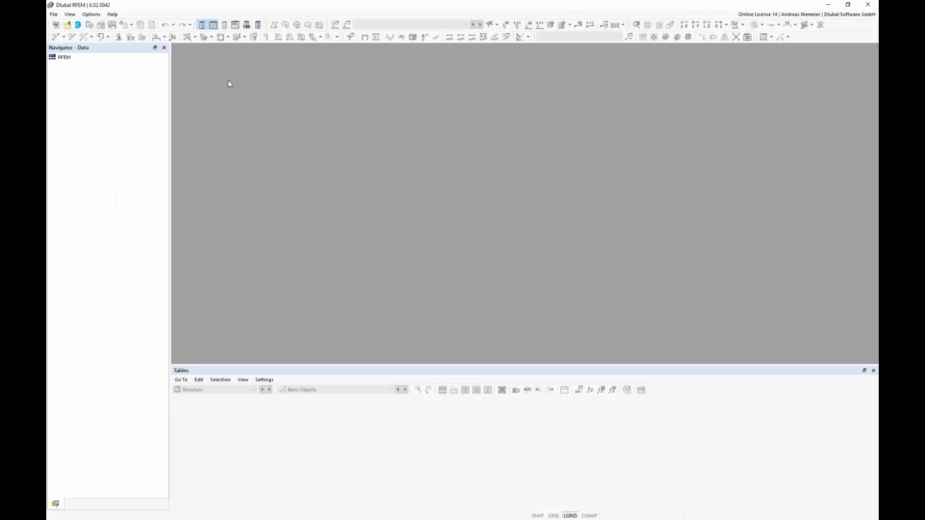
Step: Create a new model named BU and activate the Nonlinear Material Behavior and Stress-Strain Analysis add-ons
{"action": "left_click", "coordinate": [53, 14]}
{"action": "left_click", "coordinate": [63, 23]}
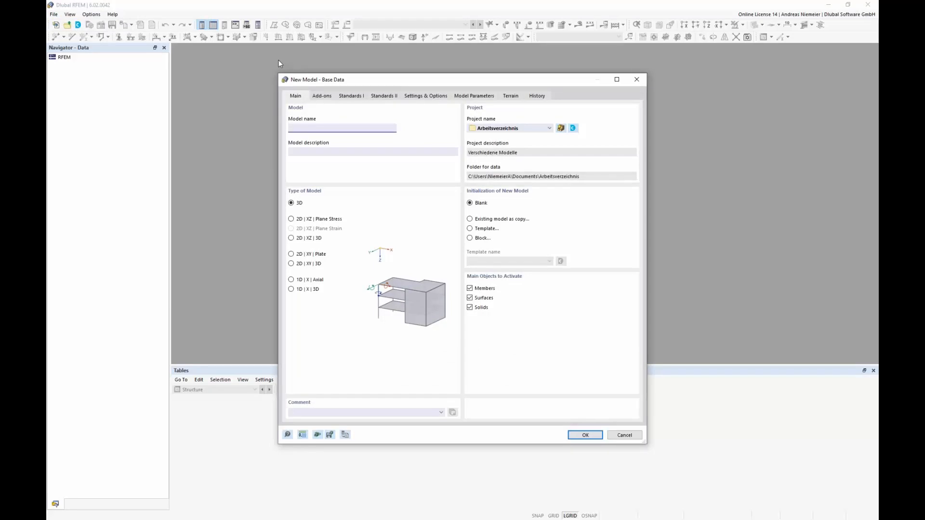
{"action": "type", "text": "BU"}
{"action": "left_click", "coordinate": [327, 96]}
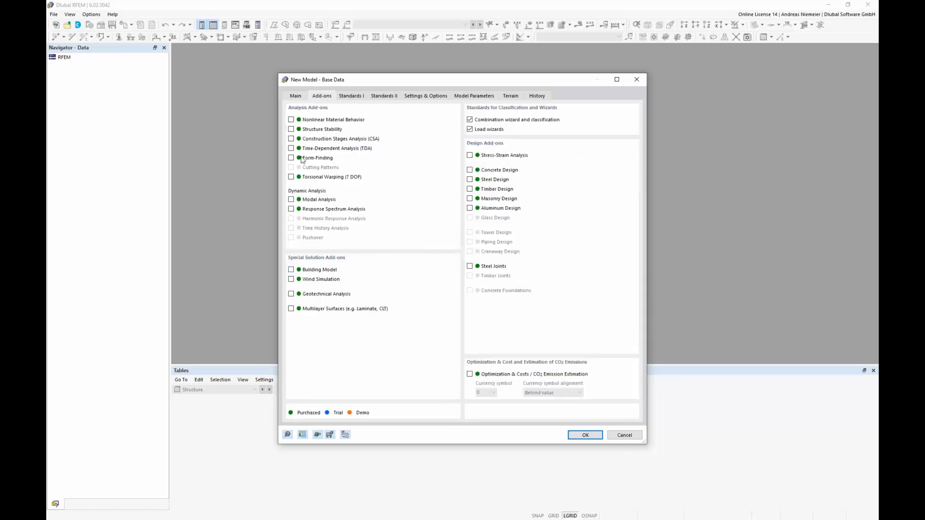
{"action": "left_click", "coordinate": [291, 120]}
{"action": "left_click", "coordinate": [470, 155]}
Step: Set the global axes to Z upward and accept the model's base data
{"action": "left_click", "coordinate": [438, 98]}
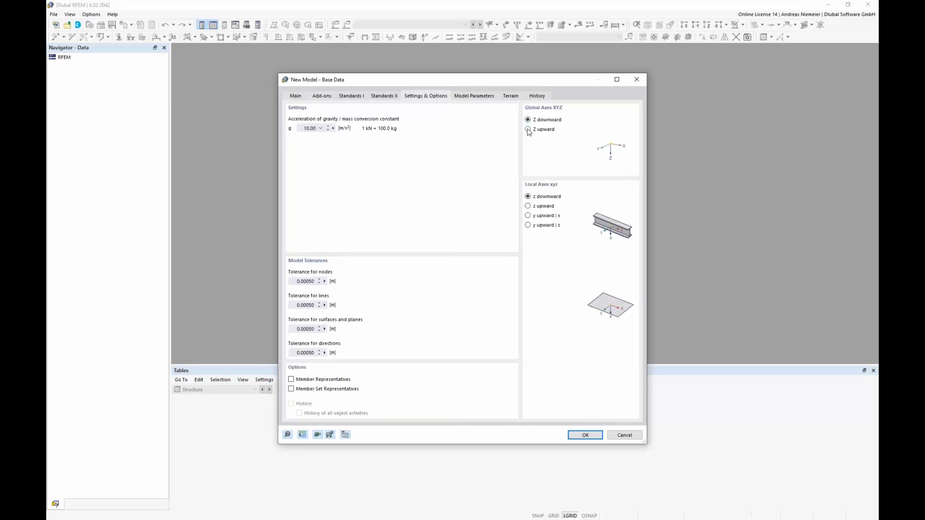
{"action": "left_click", "coordinate": [529, 130]}
{"action": "key", "text": "Return"}
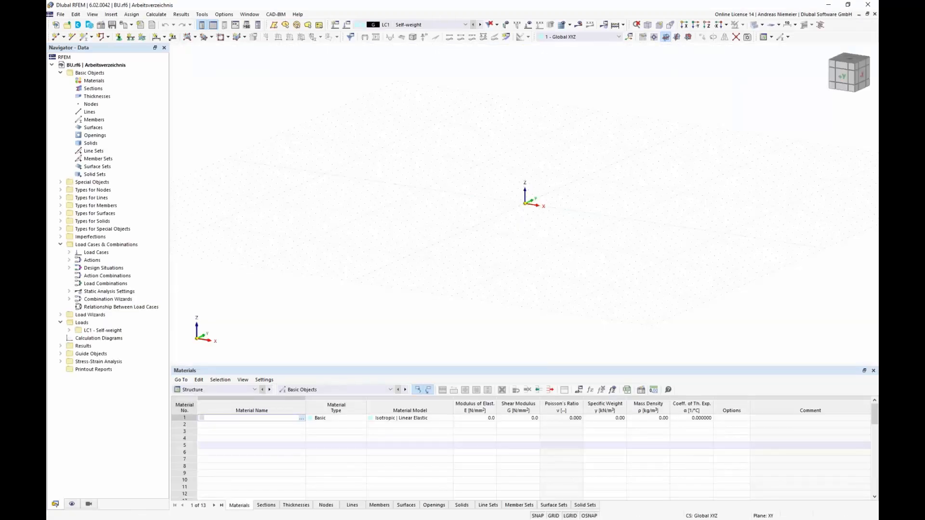
Step: Switch to PowerPoint and present the Content slide to view the vaulted head sketch
{"action": "mouse_move", "coordinate": [545, 211]}
{"action": "middle_mouse_down"}
{"action": "mouse_move", "coordinate": [508, 196]}
{"action": "mouse_move", "coordinate": [497, 222]}
{"action": "mouse_move", "coordinate": [531, 211]}
{"action": "middle_mouse_up"}
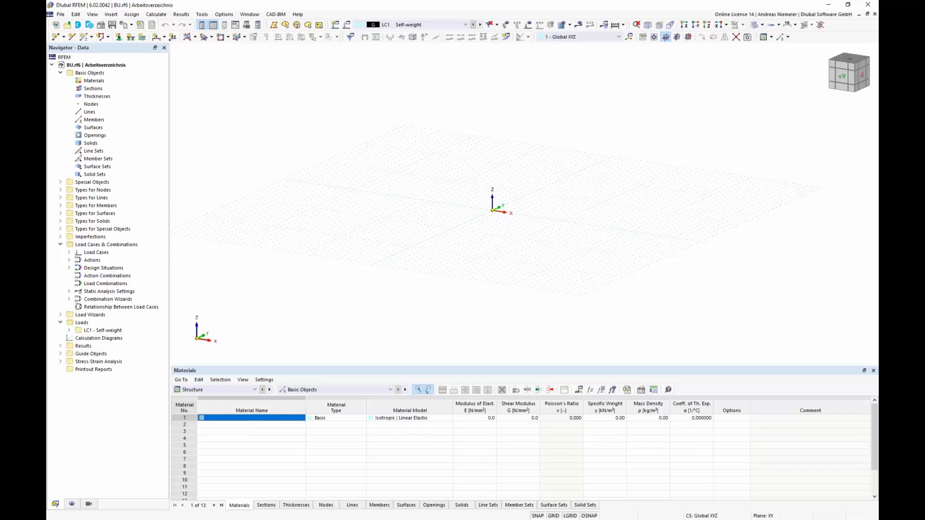
{"action": "key", "text": "alt+Tab"}
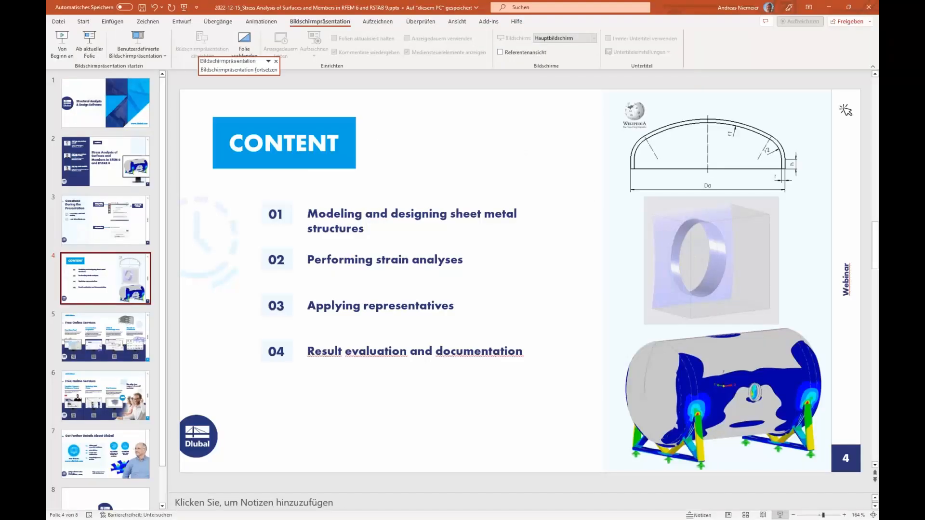
{"action": "key", "text": "shift+F5"}
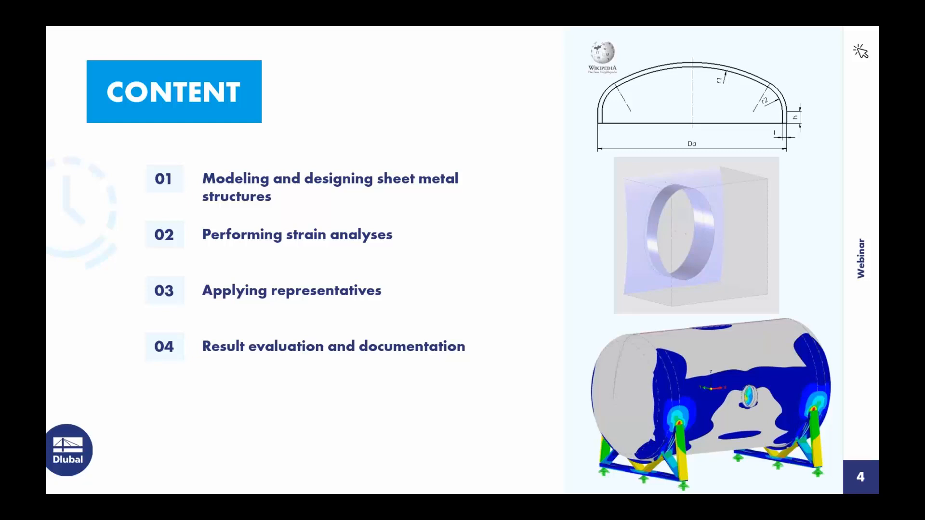
Step: Return to RFEM and set the XZ plane as the current work plane
{"action": "key", "text": "alt+Tab"}
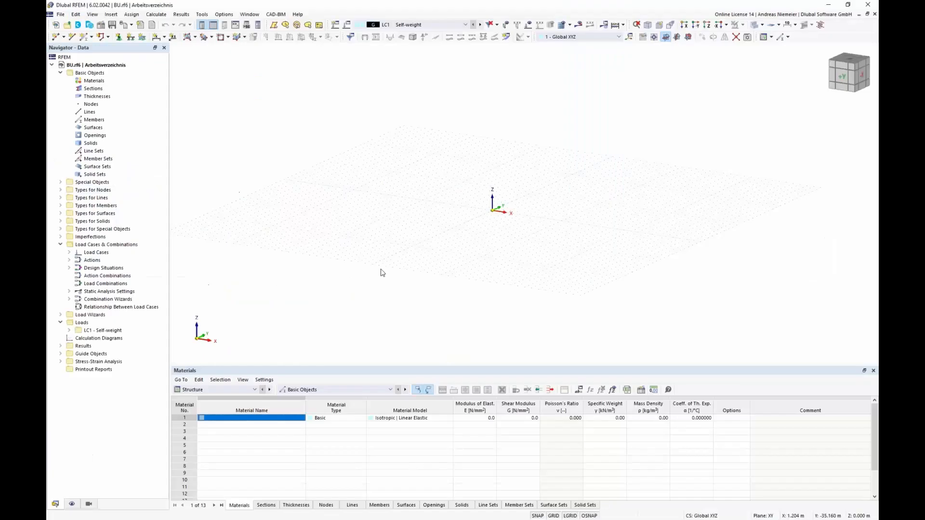
{"action": "middle_click_drag", "start_coordinate": [467, 241], "coordinate": [487, 250]}
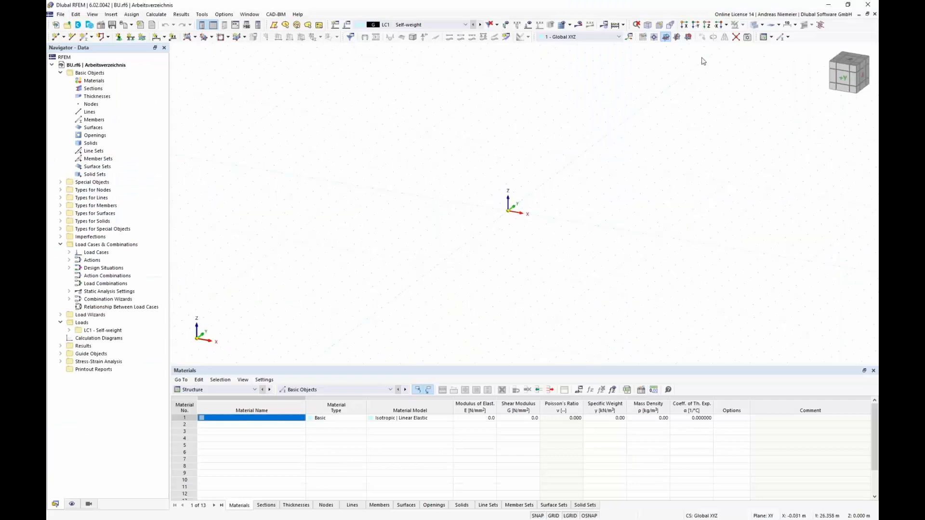
{"action": "left_click", "coordinate": [688, 38]}
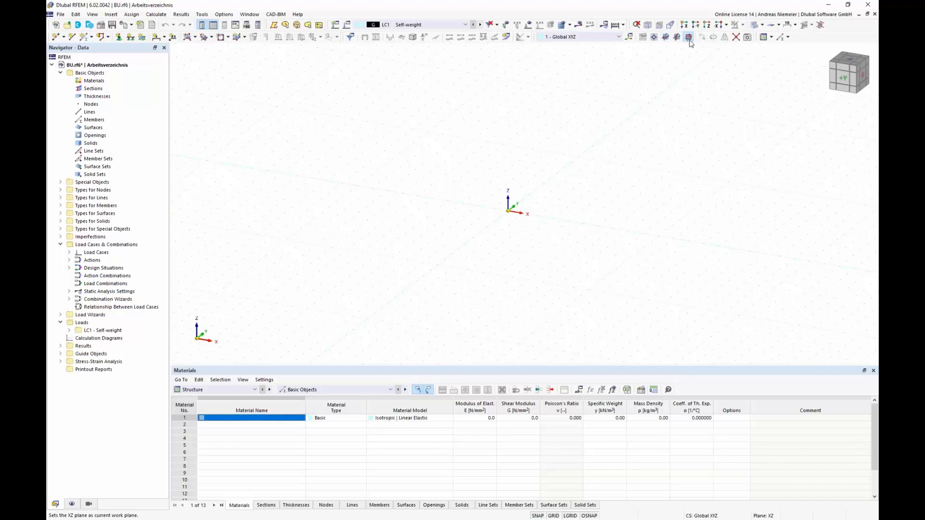
Step: Draw a semicircular arc over the origin in the XZ plane, ending at X 2 m, and delete it
{"action": "right_click", "coordinate": [89, 111]}
{"action": "mouse_move", "coordinate": [143, 128]}
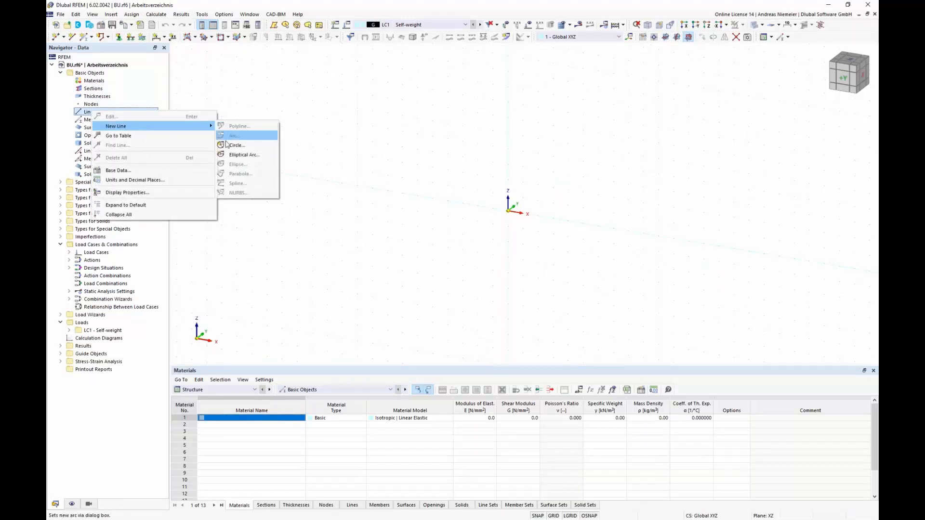
{"action": "left_click", "coordinate": [108, 37]}
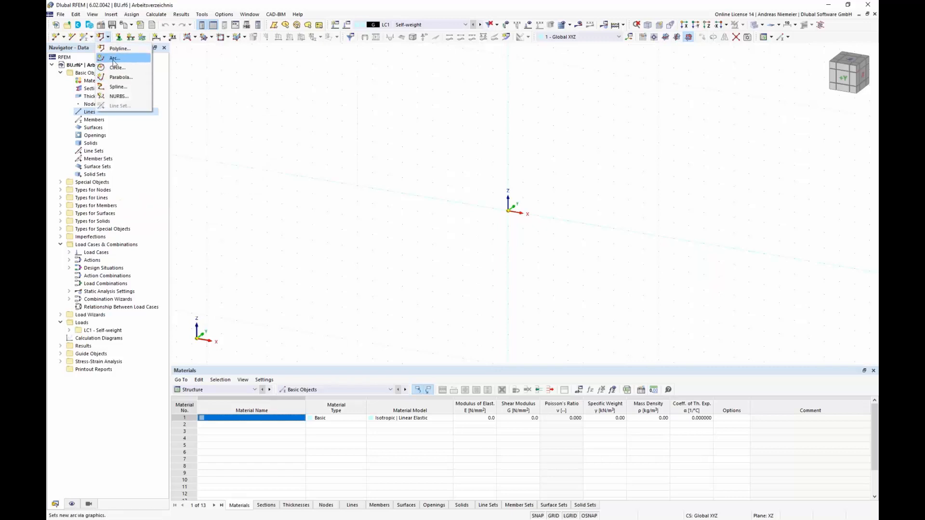
{"action": "left_click", "coordinate": [110, 68]}
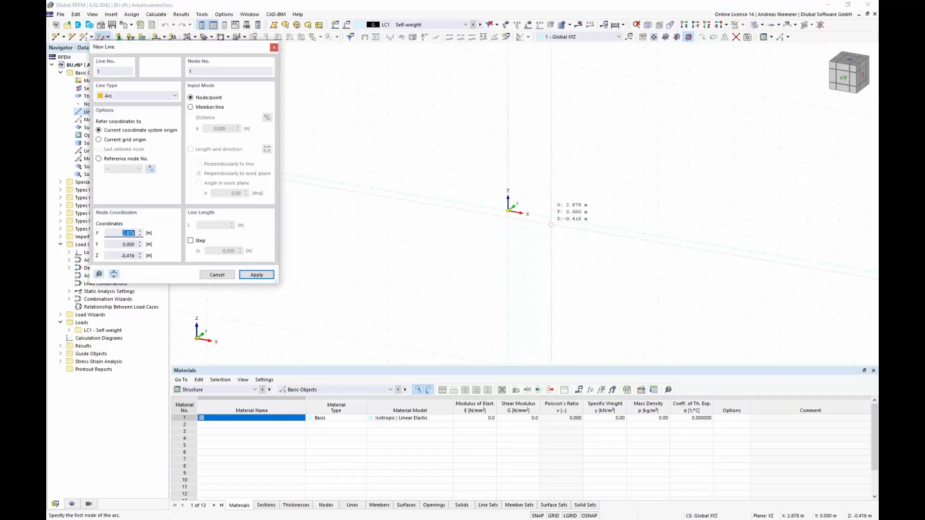
{"action": "left_click", "coordinate": [447, 180]}
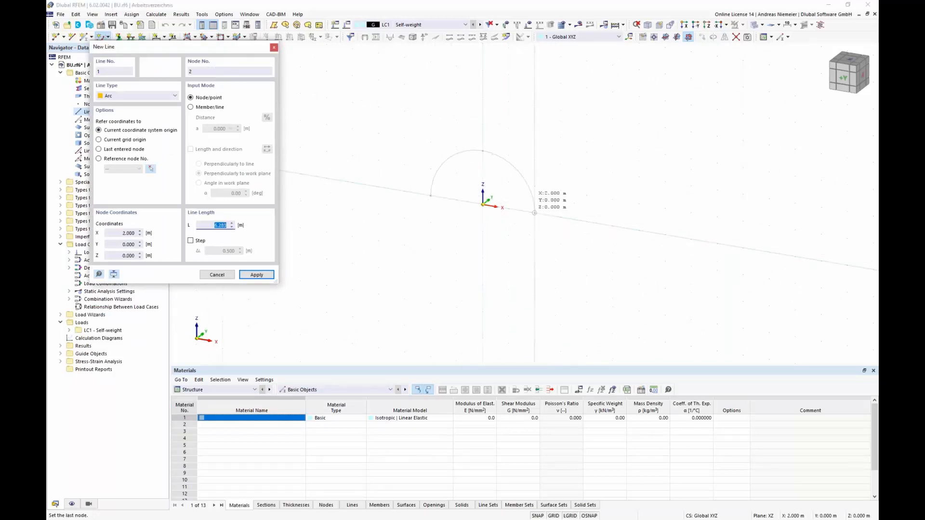
{"action": "left_click", "coordinate": [538, 210]}
{"action": "key", "text": "Escape"}
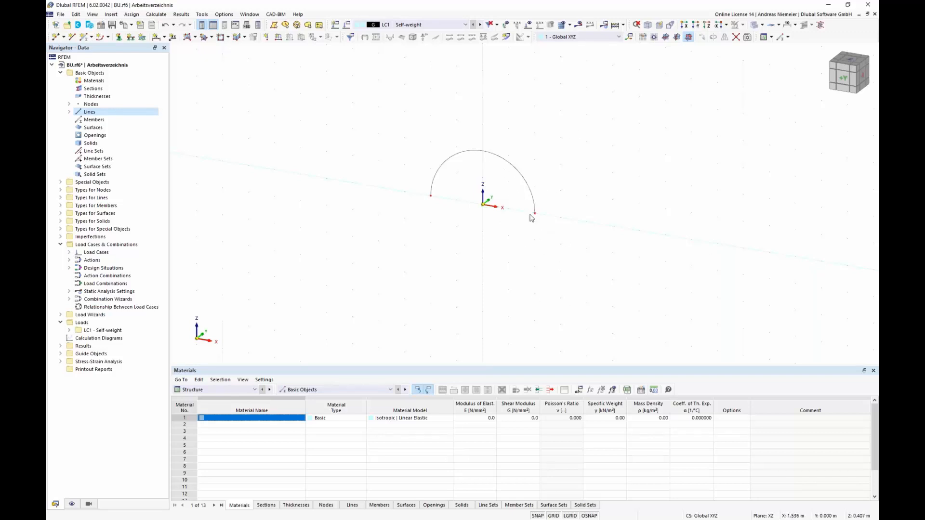
{"action": "mouse_move", "coordinate": [374, 124]}
{"action": "left_mouse_down"}
{"action": "mouse_move", "coordinate": [583, 285]}
{"action": "mouse_move", "coordinate": [621, 298]}
{"action": "left_mouse_up"}
{"action": "key", "text": "Delete"}
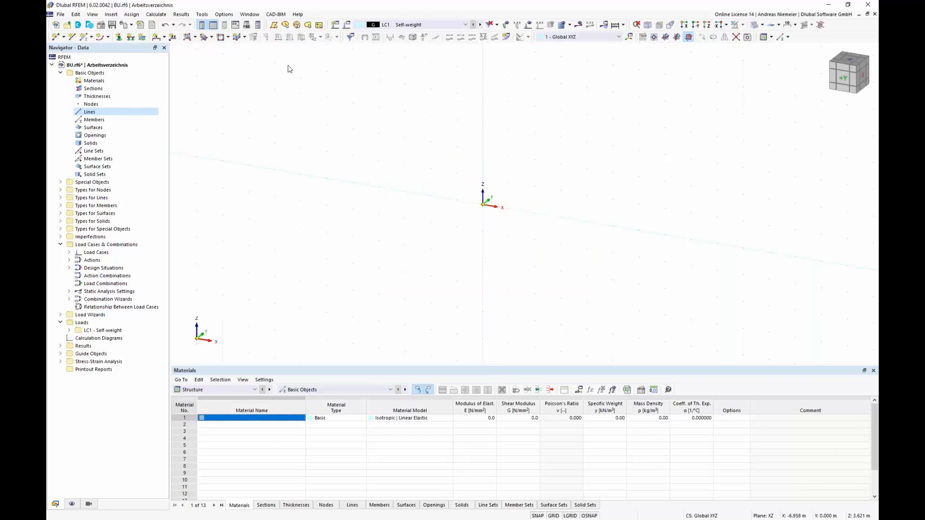
Step: Run the Vaulted Head script from the Script Manager with outer diameter 1 m, thickness 0.01 m and shape 2 (Round)
{"action": "left_click", "coordinate": [246, 25]}
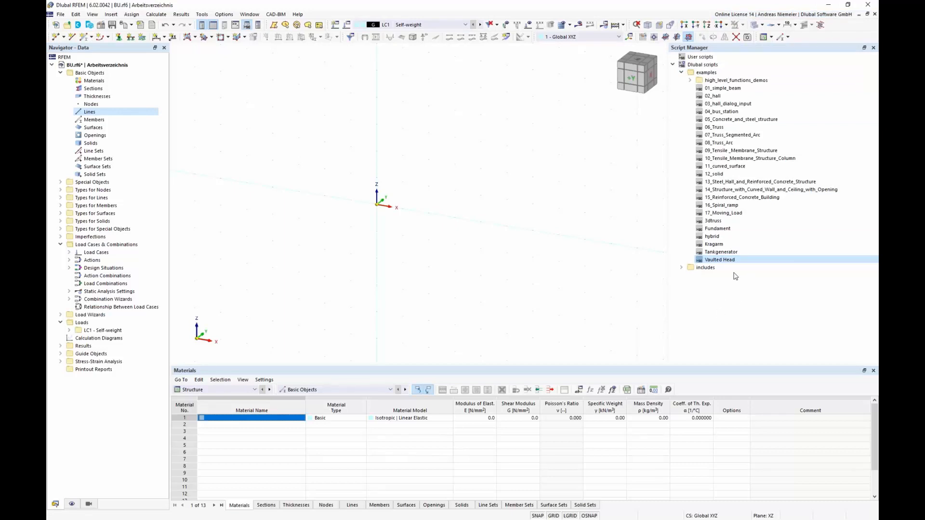
{"action": "double_click", "coordinate": [722, 260]}
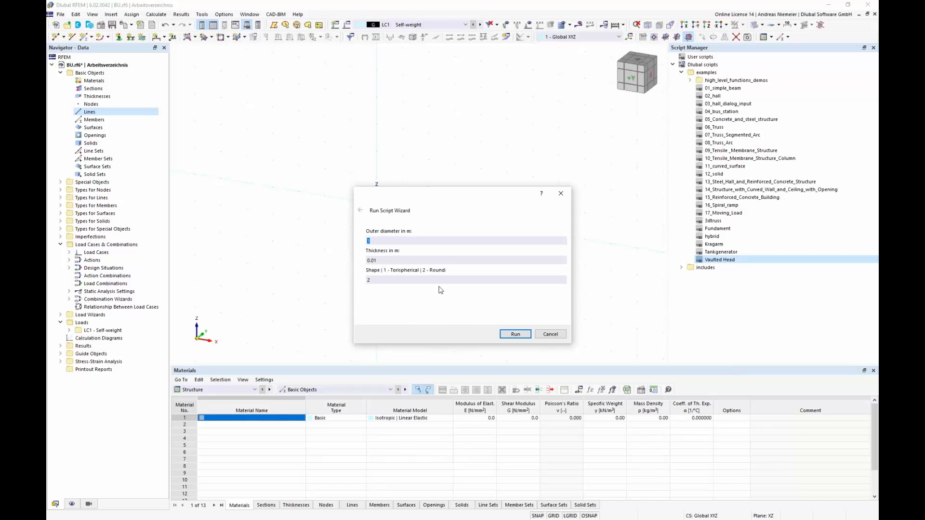
{"action": "double_click", "coordinate": [375, 261]}
{"action": "left_click", "coordinate": [520, 337]}
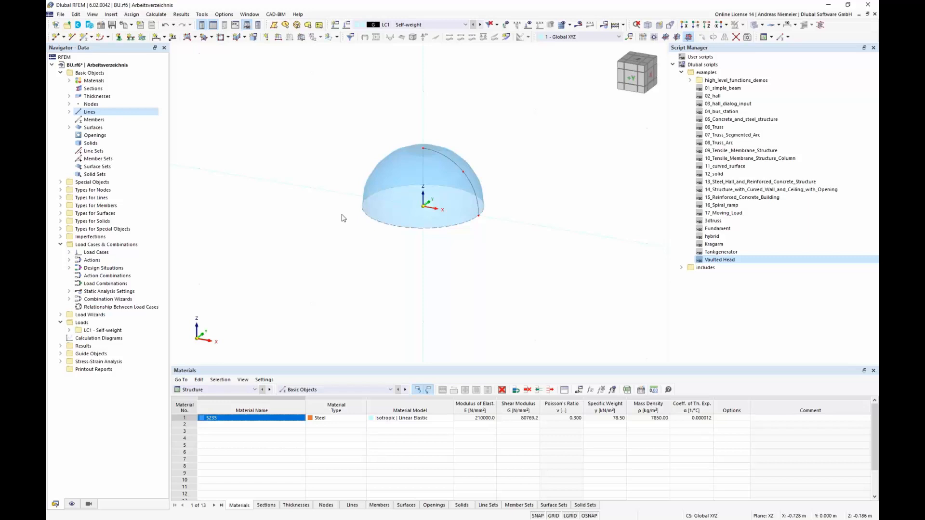
Step: Delete all objects in the Basic Objects category
{"action": "right_click", "coordinate": [91, 73]}
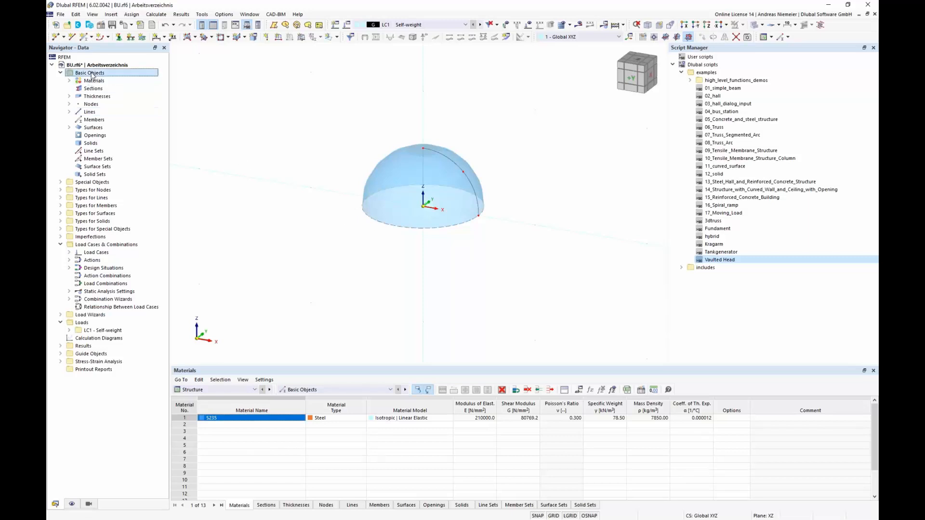
{"action": "left_click", "coordinate": [103, 110]}
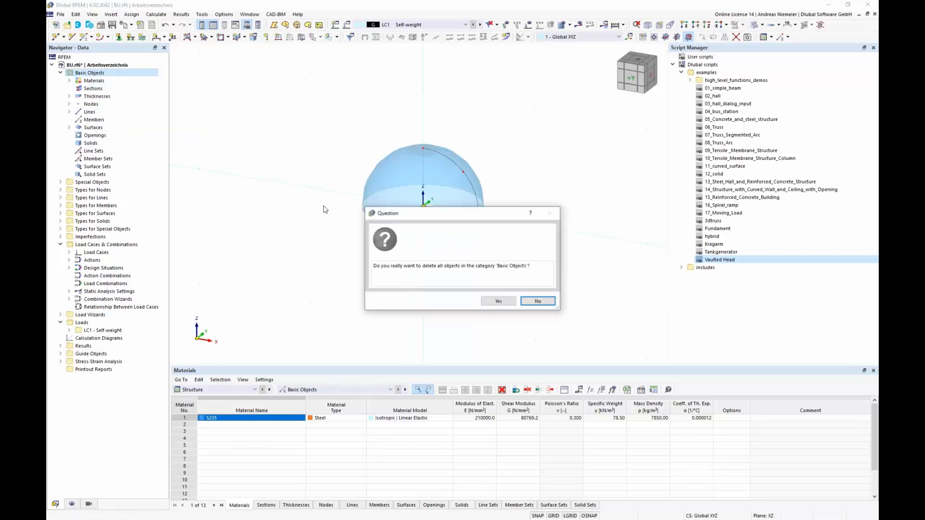
{"action": "left_click", "coordinate": [493, 300]}
Step: Run the Vaulted Head script with outer diameter 2.3 m, thickness 0.029 m and shape 1 (Torispherical)
{"action": "double_click", "coordinate": [723, 262]}
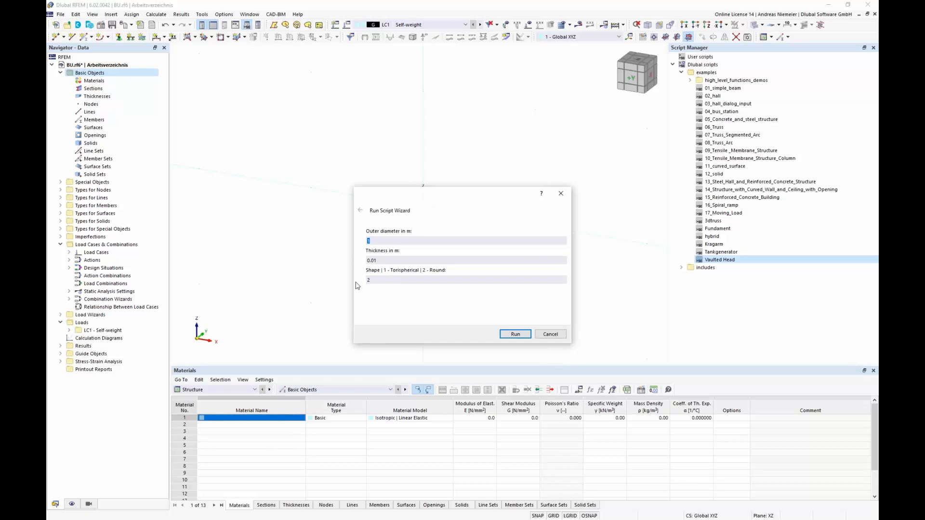
{"action": "type", "text": "2.3"}
{"action": "double_click", "coordinate": [382, 262]}
{"action": "type", "text": "0.029"}
{"action": "double_click", "coordinate": [368, 280]}
{"action": "type", "text": "1"}
{"action": "left_click", "coordinate": [515, 335]}
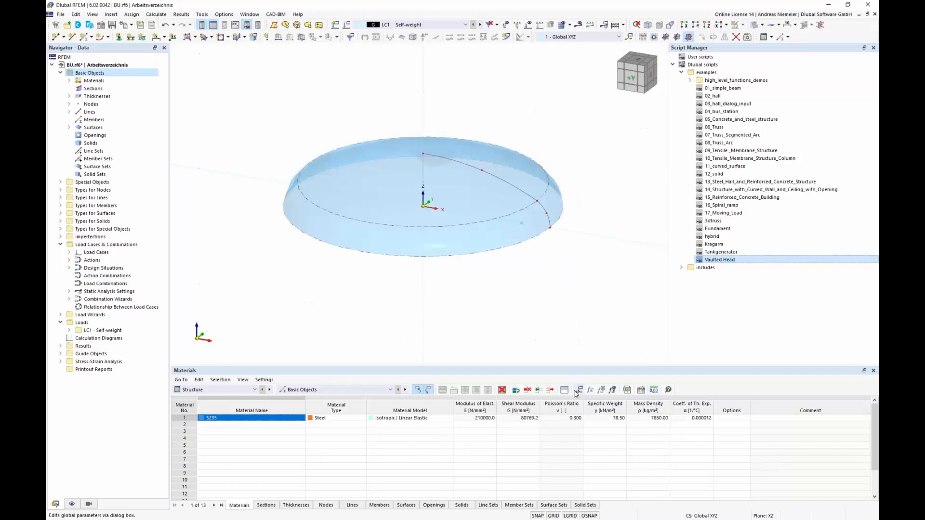
Step: Examine the arc parameters of the upper arc line on the torispherical head and discard the edit
{"action": "middle_click_drag", "start_coordinate": [408, 316], "coordinate": [453, 212], "text": "ctrl"}
{"action": "scroll", "coordinate": [453, 212], "scroll_direction": "up", "scroll_amount": 3}
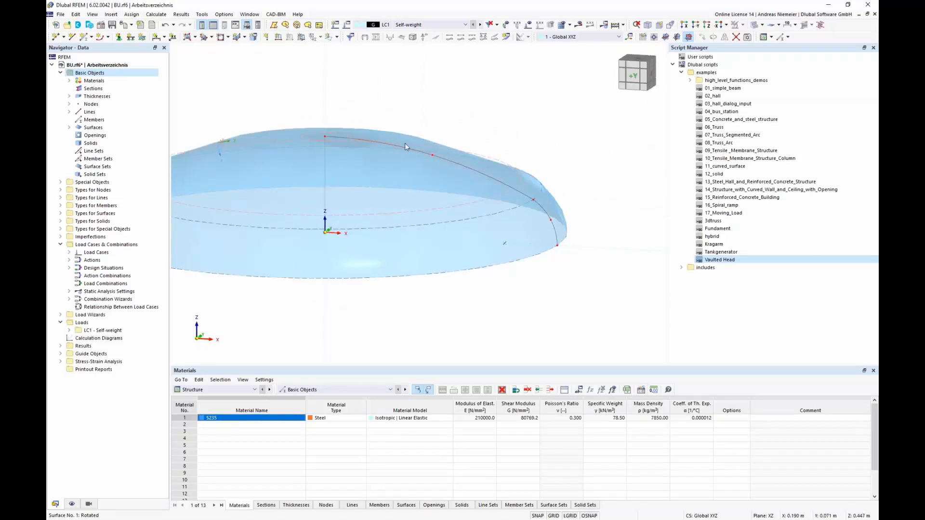
{"action": "double_click", "coordinate": [529, 199]}
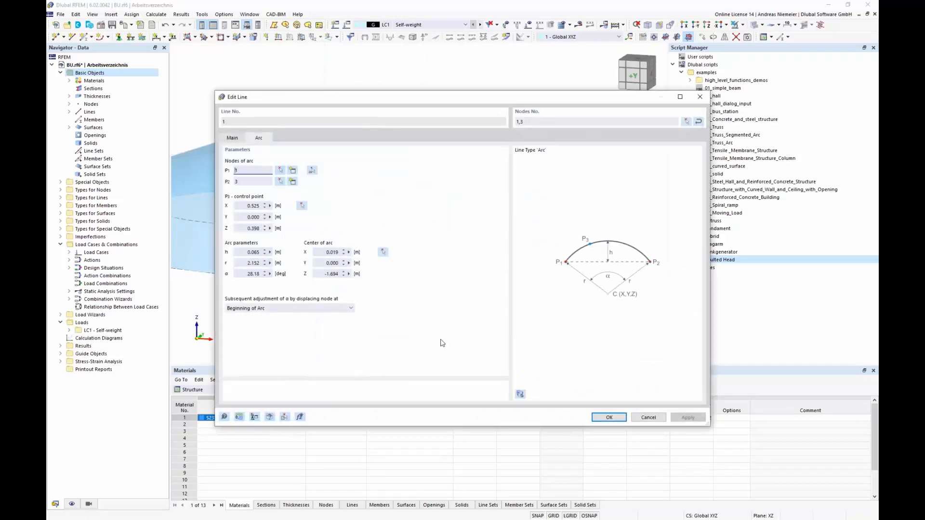
{"action": "left_click", "coordinate": [647, 418]}
{"action": "scroll", "coordinate": [468, 266], "scroll_direction": "down", "scroll_amount": 4}
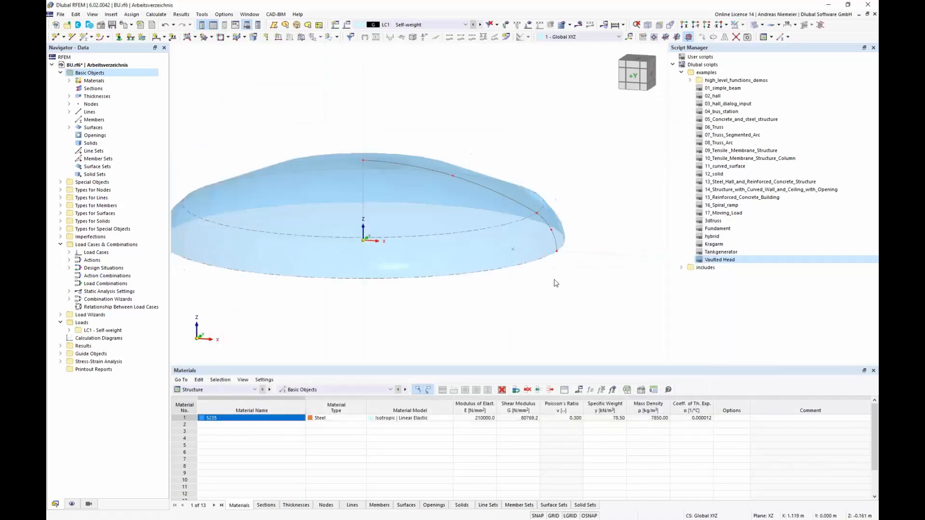
{"action": "scroll", "coordinate": [468, 267], "scroll_direction": "down", "scroll_amount": 1}
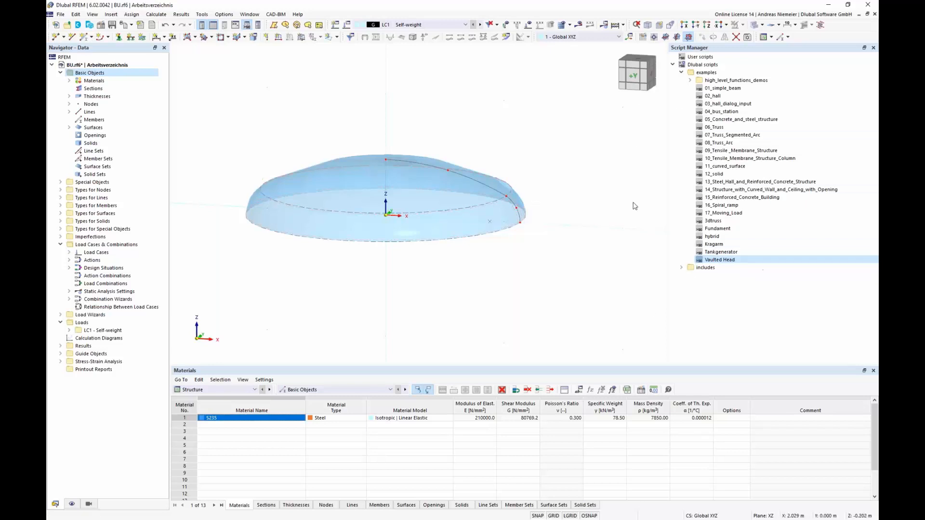
Step: Open the source code of the Vaulted Head script in Notepad++ and decline the offered update
{"action": "right_click", "coordinate": [738, 265]}
{"action": "left_click", "coordinate": [756, 277]}
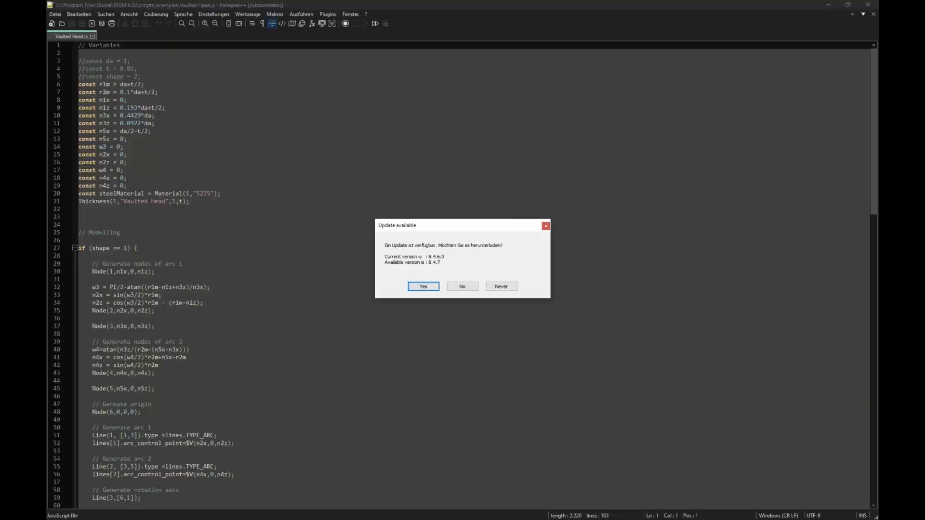
{"action": "left_click", "coordinate": [461, 287]}
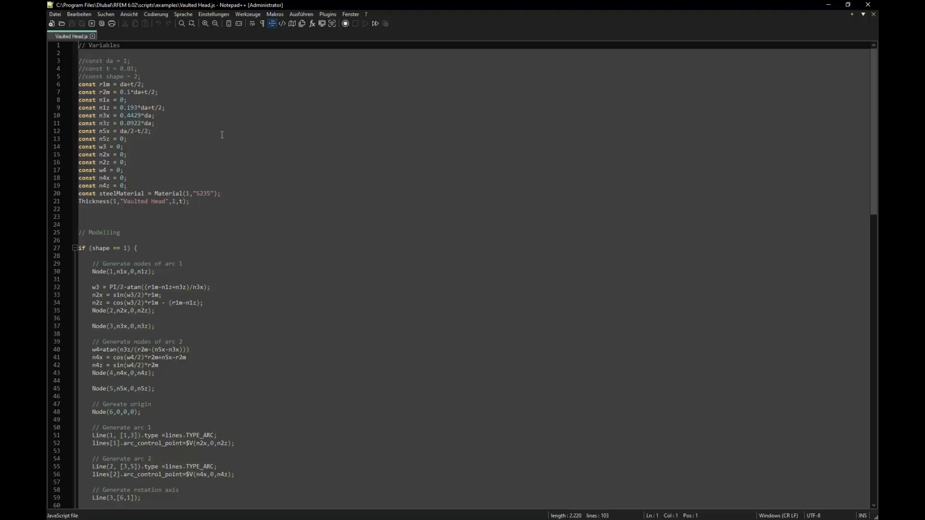
Step: Examine the variable definitions in the script, including radii r1m and r2m, the node coordinates, the material and the thickness
{"action": "left_click_drag", "start_coordinate": [207, 200], "coordinate": [79, 139]}
{"action": "left_click", "coordinate": [103, 85]}
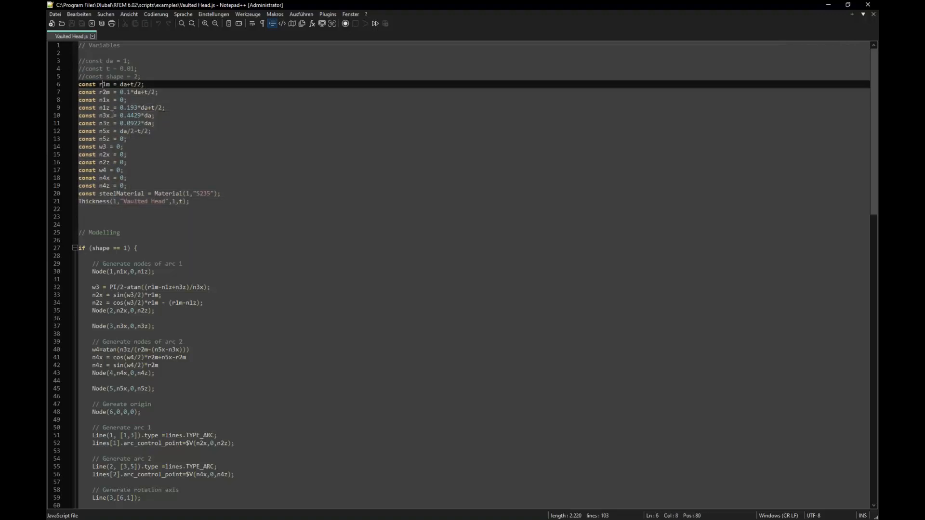
{"action": "left_click", "coordinate": [104, 94]}
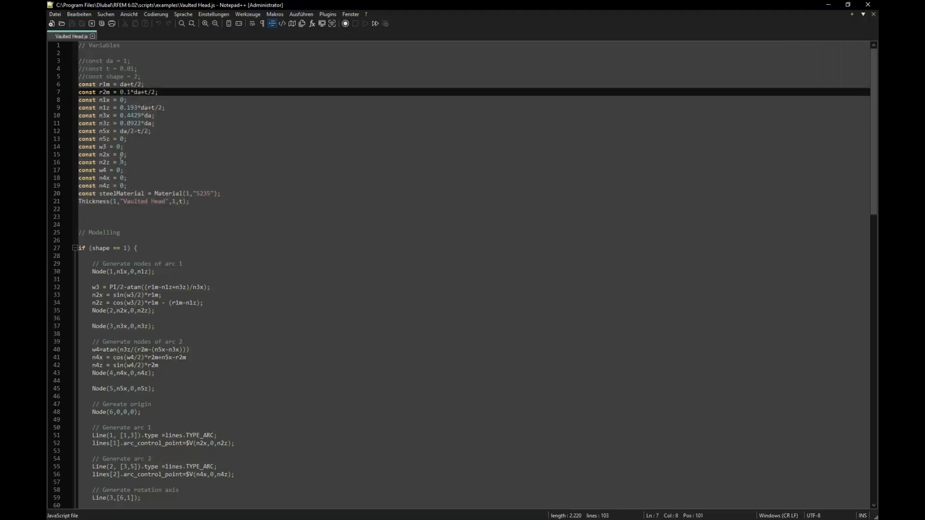
{"action": "left_click_drag", "start_coordinate": [179, 164], "coordinate": [180, 167]}
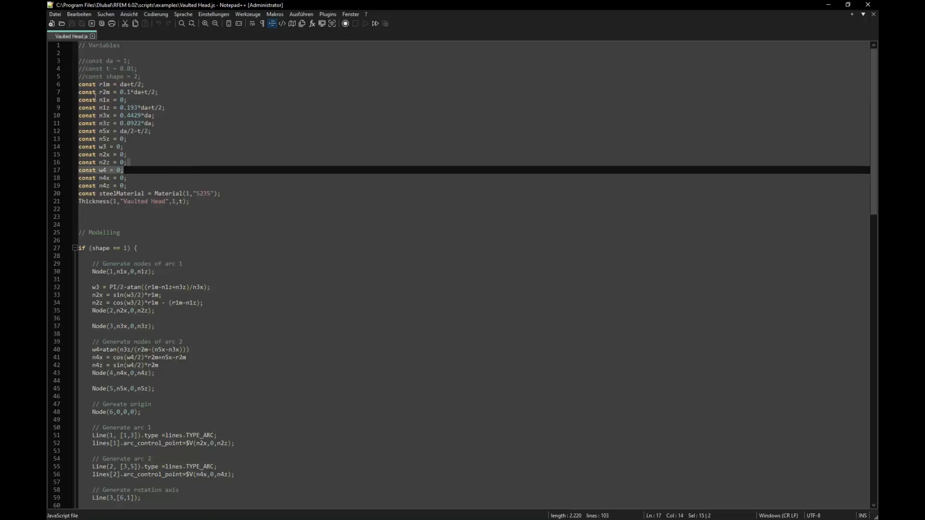
{"action": "left_click_drag", "start_coordinate": [226, 194], "coordinate": [78, 194]}
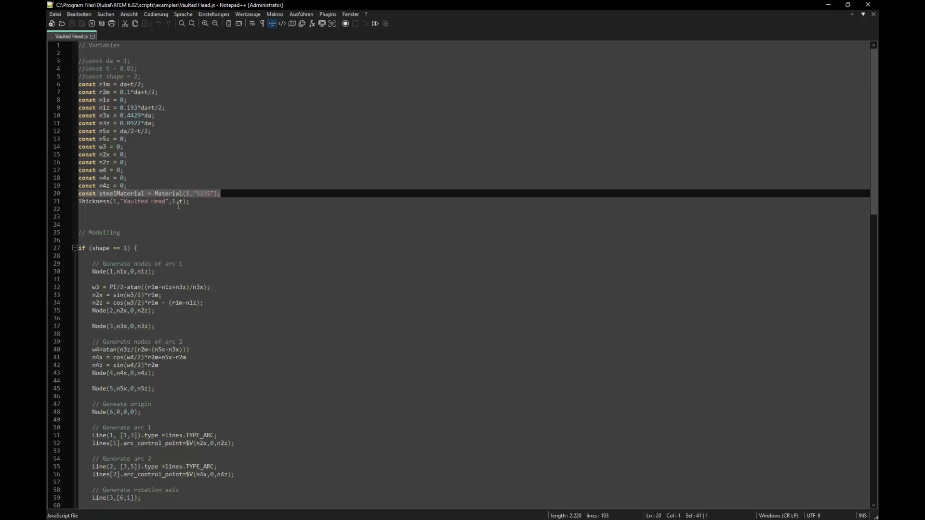
{"action": "left_click_drag", "start_coordinate": [213, 203], "coordinate": [77, 203]}
Step: Examine how the modelling section branches between shape 1 and shape 2
{"action": "scroll", "coordinate": [244, 203], "scroll_direction": "down", "scroll_amount": 4}
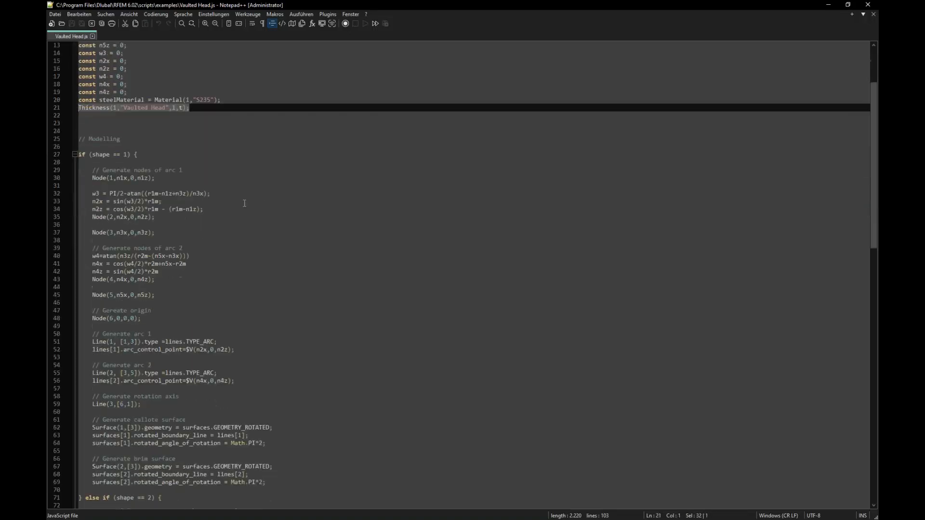
{"action": "left_click", "coordinate": [139, 146]}
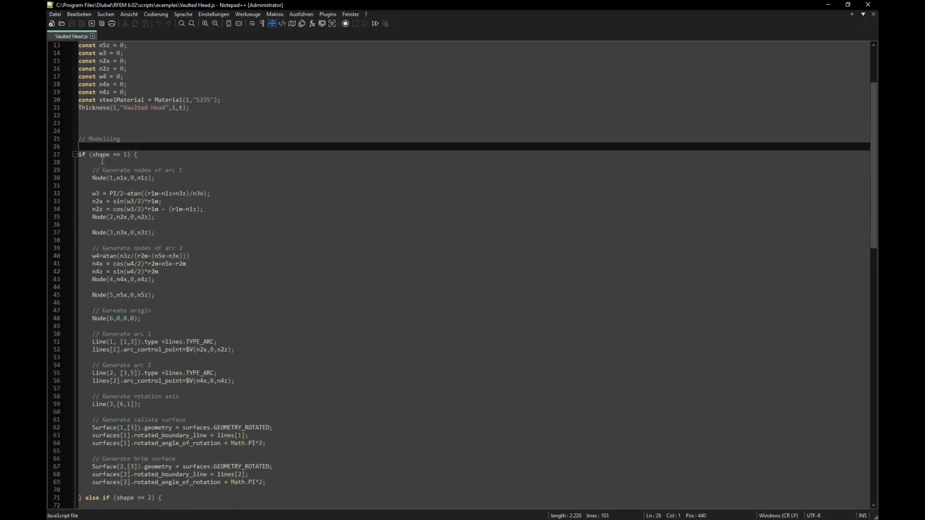
{"action": "left_click", "coordinate": [126, 154]}
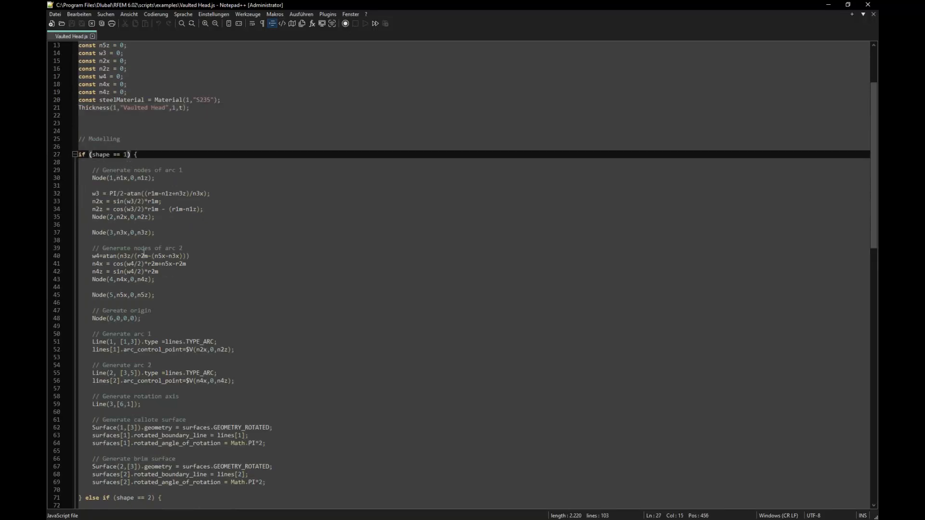
{"action": "scroll", "coordinate": [143, 254], "scroll_direction": "down", "scroll_amount": 5}
{"action": "left_click", "coordinate": [144, 373]}
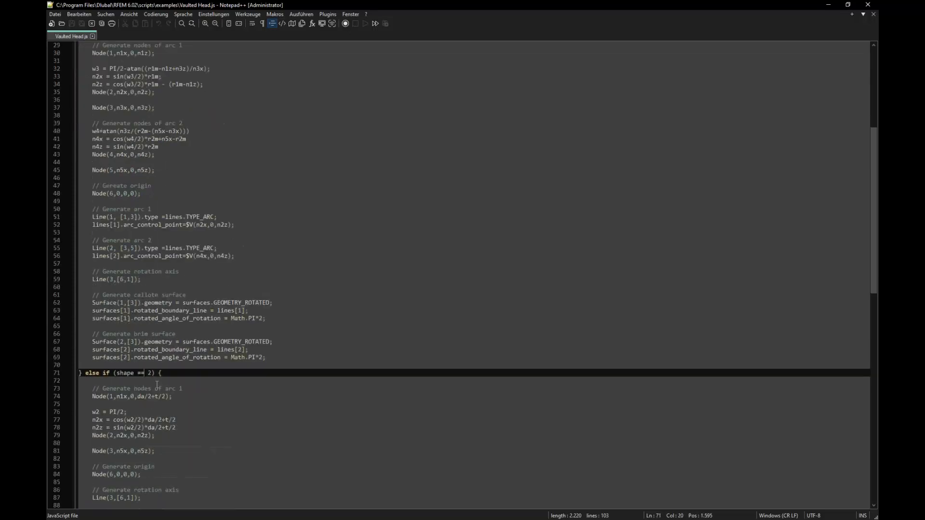
{"action": "scroll", "coordinate": [146, 437], "scroll_direction": "down", "scroll_amount": 4}
{"action": "scroll", "coordinate": [145, 431], "scroll_direction": "up", "scroll_amount": 8}
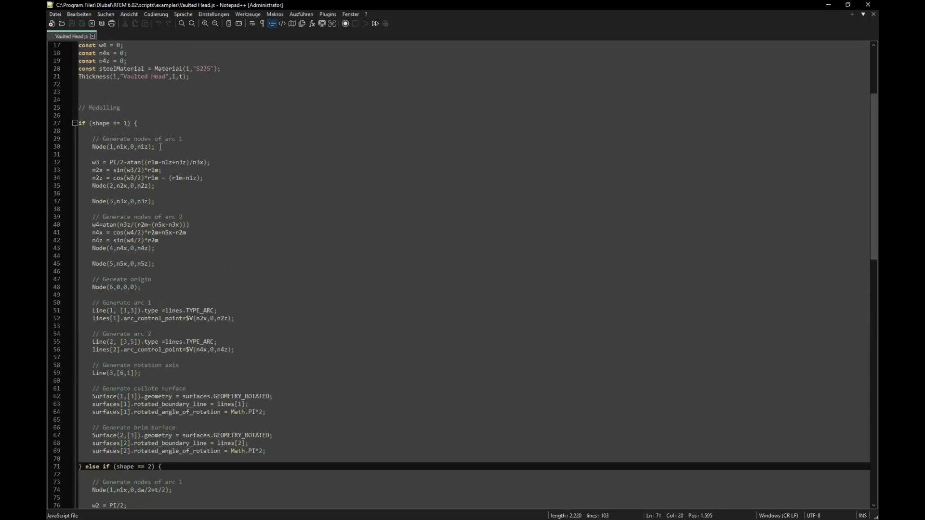
Step: Examine the script's code for nodes, arcs, rotation axis and rotated surfaces, and close the file to return to RFEM
{"action": "left_click_drag", "start_coordinate": [155, 147], "coordinate": [93, 149]}
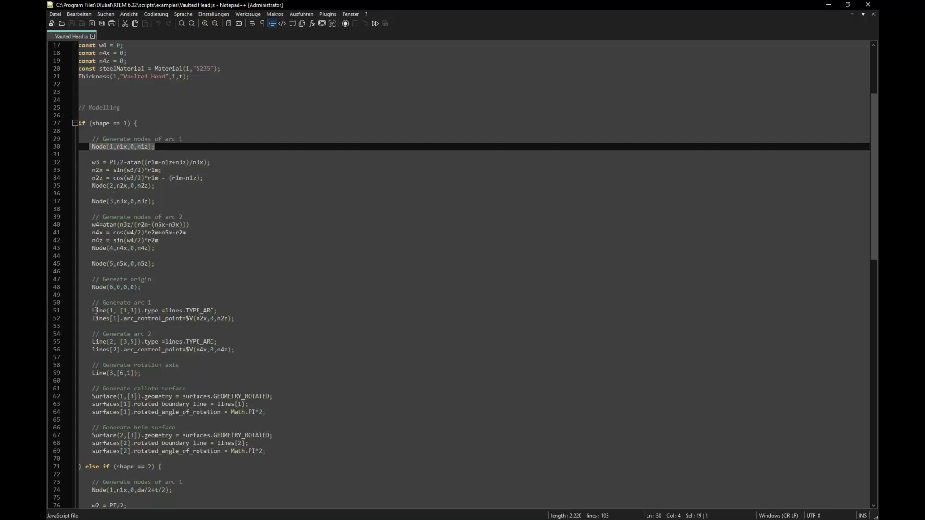
{"action": "left_click", "coordinate": [130, 311]}
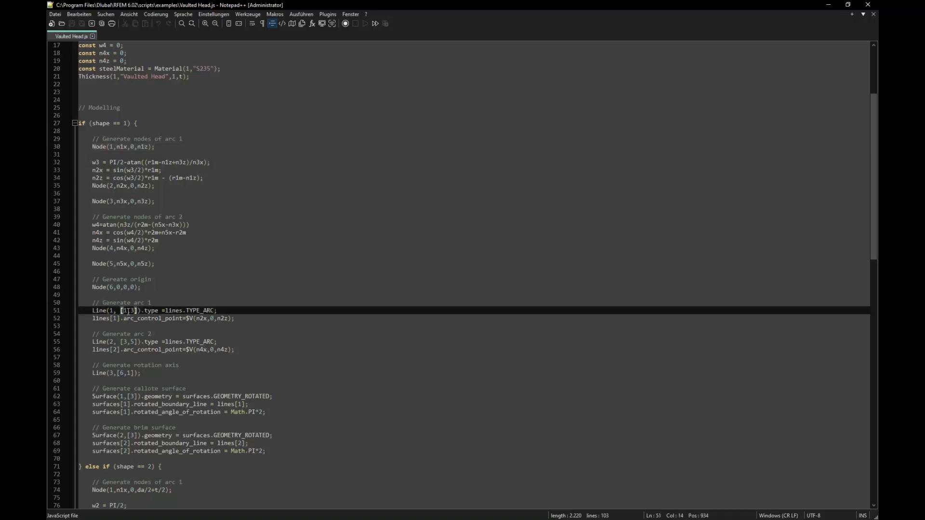
{"action": "left_click", "coordinate": [133, 342]}
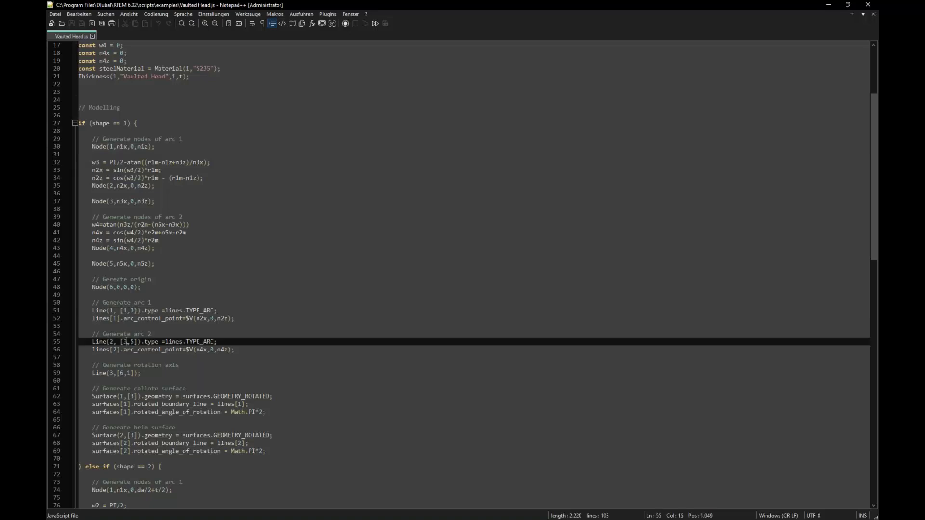
{"action": "scroll", "coordinate": [262, 314], "scroll_direction": "down", "scroll_amount": 3}
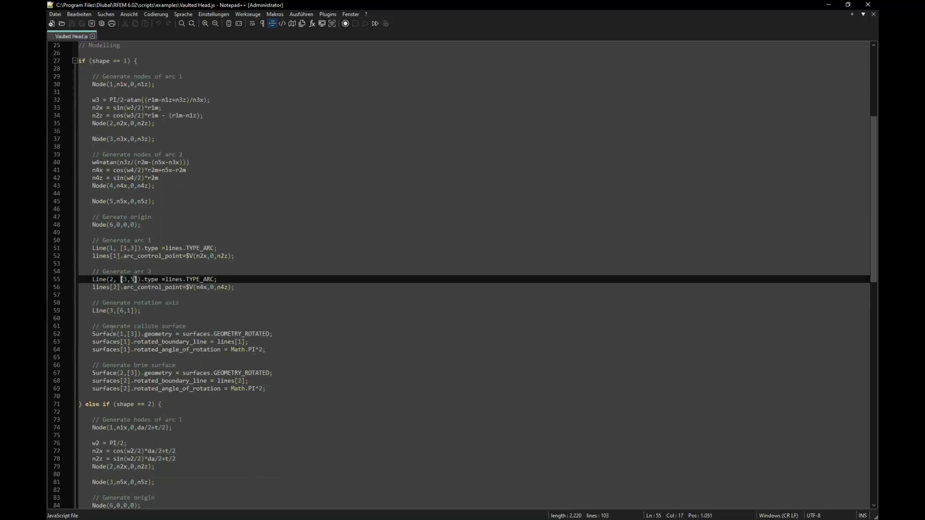
{"action": "left_click_drag", "start_coordinate": [114, 328], "coordinate": [282, 354]}
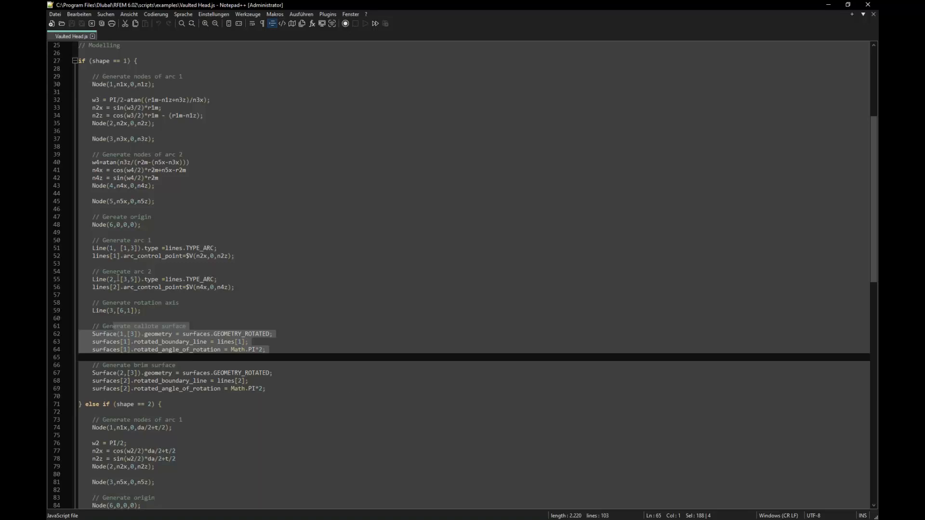
{"action": "scroll", "coordinate": [171, 297], "scroll_direction": "down", "scroll_amount": 11}
{"action": "scroll", "coordinate": [186, 331], "scroll_direction": "up", "scroll_amount": 3}
{"action": "left_click", "coordinate": [88, 353]}
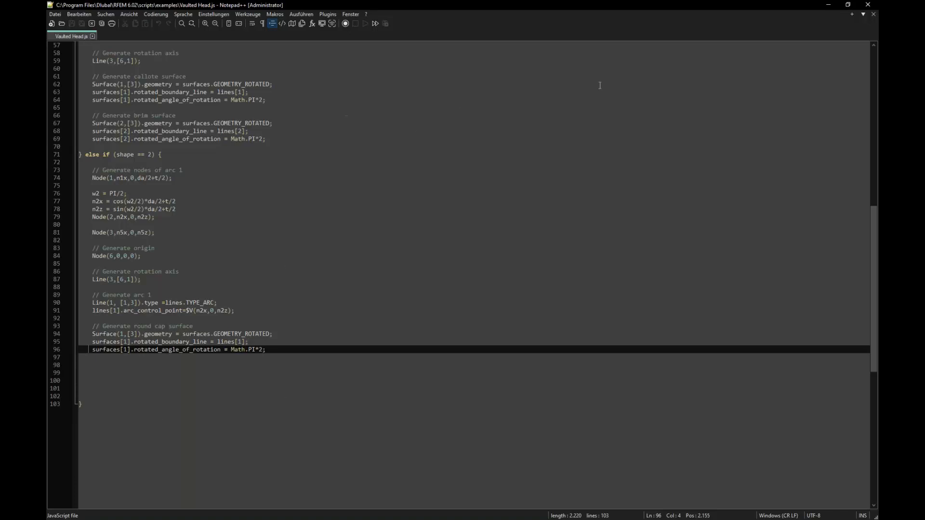
{"action": "left_click", "coordinate": [871, 9]}
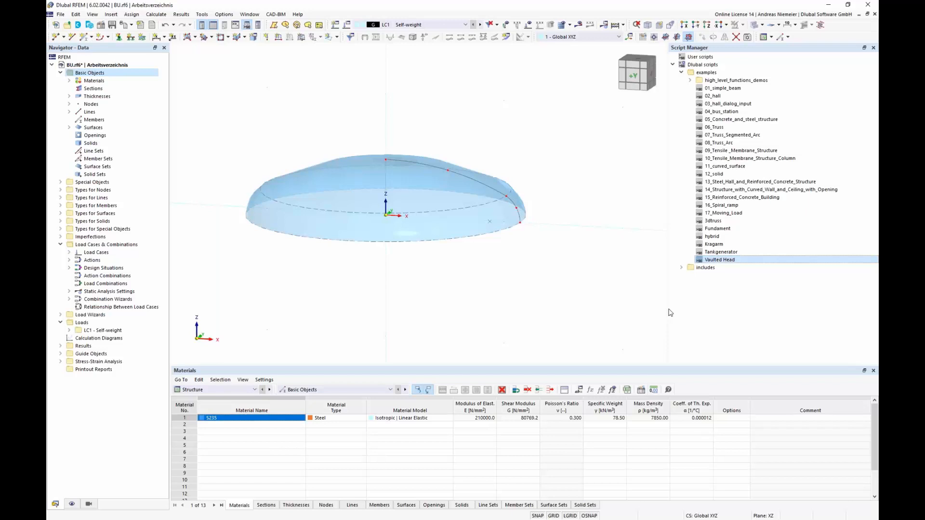
Step: Rotate the entire vaulted head by -90° about the global Y axis through the origin, without a copy, and clear the selection
{"action": "scroll", "coordinate": [448, 214], "scroll_direction": "down", "scroll_amount": 2}
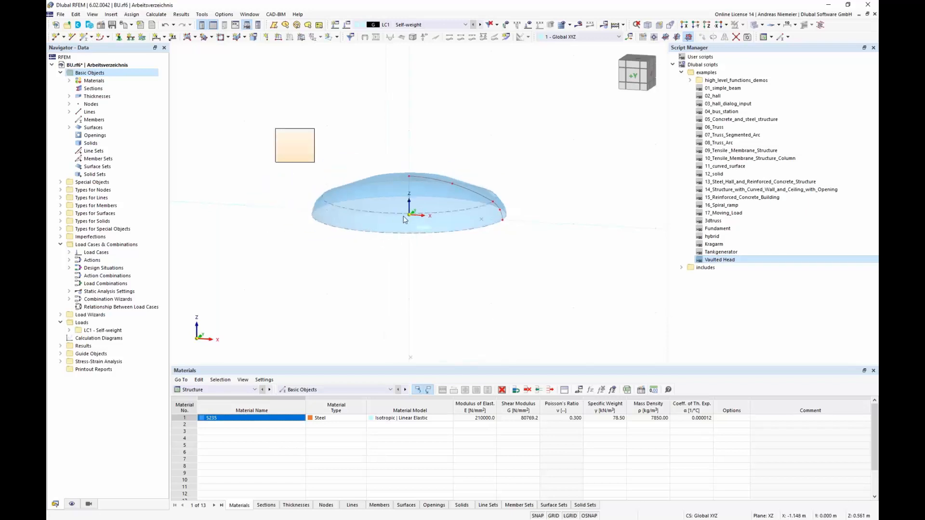
{"action": "left_click_drag", "start_coordinate": [404, 219], "coordinate": [559, 290]}
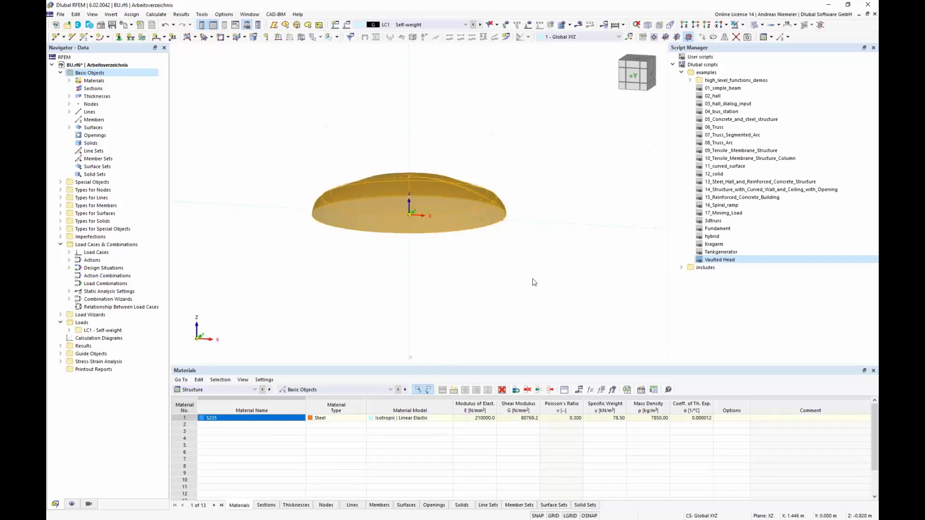
{"action": "left_click", "coordinate": [714, 38]}
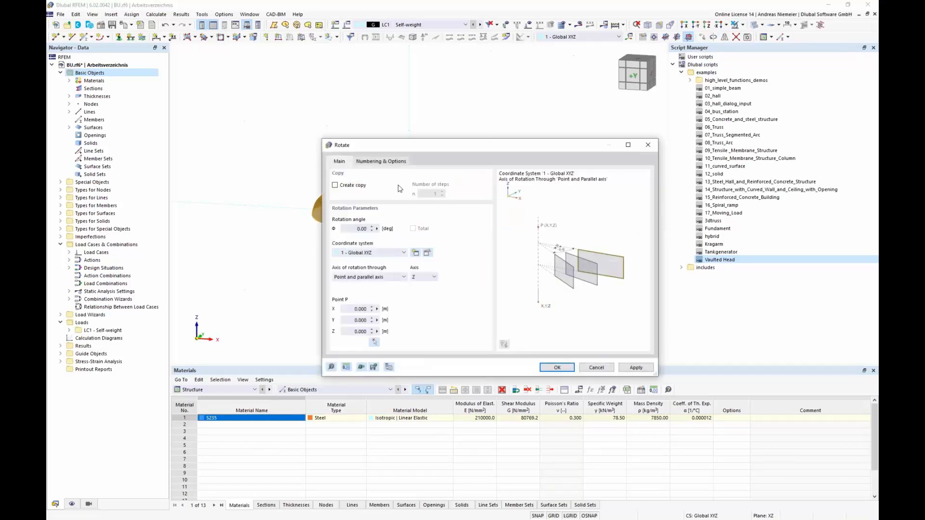
{"action": "left_click", "coordinate": [356, 229]}
{"action": "type", "text": "-90"}
{"action": "left_click", "coordinate": [419, 278]}
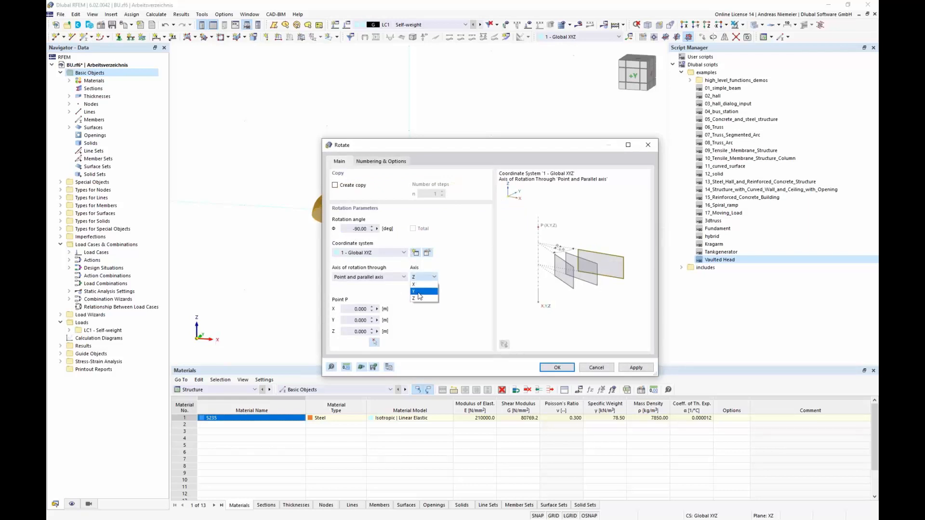
{"action": "left_click", "coordinate": [418, 293]}
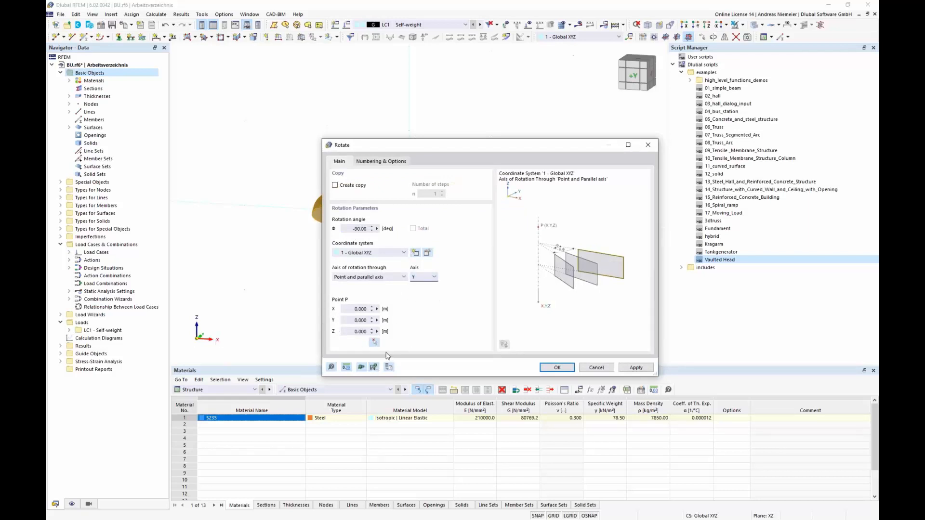
{"action": "left_click", "coordinate": [550, 369]}
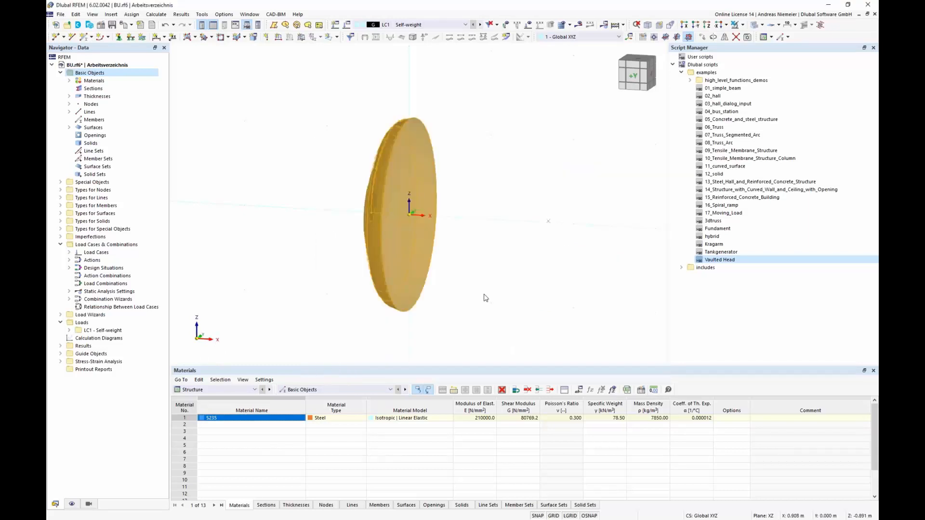
{"action": "left_click", "coordinate": [486, 298]}
Step: Select the whole head and set up a move without copy, with an X displacement of -1.710 m
{"action": "scroll", "coordinate": [350, 289], "scroll_direction": "down", "scroll_amount": 4}
{"action": "middle_click_drag", "start_coordinate": [313, 298], "coordinate": [307, 268]}
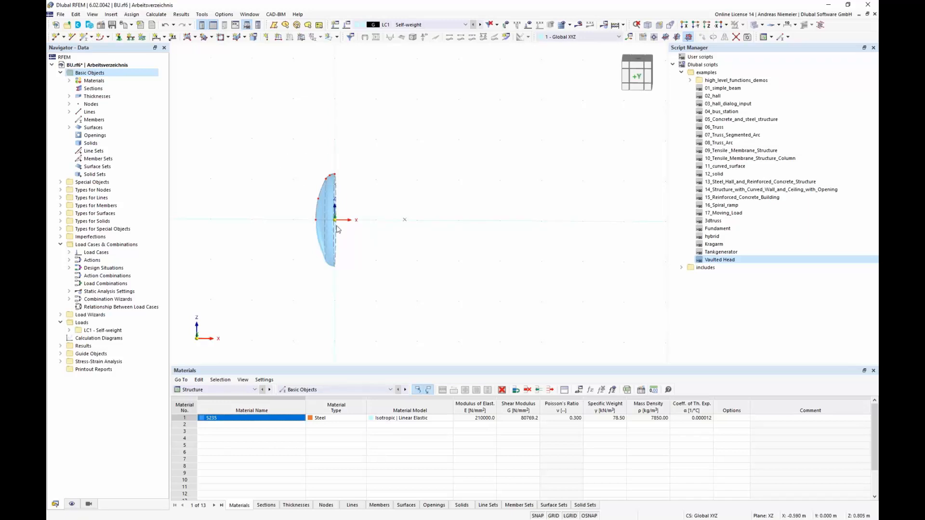
{"action": "left_click_drag", "start_coordinate": [332, 206], "coordinate": [424, 330]}
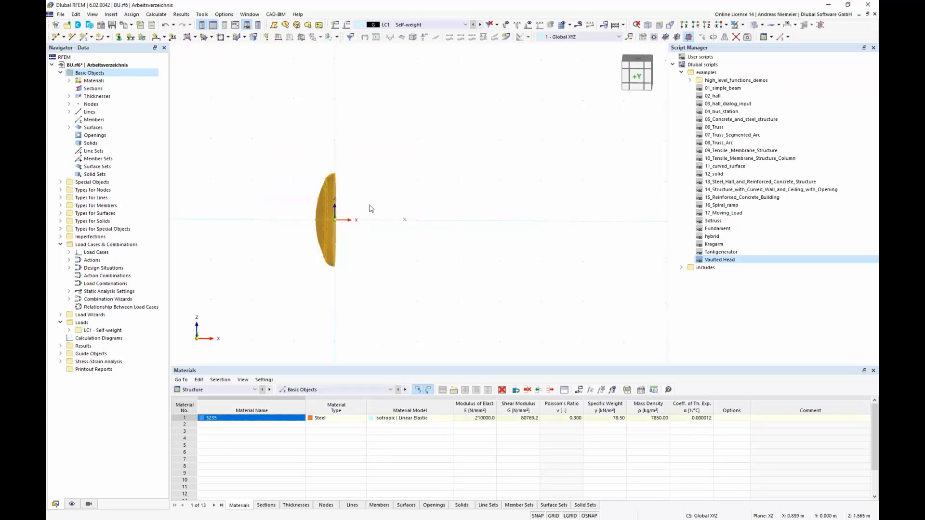
{"action": "left_click", "coordinate": [703, 37]}
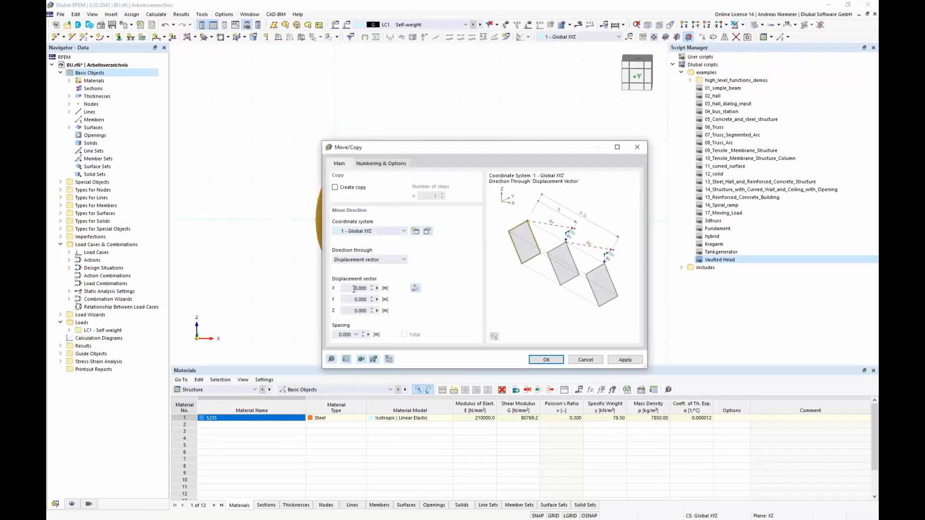
{"action": "left_click", "coordinate": [354, 288]}
{"action": "type", "text": "-1.710"}
Step: Change the model's length unit to mm and apply the head's move of -1710 mm in X
{"action": "left_click", "coordinate": [346, 359]}
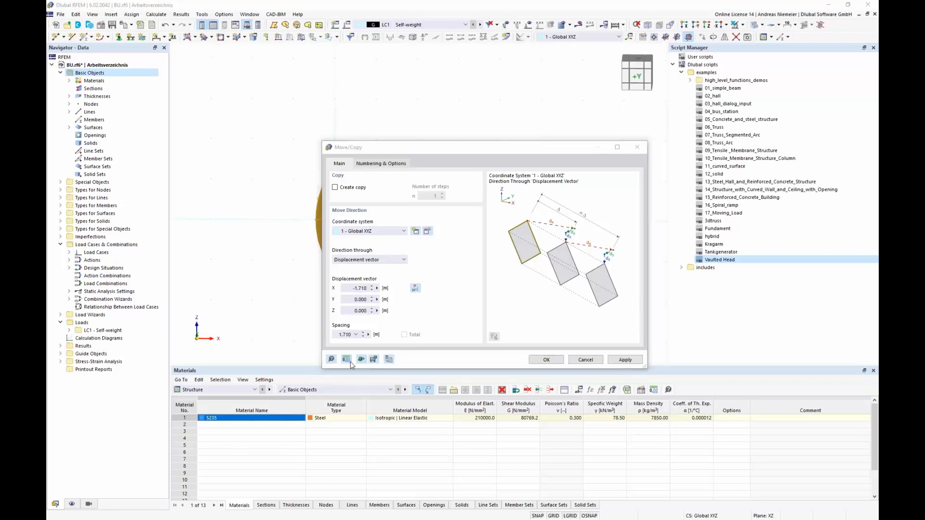
{"action": "left_click", "coordinate": [556, 157]}
{"action": "left_click", "coordinate": [554, 151]}
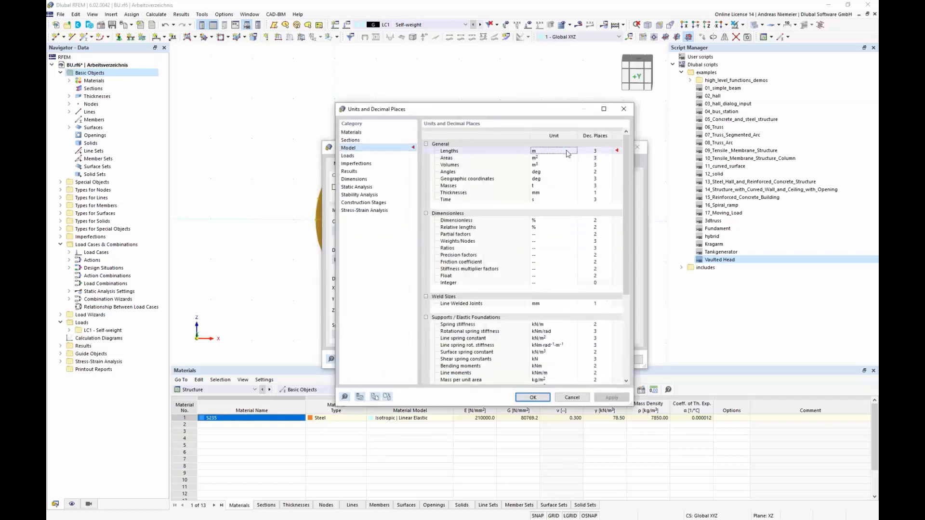
{"action": "left_click", "coordinate": [574, 151]}
{"action": "left_click", "coordinate": [569, 179]}
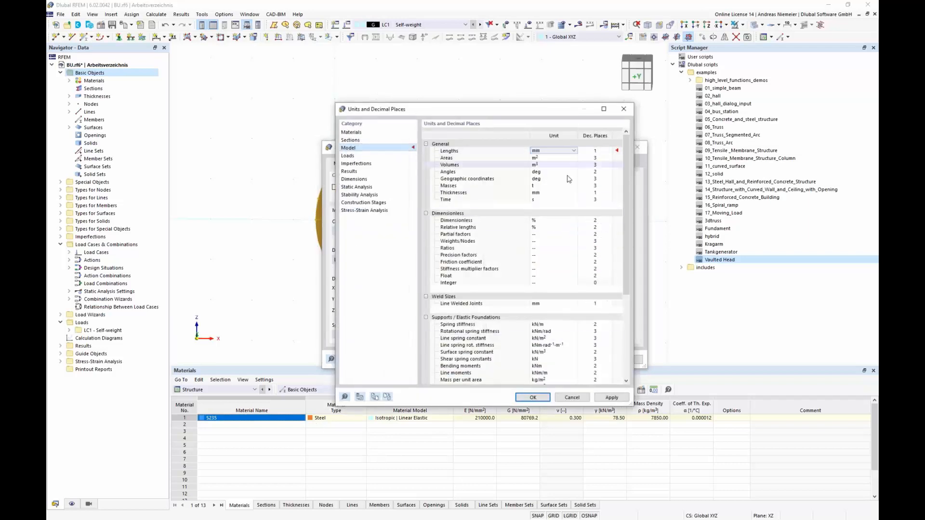
{"action": "left_click", "coordinate": [539, 399]}
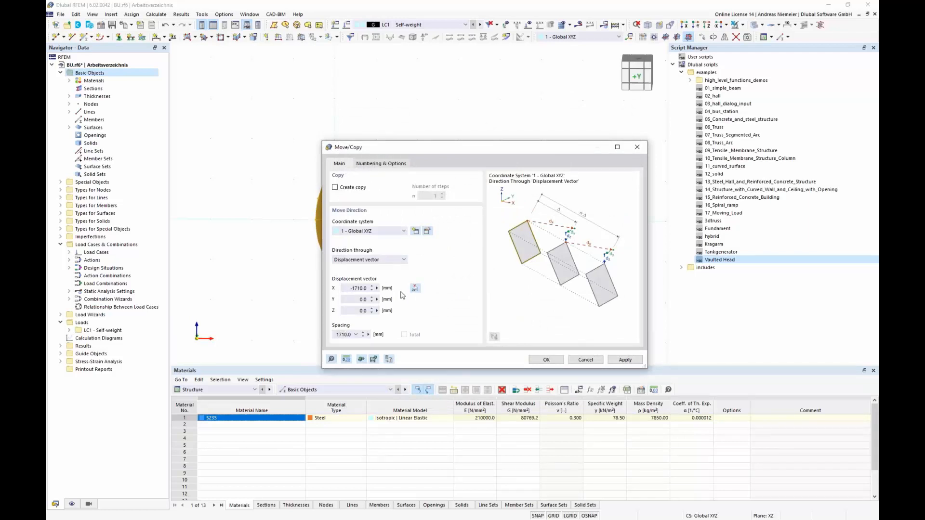
{"action": "left_click", "coordinate": [536, 361]}
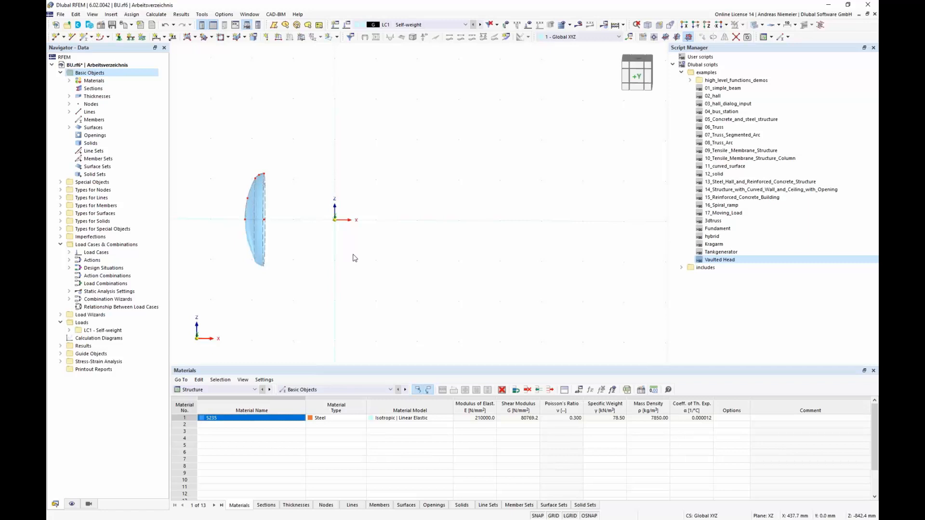
Step: Mirror the whole head as a copy about the global YZ plane through the origin
{"action": "left_click_drag", "start_coordinate": [208, 147], "coordinate": [298, 318]}
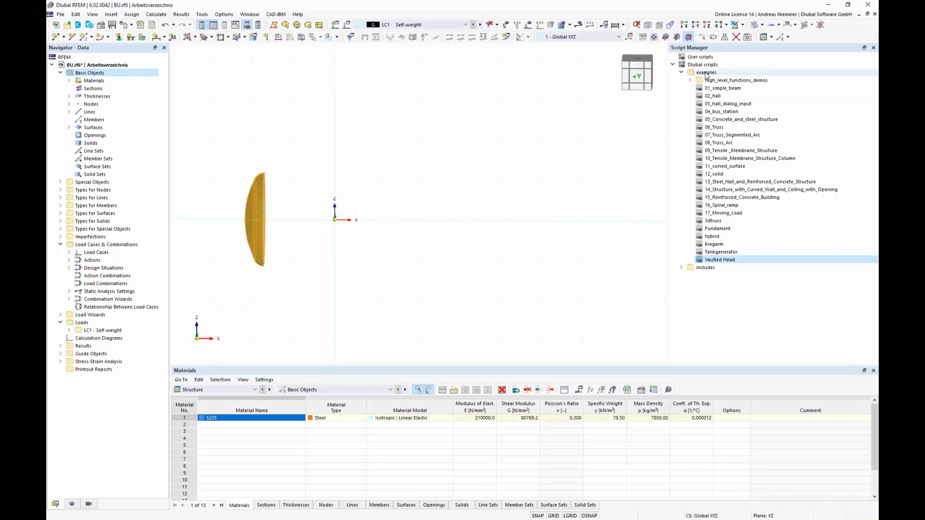
{"action": "left_click", "coordinate": [724, 37]}
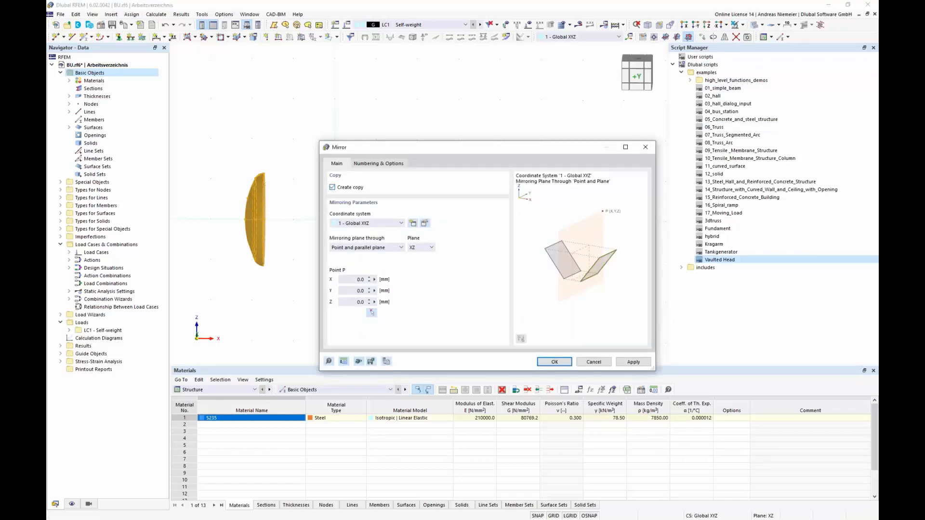
{"action": "left_click", "coordinate": [417, 248]}
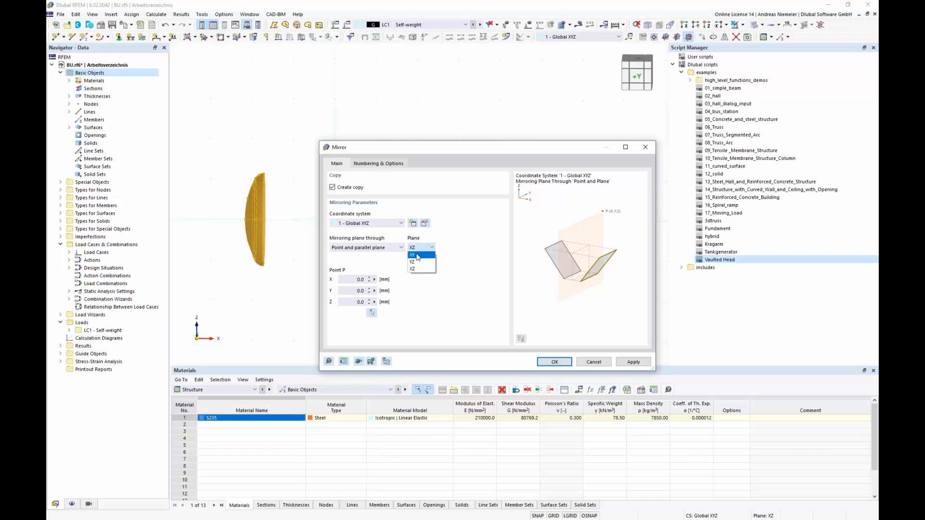
{"action": "left_click", "coordinate": [417, 263]}
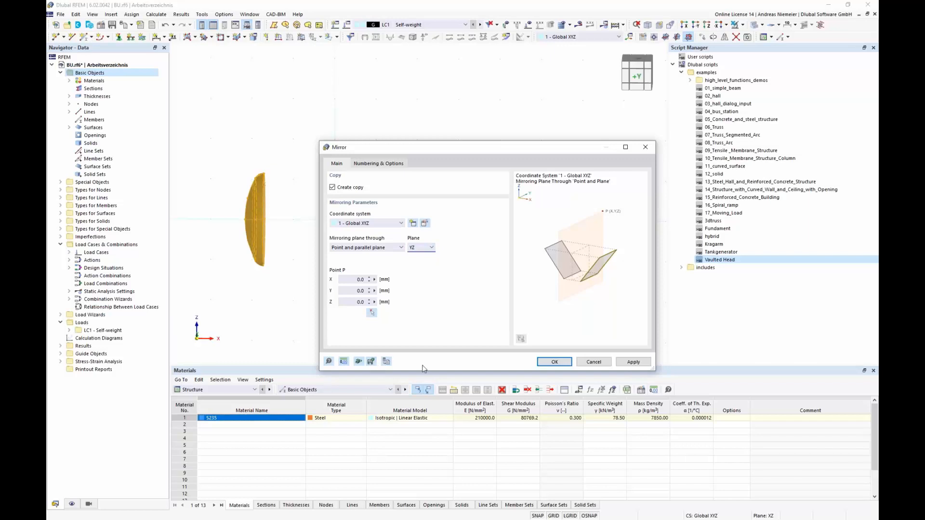
{"action": "left_click", "coordinate": [550, 365]}
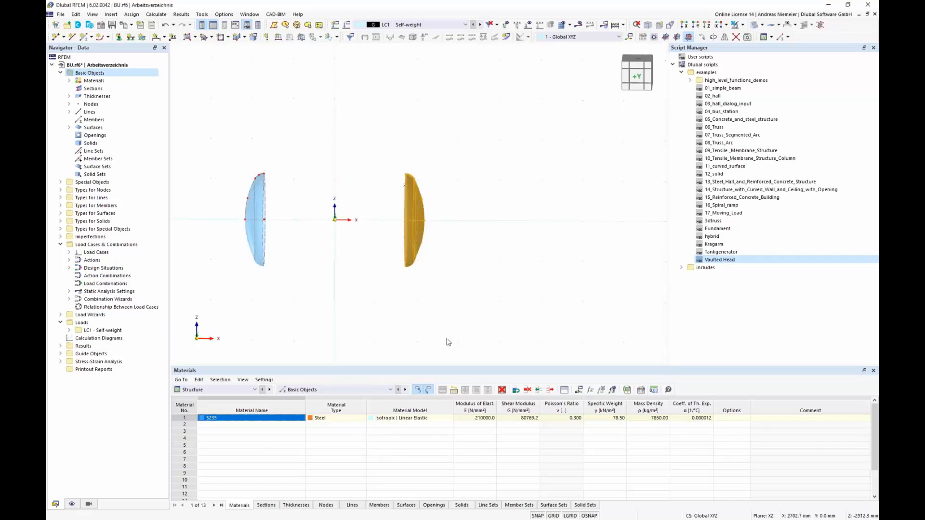
Step: Clear the selection of the mirrored head and hide the Script Manager
{"action": "left_click", "coordinate": [446, 341]}
{"action": "middle_click_drag", "start_coordinate": [395, 309], "coordinate": [361, 304]}
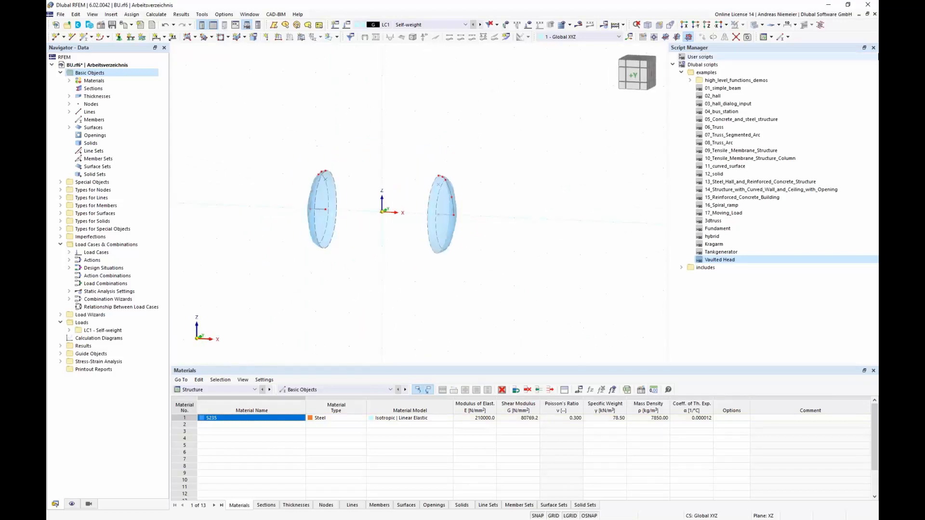
{"action": "left_click", "coordinate": [874, 48]}
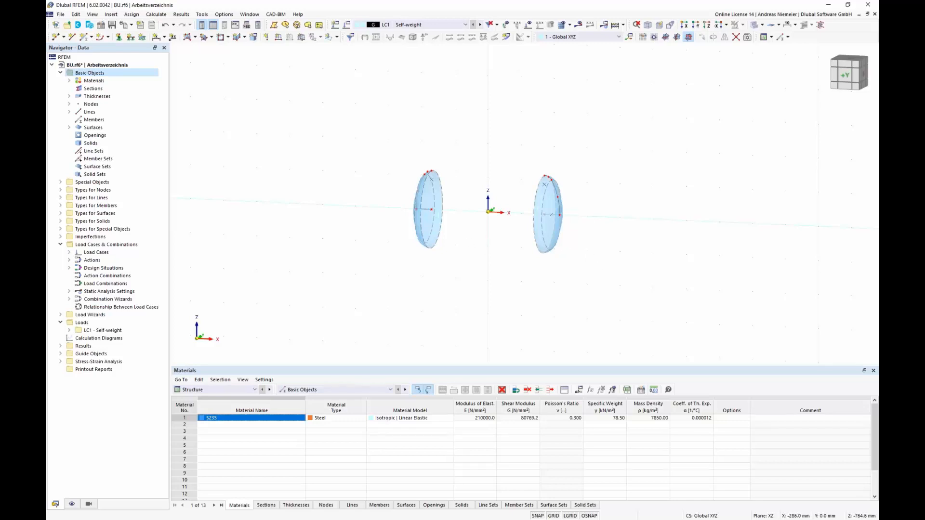
Step: Draw a single straight line connecting the uppermost rim nodes of the two heads
{"action": "middle_click_drag", "start_coordinate": [479, 238], "coordinate": [424, 235]}
{"action": "scroll", "coordinate": [424, 233], "scroll_direction": "up", "scroll_amount": 2}
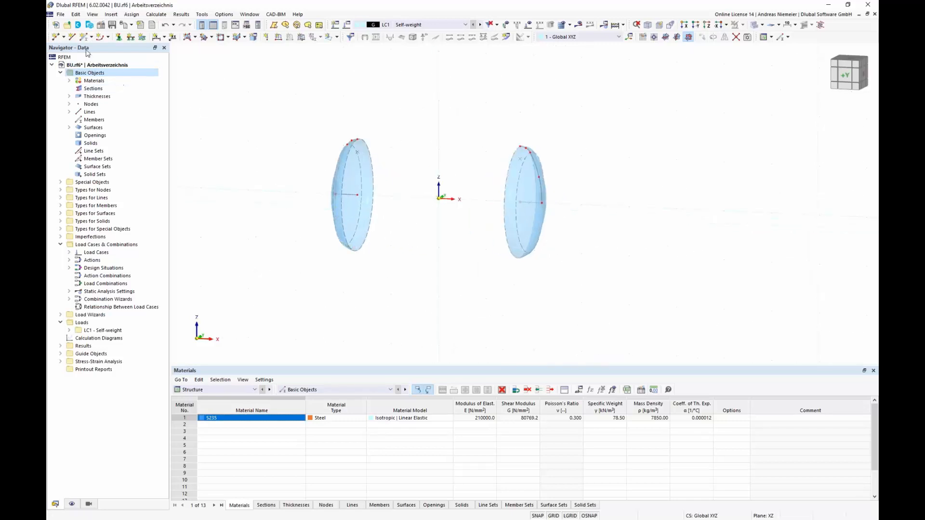
{"action": "left_click", "coordinate": [72, 37]}
{"action": "scroll", "coordinate": [363, 149], "scroll_direction": "up", "scroll_amount": 1}
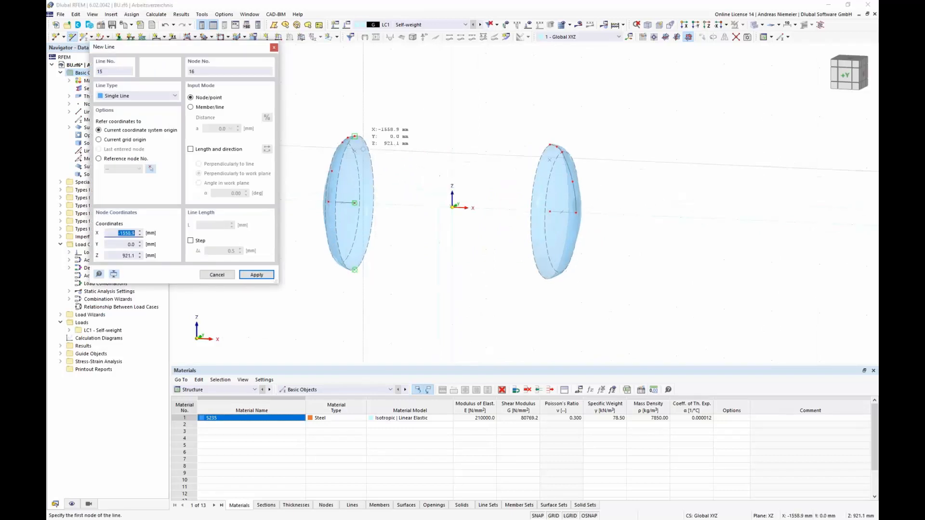
{"action": "scroll", "coordinate": [356, 140], "scroll_direction": "up", "scroll_amount": 2}
{"action": "left_click", "coordinate": [353, 133]}
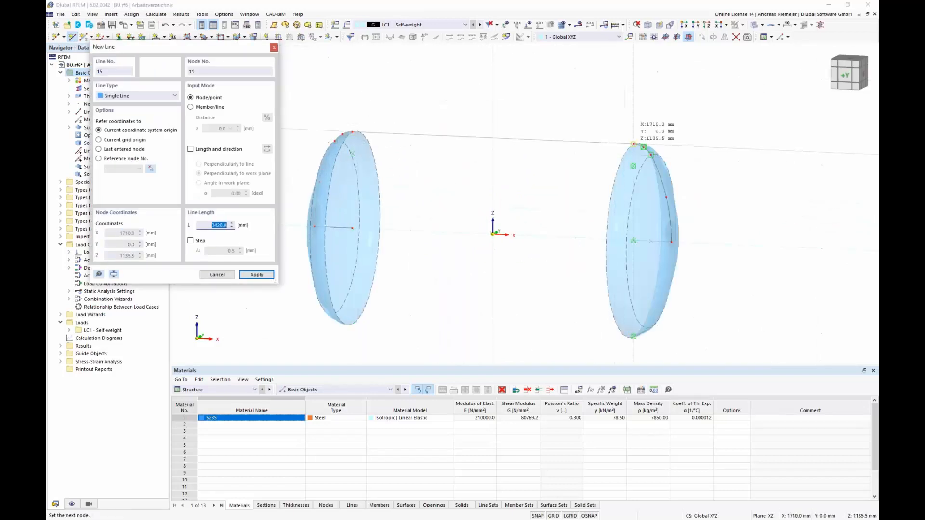
{"action": "left_click", "coordinate": [633, 144]}
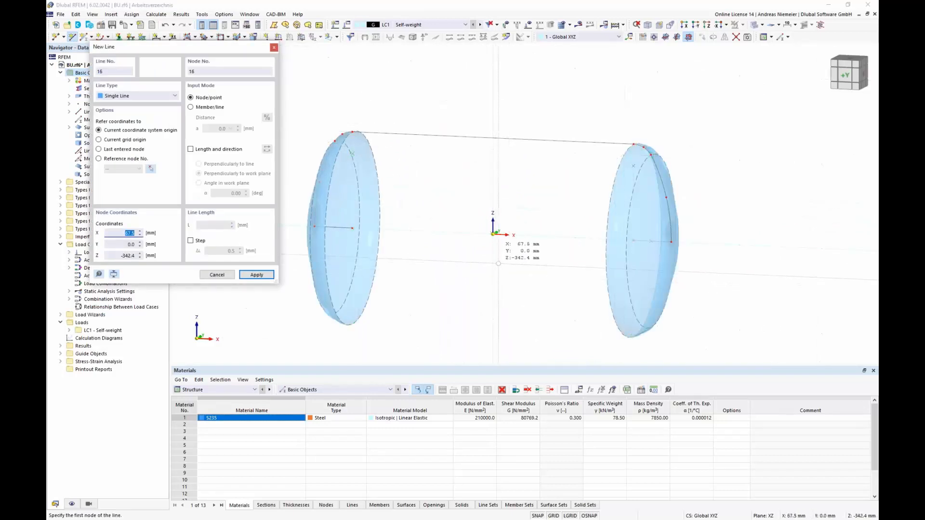
{"action": "middle_click_drag", "start_coordinate": [498, 263], "coordinate": [514, 204]}
{"action": "scroll", "coordinate": [514, 204], "scroll_direction": "down", "scroll_amount": 1}
{"action": "scroll", "coordinate": [525, 198], "scroll_direction": "down", "scroll_amount": 4}
{"action": "key", "text": "Escape"}
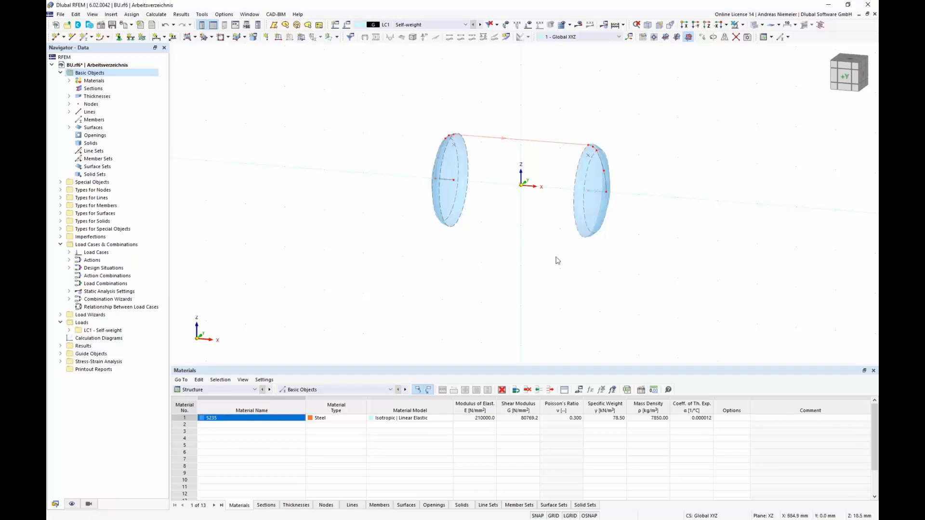
Step: Set up a rotation of the connecting line as a copy, with 2 steps and a rotation angle of 180°
{"action": "left_click", "coordinate": [713, 36]}
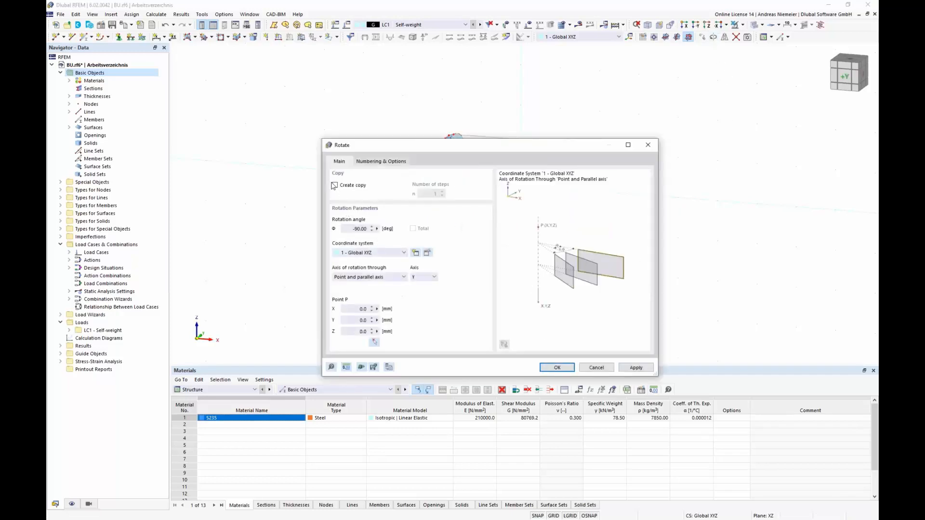
{"action": "left_click", "coordinate": [335, 185]}
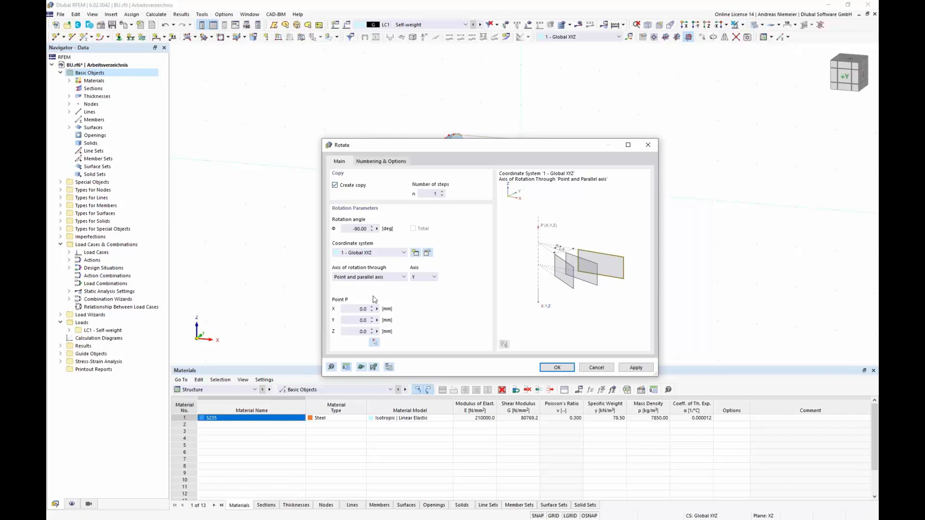
{"action": "left_click", "coordinate": [442, 192]}
{"action": "left_click", "coordinate": [347, 229]}
{"action": "type", "text": "180"}
{"action": "left_click", "coordinate": [424, 277]}
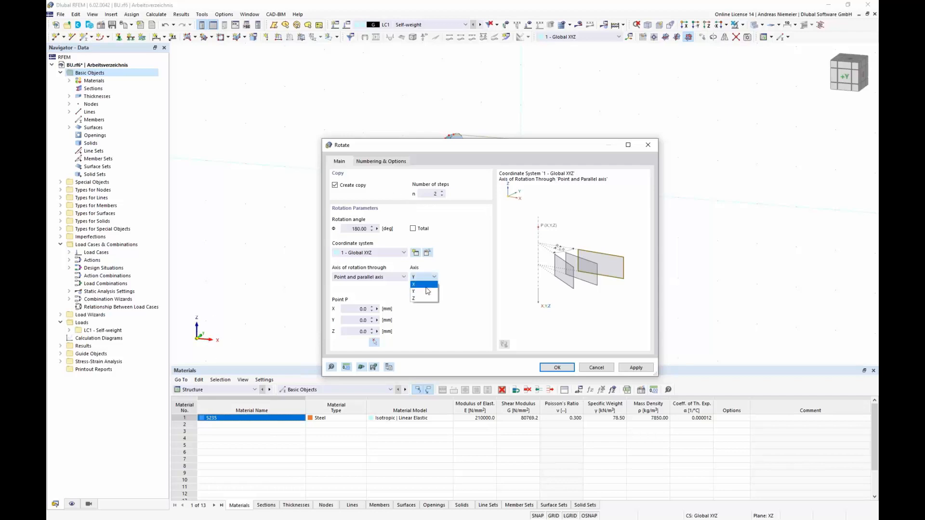
{"action": "left_click", "coordinate": [413, 313]}
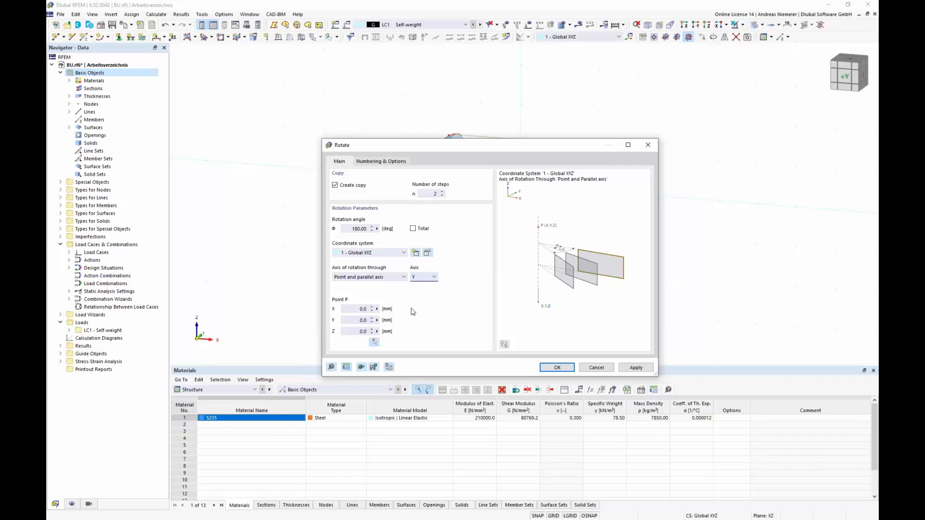
Step: Enable step links for the rotation, have lines linked with surfaces, and open a new template surface
{"action": "left_click", "coordinate": [378, 162]}
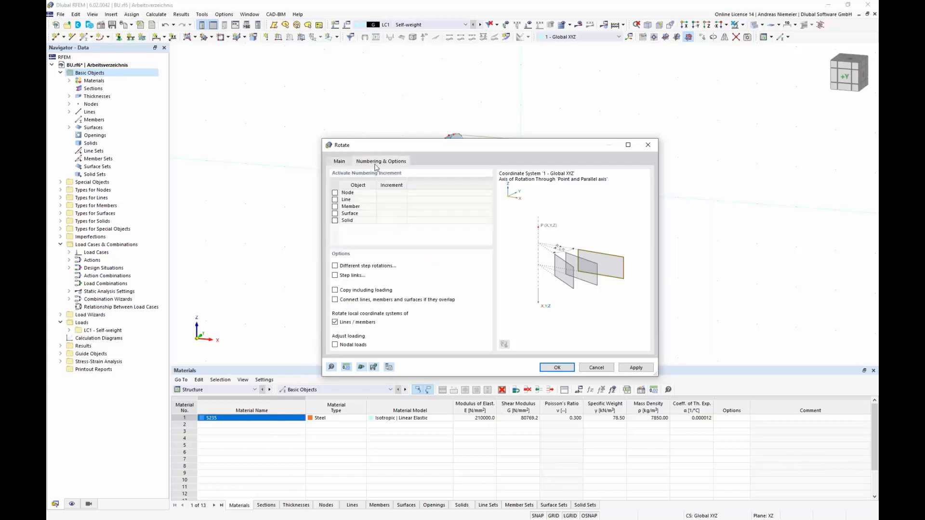
{"action": "left_click", "coordinate": [335, 276]}
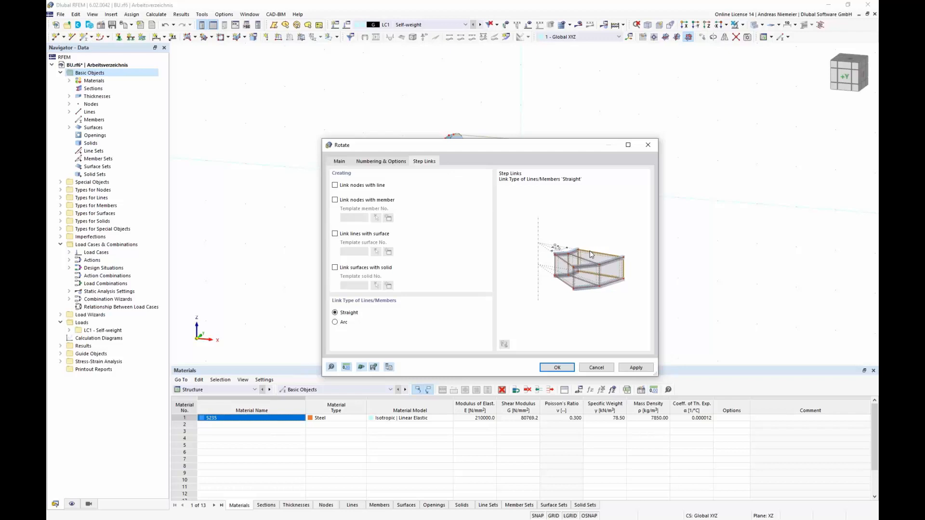
{"action": "left_click", "coordinate": [335, 234]}
{"action": "left_click", "coordinate": [391, 254]}
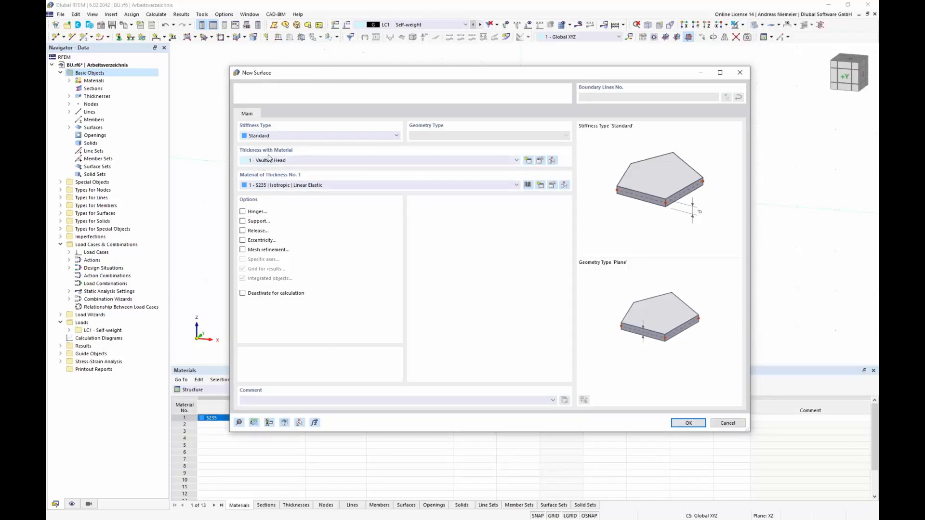
Step: Give the template surface a new uniform thickness named Zylinder, 26 mm in S235, and set the step link type to Arc
{"action": "left_click", "coordinate": [527, 164]}
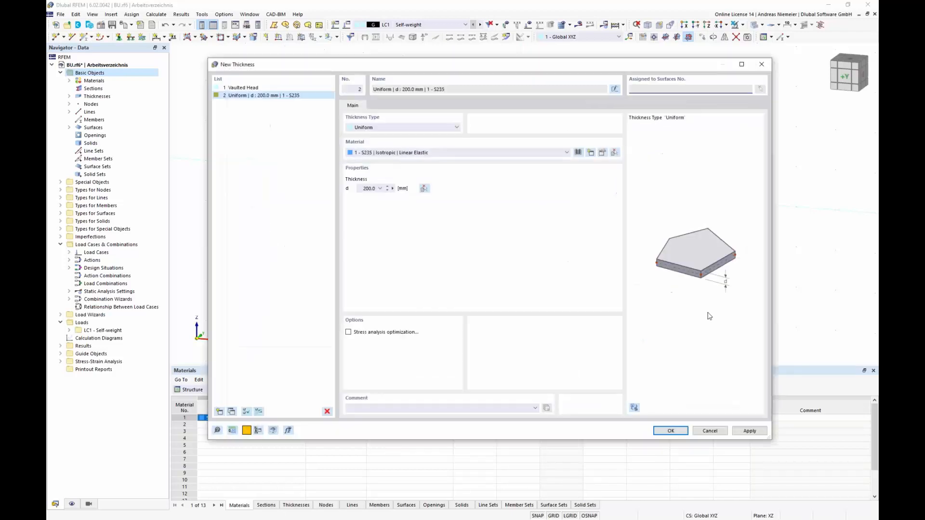
{"action": "left_click", "coordinate": [615, 88]}
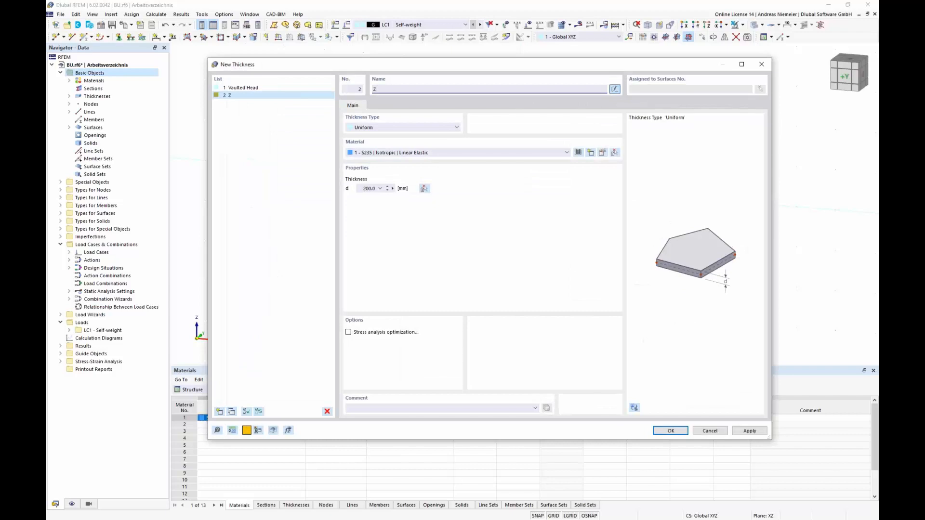
{"action": "type", "text": "Zylinder"}
{"action": "left_click", "coordinate": [364, 187]}
{"action": "type", "text": "26"}
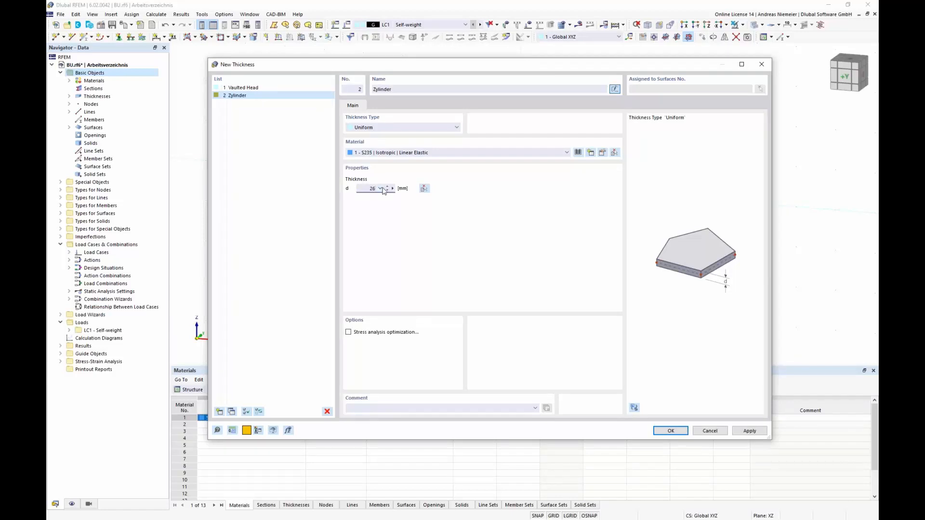
{"action": "left_click", "coordinate": [670, 430]}
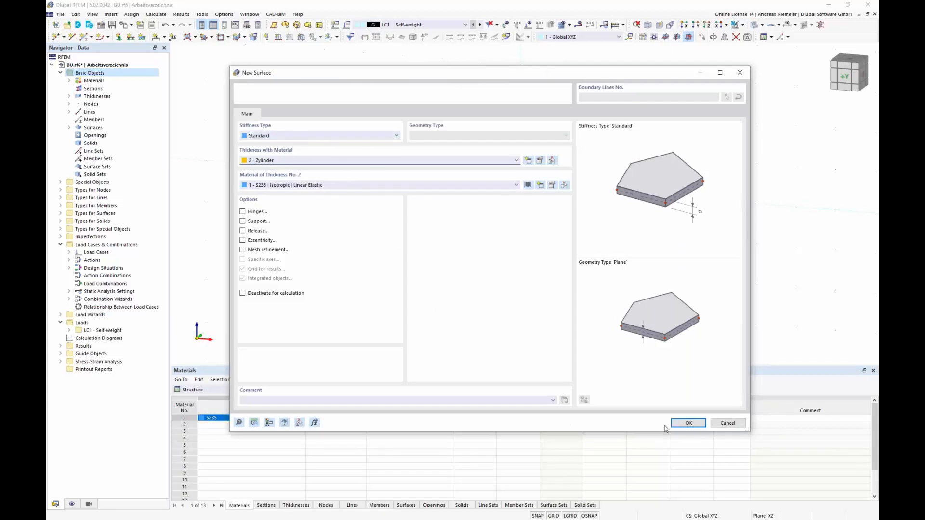
{"action": "left_click", "coordinate": [688, 424]}
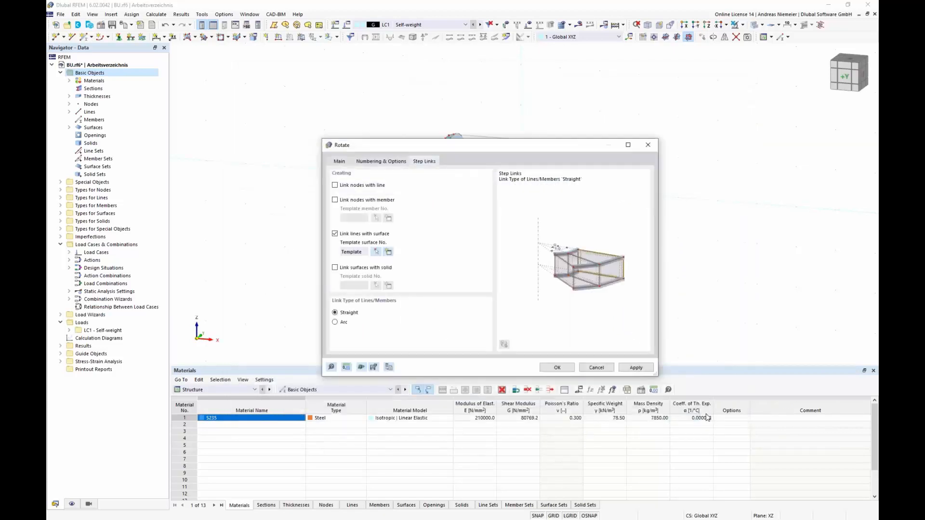
{"action": "left_click", "coordinate": [335, 322]}
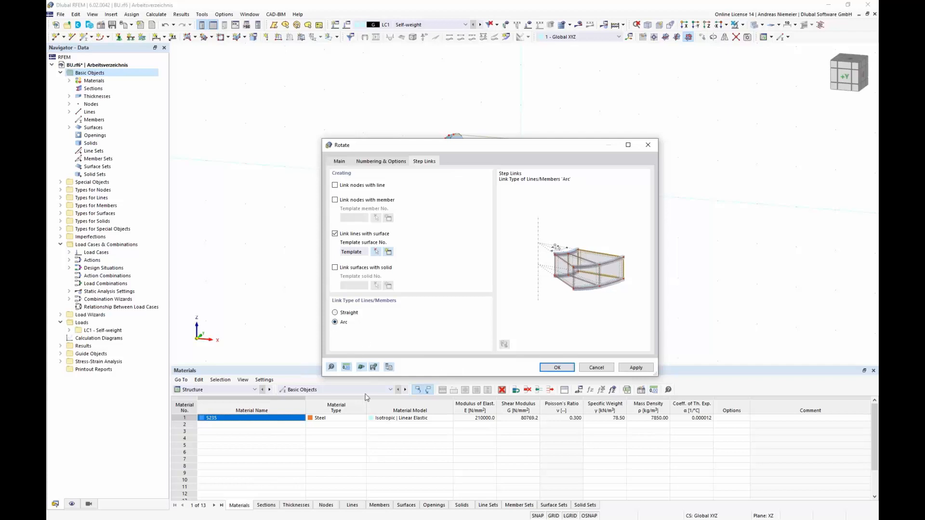
Step: Try the linked rotation copy of the line about the global Y axis and undo it
{"action": "left_click", "coordinate": [553, 370]}
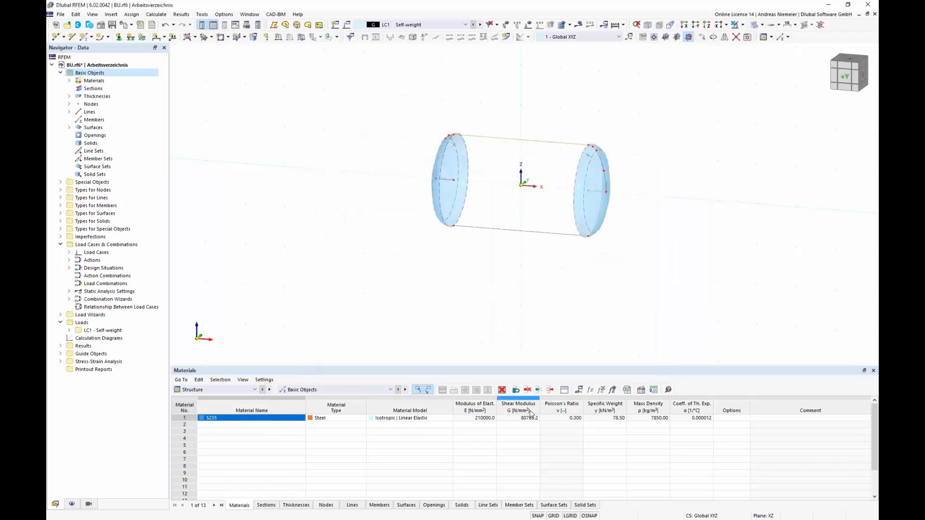
{"action": "scroll", "coordinate": [470, 146], "scroll_direction": "up", "scroll_amount": 3}
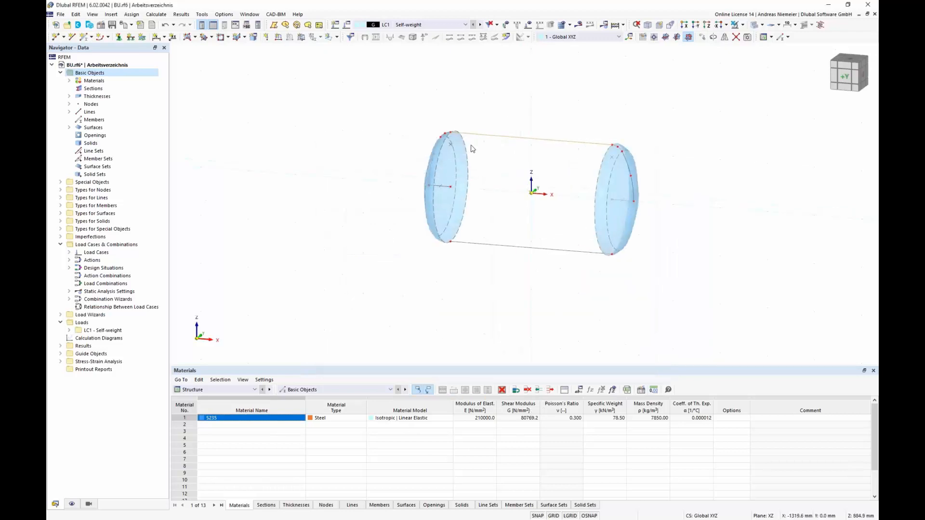
{"action": "left_click", "coordinate": [172, 37]}
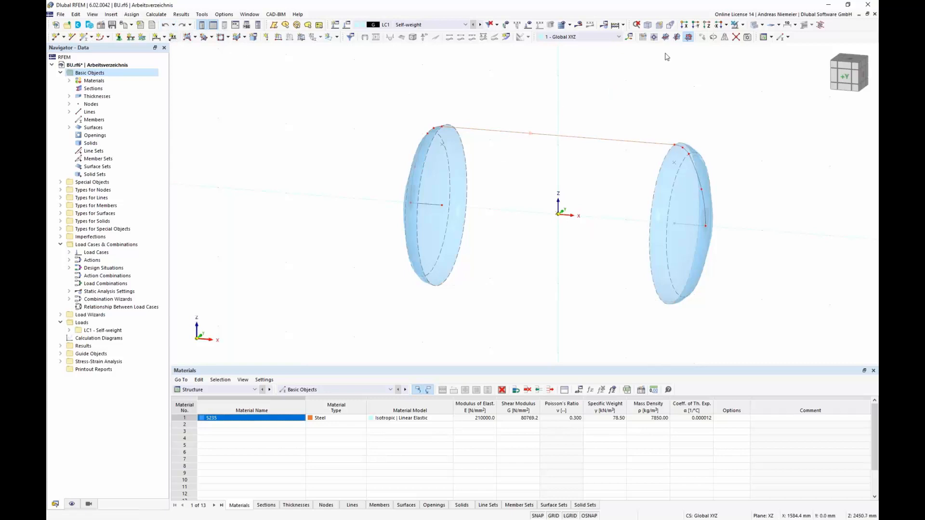
Step: Rotate the connecting line as a copy in 2 steps of 180° about the global X axis through the origin, with arc-linked surfaces forming the cylinder
{"action": "left_click", "coordinate": [713, 37]}
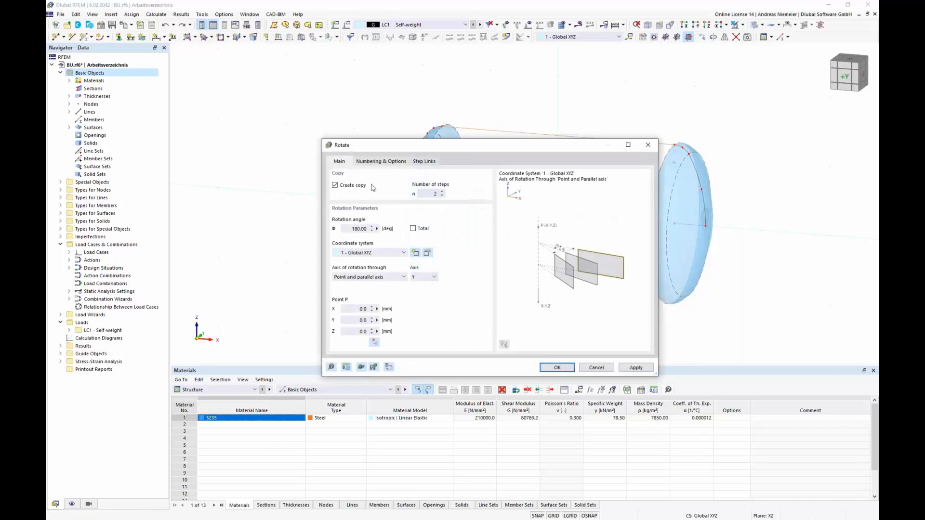
{"action": "left_click", "coordinate": [346, 229]}
{"action": "left_click", "coordinate": [422, 278]}
{"action": "left_click", "coordinate": [421, 285]}
{"action": "left_click", "coordinate": [389, 162]}
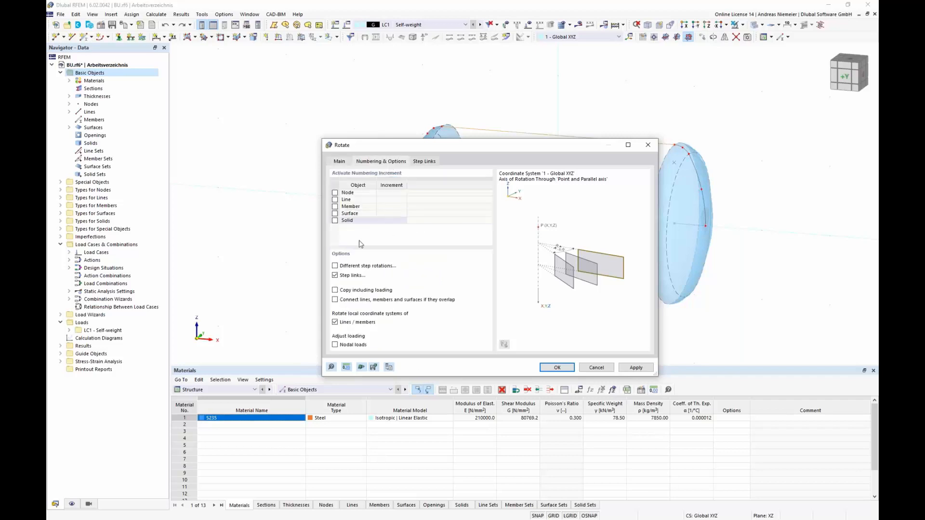
{"action": "left_click", "coordinate": [423, 163]}
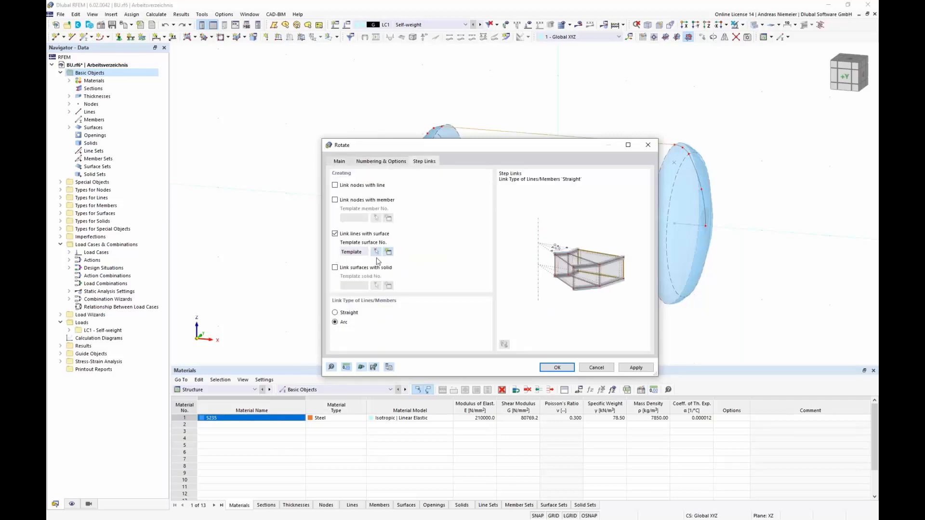
{"action": "left_click", "coordinate": [558, 368]}
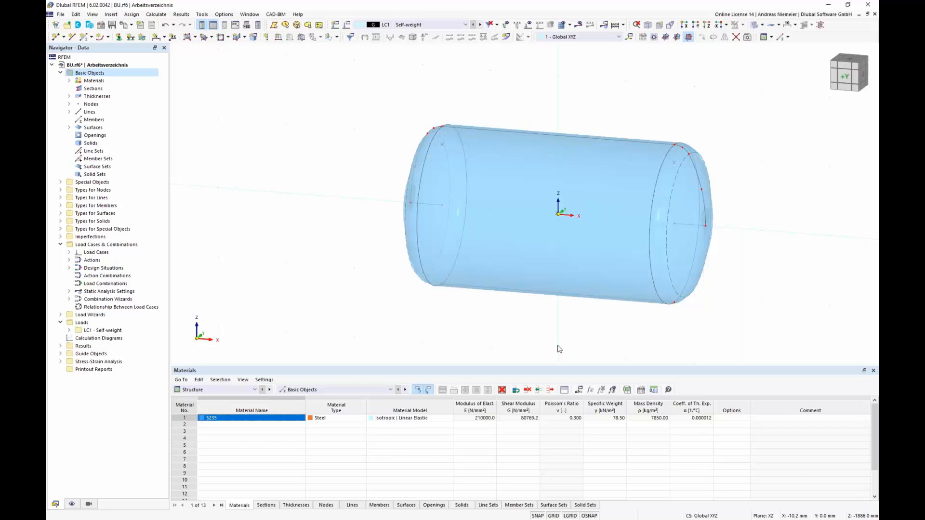
Step: Open the thicknesses for editing and select both Vaulted Head and Zylinder together
{"action": "middle_click_drag", "start_coordinate": [323, 218], "coordinate": [238, 202]}
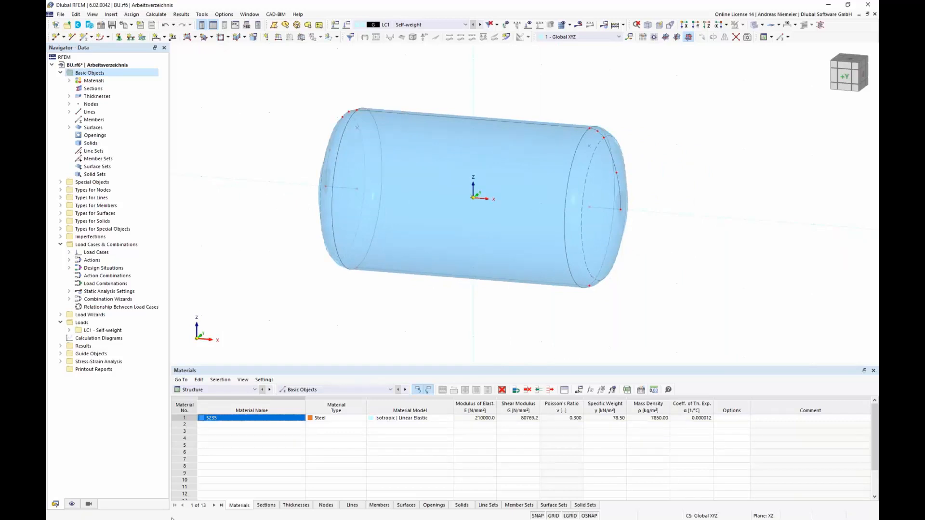
{"action": "left_click", "coordinate": [69, 96]}
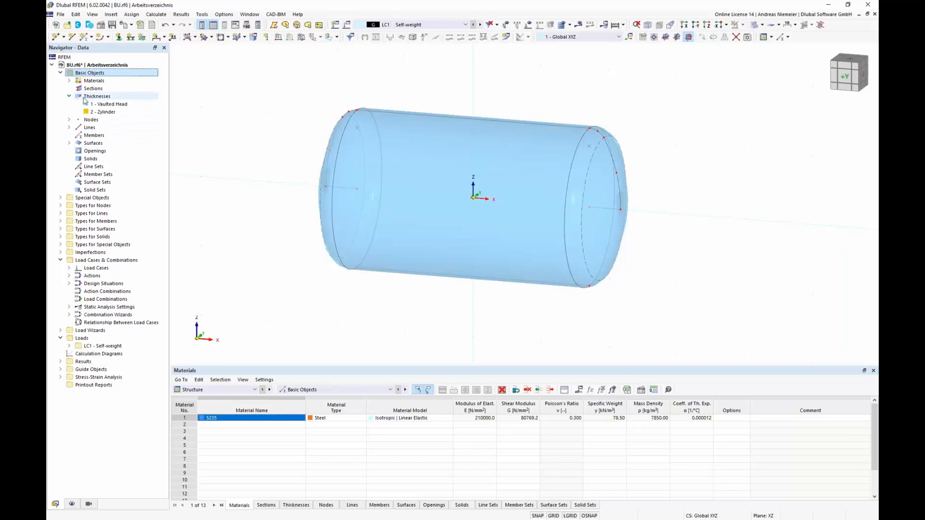
{"action": "right_click", "coordinate": [84, 99]}
{"action": "left_click", "coordinate": [123, 103]}
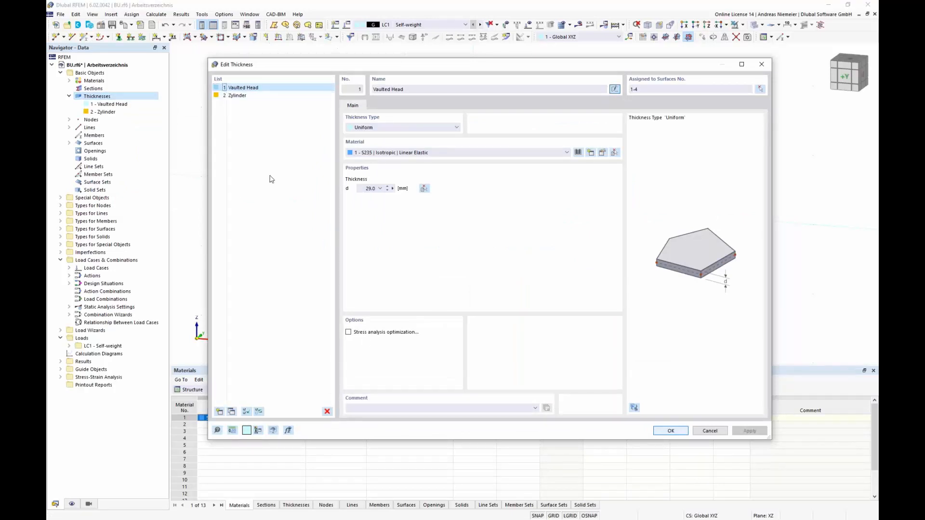
{"action": "left_click", "coordinate": [243, 96], "text": "shift"}
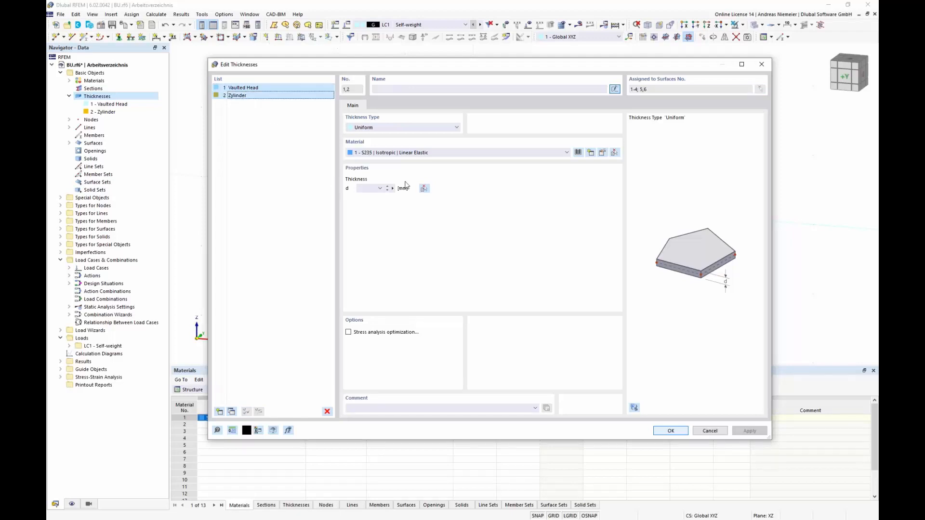
Step: Search the material library for 1.4318 and choose X2CrNiN18-7 (P) 1.4318 from the EN 10088-2:2014-10 series for both thicknesses
{"action": "left_click", "coordinate": [579, 152]}
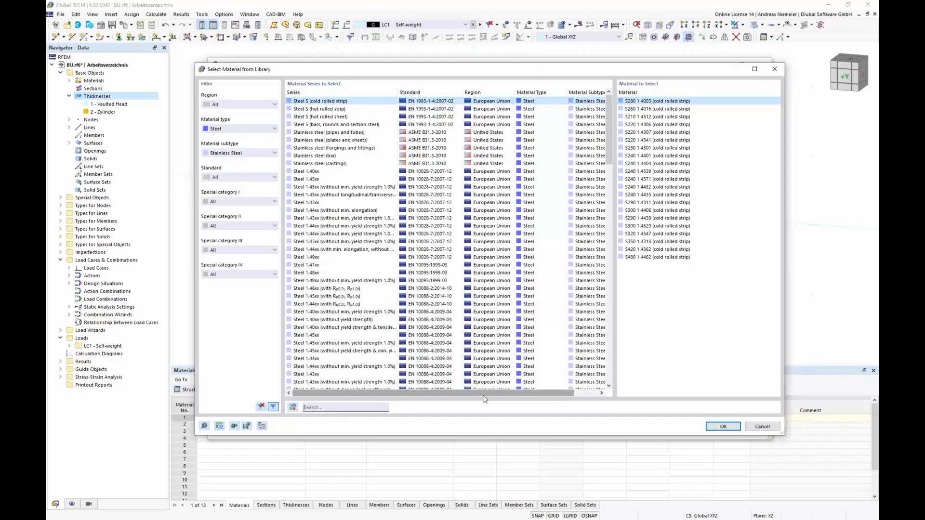
{"action": "type", "text": "1.4"}
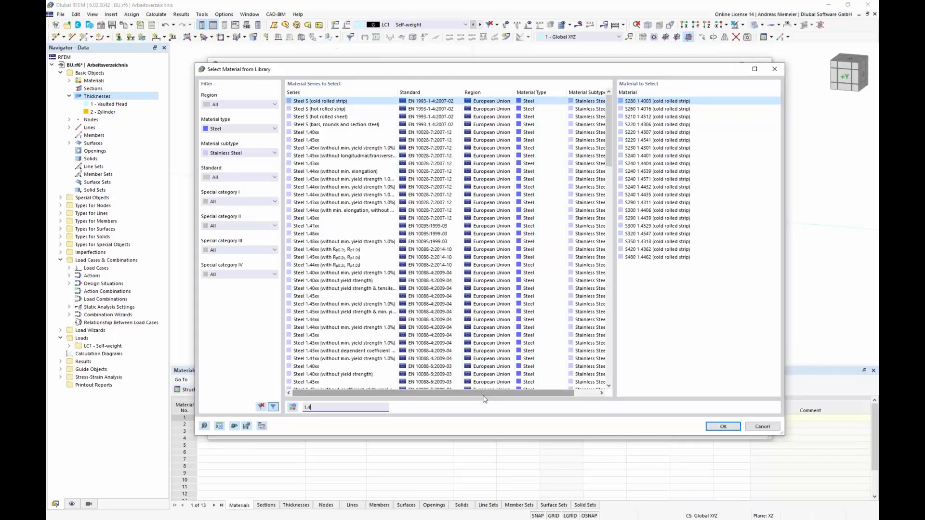
{"action": "type", "text": "318"}
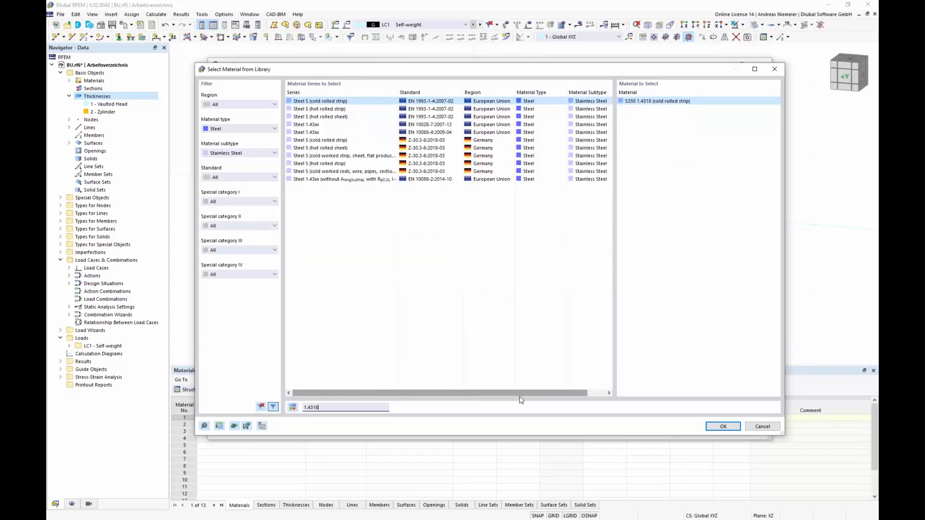
{"action": "left_click", "coordinate": [418, 180]}
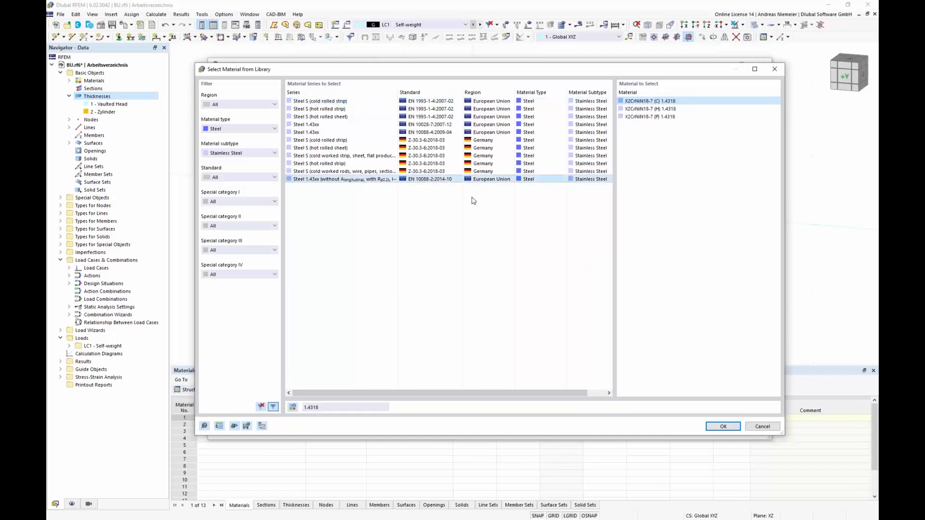
{"action": "left_click", "coordinate": [654, 117]}
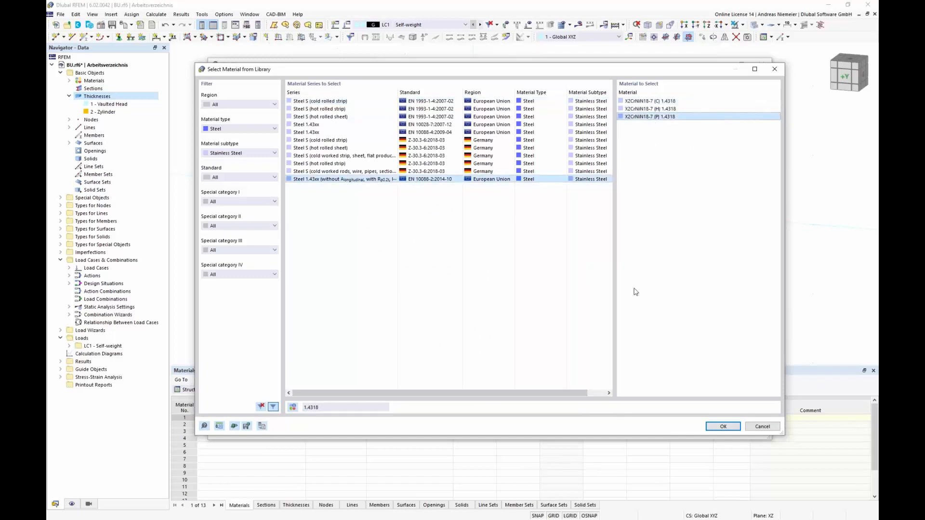
Step: Check the material values of X2CrNiN18-7 (P) 1.4318, including its 0.2% yield strength, and apply the material to both thicknesses
{"action": "left_click", "coordinate": [295, 407]}
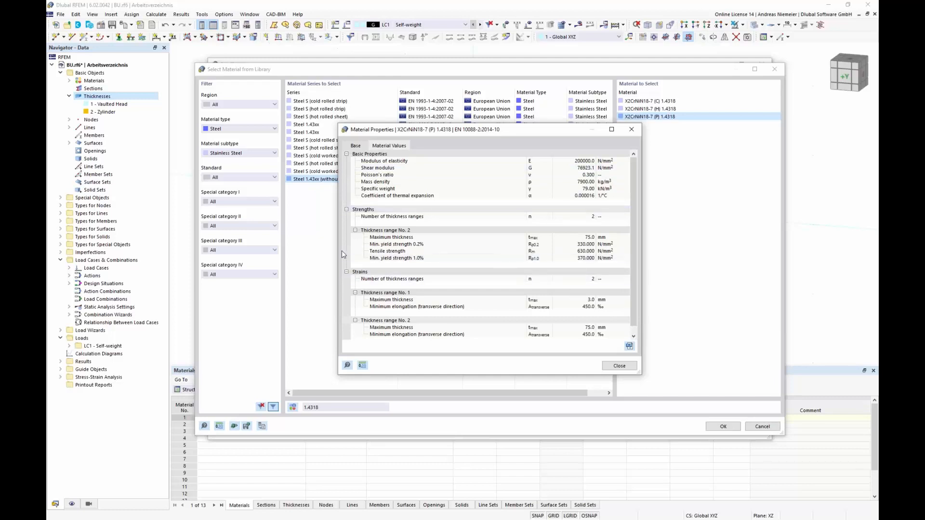
{"action": "left_click", "coordinate": [486, 245]}
{"action": "left_click", "coordinate": [621, 366]}
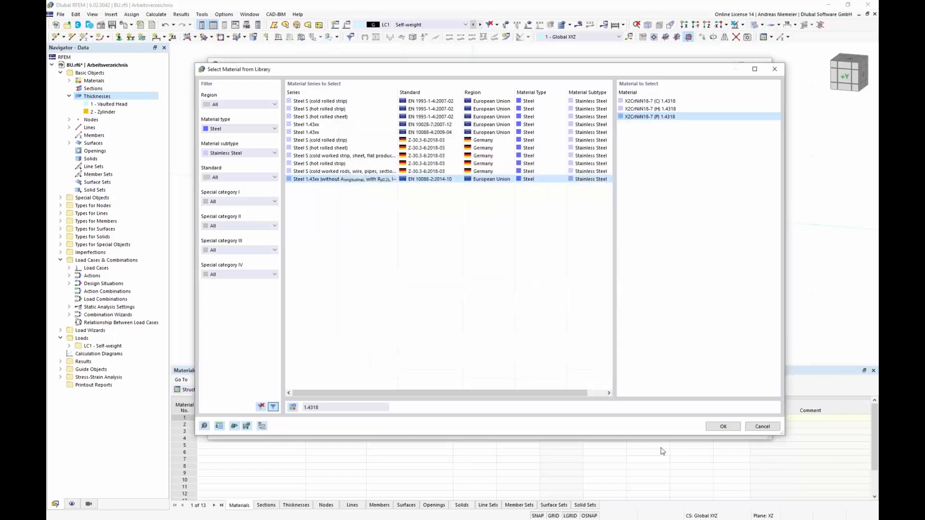
{"action": "left_click", "coordinate": [721, 427]}
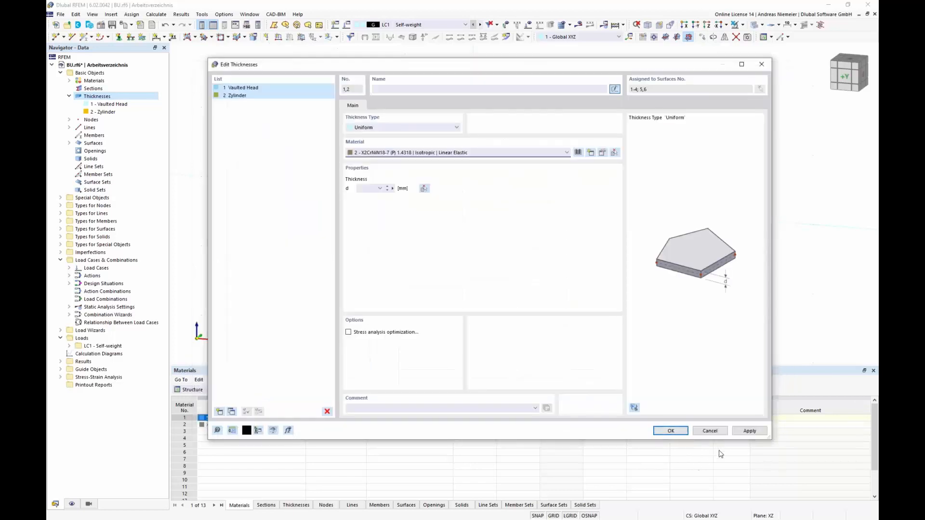
{"action": "left_click", "coordinate": [679, 432]}
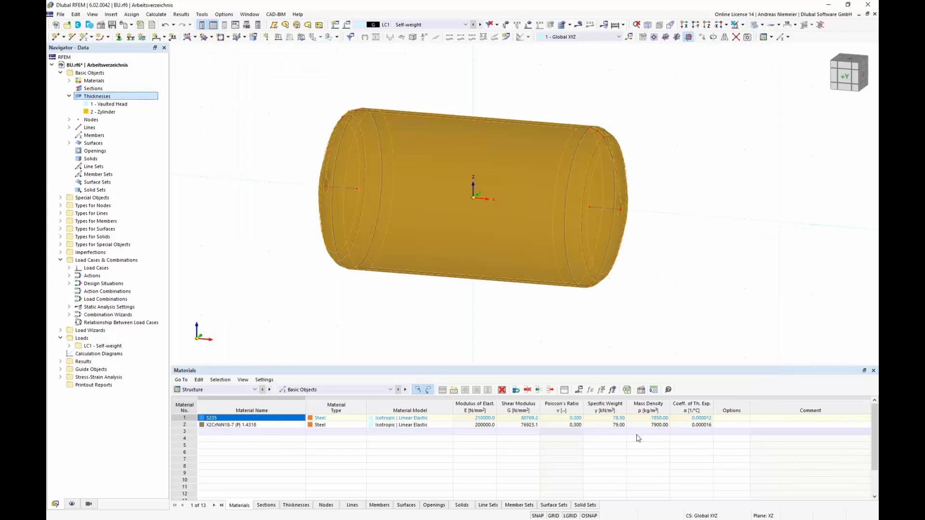
Step: Clear the surface selection and display the vessel as a wireframe model
{"action": "left_click", "coordinate": [305, 307]}
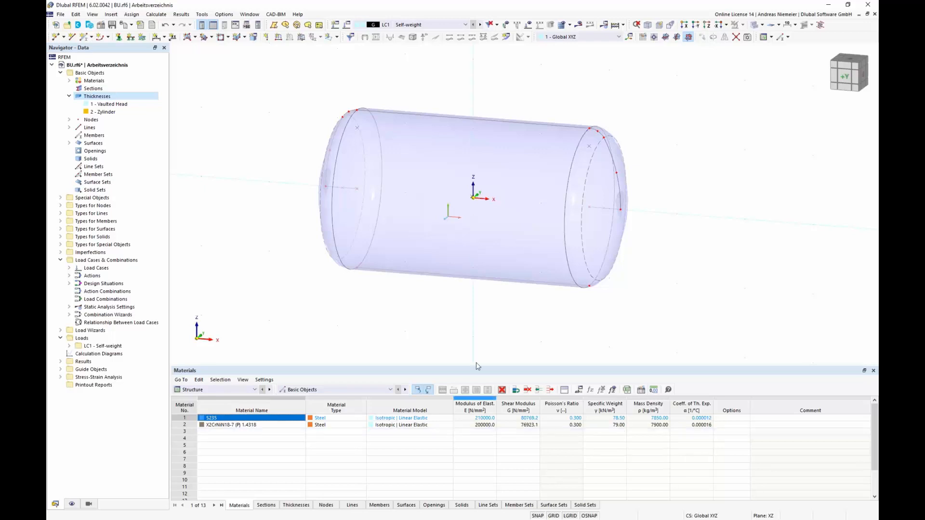
{"action": "middle_click_drag", "start_coordinate": [375, 320], "coordinate": [462, 272], "text": "ctrl"}
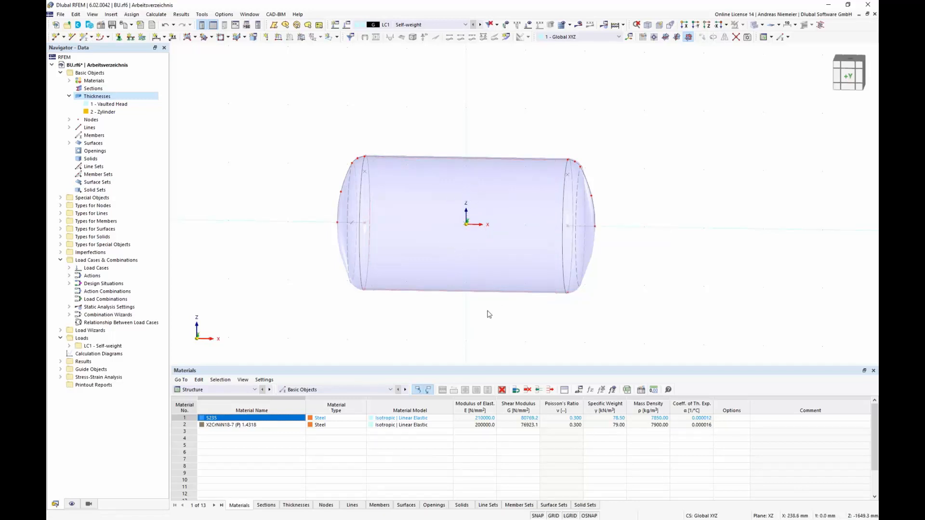
{"action": "middle_click_drag", "start_coordinate": [656, 224], "coordinate": [447, 244], "text": "ctrl"}
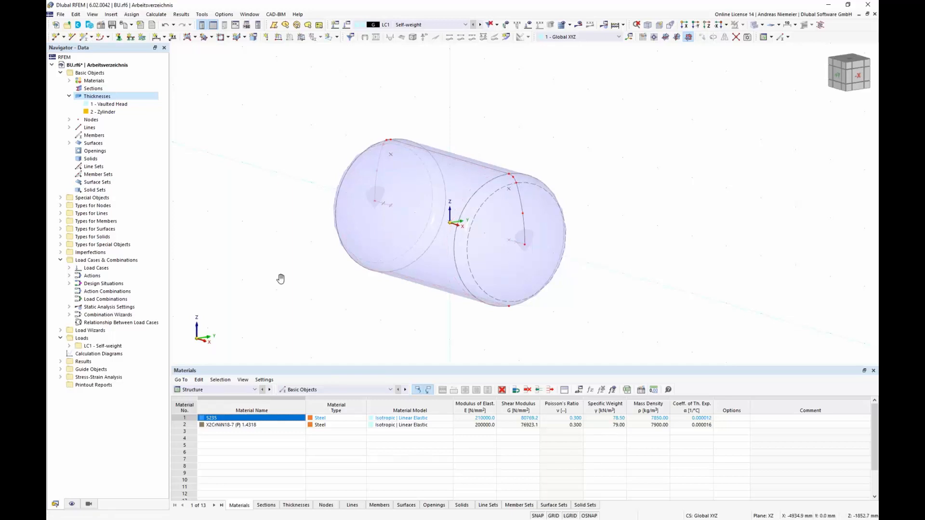
{"action": "middle_click_drag", "start_coordinate": [279, 279], "coordinate": [415, 318]}
{"action": "scroll", "coordinate": [415, 318], "scroll_direction": "up", "scroll_amount": 1}
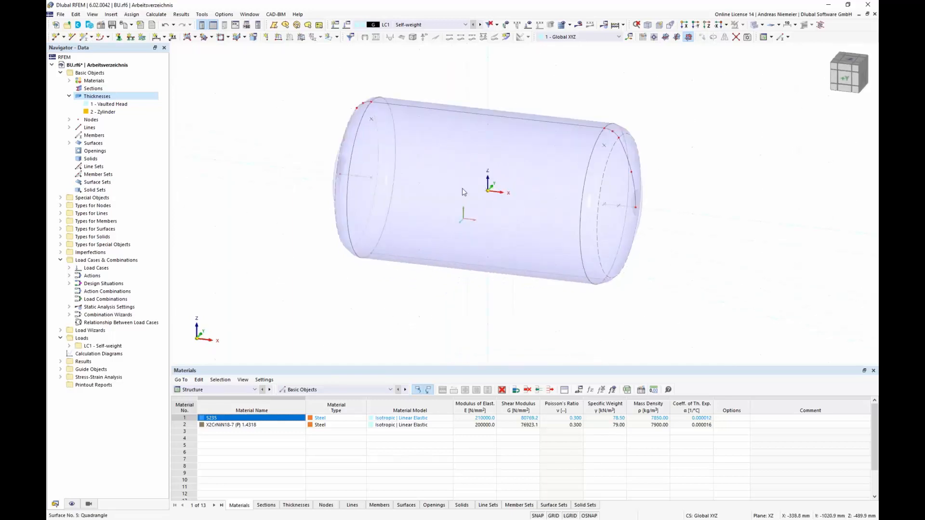
{"action": "scroll", "coordinate": [464, 190], "scroll_direction": "up", "scroll_amount": 1}
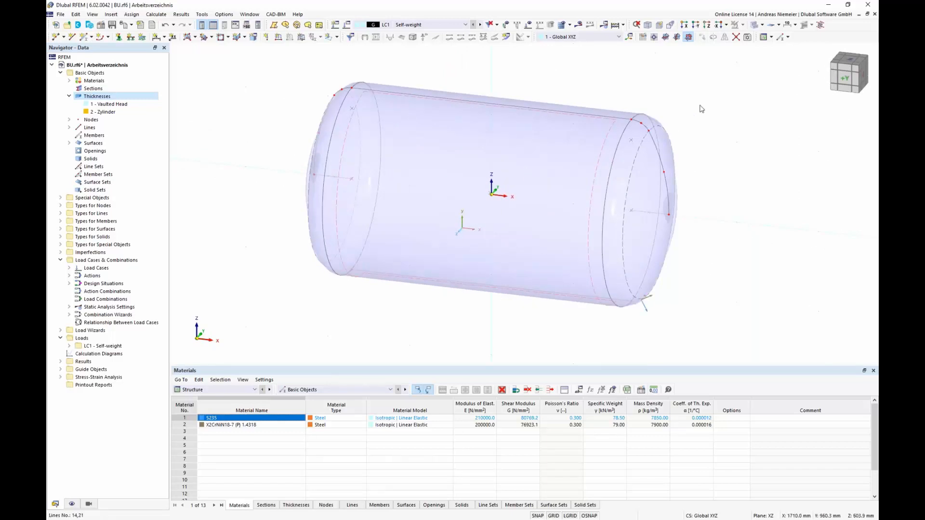
{"action": "left_click", "coordinate": [763, 26]}
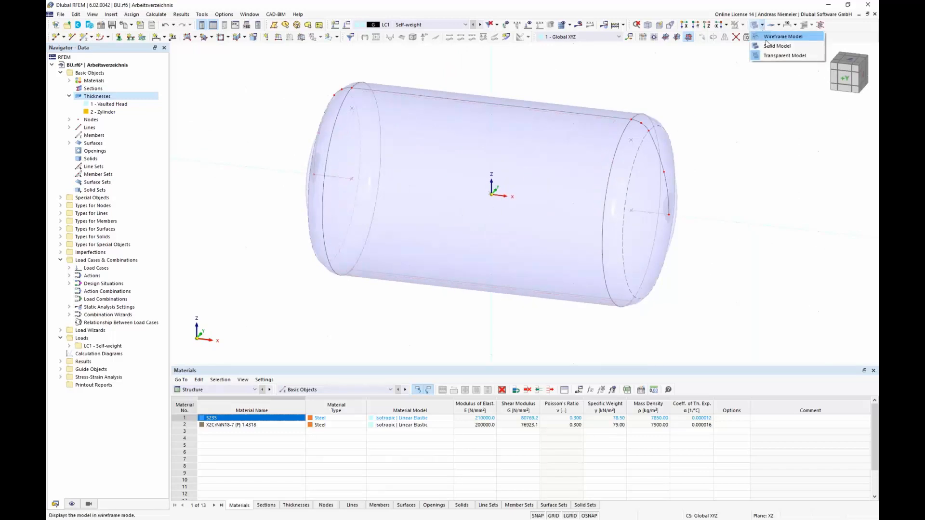
{"action": "left_click", "coordinate": [773, 39]}
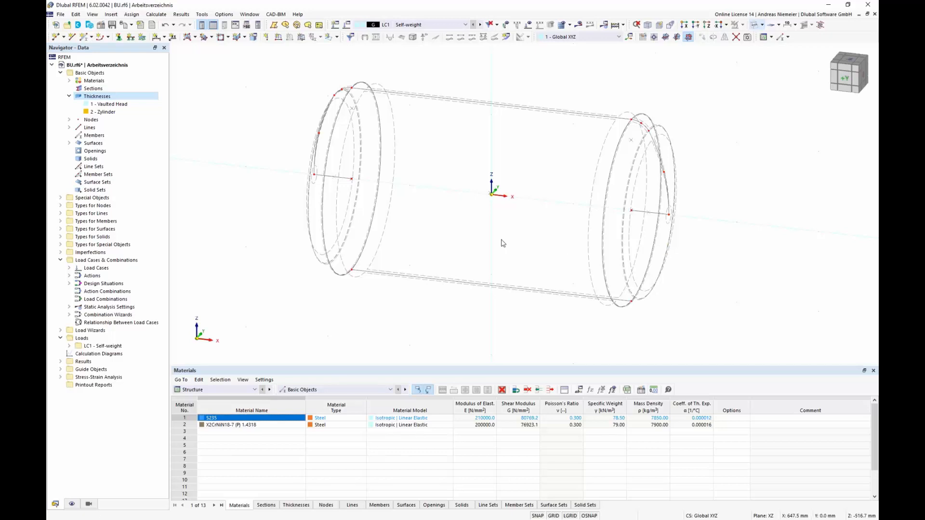
Step: Set the grid point spacing of the XZ work plane to b = 150 mm and h = 200 mm
{"action": "scroll", "coordinate": [500, 240], "scroll_direction": "down", "scroll_amount": 3}
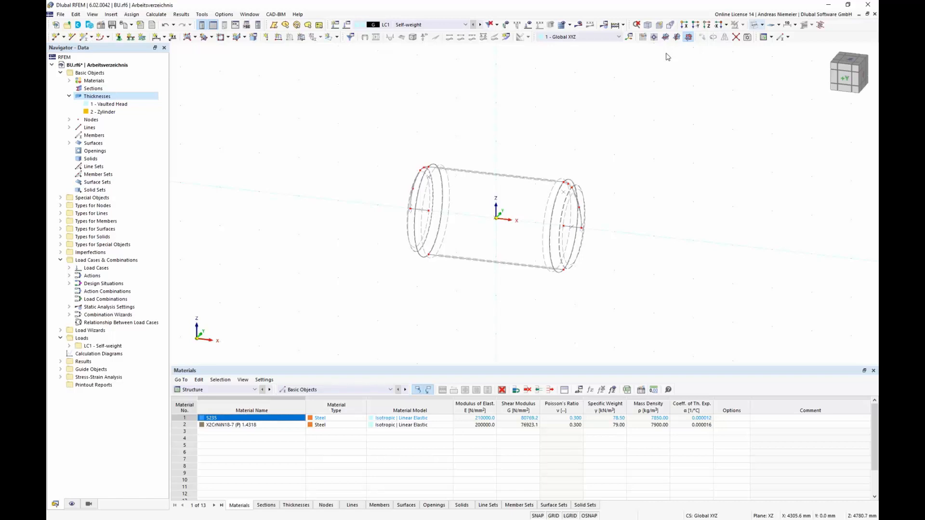
{"action": "left_click", "coordinate": [644, 37]}
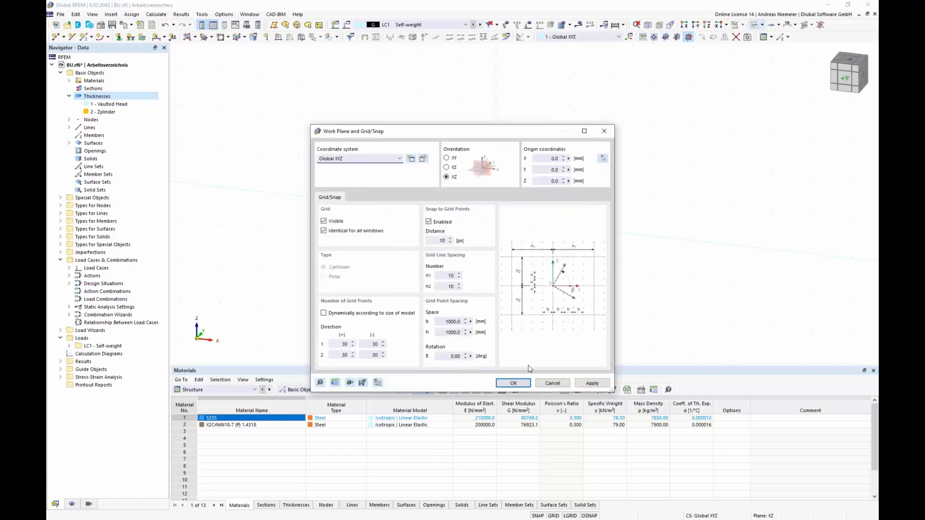
{"action": "left_click_drag", "start_coordinate": [436, 322], "coordinate": [495, 324]}
{"action": "type", "text": "150"}
{"action": "key", "text": "Tab"}
{"action": "type", "text": "2"}
{"action": "left_click", "coordinate": [514, 384]}
{"action": "scroll", "coordinate": [516, 227], "scroll_direction": "up", "scroll_amount": 2}
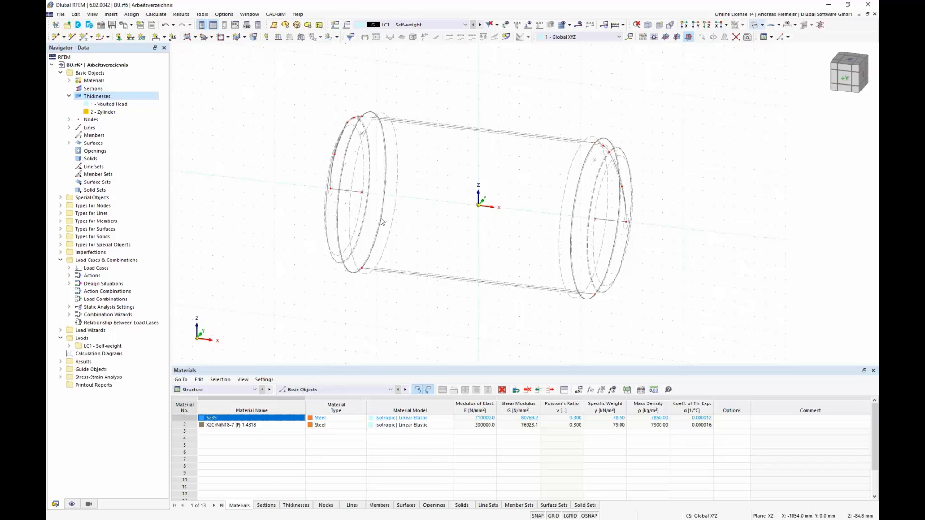
Step: Create an elliptical arc in the XZ plane with control points (0, 0, -200), (0, 0, 200) and (150, 0, 0) mm, from 0° to 180°
{"action": "left_click", "coordinate": [69, 127]}
{"action": "right_click", "coordinate": [90, 127]}
{"action": "mouse_move", "coordinate": [114, 143]}
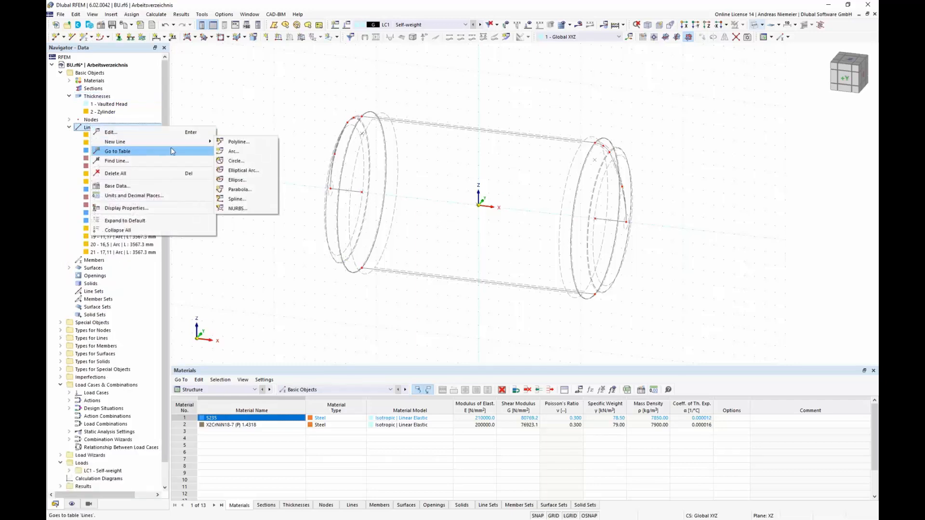
{"action": "left_click", "coordinate": [243, 172]}
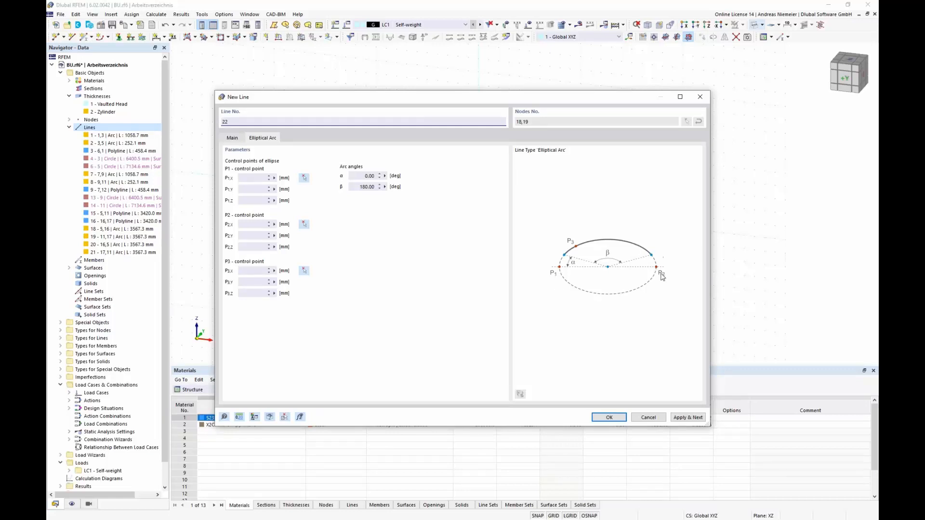
{"action": "left_click", "coordinate": [304, 178]}
{"action": "scroll", "coordinate": [495, 250], "scroll_direction": "up", "scroll_amount": 3}
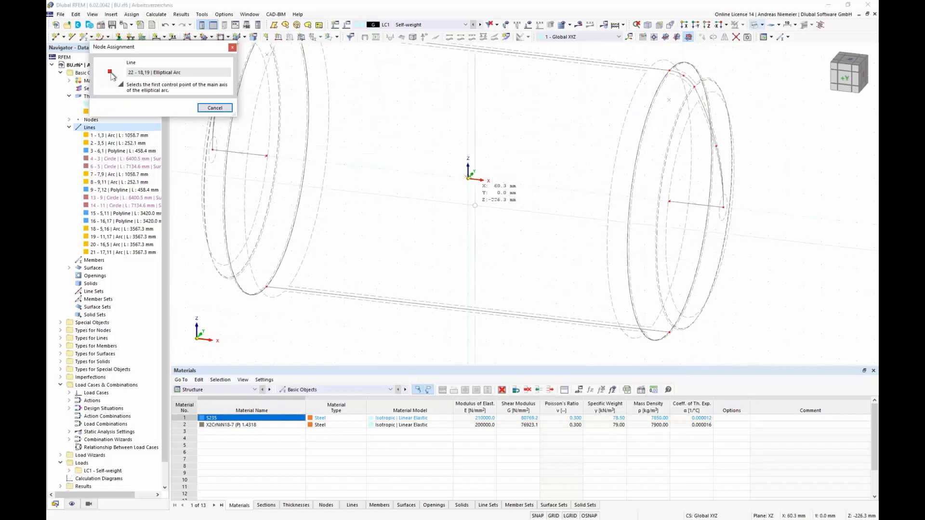
{"action": "left_click", "coordinate": [469, 202]}
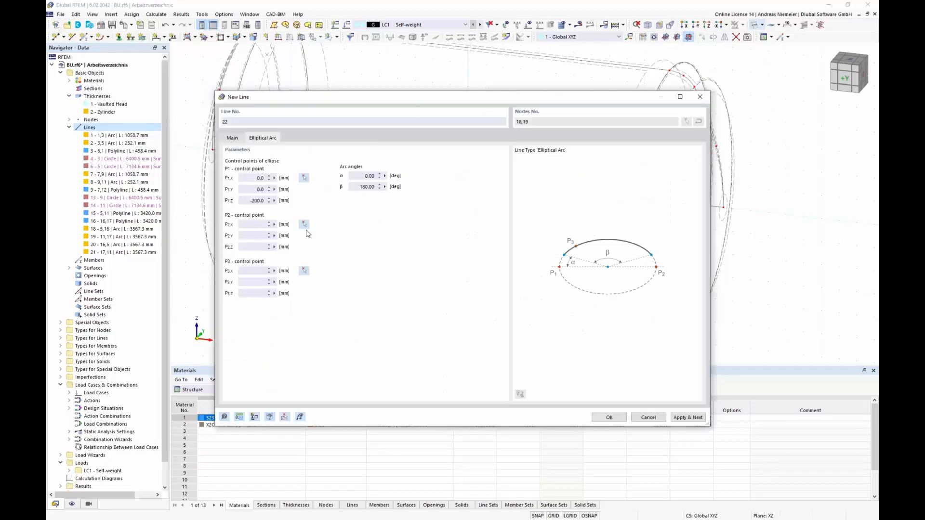
{"action": "left_click", "coordinate": [305, 226]}
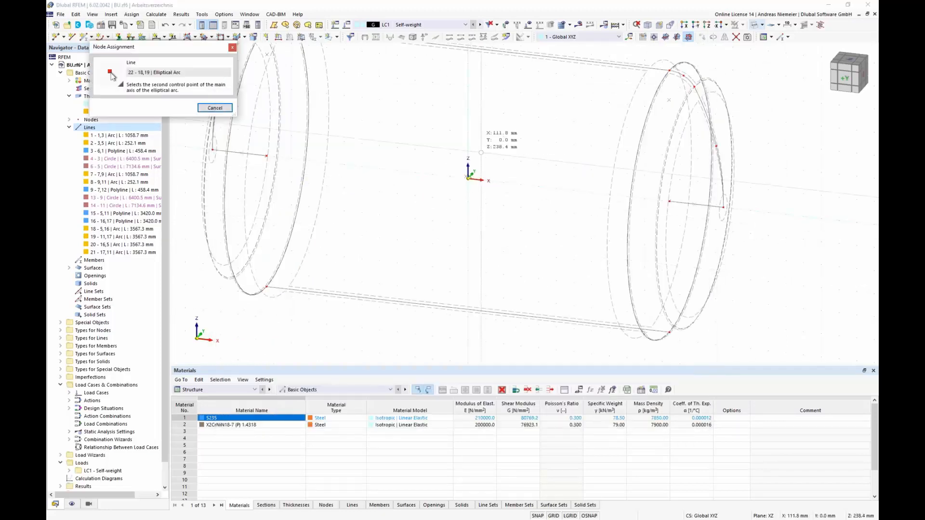
{"action": "left_click", "coordinate": [471, 165]}
{"action": "left_click", "coordinate": [305, 271]}
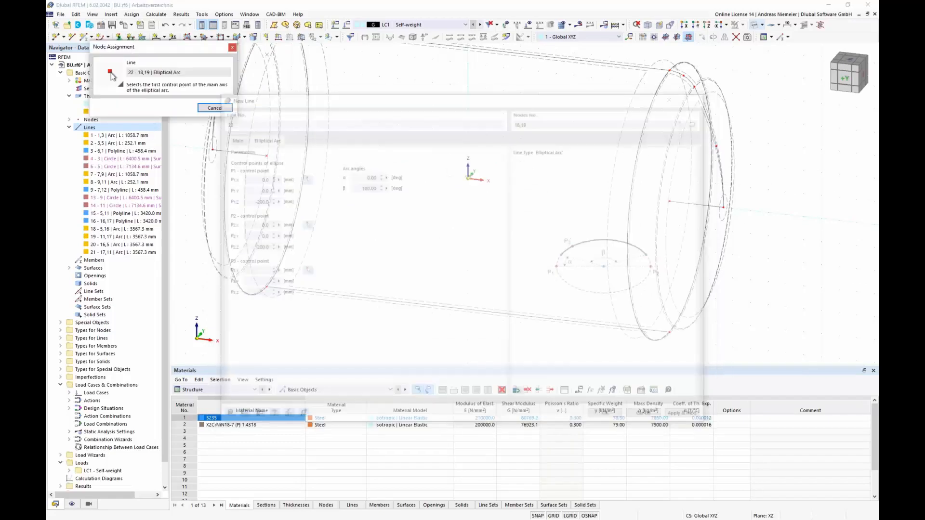
{"action": "left_click", "coordinate": [490, 192]}
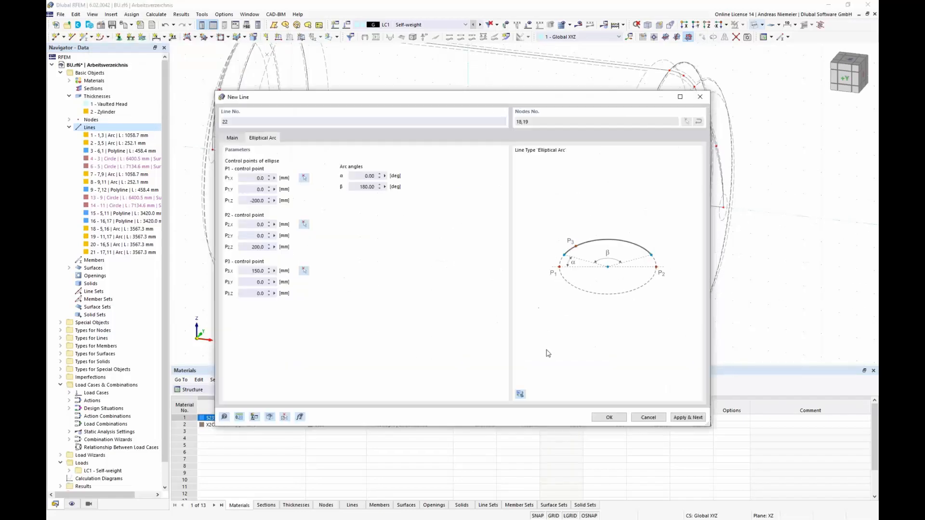
{"action": "left_click", "coordinate": [610, 418]}
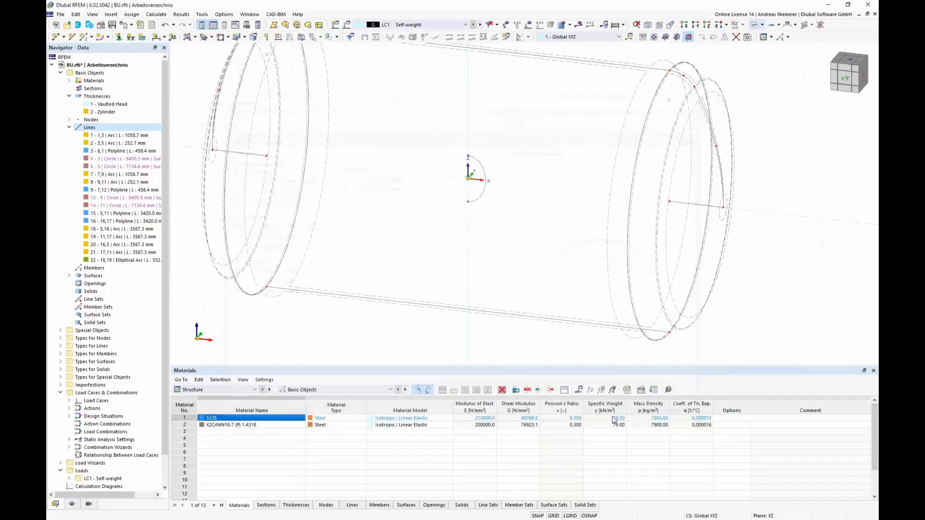
Step: Mirror the elliptical arc as a copy about the YZ plane through the origin to close the ellipse
{"action": "scroll", "coordinate": [439, 165], "scroll_direction": "up", "scroll_amount": 4}
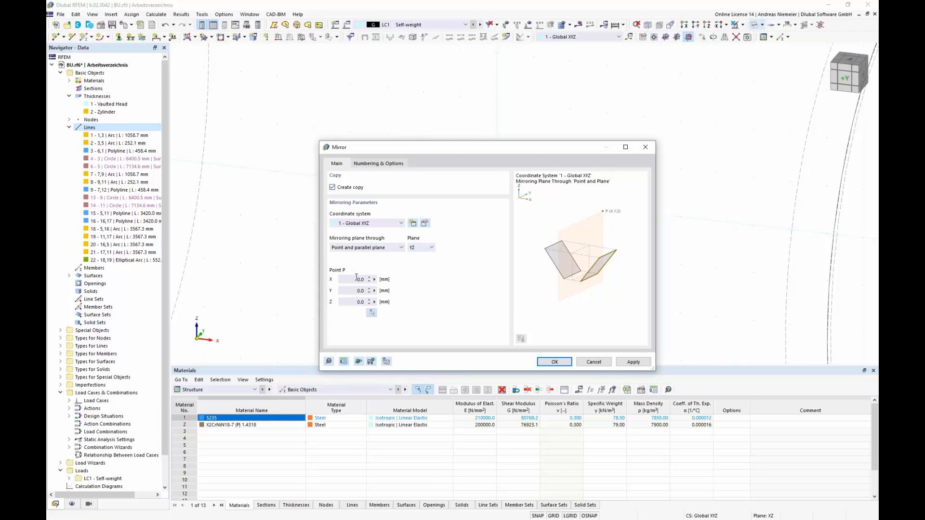
{"action": "left_click", "coordinate": [554, 362]}
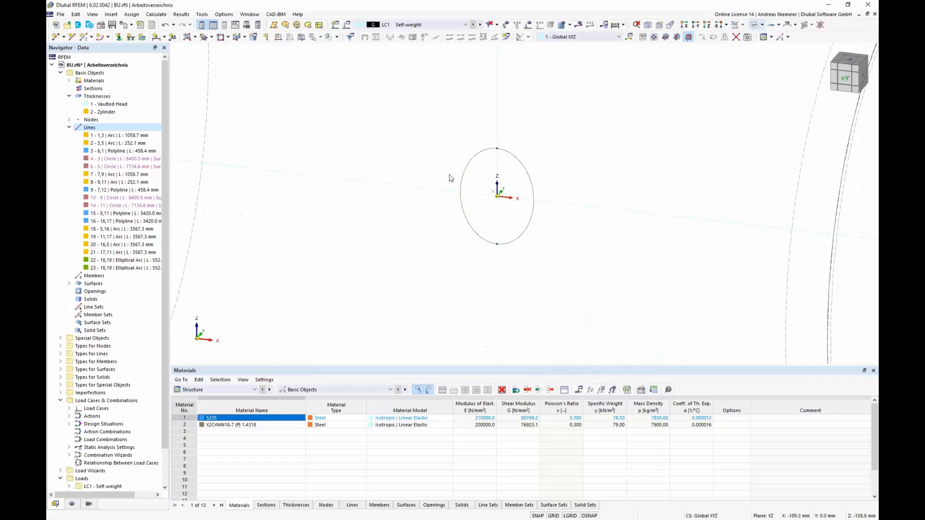
{"action": "scroll", "coordinate": [400, 221], "scroll_direction": "down", "scroll_amount": 6}
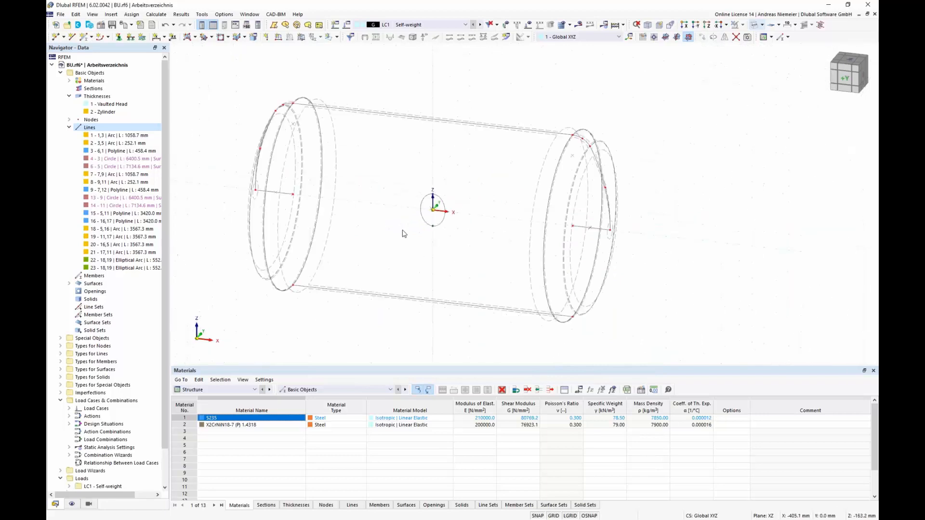
Step: Select both elliptical arcs and set up one copy with displacement 0 mm in X and 150 mm in Y
{"action": "middle_click_drag", "start_coordinate": [399, 237], "coordinate": [430, 210], "text": "ctrl"}
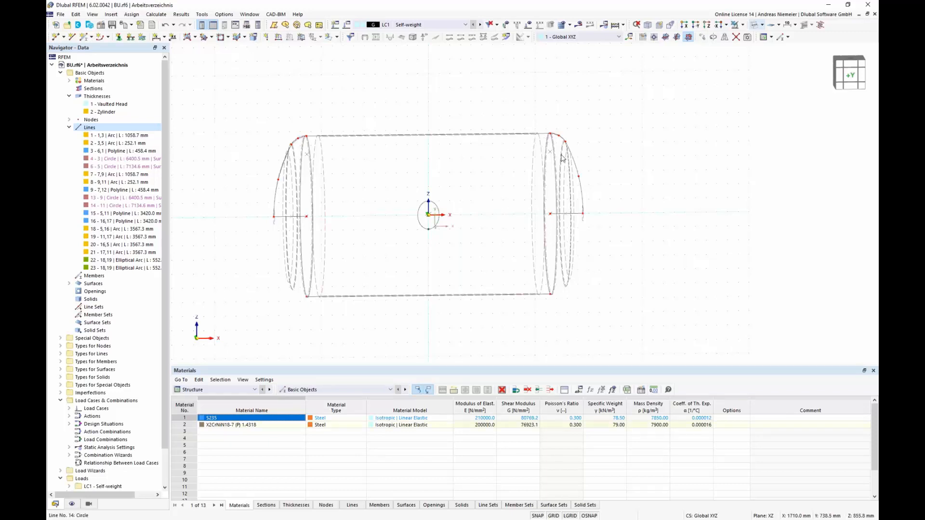
{"action": "scroll", "coordinate": [649, 195], "scroll_direction": "up", "scroll_amount": 1}
{"action": "middle_click_drag", "start_coordinate": [636, 207], "coordinate": [604, 214], "text": "ctrl"}
{"action": "scroll", "coordinate": [603, 214], "scroll_direction": "down", "scroll_amount": 1}
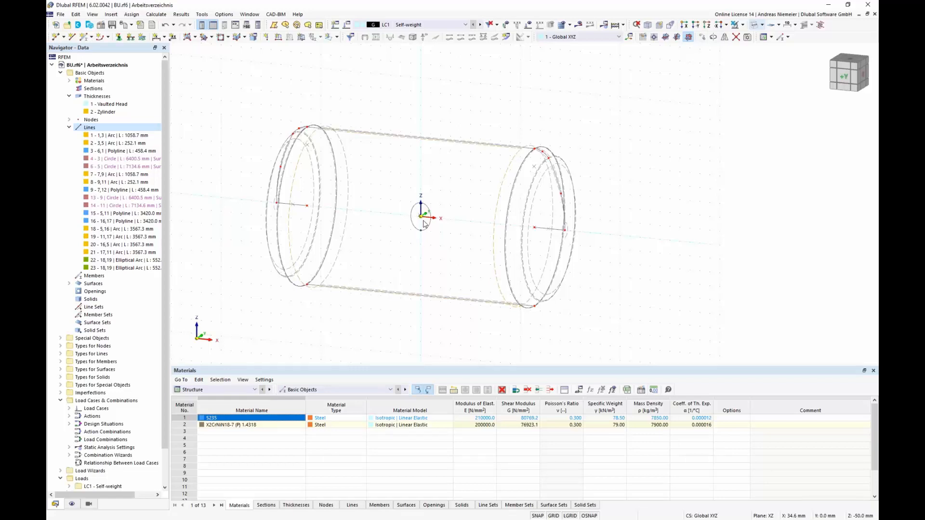
{"action": "scroll", "coordinate": [438, 207], "scroll_direction": "up", "scroll_amount": 5}
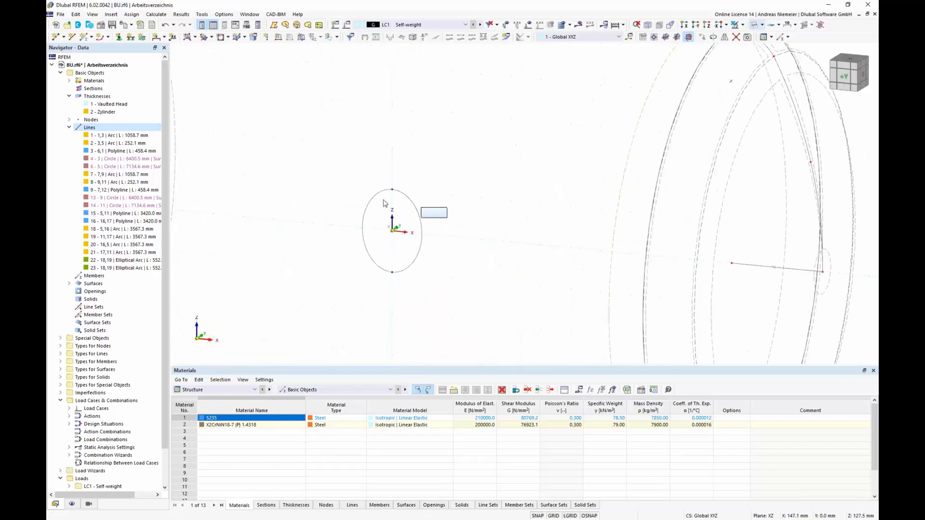
{"action": "left_click", "coordinate": [384, 203]}
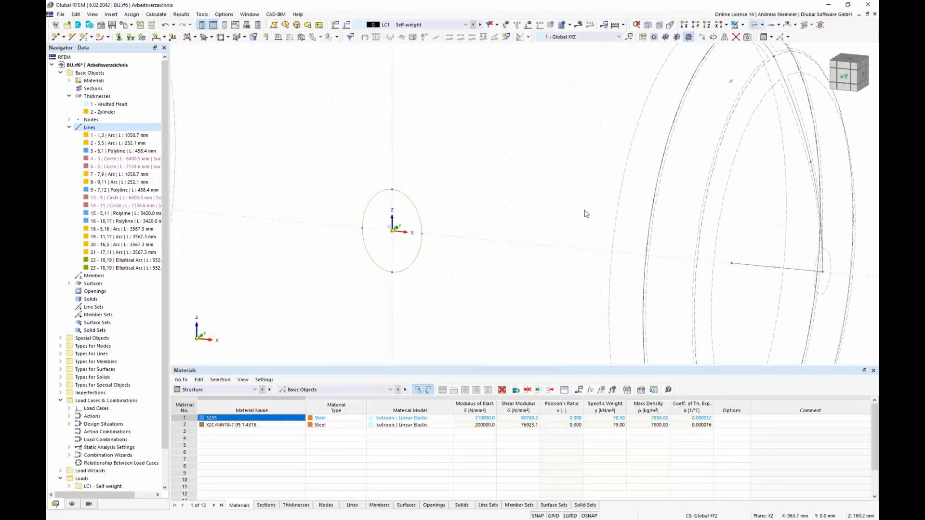
{"action": "left_click", "coordinate": [703, 38]}
{"action": "left_click_drag", "start_coordinate": [460, 149], "coordinate": [642, 121]}
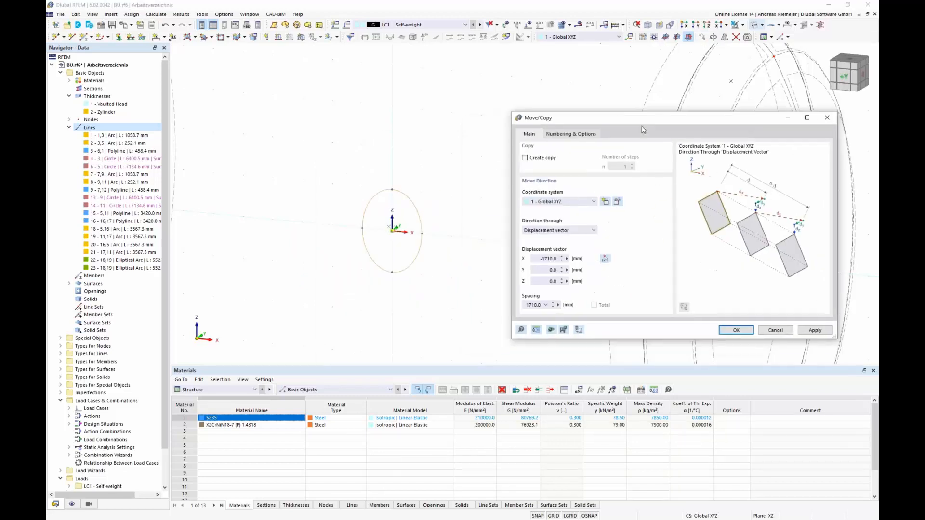
{"action": "left_click", "coordinate": [524, 158]}
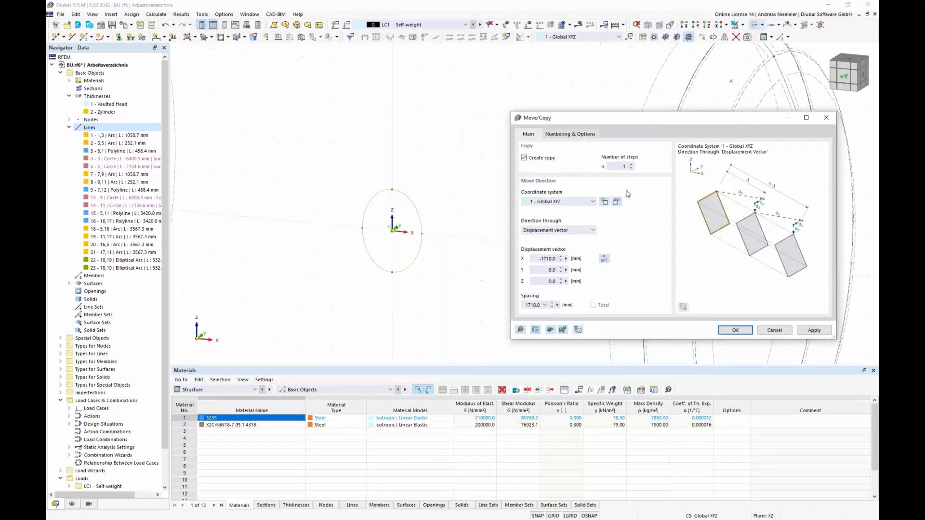
{"action": "left_click_drag", "start_coordinate": [535, 262], "coordinate": [578, 258]}
{"action": "type", "text": "0"}
{"action": "key", "text": "Tab"}
Step: Enable step links for the copy, link lines with surface, and start a new template surface
{"action": "left_click", "coordinate": [580, 136]}
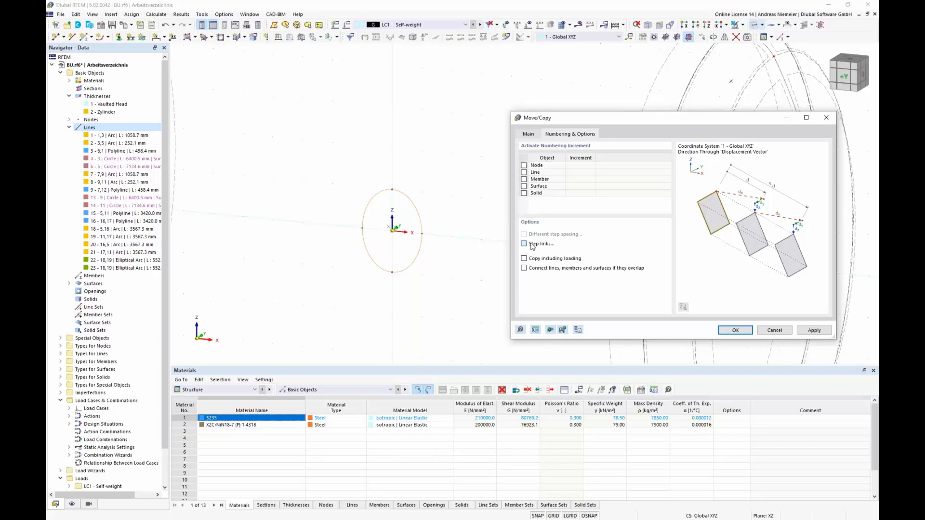
{"action": "left_click", "coordinate": [532, 245]}
{"action": "left_click", "coordinate": [533, 212]}
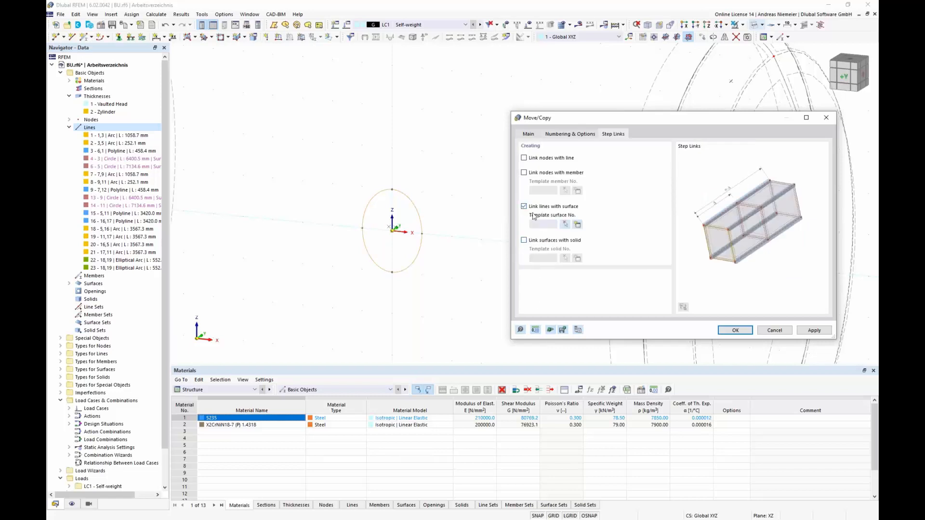
{"action": "left_click", "coordinate": [578, 225]}
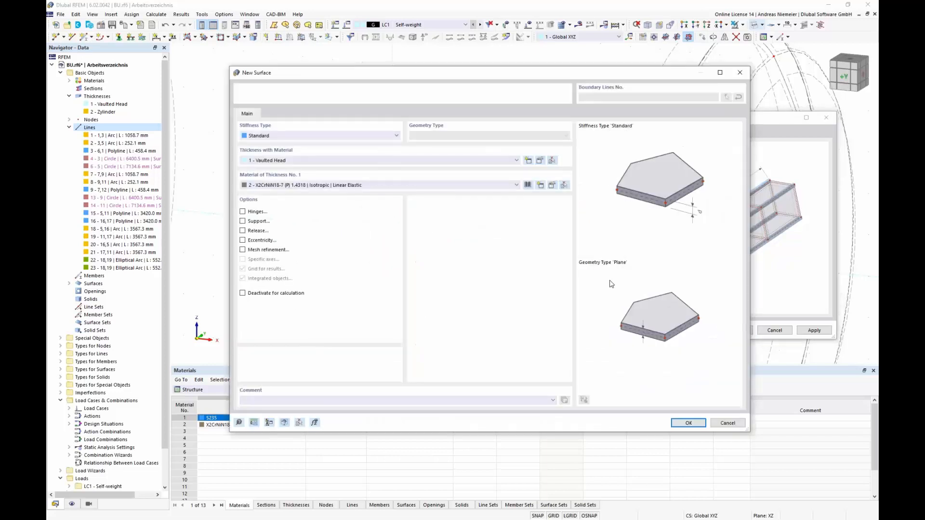
Step: Give the template surface a new uniform thickness named Manhole, material X2CrNiN18-7 (P) 1.4318, d = 20 mm, and carry out the copy
{"action": "left_click", "coordinate": [531, 163]}
{"action": "left_click", "coordinate": [614, 89]}
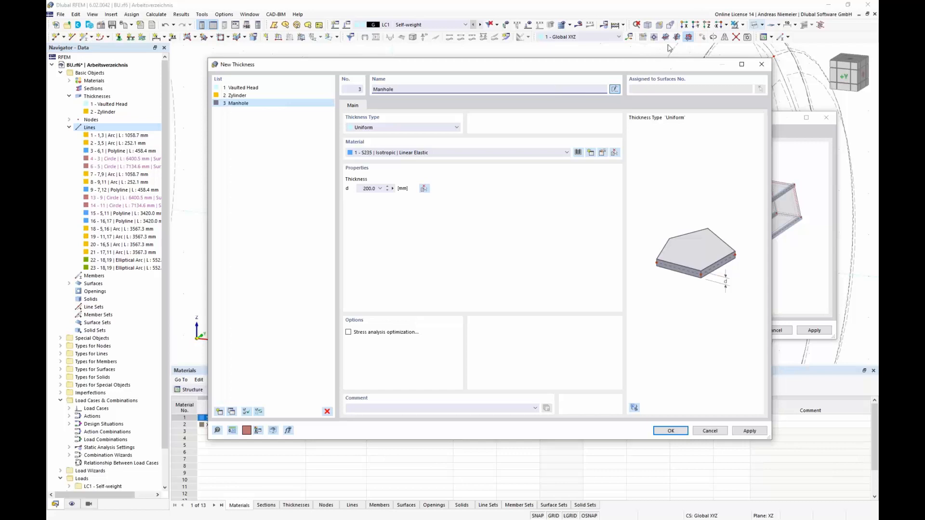
{"action": "left_click", "coordinate": [375, 153]}
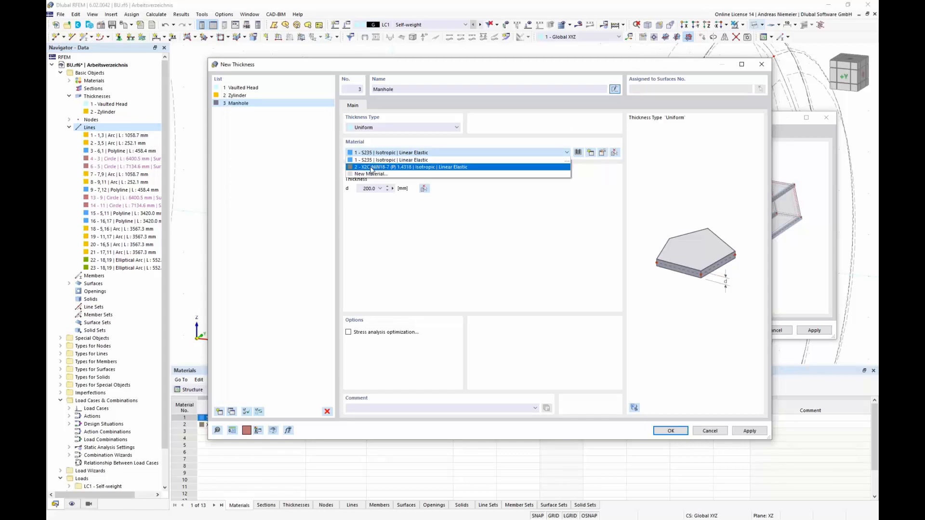
{"action": "left_click", "coordinate": [371, 167]}
{"action": "double_click", "coordinate": [359, 189]}
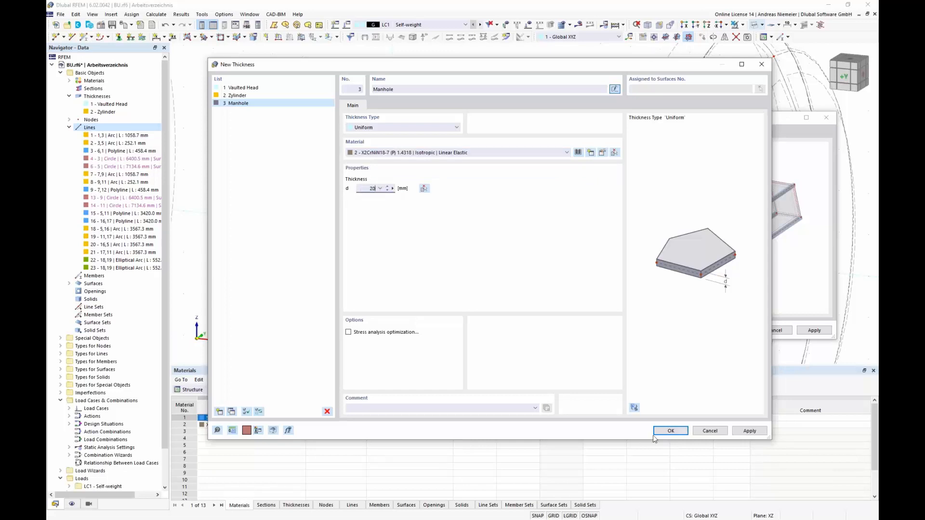
{"action": "left_click", "coordinate": [665, 433]}
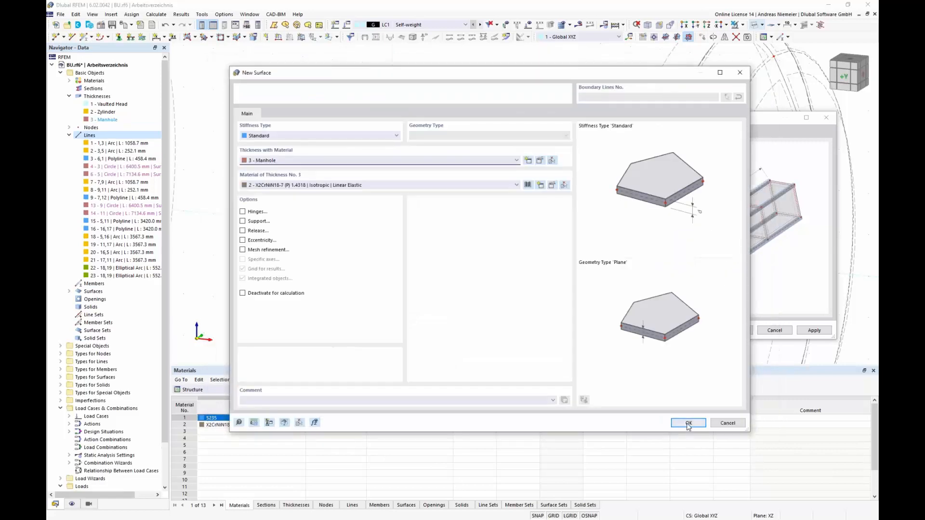
{"action": "left_click", "coordinate": [688, 424]}
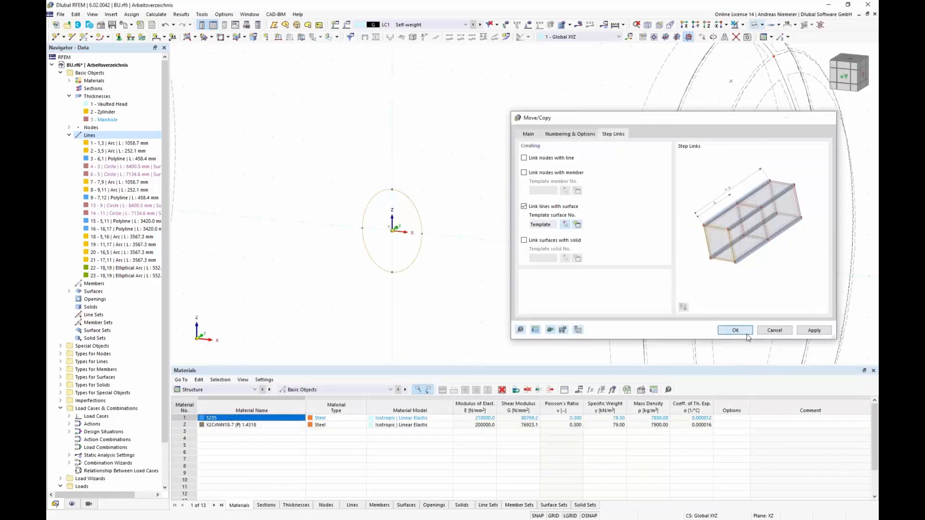
{"action": "left_click", "coordinate": [735, 330]}
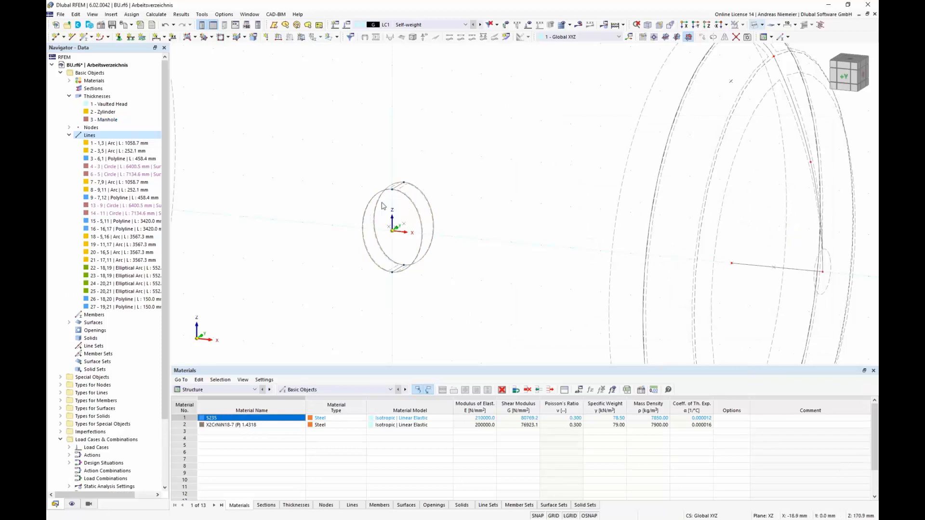
Step: Examine the manhole ring within the vessel as a transparent model, and return to the wireframe model
{"action": "scroll", "coordinate": [464, 198], "scroll_direction": "down", "scroll_amount": 5}
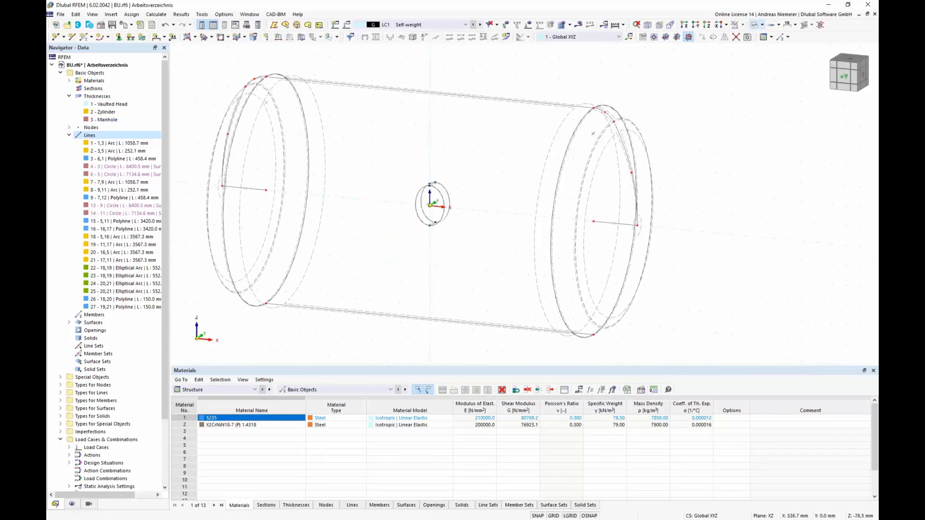
{"action": "middle_click_drag", "start_coordinate": [480, 217], "coordinate": [448, 217], "text": "ctrl"}
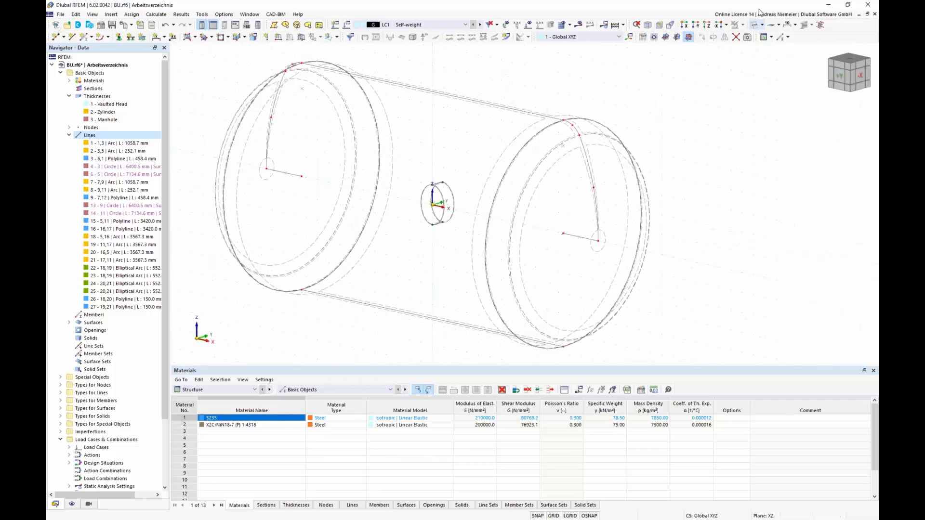
{"action": "left_click", "coordinate": [762, 25]}
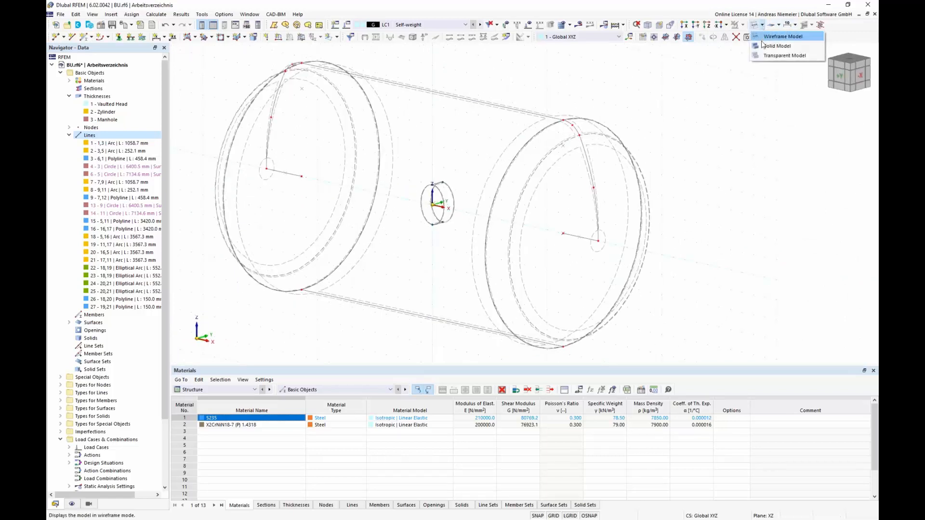
{"action": "left_click", "coordinate": [771, 55]}
{"action": "middle_click_drag", "start_coordinate": [676, 275], "coordinate": [633, 262], "text": "ctrl"}
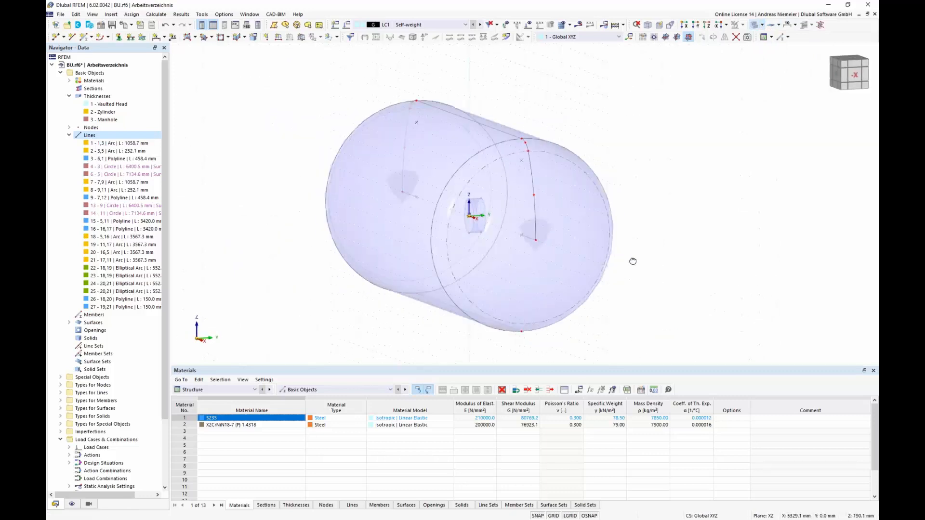
{"action": "middle_click_drag", "start_coordinate": [355, 301], "coordinate": [397, 299], "text": "ctrl"}
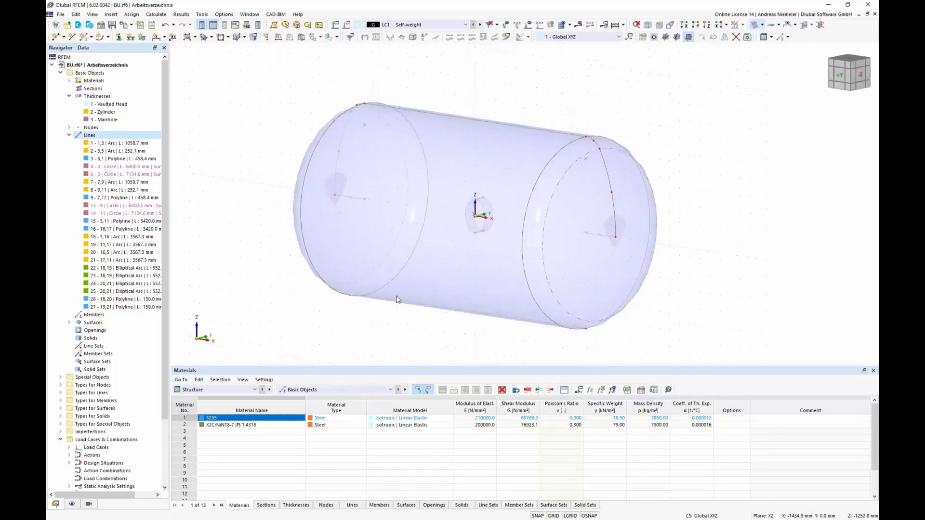
{"action": "left_click", "coordinate": [762, 25]}
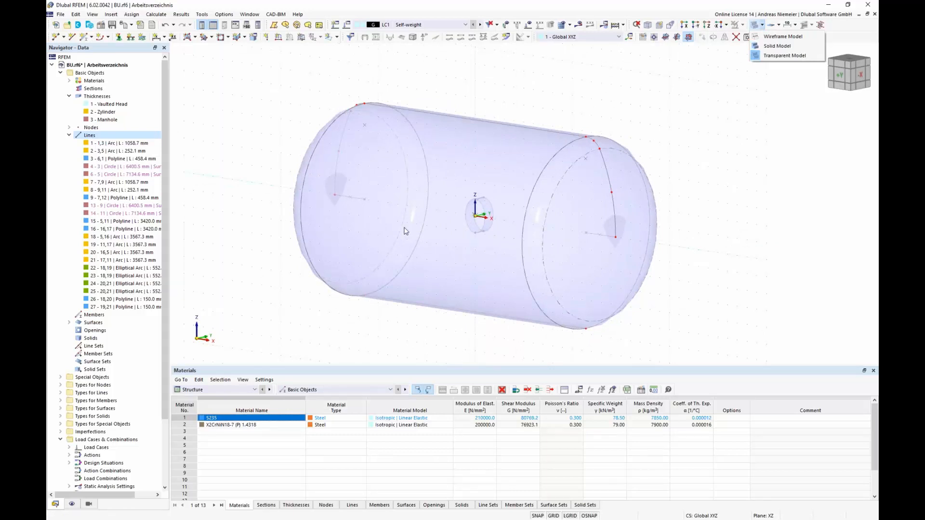
{"action": "left_click", "coordinate": [781, 36]}
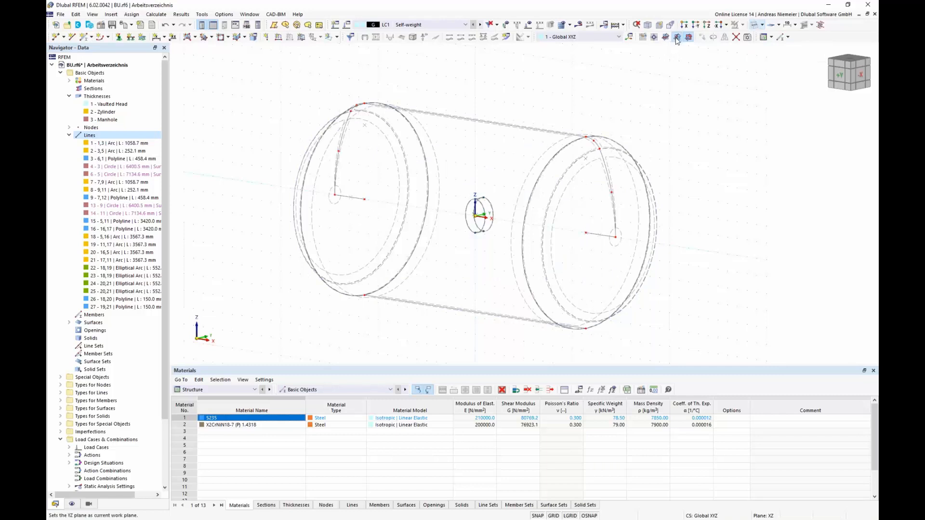
Step: Set the YZ work plane and draw a single line from the origin to (0, -4200, 0) mm
{"action": "left_click", "coordinate": [677, 37]}
{"action": "scroll", "coordinate": [436, 269], "scroll_direction": "down", "scroll_amount": 2}
{"action": "left_click", "coordinate": [71, 37]}
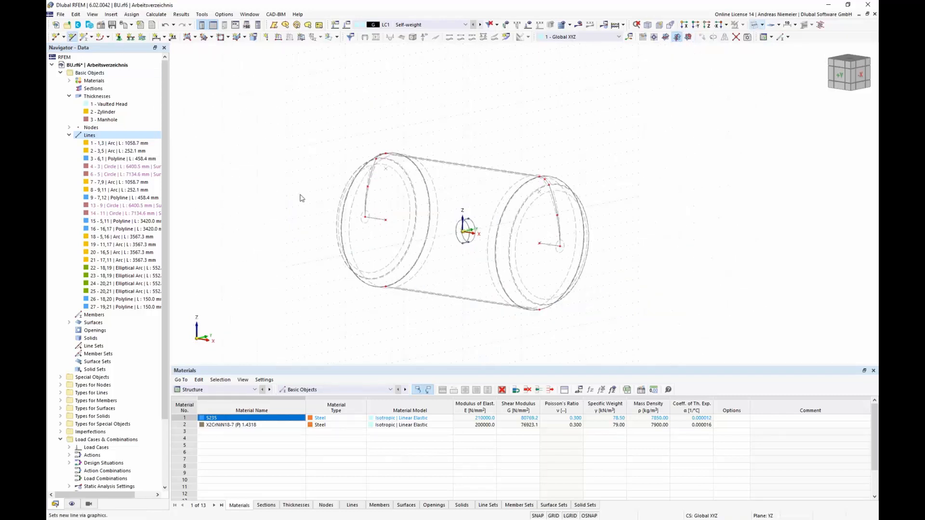
{"action": "scroll", "coordinate": [465, 233], "scroll_direction": "up", "scroll_amount": 4}
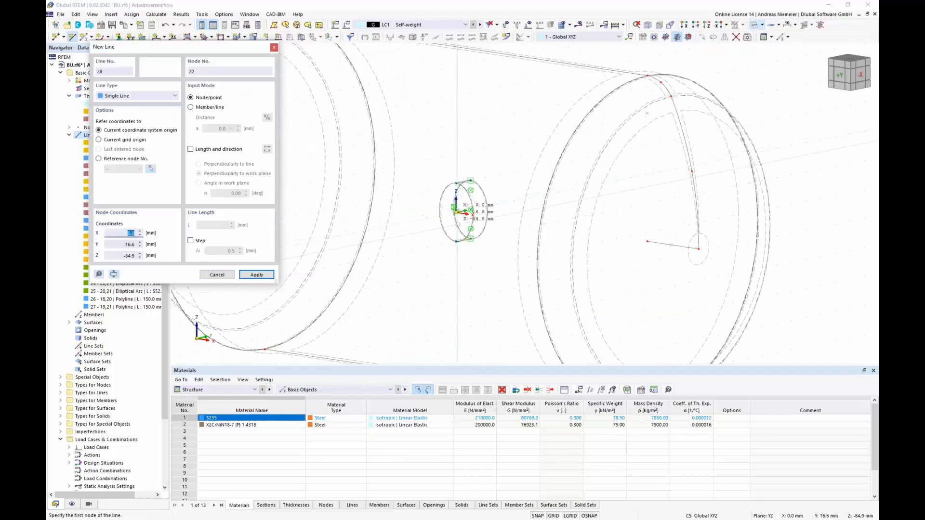
{"action": "left_click", "coordinate": [457, 199]}
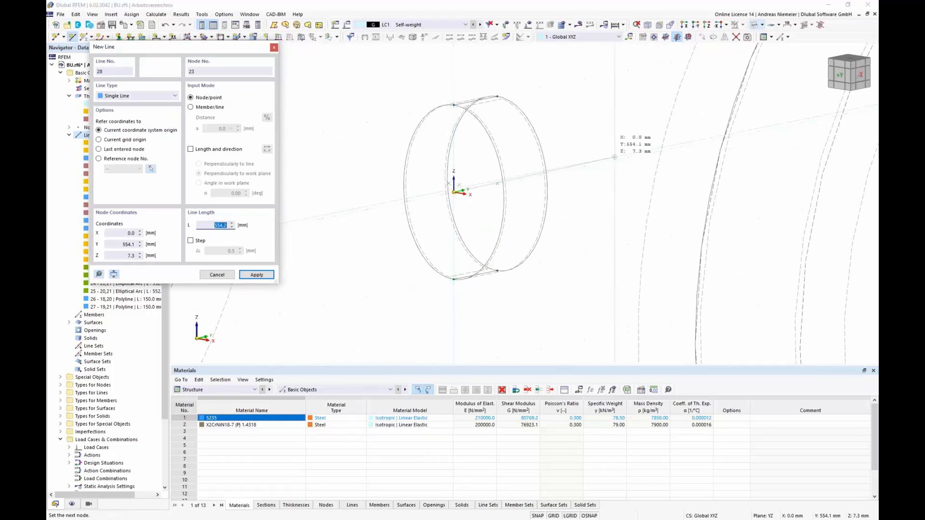
{"action": "scroll", "coordinate": [616, 163], "scroll_direction": "down", "scroll_amount": 2}
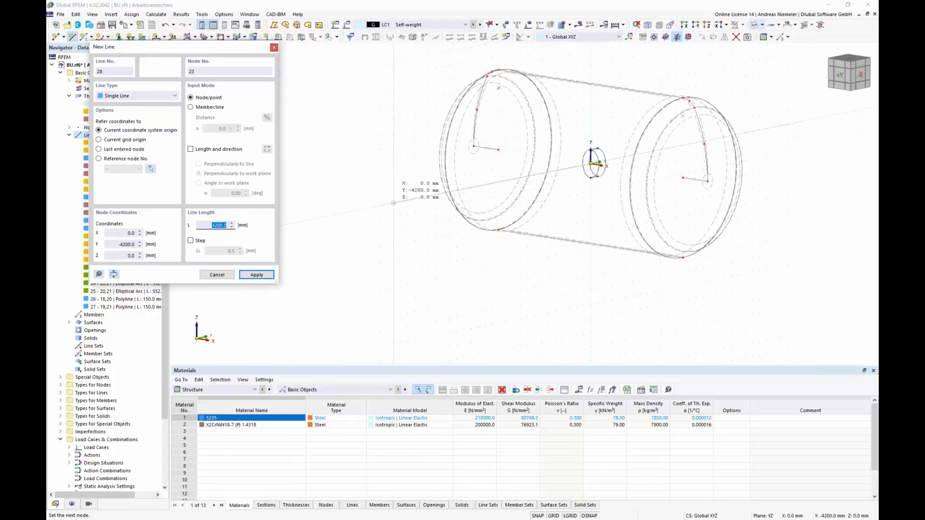
{"action": "left_click", "coordinate": [393, 203]}
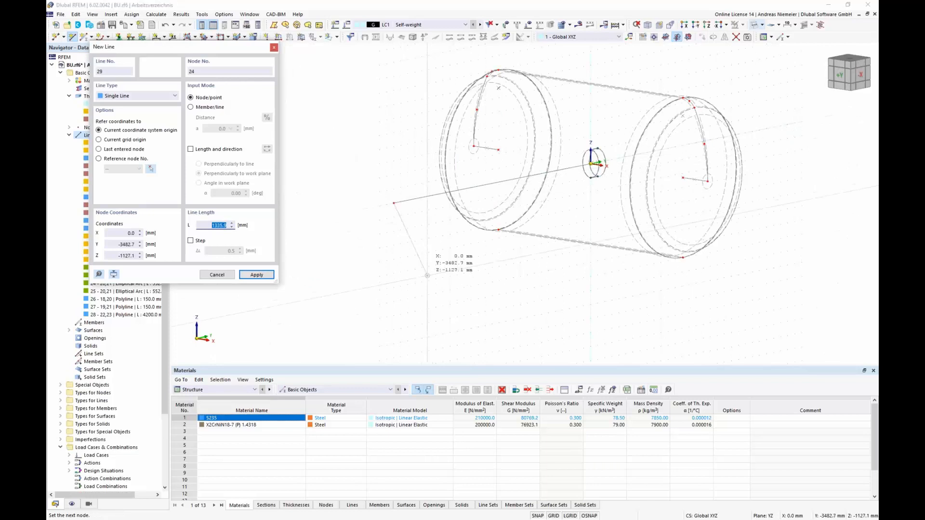
{"action": "key", "text": "Escape"}
Step: Divide the 4200 mm line where it crosses the cylinder shell, and delete both line segments while keeping the intersection node
{"action": "middle_click_drag", "start_coordinate": [428, 280], "coordinate": [486, 286], "text": "ctrl"}
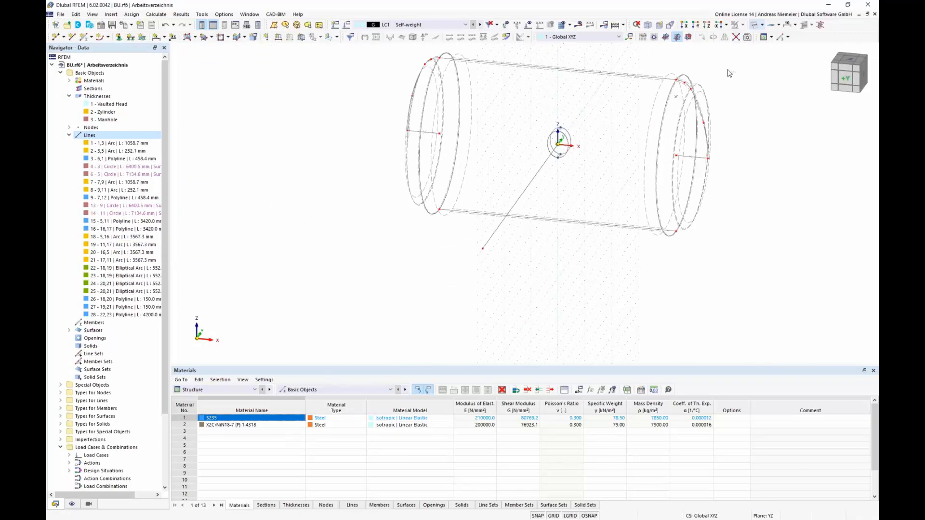
{"action": "left_click_drag", "start_coordinate": [558, 279], "coordinate": [496, 166]}
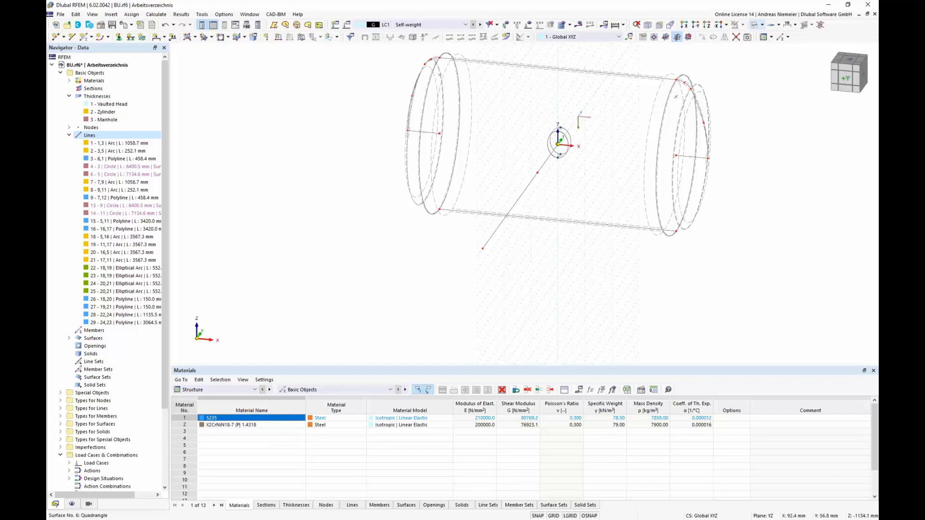
{"action": "left_click_drag", "start_coordinate": [512, 257], "coordinate": [464, 229]}
{"action": "key", "text": "Delete"}
{"action": "scroll", "coordinate": [549, 167], "scroll_direction": "up", "scroll_amount": 2}
{"action": "left_click", "coordinate": [547, 160]}
{"action": "key", "text": "Delete"}
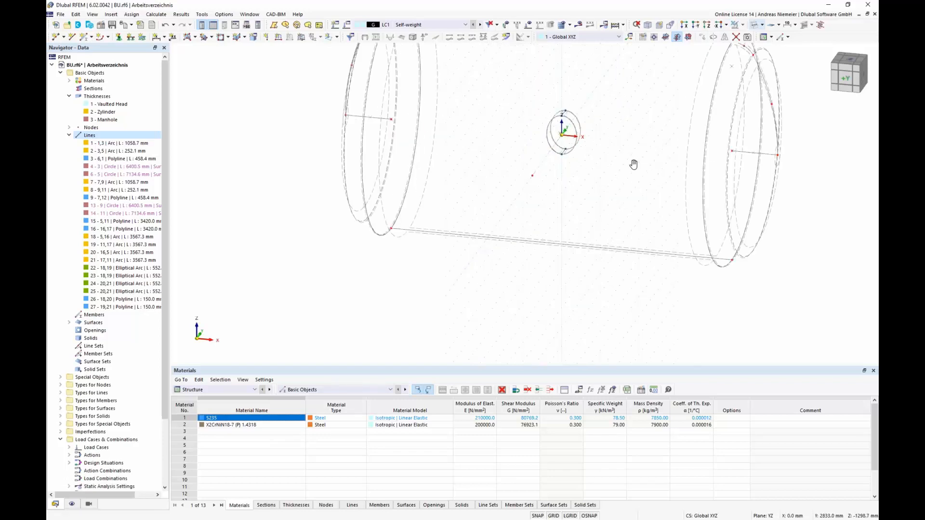
Step: Create a node between the points (0, 0, 0) and (0, 150, 0) mm at 50% of their distance
{"action": "middle_click_drag", "start_coordinate": [634, 163], "coordinate": [587, 206]}
{"action": "scroll", "coordinate": [547, 208], "scroll_direction": "up", "scroll_amount": 2}
{"action": "scroll", "coordinate": [547, 212], "scroll_direction": "up", "scroll_amount": 3}
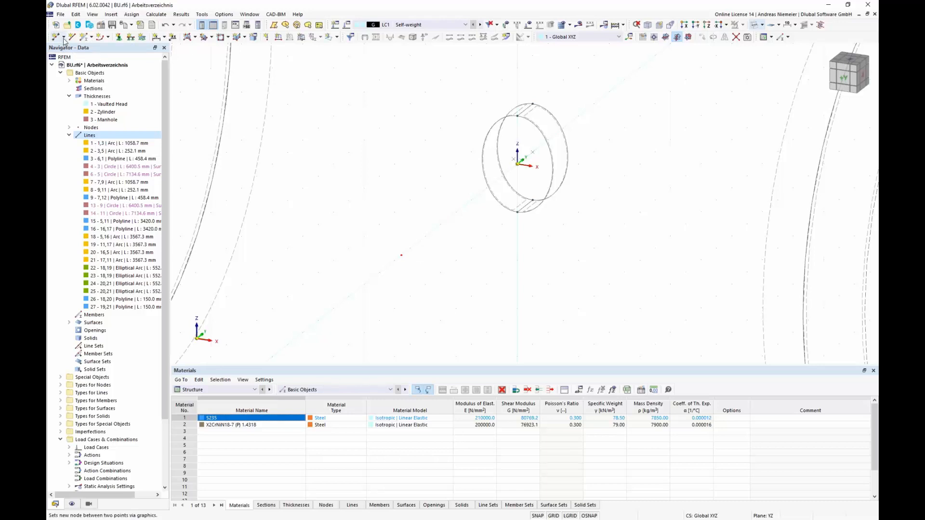
{"action": "left_click", "coordinate": [64, 37]}
{"action": "left_click", "coordinate": [82, 67]}
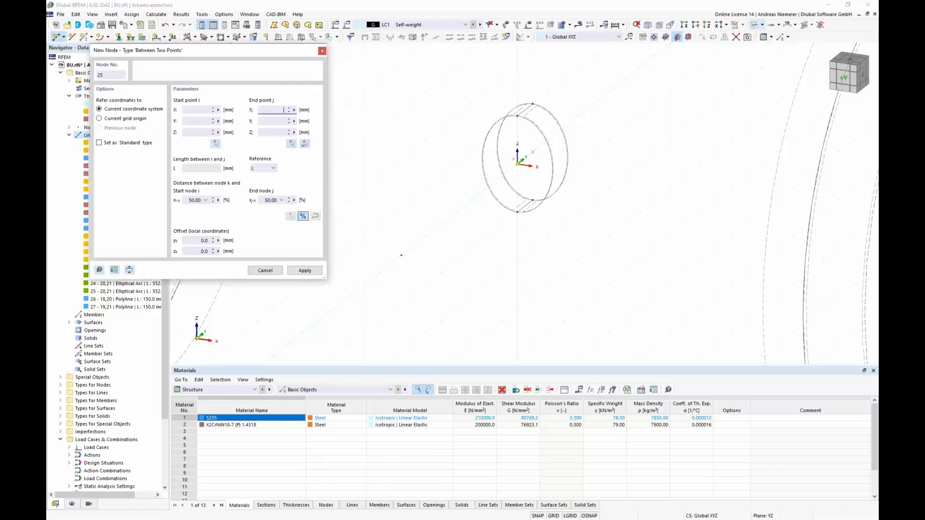
{"action": "scroll", "coordinate": [546, 183], "scroll_direction": "up", "scroll_amount": 2}
{"action": "left_click", "coordinate": [450, 134]}
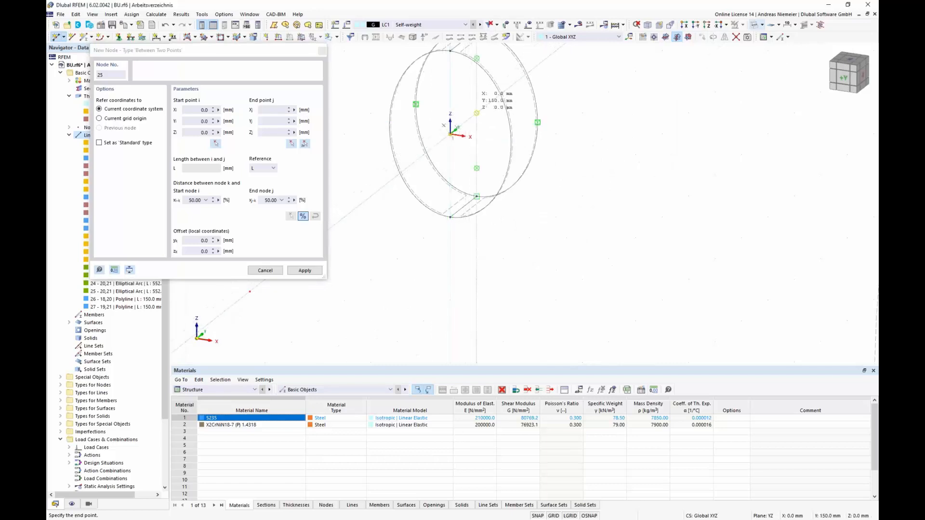
{"action": "left_click", "coordinate": [476, 113]}
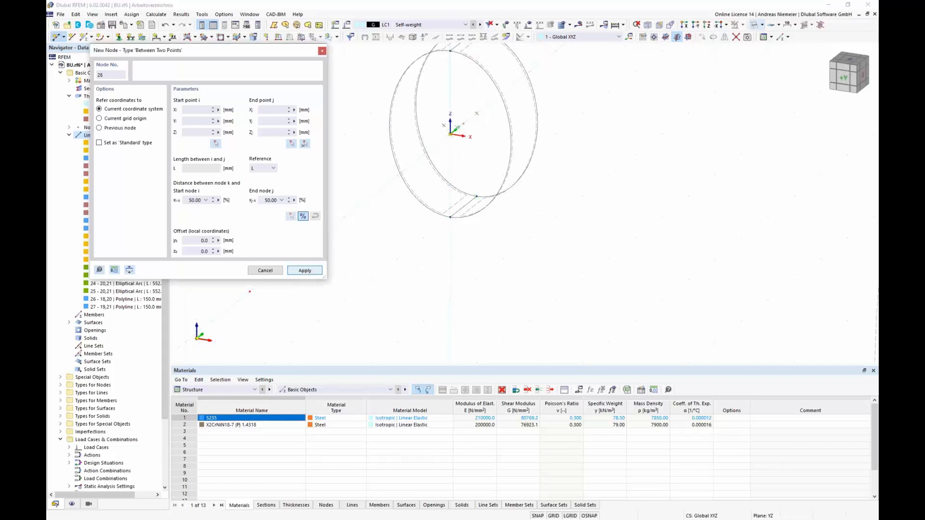
{"action": "key", "text": "Escape"}
{"action": "scroll", "coordinate": [502, 198], "scroll_direction": "down", "scroll_amount": 4}
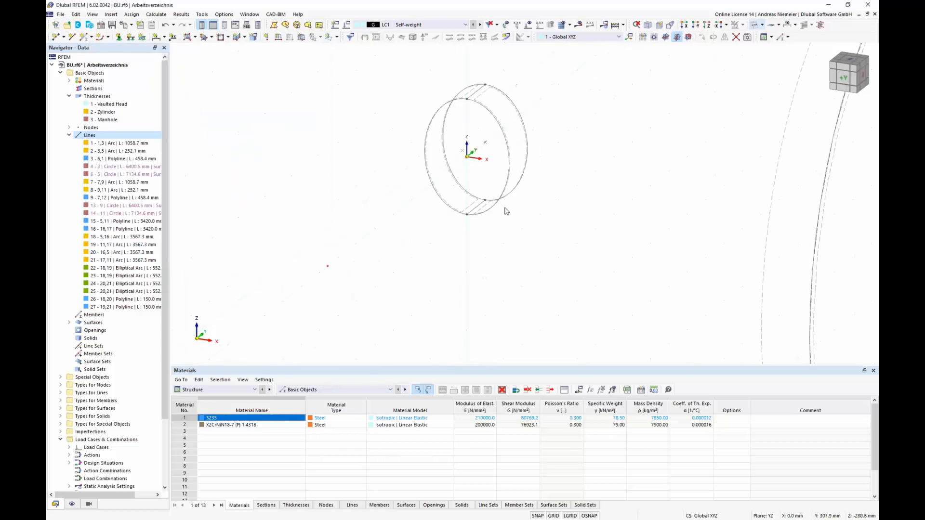
Step: Move the manhole ring by its middle node onto the intersection node on the cylinder shell
{"action": "left_click_drag", "start_coordinate": [500, 176], "coordinate": [560, 239]}
{"action": "scroll", "coordinate": [499, 137], "scroll_direction": "up", "scroll_amount": 2}
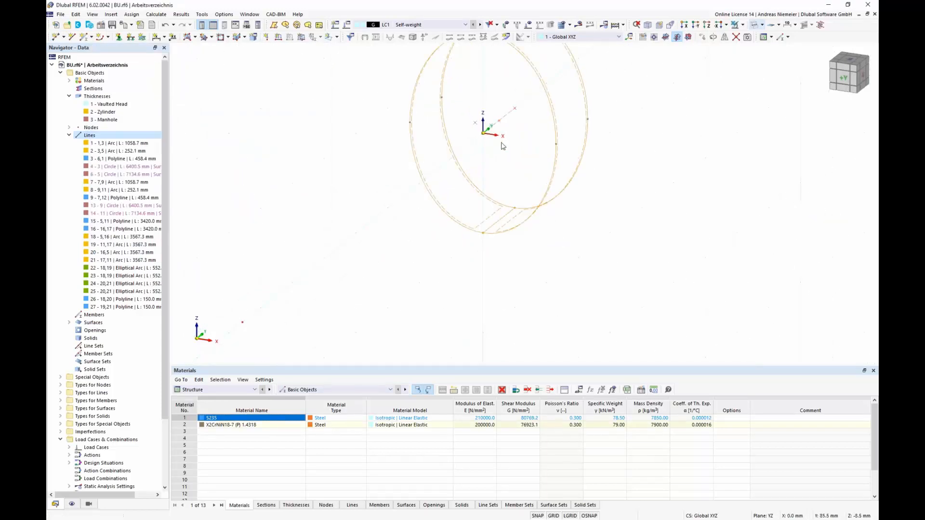
{"action": "left_click_drag", "start_coordinate": [499, 121], "coordinate": [265, 322]}
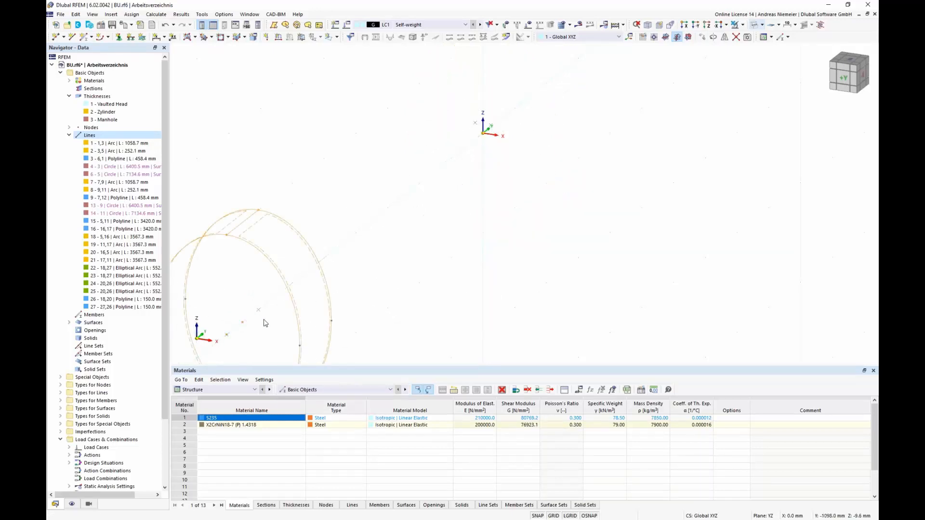
{"action": "scroll", "coordinate": [558, 171], "scroll_direction": "down", "scroll_amount": 3}
{"action": "left_click", "coordinate": [379, 330]}
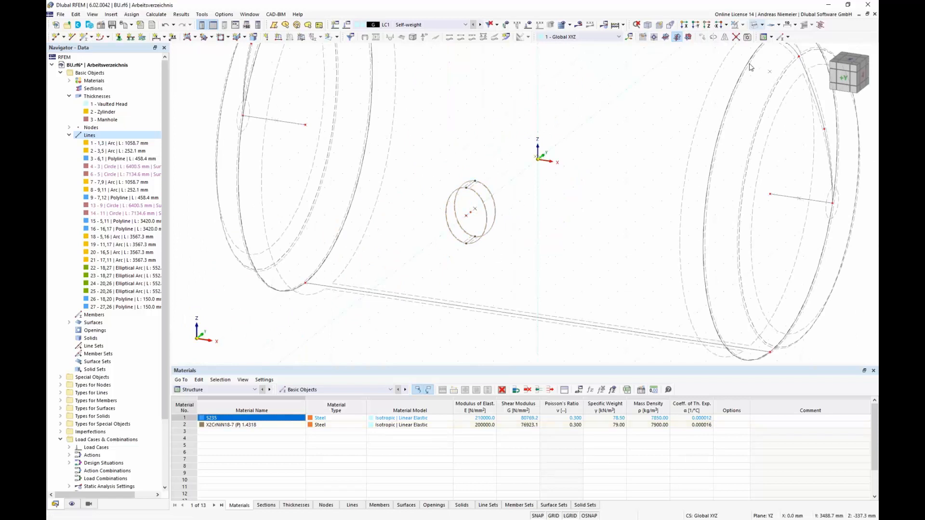
Step: Check the manhole's position in the shell along the X axis, and display the structure as a solid model
{"action": "left_click", "coordinate": [862, 75]}
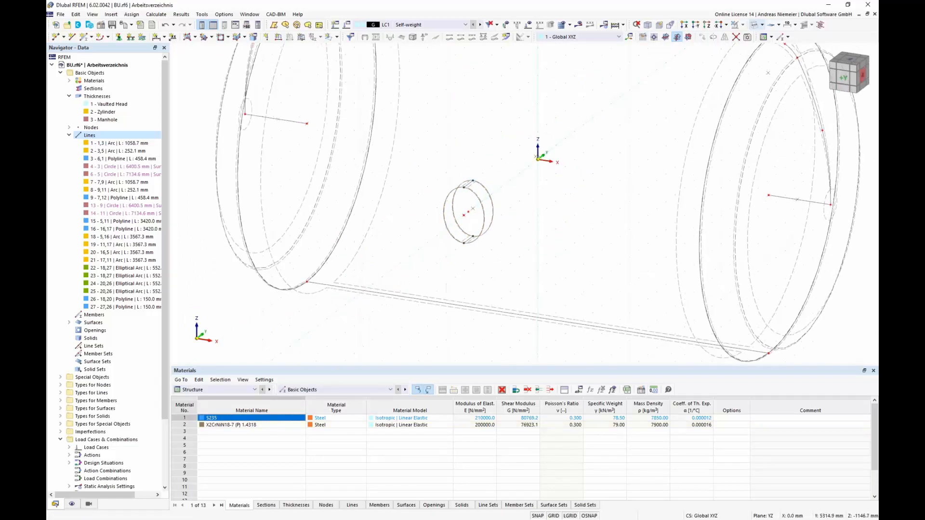
{"action": "left_click", "coordinate": [864, 82]}
{"action": "scroll", "coordinate": [387, 202], "scroll_direction": "up", "scroll_amount": 2}
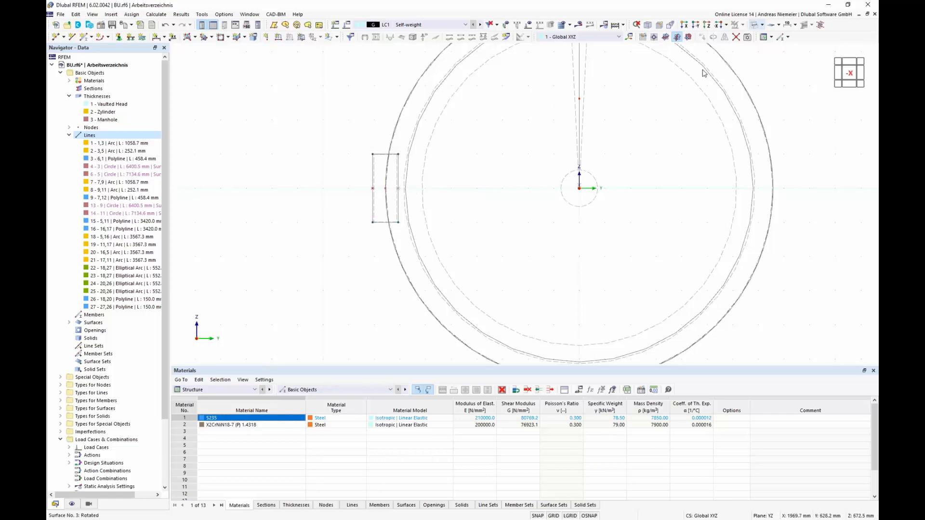
{"action": "left_click", "coordinate": [761, 25]}
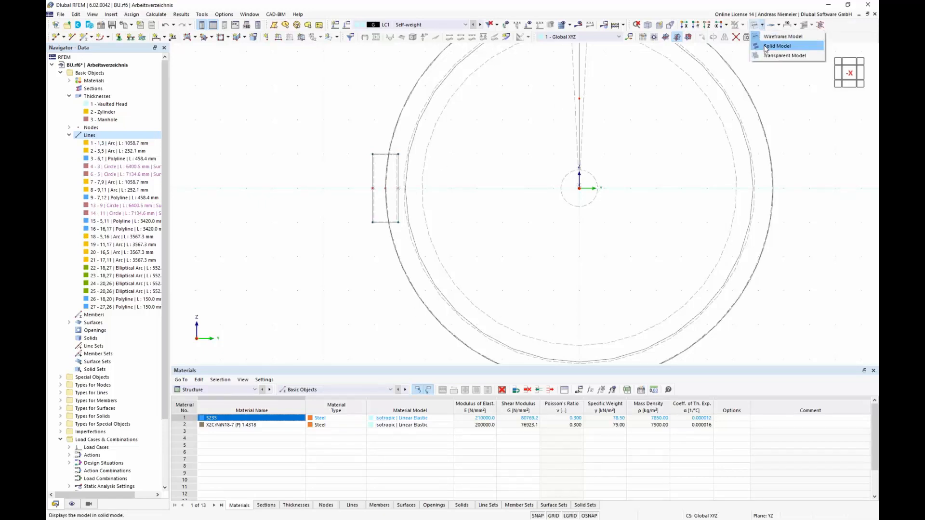
{"action": "left_click", "coordinate": [776, 46]}
{"action": "scroll", "coordinate": [409, 166], "scroll_direction": "down", "scroll_amount": 4}
{"action": "middle_click_drag", "start_coordinate": [299, 184], "coordinate": [533, 203], "text": "ctrl"}
{"action": "scroll", "coordinate": [533, 204], "scroll_direction": "up", "scroll_amount": 5}
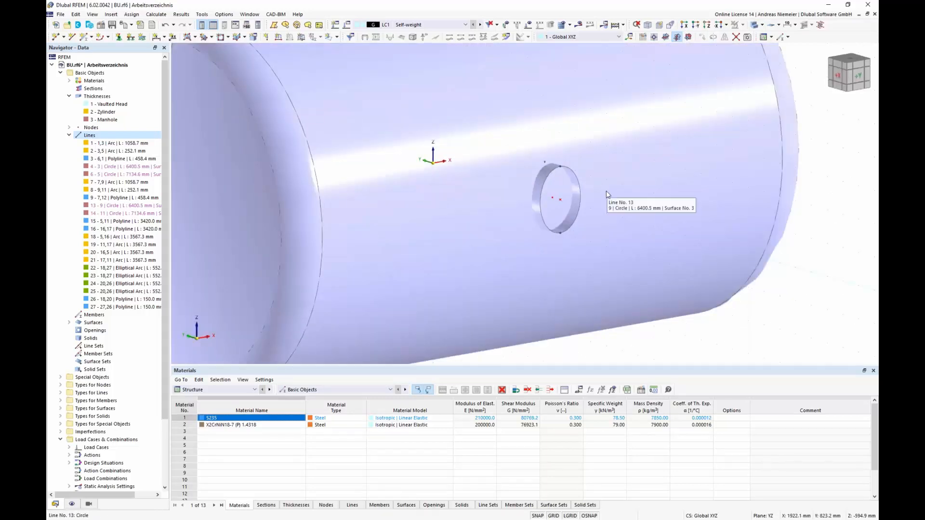
Step: Limit visibility to the cylinder shell and the manhole ring, hiding the vaulted heads
{"action": "scroll", "coordinate": [626, 176], "scroll_direction": "down", "scroll_amount": 4}
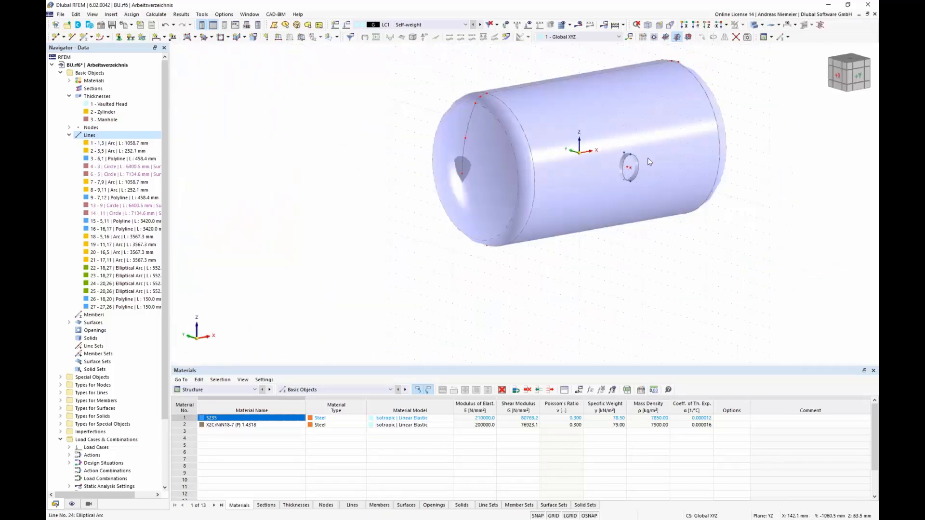
{"action": "scroll", "coordinate": [716, 102], "scroll_direction": "down", "scroll_amount": 1}
{"action": "middle_click_drag", "start_coordinate": [750, 123], "coordinate": [698, 205]}
{"action": "scroll", "coordinate": [715, 131], "scroll_direction": "down", "scroll_amount": 2}
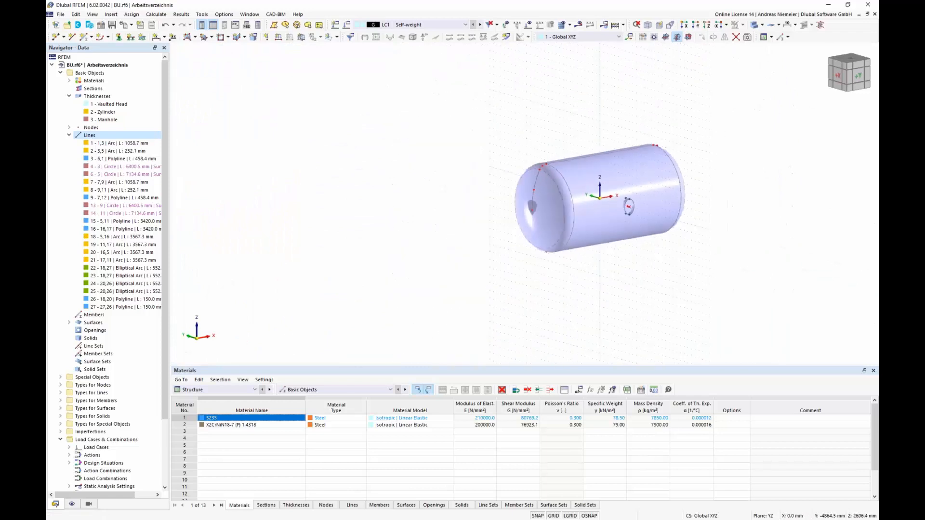
{"action": "middle_click_drag", "start_coordinate": [715, 132], "coordinate": [650, 244], "text": "ctrl"}
{"action": "scroll", "coordinate": [630, 266], "scroll_direction": "up", "scroll_amount": 3}
{"action": "left_click_drag", "start_coordinate": [629, 266], "coordinate": [554, 190]}
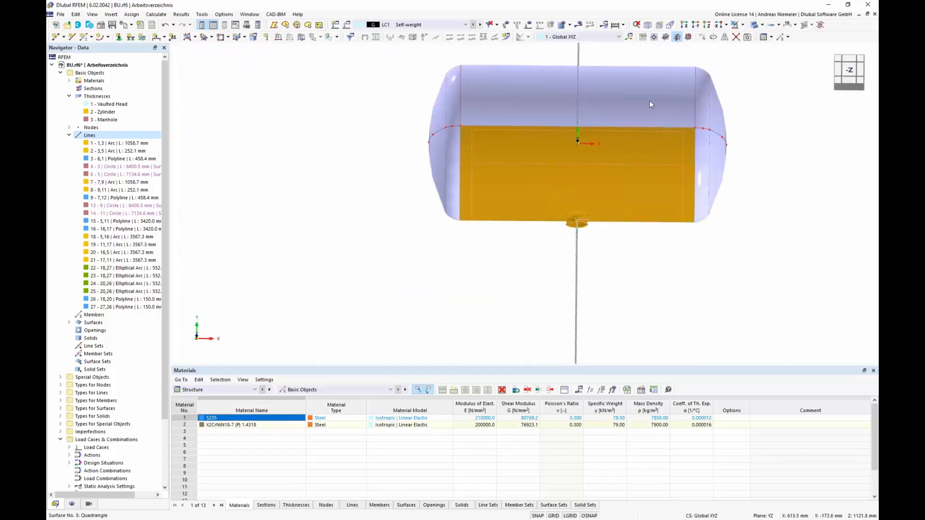
{"action": "left_click", "coordinate": [744, 25]}
{"action": "left_click", "coordinate": [750, 36]}
{"action": "middle_click_drag", "start_coordinate": [596, 290], "coordinate": [611, 194], "text": "ctrl"}
{"action": "left_click", "coordinate": [580, 193]}
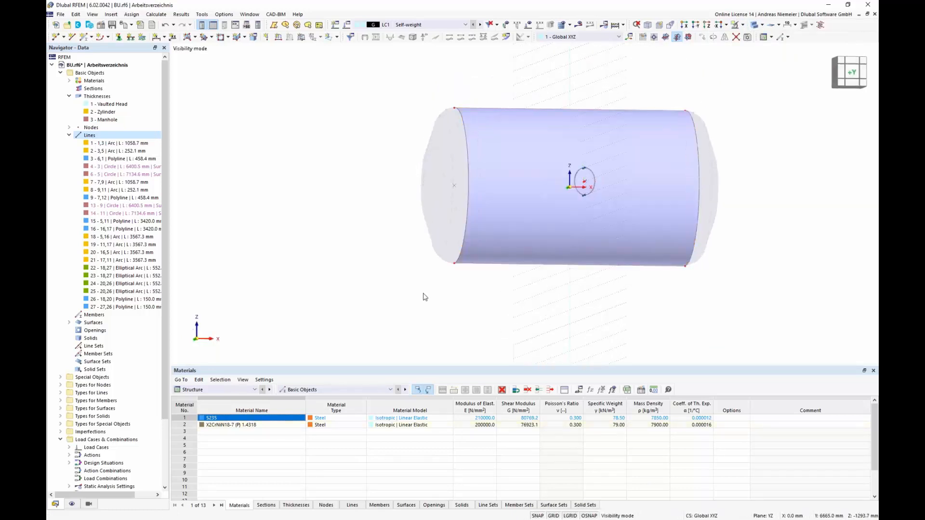
Step: Divide the cylinder shell and manhole ring surfaces by their intersection and create openings
{"action": "middle_click_drag", "start_coordinate": [356, 151], "coordinate": [338, 179], "text": "ctrl"}
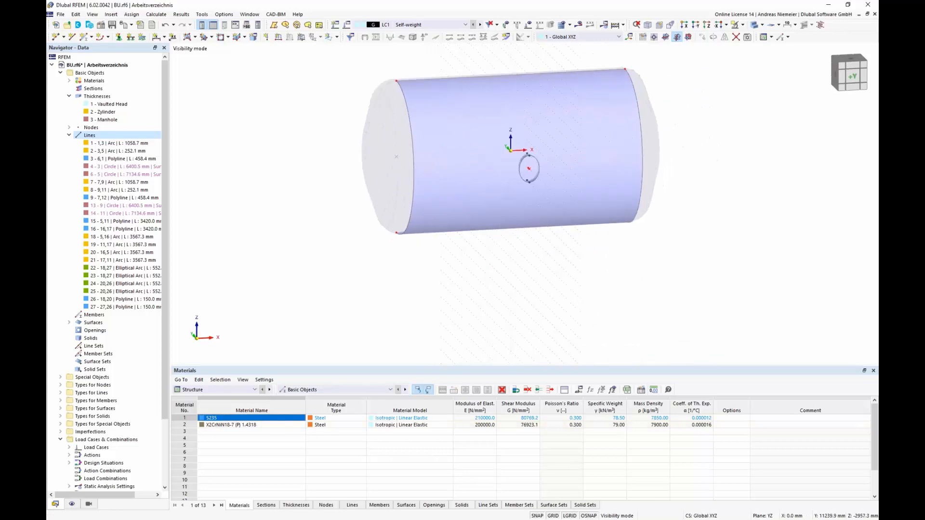
{"action": "scroll", "coordinate": [487, 120], "scroll_direction": "up", "scroll_amount": 3}
{"action": "scroll", "coordinate": [487, 120], "scroll_direction": "down", "scroll_amount": 1}
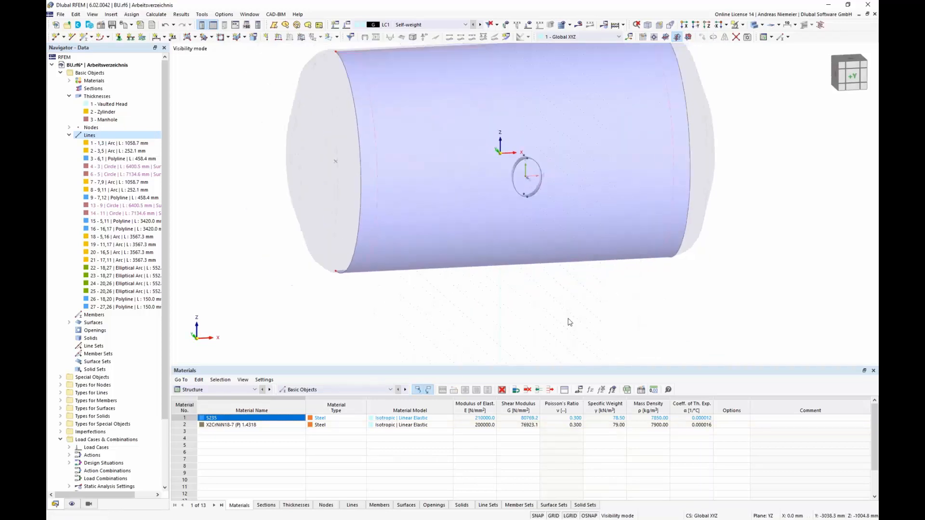
{"action": "left_click", "coordinate": [487, 111]}
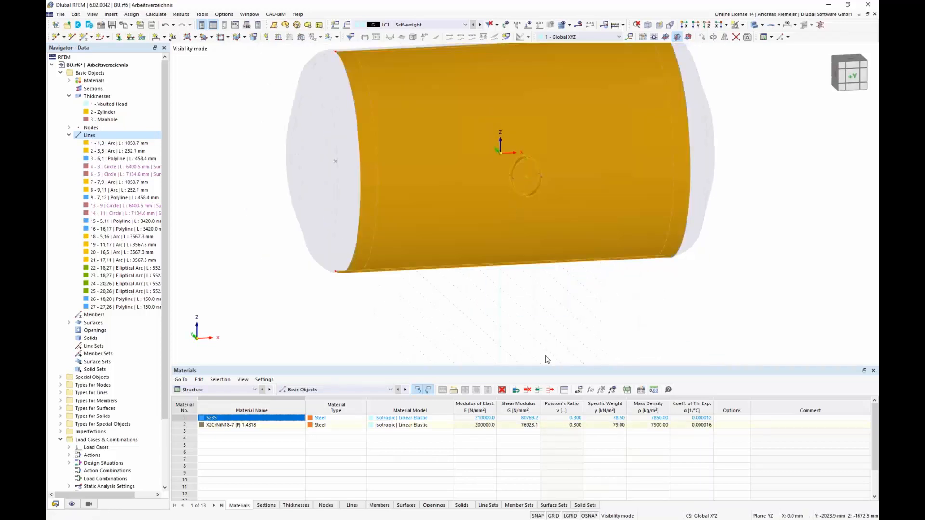
{"action": "right_click", "coordinate": [542, 120]}
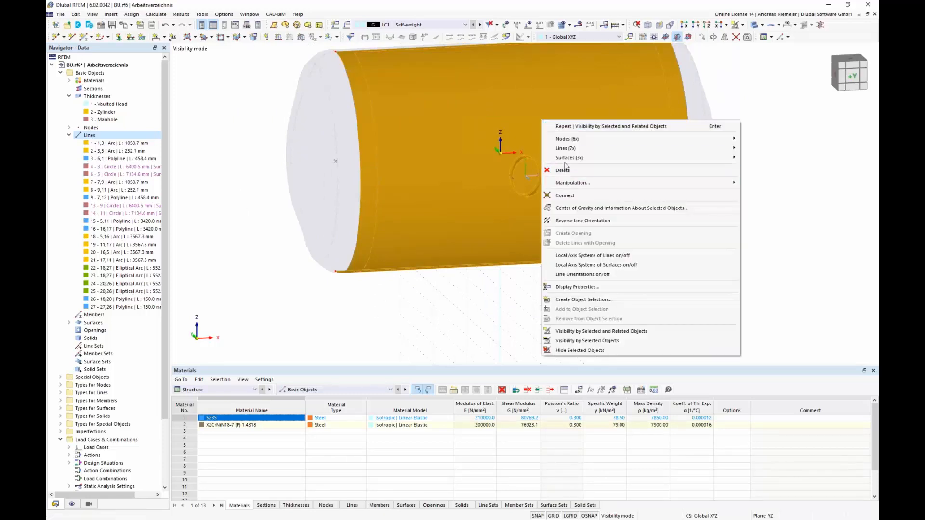
{"action": "mouse_move", "coordinate": [648, 159]}
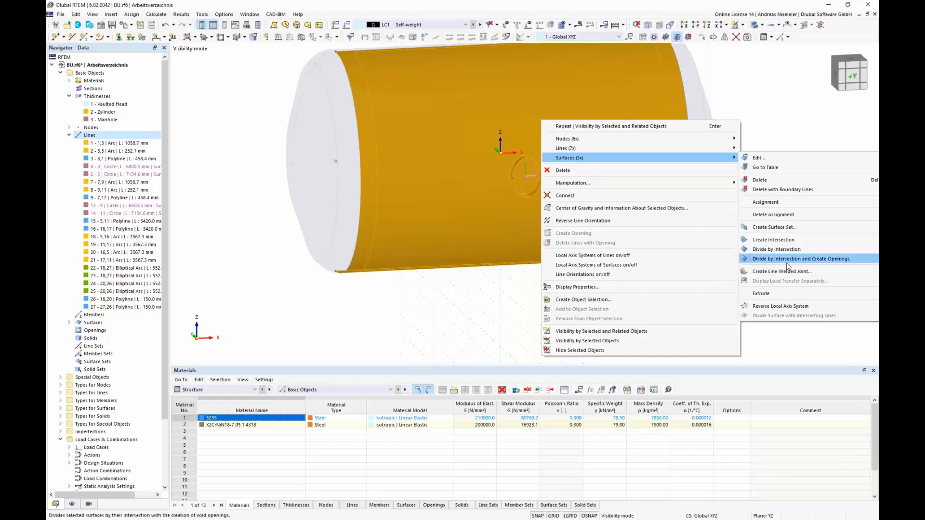
{"action": "left_click", "coordinate": [835, 261]}
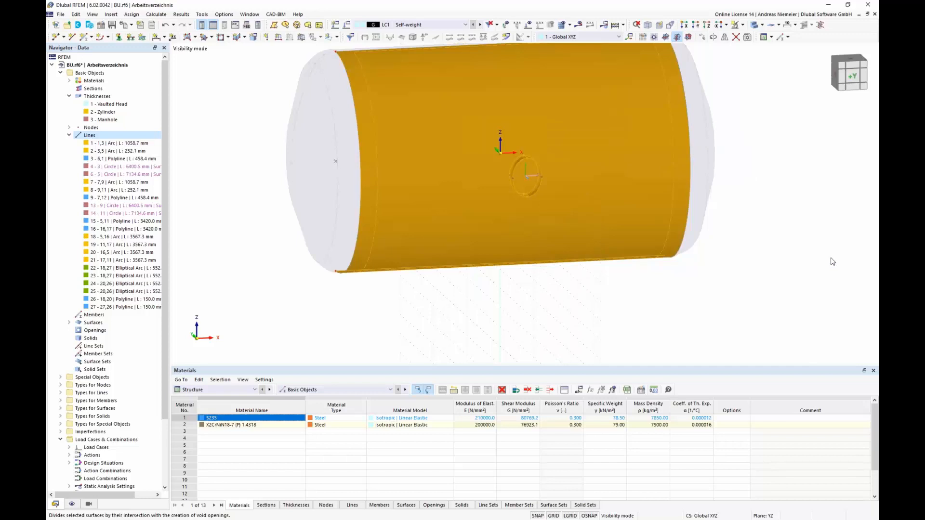
Step: Inspect the divided manhole ring segments and the surface properties of one outer segment
{"action": "middle_click_drag", "start_coordinate": [783, 213], "coordinate": [559, 304], "text": "ctrl"}
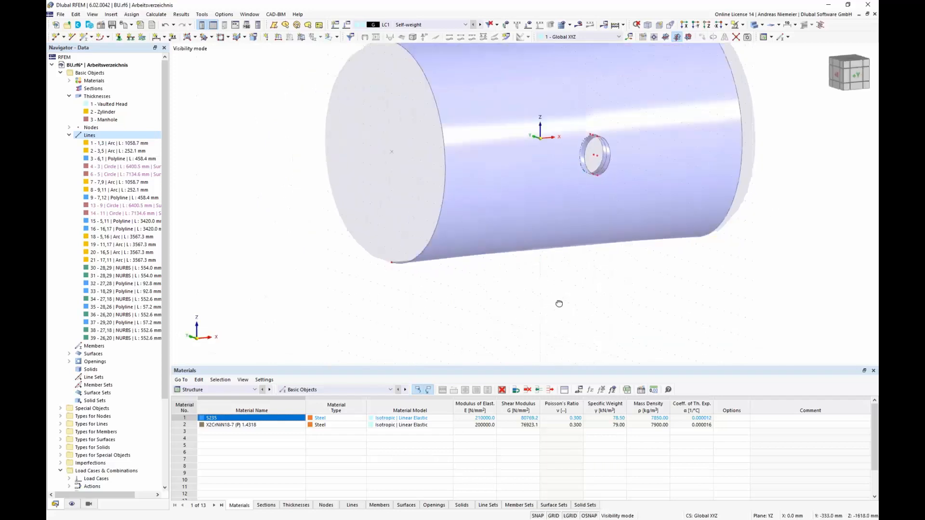
{"action": "scroll", "coordinate": [595, 155], "scroll_direction": "up", "scroll_amount": 6}
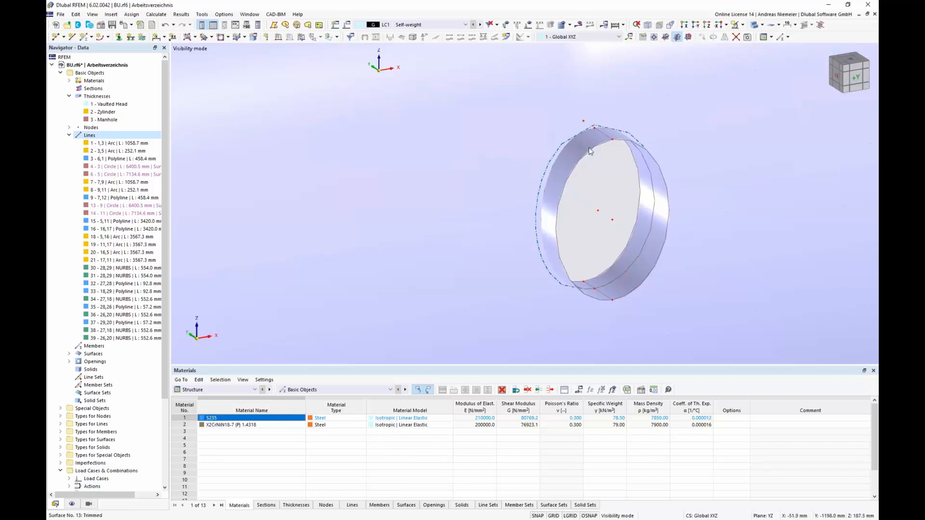
{"action": "left_click", "coordinate": [594, 138]}
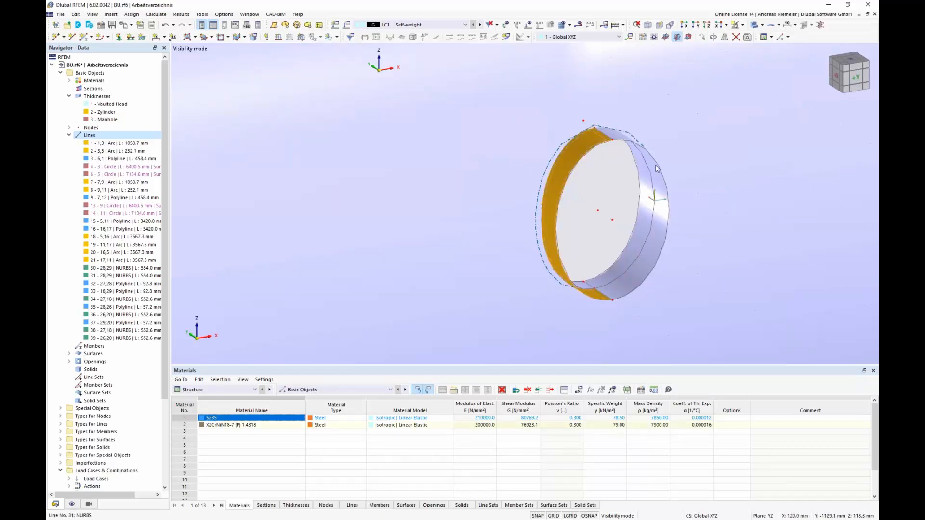
{"action": "left_click", "coordinate": [622, 265]}
{"action": "left_click", "coordinate": [629, 271]}
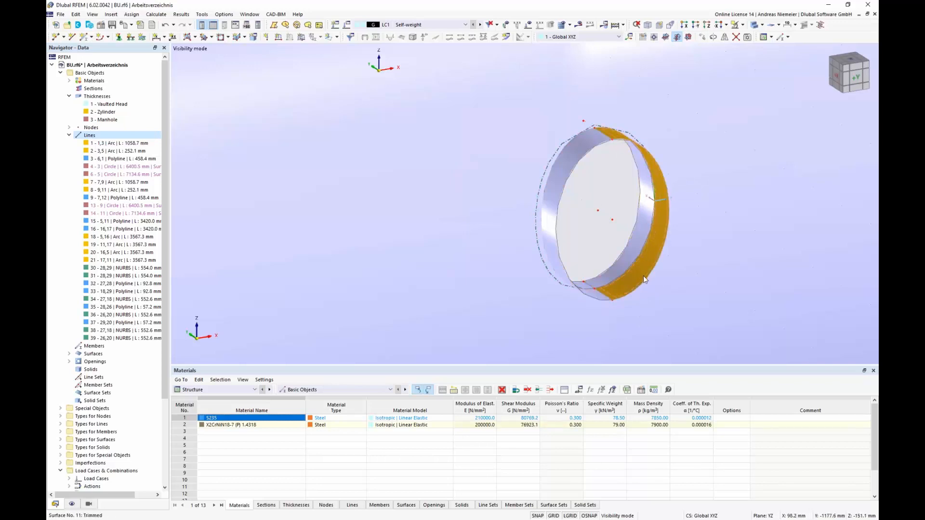
{"action": "double_click", "coordinate": [637, 270]}
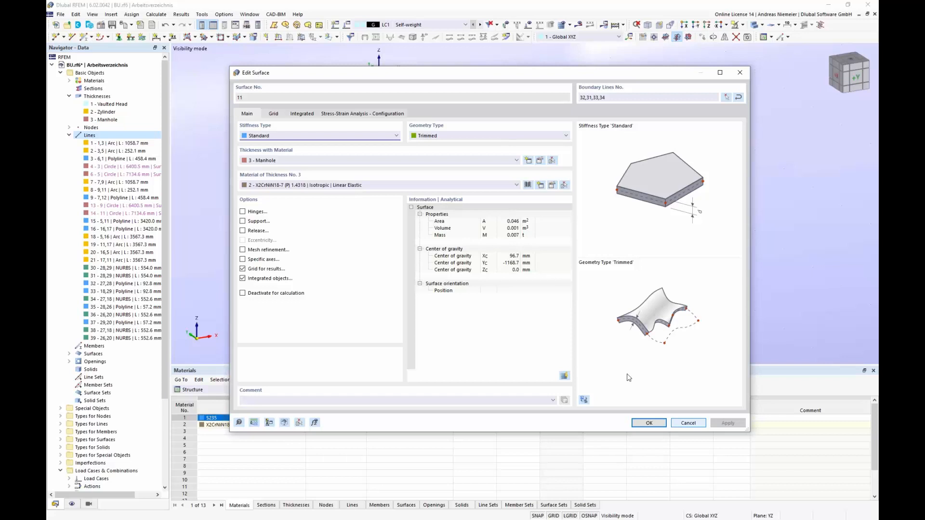
{"action": "left_click", "coordinate": [688, 423]}
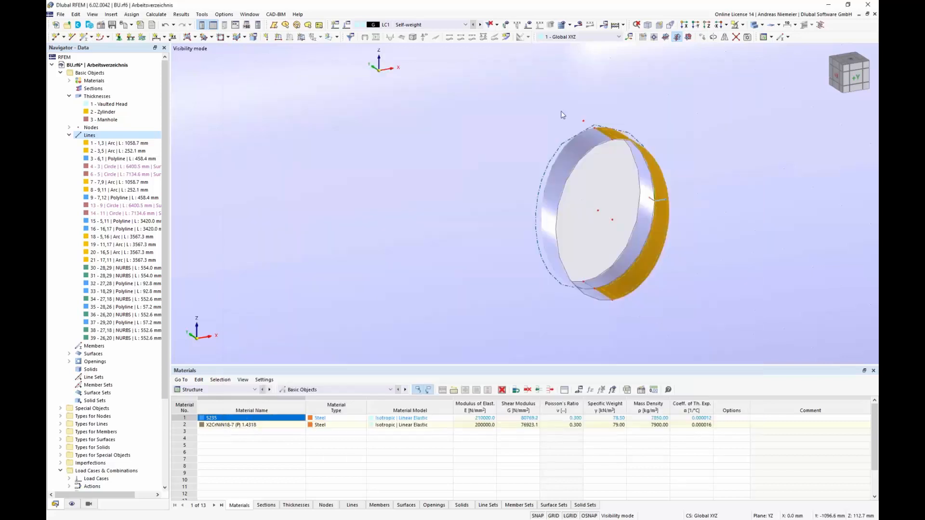
Step: Cancel the visibility mode to show the whole vessel with its heads again
{"action": "scroll", "coordinate": [507, 149], "scroll_direction": "down", "scroll_amount": 5}
{"action": "mouse_move", "coordinate": [638, 289]}
{"action": "middle_mouse_down", "text": "ctrl"}
{"action": "mouse_move", "coordinate": [594, 290]}
{"action": "mouse_move", "coordinate": [640, 295]}
{"action": "middle_mouse_up", "text": "ctrl"}
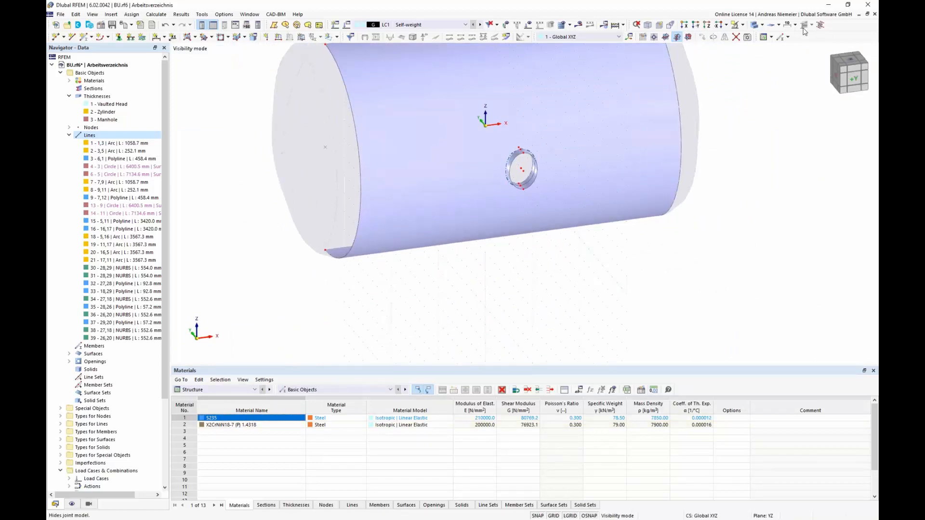
{"action": "left_click", "coordinate": [744, 27]}
{"action": "left_click", "coordinate": [749, 82]}
{"action": "scroll", "coordinate": [609, 246], "scroll_direction": "down", "scroll_amount": 2}
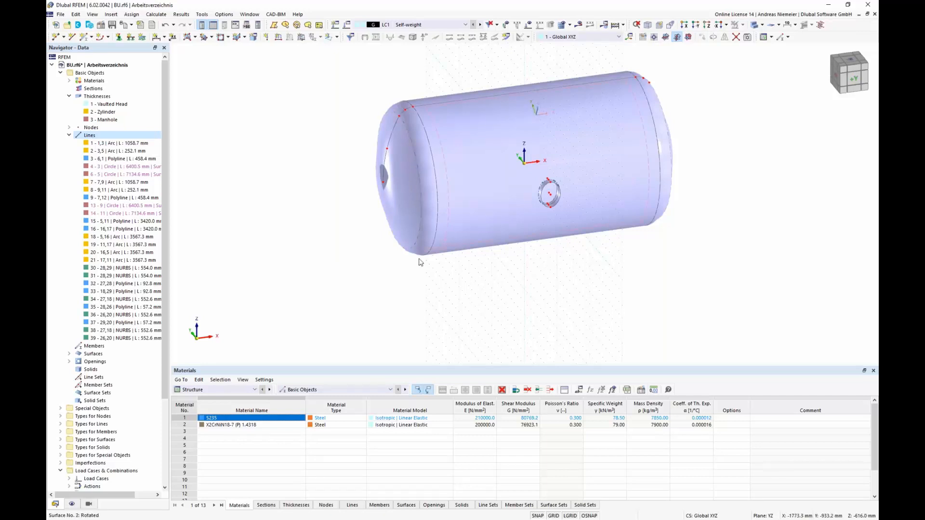
Step: Draw a 2400 × 1000 mm rectangular surface without thickness in the YZ plane across the vessel's lower half, starting at (0, 1200, -400) mm
{"action": "left_click", "coordinate": [835, 80]}
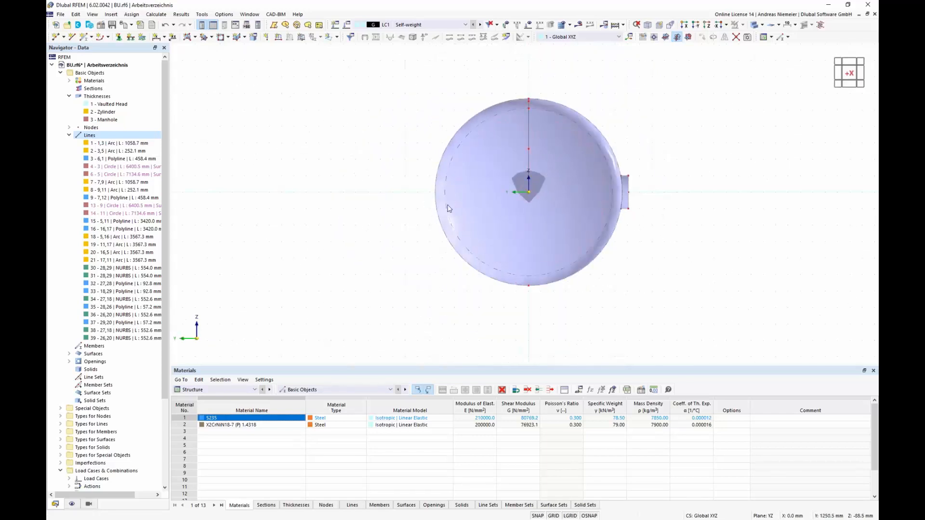
{"action": "left_click", "coordinate": [196, 39]}
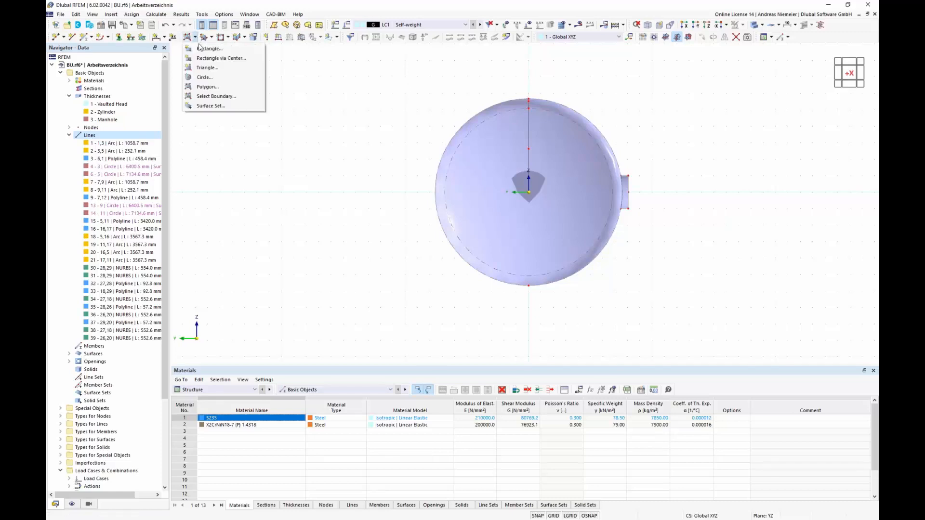
{"action": "left_click", "coordinate": [208, 45]}
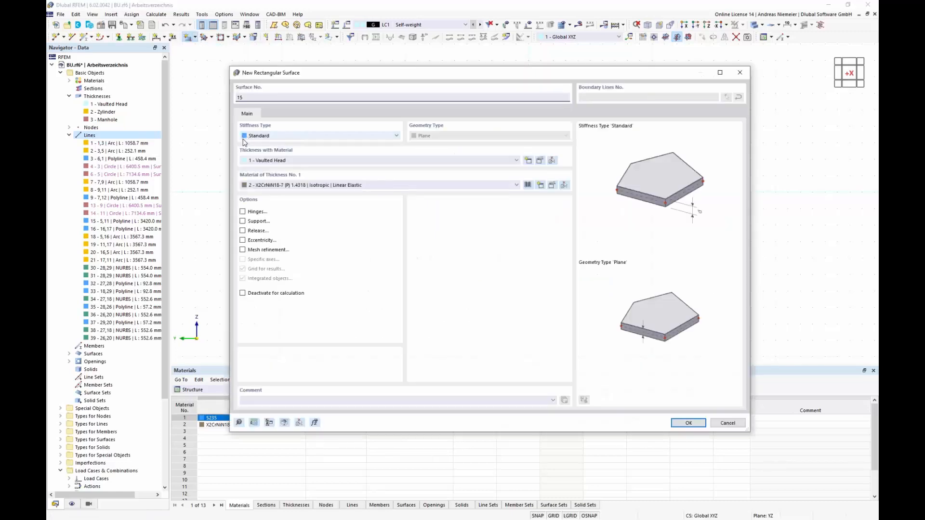
{"action": "left_click", "coordinate": [275, 137]}
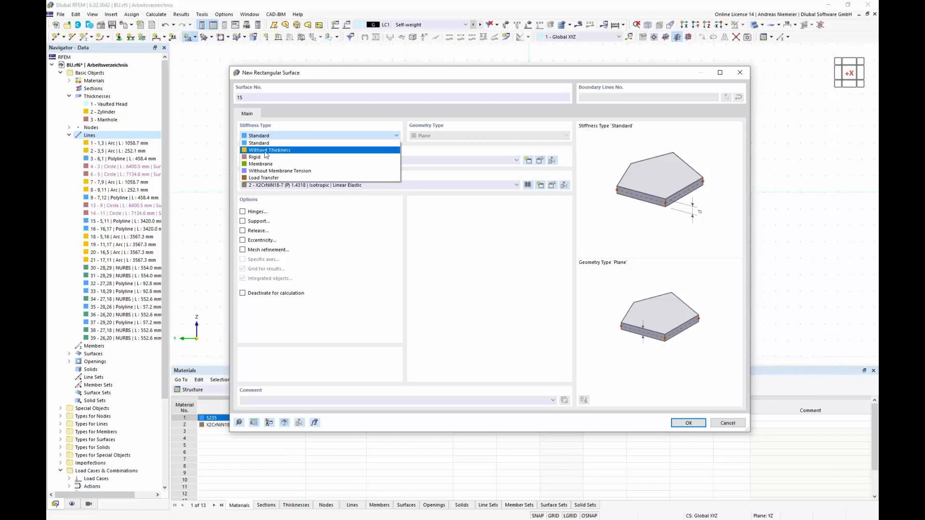
{"action": "left_click", "coordinate": [268, 151]}
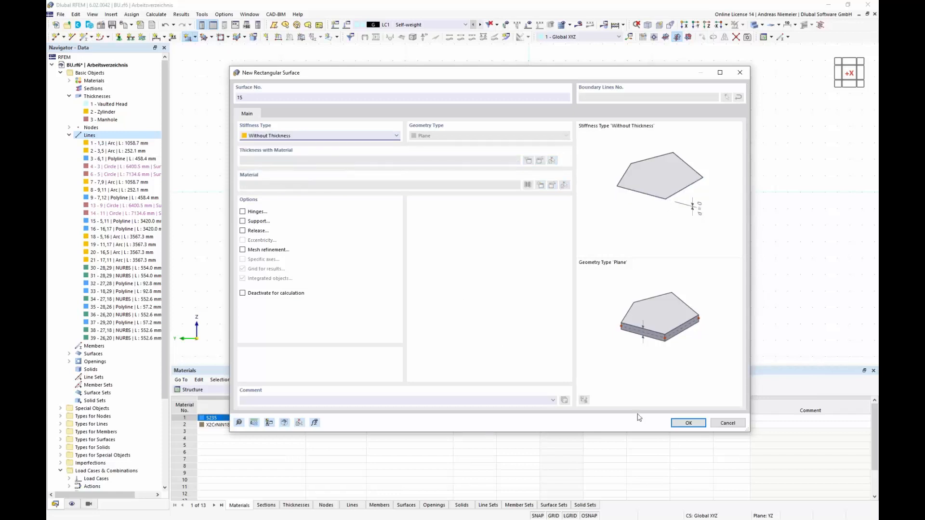
{"action": "left_click", "coordinate": [689, 423]}
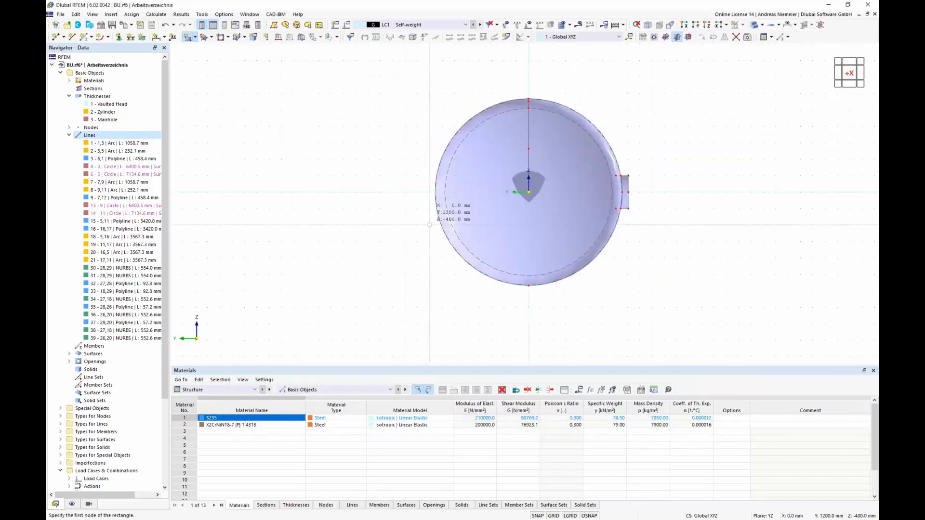
{"action": "left_click", "coordinate": [429, 225]}
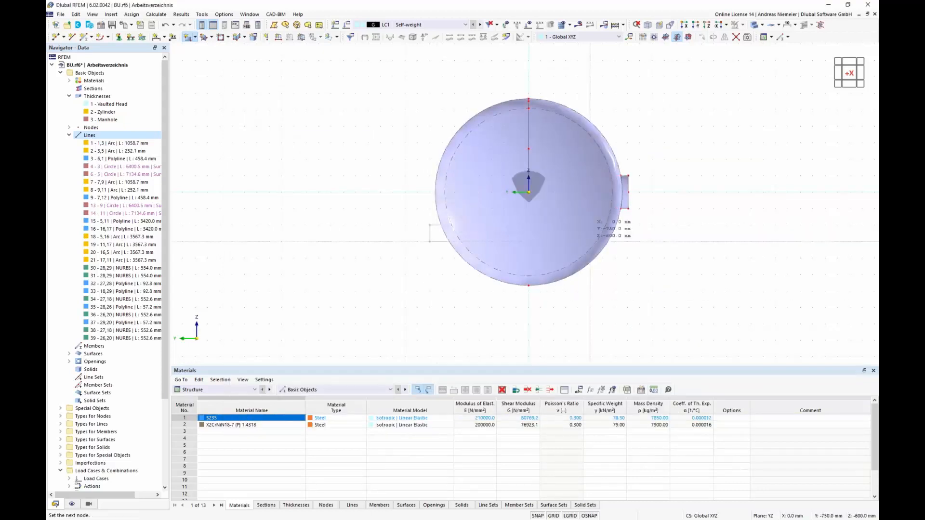
{"action": "left_click", "coordinate": [627, 307]}
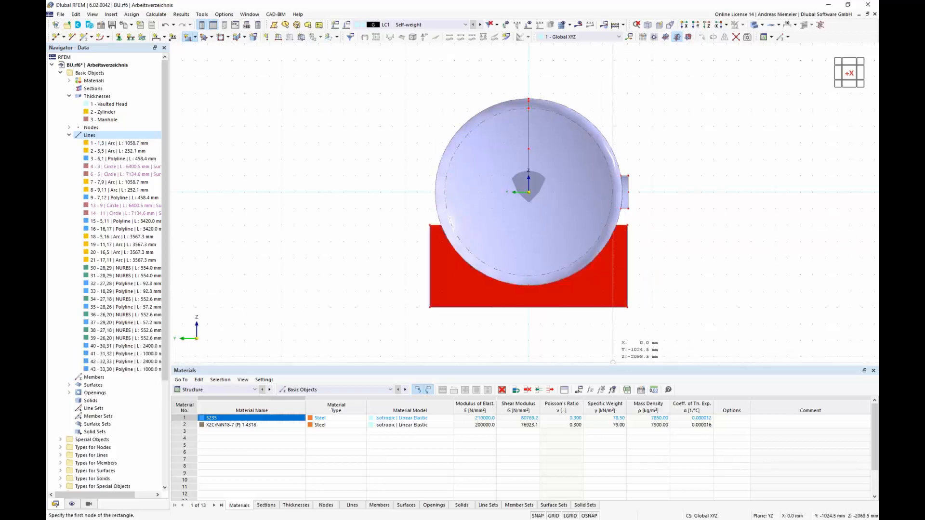
Step: Move the rectangular auxiliary surface by 1500 mm in X, with zero displacement in Y and Z
{"action": "left_click", "coordinate": [650, 26]}
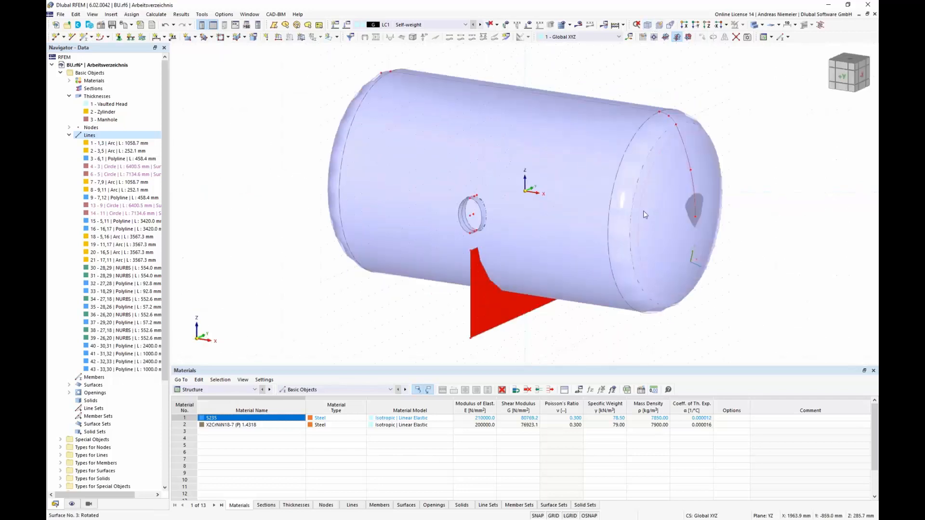
{"action": "left_click", "coordinate": [495, 312]}
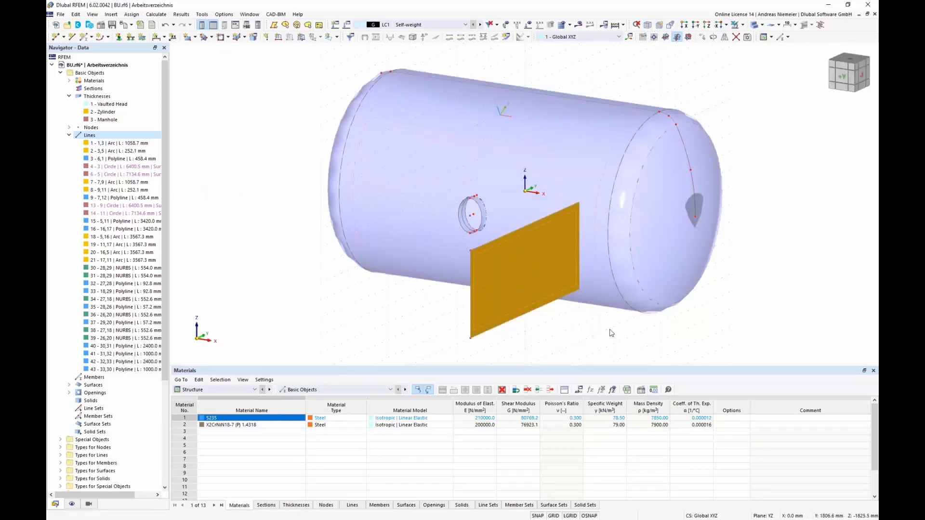
{"action": "left_click", "coordinate": [706, 42]}
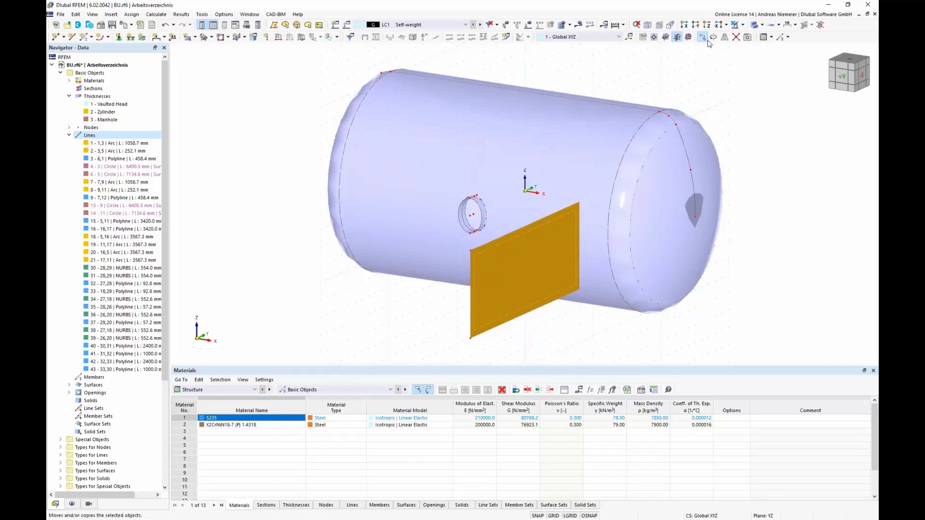
{"action": "left_click", "coordinate": [345, 191]}
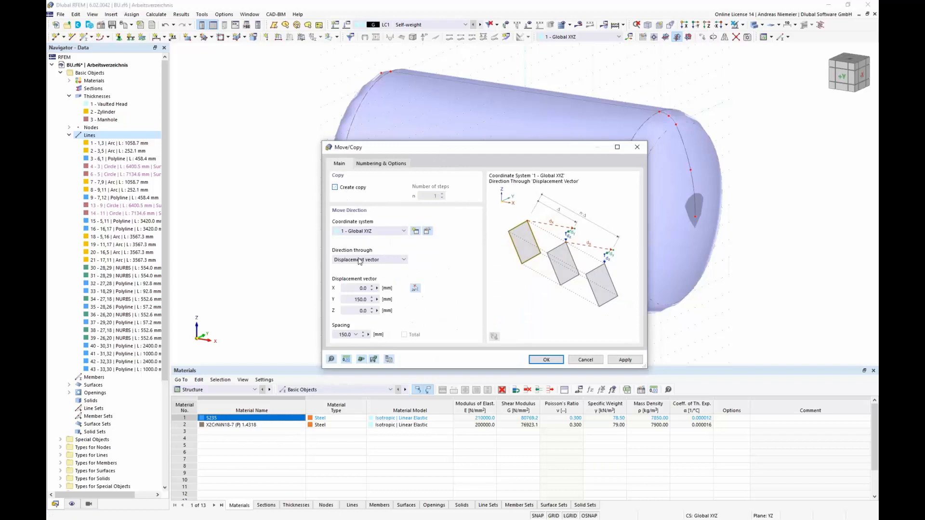
{"action": "left_click", "coordinate": [352, 288]}
{"action": "key", "text": "Tab"}
{"action": "left_click", "coordinate": [546, 360]}
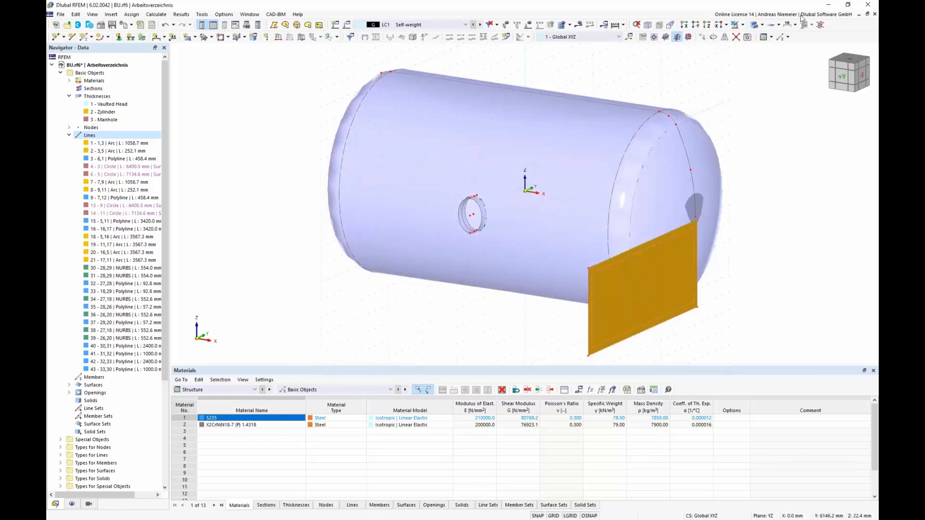
Step: Copy the rectangular surface 3000 mm in the negative X direction, towards the vessel's opposite end
{"action": "left_click", "coordinate": [702, 38]}
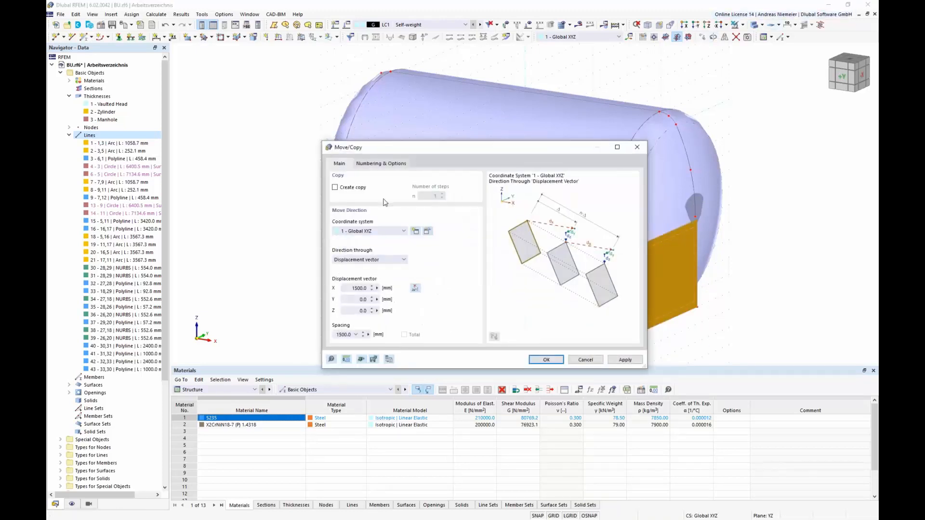
{"action": "left_click", "coordinate": [334, 188]}
{"action": "left_click", "coordinate": [547, 360]}
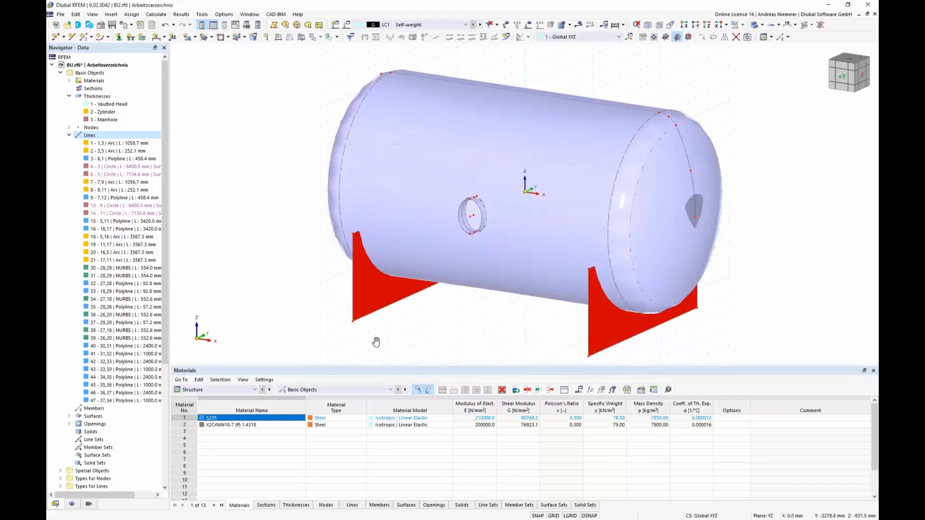
Step: Divide the cylinder shell and both rectangular surfaces by their intersection
{"action": "middle_click_drag", "start_coordinate": [377, 342], "coordinate": [453, 324], "text": "ctrl"}
{"action": "middle_click_drag", "start_coordinate": [403, 321], "coordinate": [426, 325], "text": "ctrl"}
{"action": "scroll", "coordinate": [426, 326], "scroll_direction": "down", "scroll_amount": 1}
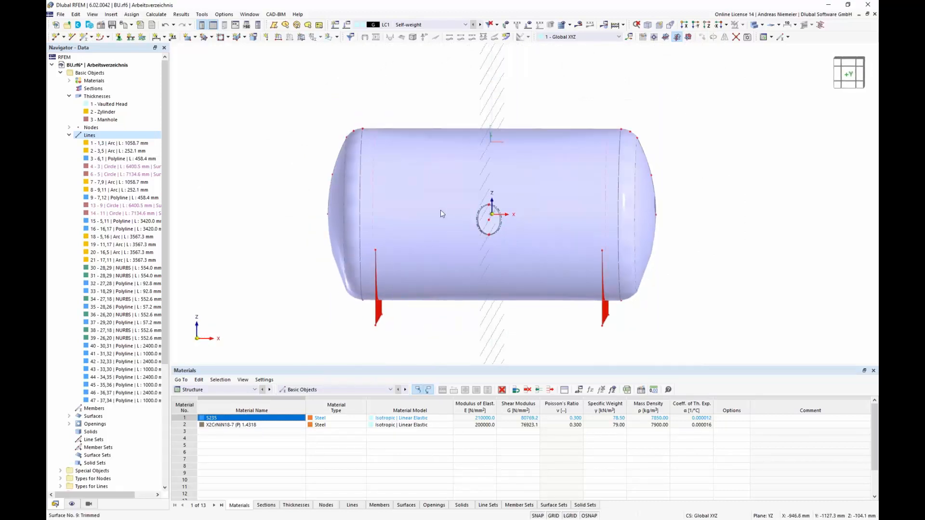
{"action": "middle_click_drag", "start_coordinate": [572, 336], "coordinate": [554, 301]}
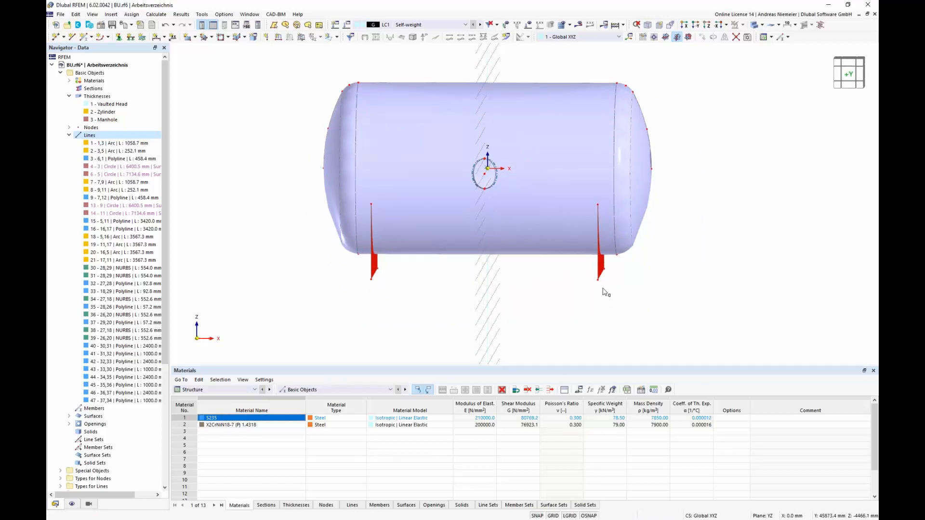
{"action": "left_click_drag", "start_coordinate": [610, 297], "coordinate": [366, 224]}
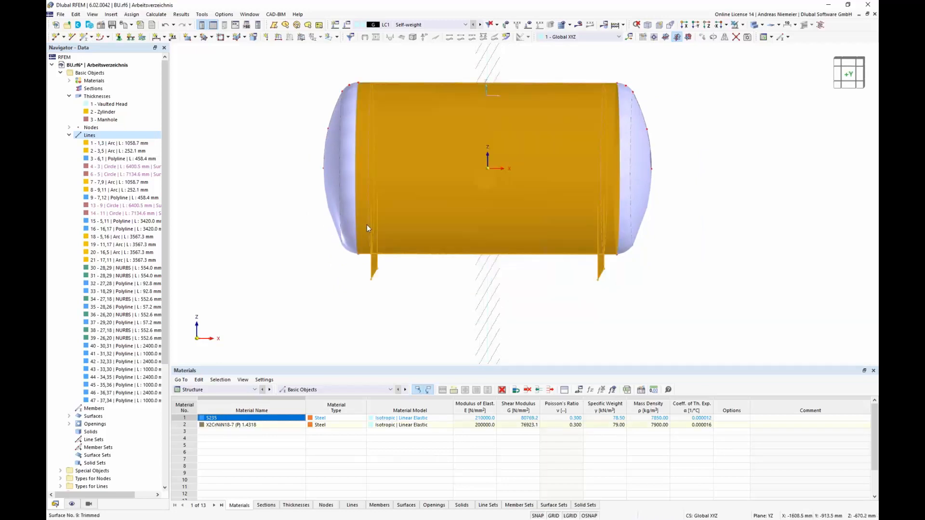
{"action": "right_click", "coordinate": [409, 234]}
{"action": "mouse_move", "coordinate": [602, 270]}
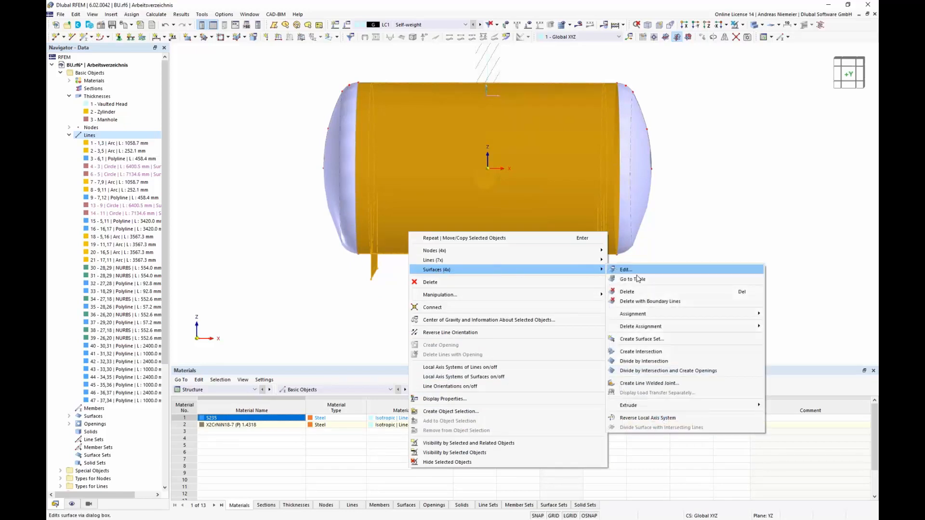
{"action": "left_click", "coordinate": [652, 361]}
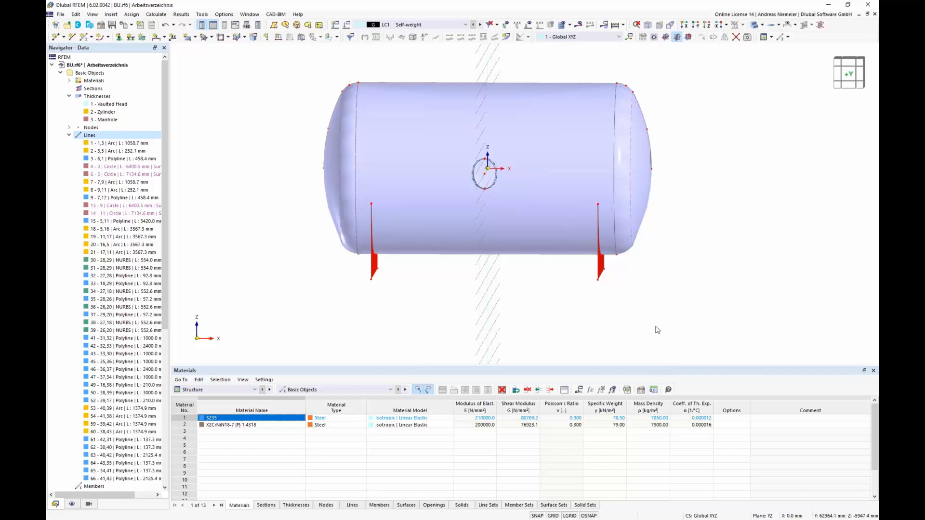
Step: Switch the model to wireframe display and delete the upper lines inside the shell on both divided rectangles
{"action": "middle_click_drag", "start_coordinate": [701, 272], "coordinate": [531, 256], "text": "ctrl"}
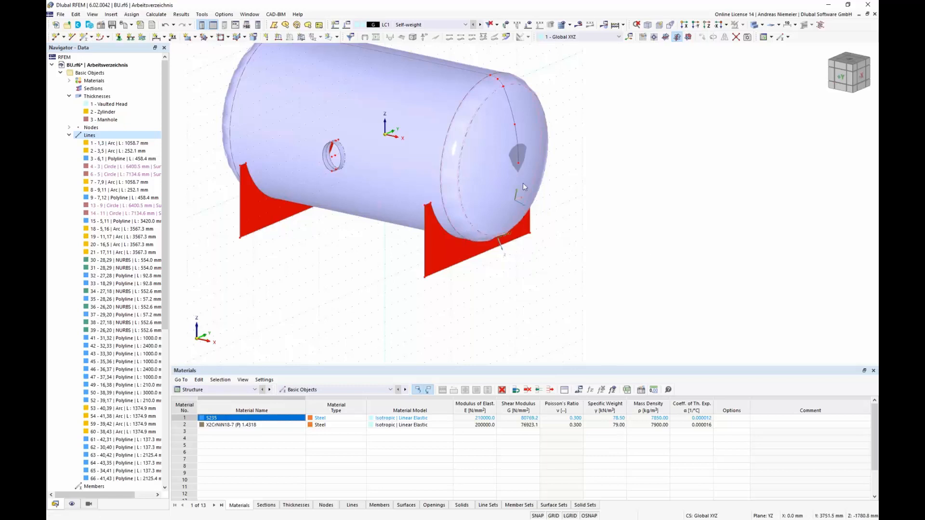
{"action": "left_click", "coordinate": [448, 253]}
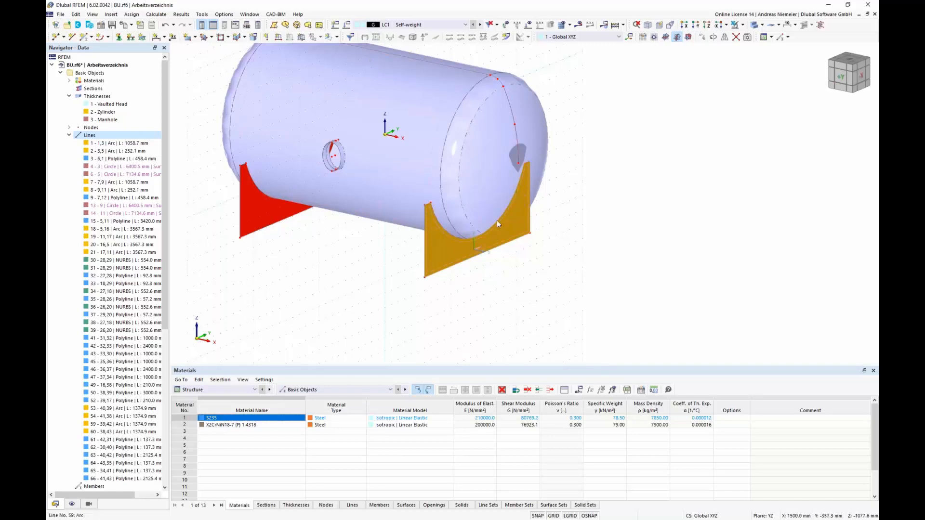
{"action": "left_click", "coordinate": [769, 34]}
{"action": "left_click", "coordinate": [777, 46]}
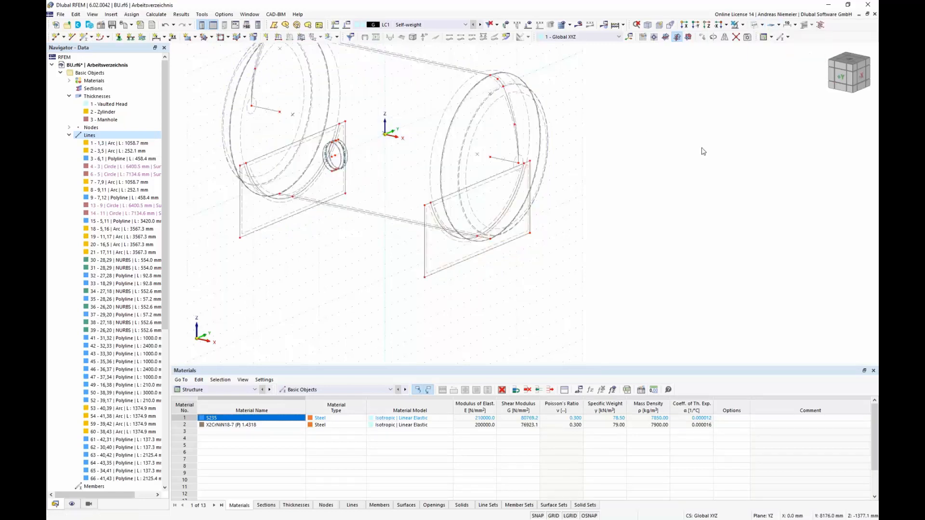
{"action": "scroll", "coordinate": [506, 212], "scroll_direction": "up", "scroll_amount": 3}
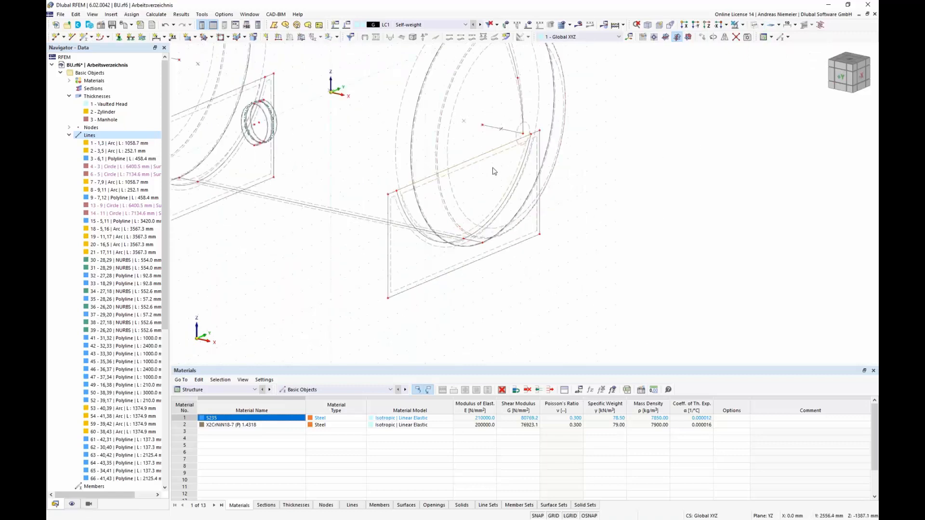
{"action": "key", "text": "Delete"}
{"action": "scroll", "coordinate": [368, 99], "scroll_direction": "up", "scroll_amount": 2}
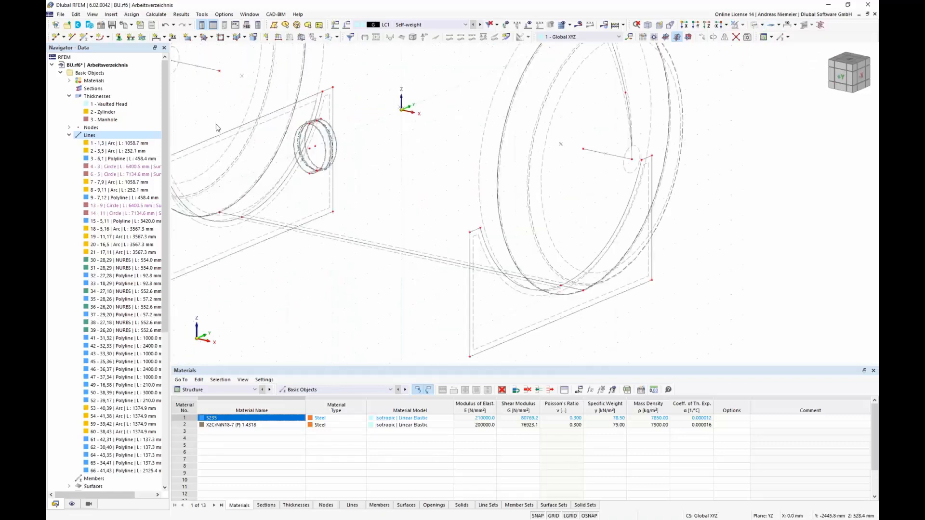
{"action": "left_click_drag", "start_coordinate": [216, 125], "coordinate": [206, 152]}
{"action": "key", "text": "Delete"}
Step: Delete the remaining short upper lines and vertical side lines of both rectangles, keeping their base lines and the intersection arcs
{"action": "scroll", "coordinate": [403, 211], "scroll_direction": "down", "scroll_amount": 2}
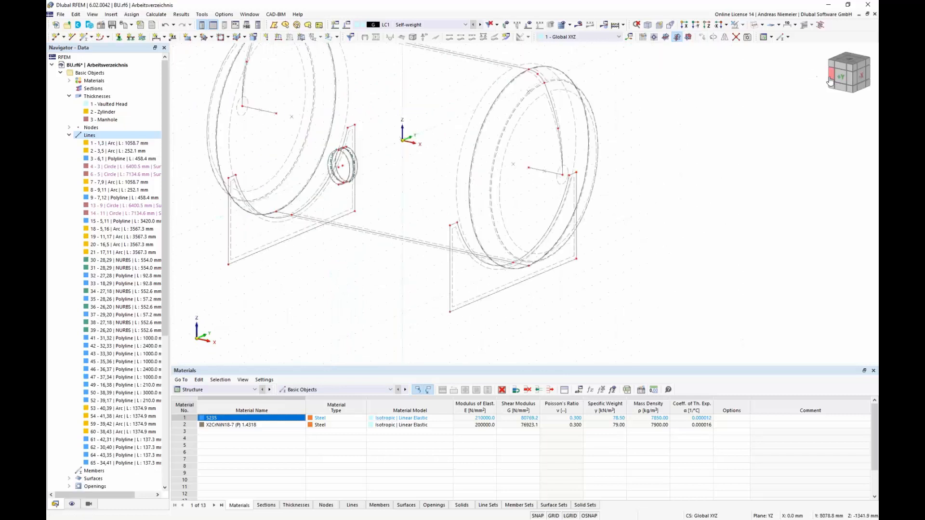
{"action": "left_click", "coordinate": [858, 84]}
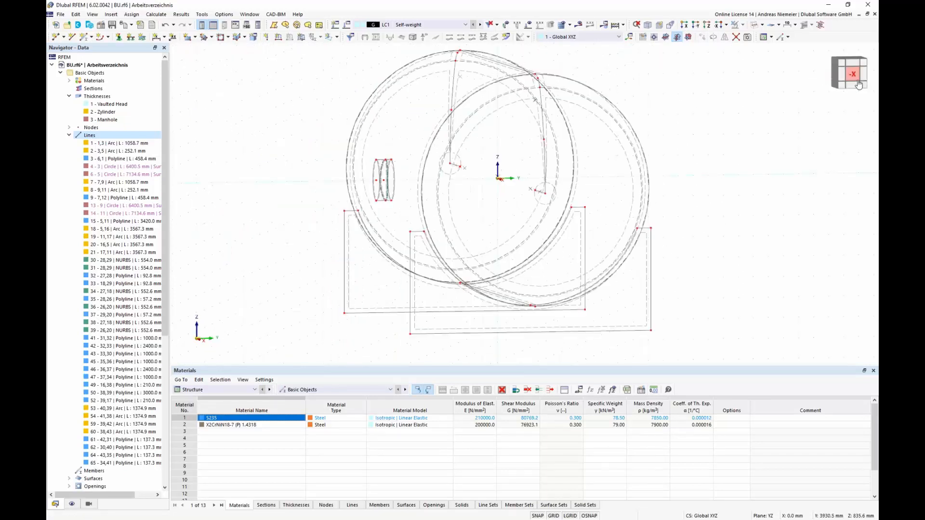
{"action": "key", "text": "Delete"}
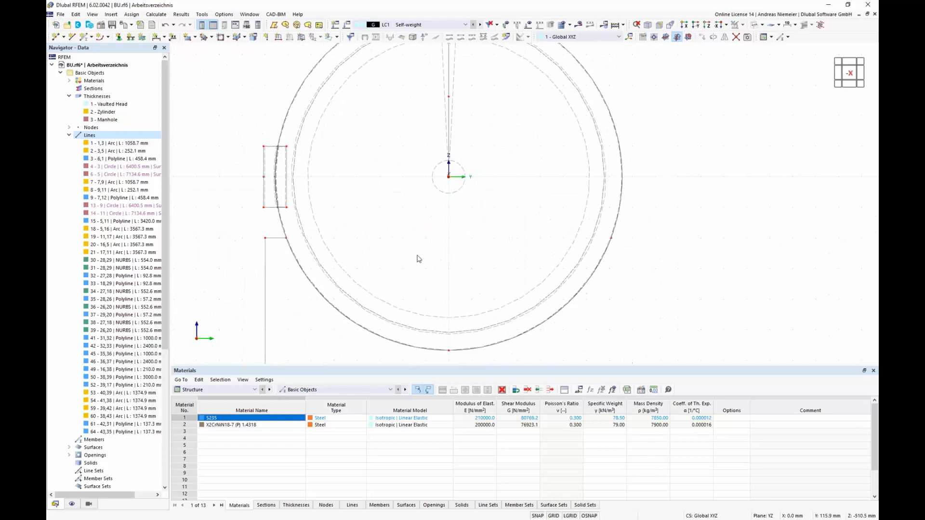
{"action": "left_click_drag", "start_coordinate": [275, 259], "coordinate": [250, 227]}
{"action": "key", "text": "Delete"}
{"action": "scroll", "coordinate": [261, 219], "scroll_direction": "down", "scroll_amount": 1}
{"action": "scroll", "coordinate": [260, 220], "scroll_direction": "down", "scroll_amount": 4}
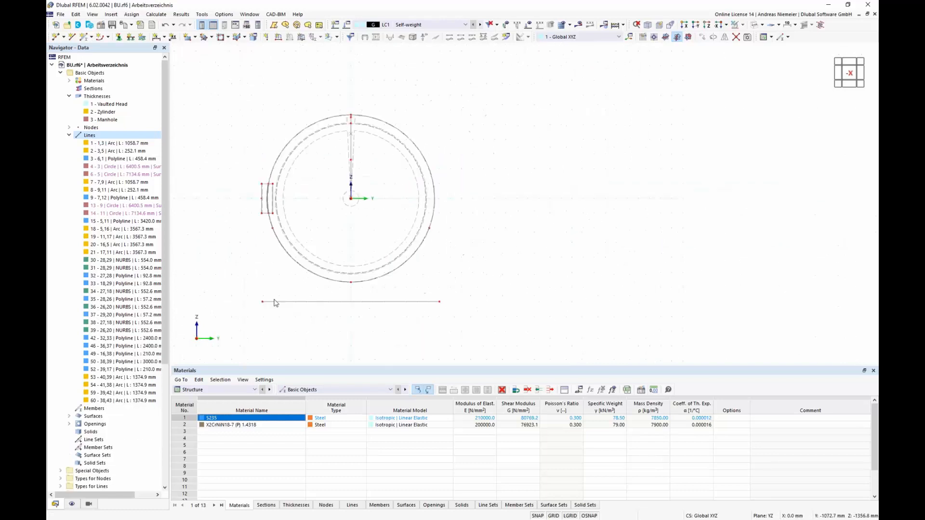
Step: Set the mesh's target length of finite elements to 50 mm
{"action": "middle_click_drag", "start_coordinate": [492, 247], "coordinate": [429, 256]}
{"action": "scroll", "coordinate": [417, 186], "scroll_direction": "up", "scroll_amount": 2}
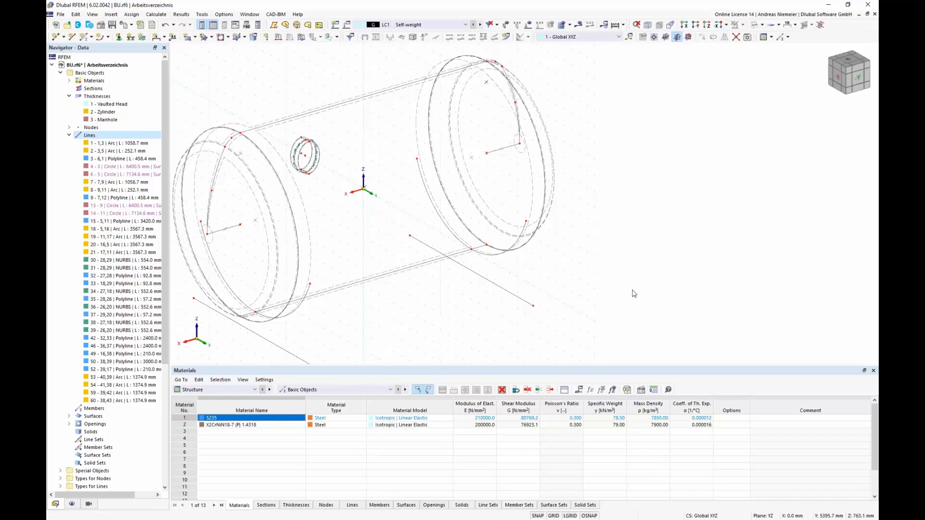
{"action": "middle_click_drag", "start_coordinate": [483, 308], "coordinate": [558, 270]}
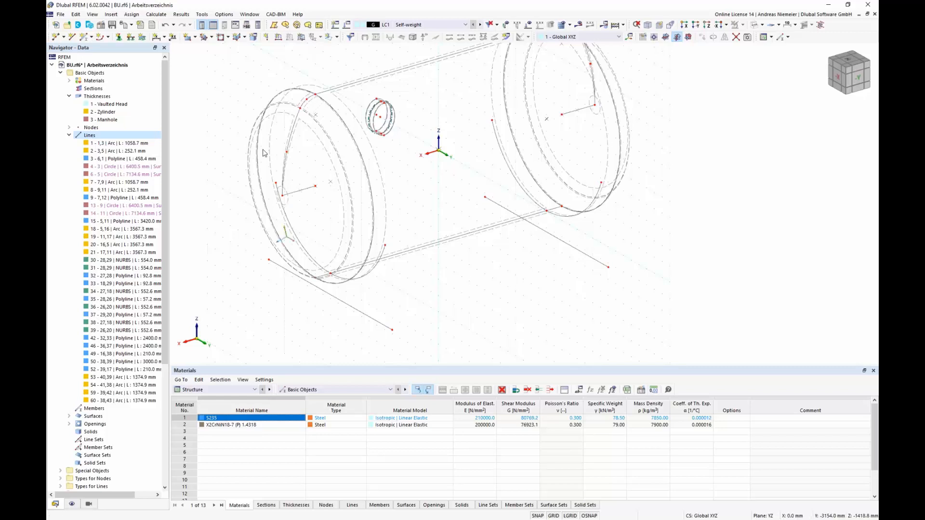
{"action": "left_click", "coordinate": [570, 26]}
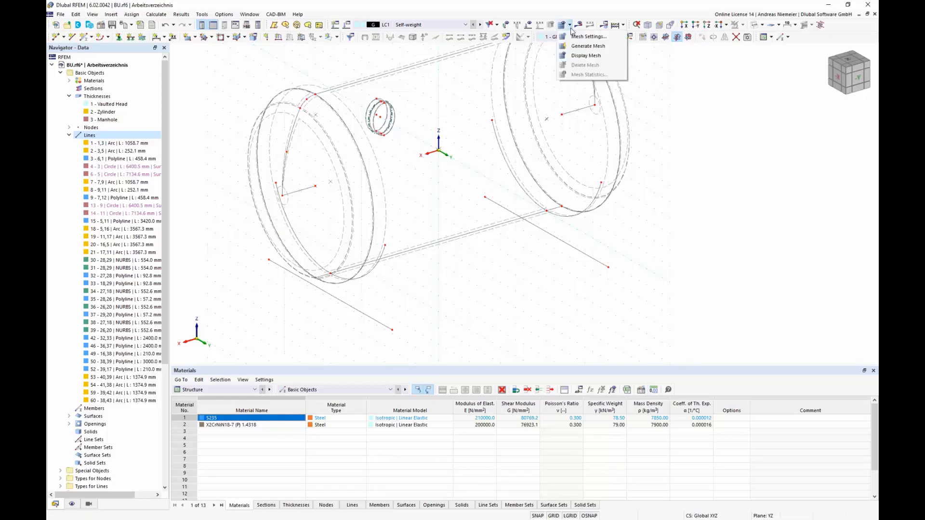
{"action": "left_click", "coordinate": [588, 37]}
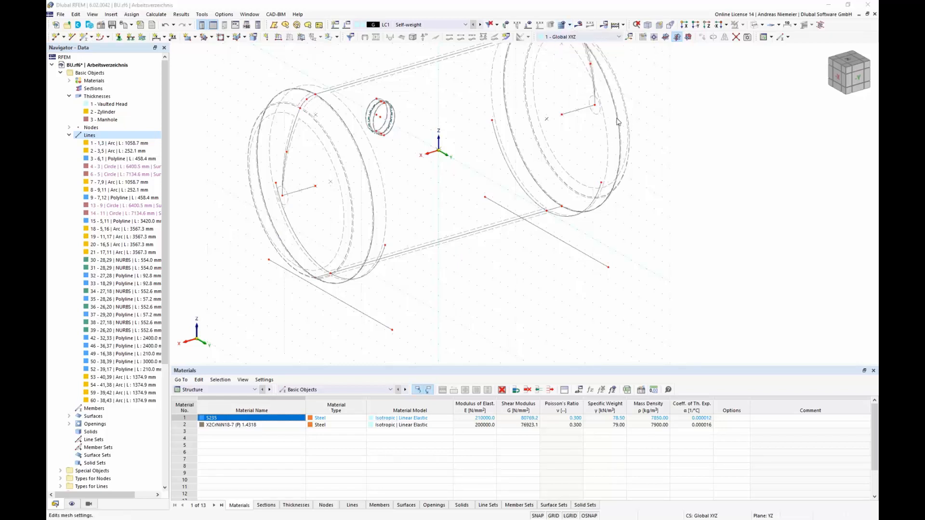
{"action": "double_click", "coordinate": [316, 145]}
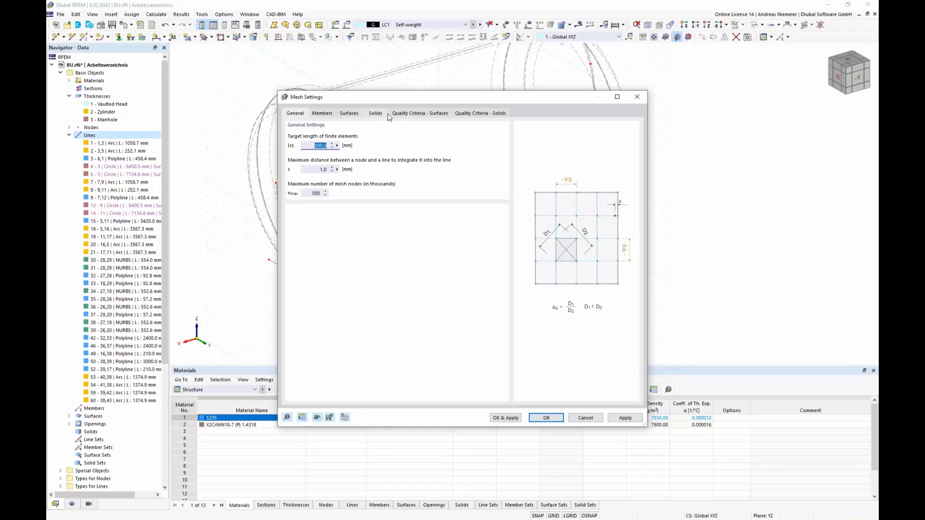
{"action": "type", "text": "50"}
{"action": "left_click", "coordinate": [548, 418]}
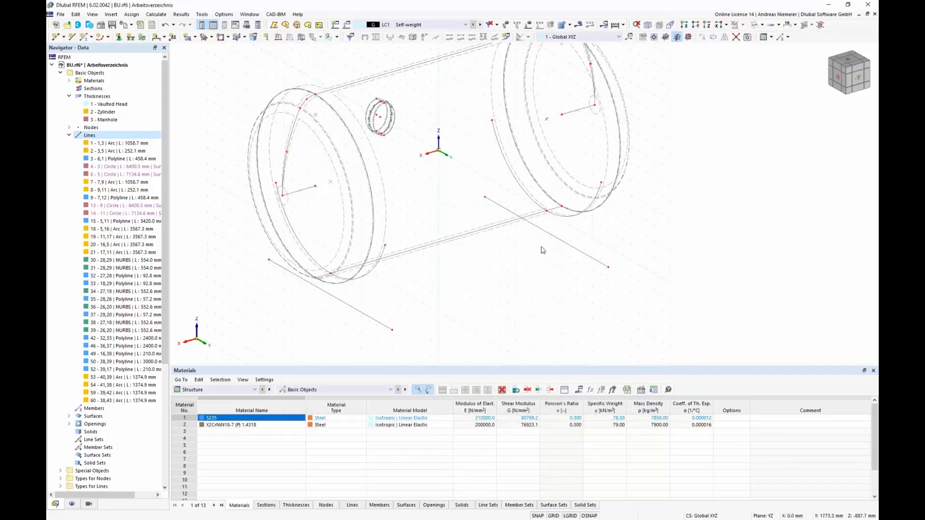
Step: Generate and display the finite element mesh and examine it around the manhole
{"action": "left_click", "coordinate": [568, 25]}
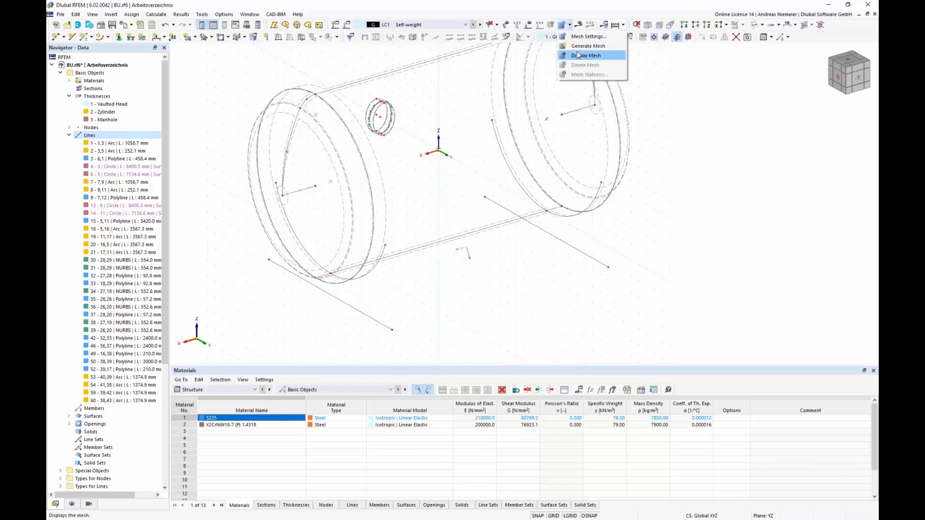
{"action": "left_click", "coordinate": [581, 56]}
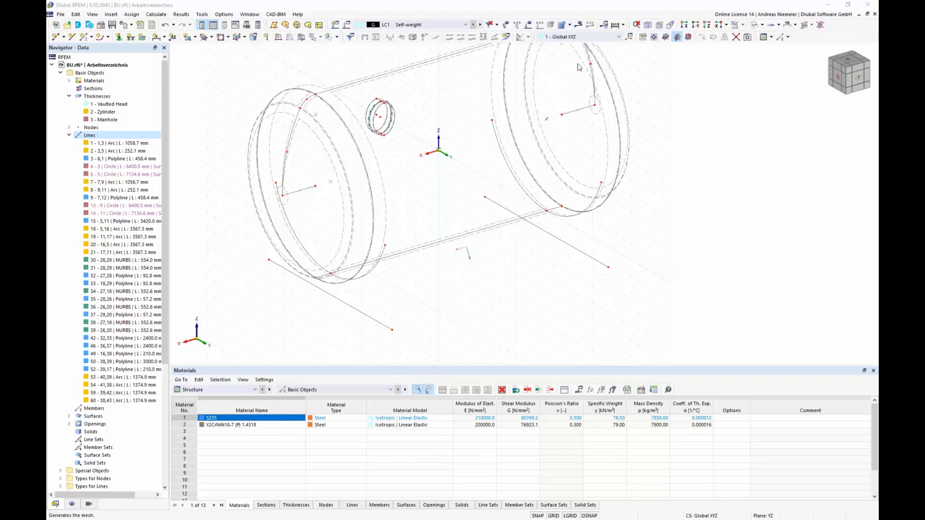
{"action": "left_click", "coordinate": [441, 316]}
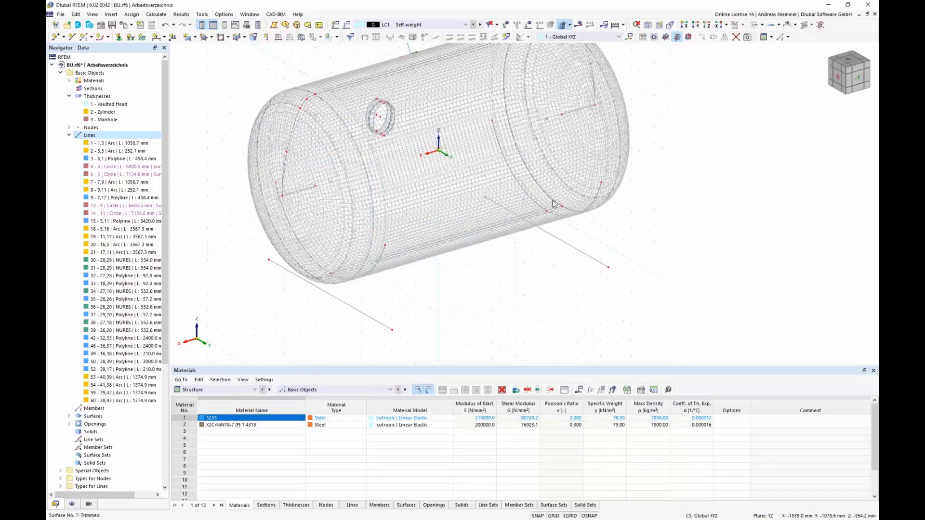
{"action": "middle_click_drag", "start_coordinate": [568, 259], "coordinate": [587, 308], "text": "ctrl"}
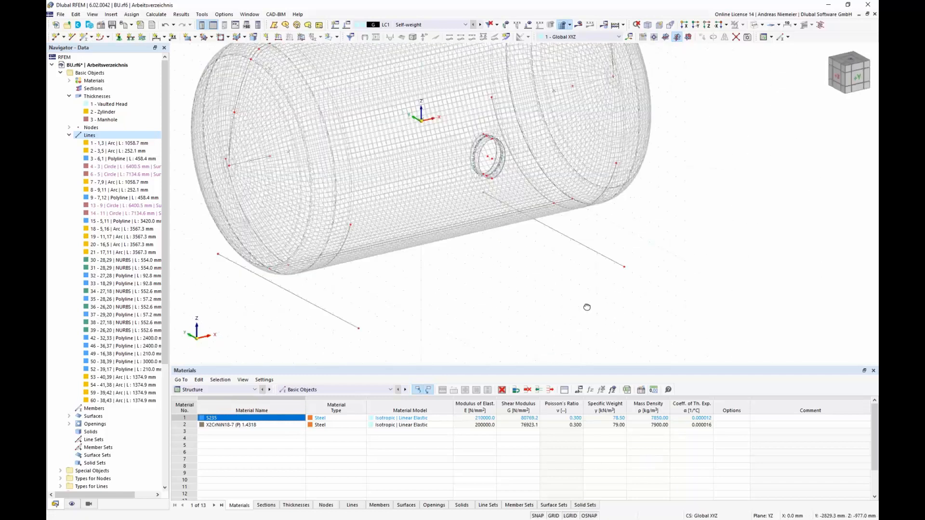
{"action": "scroll", "coordinate": [491, 130], "scroll_direction": "up", "scroll_amount": 8}
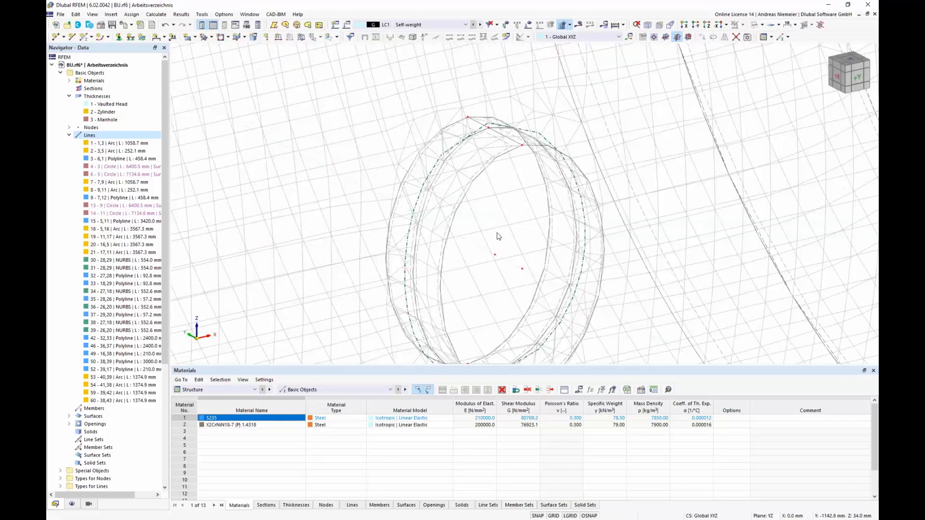
{"action": "scroll", "coordinate": [495, 233], "scroll_direction": "down", "scroll_amount": 8}
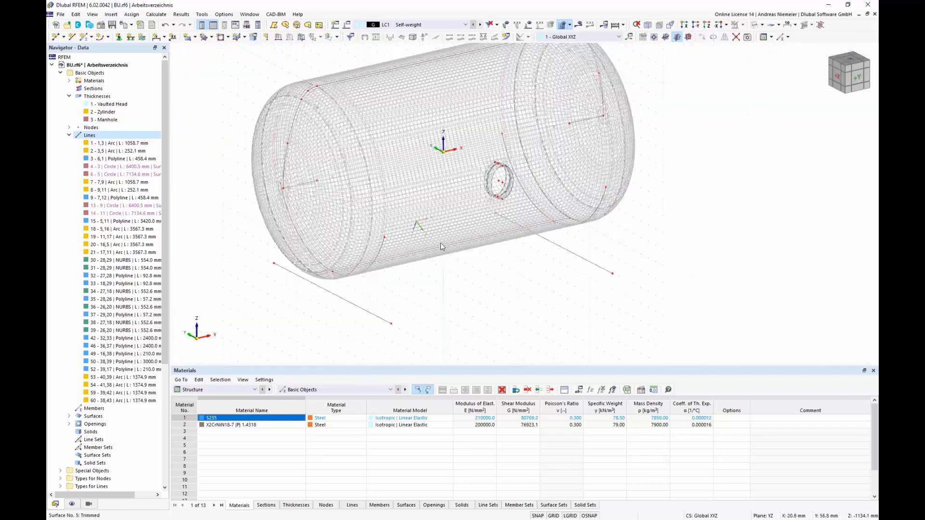
Step: Display the FE axis systems x,y,z on the surfaces for input data, without indices
{"action": "left_click", "coordinate": [72, 504]}
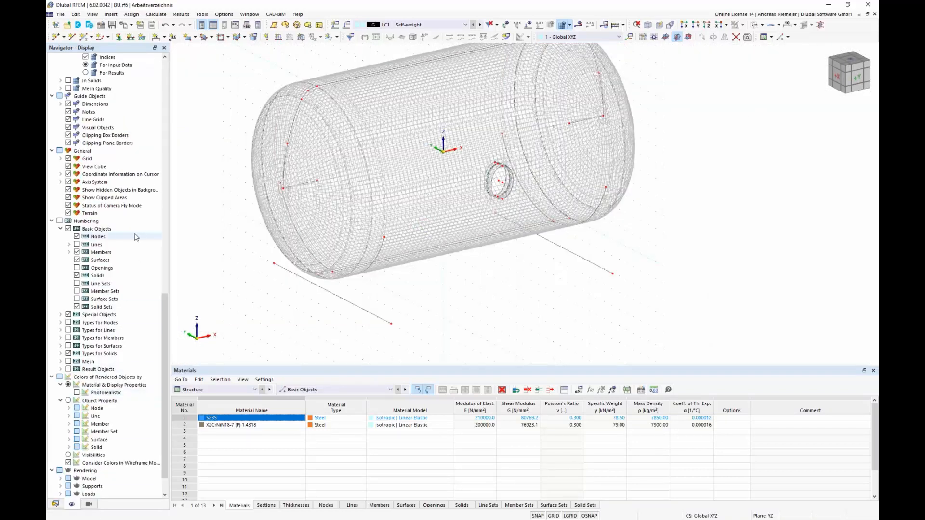
{"action": "scroll", "coordinate": [135, 233], "scroll_direction": "down", "scroll_amount": 1}
{"action": "scroll", "coordinate": [134, 259], "scroll_direction": "up", "scroll_amount": 6}
{"action": "scroll", "coordinate": [131, 258], "scroll_direction": "up", "scroll_amount": 5}
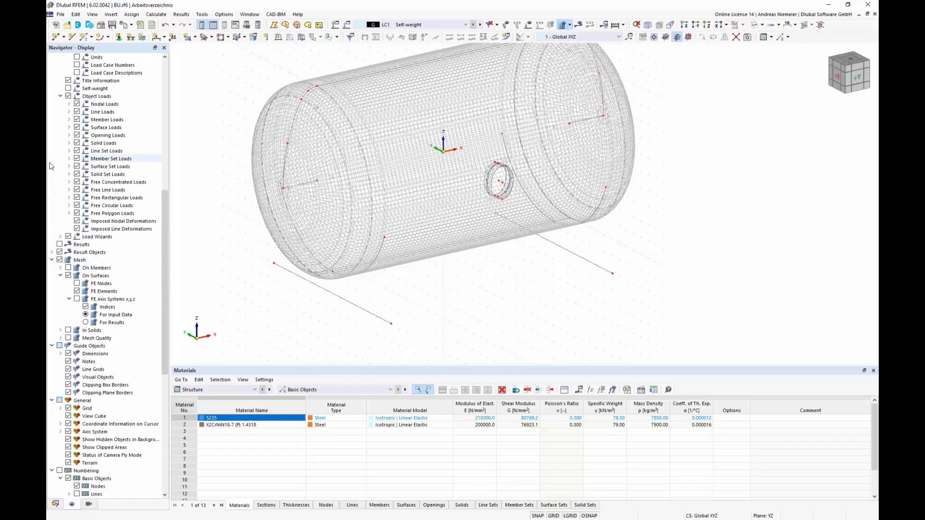
{"action": "left_click", "coordinate": [85, 315]}
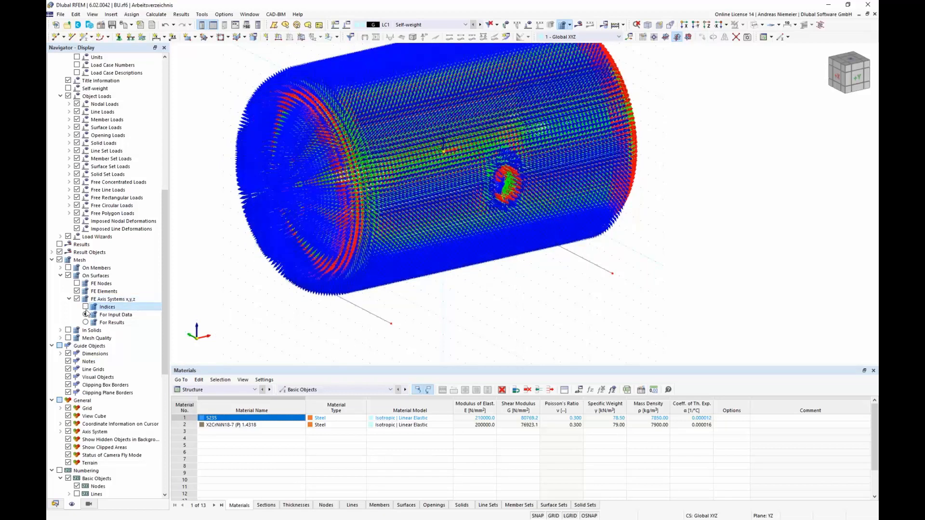
Step: Examine the FE axis directions on both heads, the shell and the manhole in the +Y view, then hide the axis systems
{"action": "left_click", "coordinate": [860, 81]}
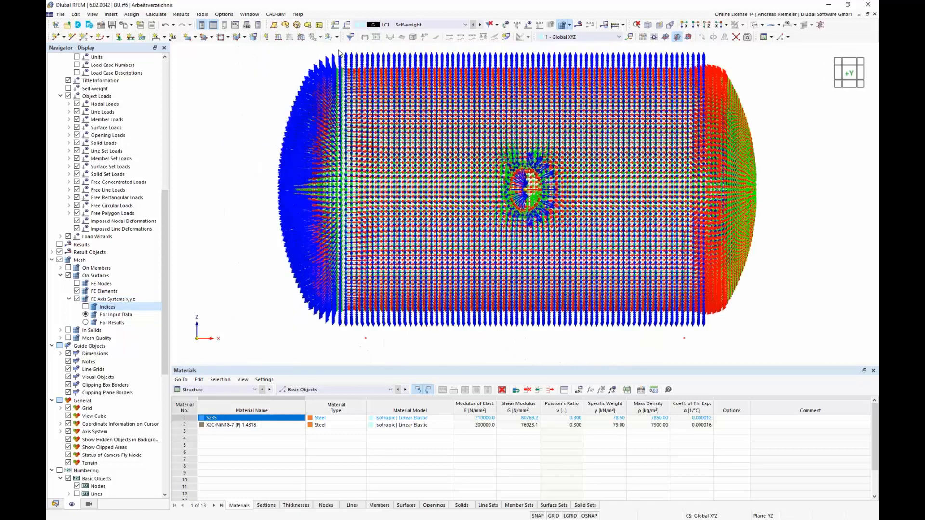
{"action": "scroll", "coordinate": [340, 53], "scroll_direction": "up", "scroll_amount": 5}
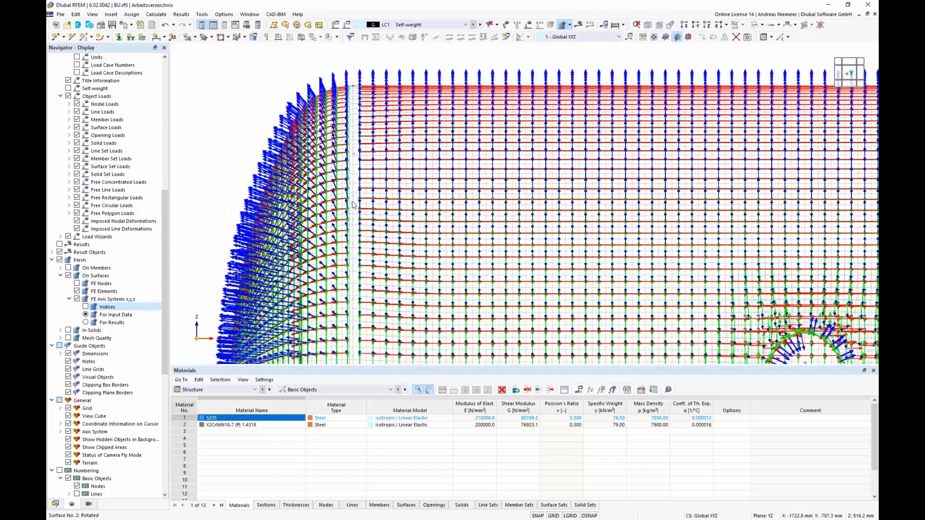
{"action": "scroll", "coordinate": [279, 264], "scroll_direction": "down", "scroll_amount": 1}
{"action": "scroll", "coordinate": [278, 266], "scroll_direction": "down", "scroll_amount": 3}
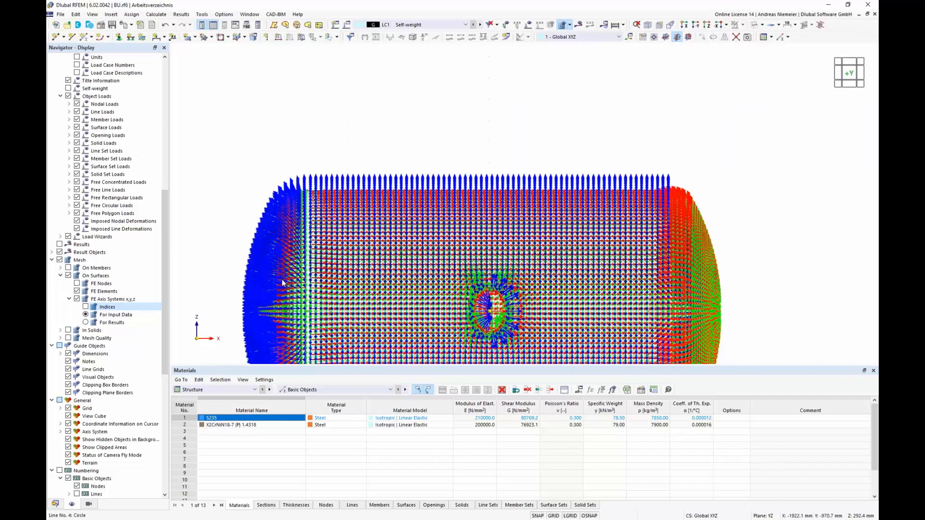
{"action": "scroll", "coordinate": [283, 286], "scroll_direction": "up", "scroll_amount": 3}
{"action": "scroll", "coordinate": [283, 283], "scroll_direction": "down", "scroll_amount": 4}
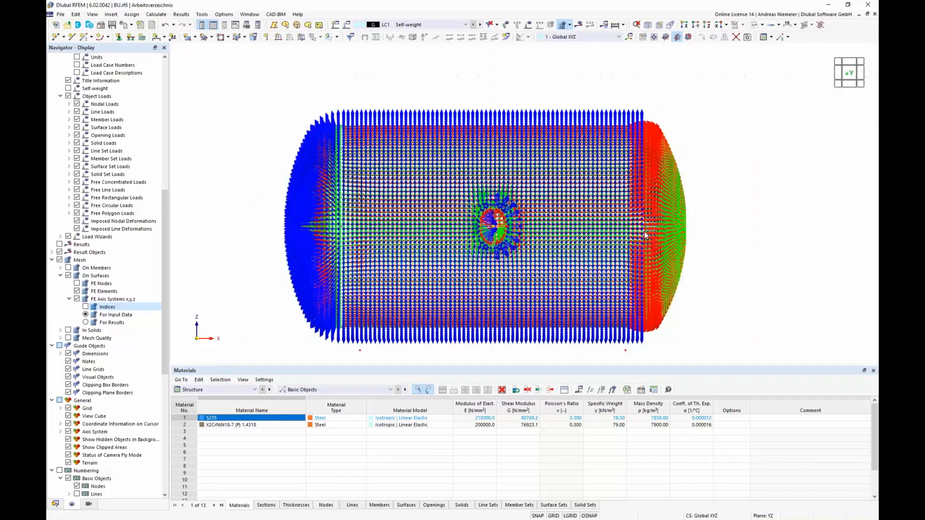
{"action": "scroll", "coordinate": [737, 245], "scroll_direction": "down", "scroll_amount": 1}
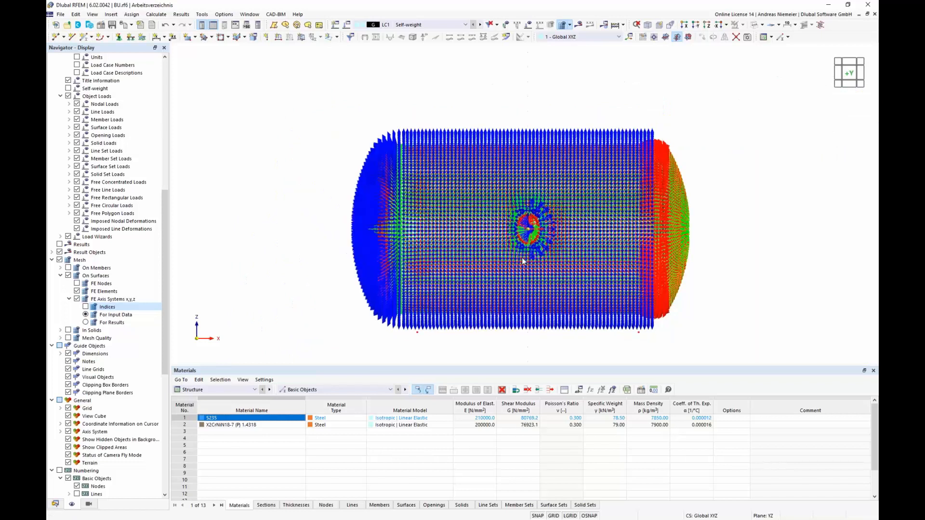
{"action": "scroll", "coordinate": [521, 244], "scroll_direction": "up", "scroll_amount": 1}
{"action": "scroll", "coordinate": [518, 233], "scroll_direction": "up", "scroll_amount": 5}
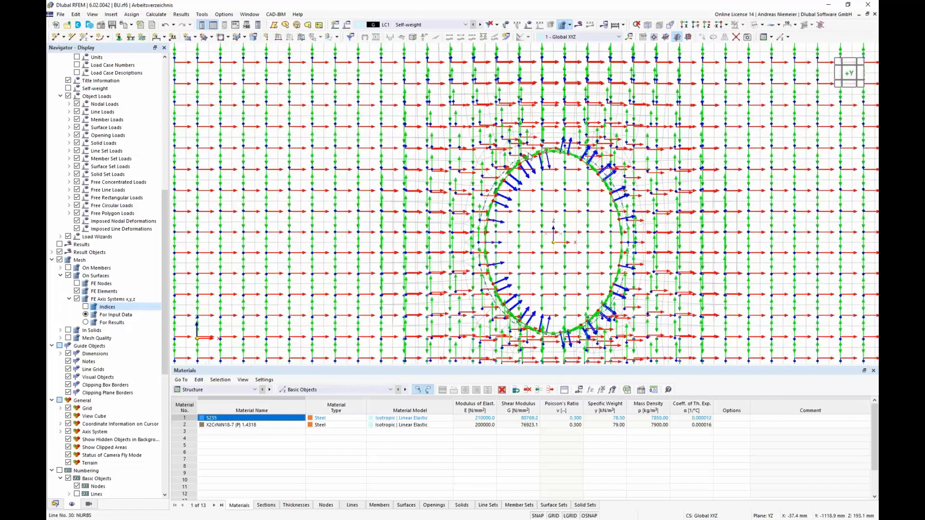
{"action": "scroll", "coordinate": [529, 158], "scroll_direction": "down", "scroll_amount": 2}
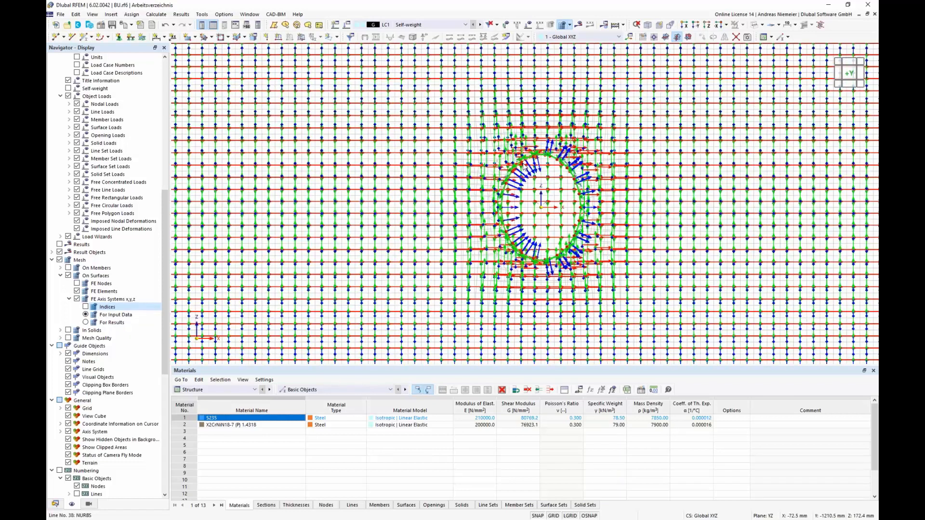
{"action": "scroll", "coordinate": [524, 165], "scroll_direction": "down", "scroll_amount": 4}
{"action": "left_click", "coordinate": [77, 299]}
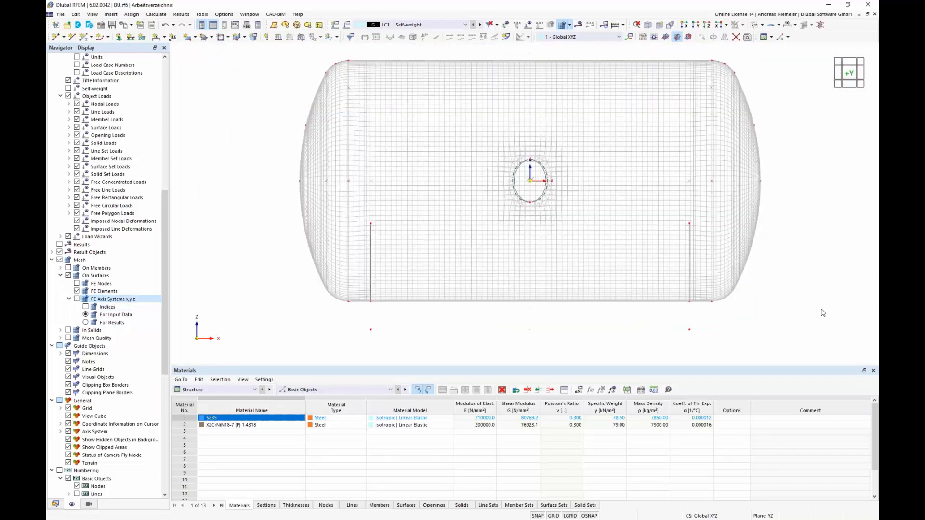
Step: Reverse the local axis systems of the two surfaces forming the vaulted head at the +X end
{"action": "left_click_drag", "start_coordinate": [818, 322], "coordinate": [728, 75]}
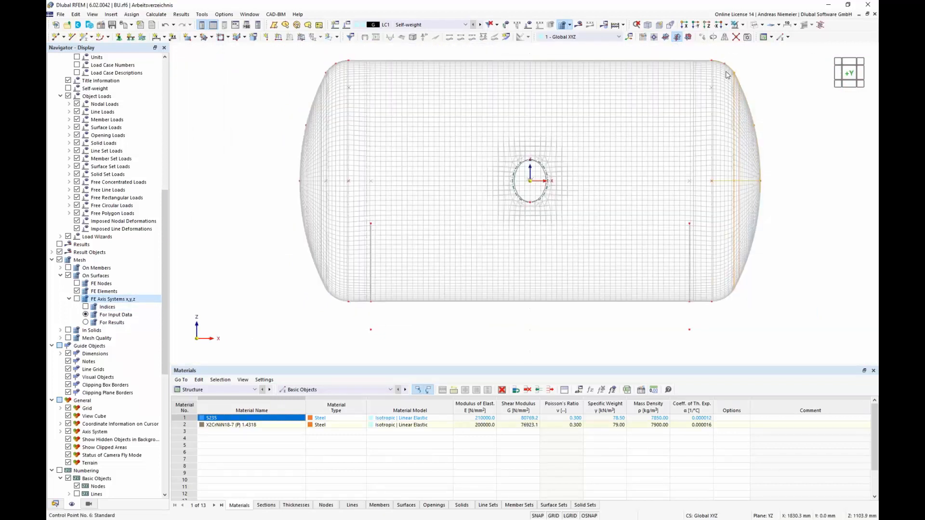
{"action": "right_click", "coordinate": [735, 86]}
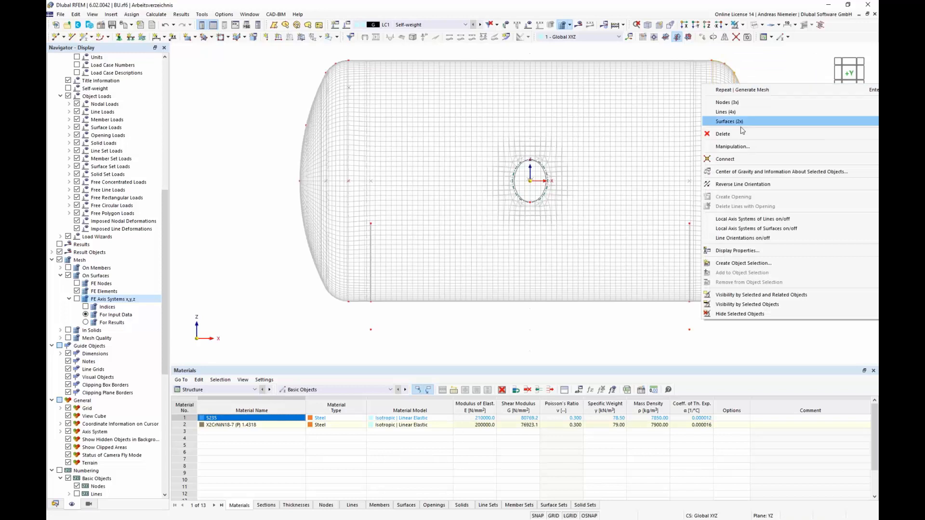
{"action": "mouse_move", "coordinate": [742, 131]}
{"action": "left_click", "coordinate": [631, 275]}
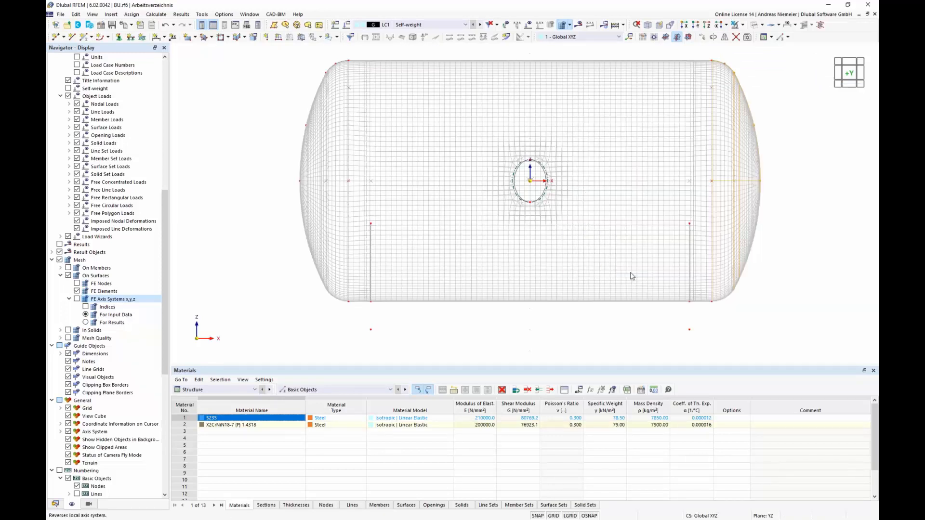
{"action": "left_click", "coordinate": [493, 306]}
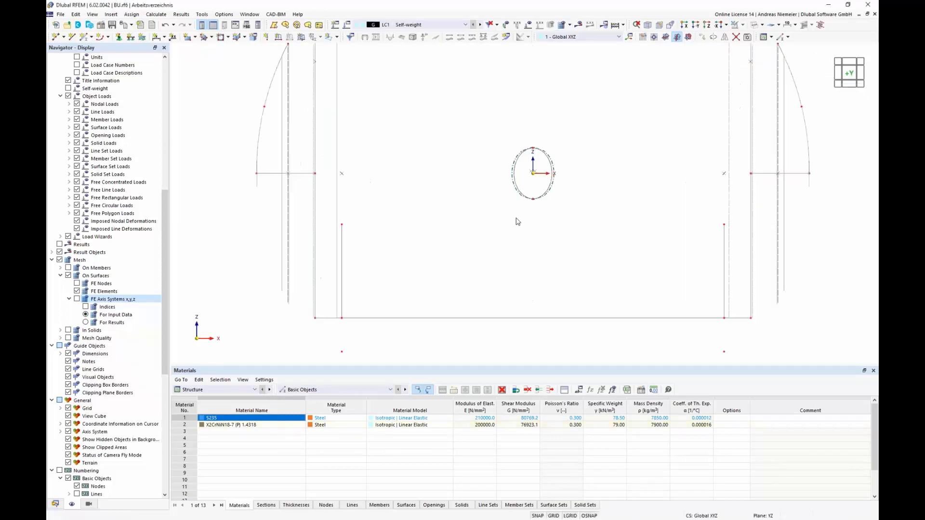
Step: Reverse the local axis system of the trimmed manhole surface
{"action": "scroll", "coordinate": [516, 222], "scroll_direction": "up", "scroll_amount": 2}
{"action": "middle_click_drag", "start_coordinate": [516, 221], "coordinate": [554, 242], "text": "ctrl"}
{"action": "scroll", "coordinate": [566, 197], "scroll_direction": "up", "scroll_amount": 8}
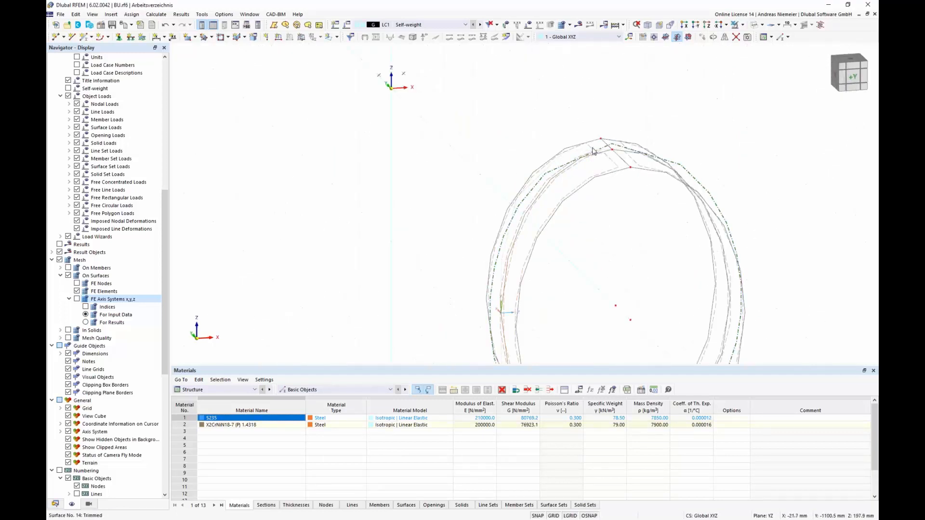
{"action": "right_click", "coordinate": [593, 151]}
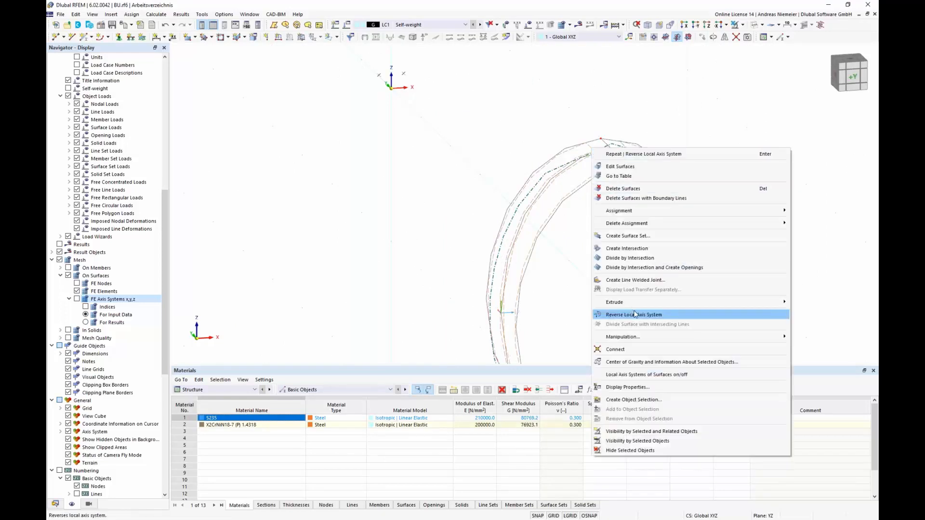
{"action": "left_click", "coordinate": [636, 314]}
{"action": "scroll", "coordinate": [626, 248], "scroll_direction": "down", "scroll_amount": 5}
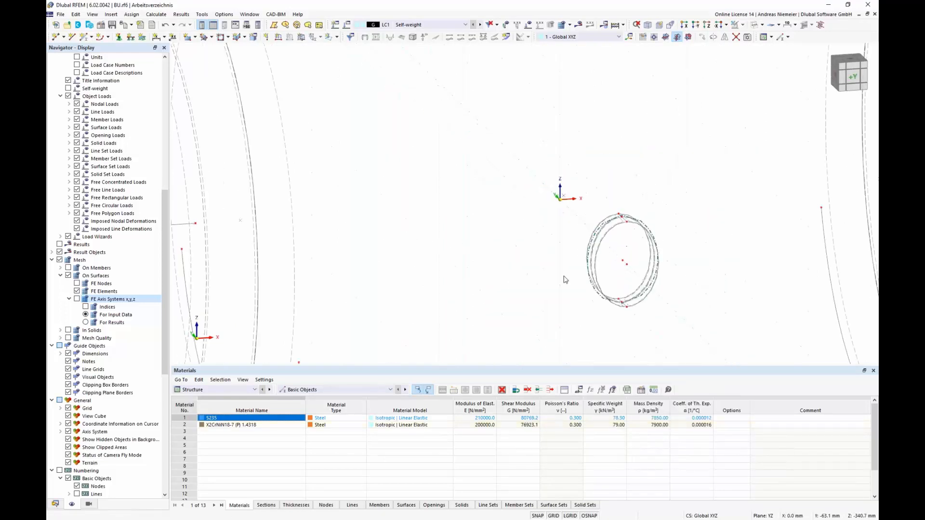
Step: Close the manhole's outer edge with a plane surface of standard stiffness, using thickness 1 - Vaulted Head
{"action": "middle_click_drag", "start_coordinate": [562, 277], "coordinate": [578, 156]}
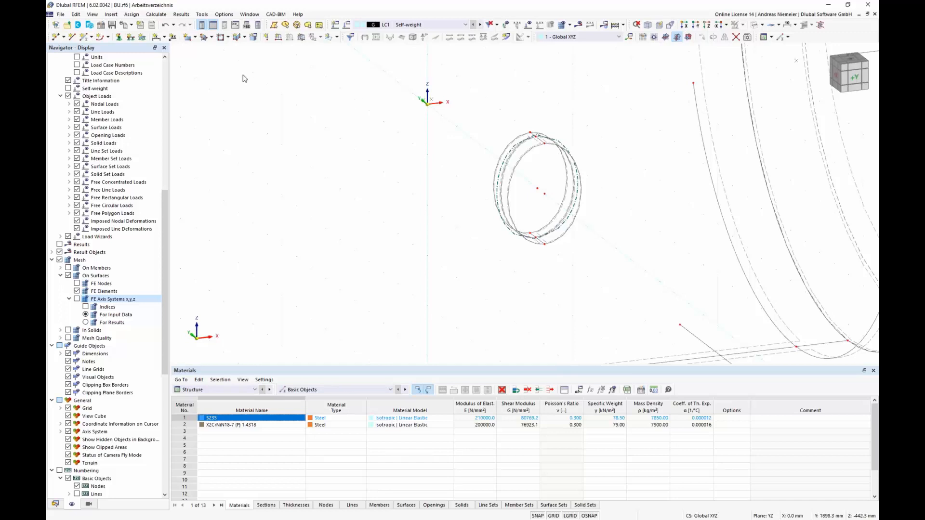
{"action": "left_click", "coordinate": [195, 37]}
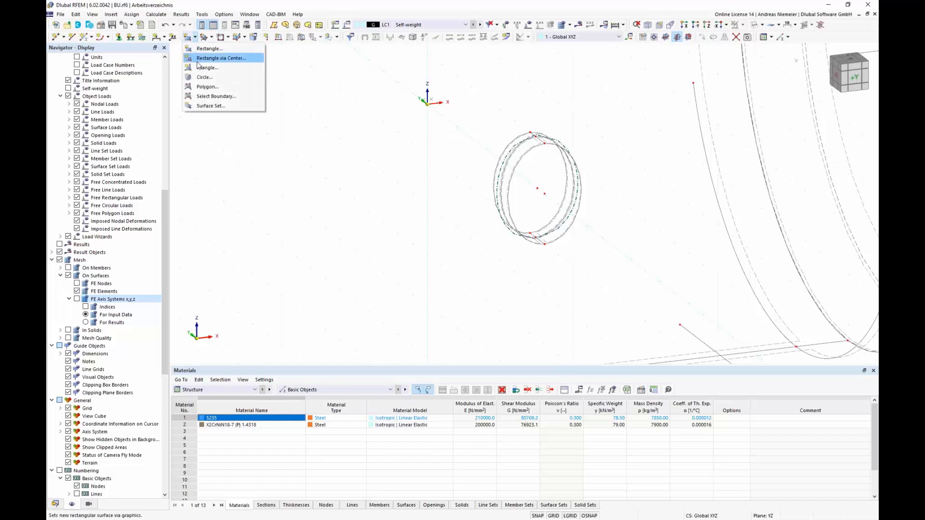
{"action": "left_click", "coordinate": [208, 96]}
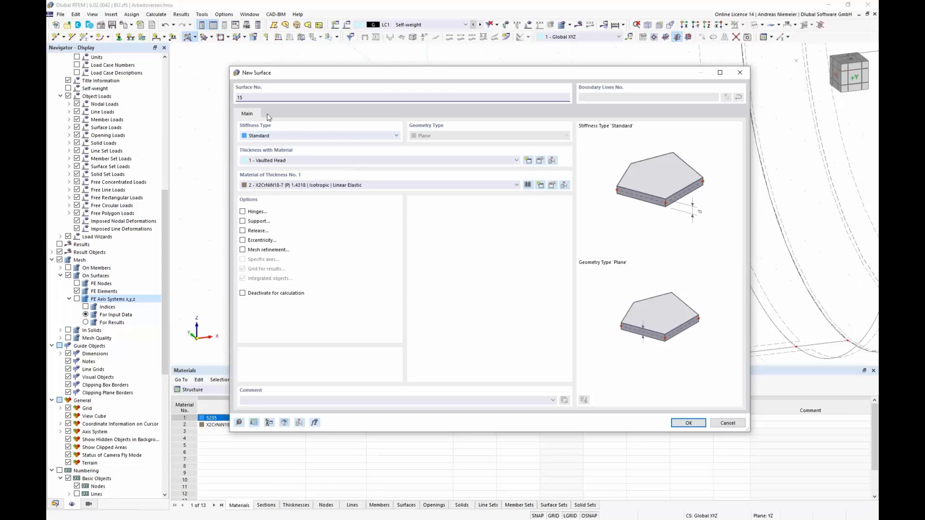
{"action": "left_click", "coordinate": [285, 137]}
{"action": "left_click", "coordinate": [285, 158]}
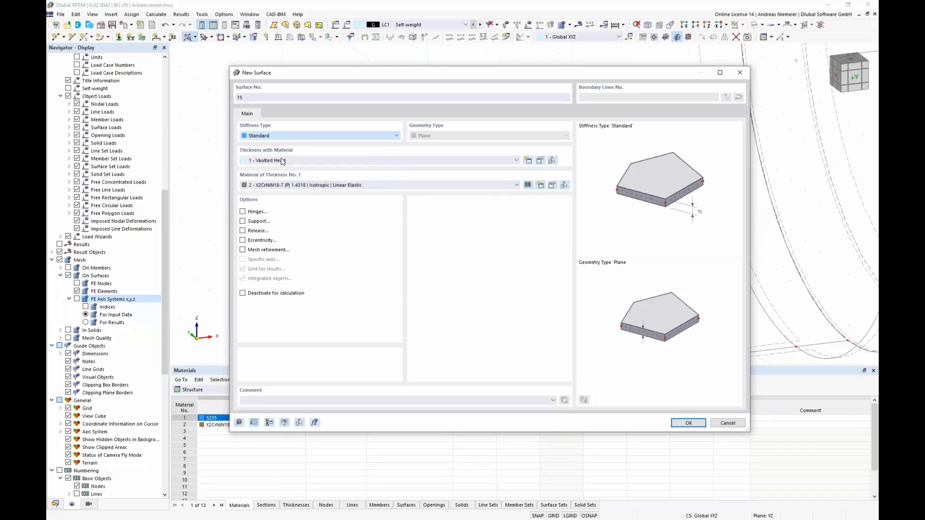
{"action": "left_click", "coordinate": [678, 423]}
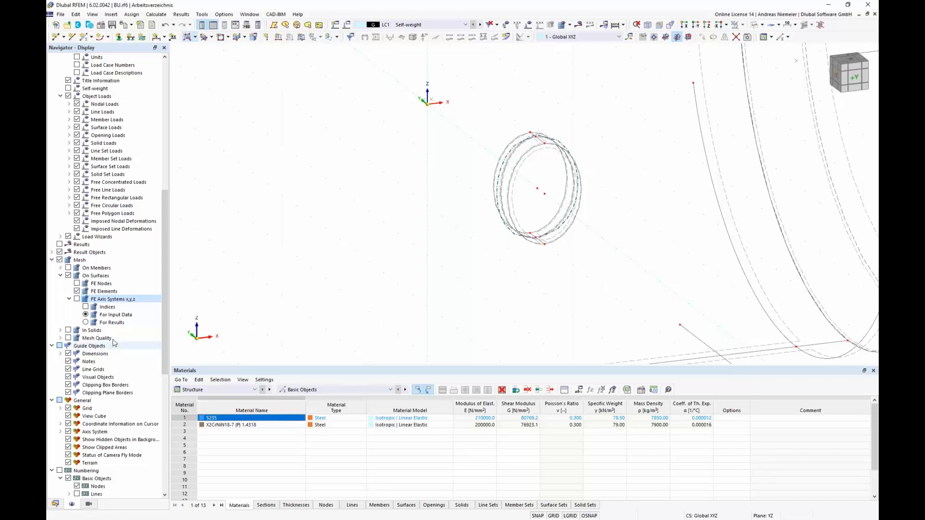
Step: Show the FE axis systems again, regenerate the mesh ignoring the identical-node warning, and view the vessel from +Y
{"action": "left_click", "coordinate": [78, 300]}
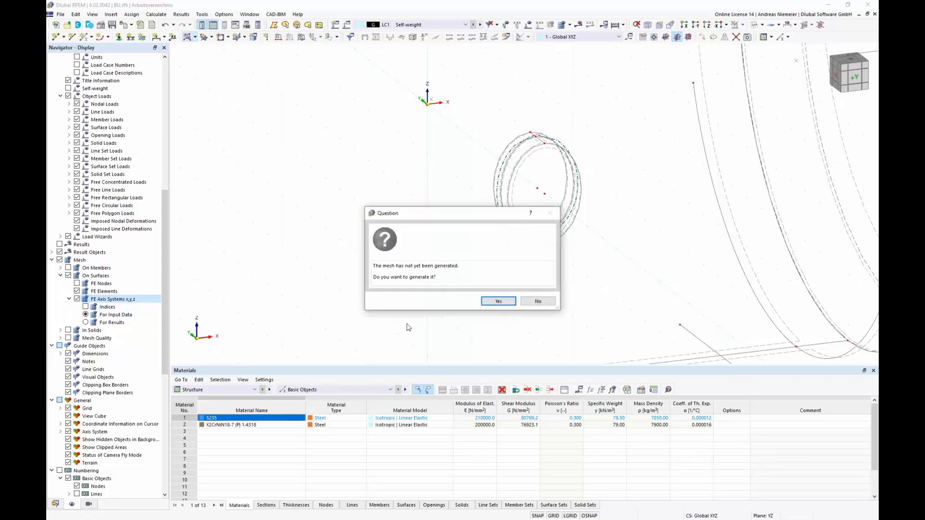
{"action": "left_click", "coordinate": [494, 301]}
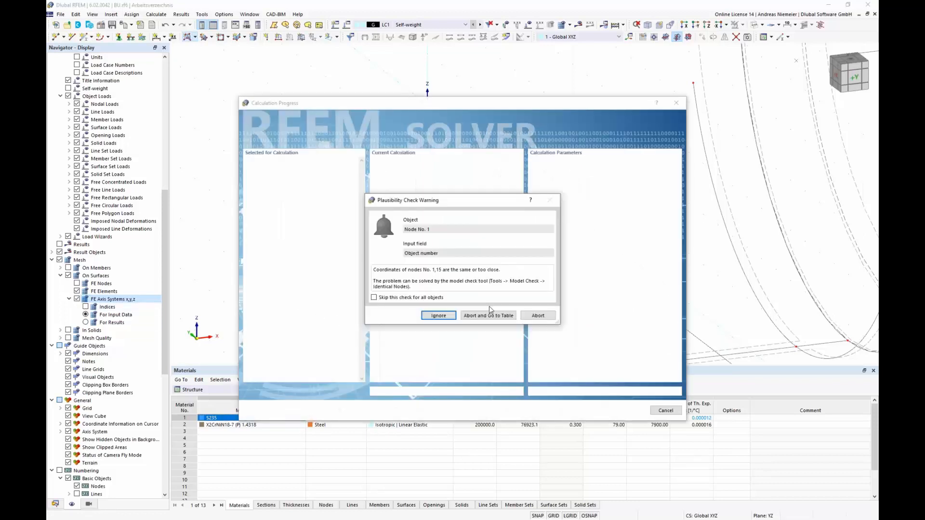
{"action": "left_click", "coordinate": [438, 315]}
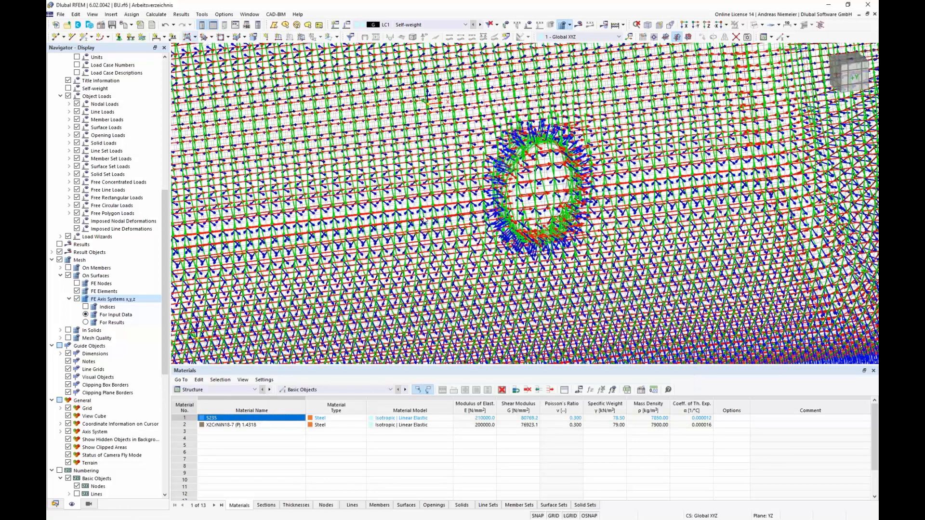
{"action": "scroll", "coordinate": [424, 220], "scroll_direction": "down", "scroll_amount": 5}
{"action": "left_click", "coordinate": [854, 77]}
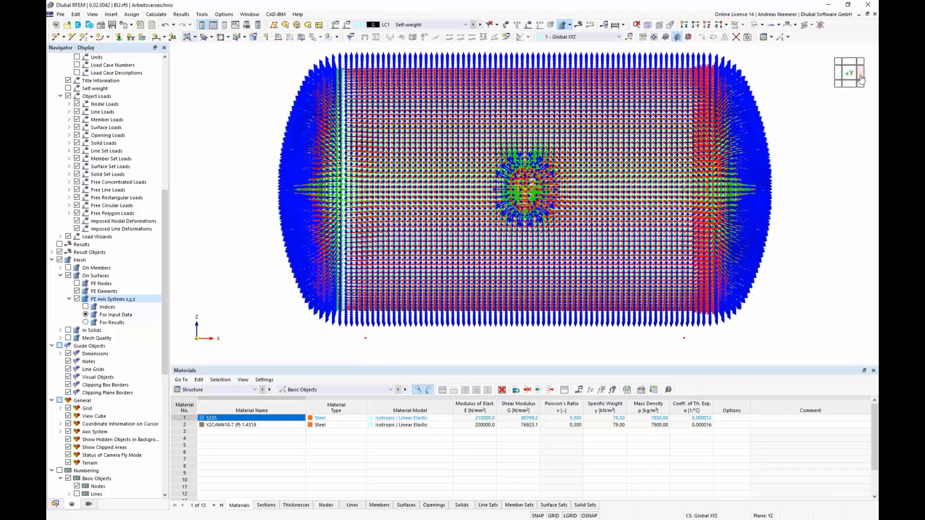
Step: Isolate the manhole surfaces and examine their FE axis directions from the side
{"action": "scroll", "coordinate": [455, 206], "scroll_direction": "down", "scroll_amount": 2}
{"action": "left_click_drag", "start_coordinate": [444, 80], "coordinate": [554, 320]}
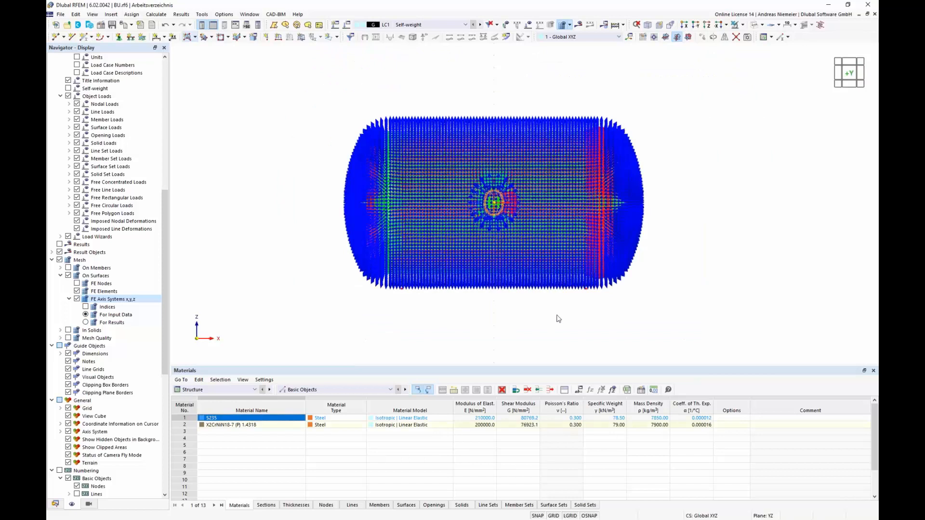
{"action": "left_click", "coordinate": [743, 25]}
{"action": "left_click", "coordinate": [758, 46]}
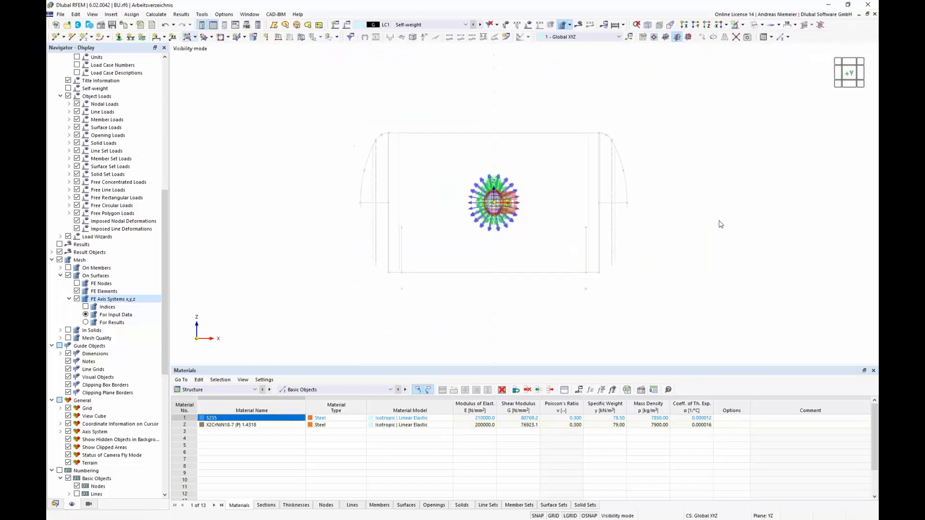
{"action": "scroll", "coordinate": [721, 225], "scroll_direction": "up", "scroll_amount": 1}
{"action": "middle_click_drag", "start_coordinate": [710, 227], "coordinate": [482, 198]}
{"action": "scroll", "coordinate": [482, 197], "scroll_direction": "up", "scroll_amount": 2}
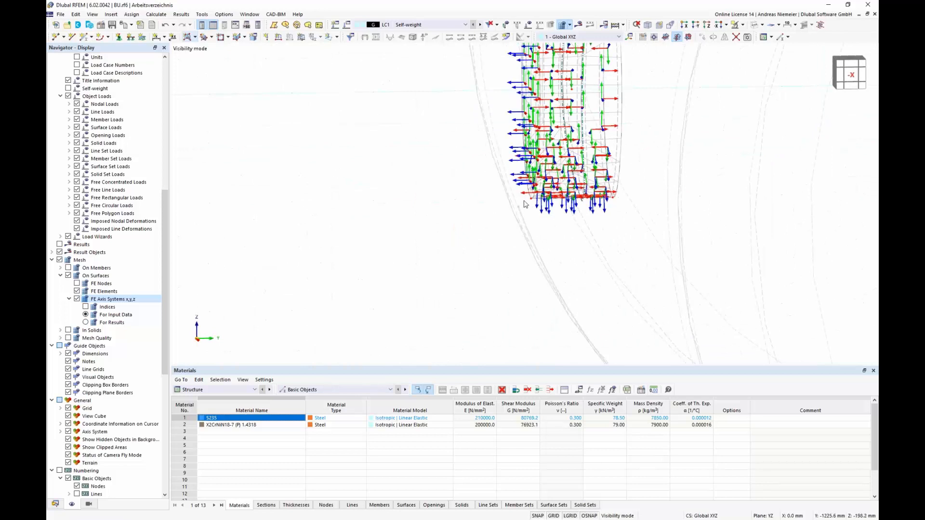
{"action": "scroll", "coordinate": [526, 203], "scroll_direction": "down", "scroll_amount": 2}
{"action": "scroll", "coordinate": [441, 224], "scroll_direction": "down", "scroll_amount": 3}
{"action": "middle_click_drag", "start_coordinate": [350, 224], "coordinate": [337, 244], "text": "ctrl"}
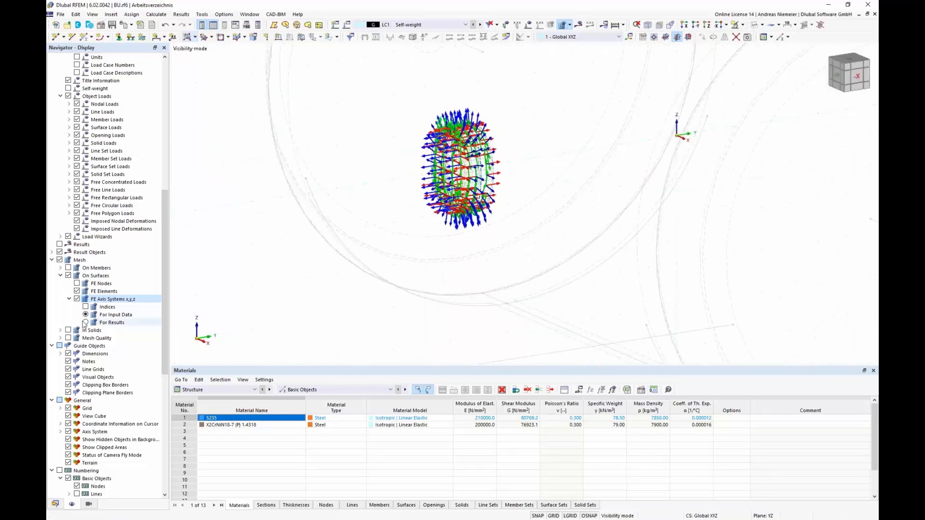
Step: Hide the FE axis systems and cancel the visibility mode to show the whole meshed vessel
{"action": "left_click", "coordinate": [76, 299]}
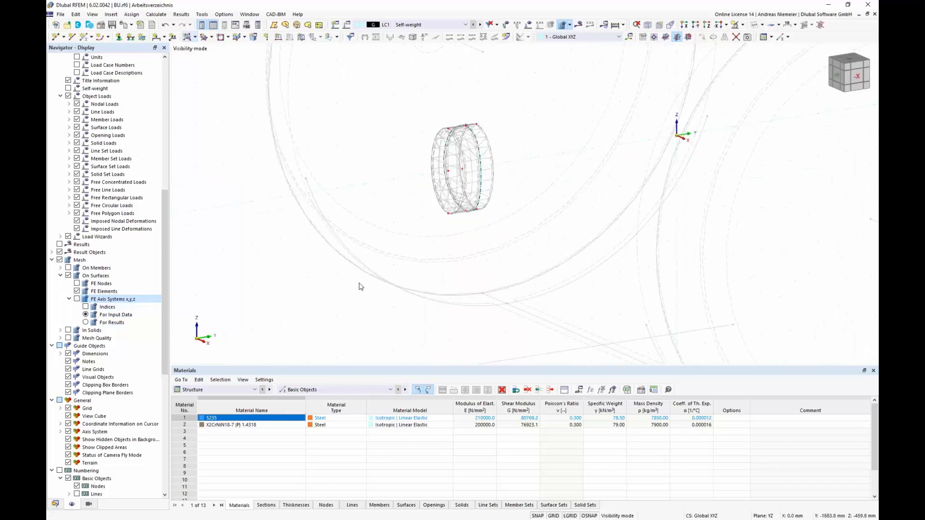
{"action": "scroll", "coordinate": [360, 285], "scroll_direction": "down", "scroll_amount": 3}
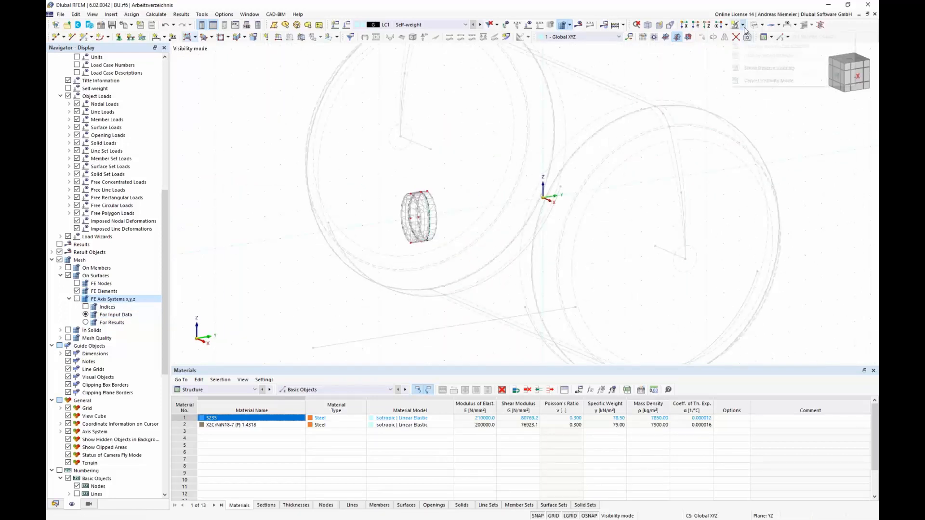
{"action": "left_click", "coordinate": [747, 38]}
{"action": "left_click", "coordinate": [748, 83]}
{"action": "scroll", "coordinate": [429, 222], "scroll_direction": "down", "scroll_amount": 3}
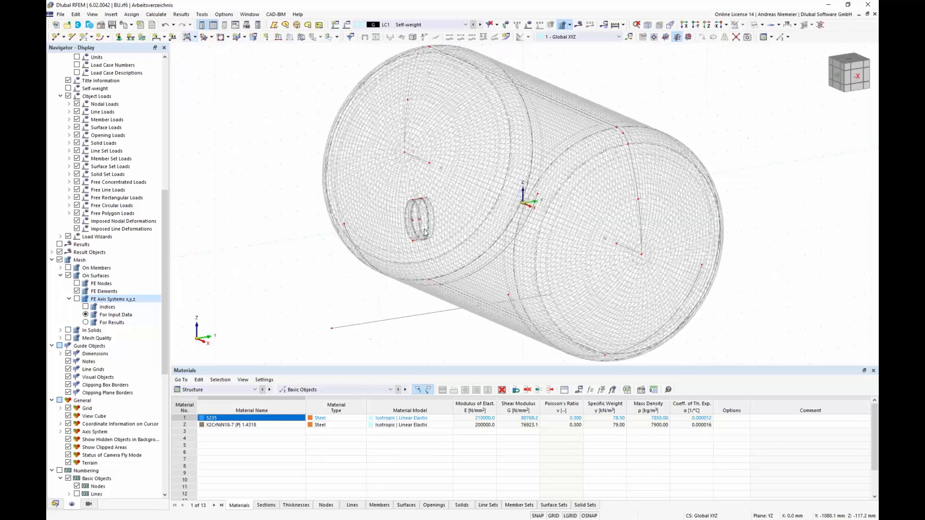
{"action": "middle_click_drag", "start_coordinate": [341, 278], "coordinate": [499, 273], "text": "ctrl"}
{"action": "scroll", "coordinate": [470, 313], "scroll_direction": "up", "scroll_amount": 3}
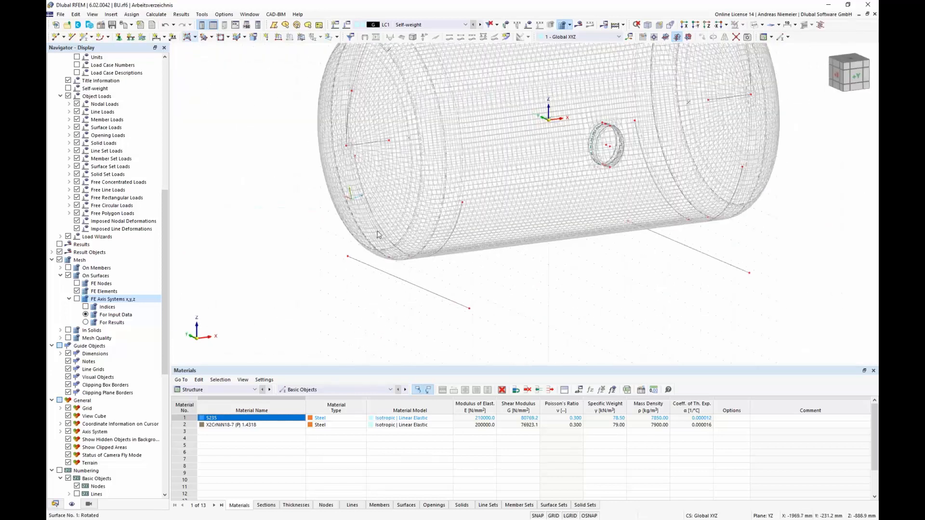
Step: Start a new beam member on the two arc lines of the left saddle with section U 200, DIN 1026-1:2009-09, in S235
{"action": "right_click", "coordinate": [446, 246]}
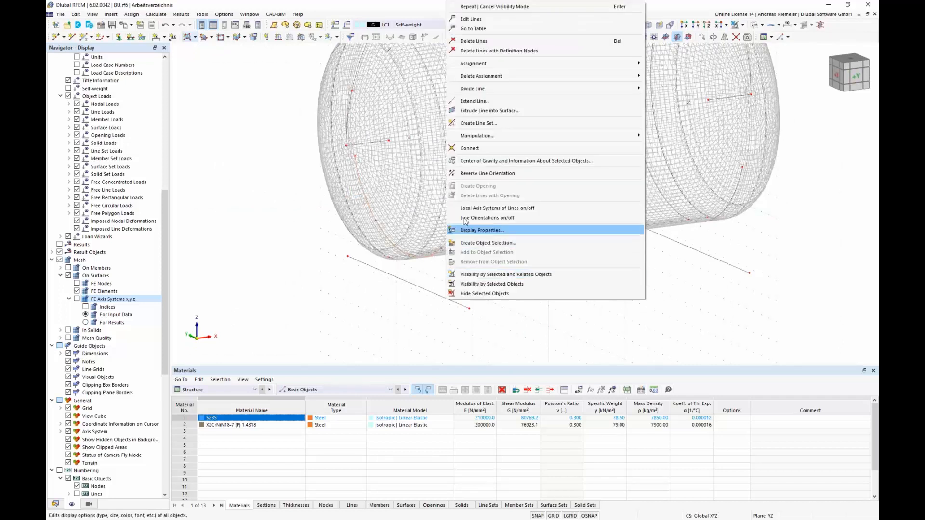
{"action": "left_click", "coordinate": [503, 26]}
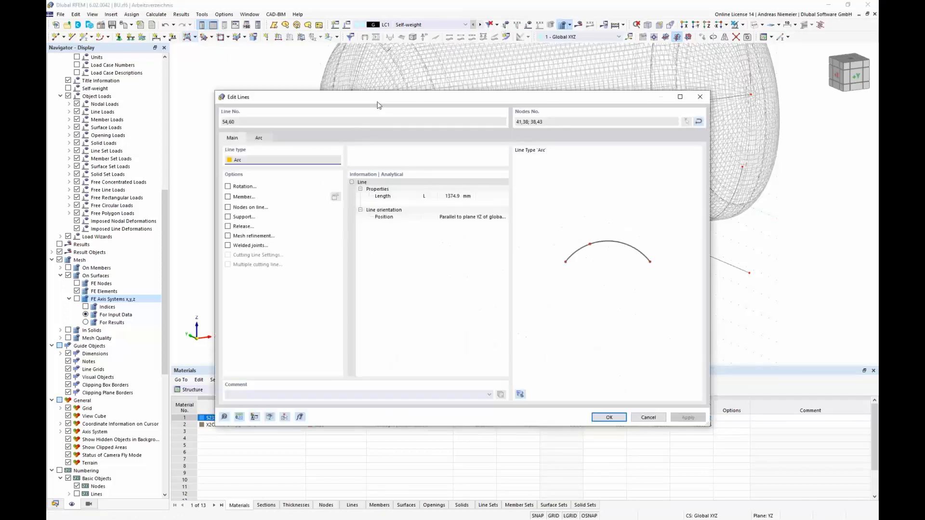
{"action": "left_click_drag", "start_coordinate": [445, 98], "coordinate": [718, 70]}
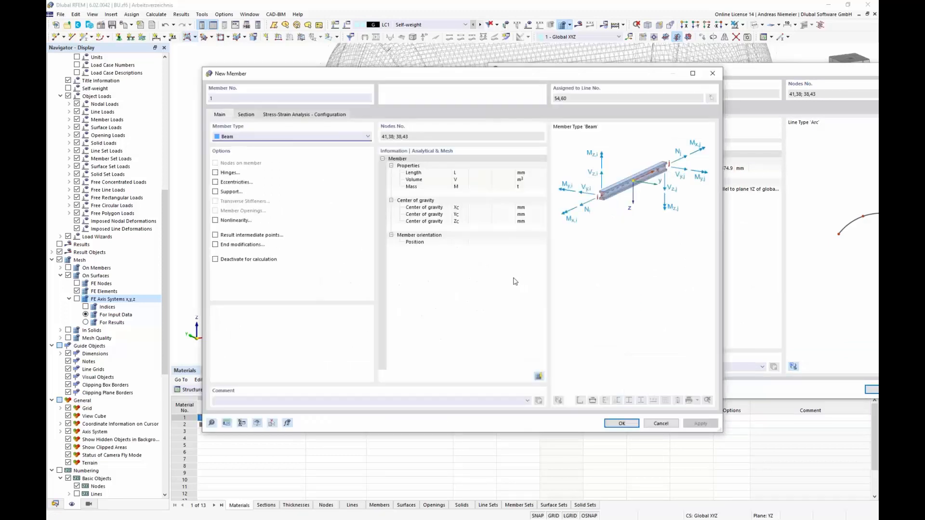
{"action": "left_click", "coordinate": [249, 116]}
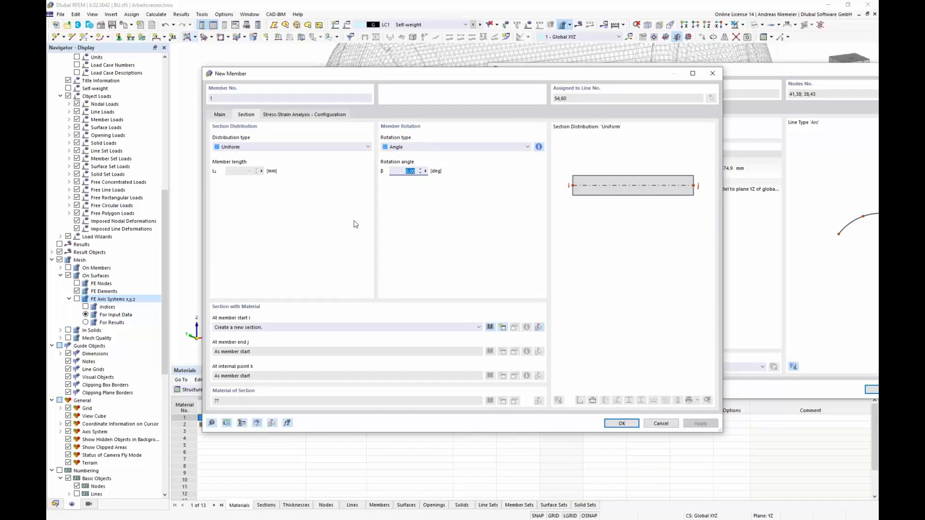
{"action": "left_click", "coordinate": [490, 328]}
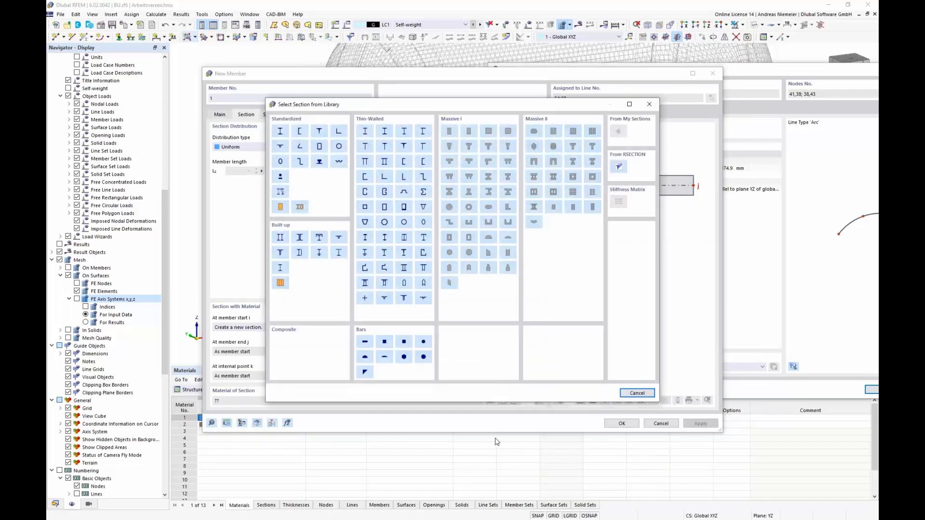
{"action": "left_click", "coordinate": [300, 132]}
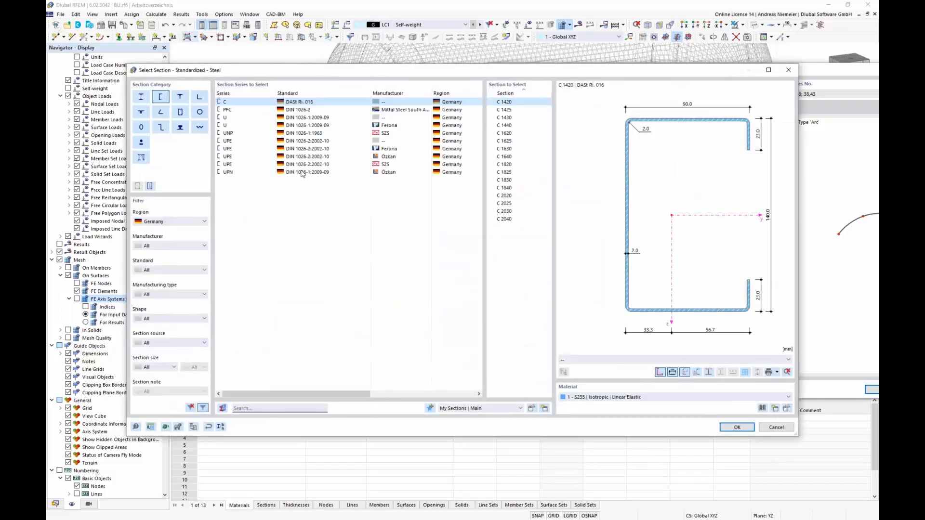
{"action": "left_click", "coordinate": [290, 117]}
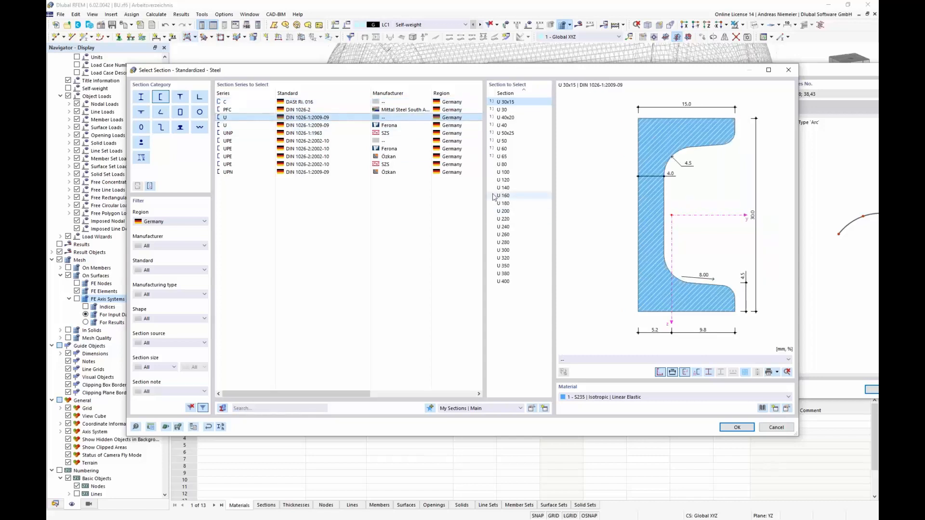
{"action": "left_click", "coordinate": [504, 211]}
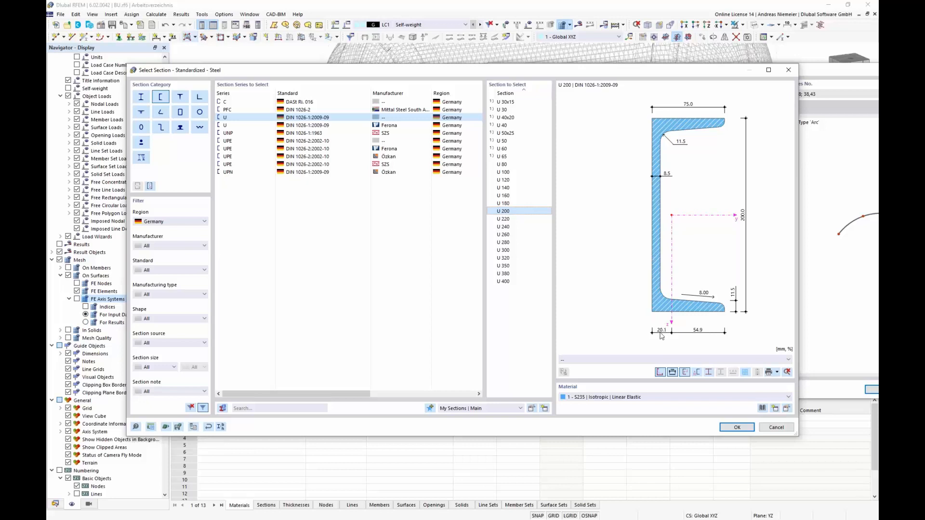
{"action": "left_click", "coordinate": [735, 428]}
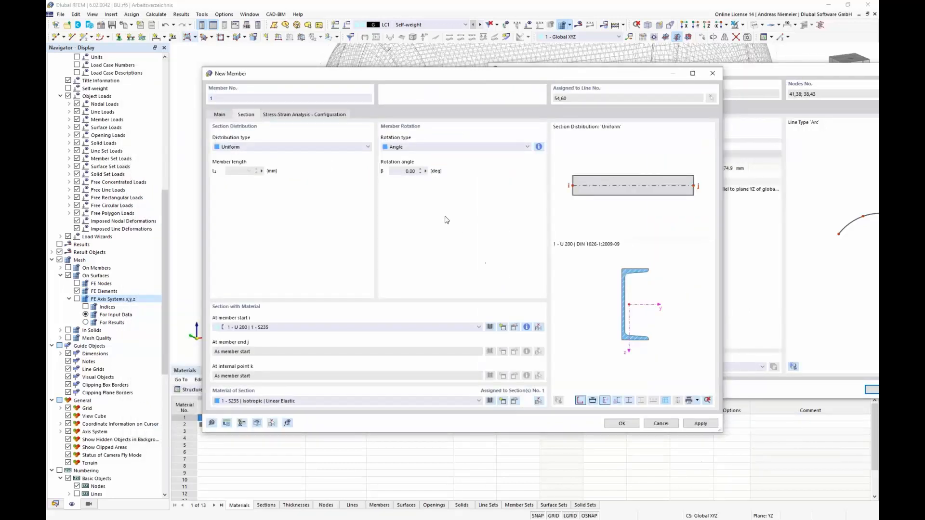
Step: Set the saddle arc member's rotation angle to 90° and check the section orientation in the preview
{"action": "left_click", "coordinate": [408, 171]}
{"action": "scroll", "coordinate": [623, 319], "scroll_direction": "up", "scroll_amount": 2}
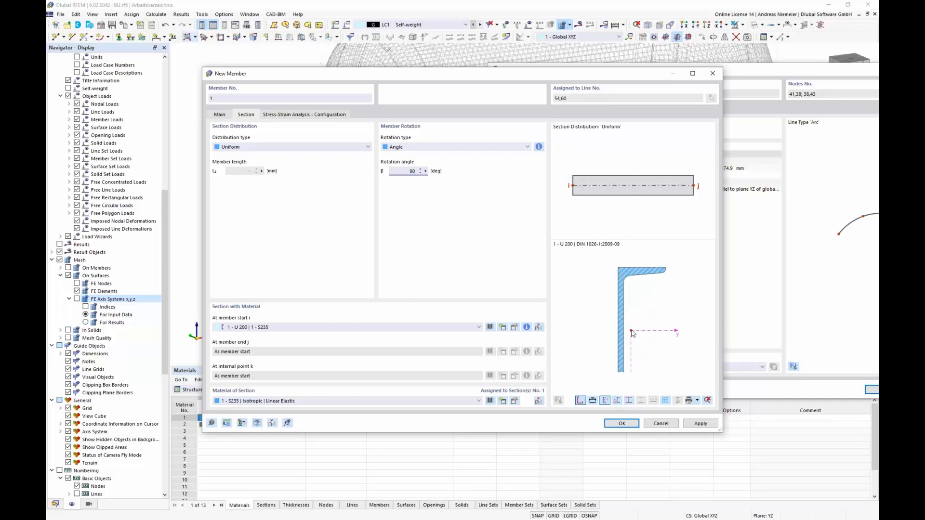
{"action": "scroll", "coordinate": [633, 336], "scroll_direction": "down", "scroll_amount": 3}
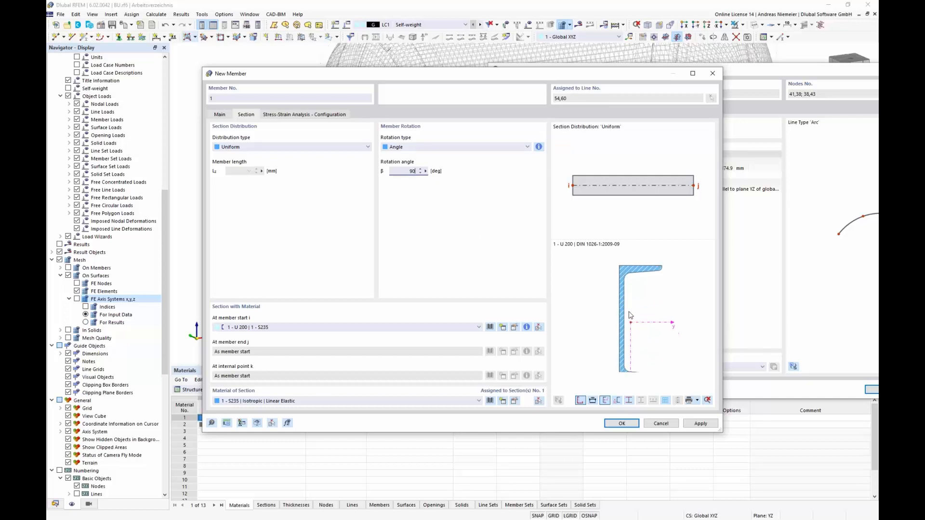
Step: Enable eccentricities for the arc member and create one at its start, relative to section with left-middle alignment
{"action": "left_click", "coordinate": [221, 116]}
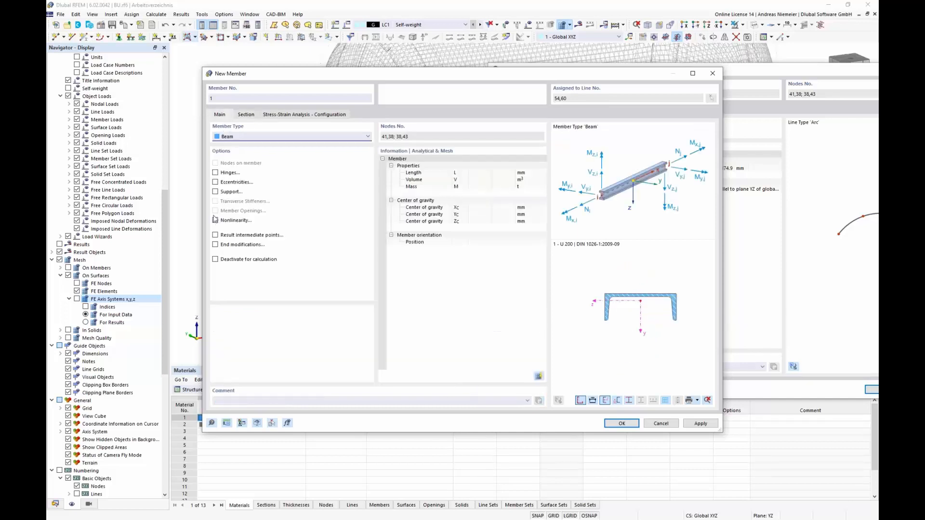
{"action": "left_click", "coordinate": [215, 182]}
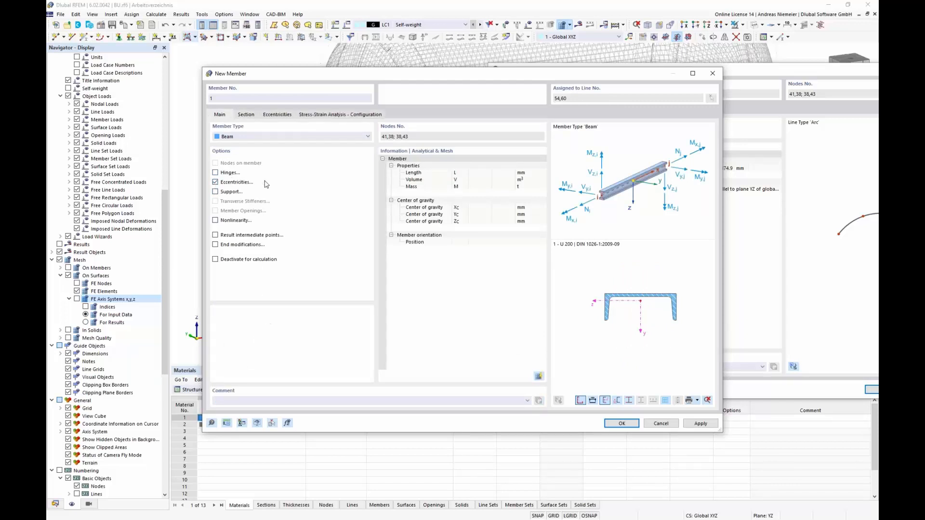
{"action": "left_click", "coordinate": [278, 116]}
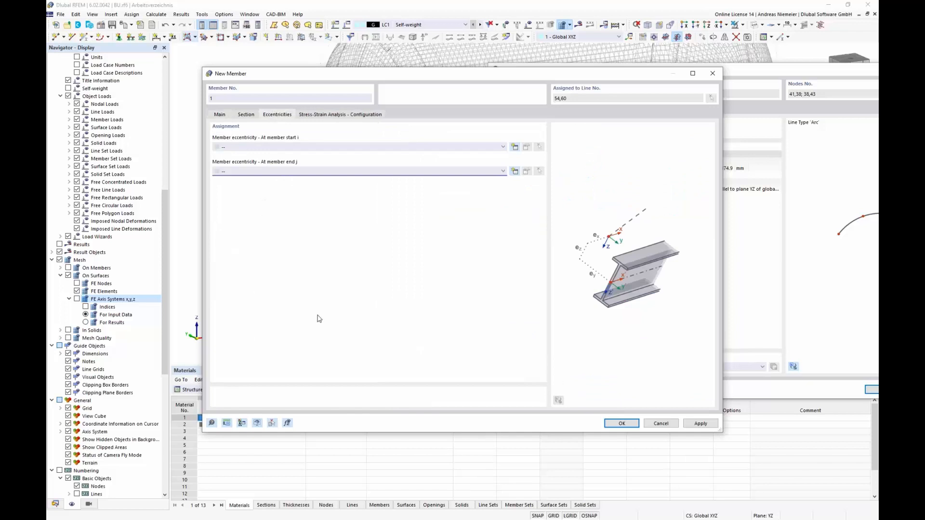
{"action": "left_click", "coordinate": [514, 147]}
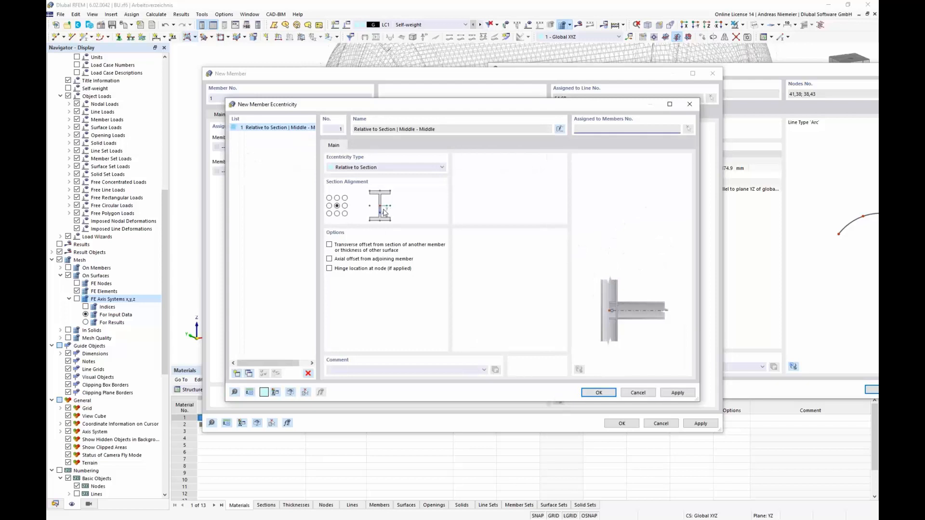
{"action": "left_click", "coordinate": [329, 206]}
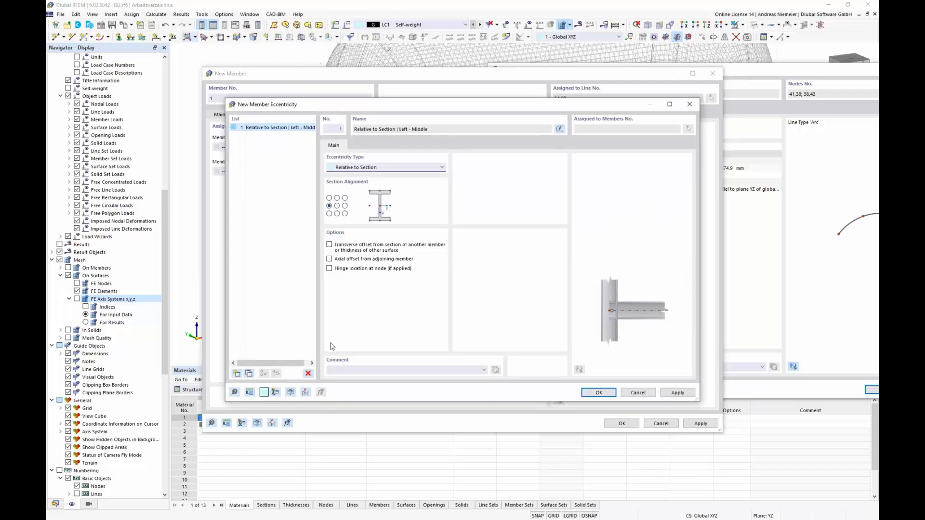
Step: Add a transverse offset from the thickness of surface No. 7, the vessel shell, with bottom axis offset to the eccentricity
{"action": "left_click", "coordinate": [346, 249]}
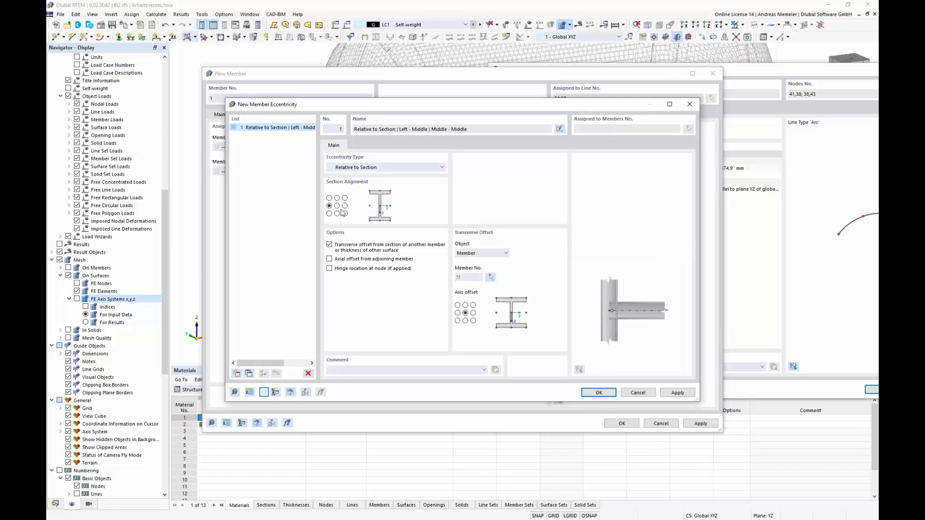
{"action": "left_click", "coordinate": [490, 255]}
{"action": "left_click", "coordinate": [484, 268]}
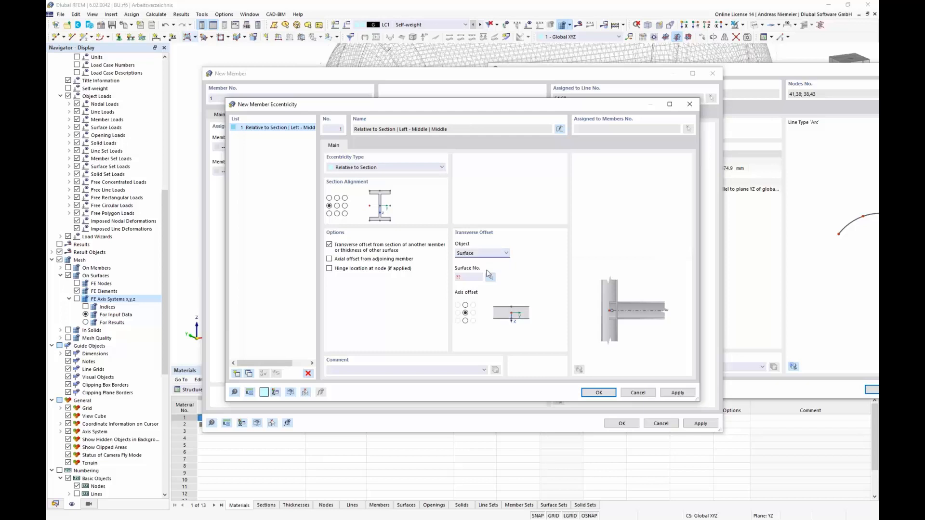
{"action": "left_click", "coordinate": [490, 278]}
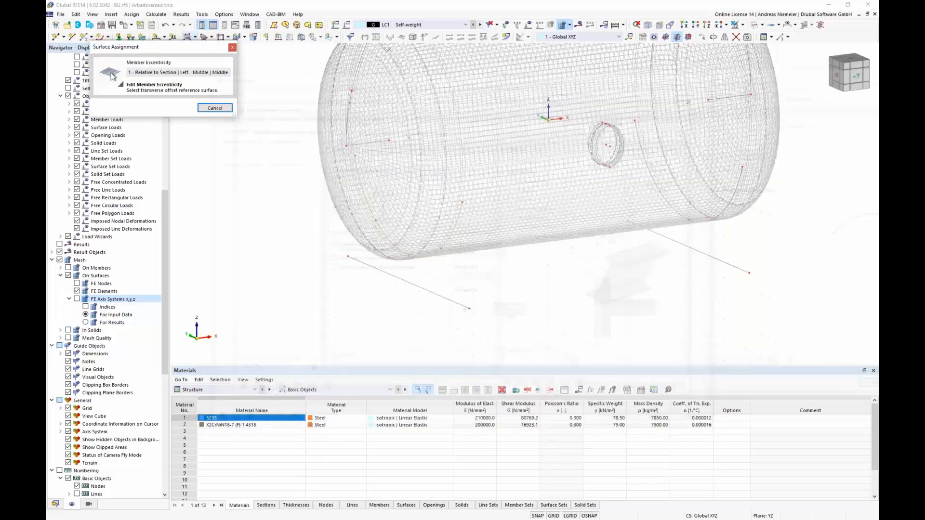
{"action": "left_click", "coordinate": [462, 202]}
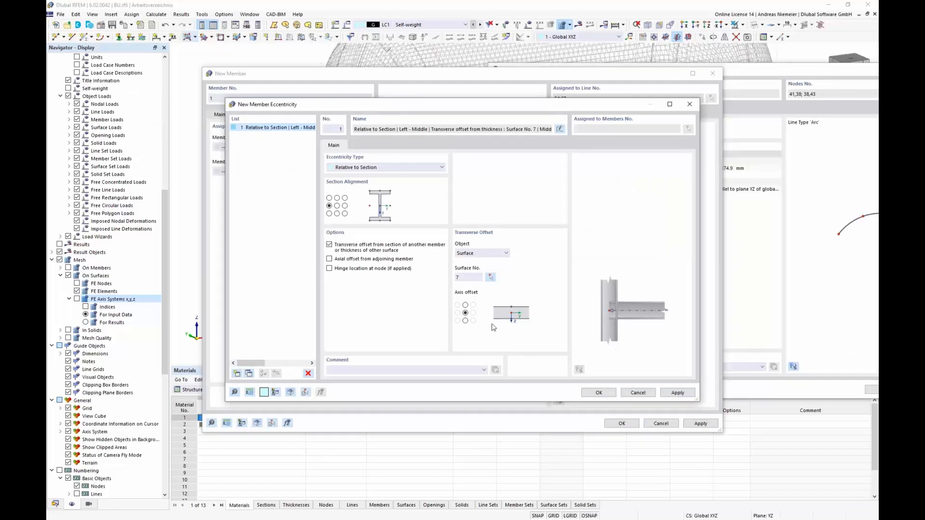
{"action": "left_click", "coordinate": [465, 321]}
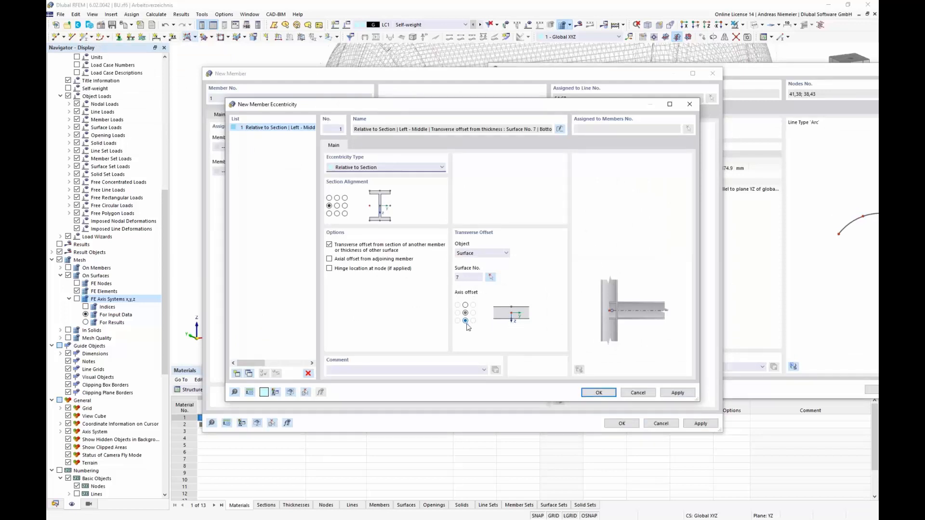
{"action": "left_click", "coordinate": [598, 392]}
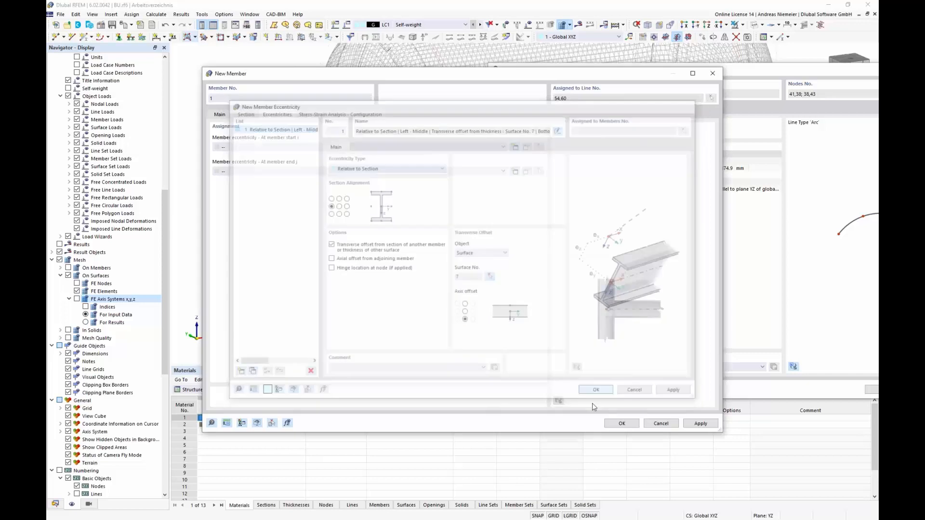
Step: Assign the same eccentricity to the member end and create the arc members, accepting deletion of the mesh
{"action": "left_click", "coordinate": [320, 172]}
{"action": "left_click", "coordinate": [318, 179]}
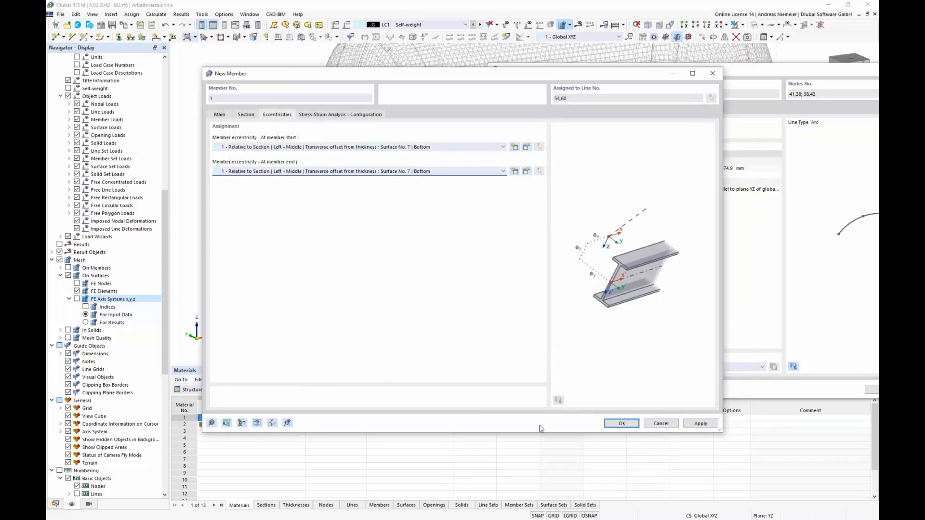
{"action": "left_click", "coordinate": [621, 423]}
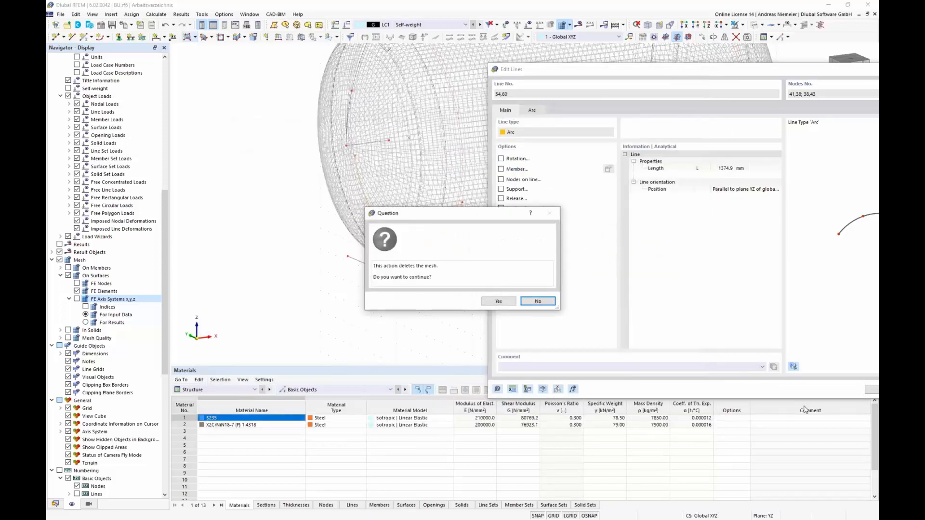
{"action": "left_click", "coordinate": [499, 302]}
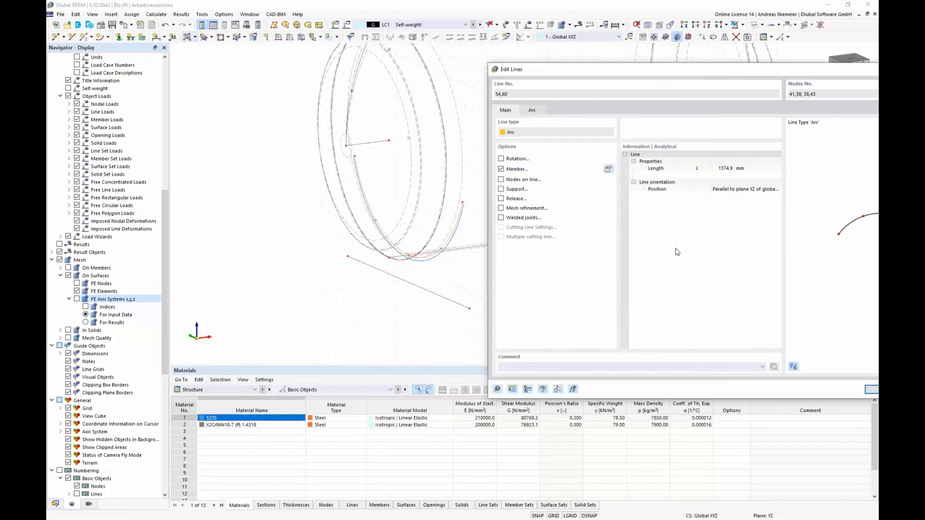
{"action": "left_click_drag", "start_coordinate": [717, 75], "coordinate": [559, 60]}
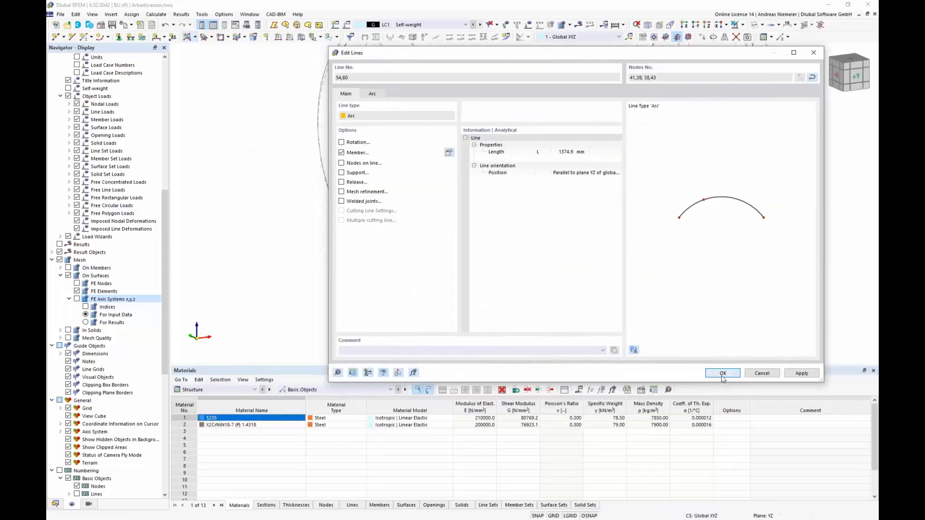
{"action": "left_click", "coordinate": [721, 373]}
Step: Examine the saddle arc members' orientation against the vessel shell in the solid display, returning to the wireframe display
{"action": "scroll", "coordinate": [486, 193], "scroll_direction": "up", "scroll_amount": 5}
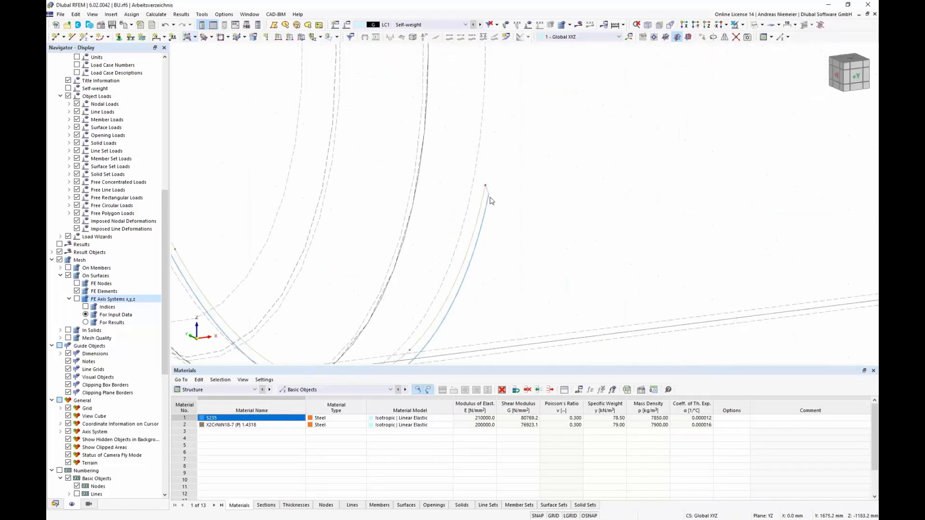
{"action": "scroll", "coordinate": [486, 195], "scroll_direction": "down", "scroll_amount": 6}
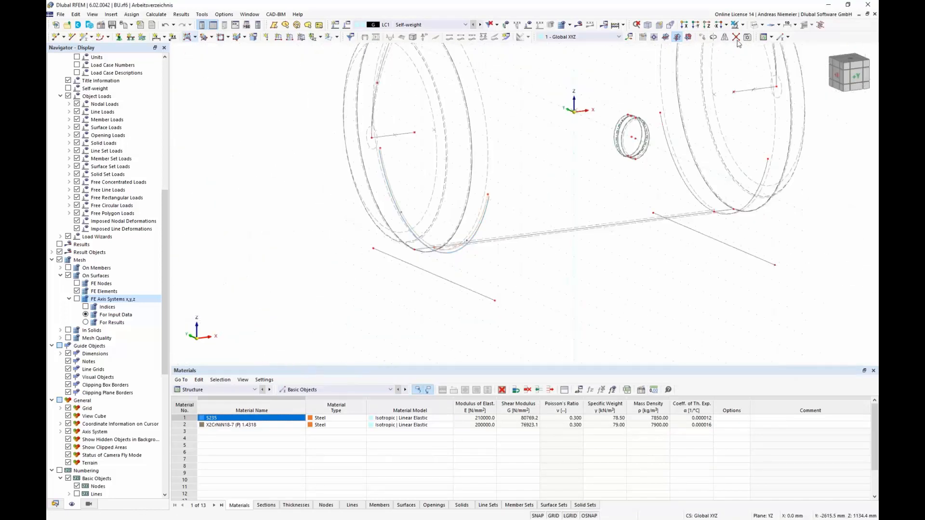
{"action": "left_click", "coordinate": [755, 25]}
{"action": "middle_click_drag", "start_coordinate": [700, 144], "coordinate": [399, 281], "text": "ctrl"}
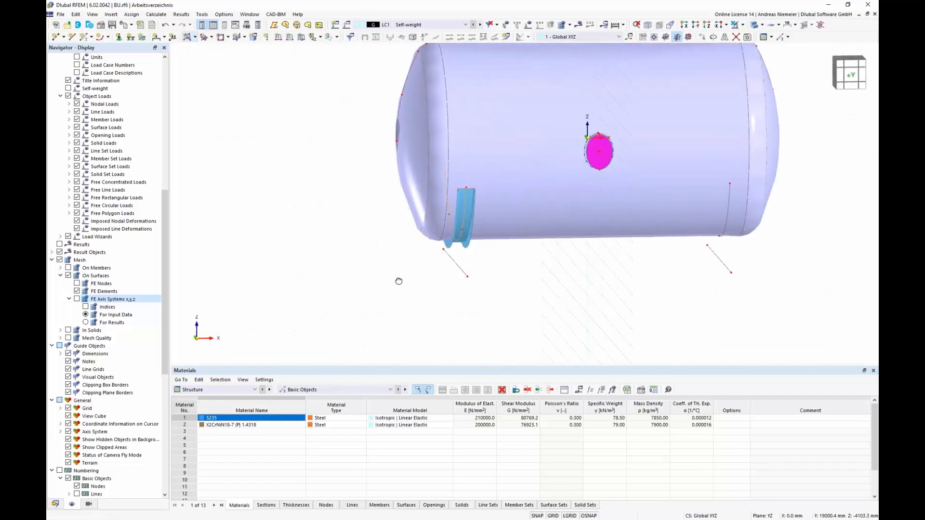
{"action": "scroll", "coordinate": [505, 235], "scroll_direction": "up", "scroll_amount": 2}
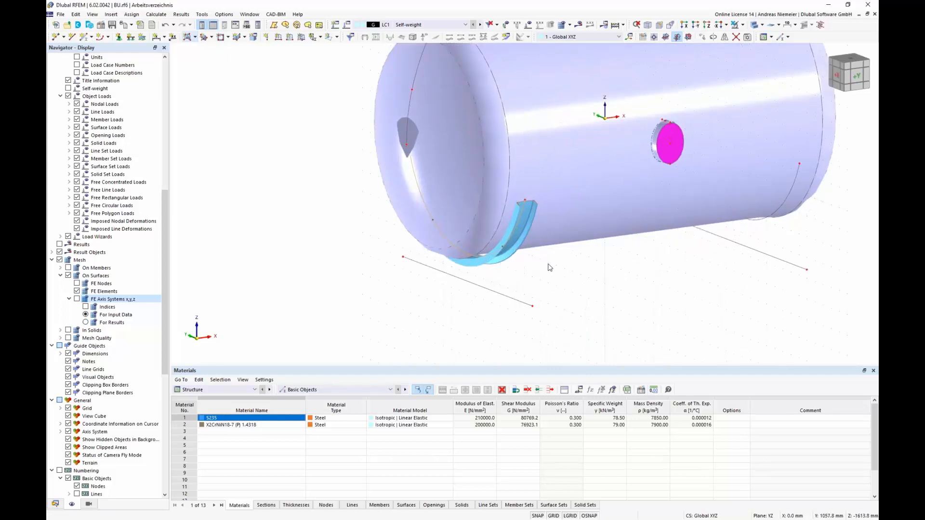
{"action": "left_click", "coordinate": [762, 26]}
{"action": "left_click", "coordinate": [766, 36]}
{"action": "middle_click_drag", "start_coordinate": [523, 288], "coordinate": [486, 220]}
{"action": "scroll", "coordinate": [487, 222], "scroll_direction": "down", "scroll_amount": 1}
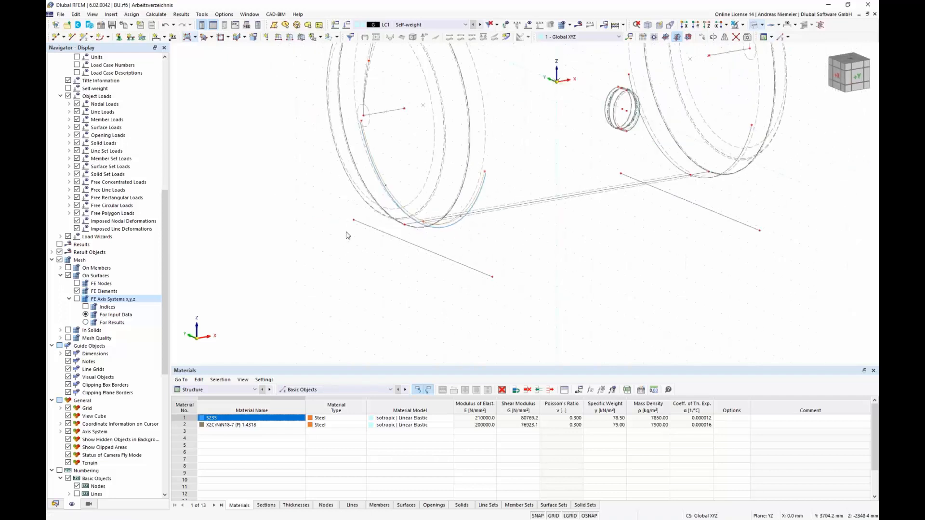
Step: Create a beam member on the straight base line below the left saddle, using section U 200 rotated by -90°
{"action": "double_click", "coordinate": [443, 259]}
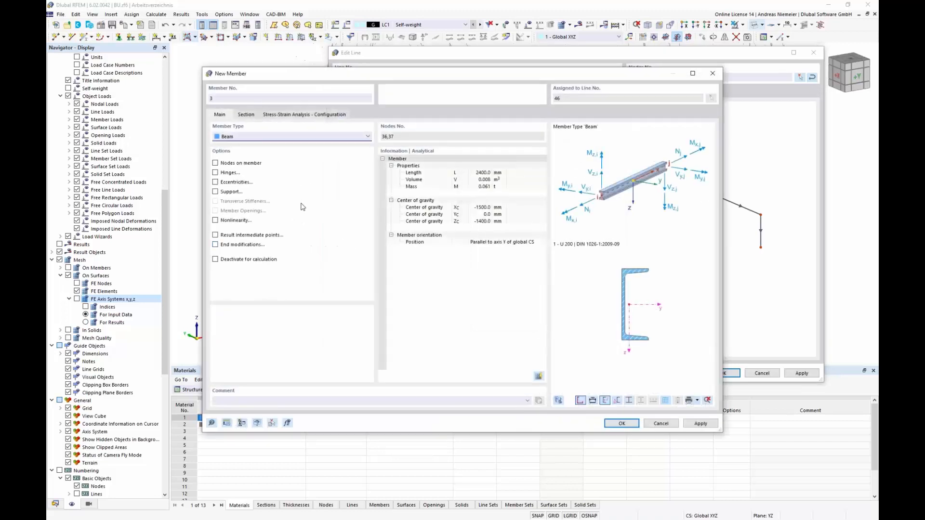
{"action": "left_click", "coordinate": [246, 116]}
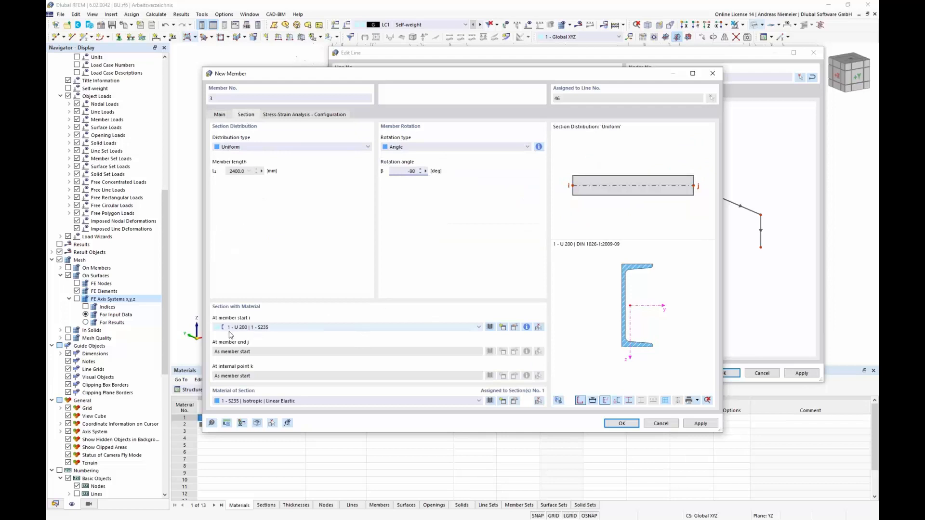
{"action": "left_click", "coordinate": [622, 423]}
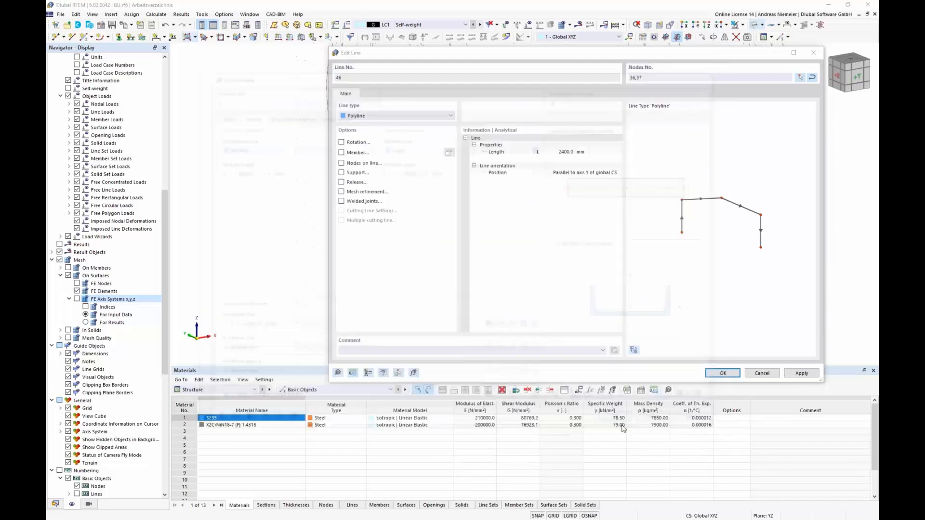
{"action": "key", "text": "Return"}
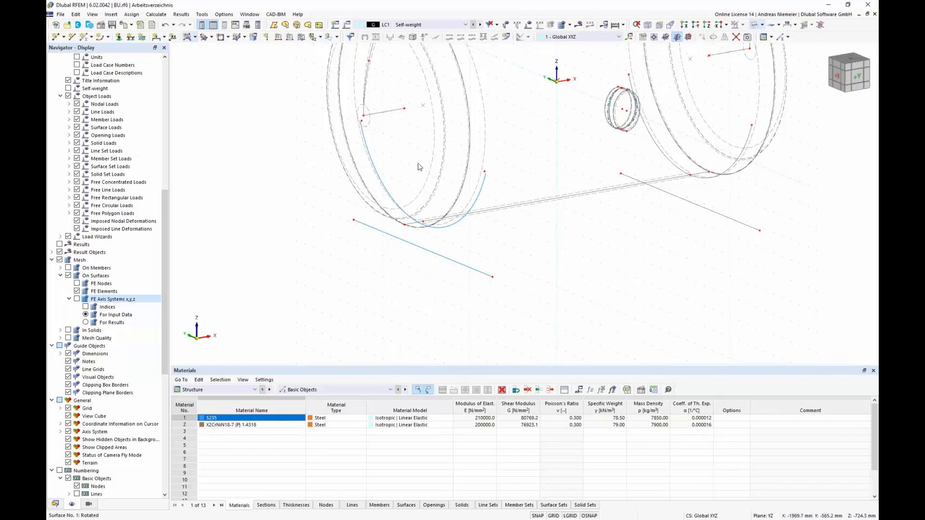
Step: Bring up the member display settings and the choice of wireframe, solid or transparent model display
{"action": "scroll", "coordinate": [120, 257], "scroll_direction": "up", "scroll_amount": 10}
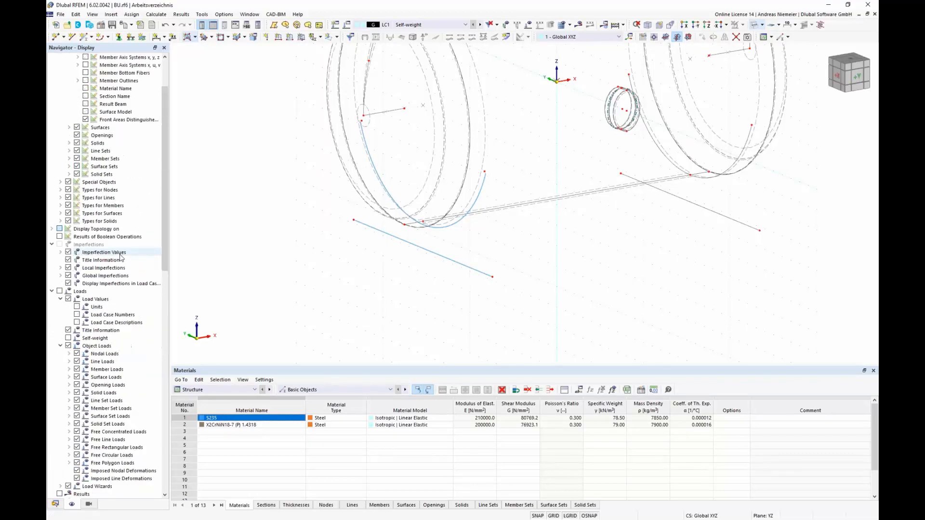
{"action": "scroll", "coordinate": [121, 257], "scroll_direction": "up", "scroll_amount": 3}
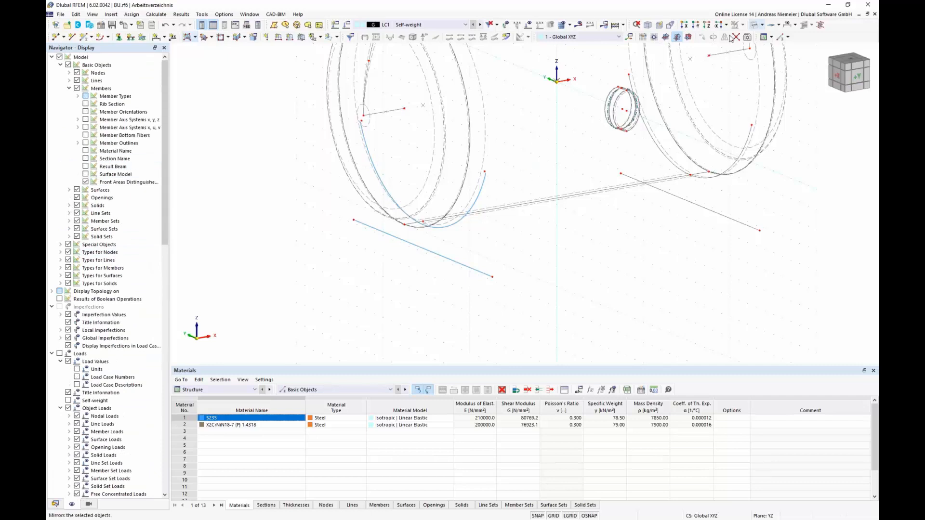
{"action": "left_click", "coordinate": [761, 25]}
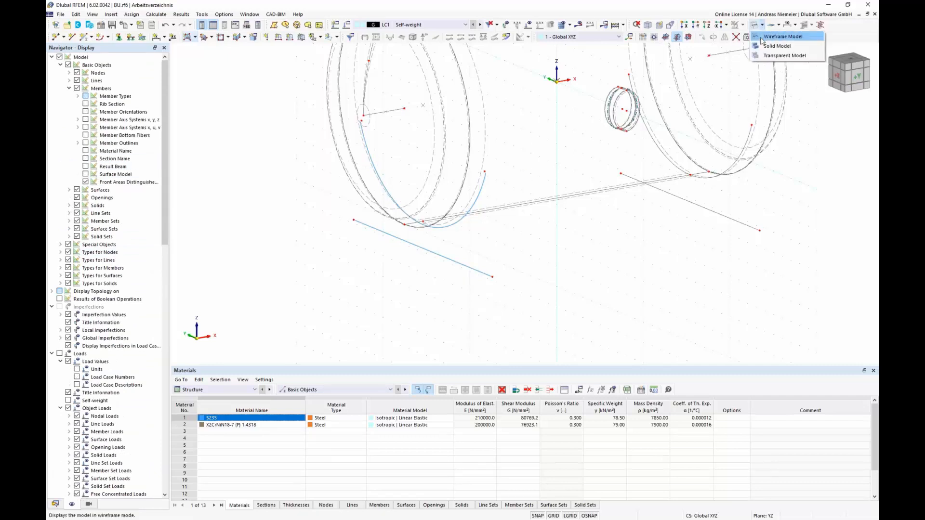
Step: Display the model as wireframe and show the member outlines
{"action": "left_click", "coordinate": [762, 39]}
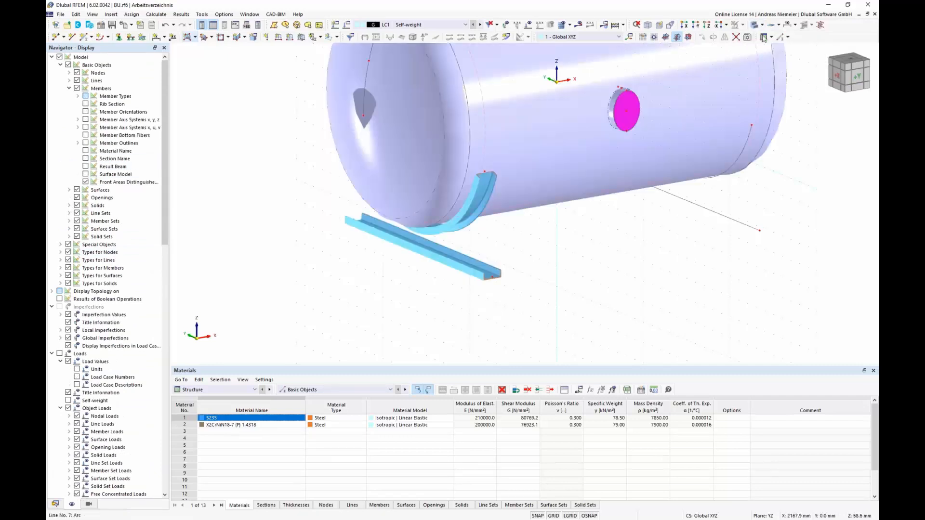
{"action": "left_click", "coordinate": [761, 25]}
{"action": "left_click", "coordinate": [765, 34]}
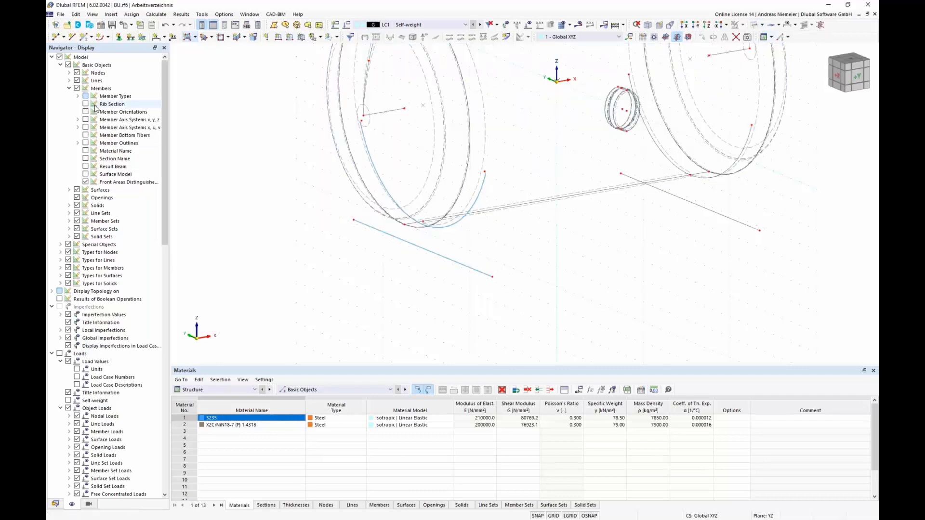
{"action": "left_click", "coordinate": [86, 143]}
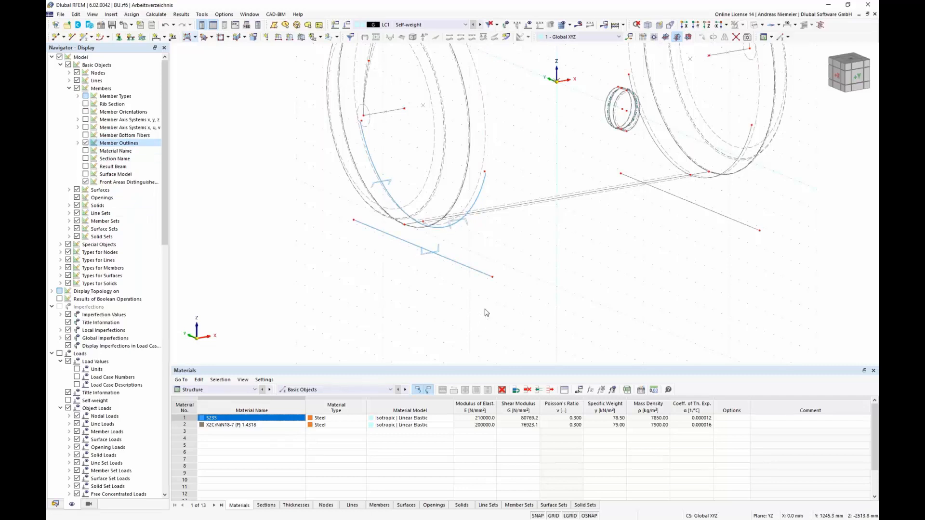
Step: Define a new beam member with the EN 10219-2 rectangular hollow section RHS 180x60x6 from ALUKÖNIGSTAHL
{"action": "middle_click_drag", "start_coordinate": [401, 298], "coordinate": [381, 280]}
{"action": "scroll", "coordinate": [381, 279], "scroll_direction": "up", "scroll_amount": 2}
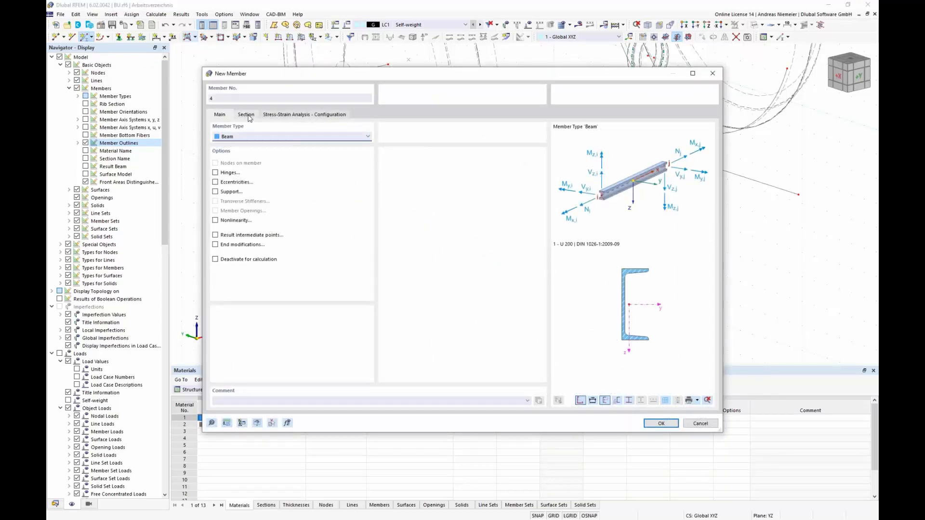
{"action": "left_click", "coordinate": [247, 115]}
{"action": "left_click", "coordinate": [490, 325]}
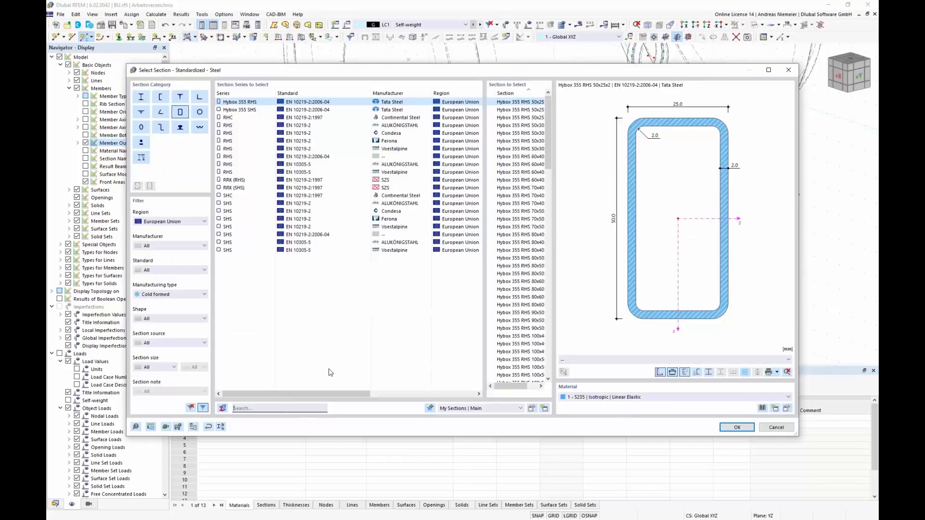
{"action": "type", "text": "80"}
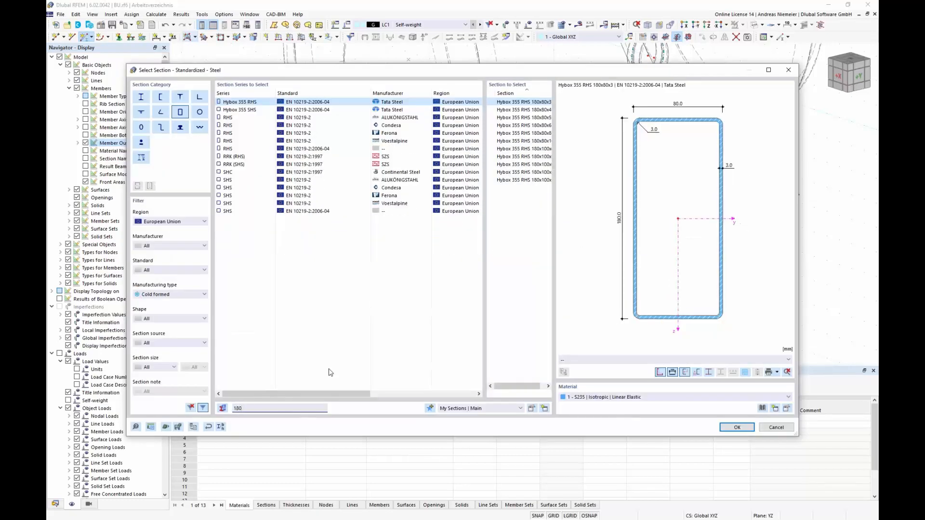
{"action": "type", "text": "*60"}
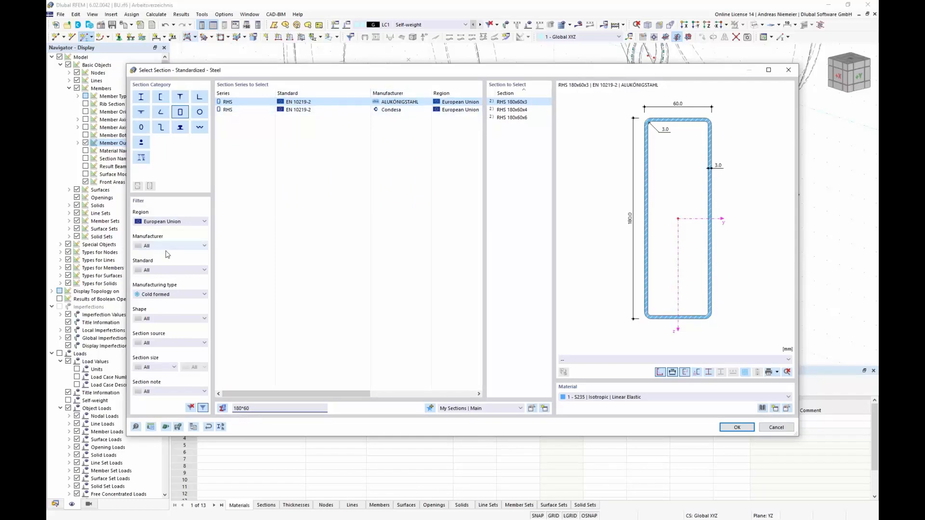
{"action": "left_click", "coordinate": [512, 118]}
{"action": "left_click", "coordinate": [733, 428]}
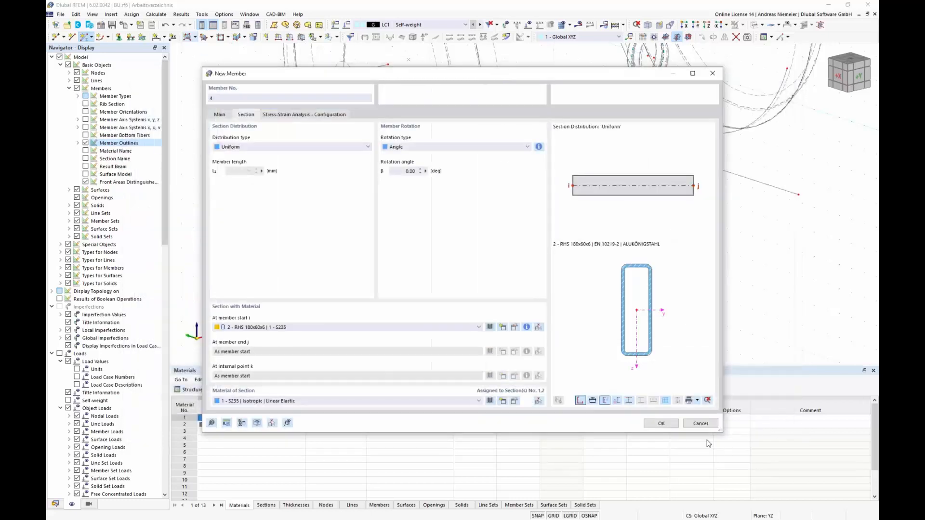
{"action": "left_click", "coordinate": [661, 423]}
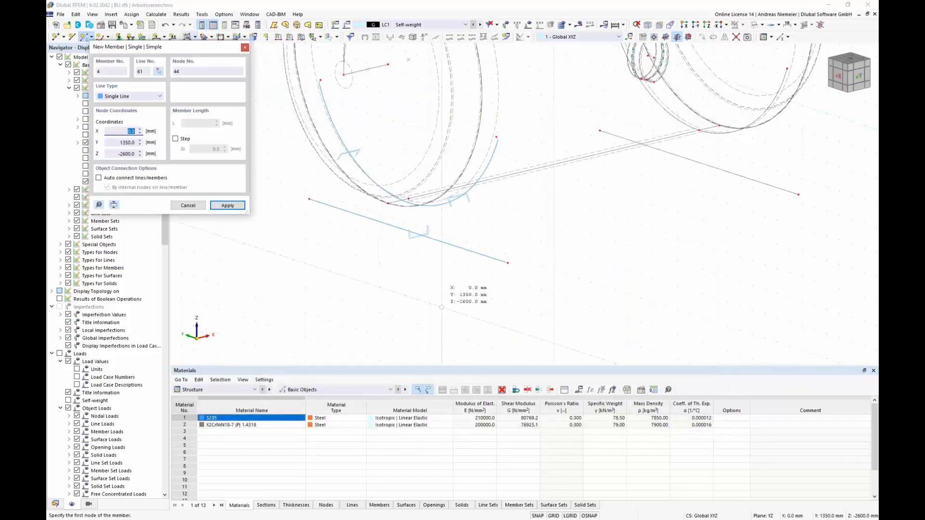
Step: Place the RHS member as a post from the base beam's +Y end up to the saddle arc's end node on that side
{"action": "left_click", "coordinate": [309, 199]}
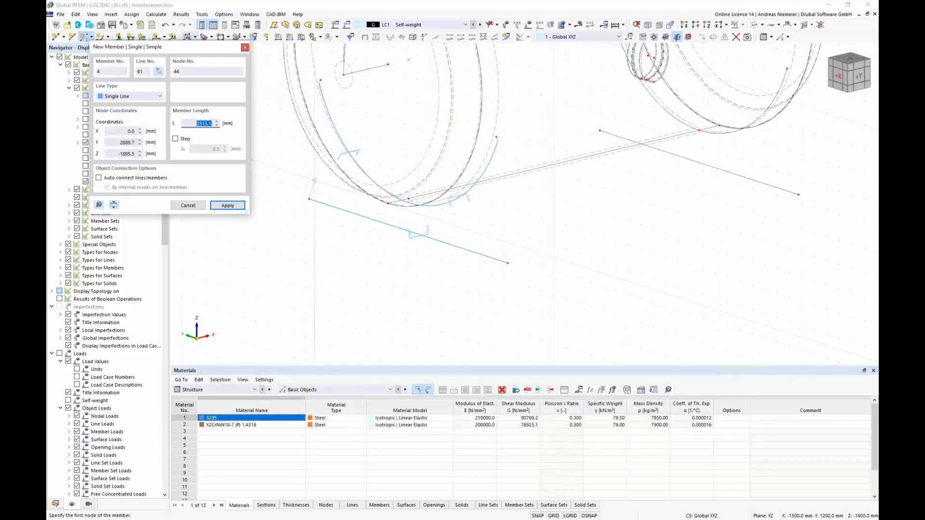
{"action": "left_click", "coordinate": [321, 80]}
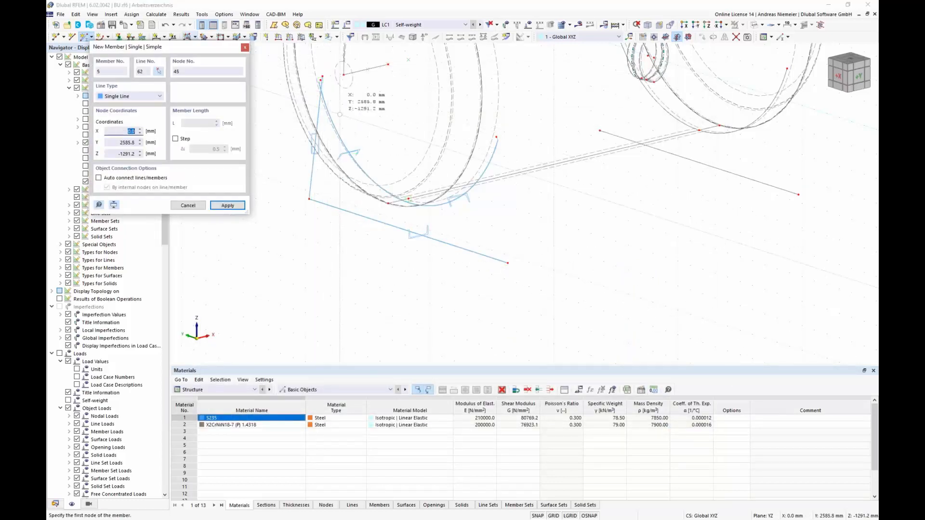
{"action": "key", "text": "Escape"}
{"action": "scroll", "coordinate": [326, 82], "scroll_direction": "up", "scroll_amount": 5}
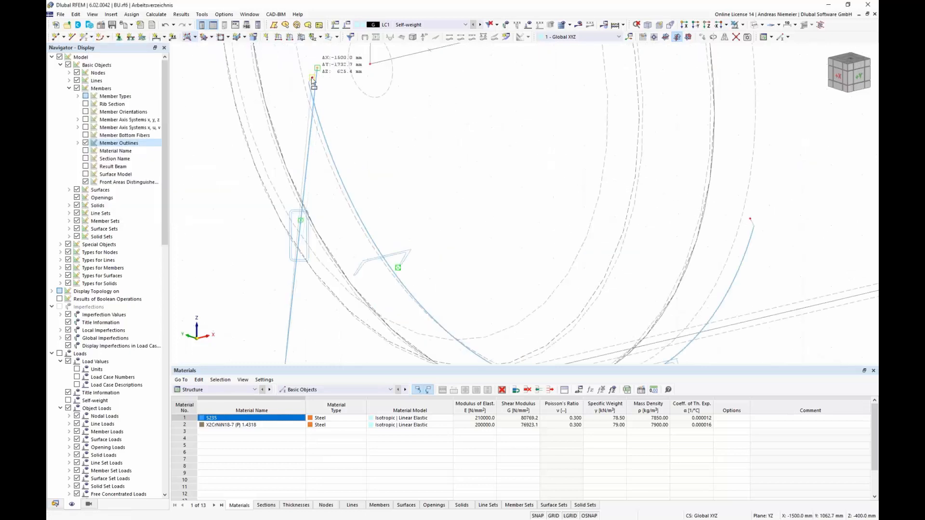
Step: Add a second RHS 180x60x6 post from the base beam's -Y end to the saddle arc's other end
{"action": "scroll", "coordinate": [342, 122], "scroll_direction": "down", "scroll_amount": 4}
{"action": "scroll", "coordinate": [350, 126], "scroll_direction": "down", "scroll_amount": 2}
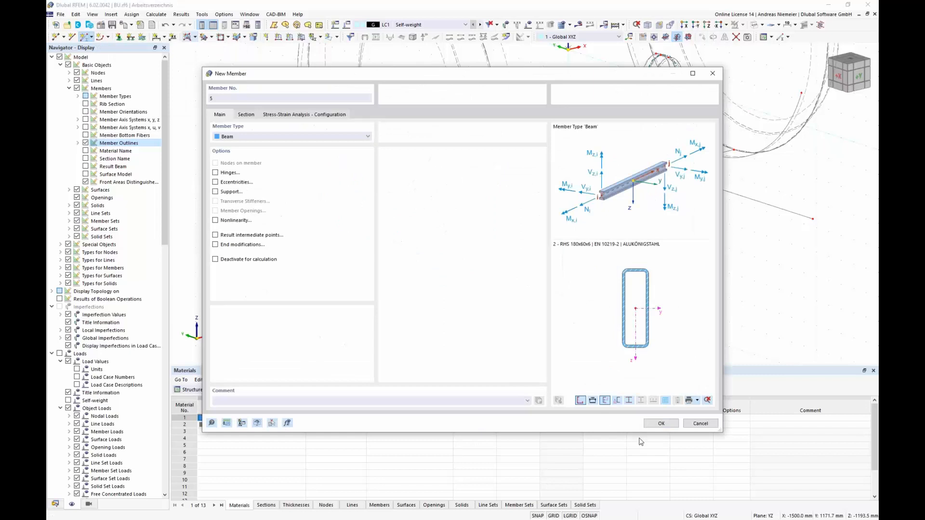
{"action": "left_click", "coordinate": [654, 424]}
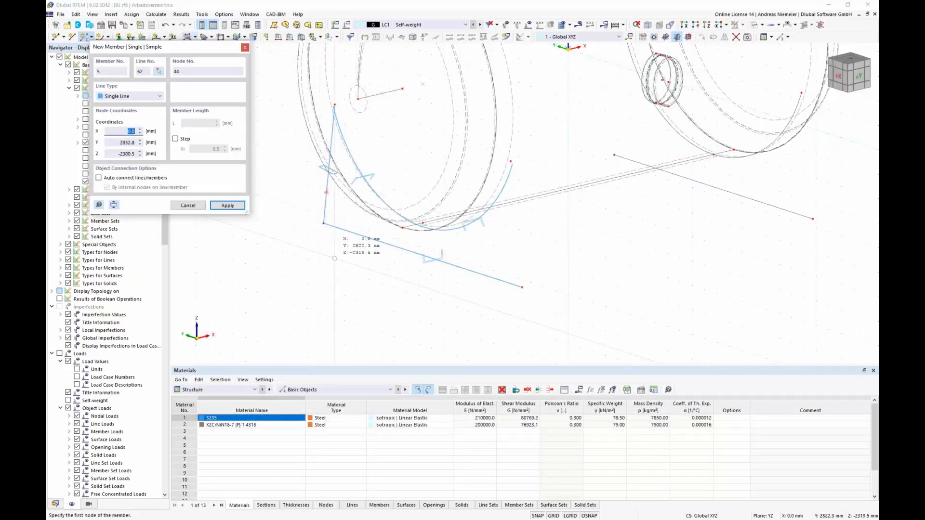
{"action": "left_click", "coordinate": [522, 287]}
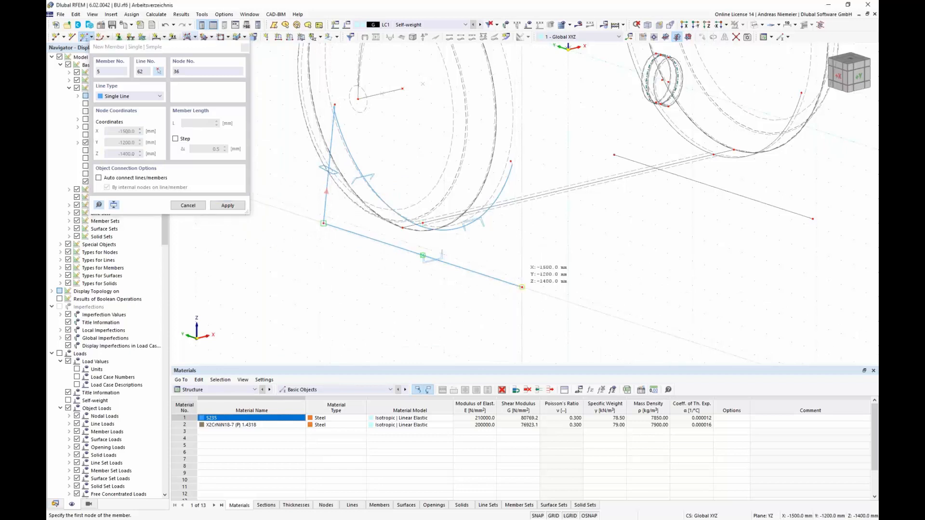
{"action": "left_click", "coordinate": [511, 161]}
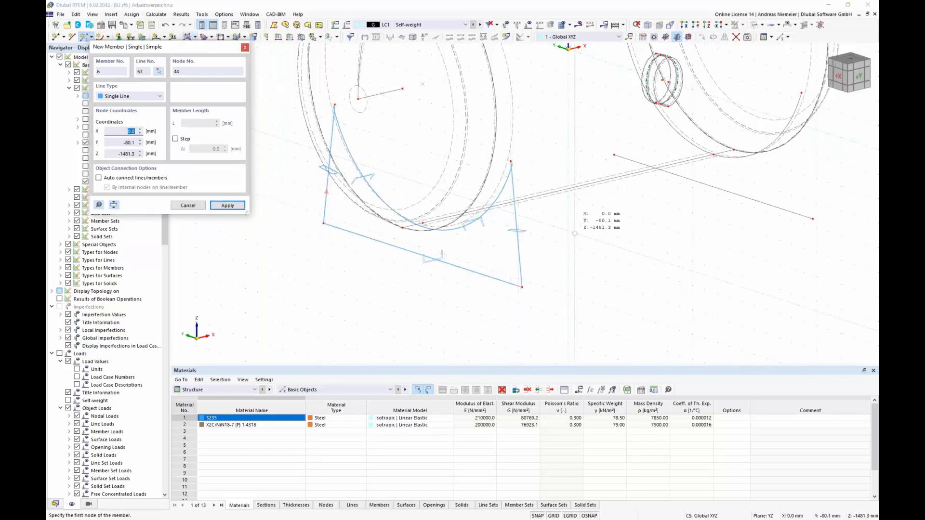
{"action": "key", "text": "Escape"}
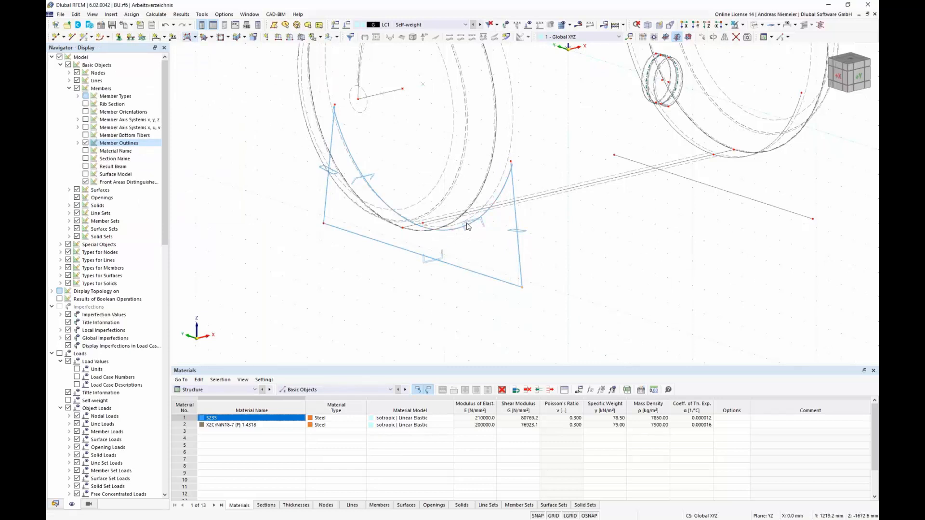
Step: Add one intermediate node to the base beam and to each of the two arc members, using on-member nodes without dividing them
{"action": "scroll", "coordinate": [378, 242], "scroll_direction": "up", "scroll_amount": 2}
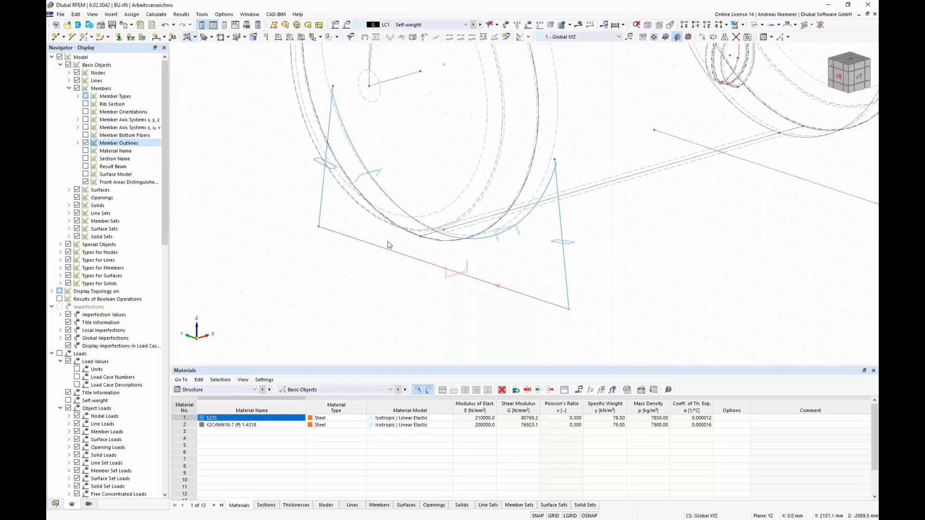
{"action": "left_click", "coordinate": [392, 253]}
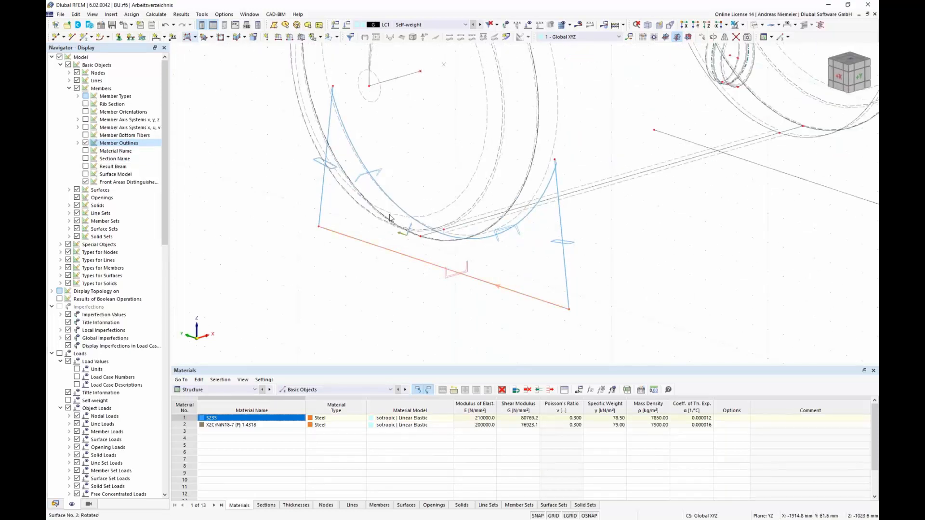
{"action": "left_click", "coordinate": [443, 230]}
{"action": "right_click", "coordinate": [526, 220]}
{"action": "mouse_move", "coordinate": [539, 247]}
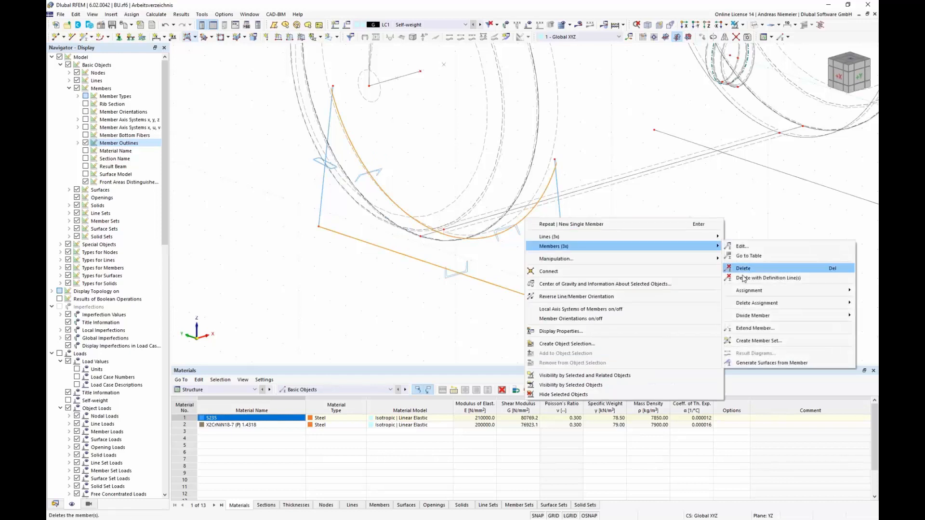
{"action": "mouse_move", "coordinate": [780, 319]}
{"action": "left_click", "coordinate": [677, 325]}
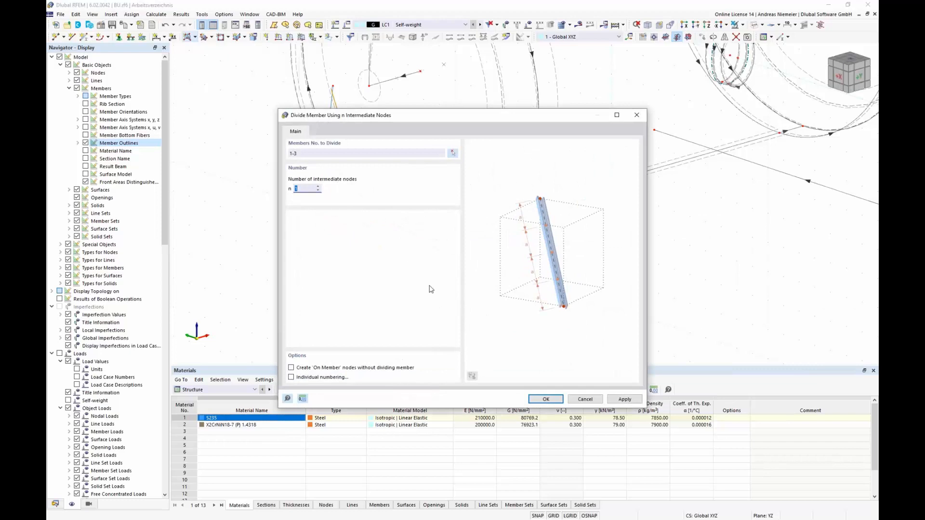
{"action": "left_click", "coordinate": [357, 370]}
{"action": "left_click", "coordinate": [544, 399]}
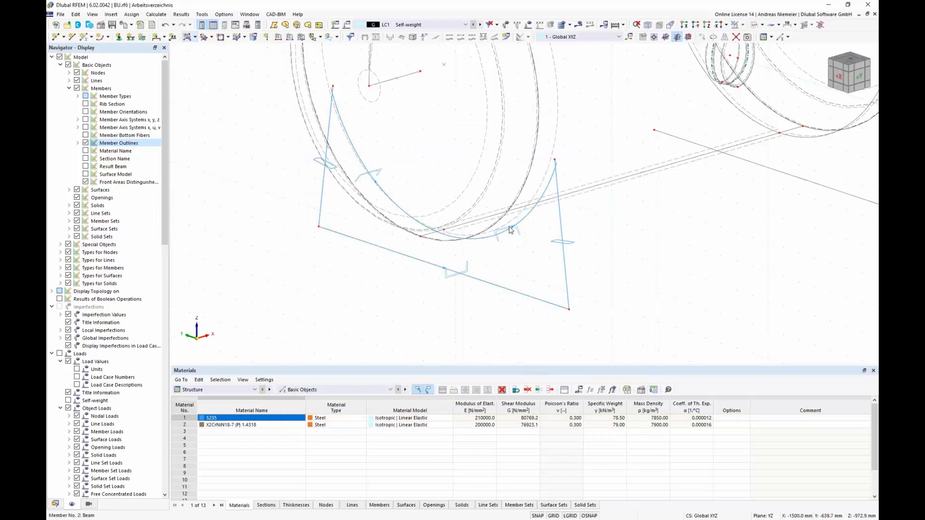
{"action": "left_click", "coordinate": [500, 289]}
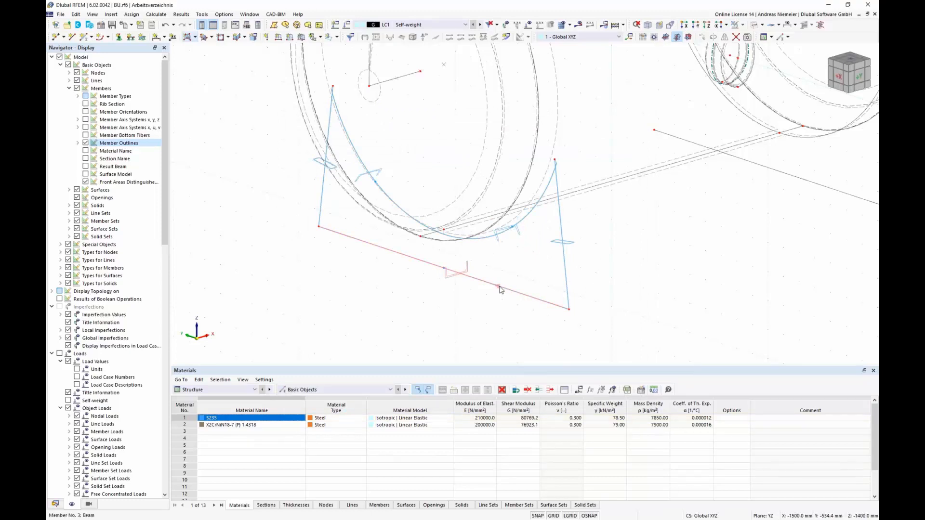
{"action": "left_click", "coordinate": [474, 343]}
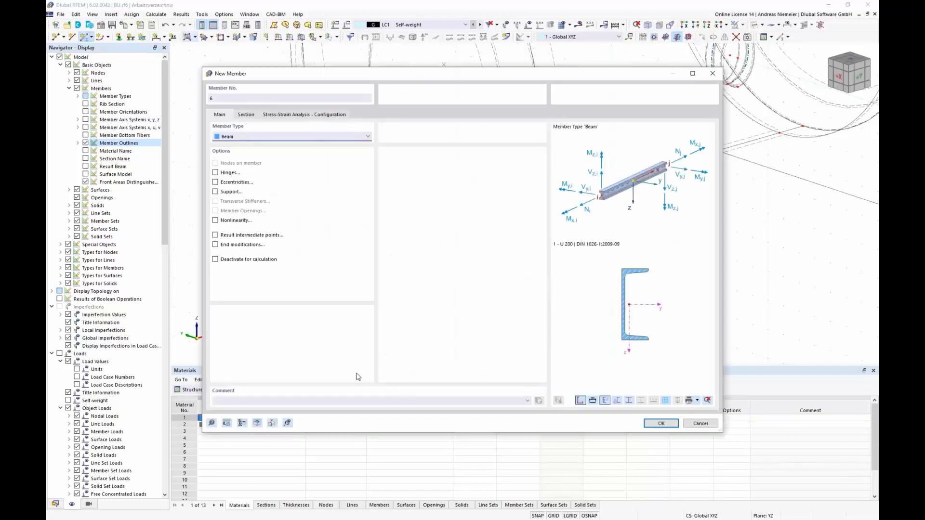
Step: Create a new member with the +Y post's properties, running from the base beam's +Y end to the nearer intermediate arc node
{"action": "left_click", "coordinate": [272, 423]}
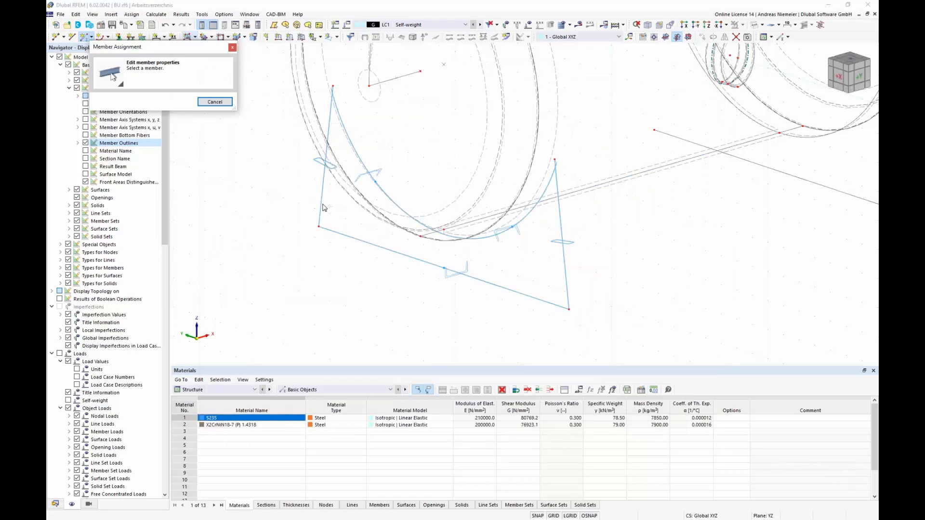
{"action": "left_click", "coordinate": [323, 193]}
{"action": "left_click", "coordinate": [658, 423]}
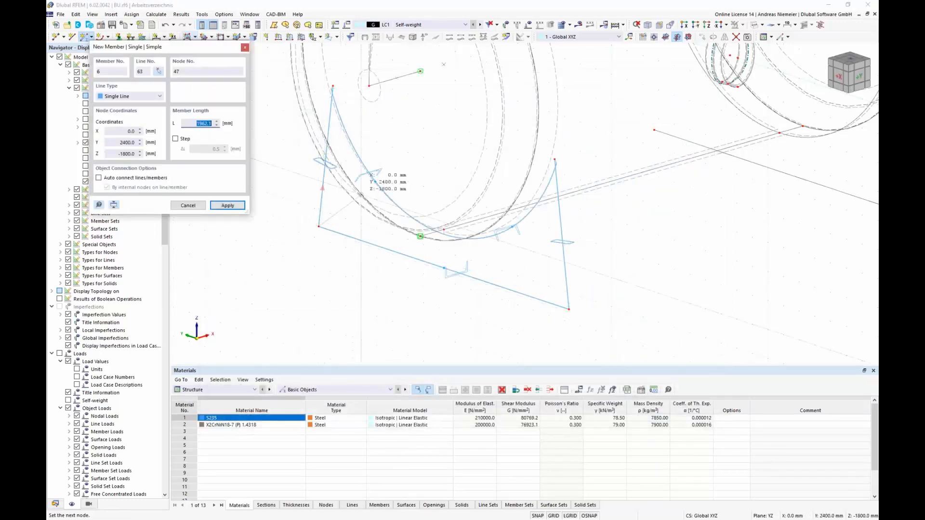
{"action": "left_click", "coordinate": [376, 178]}
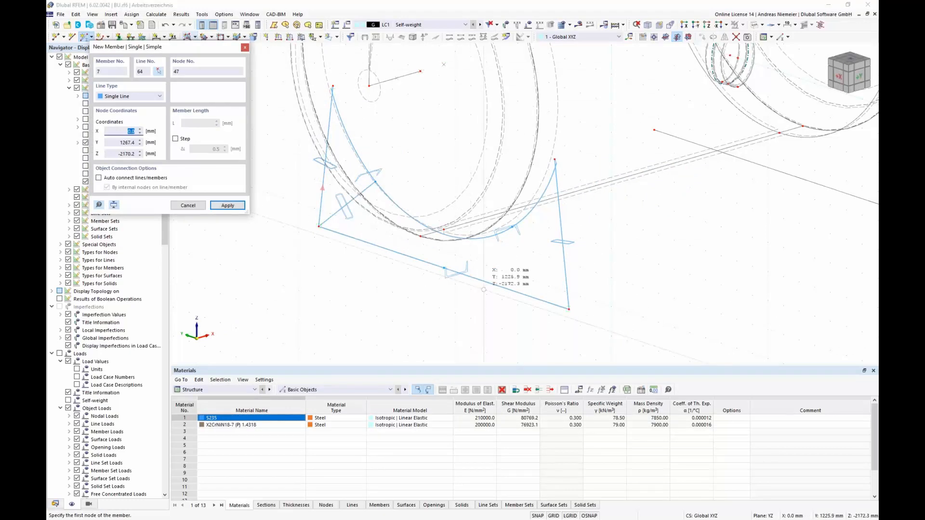
Step: Add diagonals connecting the base beam's midpoint to both intermediate arc nodes, and its -Y end to the arc node on that side
{"action": "left_click", "coordinate": [444, 268]}
{"action": "scroll", "coordinate": [380, 178], "scroll_direction": "up", "scroll_amount": 3}
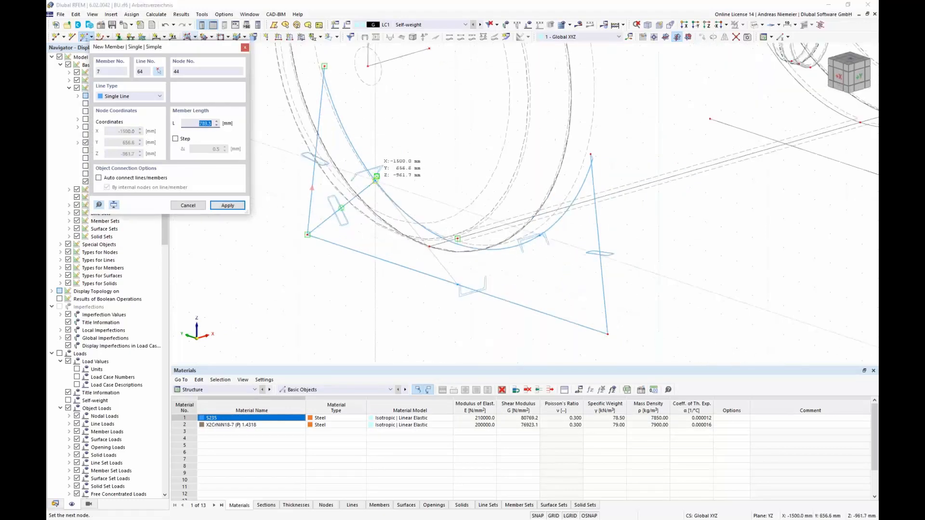
{"action": "left_click", "coordinate": [376, 177]}
{"action": "scroll", "coordinate": [379, 178], "scroll_direction": "down", "scroll_amount": 3}
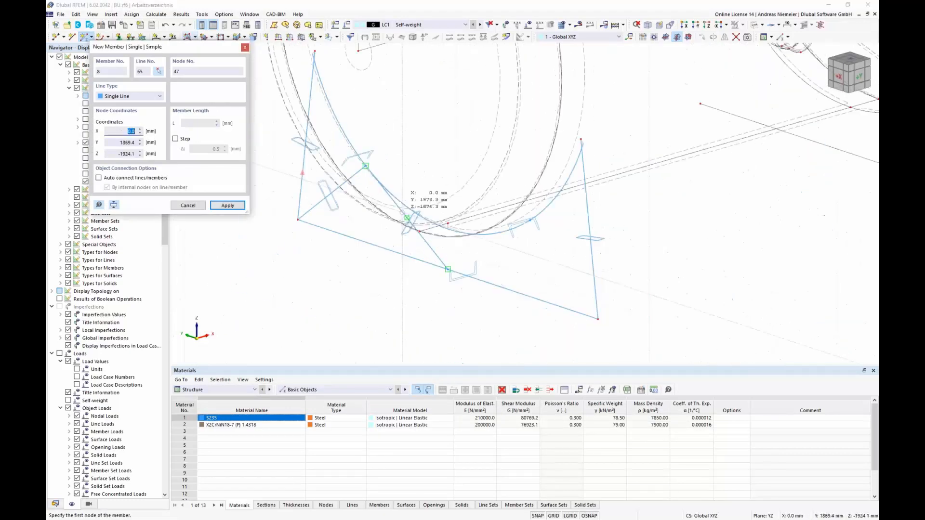
{"action": "left_click", "coordinate": [448, 269]}
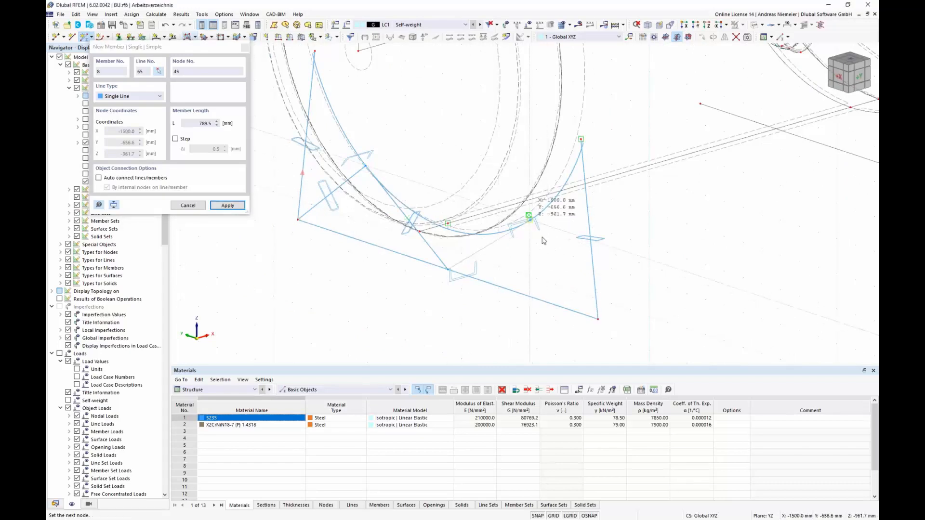
{"action": "left_click", "coordinate": [531, 222]}
{"action": "left_click", "coordinate": [598, 320]}
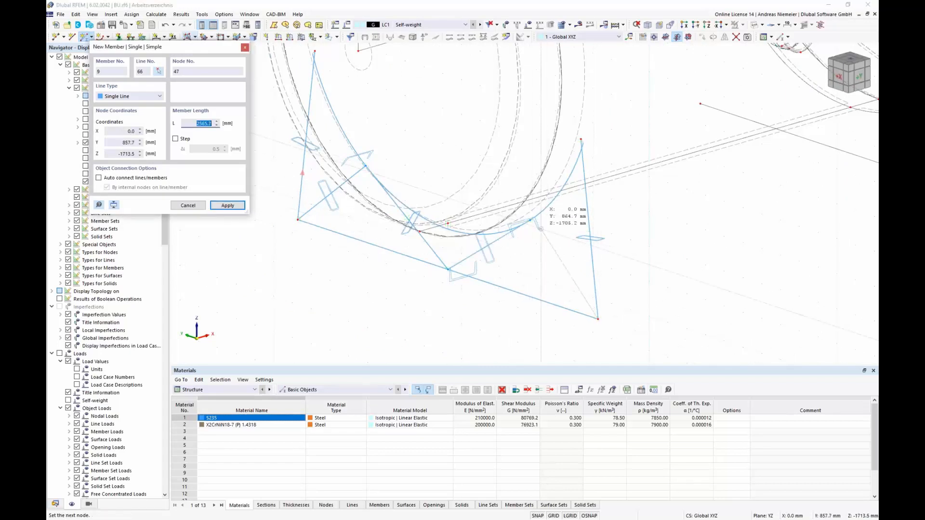
{"action": "left_click", "coordinate": [533, 222]}
{"action": "right_click", "coordinate": [654, 240]}
{"action": "scroll", "coordinate": [415, 268], "scroll_direction": "down", "scroll_amount": 2}
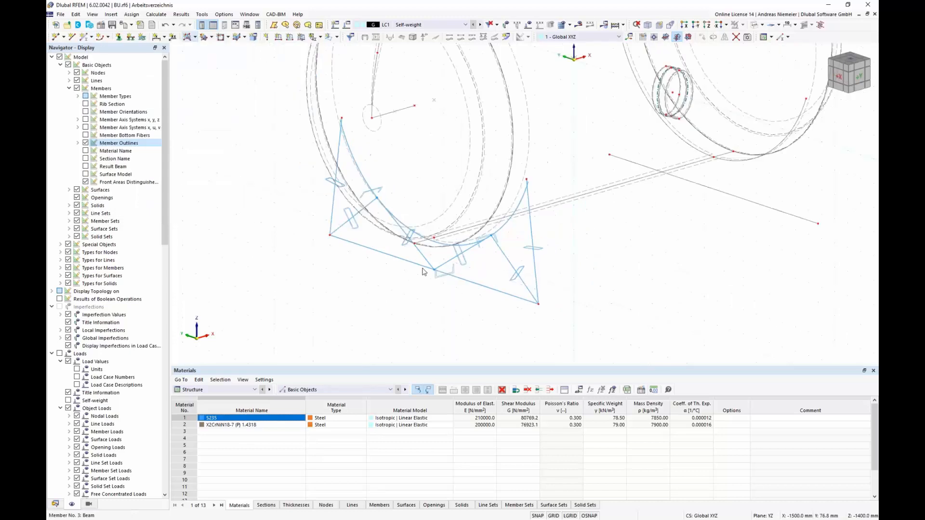
{"action": "middle_click_drag", "start_coordinate": [345, 281], "coordinate": [349, 200]}
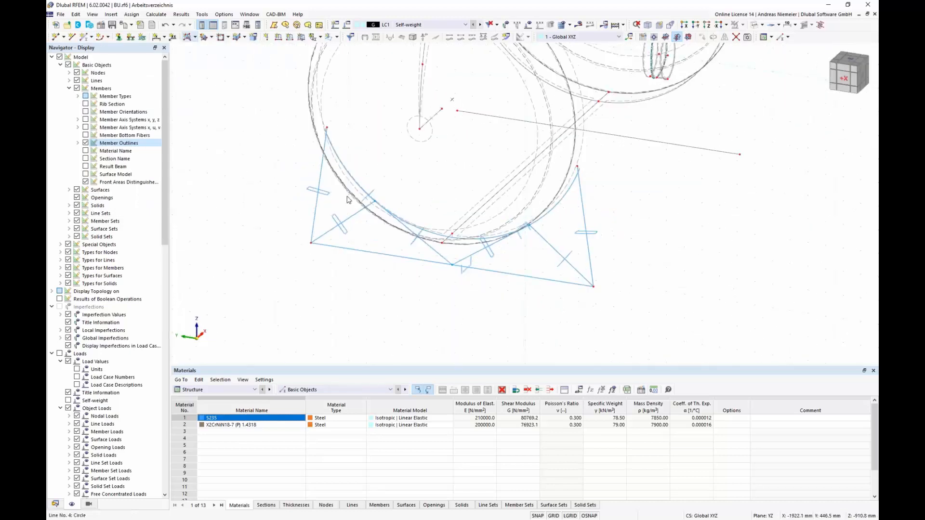
{"action": "scroll", "coordinate": [327, 169], "scroll_direction": "up", "scroll_amount": 2}
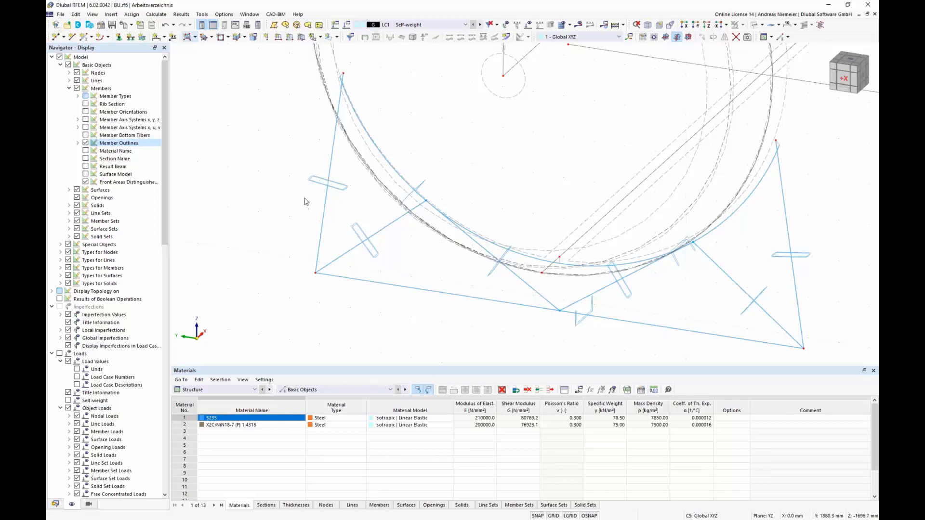
{"action": "scroll", "coordinate": [304, 202], "scroll_direction": "down", "scroll_amount": 1}
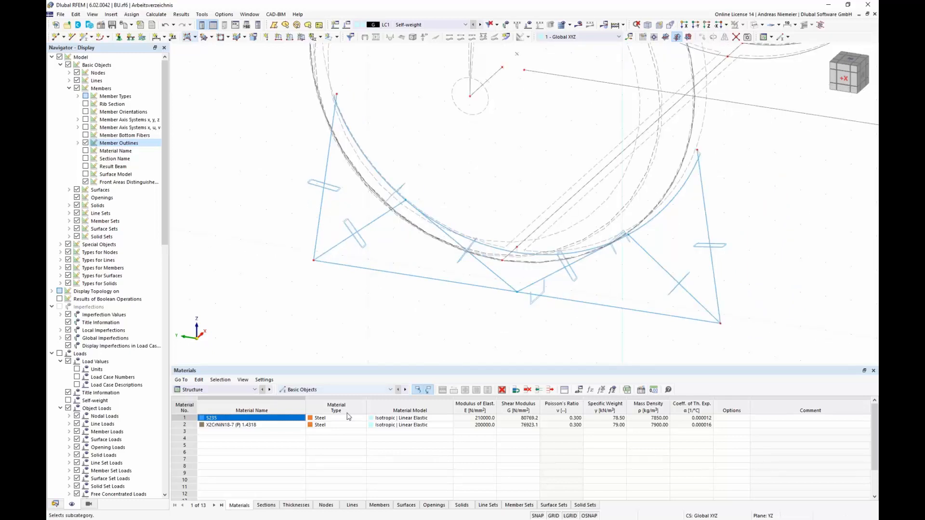
Step: Set the rotation angle of all RHS 180x60x6 posts and diagonals in the saddle frame to 90°
{"action": "left_click", "coordinate": [267, 505]}
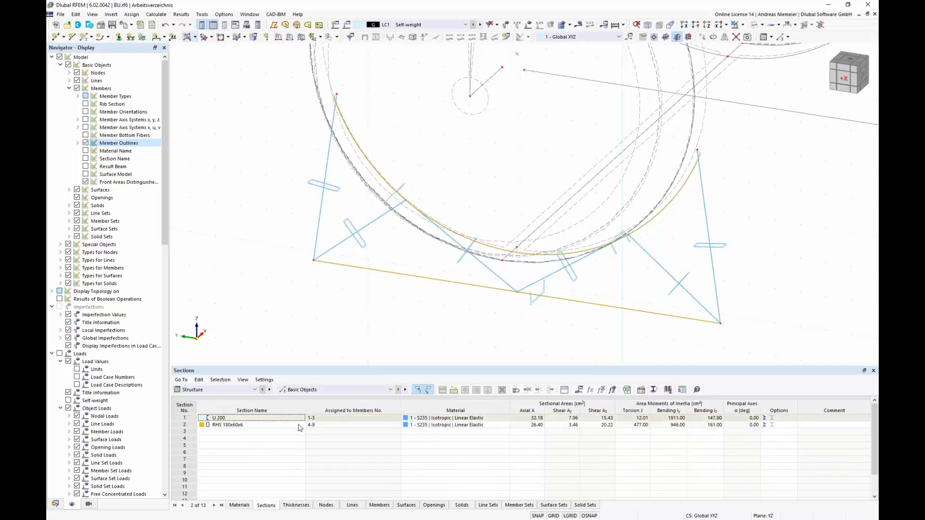
{"action": "left_click", "coordinate": [187, 425]}
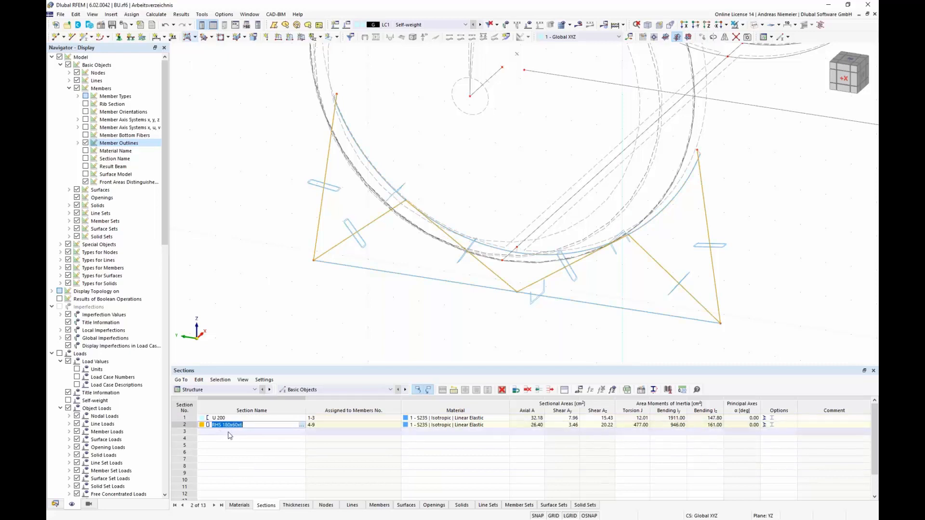
{"action": "right_click", "coordinate": [338, 243]}
{"action": "mouse_move", "coordinate": [366, 273]}
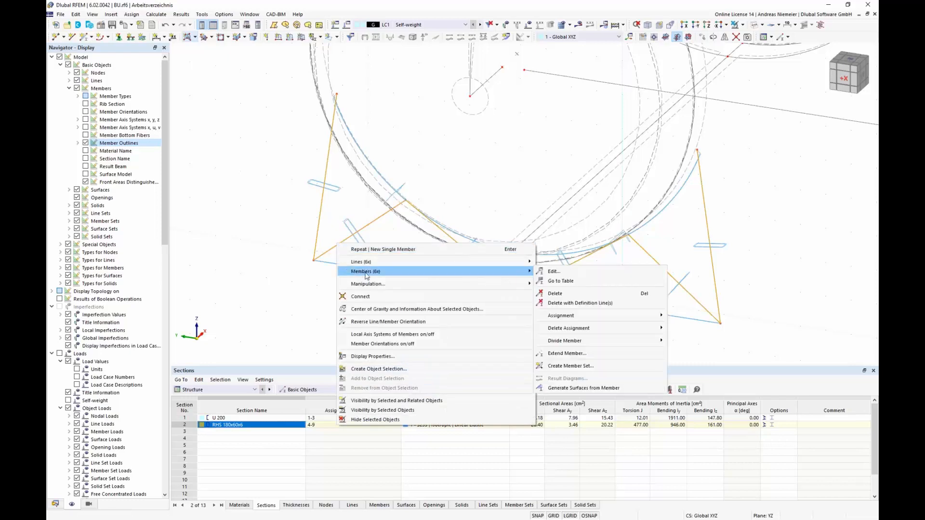
{"action": "left_click", "coordinate": [553, 272]}
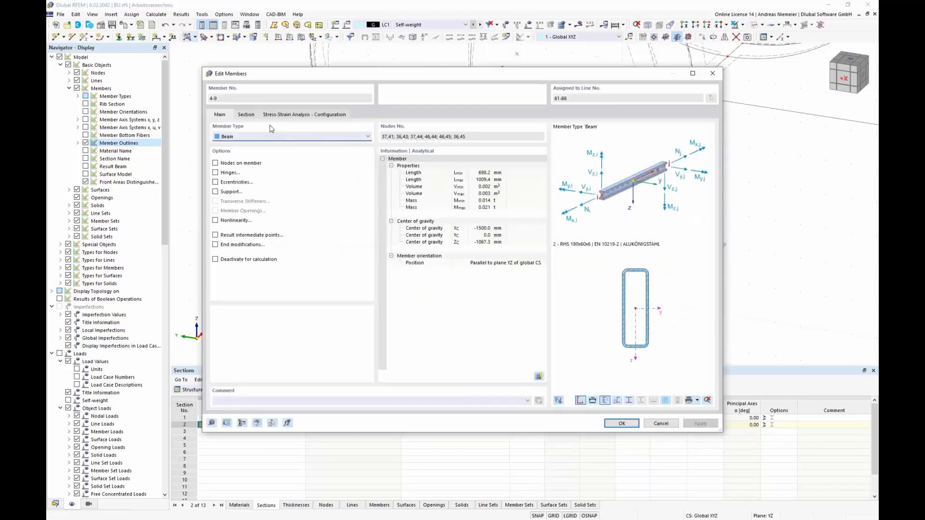
{"action": "left_click", "coordinate": [246, 115]}
{"action": "left_click", "coordinate": [400, 171]}
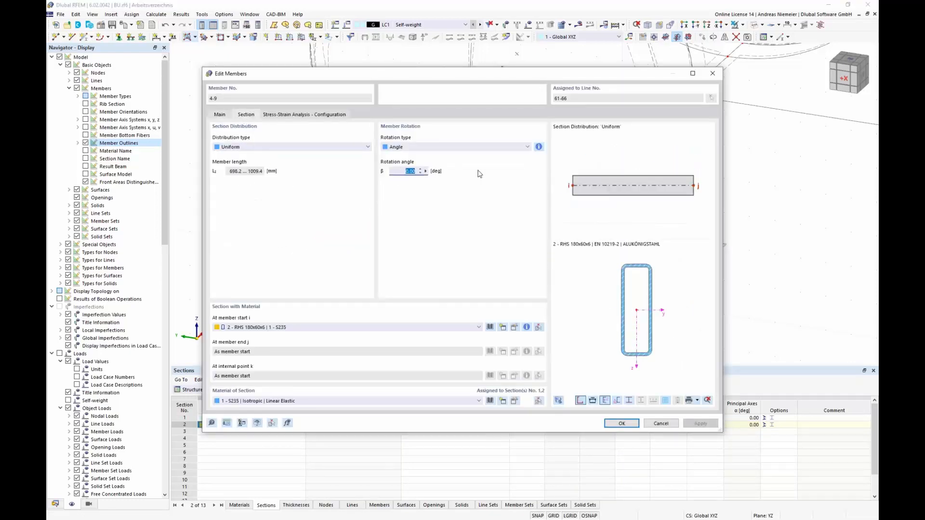
{"action": "type", "text": "90"}
{"action": "key", "text": "Return"}
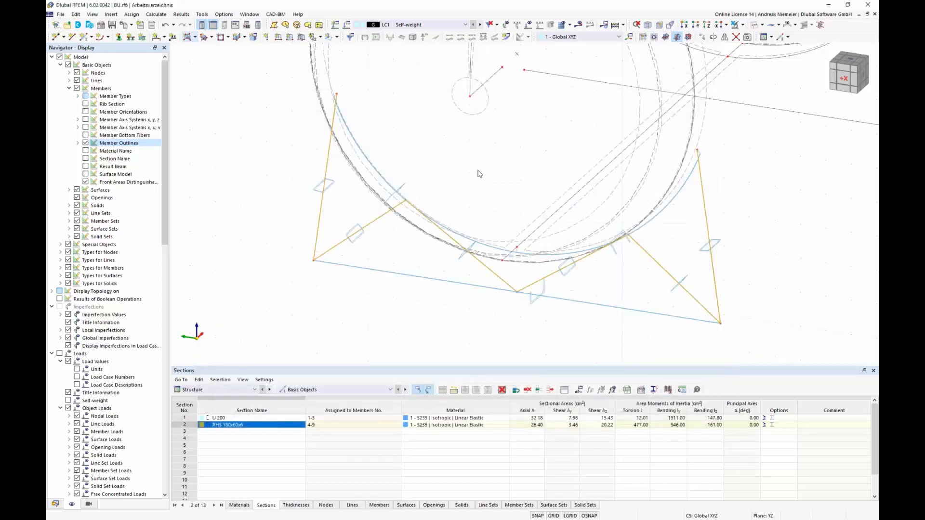
{"action": "left_click", "coordinate": [363, 290]}
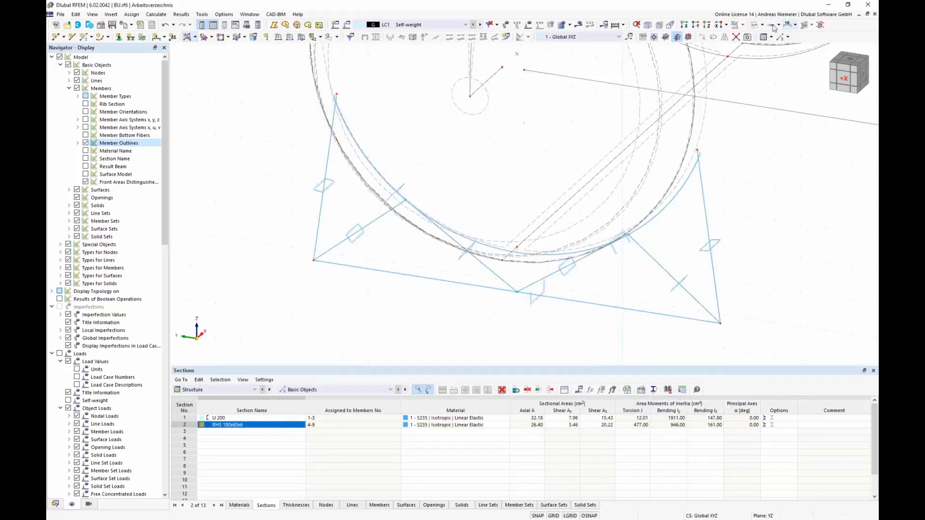
Step: Examine the support frame and tank in solid and transparent rendering, and return to the wireframe display
{"action": "left_click", "coordinate": [755, 25]}
{"action": "scroll", "coordinate": [548, 190], "scroll_direction": "down", "scroll_amount": 3}
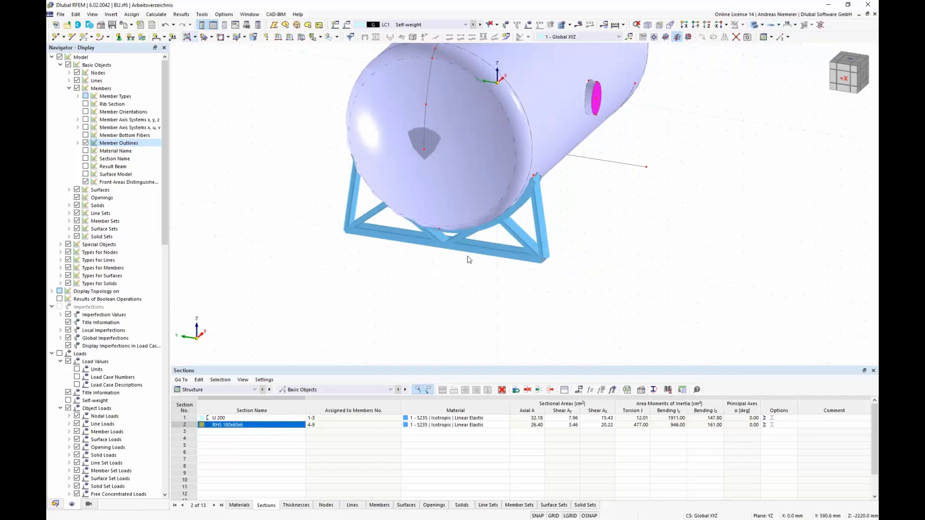
{"action": "middle_click_drag", "start_coordinate": [469, 260], "coordinate": [511, 212], "text": "ctrl"}
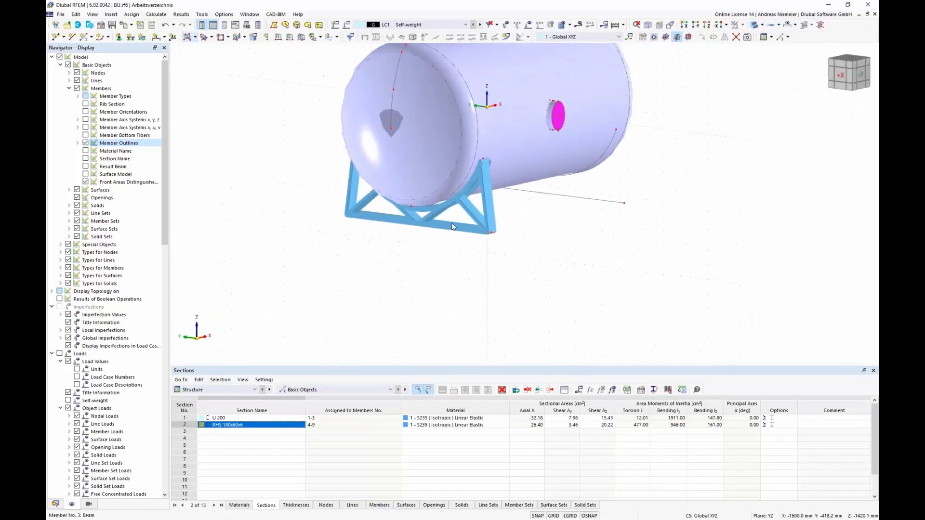
{"action": "left_click", "coordinate": [756, 24]}
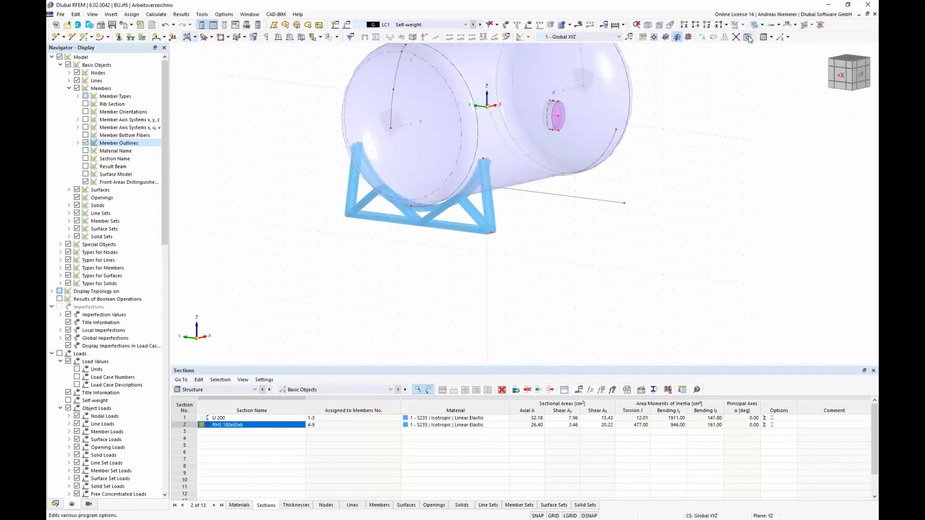
{"action": "left_click", "coordinate": [758, 25]}
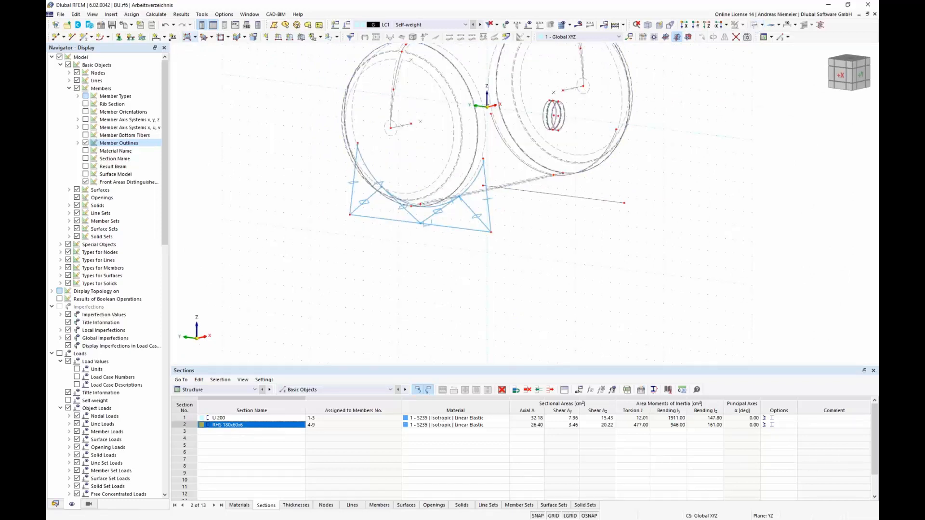
Step: Copy all S235 members once to the tank's other end, using a displacement from the saddle arc's -Y end node to its counterpart there
{"action": "left_click", "coordinate": [239, 505]}
{"action": "left_click", "coordinate": [221, 439]}
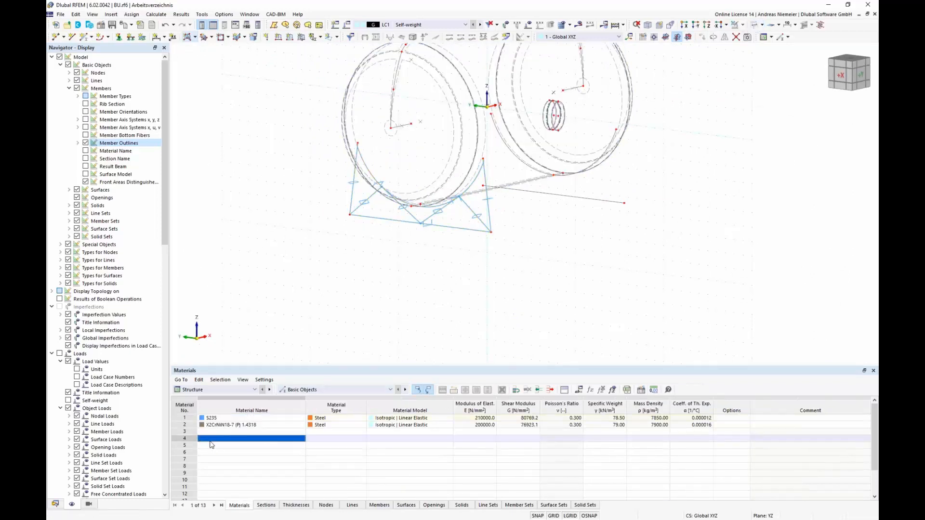
{"action": "left_click", "coordinate": [212, 418]}
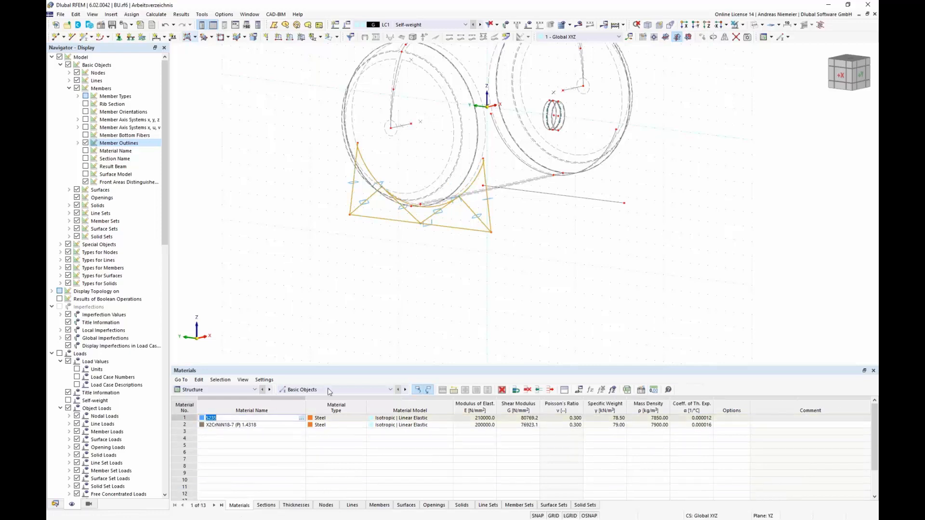
{"action": "left_click", "coordinate": [702, 38]}
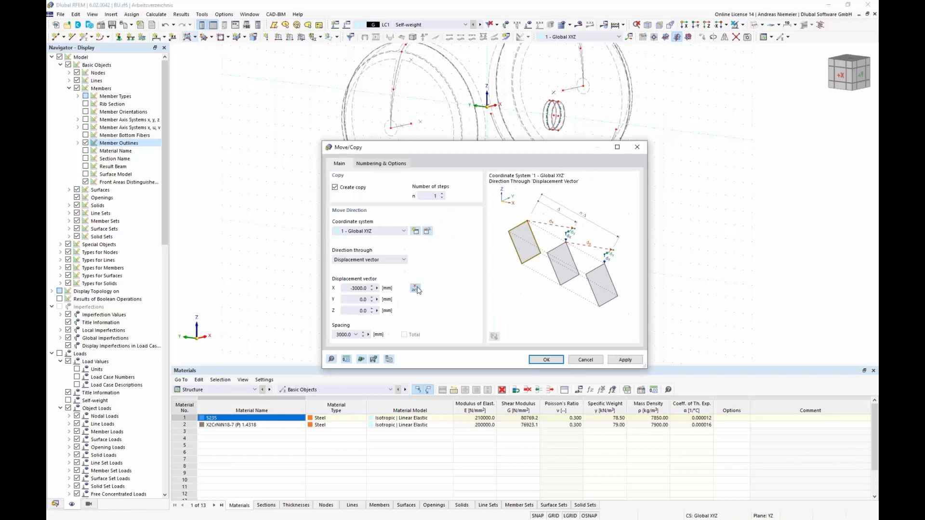
{"action": "left_click", "coordinate": [415, 288]}
{"action": "scroll", "coordinate": [431, 173], "scroll_direction": "up", "scroll_amount": 5}
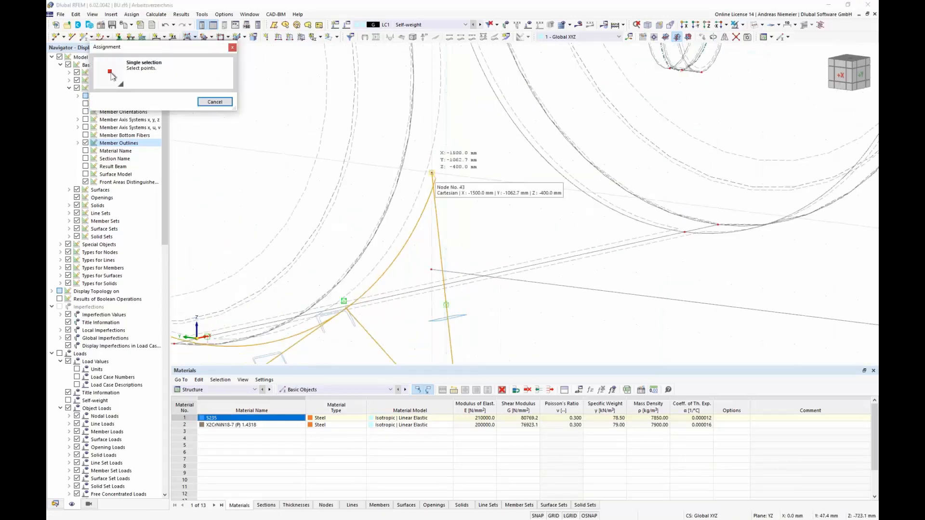
{"action": "scroll", "coordinate": [432, 172], "scroll_direction": "down", "scroll_amount": 3}
{"action": "scroll", "coordinate": [600, 167], "scroll_direction": "up", "scroll_amount": 4}
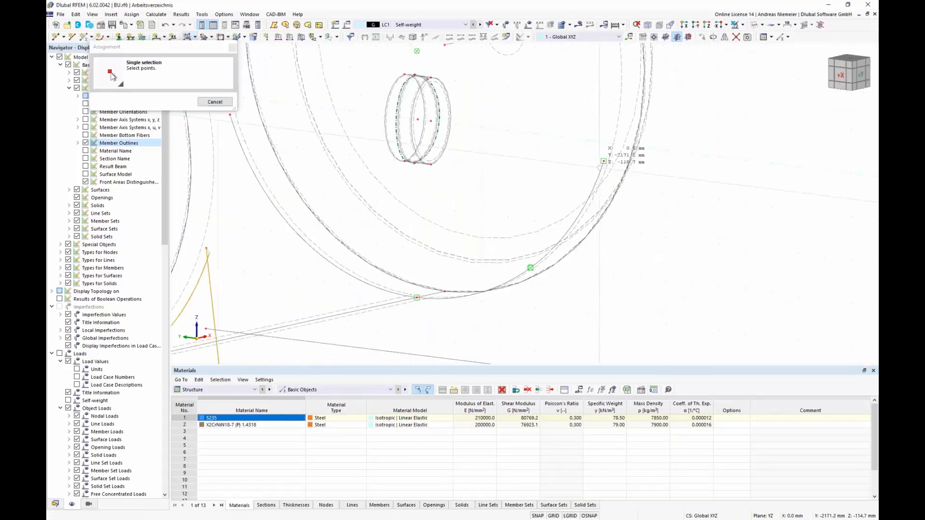
{"action": "left_click", "coordinate": [603, 162]}
{"action": "left_click", "coordinate": [361, 168]}
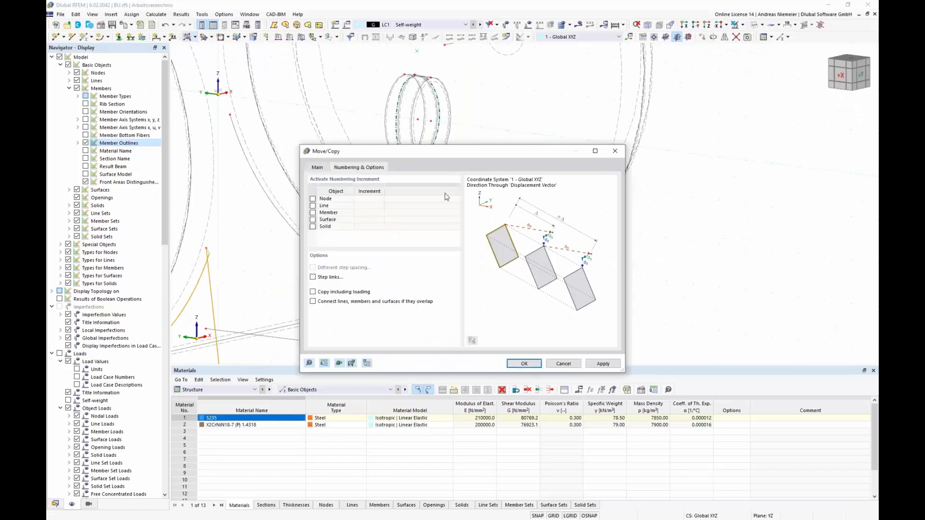
{"action": "left_click", "coordinate": [523, 364]}
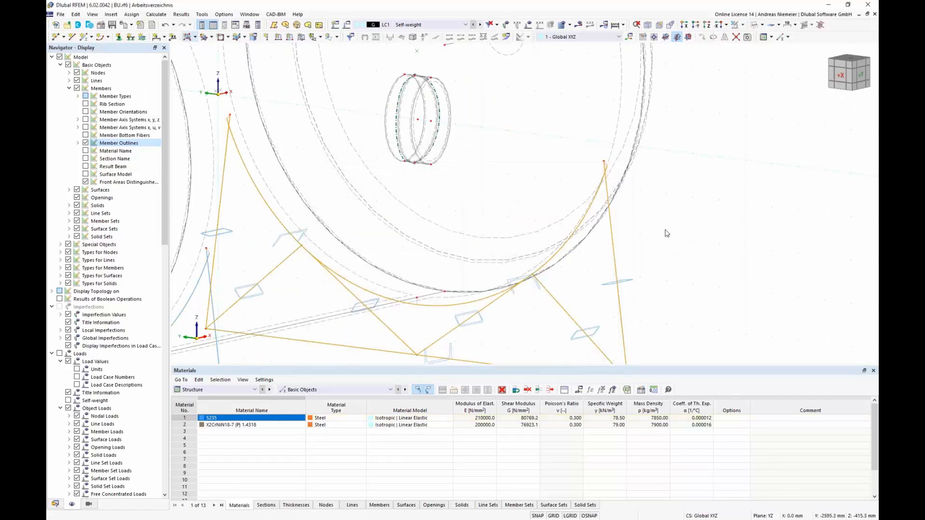
{"action": "left_click", "coordinate": [625, 209]}
Step: Assign the Hinged nodal support to the base beam's midpoint on the -X frame and free its rotation about Z
{"action": "scroll", "coordinate": [602, 201], "scroll_direction": "down", "scroll_amount": 7}
{"action": "middle_click_drag", "start_coordinate": [663, 223], "coordinate": [574, 256], "text": "ctrl"}
{"action": "scroll", "coordinate": [512, 274], "scroll_direction": "up", "scroll_amount": 3}
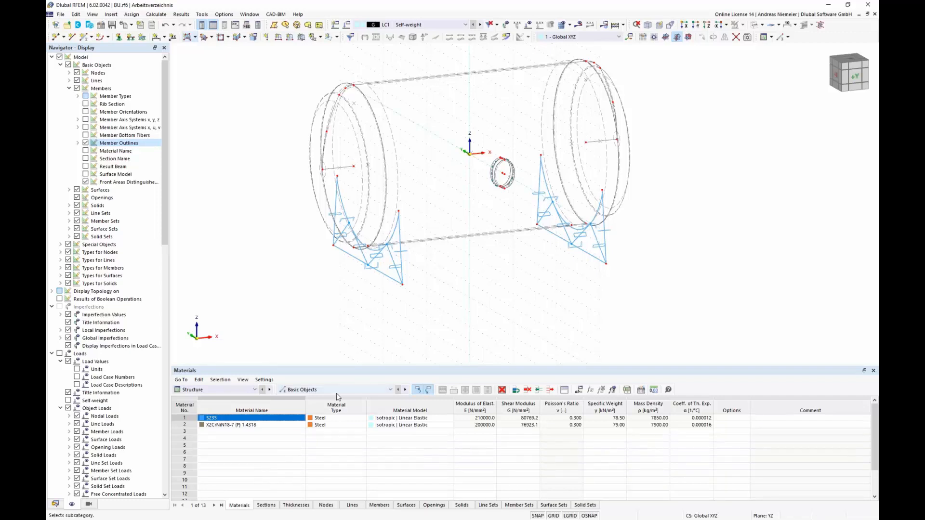
{"action": "scroll", "coordinate": [359, 286], "scroll_direction": "up", "scroll_amount": 1}
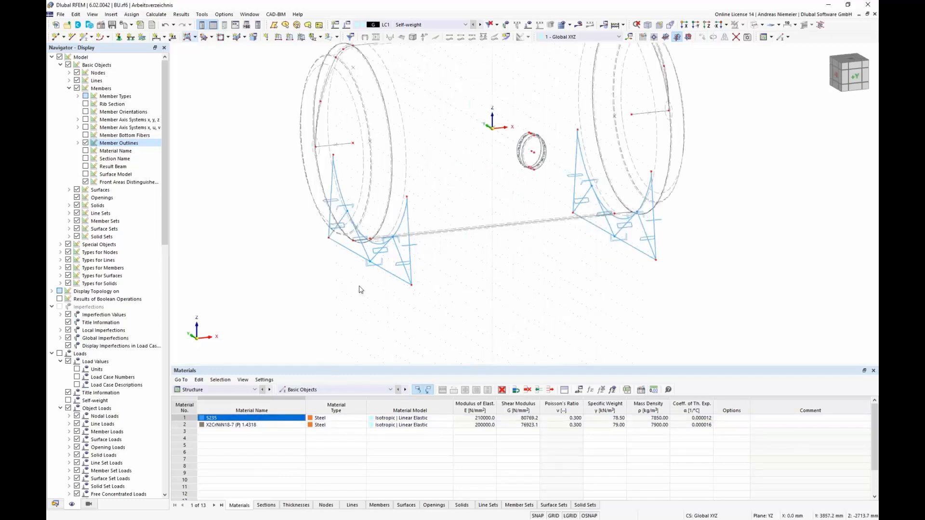
{"action": "middle_click_drag", "start_coordinate": [492, 275], "coordinate": [491, 287]}
{"action": "scroll", "coordinate": [440, 347], "scroll_direction": "down", "scroll_amount": 1}
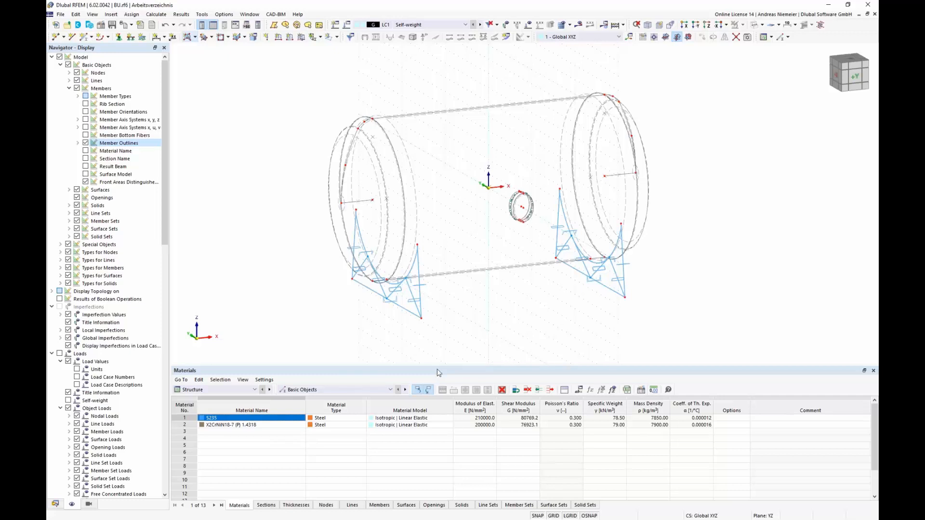
{"action": "left_click", "coordinate": [344, 390]}
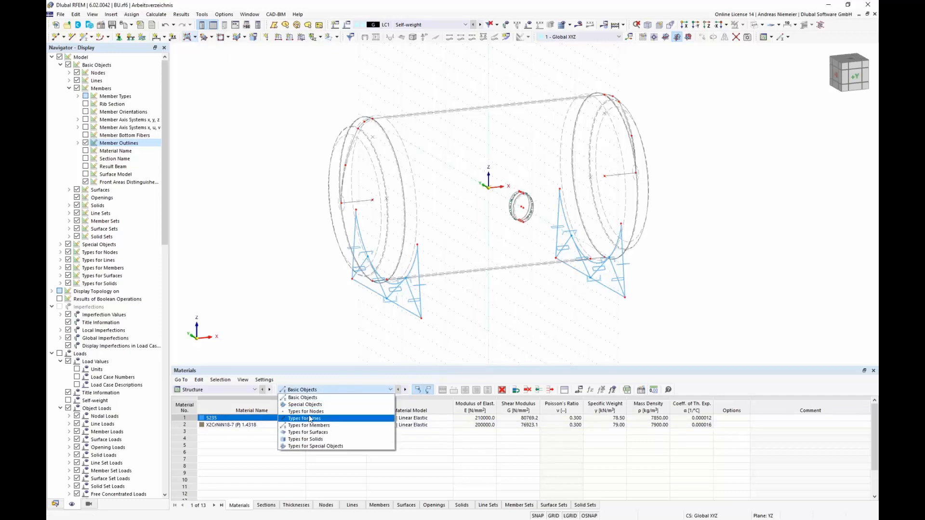
{"action": "left_click", "coordinate": [307, 412]}
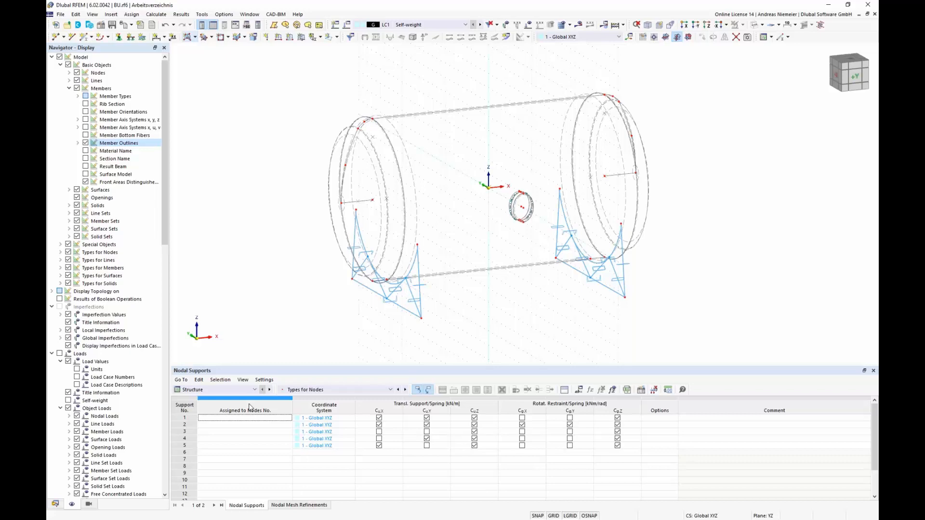
{"action": "left_click", "coordinate": [263, 417]}
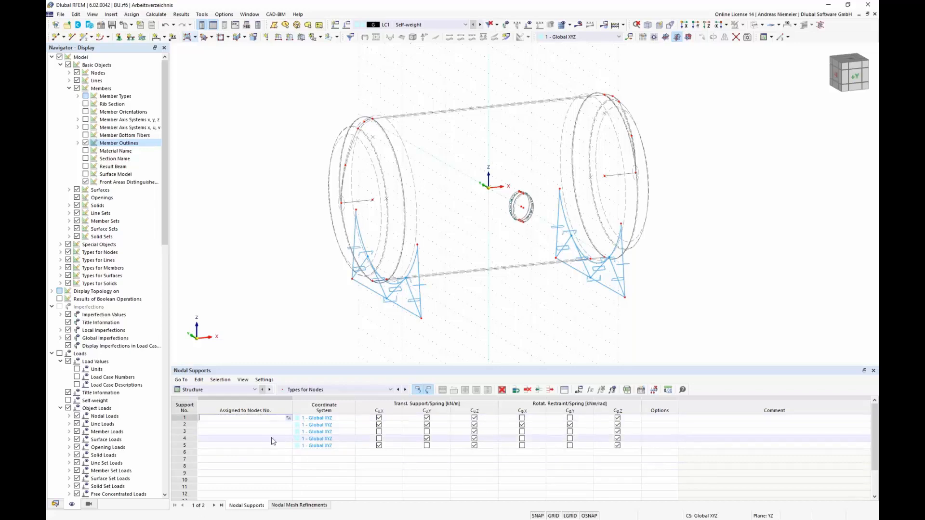
{"action": "left_click", "coordinate": [289, 418]}
{"action": "left_click", "coordinate": [386, 299]}
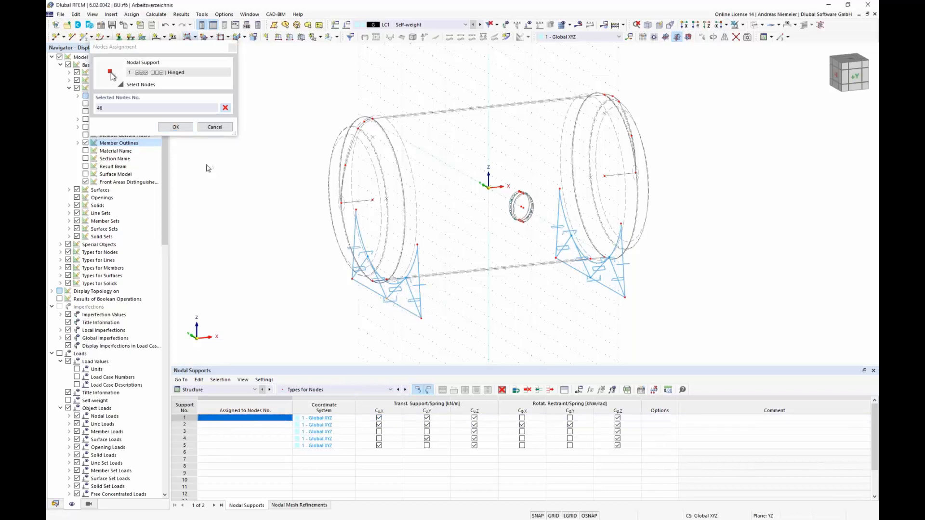
{"action": "left_click", "coordinate": [176, 126]}
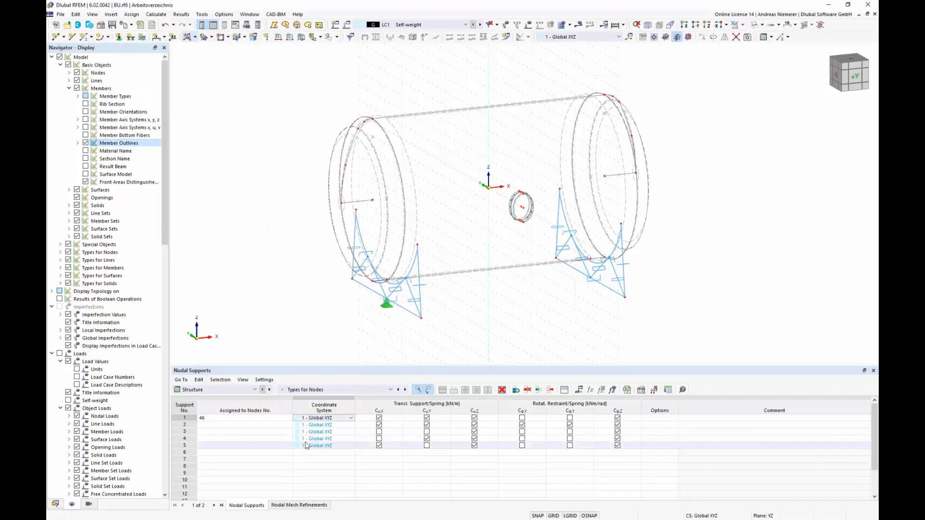
{"action": "left_click", "coordinate": [380, 418]}
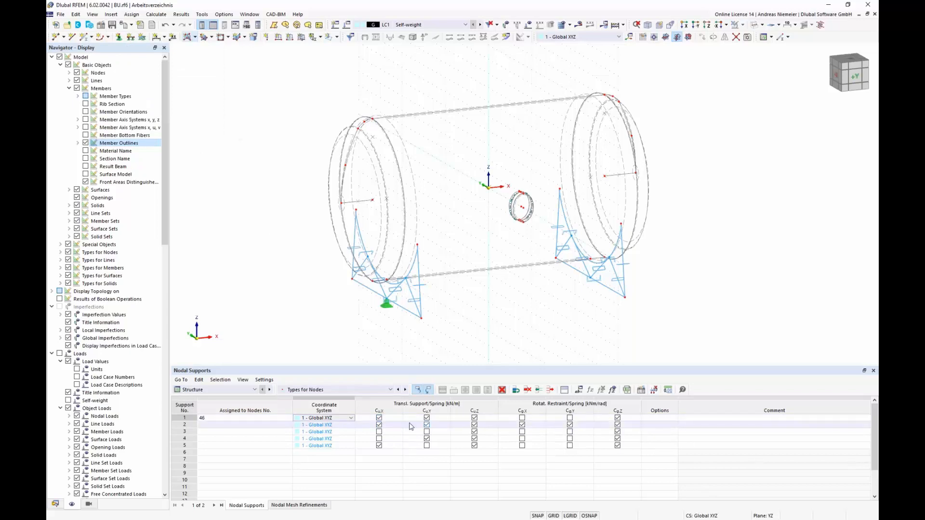
{"action": "left_click", "coordinate": [617, 418]}
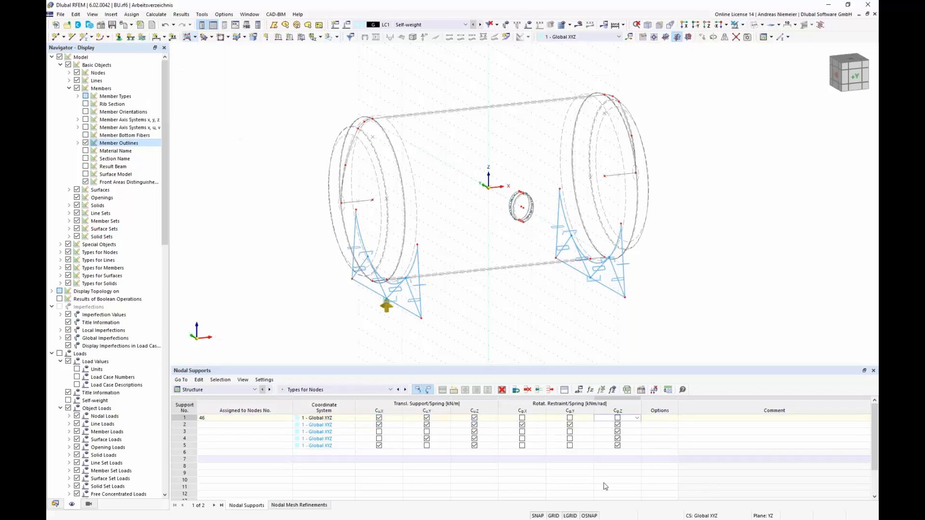
Step: Assign the Fixed nodal support to both ends of the -X frame's base beam, freeing its Y translation and its rotations about X and Y
{"action": "left_click", "coordinate": [256, 425]}
{"action": "left_click", "coordinate": [288, 425]}
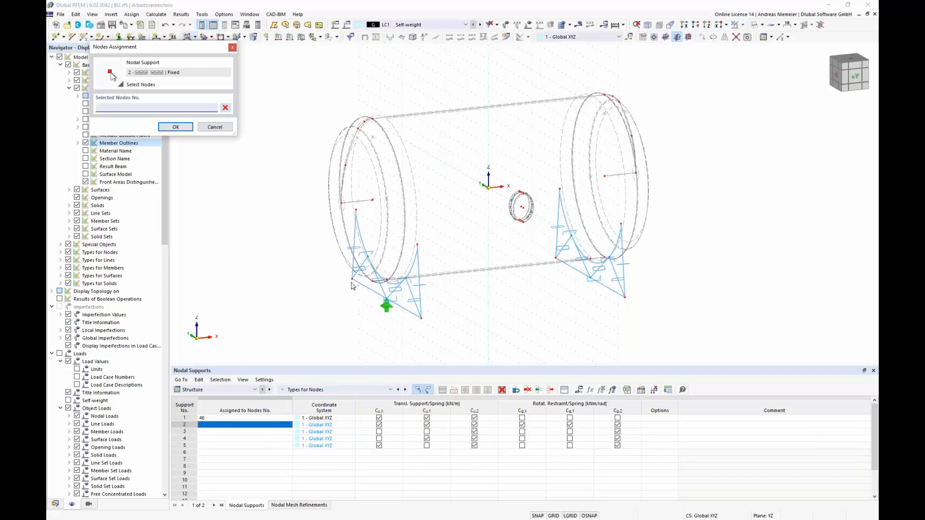
{"action": "left_click", "coordinate": [387, 280]}
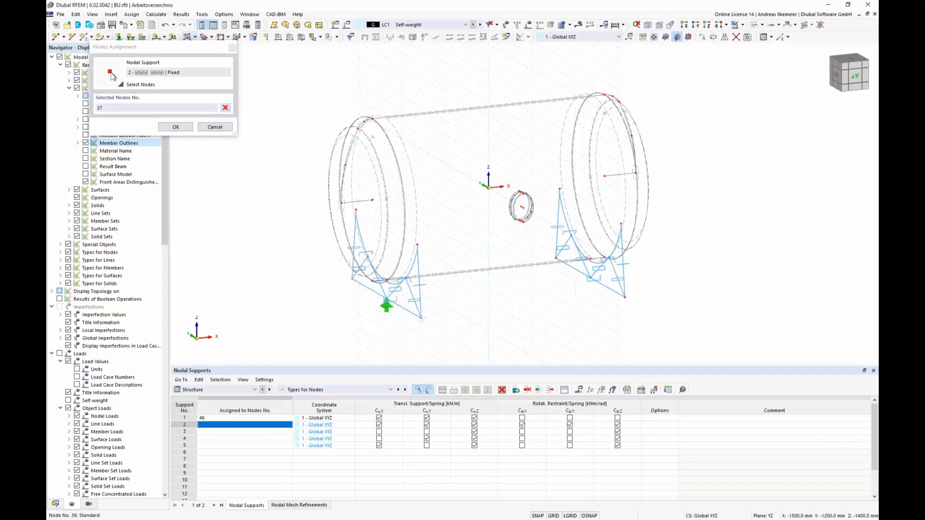
{"action": "left_click", "coordinate": [176, 128]}
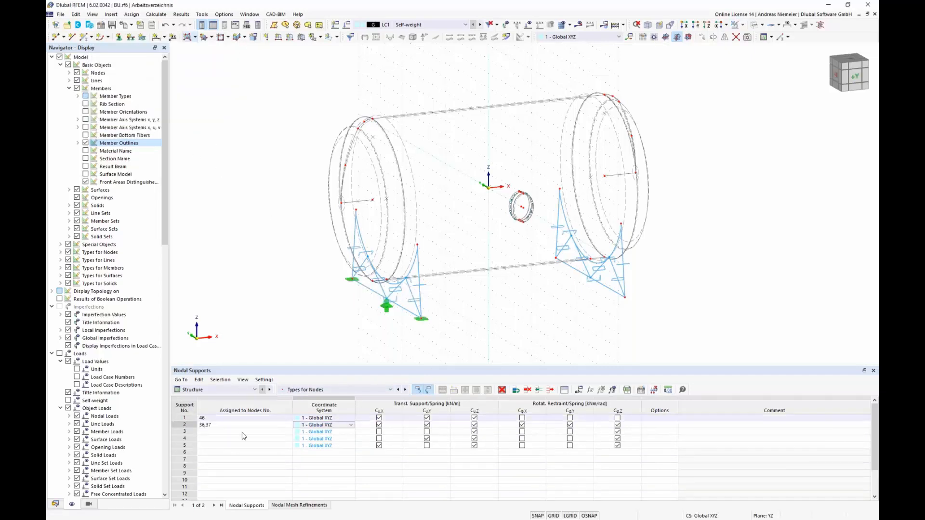
{"action": "left_click", "coordinate": [426, 425]}
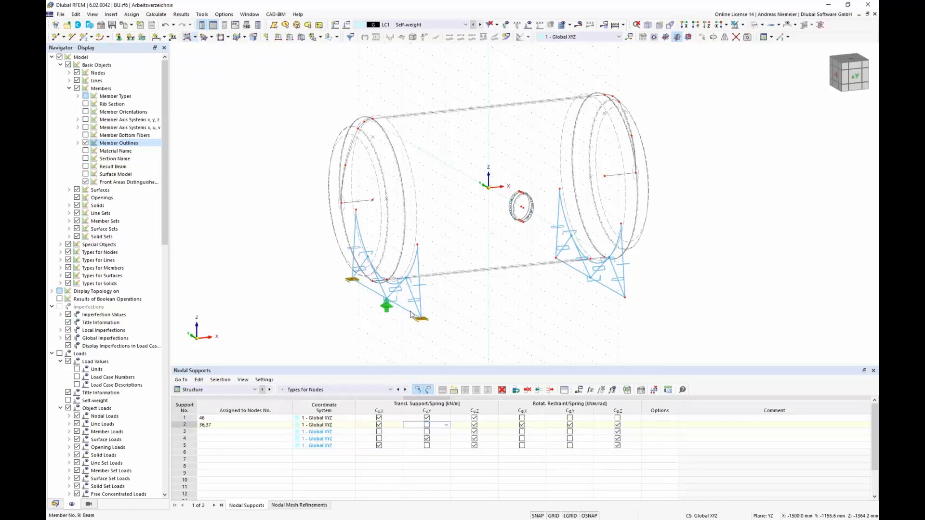
{"action": "left_click", "coordinate": [523, 427]}
{"action": "left_click", "coordinate": [570, 425]}
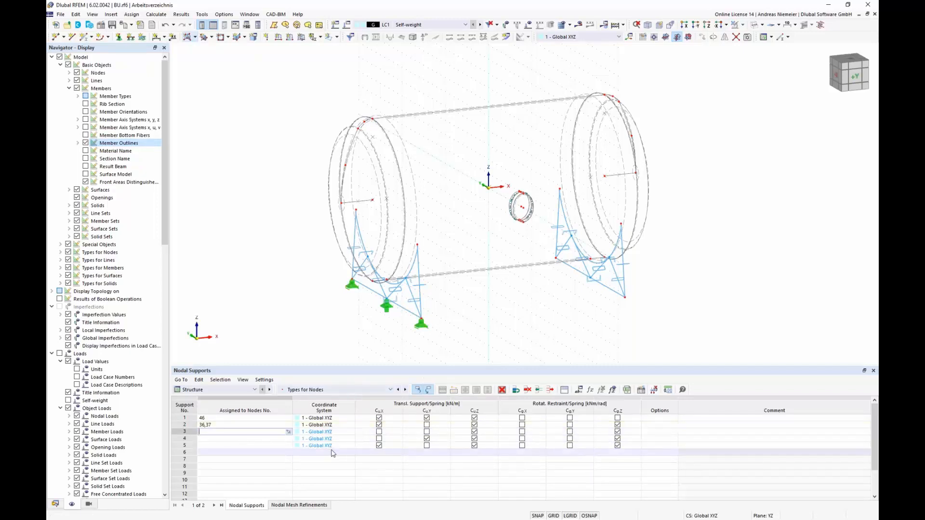
Step: Assign the Roller nodal support to the base beam's midpoint on the +X frame, fixing its Y translation and freeing its rotation about Z
{"action": "left_click", "coordinate": [289, 433]}
{"action": "left_click", "coordinate": [289, 433]}
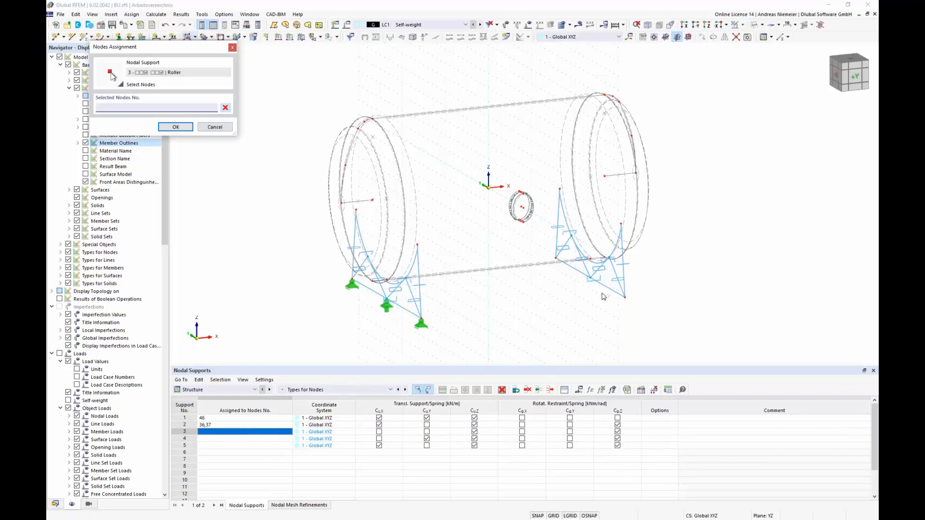
{"action": "left_click", "coordinate": [591, 278]}
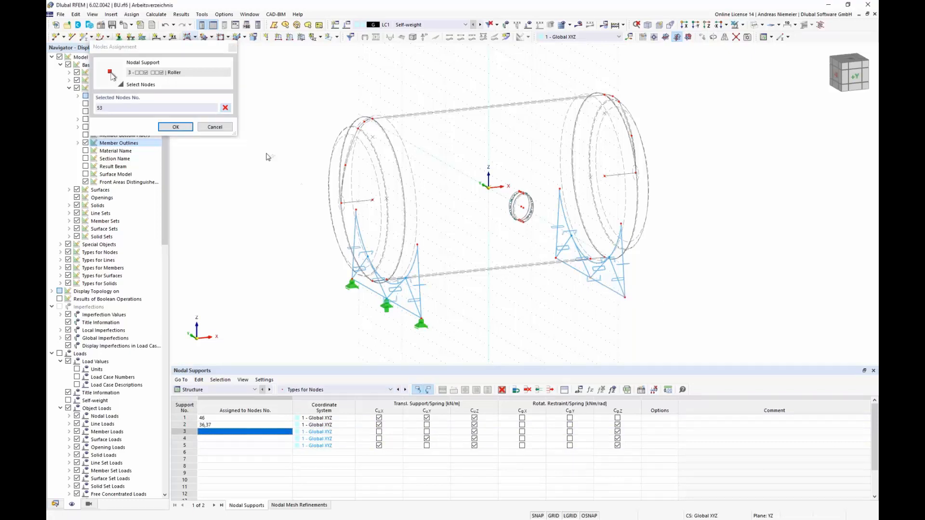
{"action": "left_click", "coordinate": [175, 127]}
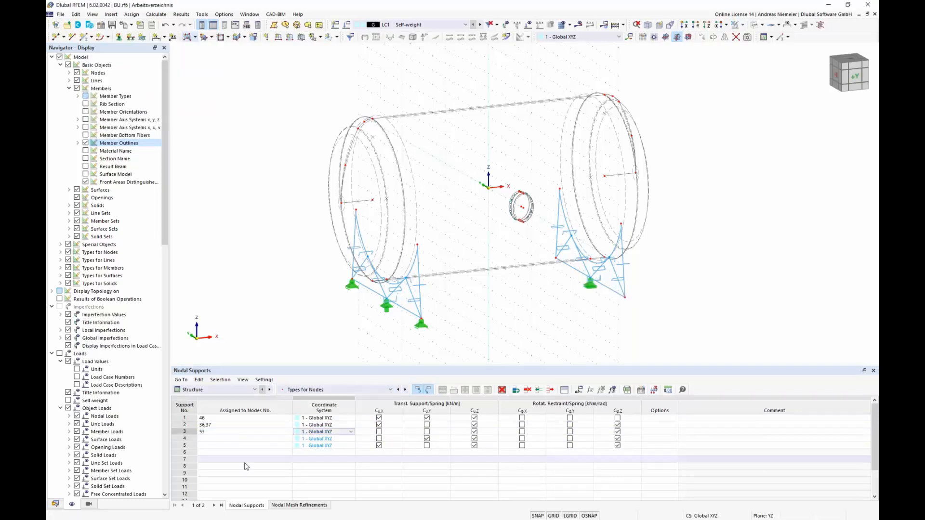
{"action": "left_click", "coordinate": [379, 432]}
{"action": "left_click", "coordinate": [427, 432]}
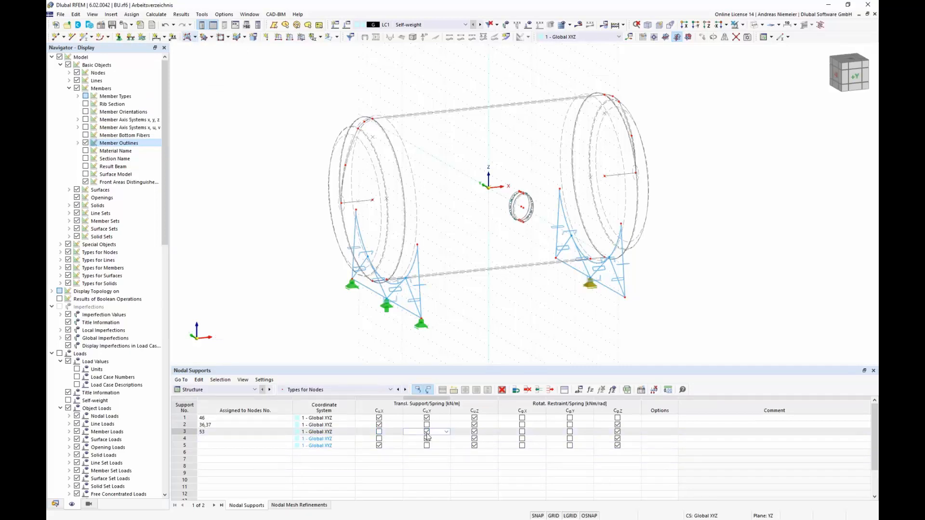
{"action": "left_click", "coordinate": [617, 432]}
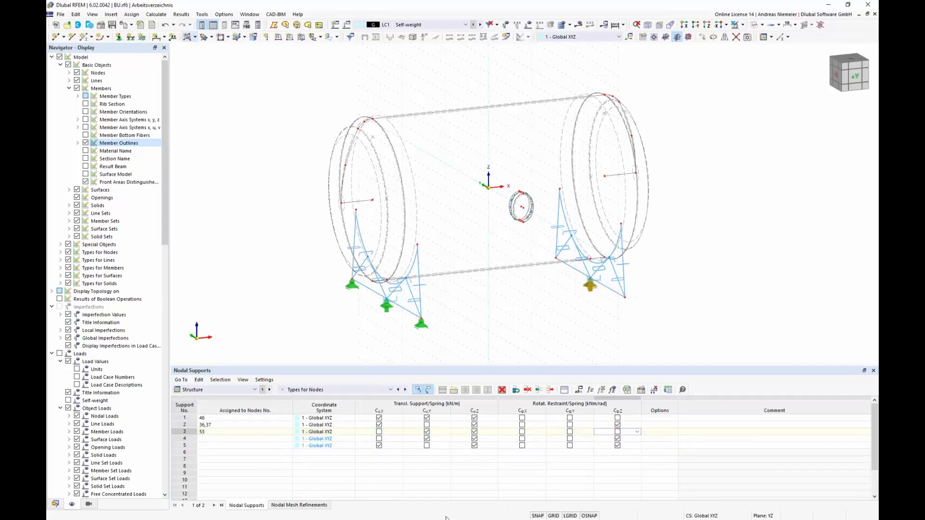
Step: Assign the Roller in X support to both ends of the +X frame's base beam, freeing its Y translation and its rotation about Z
{"action": "left_click", "coordinate": [257, 442]}
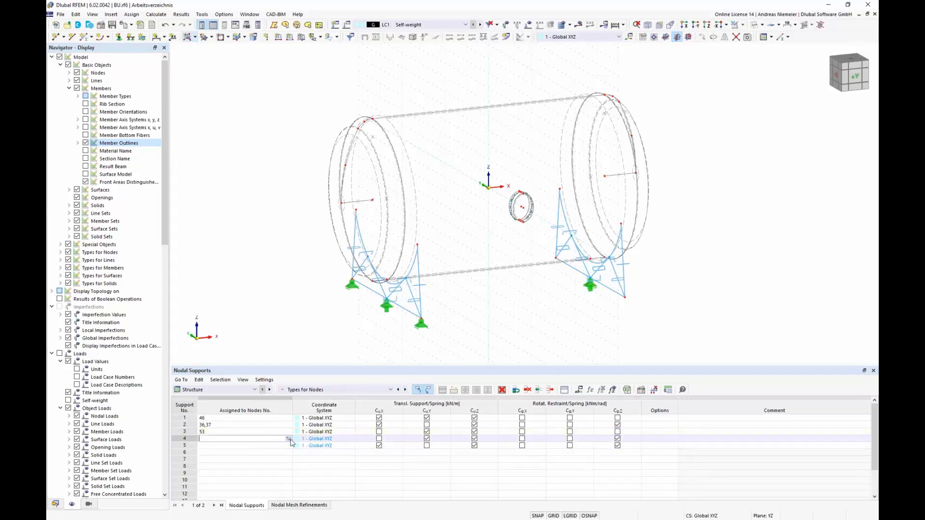
{"action": "left_click", "coordinate": [291, 442]}
{"action": "left_click", "coordinate": [556, 259]}
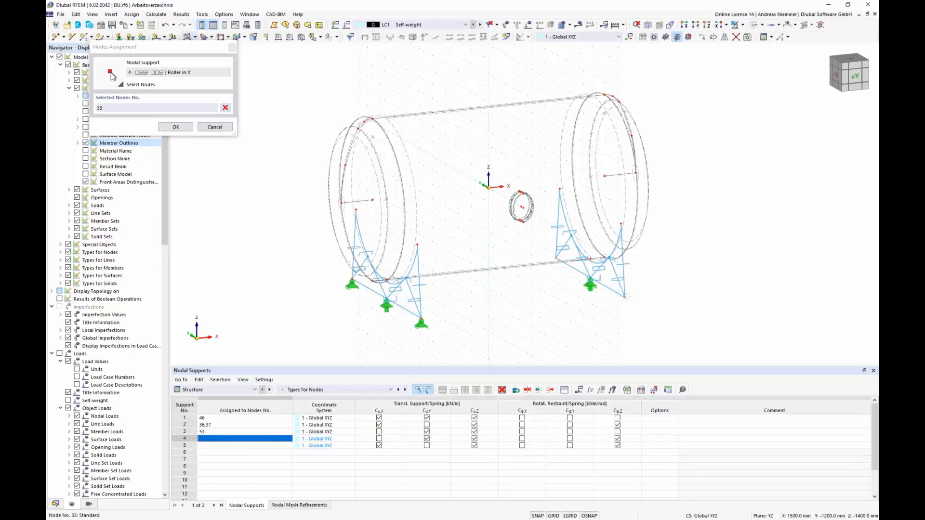
{"action": "left_click", "coordinate": [176, 126]}
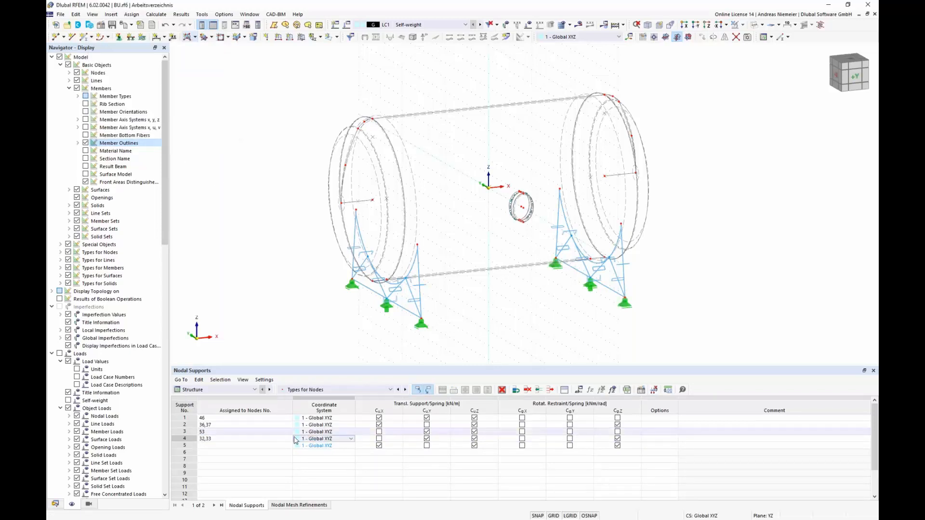
{"action": "left_click", "coordinate": [427, 439]}
{"action": "left_click", "coordinate": [427, 439]}
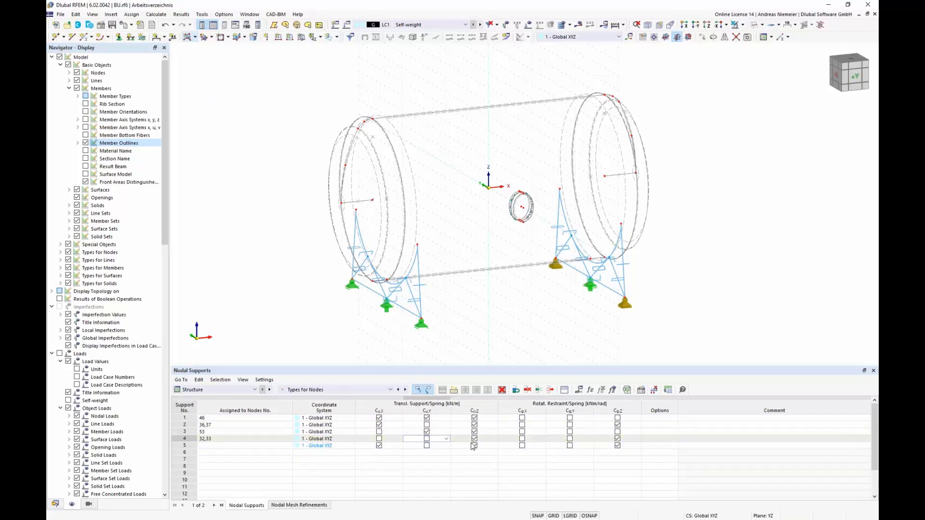
{"action": "left_click", "coordinate": [618, 439]}
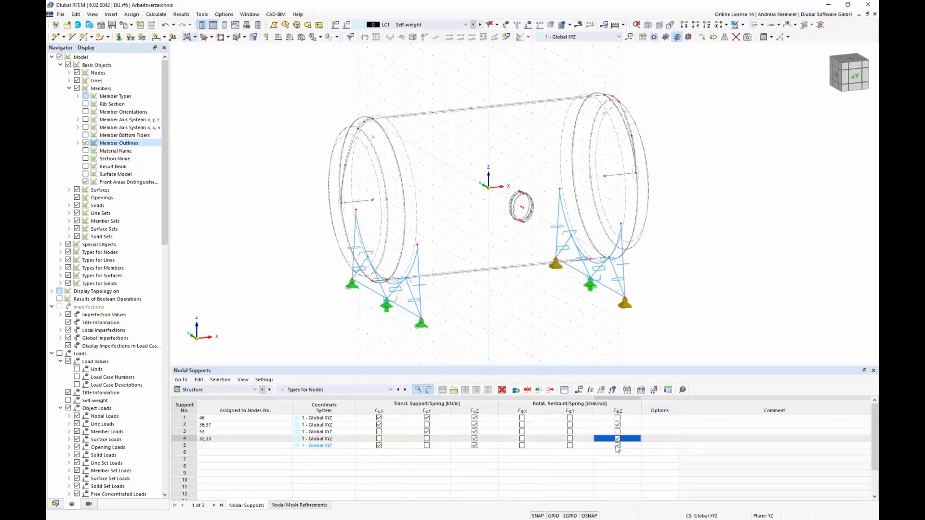
Step: Delete the unassigned nodal support type No. 5 and inspect the supports under both frames
{"action": "left_click", "coordinate": [185, 445]}
{"action": "left_click", "coordinate": [503, 392]}
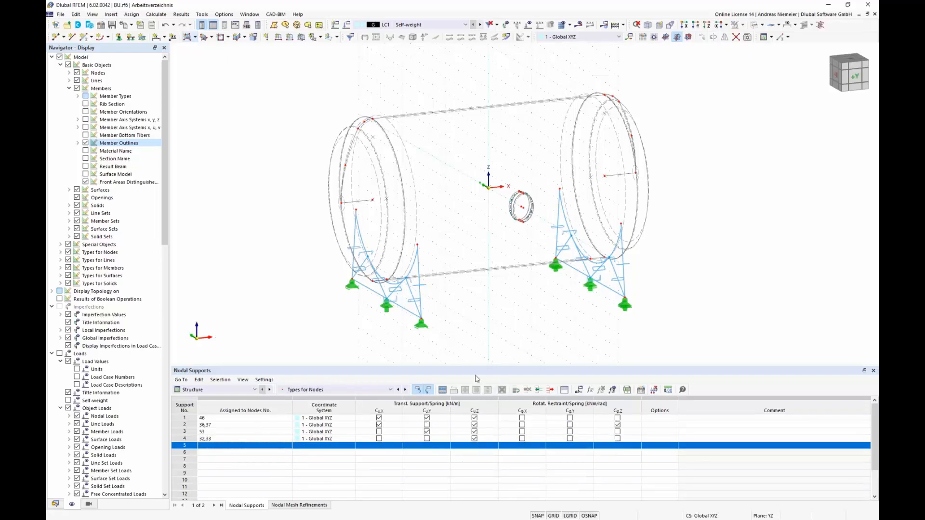
{"action": "middle_click_drag", "start_coordinate": [535, 321], "coordinate": [425, 308], "text": "ctrl"}
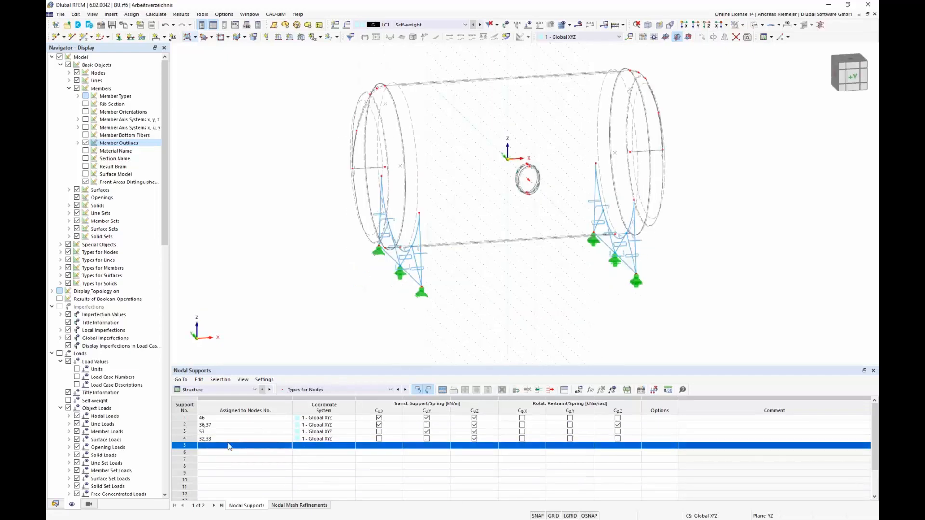
{"action": "middle_click_drag", "start_coordinate": [464, 332], "coordinate": [410, 320], "text": "ctrl"}
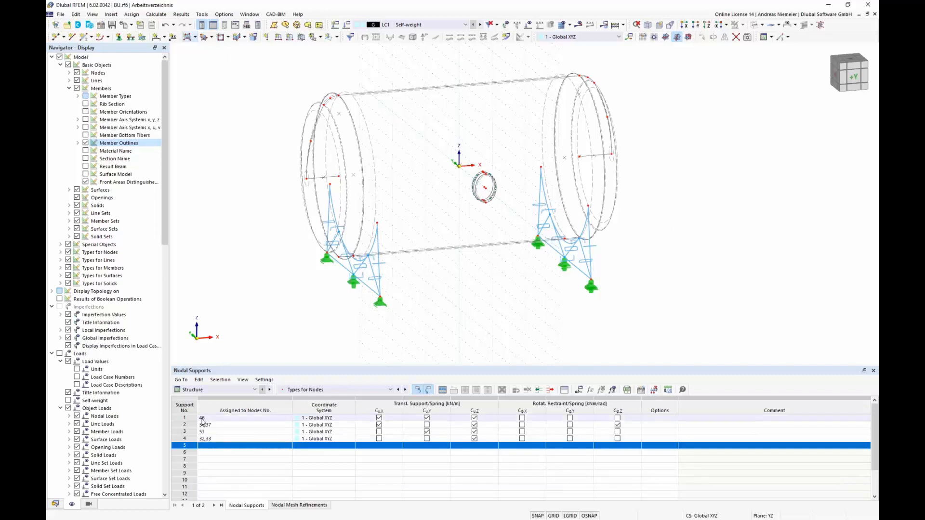
Step: Open the load cases table and check the Self-weight entry of load case LC1
{"action": "left_click", "coordinate": [224, 389]}
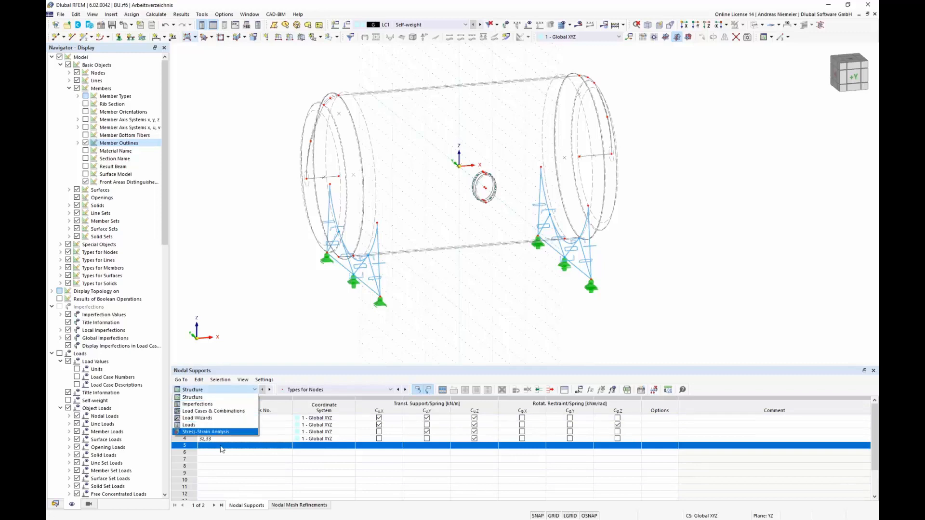
{"action": "left_click", "coordinate": [197, 413]}
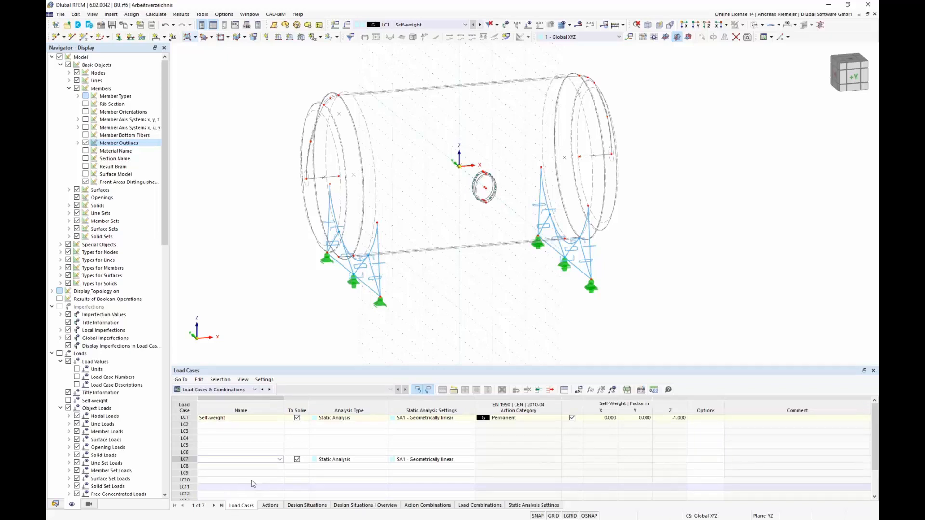
{"action": "left_click", "coordinate": [272, 420]}
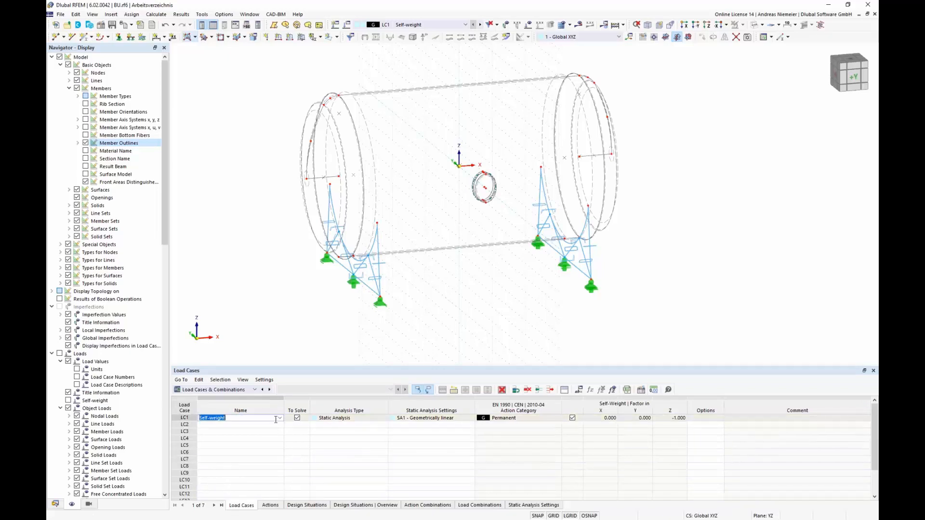
Step: Try to calculate load case LC1 Self-weight, and abort the calculation at the plausibility check of identical nodes
{"action": "left_click", "coordinate": [579, 25]}
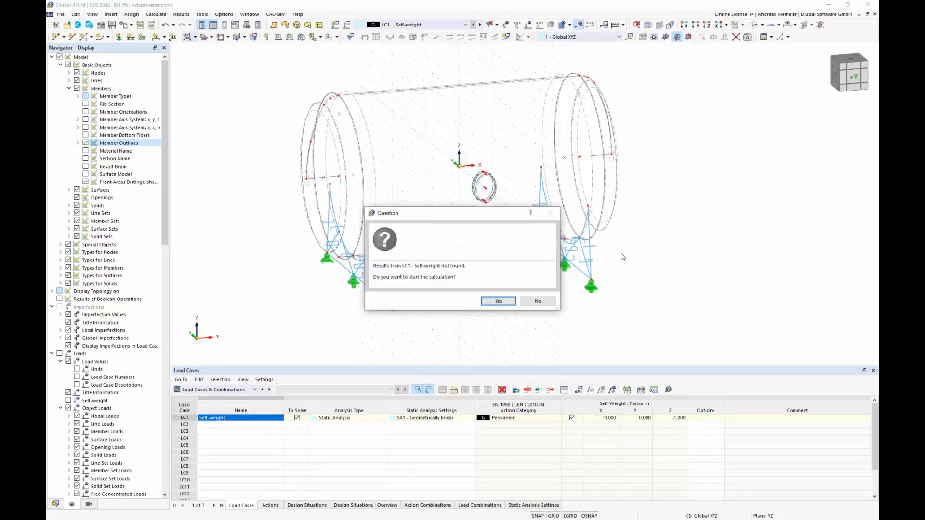
{"action": "left_click", "coordinate": [498, 302]}
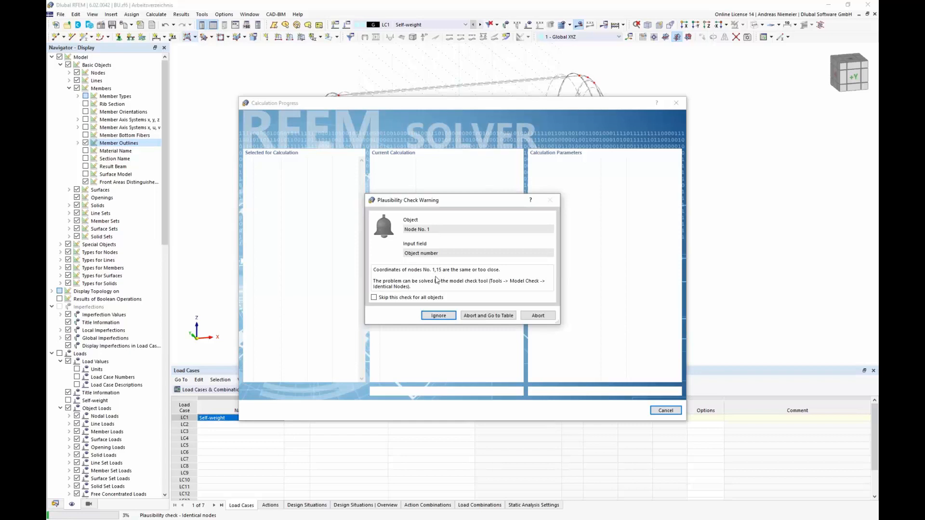
{"action": "left_click", "coordinate": [551, 320]}
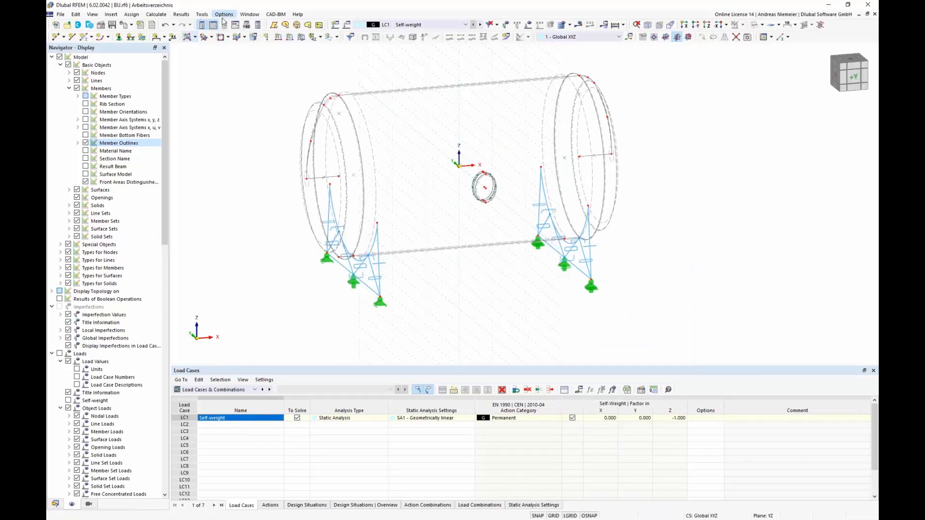
Step: Run the model check for identical nodes and clean up group 1,15 with the Delete unused nodes option
{"action": "left_click", "coordinate": [202, 14]}
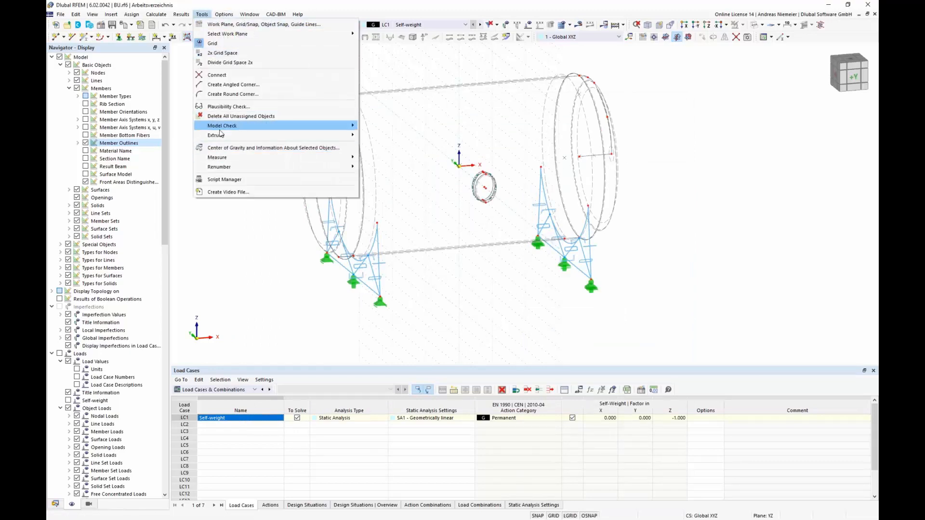
{"action": "mouse_move", "coordinate": [267, 126]}
{"action": "left_click", "coordinate": [399, 127]}
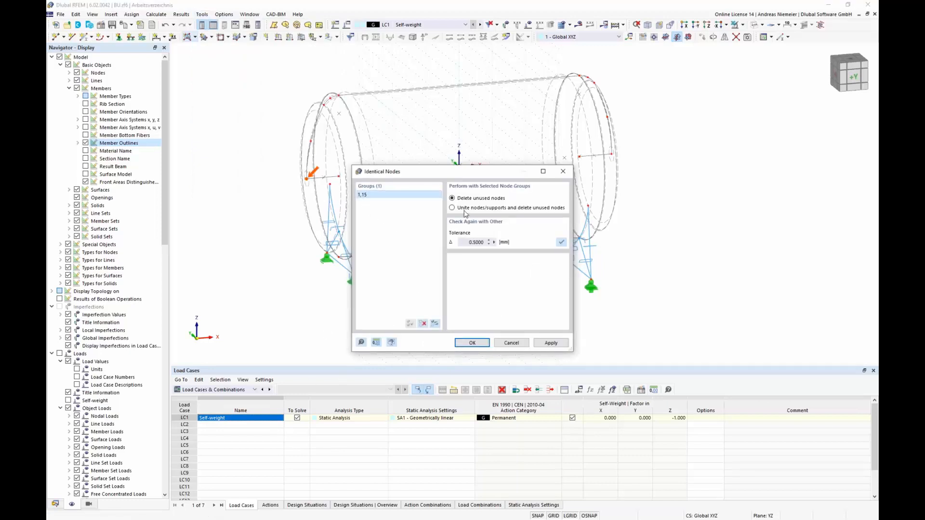
{"action": "left_click", "coordinate": [479, 344]}
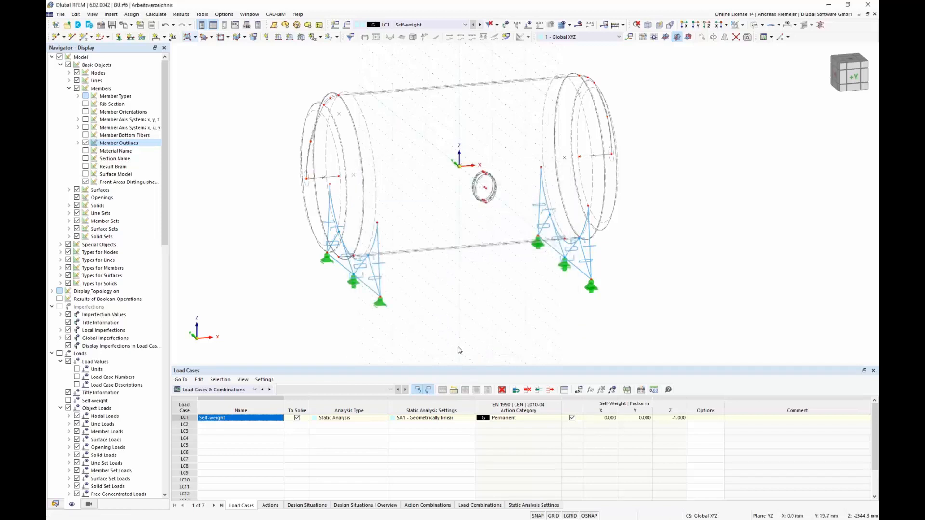
Step: Calculate load case LC1 Self-weight and compare the sum of loads with the sum of support forces in Z
{"action": "left_click", "coordinate": [578, 25]}
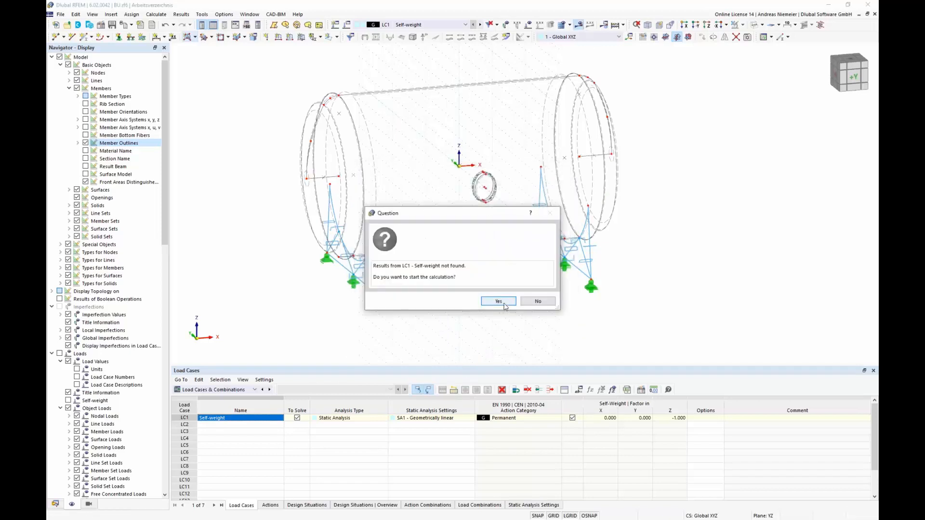
{"action": "left_click", "coordinate": [500, 302]}
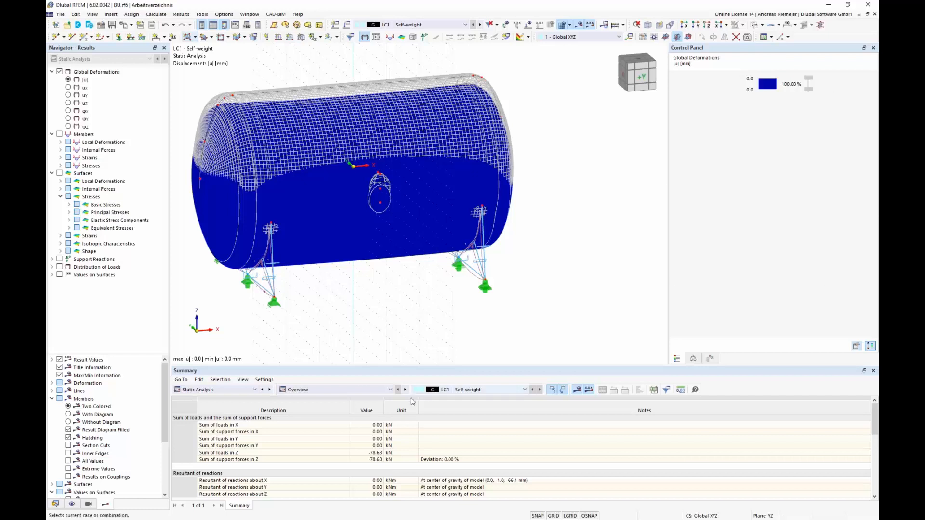
{"action": "left_click_drag", "start_coordinate": [378, 428], "coordinate": [341, 459]}
{"action": "left_click", "coordinate": [230, 454]}
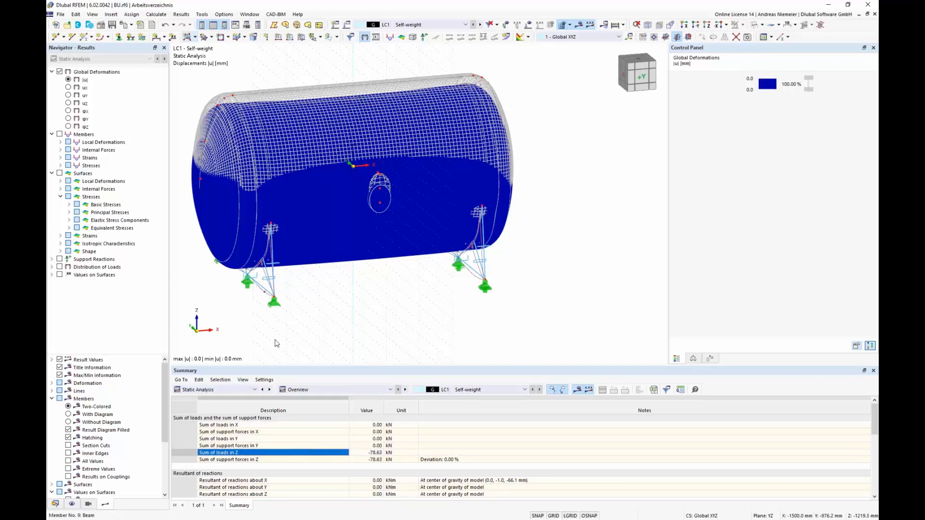
{"action": "left_click_drag", "start_coordinate": [372, 453], "coordinate": [381, 464]}
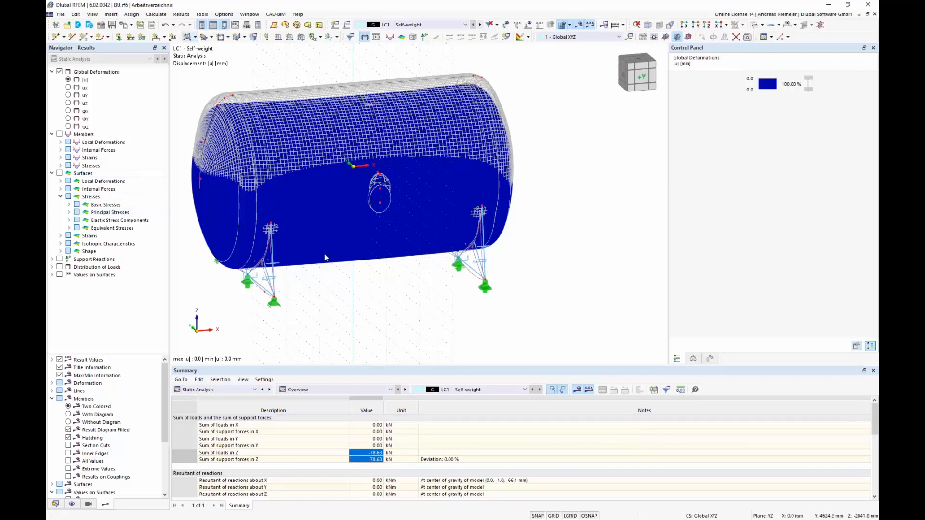
Step: Display the members' von Mises equivalent stresses and examine them on both support frames
{"action": "middle_click_drag", "start_coordinate": [326, 289], "coordinate": [391, 271]}
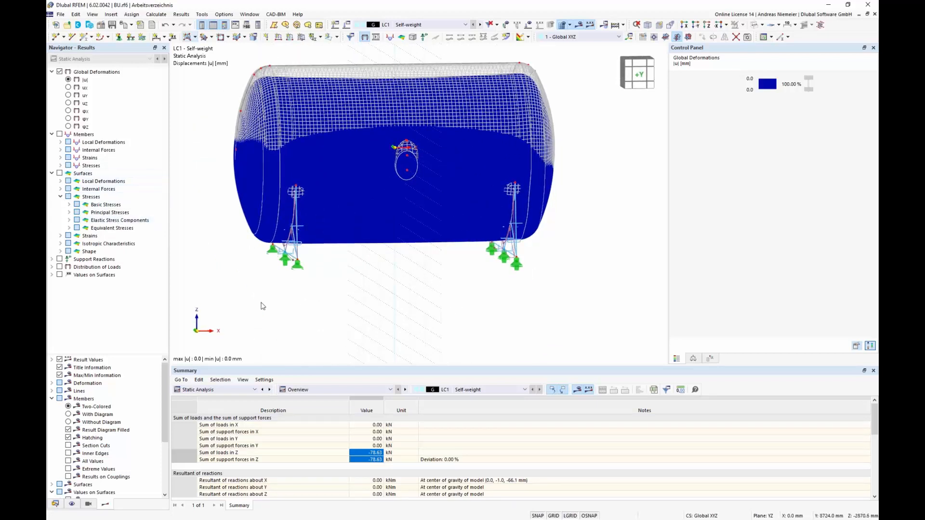
{"action": "left_click", "coordinate": [60, 165]}
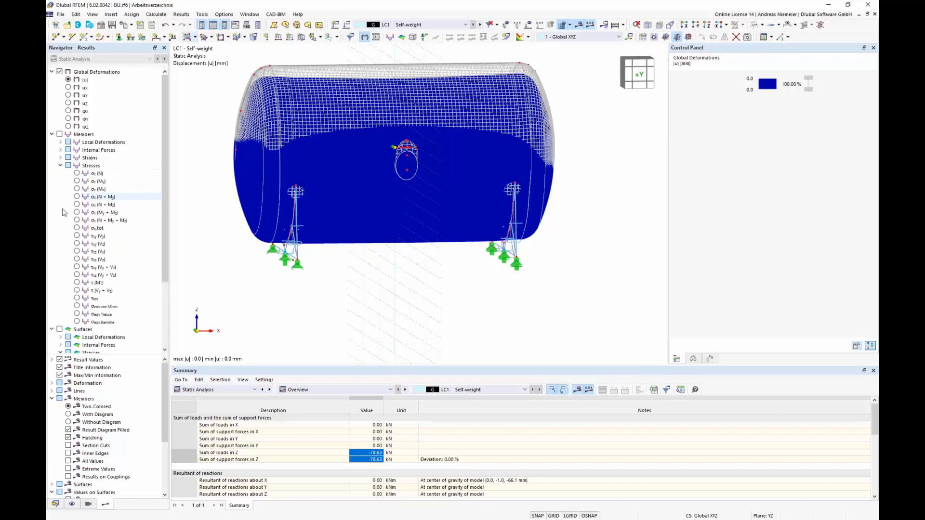
{"action": "left_click", "coordinate": [59, 134]}
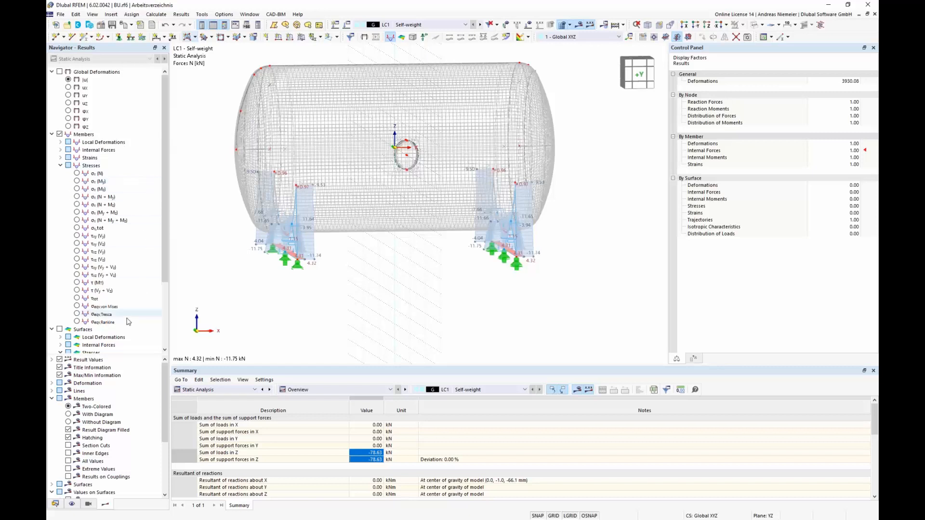
{"action": "left_click", "coordinate": [77, 307]}
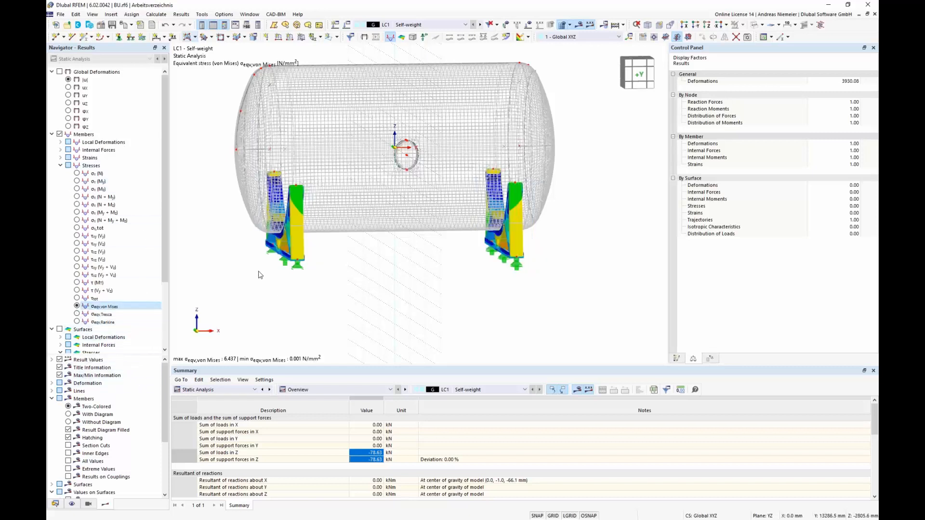
{"action": "scroll", "coordinate": [268, 288], "scroll_direction": "up", "scroll_amount": 2}
{"action": "middle_click_drag", "start_coordinate": [268, 288], "coordinate": [241, 318], "text": "ctrl"}
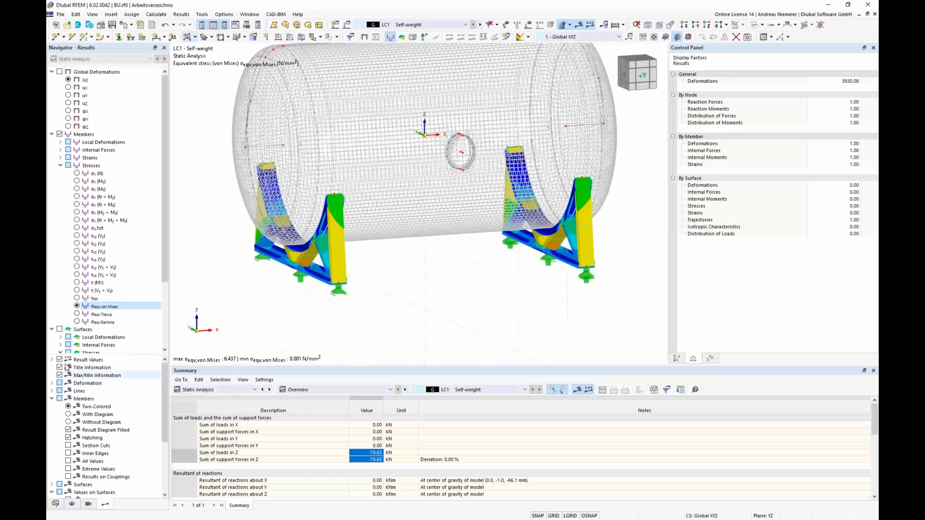
Step: Display the maximum von Mises equivalent stresses on the tank surfaces together with the member stresses
{"action": "scroll", "coordinate": [76, 290], "scroll_direction": "down", "scroll_amount": 4}
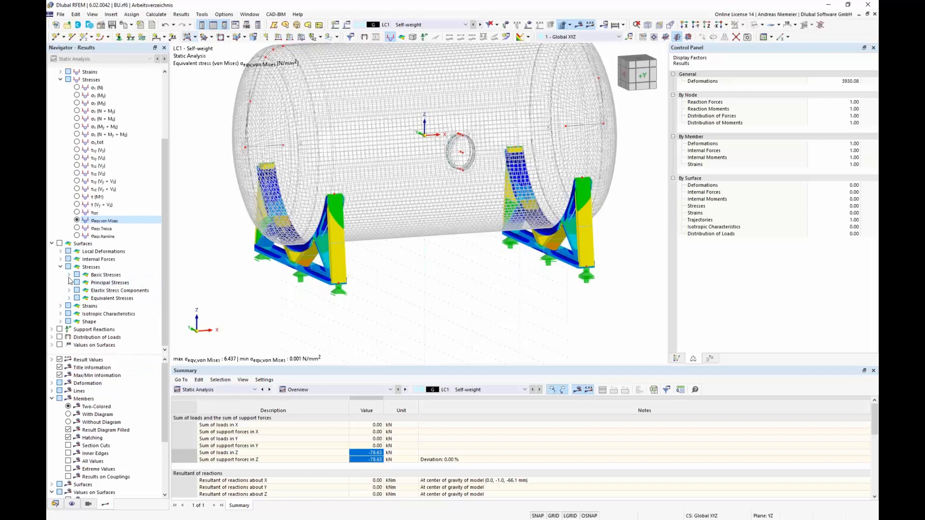
{"action": "left_click", "coordinate": [69, 299]}
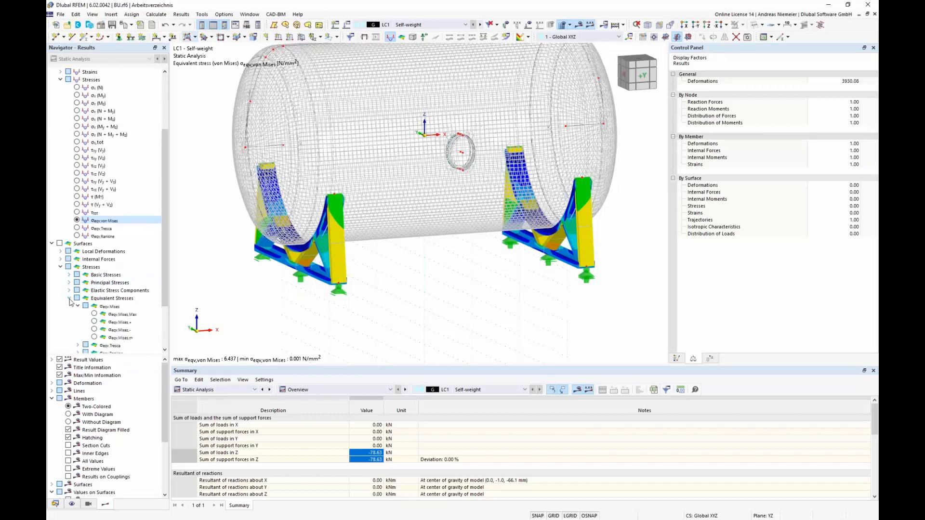
{"action": "left_click", "coordinate": [95, 315]}
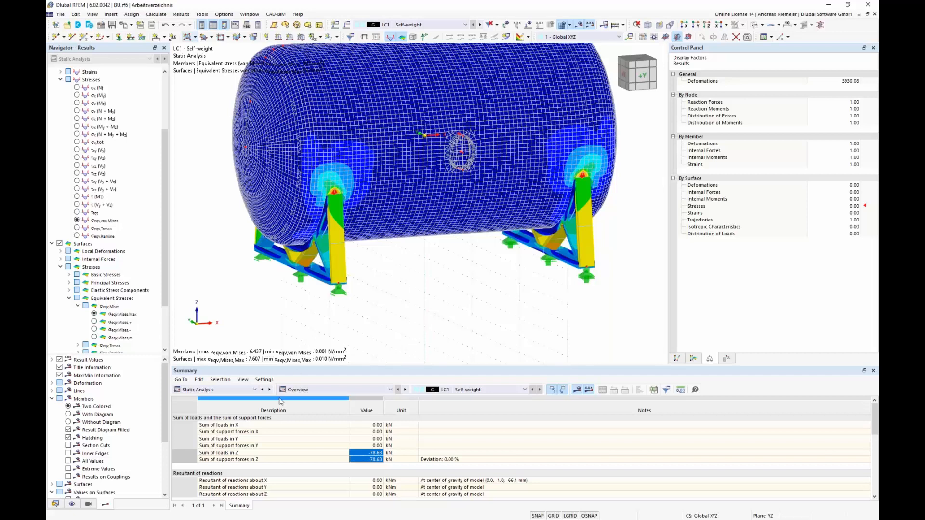
Step: Set the action category of load case LC2 to Permanent/Imposed in the load cases table
{"action": "left_click", "coordinate": [222, 390]}
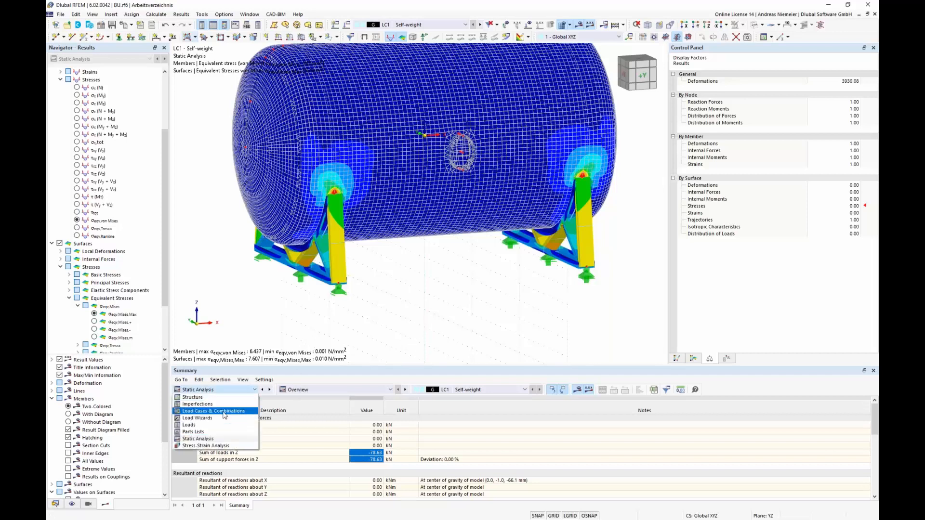
{"action": "left_click", "coordinate": [229, 436]}
{"action": "left_click", "coordinate": [239, 424]}
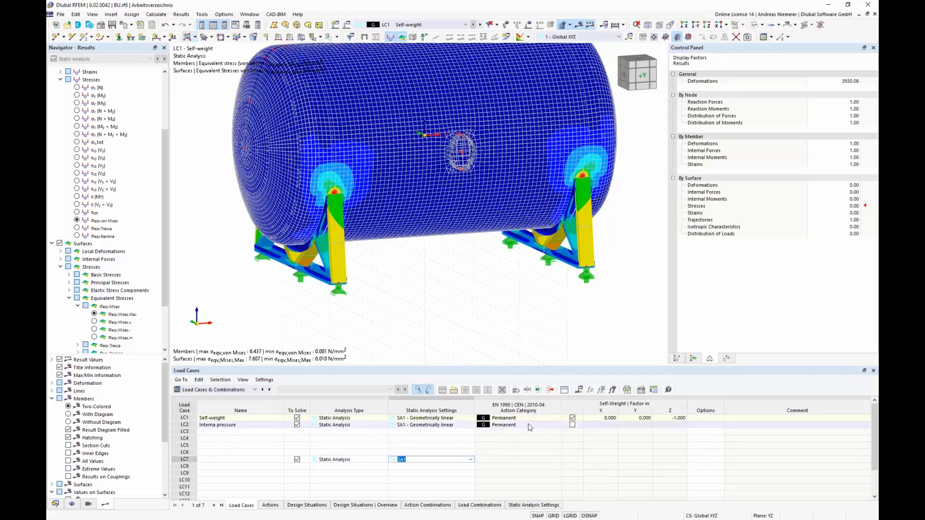
{"action": "left_click", "coordinate": [530, 426]}
{"action": "left_click", "coordinate": [531, 428]}
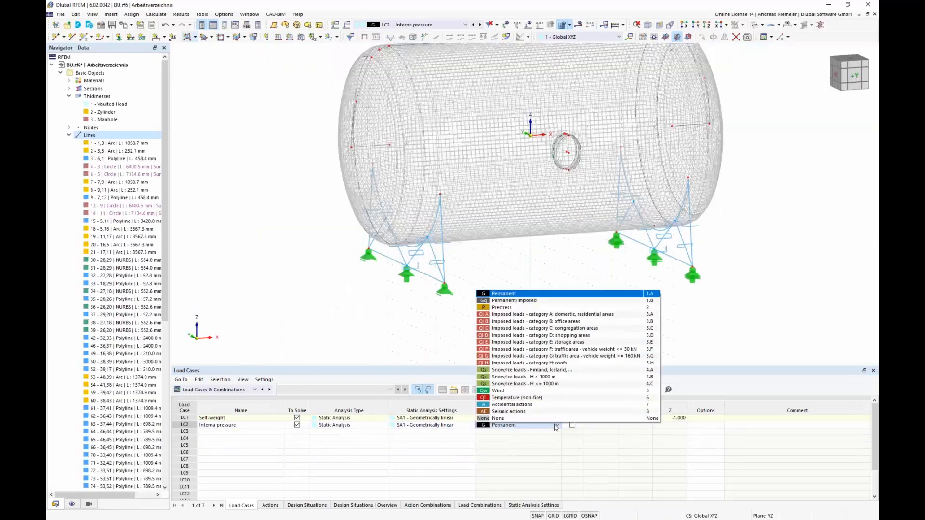
{"action": "left_click", "coordinate": [511, 301]}
{"action": "left_click", "coordinate": [515, 474]}
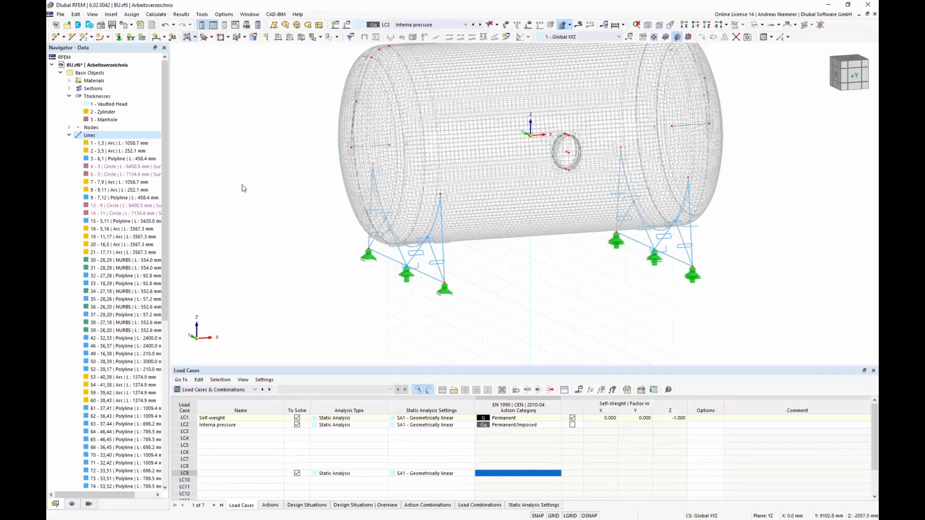
Step: Define a new uniform surface load for LC2 in the Local xyz system, direction z, with a magnitude of 1000 kN/m²
{"action": "left_click", "coordinate": [301, 38]}
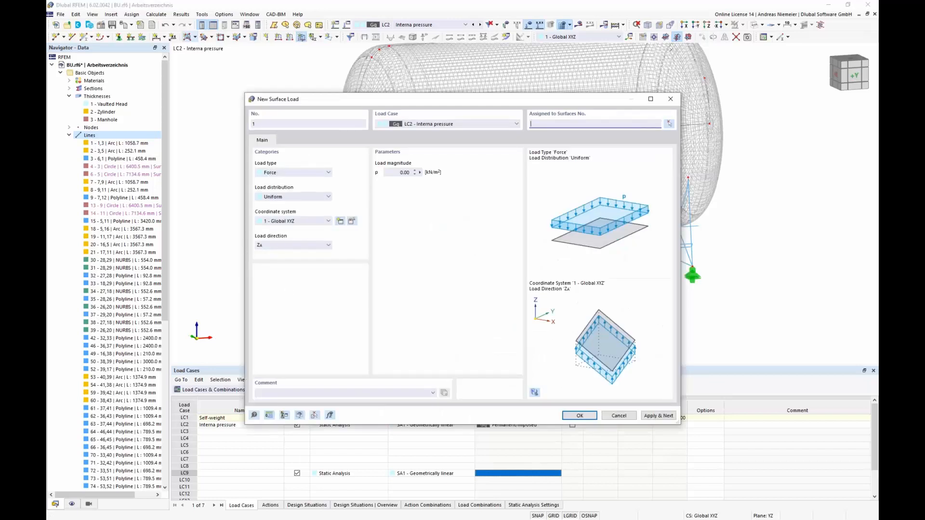
{"action": "left_click", "coordinate": [279, 222]}
{"action": "left_click", "coordinate": [270, 233]}
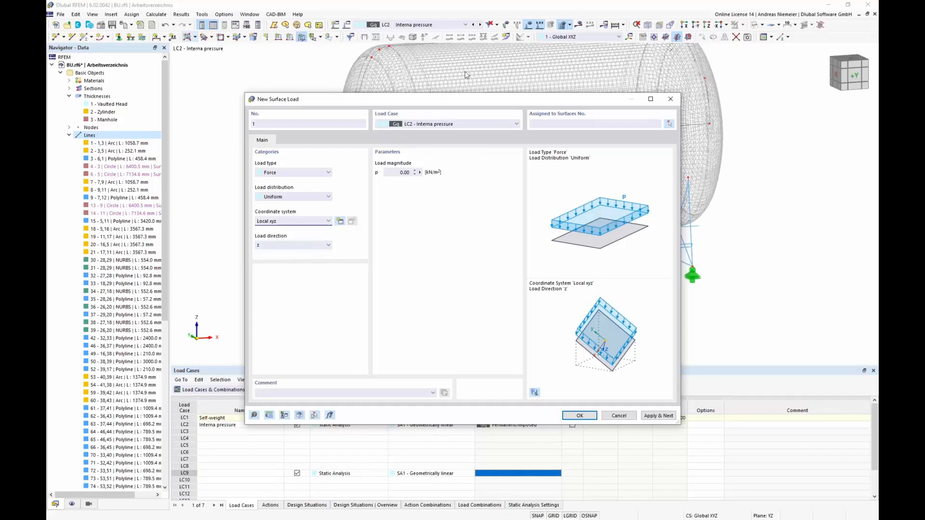
{"action": "double_click", "coordinate": [402, 172]}
{"action": "type", "text": "100"}
{"action": "left_click", "coordinate": [356, 394]}
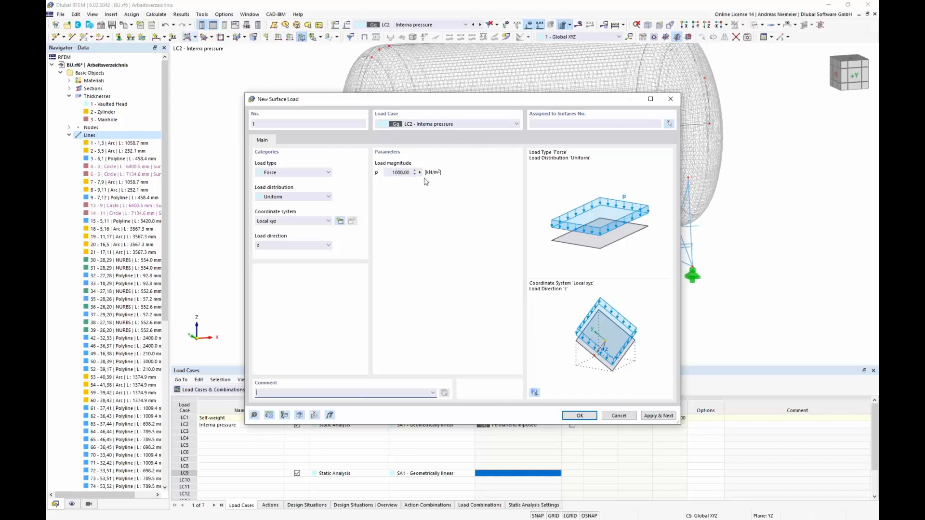
Step: Assign the LC2 pressure load to the tank shell, heads and manhole surfaces 1-5,7,11,13,15 and create it
{"action": "left_click", "coordinate": [670, 123]}
{"action": "left_click_drag", "start_coordinate": [674, 184], "coordinate": [366, 108]}
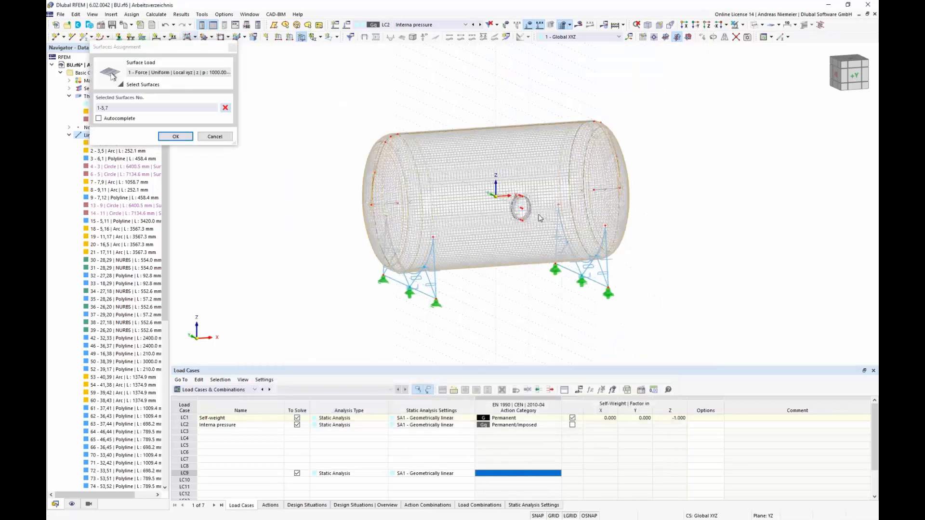
{"action": "scroll", "coordinate": [539, 218], "scroll_direction": "up", "scroll_amount": 6}
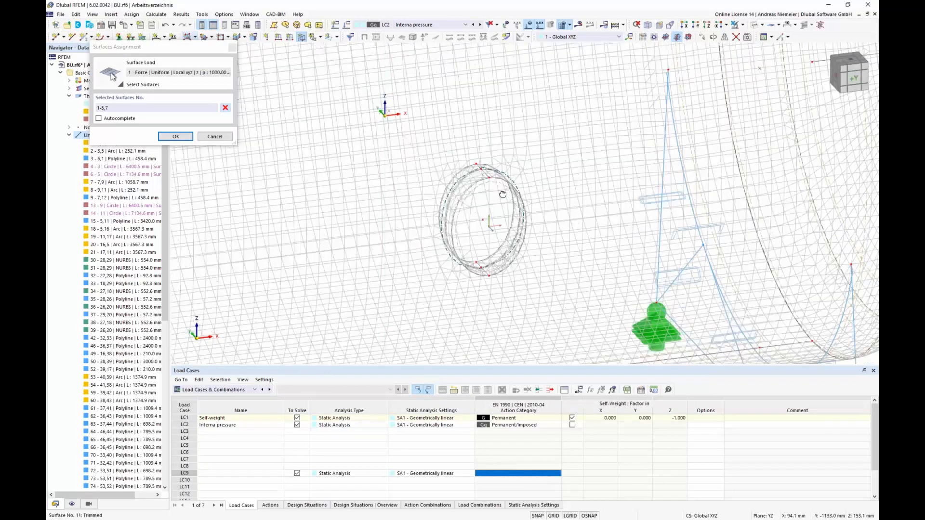
{"action": "middle_click_drag", "start_coordinate": [503, 194], "coordinate": [483, 231], "text": "ctrl"}
{"action": "scroll", "coordinate": [483, 232], "scroll_direction": "up", "scroll_amount": 4}
{"action": "left_click", "coordinate": [498, 224]}
{"action": "left_click", "coordinate": [508, 227]}
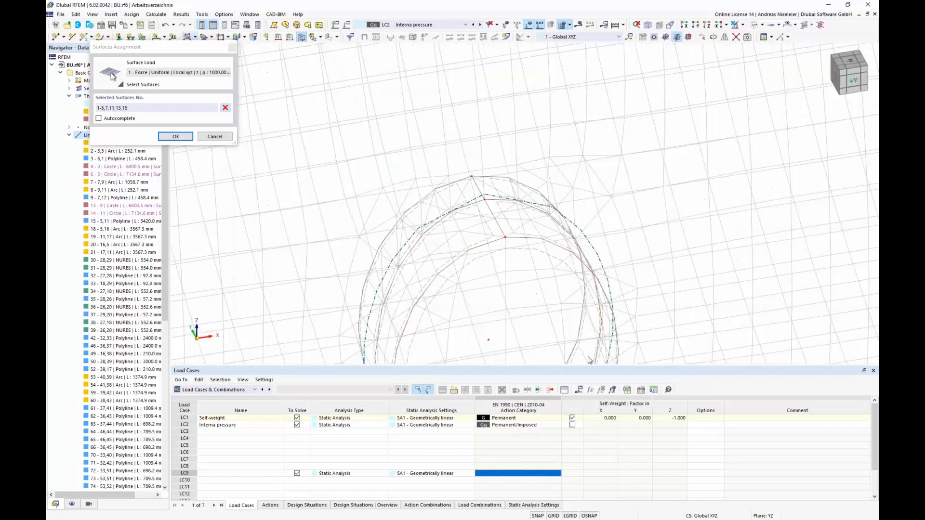
{"action": "scroll", "coordinate": [460, 302], "scroll_direction": "down", "scroll_amount": 2}
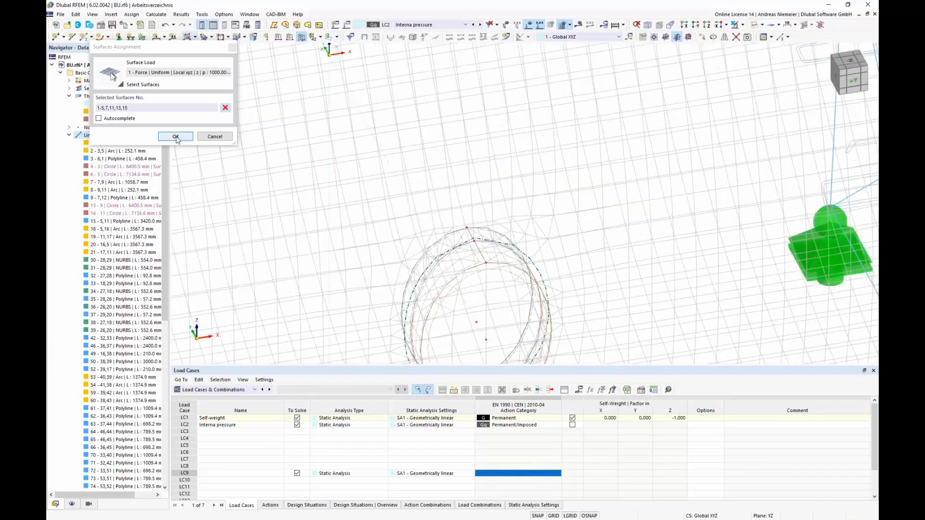
{"action": "left_click", "coordinate": [176, 137]}
{"action": "left_click", "coordinate": [578, 416]}
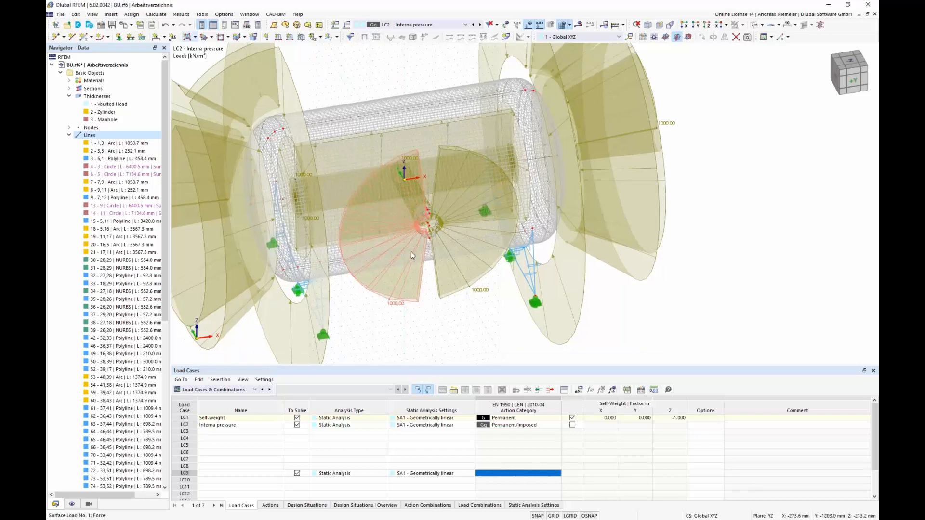
Step: Hide the load display and calculate load case LC2
{"action": "middle_click_drag", "start_coordinate": [475, 332], "coordinate": [506, 294], "text": "ctrl"}
{"action": "scroll", "coordinate": [474, 293], "scroll_direction": "down", "scroll_amount": 1}
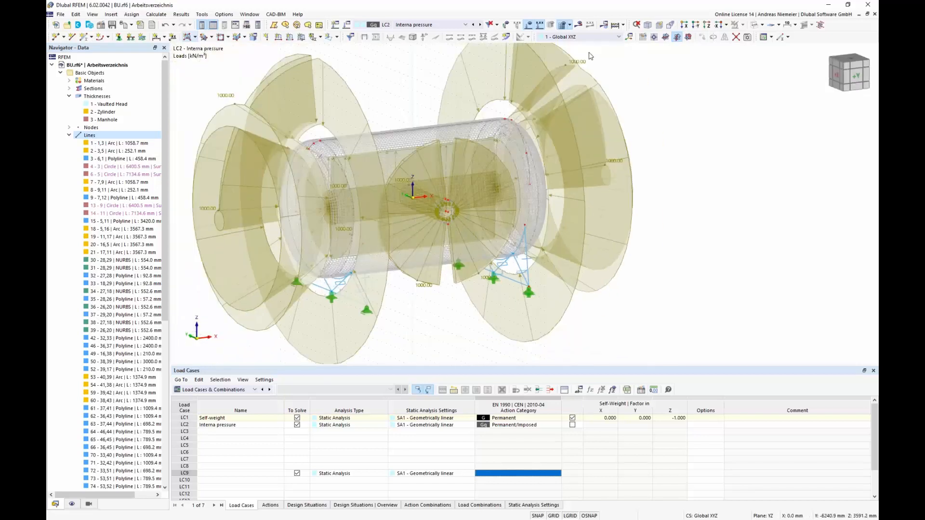
{"action": "left_click", "coordinate": [529, 25]}
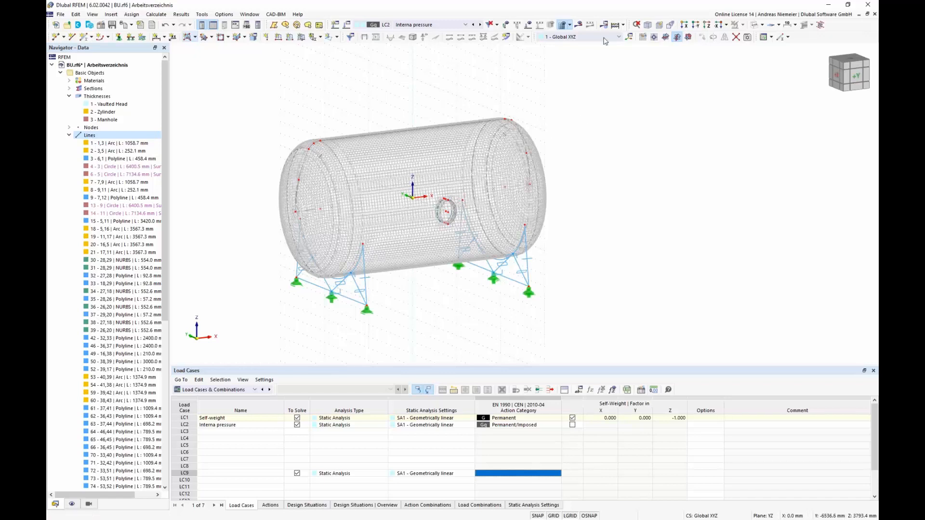
{"action": "left_click", "coordinate": [581, 26]}
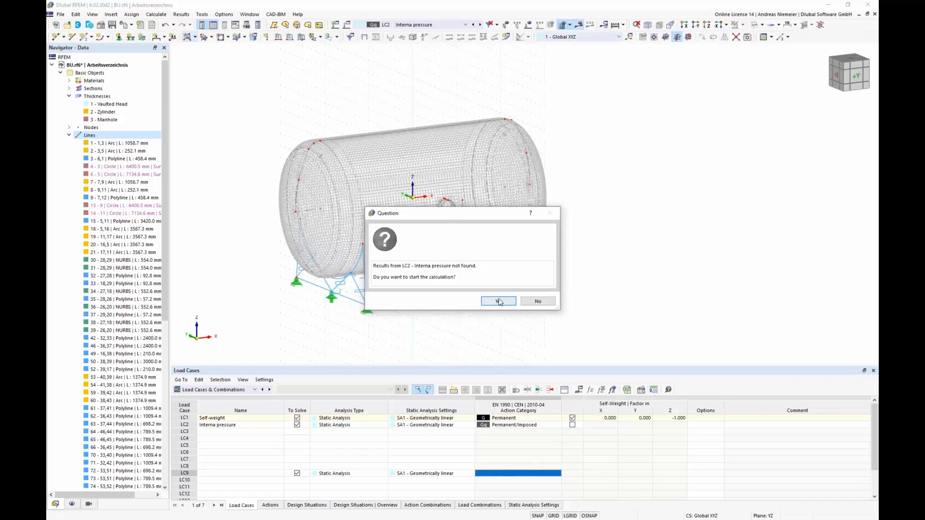
{"action": "left_click", "coordinate": [499, 302]}
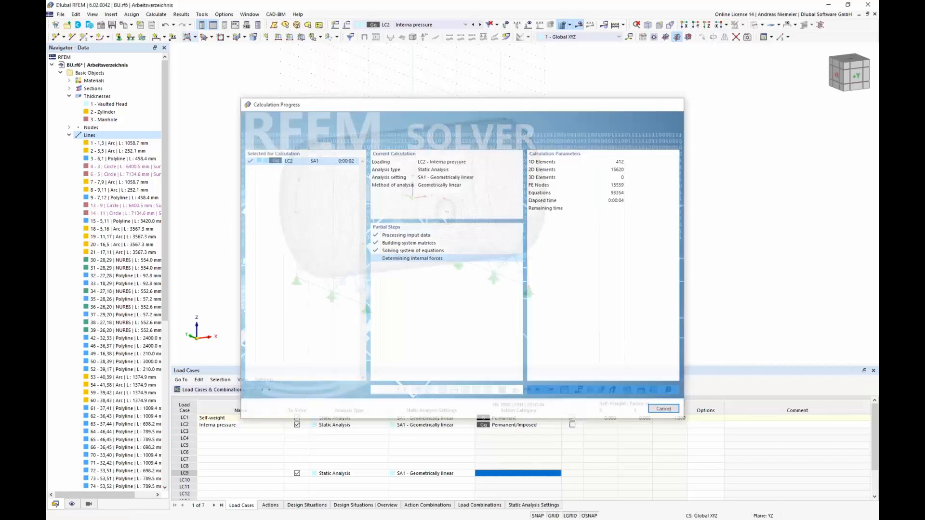
{"action": "middle_click_drag", "start_coordinate": [364, 306], "coordinate": [400, 289], "text": "ctrl"}
{"action": "scroll", "coordinate": [62, 76], "scroll_direction": "up", "scroll_amount": 4}
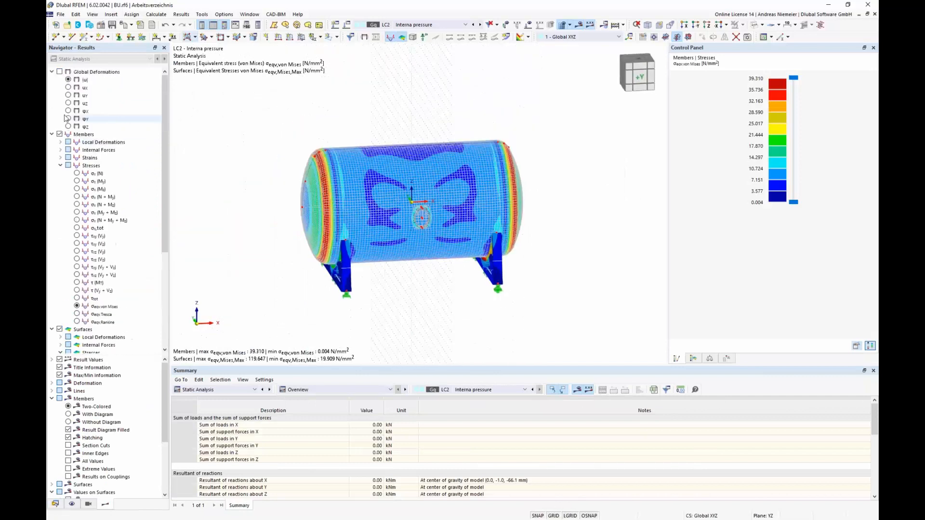
Step: View LC2's global deformations, the members' von Mises stresses, and the member and surface von Mises stresses together
{"action": "left_click", "coordinate": [60, 72]}
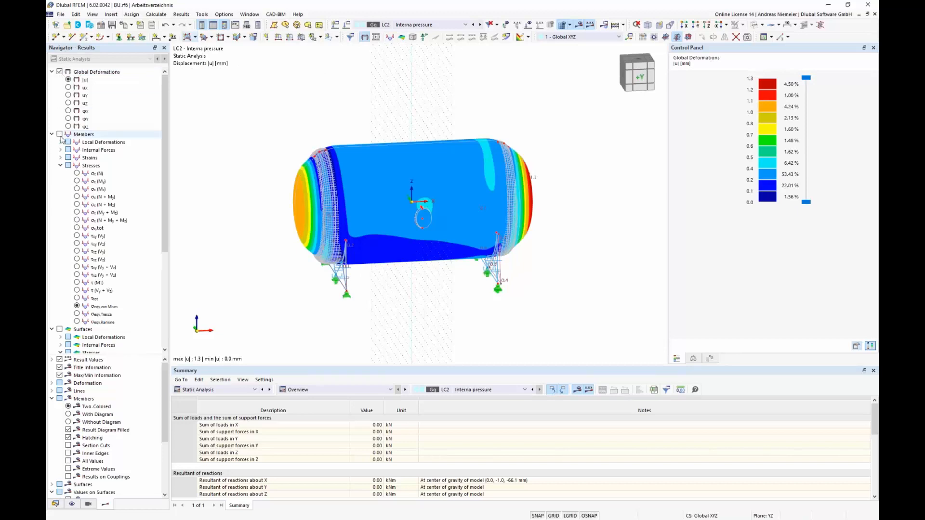
{"action": "left_click", "coordinate": [59, 135]}
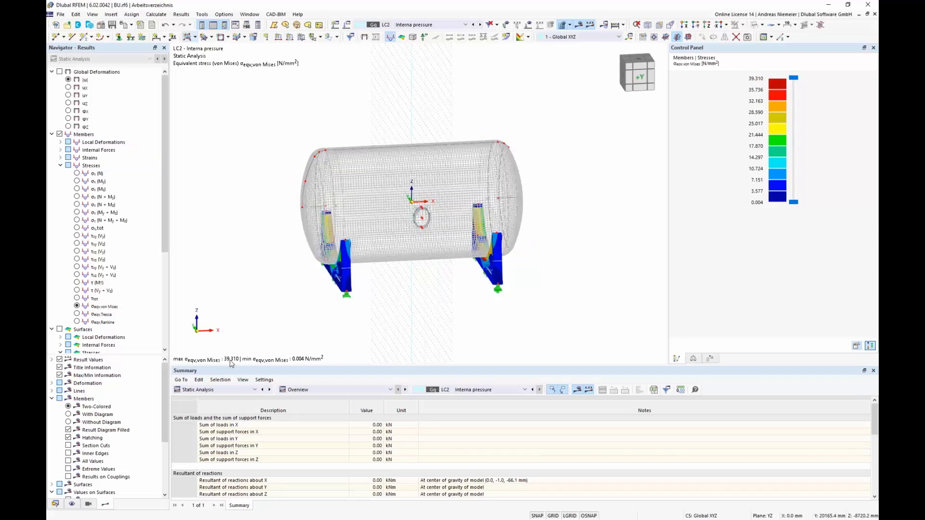
{"action": "scroll", "coordinate": [114, 237], "scroll_direction": "down", "scroll_amount": 7}
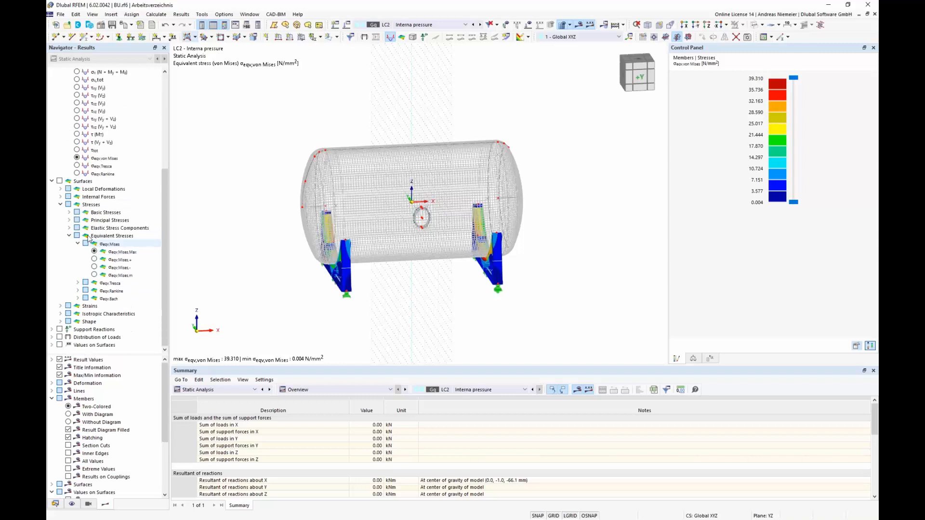
{"action": "left_click", "coordinate": [60, 181]}
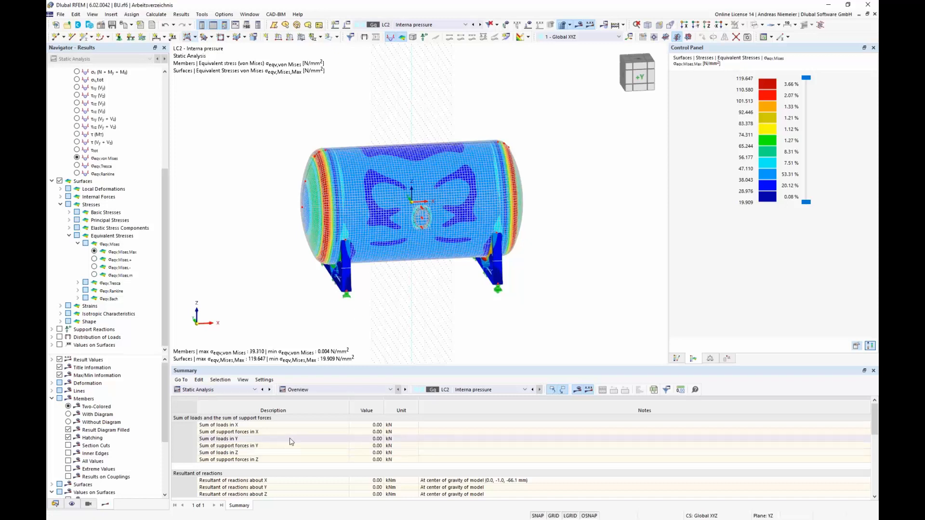
Step: Check LC2's sums of loads and support forces, and display the local pz load distribution on the 2D surface FEs without FE mesh nodes
{"action": "left_click_drag", "start_coordinate": [374, 426], "coordinate": [375, 460]}
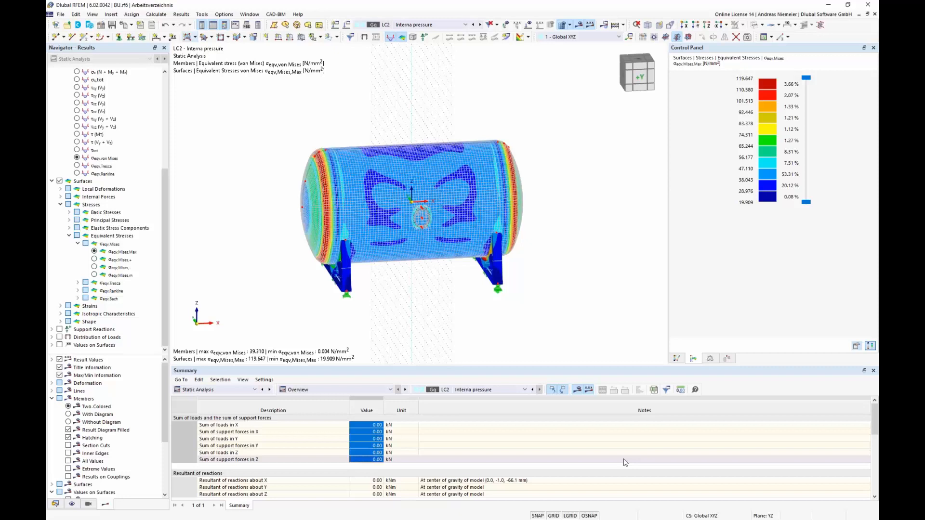
{"action": "left_click", "coordinate": [60, 337]}
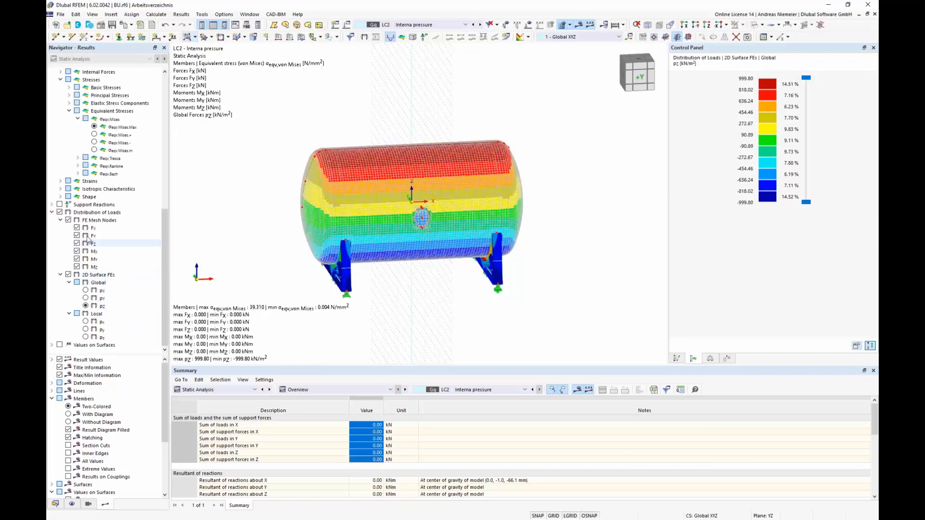
{"action": "left_click", "coordinate": [68, 220]}
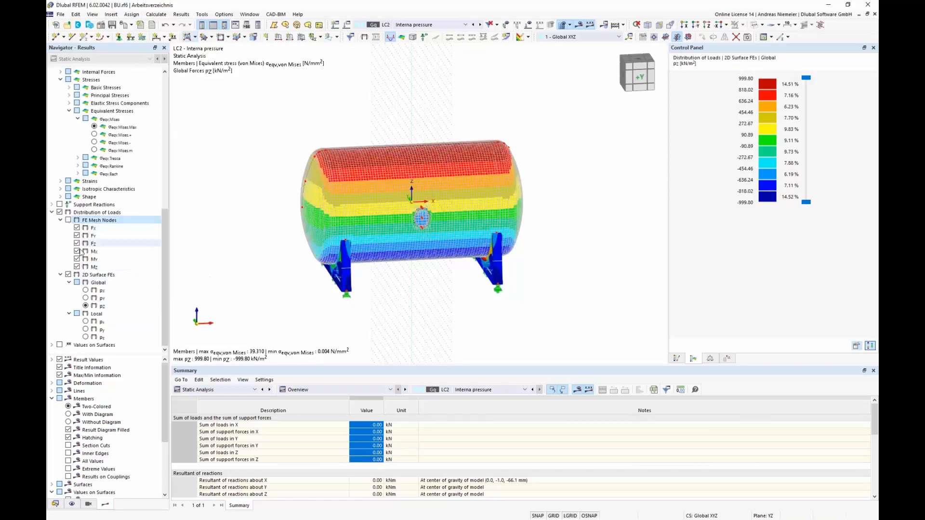
{"action": "left_click", "coordinate": [85, 337]}
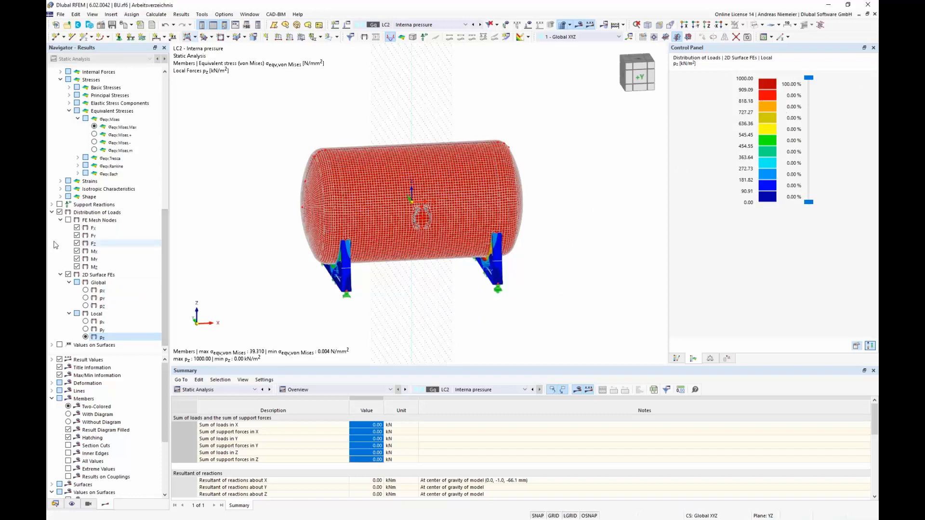
Step: Add load case LC3 named Filling with the Permanent/Imposed action category
{"action": "left_click", "coordinate": [202, 389]}
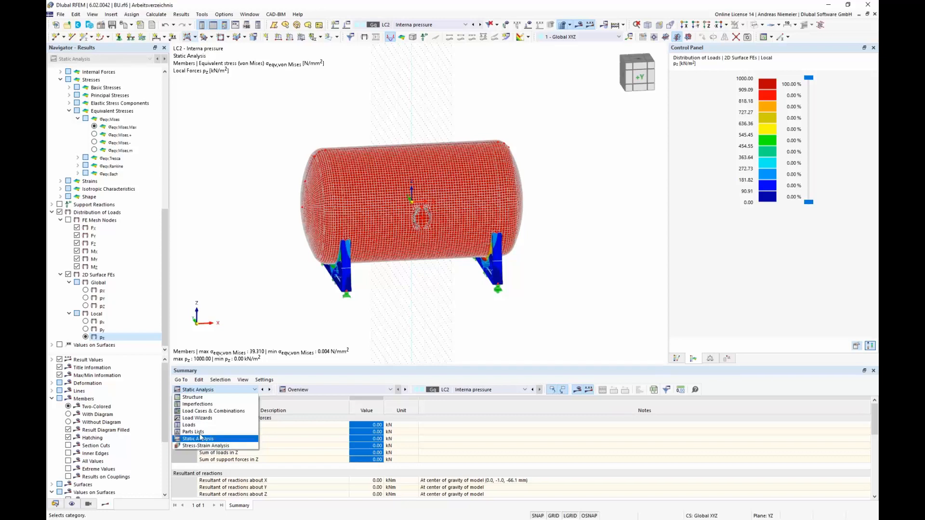
{"action": "left_click", "coordinate": [203, 411]}
{"action": "left_click", "coordinate": [284, 431]}
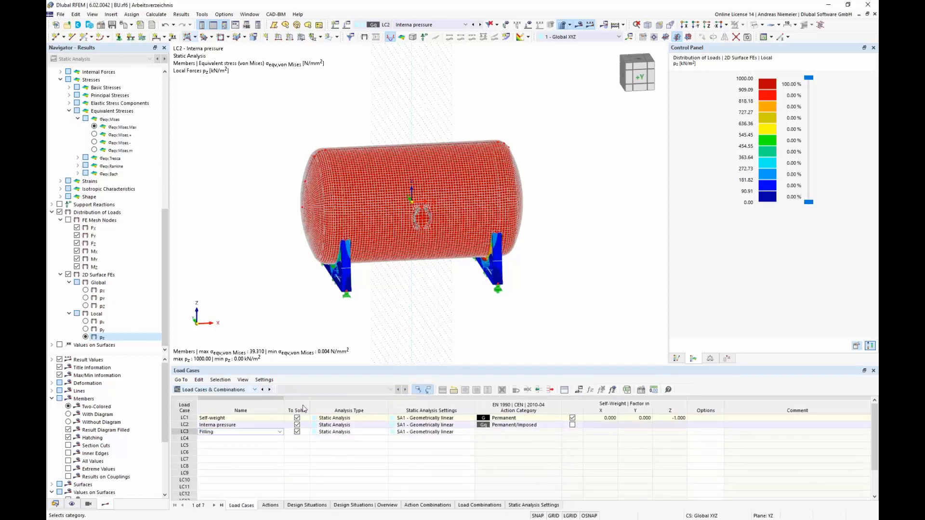
{"action": "left_click", "coordinate": [272, 482]}
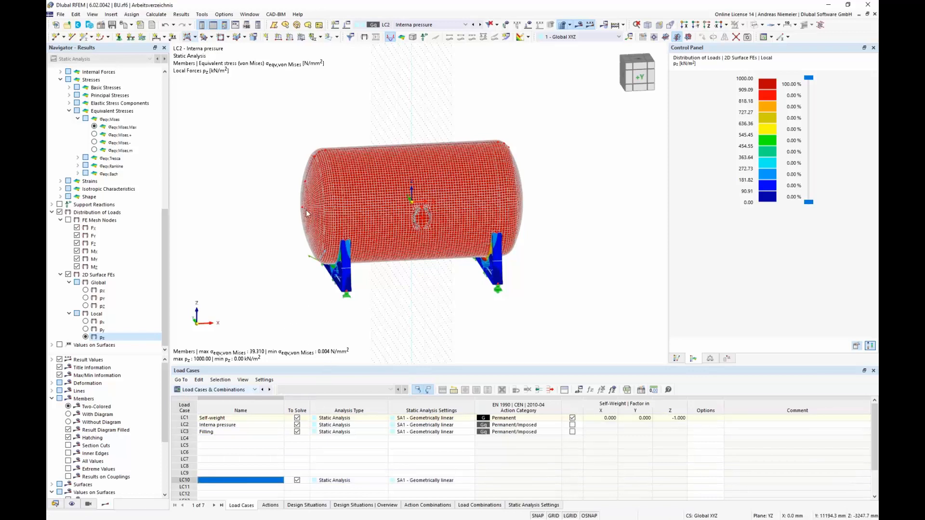
Step: Start a new surface load in LC3 with Linear in Z distribution and the Local xyz coordinate system in direction z
{"action": "left_click", "coordinate": [221, 433]}
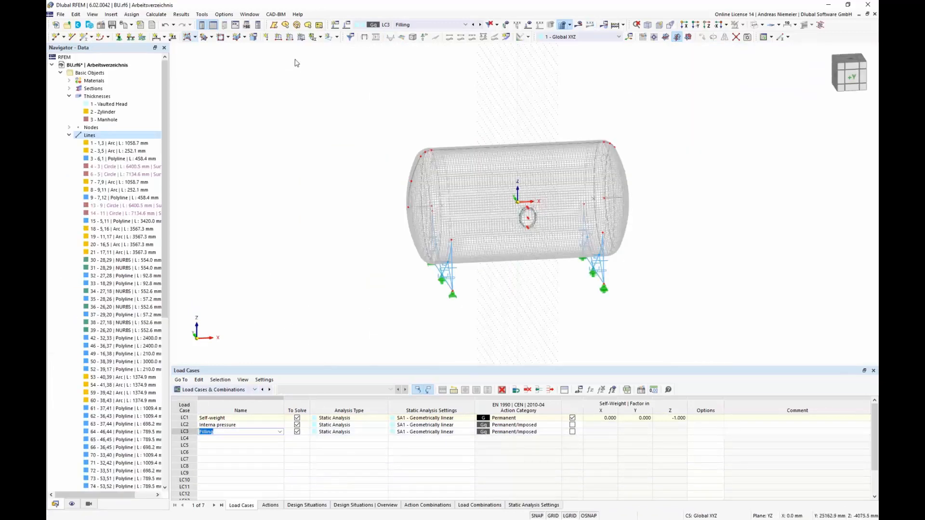
{"action": "left_click", "coordinate": [301, 36]}
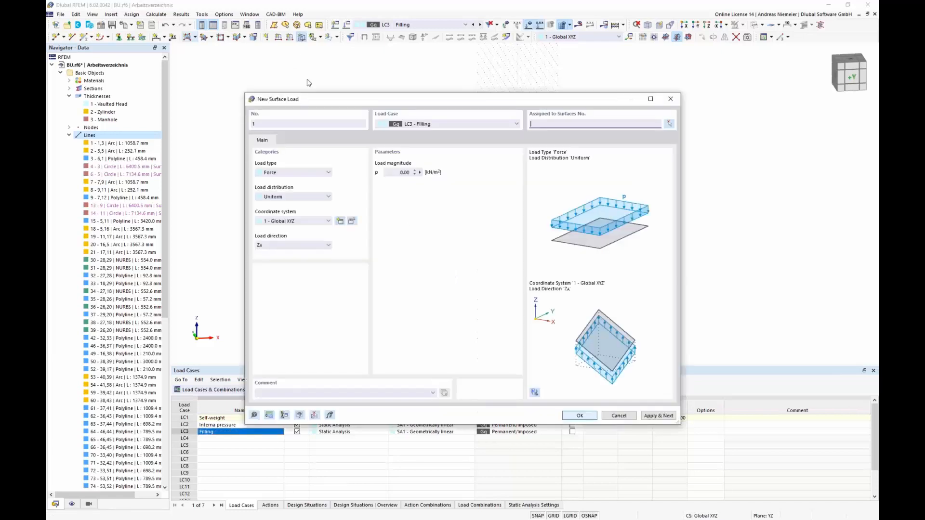
{"action": "left_click", "coordinate": [282, 197]}
{"action": "left_click", "coordinate": [283, 232]}
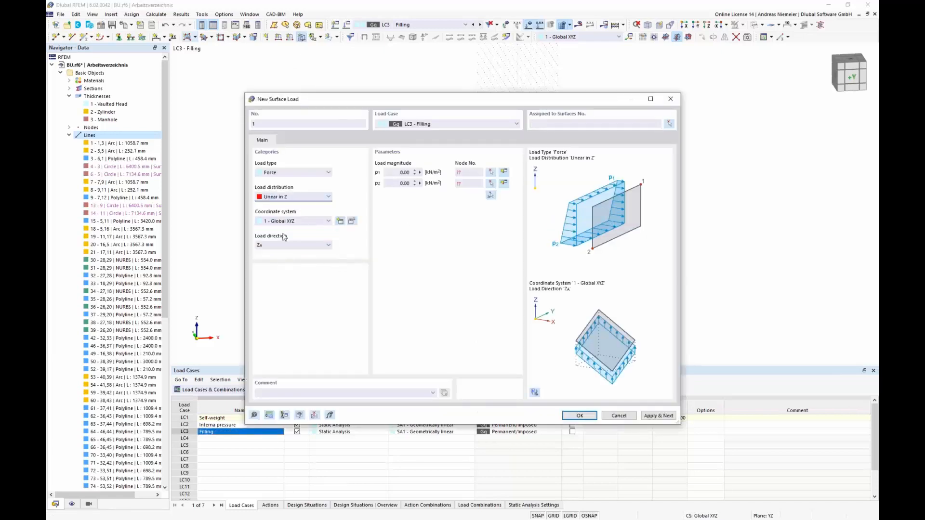
{"action": "left_click", "coordinate": [291, 247]}
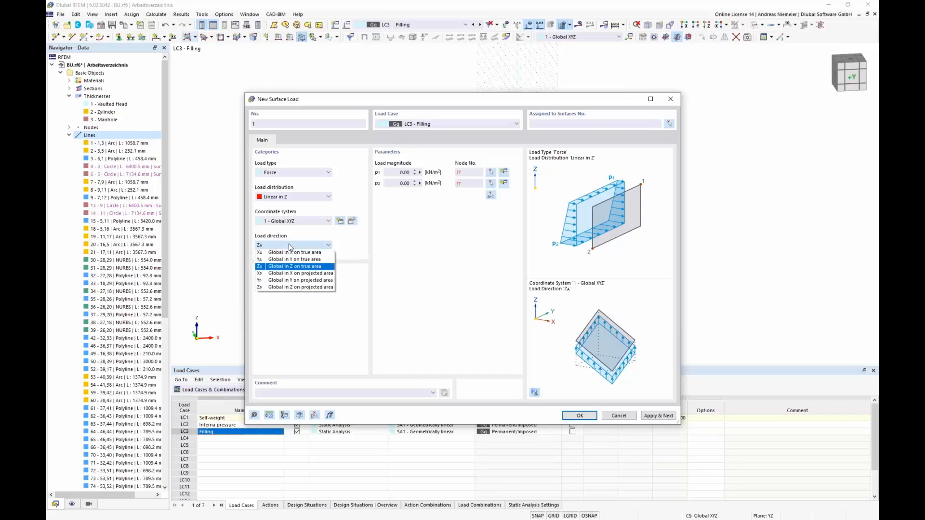
{"action": "left_click", "coordinate": [290, 222]}
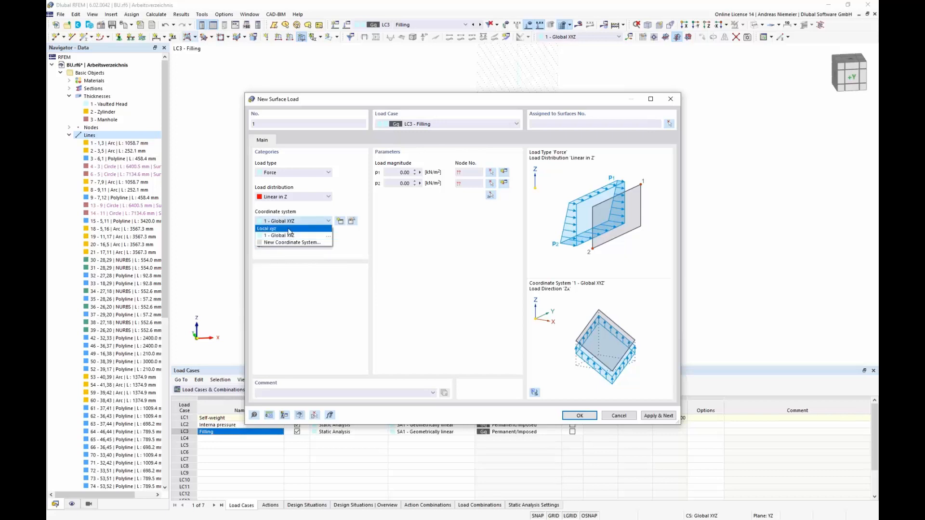
{"action": "left_click", "coordinate": [268, 228]}
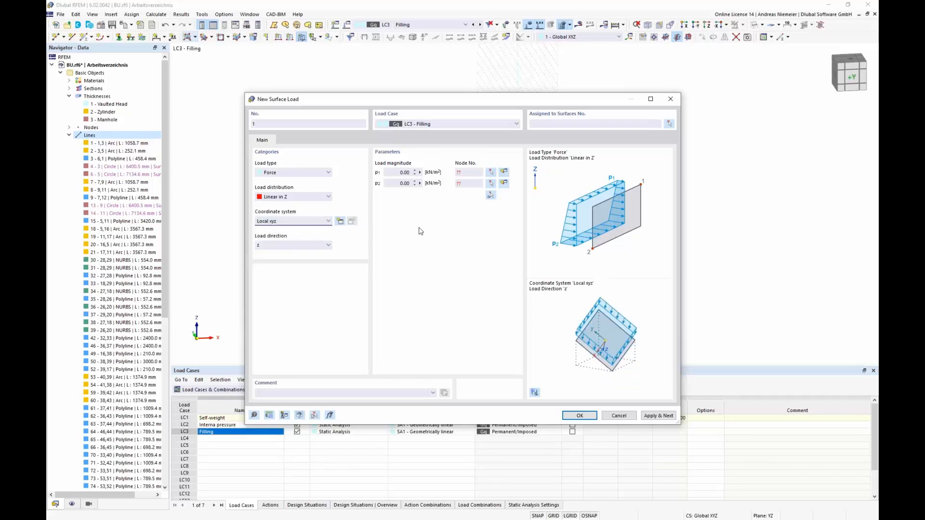
Step: Set the surface load's magnitudes to 0.00 kN/m² for p1 and 23.00 kN/m² for p2
{"action": "left_click", "coordinate": [402, 172]}
{"action": "key", "text": "Tab"}
{"action": "right_click", "coordinate": [405, 171]}
{"action": "left_click", "coordinate": [492, 227]}
{"action": "left_click", "coordinate": [398, 184]}
Step: Pick node 5 at the tank's top and node 38 at its bottom as reference nodes for the surface load
{"action": "left_click", "coordinate": [491, 195]}
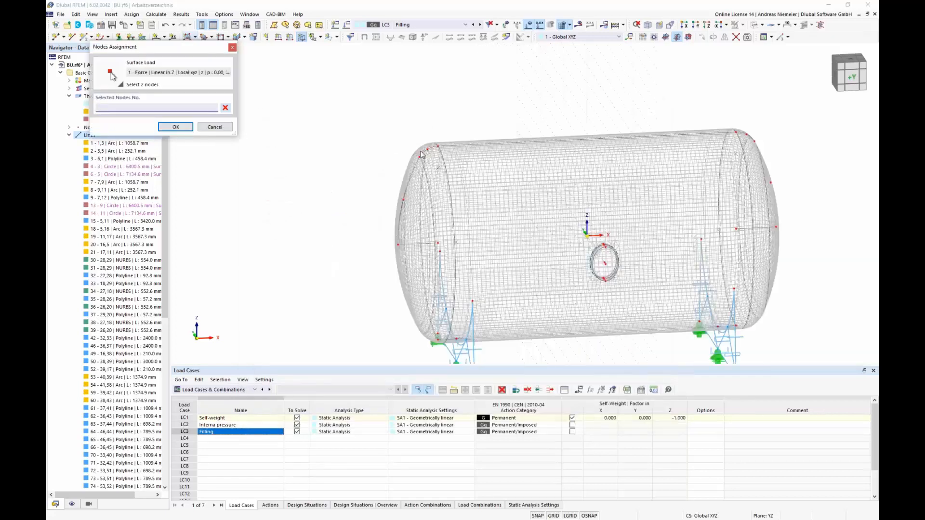
{"action": "scroll", "coordinate": [421, 155], "scroll_direction": "up", "scroll_amount": 1}
{"action": "left_click", "coordinate": [441, 145]}
{"action": "scroll", "coordinate": [453, 202], "scroll_direction": "down", "scroll_amount": 2}
{"action": "middle_click_drag", "start_coordinate": [449, 349], "coordinate": [451, 289]}
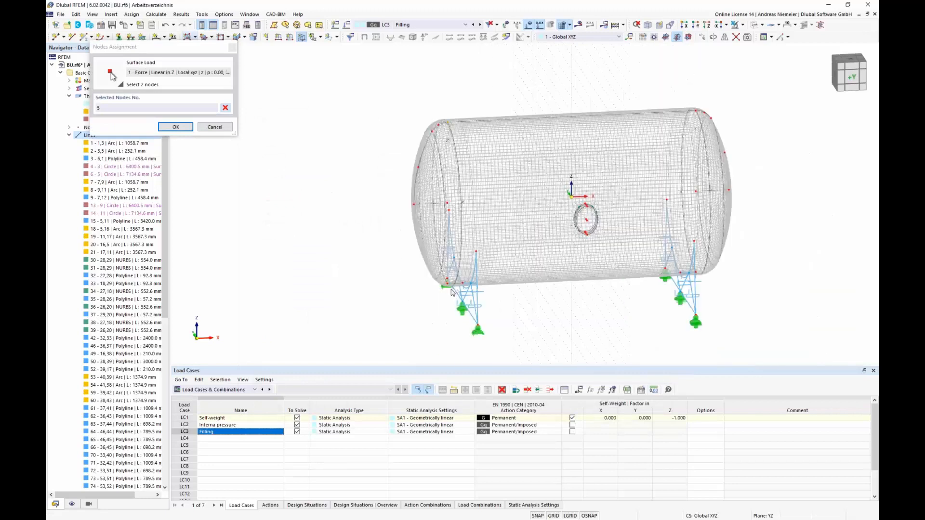
{"action": "scroll", "coordinate": [453, 291], "scroll_direction": "up", "scroll_amount": 2}
{"action": "left_click", "coordinate": [452, 290]}
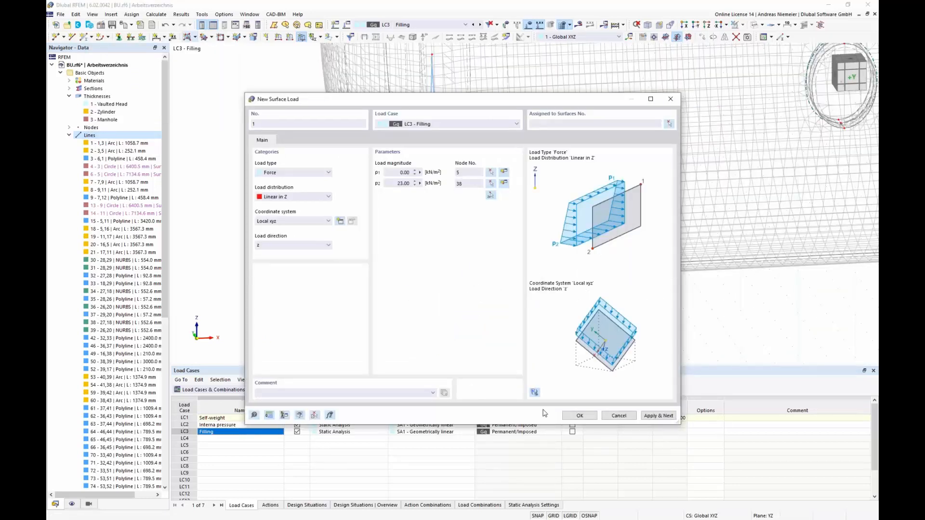
Step: Assign the filling load to the tank and manhole surfaces 1-5, 7, 11, 13 and 15
{"action": "left_click", "coordinate": [586, 417]}
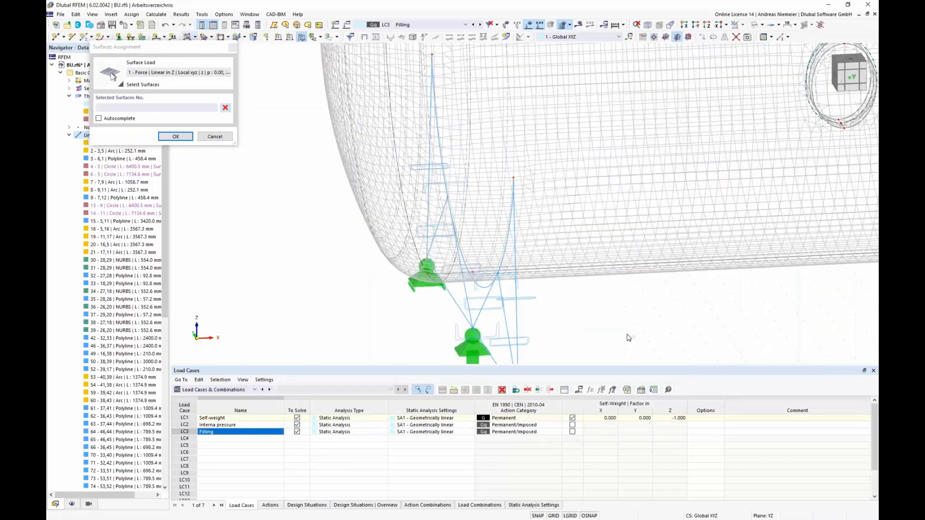
{"action": "scroll", "coordinate": [533, 334], "scroll_direction": "down", "scroll_amount": 5}
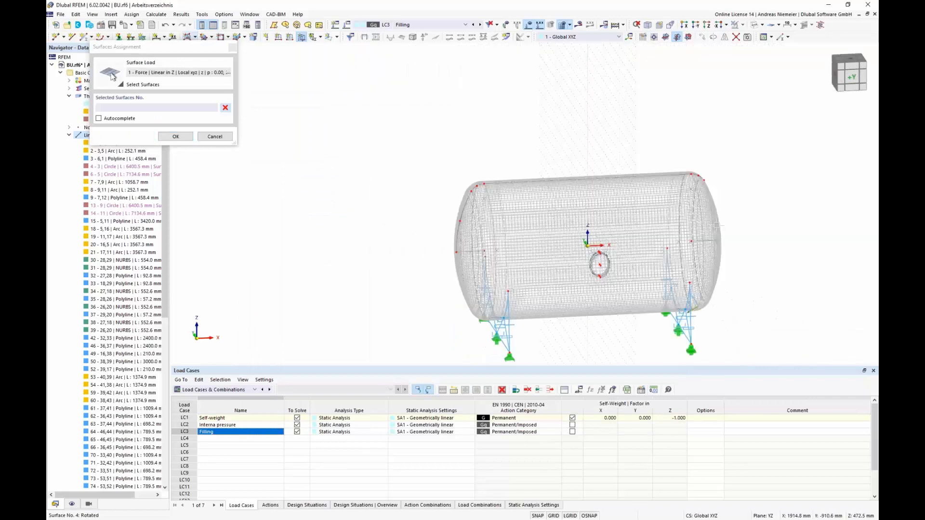
{"action": "left_click_drag", "start_coordinate": [769, 222], "coordinate": [465, 136]}
{"action": "scroll", "coordinate": [598, 268], "scroll_direction": "up", "scroll_amount": 10}
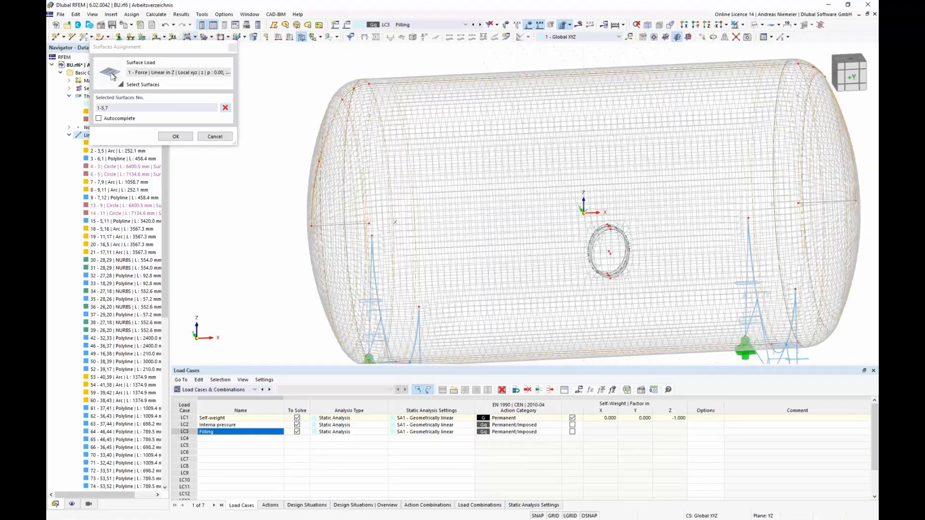
{"action": "left_click", "coordinate": [567, 172]}
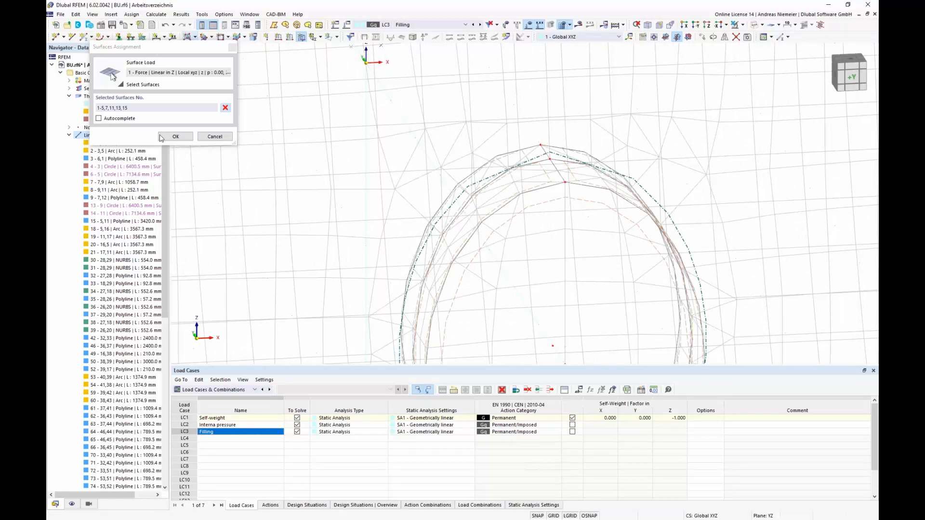
{"action": "left_click", "coordinate": [175, 136]}
Step: Hide the load display and calculate the results of LC3
{"action": "scroll", "coordinate": [568, 282], "scroll_direction": "down", "scroll_amount": 11}
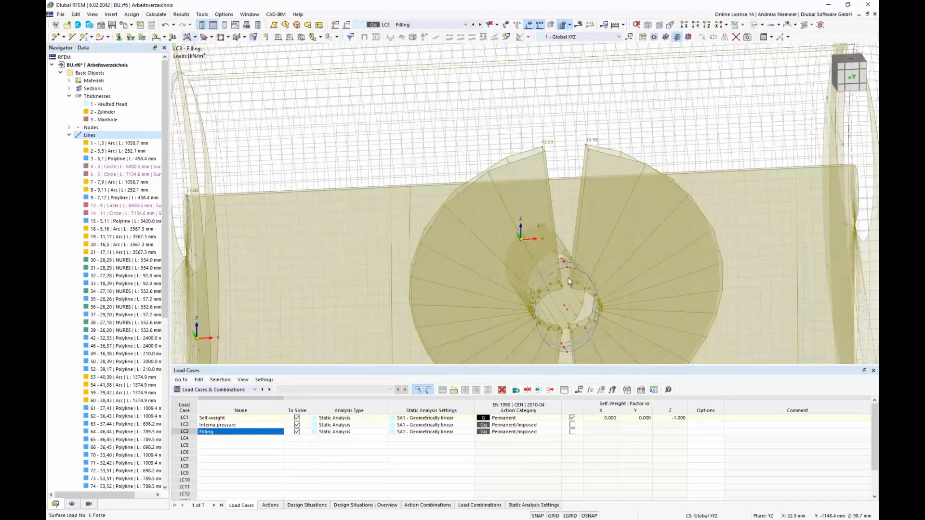
{"action": "left_click", "coordinate": [529, 25]}
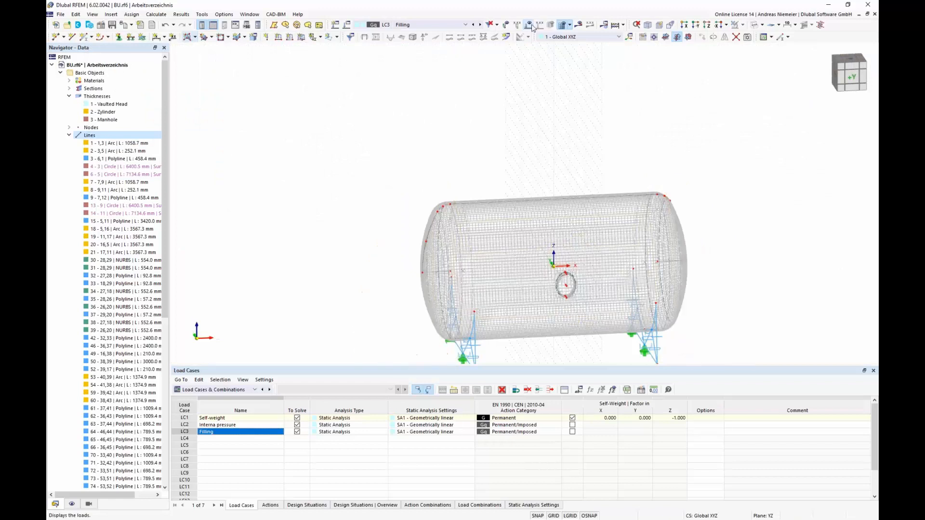
{"action": "left_click", "coordinate": [579, 25]}
{"action": "key", "text": "Return"}
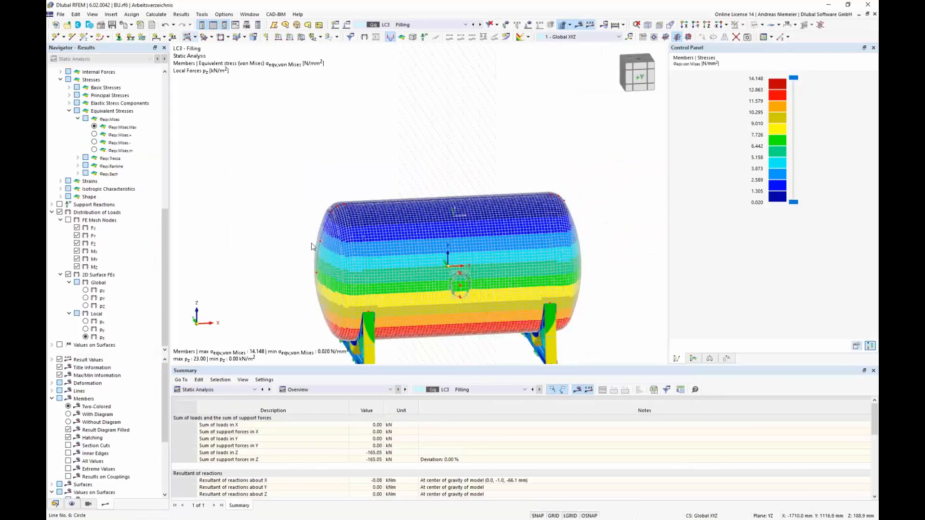
Step: Examine LC3's local pz load distribution from several sides and check the sums of loads and support forces in Z
{"action": "middle_click_drag", "start_coordinate": [257, 251], "coordinate": [258, 210]}
{"action": "scroll", "coordinate": [257, 210], "scroll_direction": "down", "scroll_amount": 1}
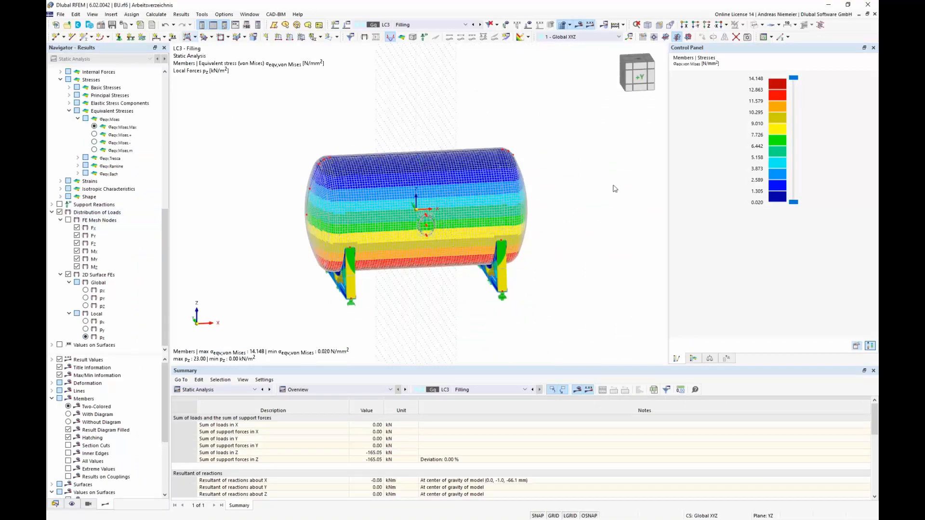
{"action": "scroll", "coordinate": [322, 293], "scroll_direction": "up", "scroll_amount": 1}
{"action": "middle_click_drag", "start_coordinate": [322, 294], "coordinate": [397, 263], "text": "ctrl"}
{"action": "scroll", "coordinate": [398, 260], "scroll_direction": "up", "scroll_amount": 3}
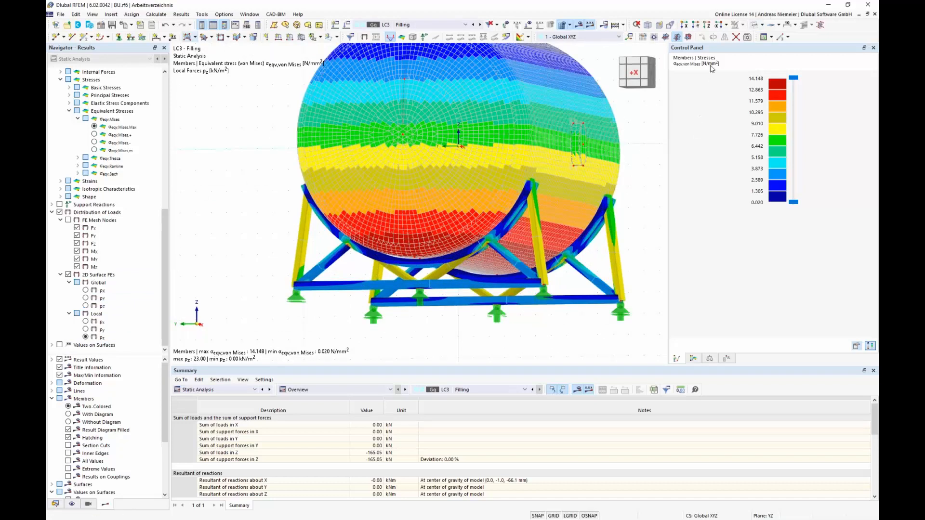
{"action": "scroll", "coordinate": [370, 240], "scroll_direction": "down", "scroll_amount": 2}
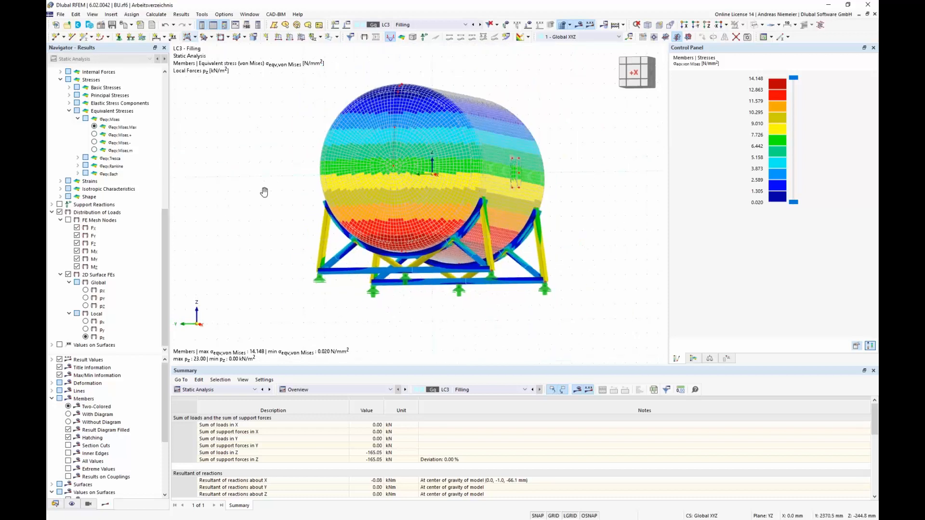
{"action": "middle_click_drag", "start_coordinate": [264, 193], "coordinate": [213, 234], "text": "ctrl"}
{"action": "scroll", "coordinate": [213, 234], "scroll_direction": "down", "scroll_amount": 2}
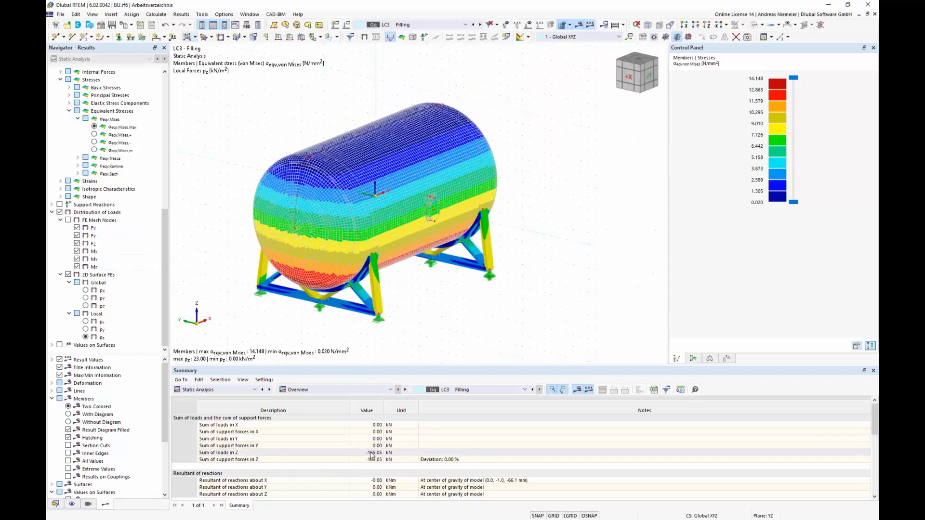
{"action": "left_click_drag", "start_coordinate": [371, 453], "coordinate": [363, 471]}
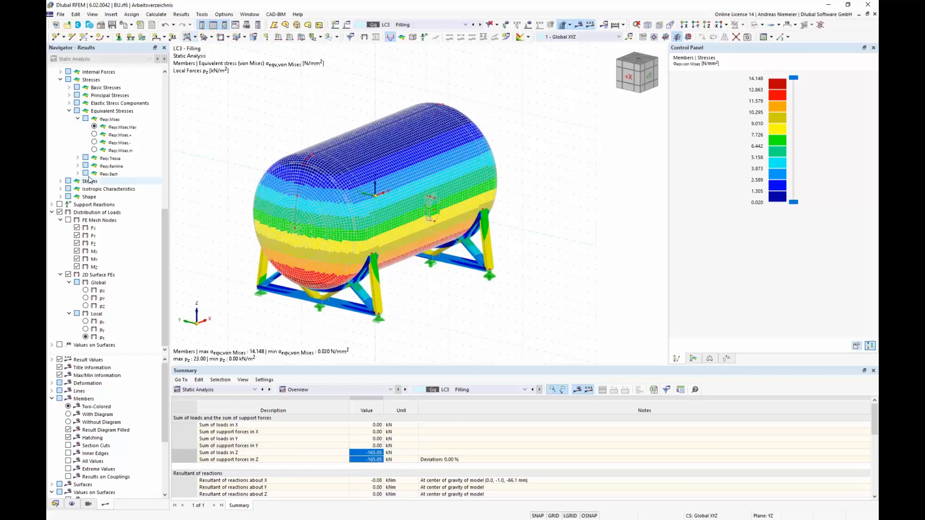
Step: Turn off the distribution of loads and view LC3's surface von Mises stresses together with the member stresses
{"action": "left_click", "coordinate": [59, 212]}
{"action": "scroll", "coordinate": [61, 192], "scroll_direction": "up", "scroll_amount": 5}
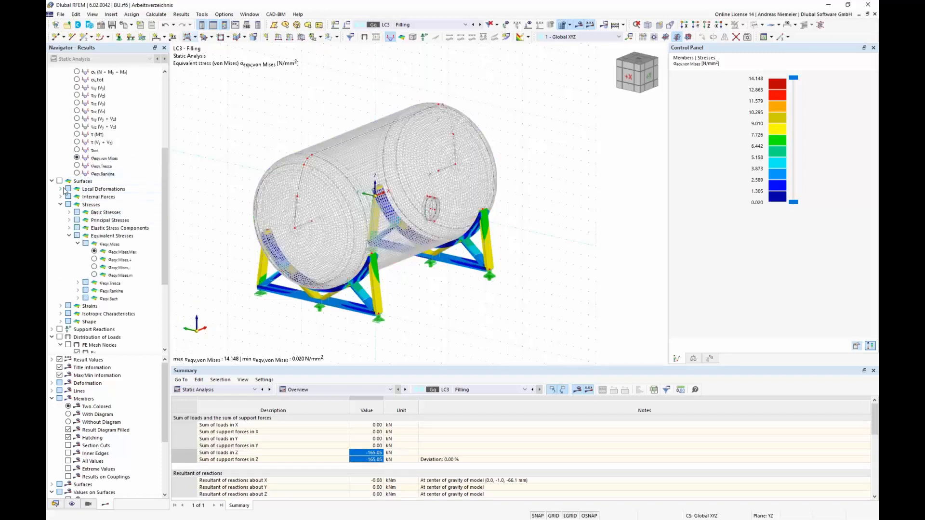
{"action": "left_click", "coordinate": [59, 180]}
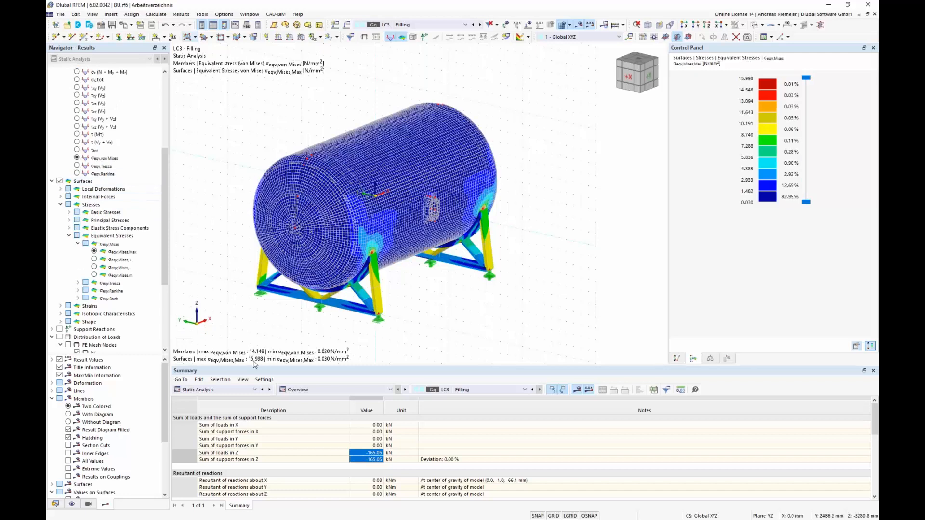
{"action": "scroll", "coordinate": [232, 317], "scroll_direction": "up", "scroll_amount": 2}
{"action": "middle_click_drag", "start_coordinate": [235, 321], "coordinate": [258, 315]}
{"action": "mouse_move", "coordinate": [259, 316]}
{"action": "middle_mouse_down", "text": "ctrl"}
{"action": "mouse_move", "coordinate": [214, 300]}
{"action": "mouse_move", "coordinate": [250, 319]}
{"action": "middle_mouse_up", "text": "ctrl"}
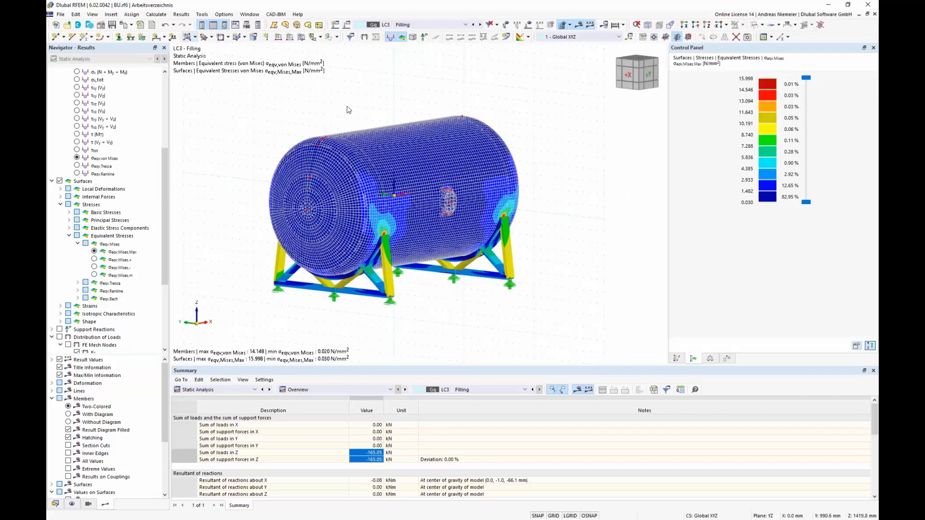
{"action": "middle_click_drag", "start_coordinate": [348, 110], "coordinate": [379, 108], "text": "ctrl"}
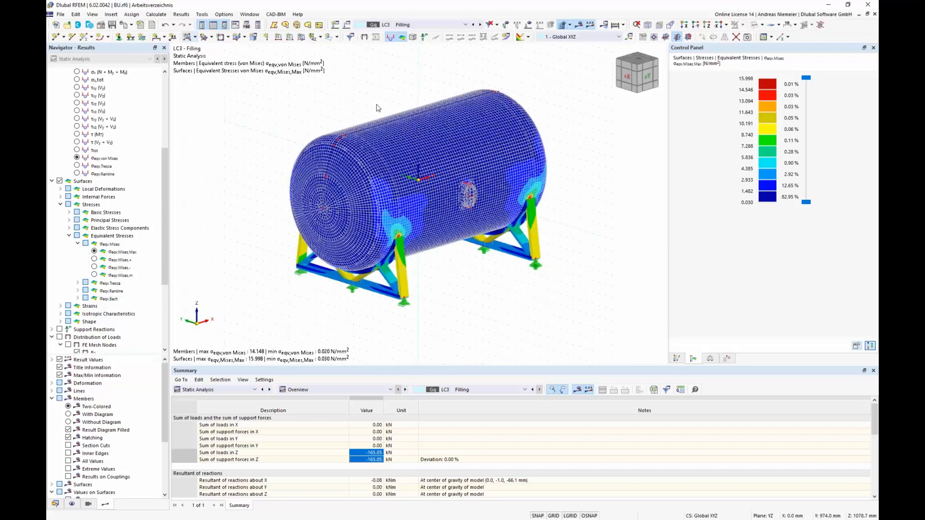
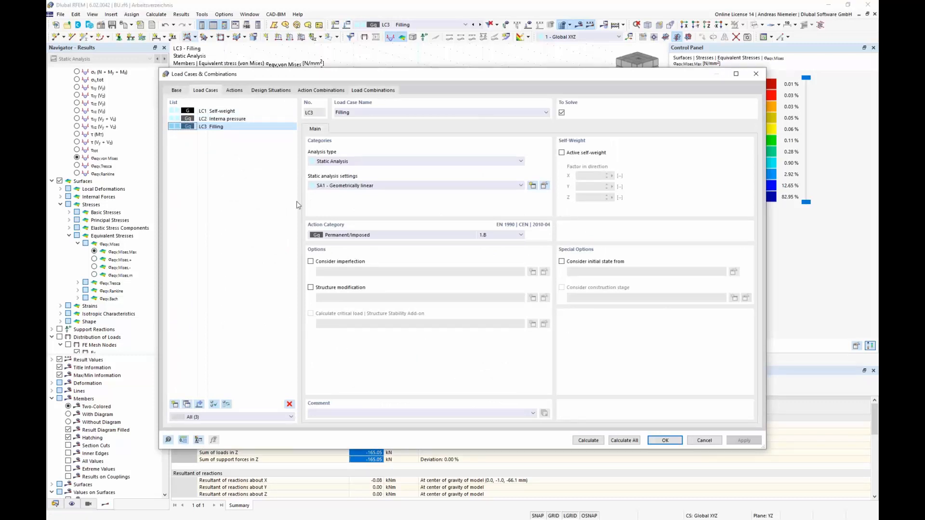
Step: Review the generated load combinations, switch off the combination wizard and delete the automatically generated combinations
{"action": "left_click", "coordinate": [373, 90]}
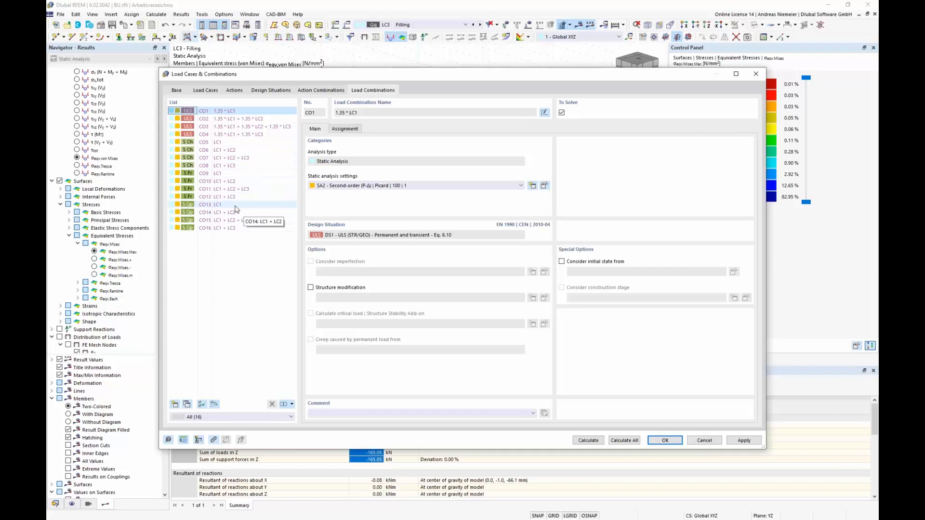
{"action": "left_click", "coordinate": [178, 91]}
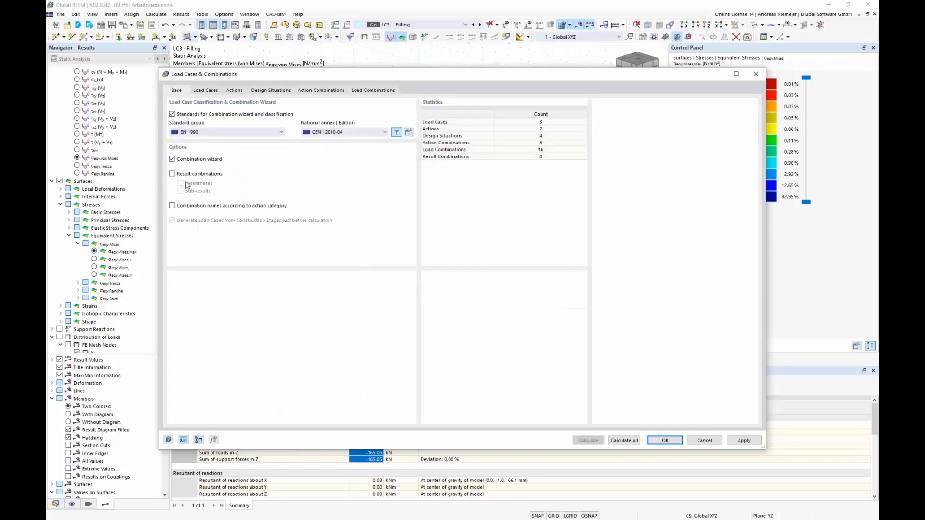
{"action": "left_click", "coordinate": [172, 159]}
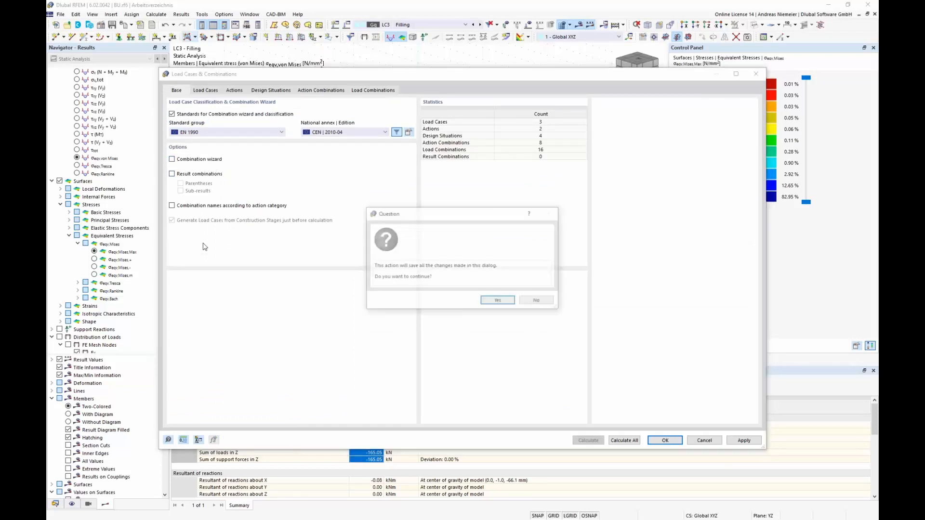
{"action": "left_click", "coordinate": [485, 302]}
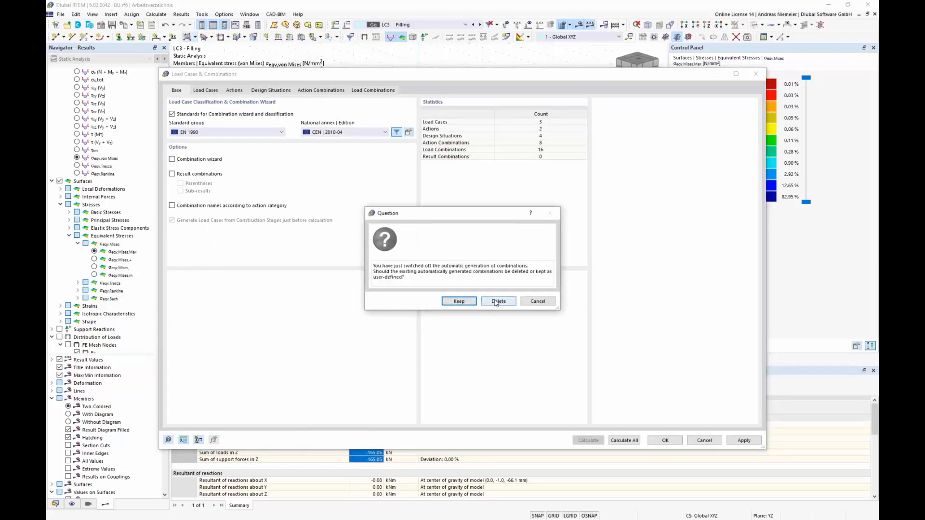
{"action": "left_click", "coordinate": [498, 302]}
Step: Add load combination CO1 manually and assign LC1 Self-weight to it
{"action": "left_click", "coordinate": [293, 90]}
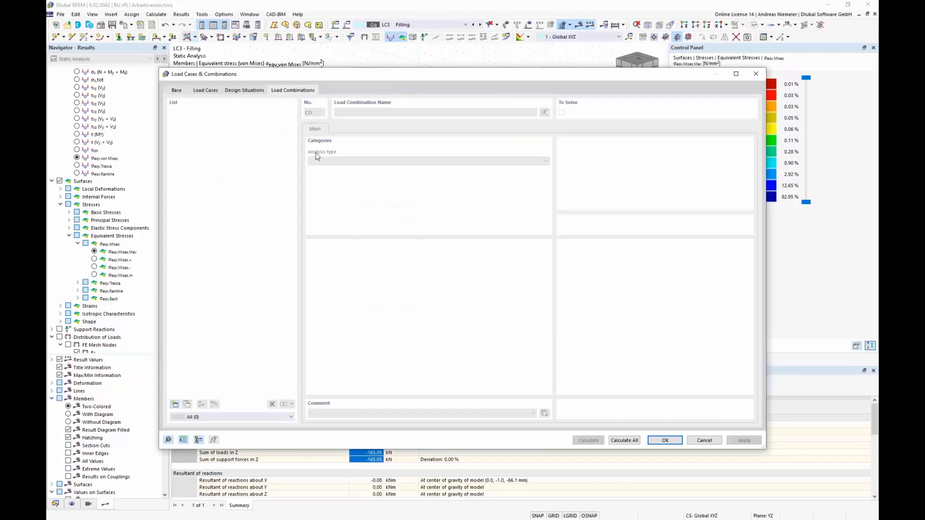
{"action": "left_click", "coordinate": [174, 404]}
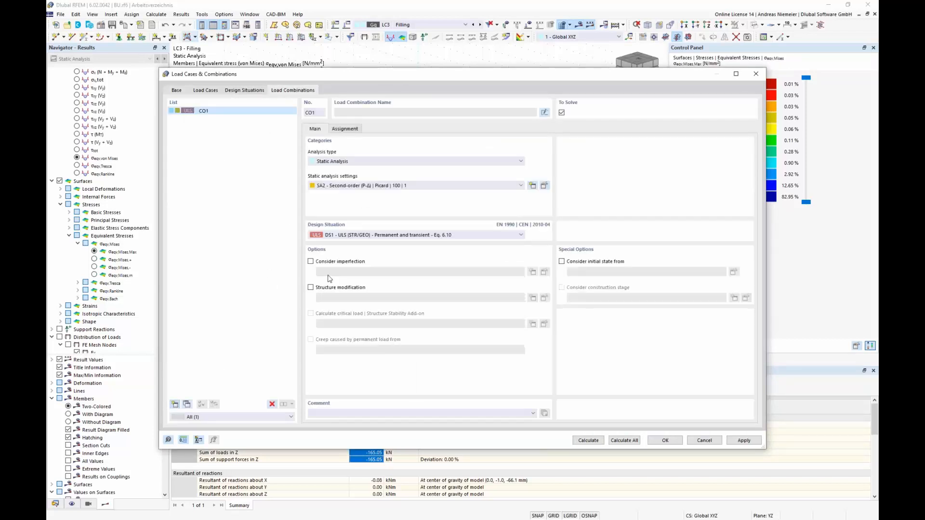
{"action": "left_click", "coordinate": [346, 129]}
{"action": "double_click", "coordinate": [361, 150]}
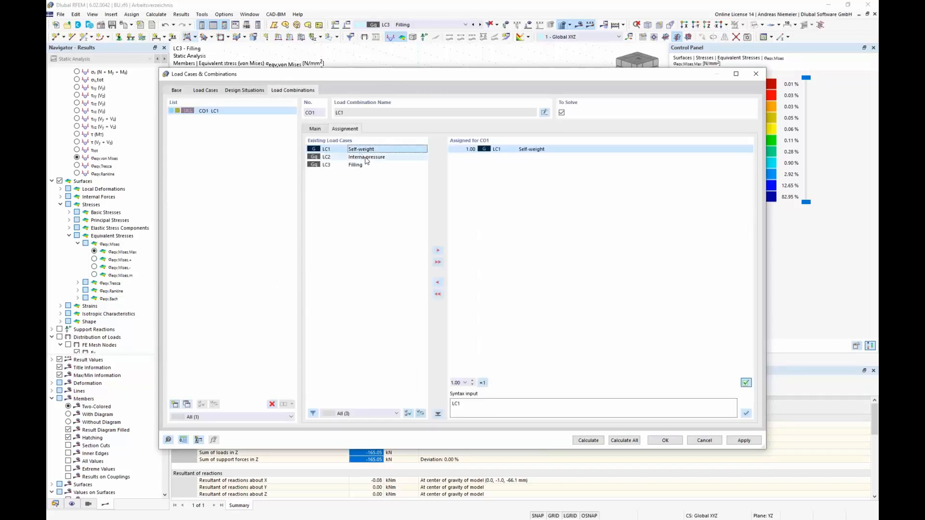
Step: Add load combination CO2 and assign LC1 Self-weight and LC2 internal pressure to it
{"action": "left_click", "coordinate": [175, 405]}
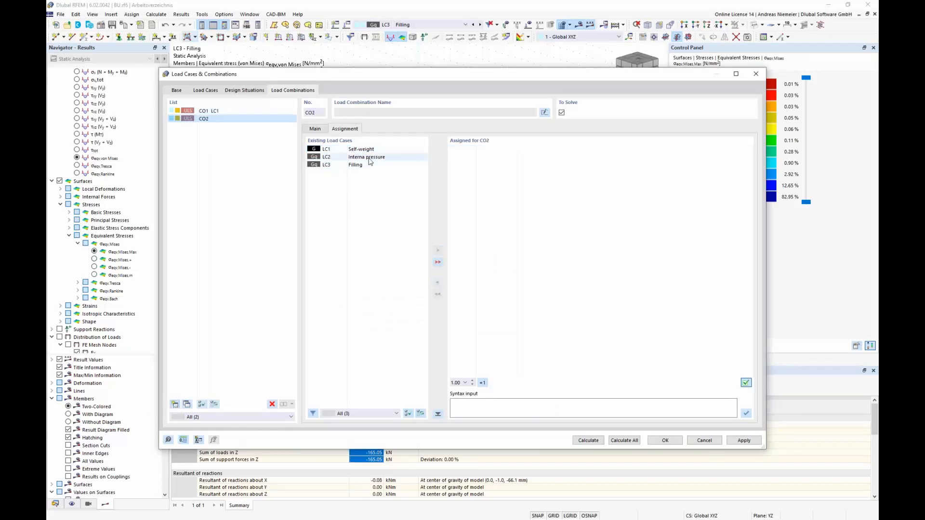
{"action": "double_click", "coordinate": [362, 150]}
{"action": "left_click", "coordinate": [371, 157]}
{"action": "double_click", "coordinate": [371, 158]}
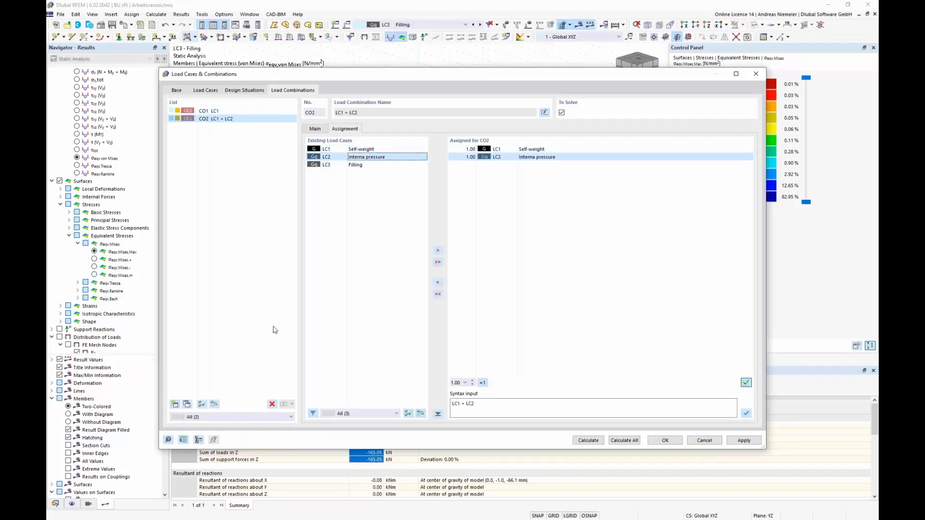
Step: Add load combination CO3 and assign LC1 Self-weight and LC3 Filling to it
{"action": "left_click", "coordinate": [175, 405]}
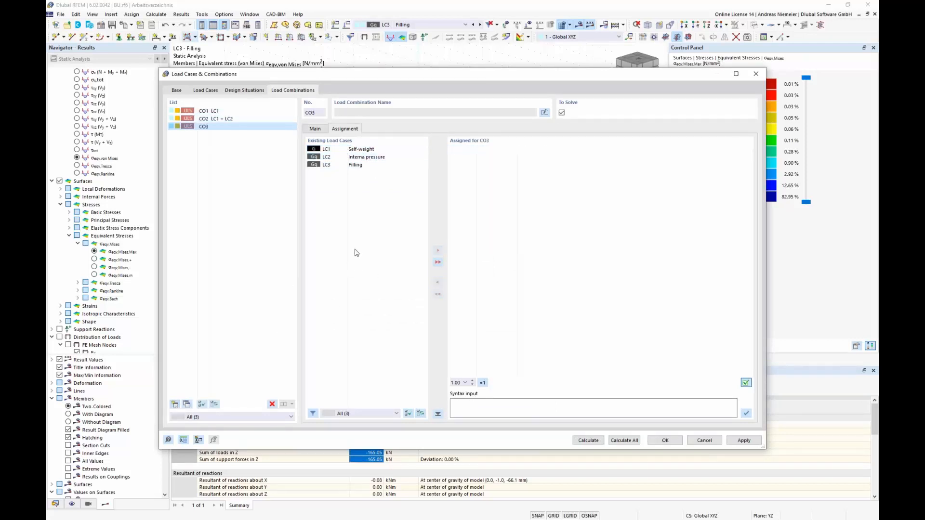
{"action": "double_click", "coordinate": [362, 150]}
{"action": "double_click", "coordinate": [361, 164]}
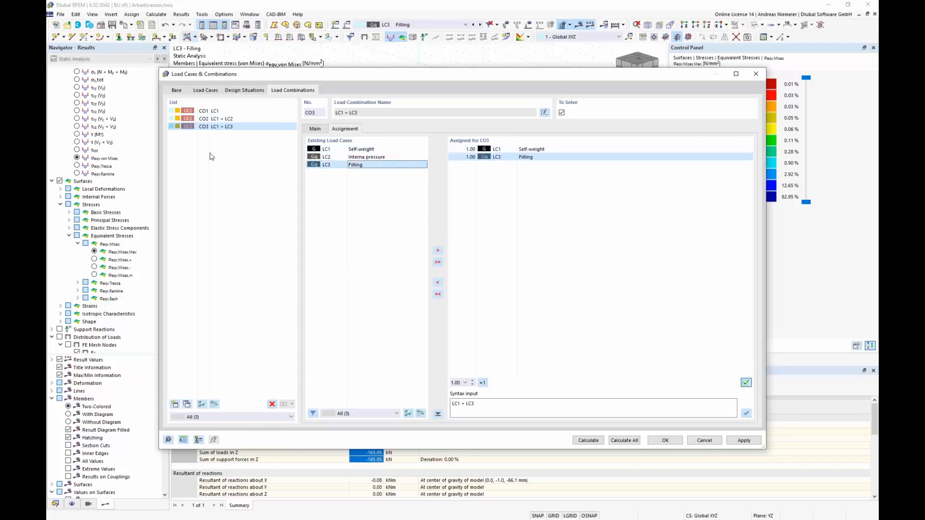
Step: Delete the manually created load combinations CO1 to CO3
{"action": "left_click_drag", "start_coordinate": [211, 127], "coordinate": [212, 111]}
{"action": "left_click", "coordinate": [272, 405]}
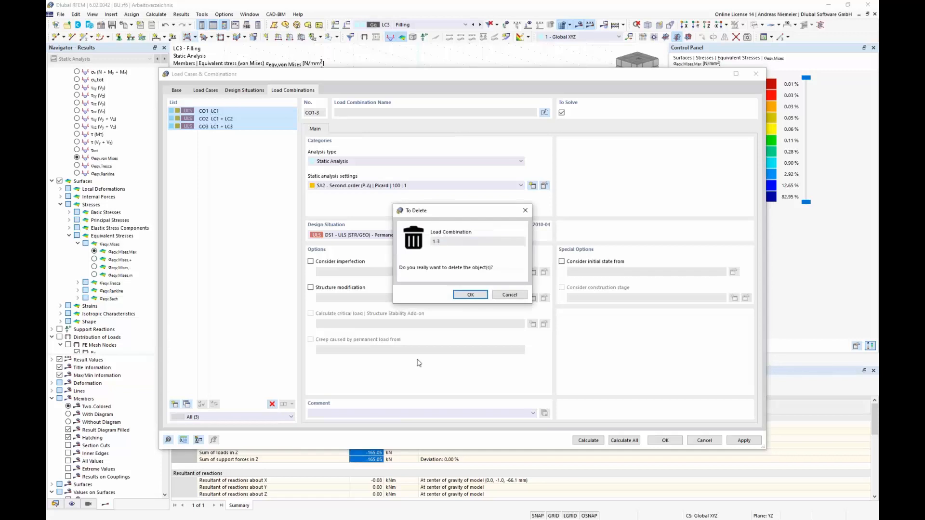
{"action": "left_click", "coordinate": [471, 296]}
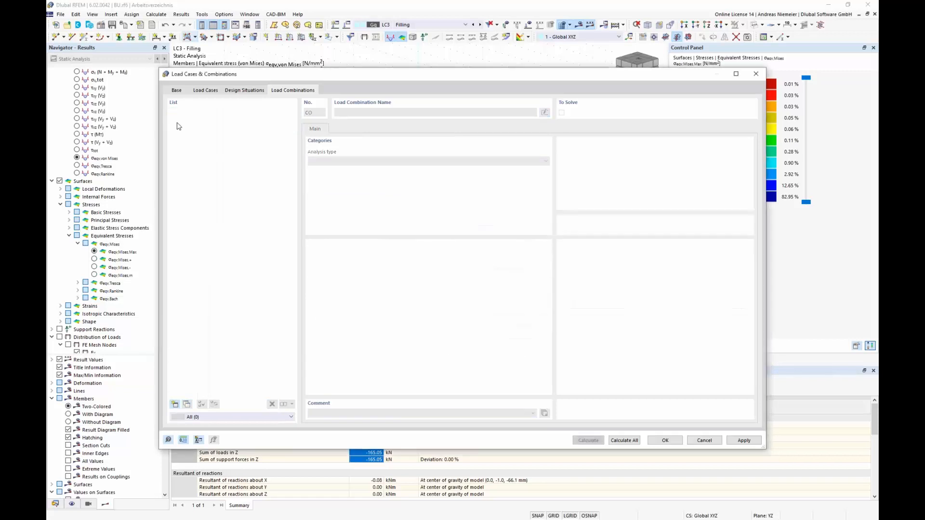
Step: Switch the combination wizard back on, saving the changes made in the load cases and combinations
{"action": "left_click", "coordinate": [176, 90]}
{"action": "left_click", "coordinate": [183, 159]}
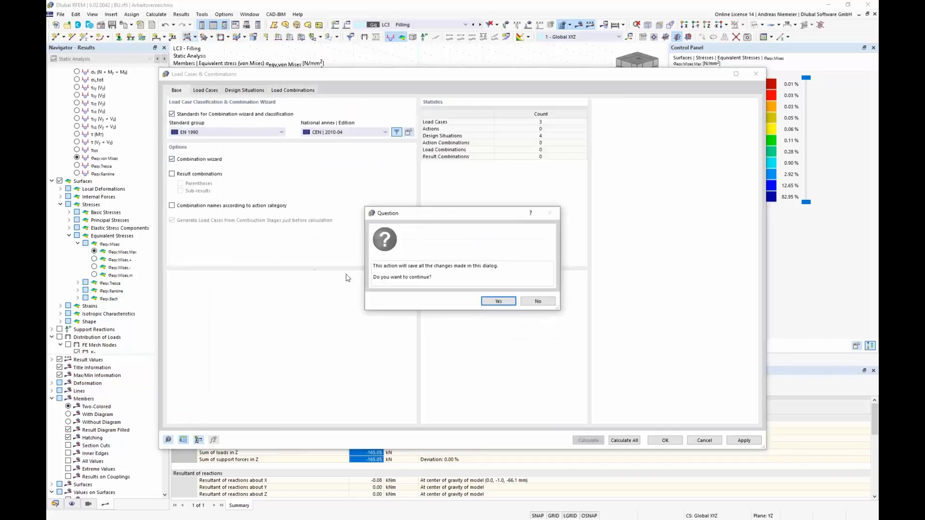
{"action": "left_click", "coordinate": [481, 297]}
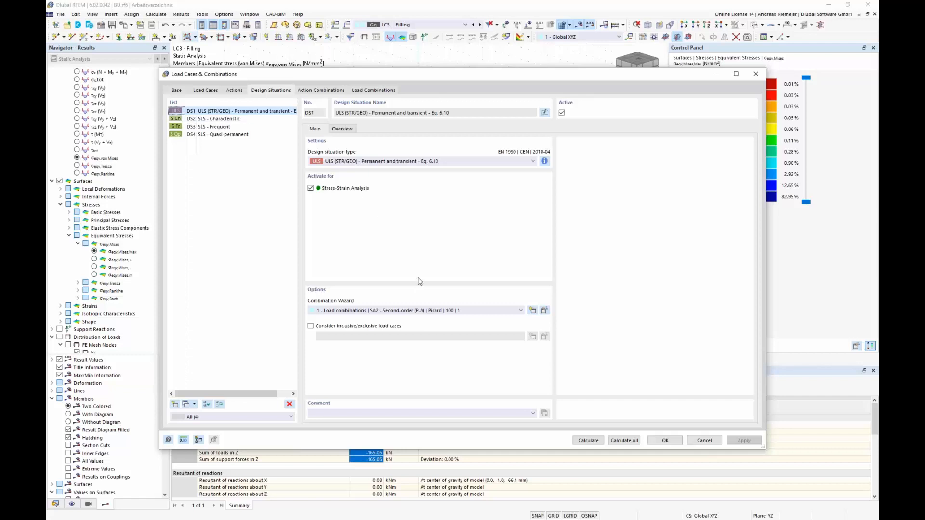
Step: Delete the three SLS design situations DS2 to DS4, keeping only the ULS design situation DS1
{"action": "left_click_drag", "start_coordinate": [237, 119], "coordinate": [248, 150]}
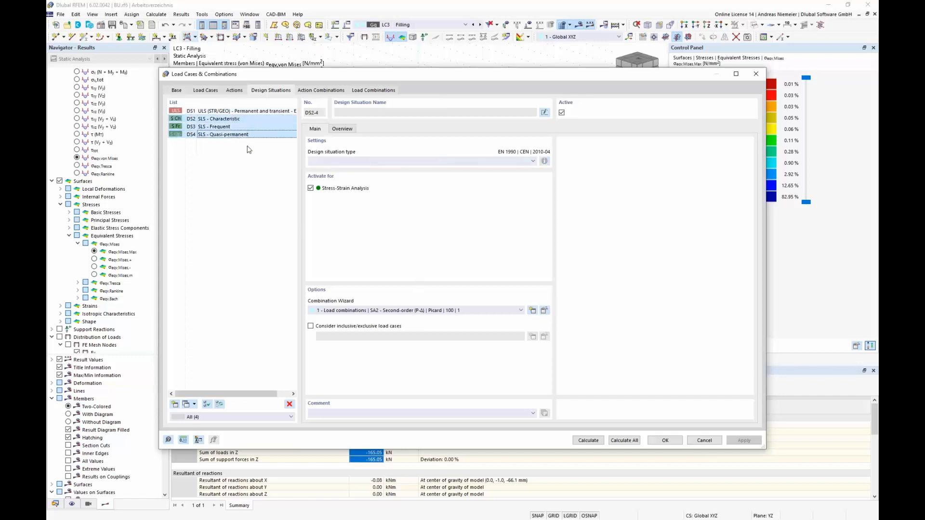
{"action": "key", "text": "Delete"}
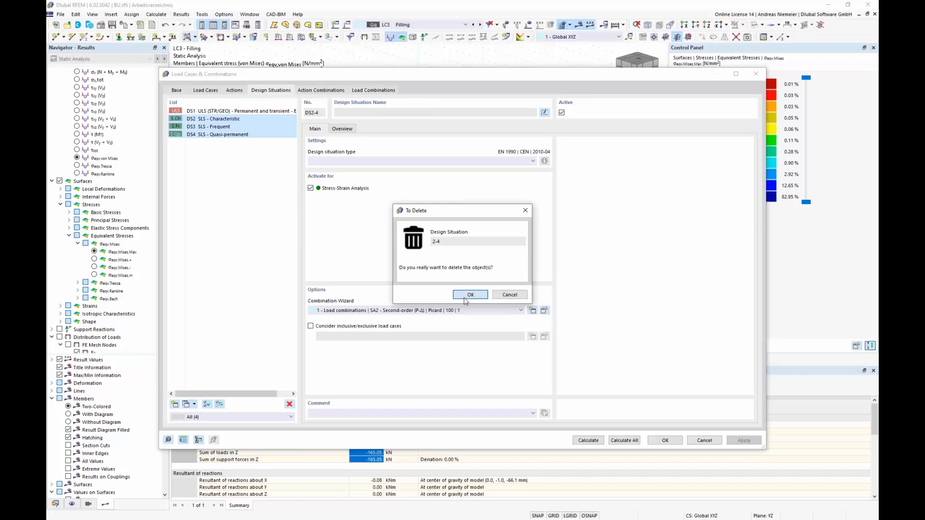
{"action": "left_click", "coordinate": [466, 296]}
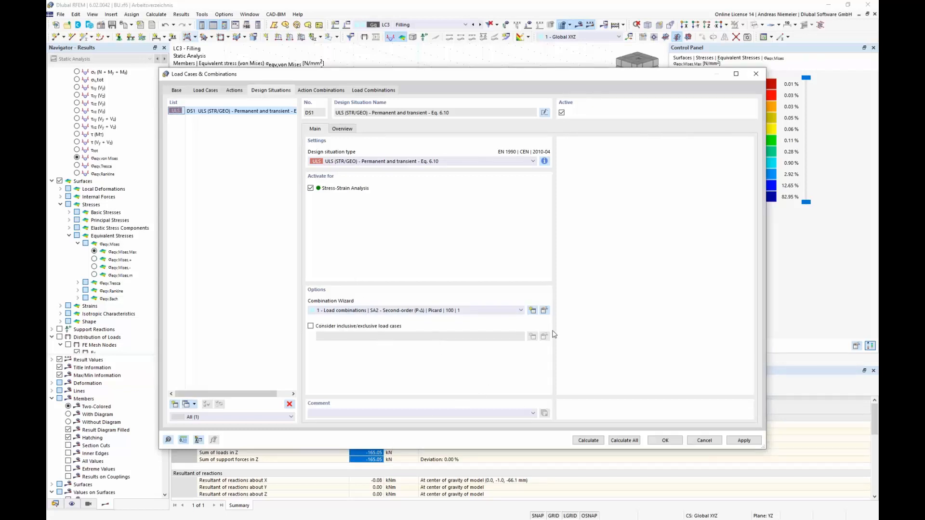
Step: Enable user-defined action combinations in the combination wizard assigned to design situation DS1
{"action": "left_click", "coordinate": [545, 311]}
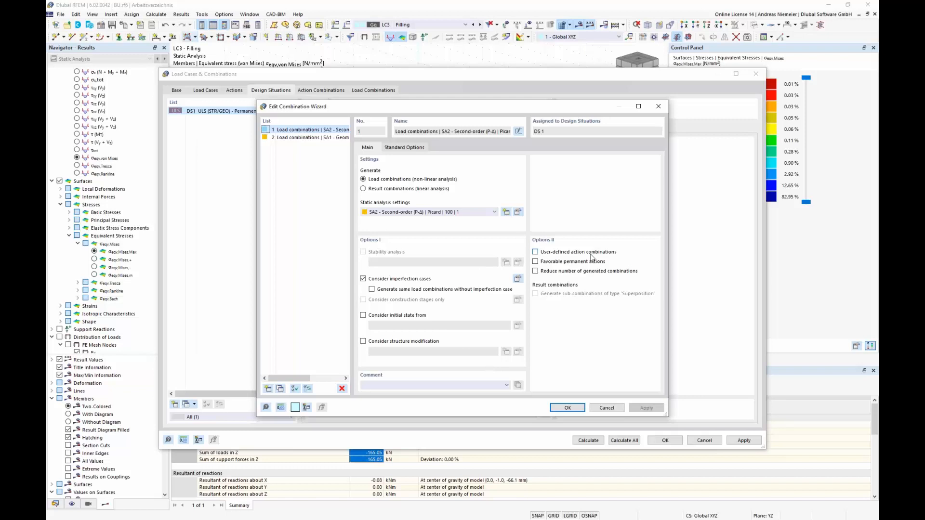
{"action": "left_click", "coordinate": [536, 253]}
{"action": "left_click", "coordinate": [564, 409]}
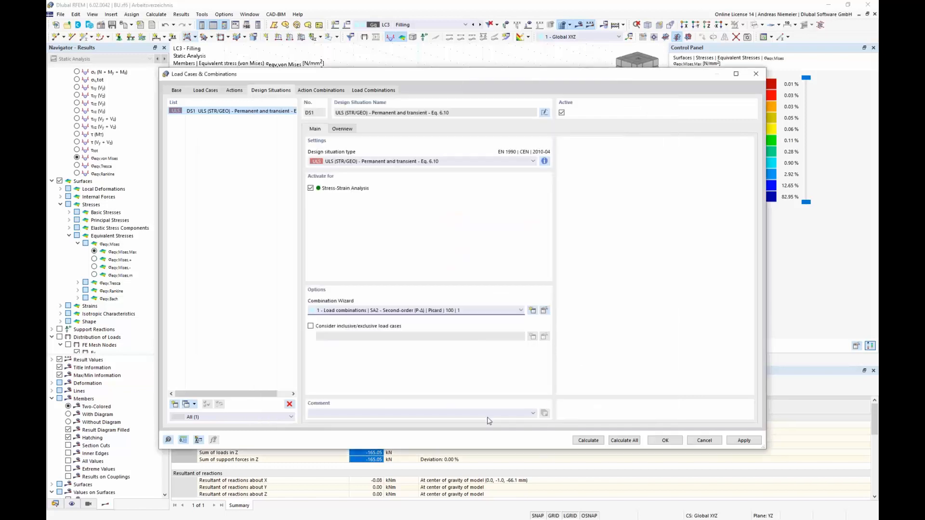
Step: Add action combination AC1 for design situation DS1 and assign action A1 Permanent to it
{"action": "left_click", "coordinate": [327, 91]}
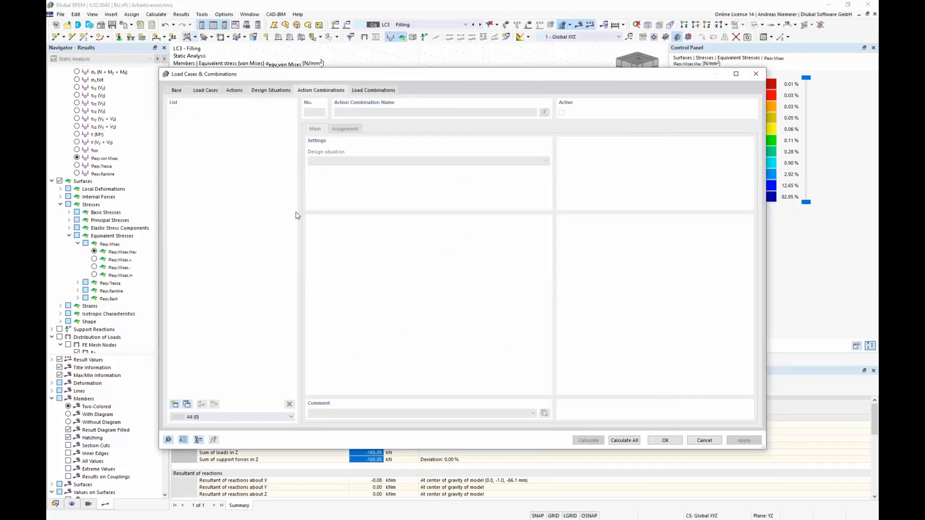
{"action": "left_click", "coordinate": [174, 404]}
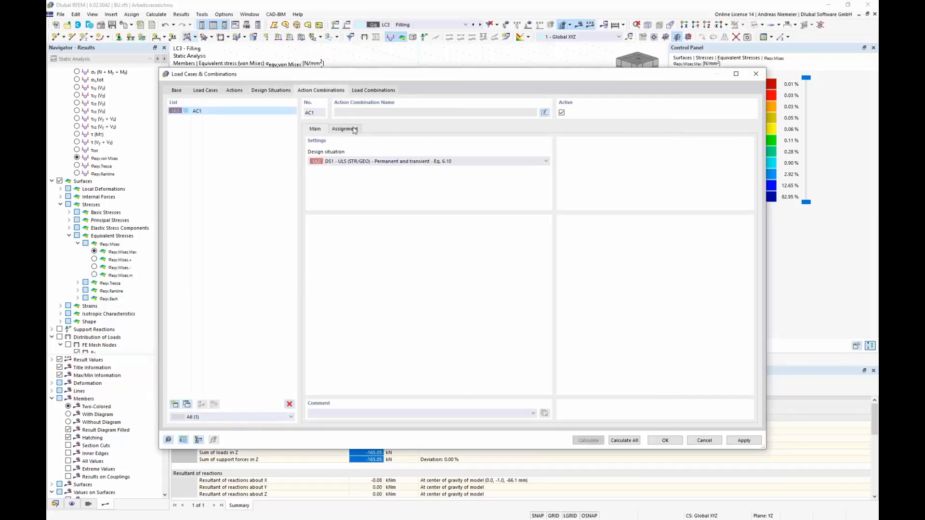
{"action": "left_click", "coordinate": [335, 128]}
{"action": "double_click", "coordinate": [364, 149]}
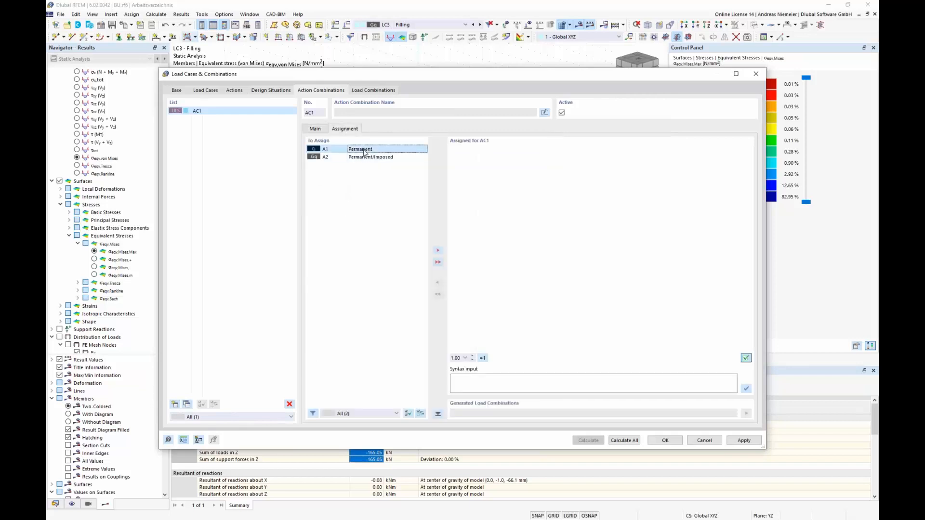
Step: Add action combination AC2 and assign actions A1 Permanent and A2 Permanent/Imposed to it
{"action": "left_click", "coordinate": [175, 404]}
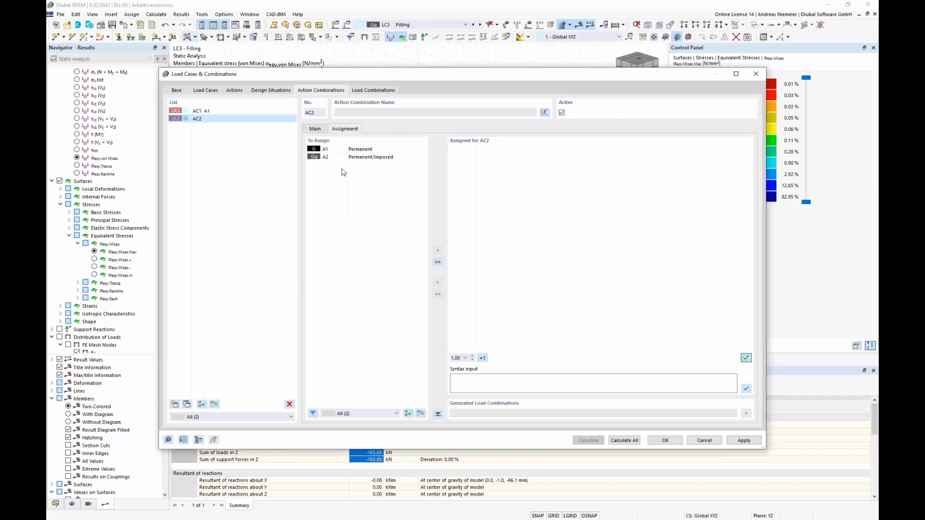
{"action": "double_click", "coordinate": [365, 149]}
{"action": "double_click", "coordinate": [365, 158]}
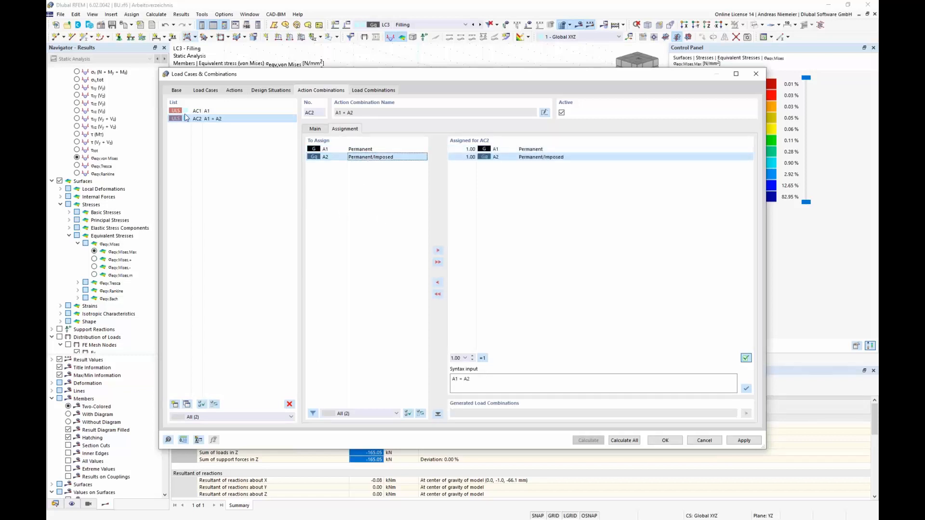
Step: Check the generated load combinations CO1 to CO4 and their assigned load cases and factors
{"action": "left_click", "coordinate": [373, 90]}
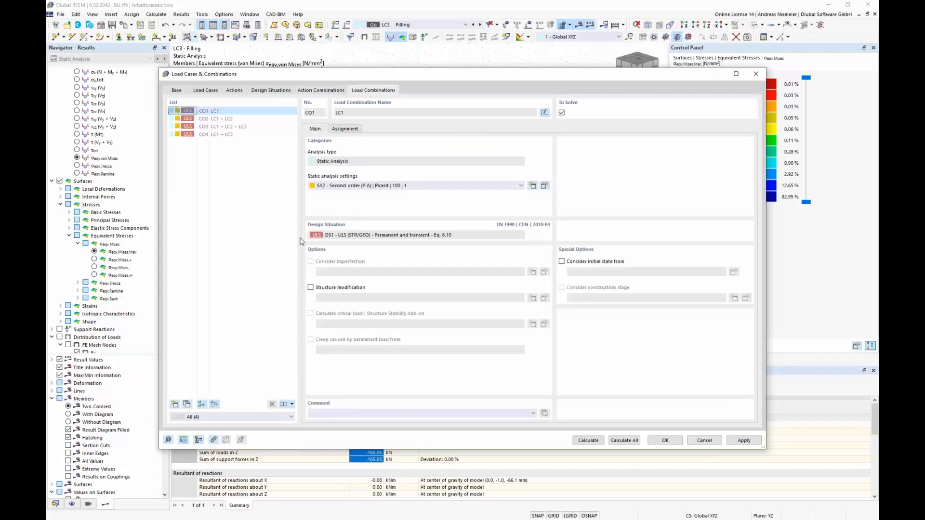
{"action": "left_click", "coordinate": [221, 119]}
{"action": "left_click", "coordinate": [223, 127]}
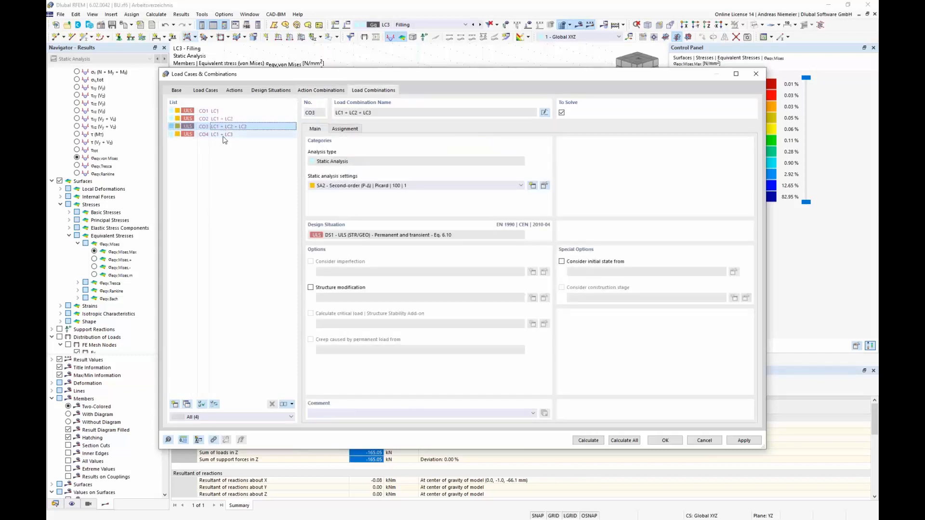
{"action": "left_click", "coordinate": [223, 134]}
{"action": "left_click", "coordinate": [345, 128]}
{"action": "left_click", "coordinate": [222, 111]}
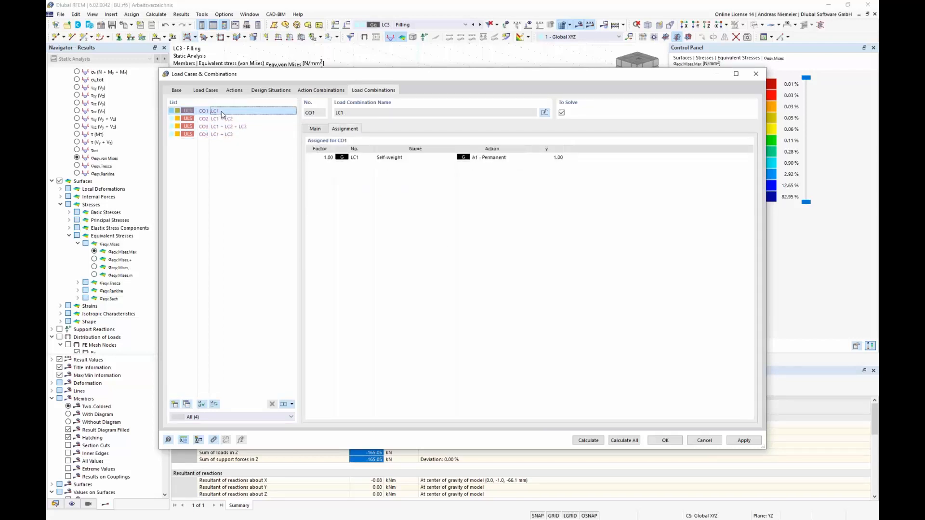
{"action": "left_click", "coordinate": [222, 118]}
{"action": "left_click", "coordinate": [223, 126]}
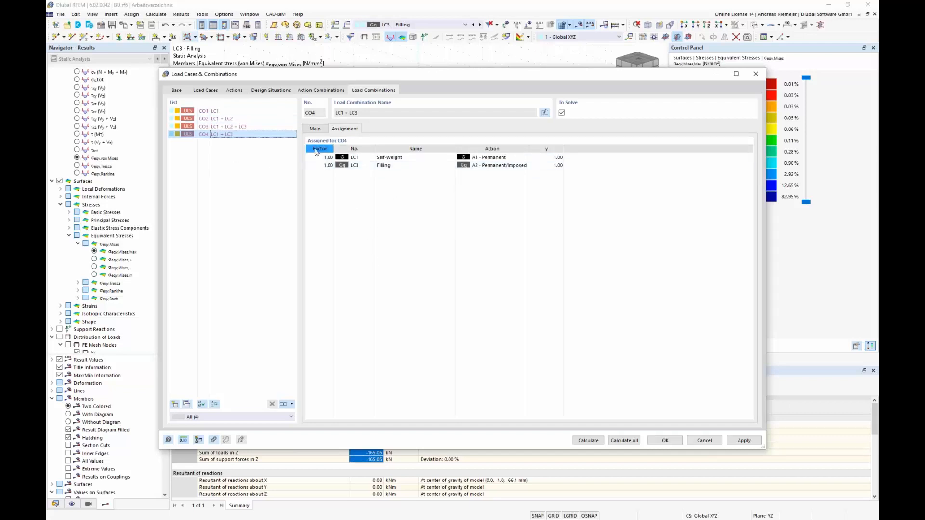
Step: Set the factor of action A1 Permanent in action combination AC1 to 1.35
{"action": "left_click", "coordinate": [321, 91]}
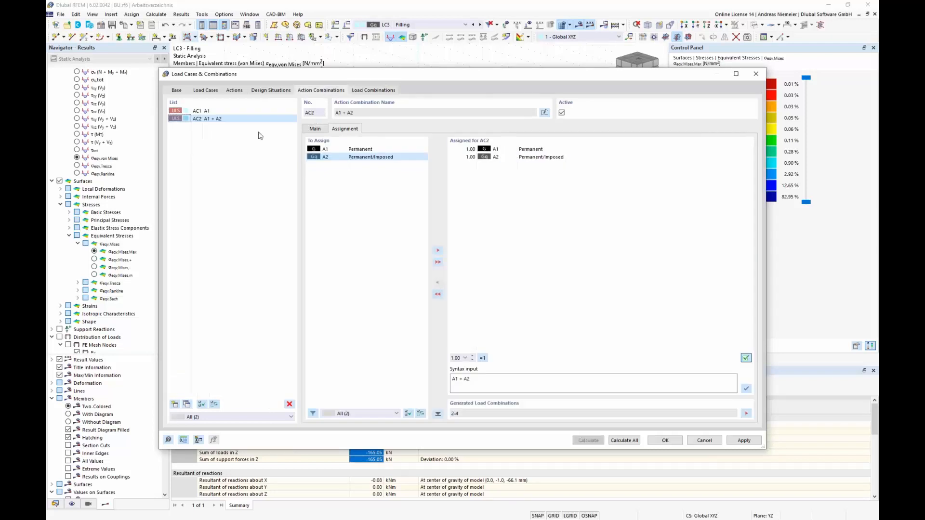
{"action": "left_click", "coordinate": [204, 111]}
{"action": "left_click", "coordinate": [497, 150]}
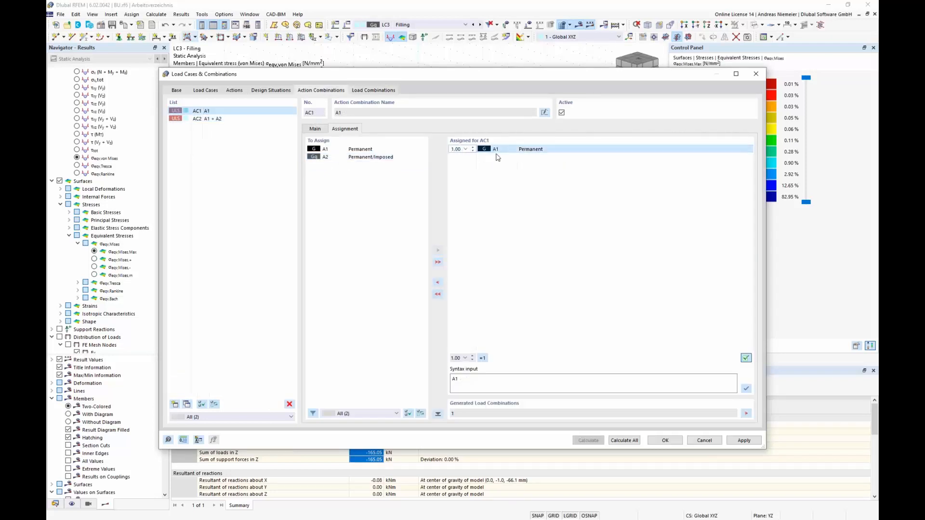
{"action": "type", "text": "1.35"}
Step: Set the factors in action combination AC2 to 1.35 for A1 Permanent and 1.50 for A2 Permanent/Imposed
{"action": "left_click", "coordinate": [207, 119]}
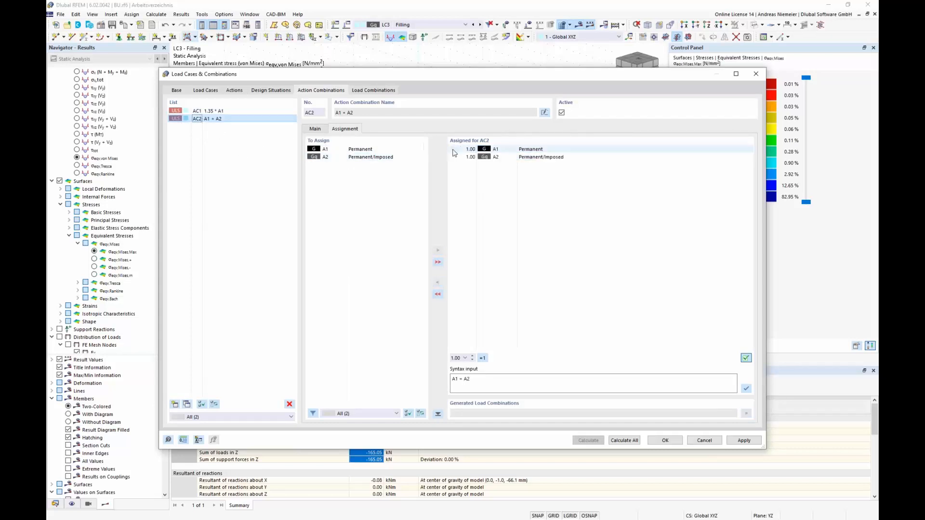
{"action": "left_click", "coordinate": [483, 149]}
{"action": "type", "text": "1.35"}
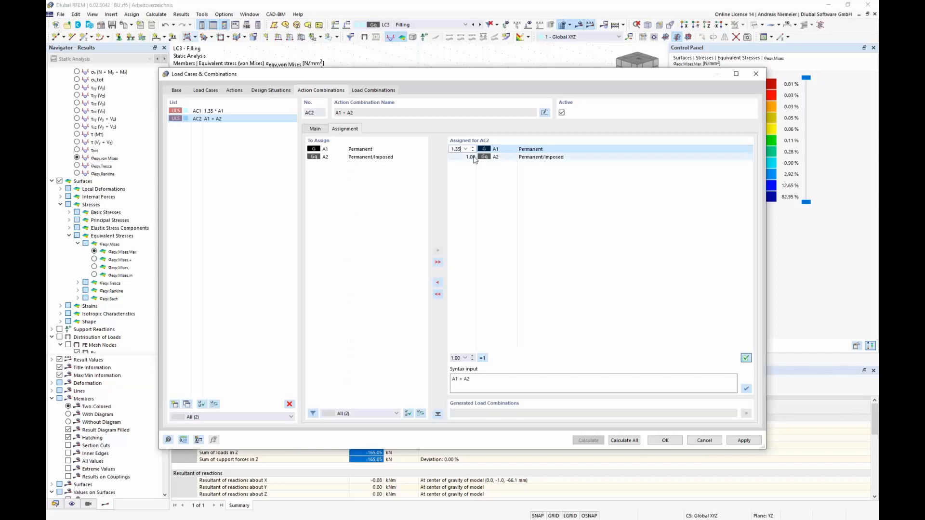
{"action": "left_click", "coordinate": [471, 158]}
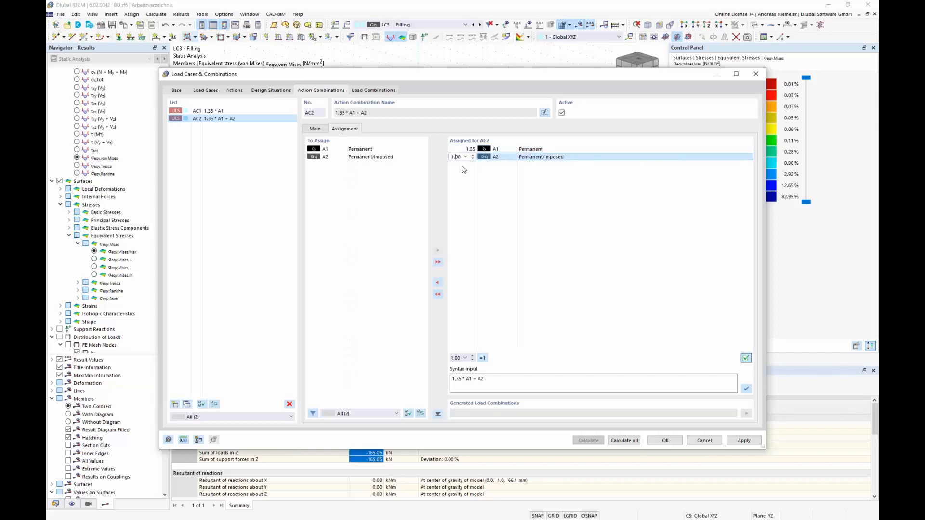
{"action": "type", "text": "5"}
{"action": "left_click", "coordinate": [463, 232]}
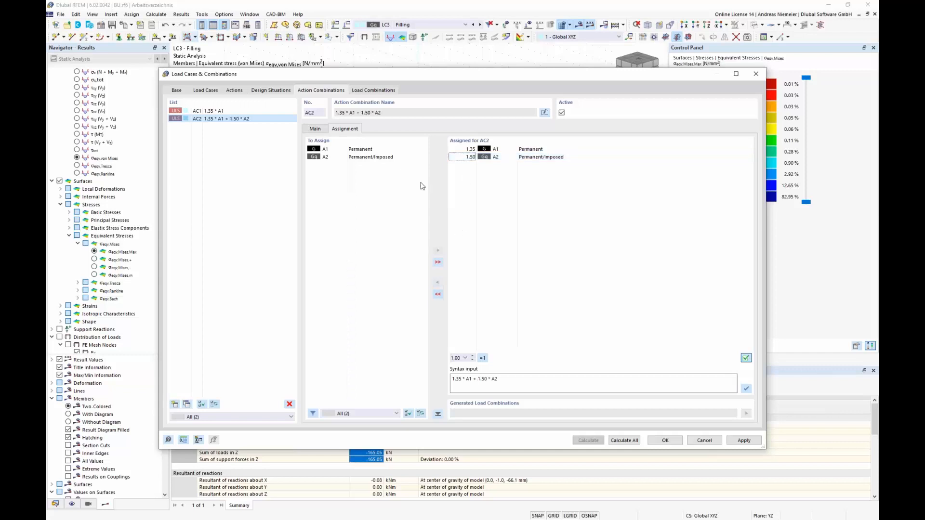
Step: Set the combination wizard's static analysis settings to SA1 - Geometrically linear, check the load combinations and accept the load case and combination changes
{"action": "left_click", "coordinate": [381, 91]}
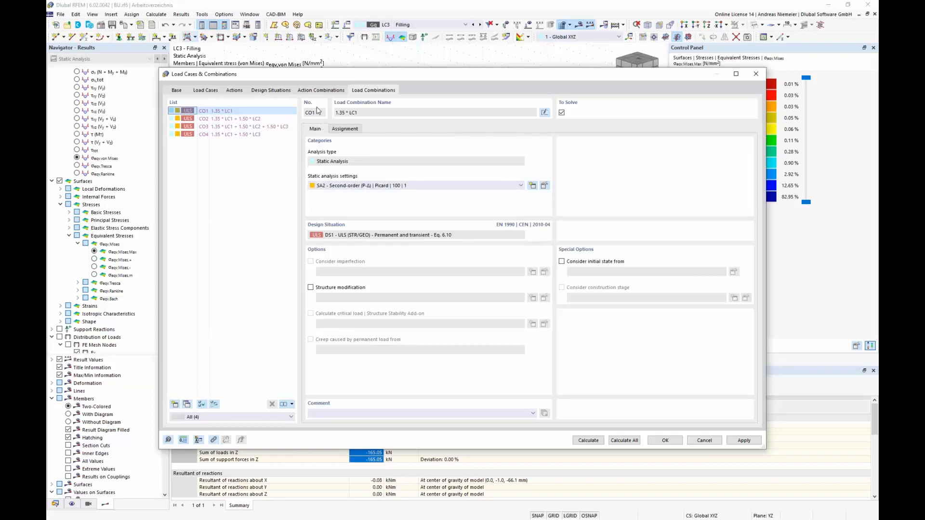
{"action": "left_click", "coordinate": [270, 91]}
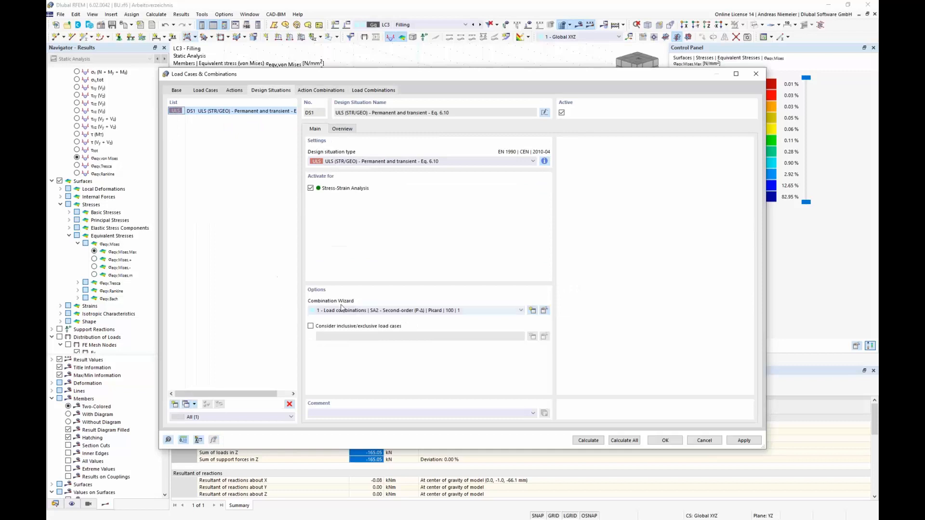
{"action": "left_click", "coordinate": [547, 312]}
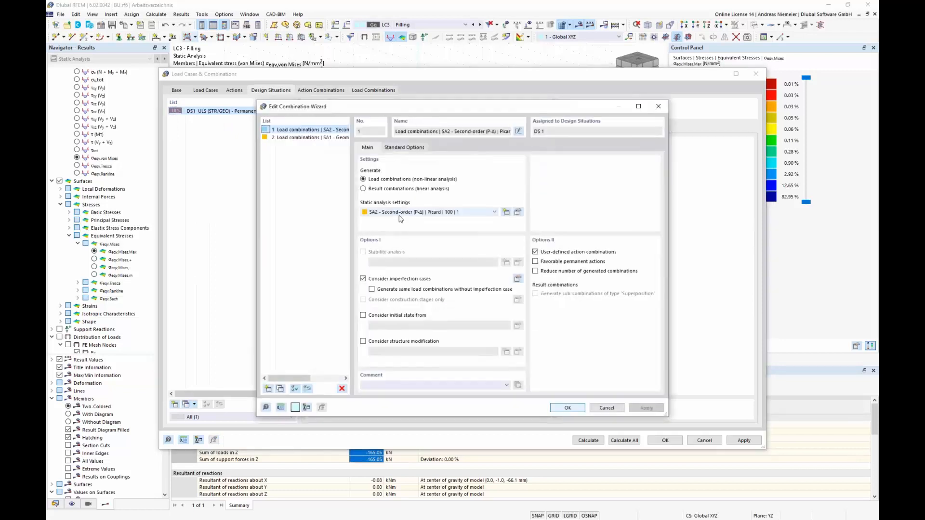
{"action": "left_click", "coordinate": [427, 212]}
{"action": "left_click", "coordinate": [404, 219]}
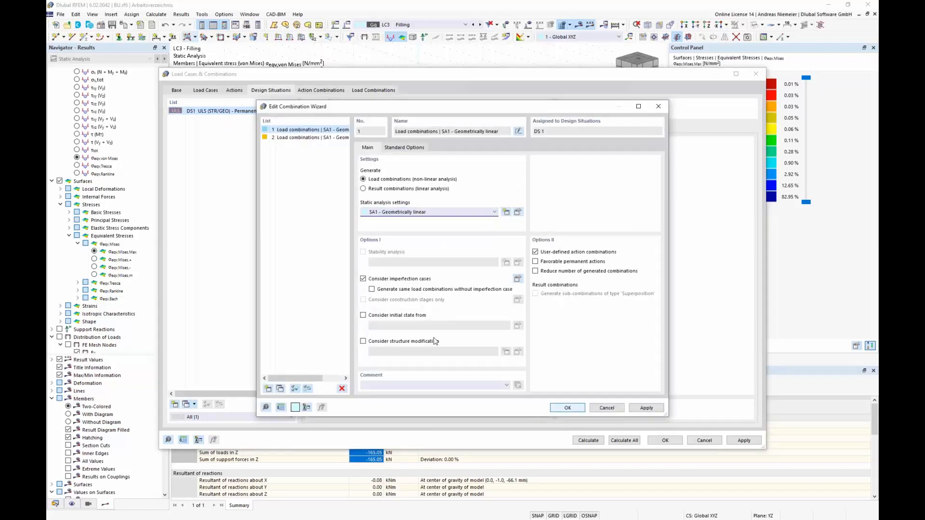
{"action": "left_click", "coordinate": [565, 407]}
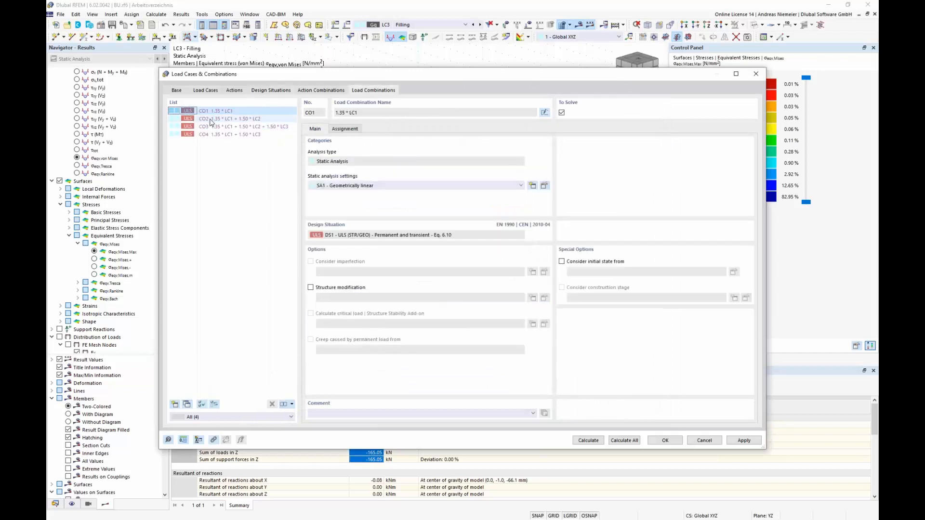
{"action": "left_click", "coordinate": [211, 120]}
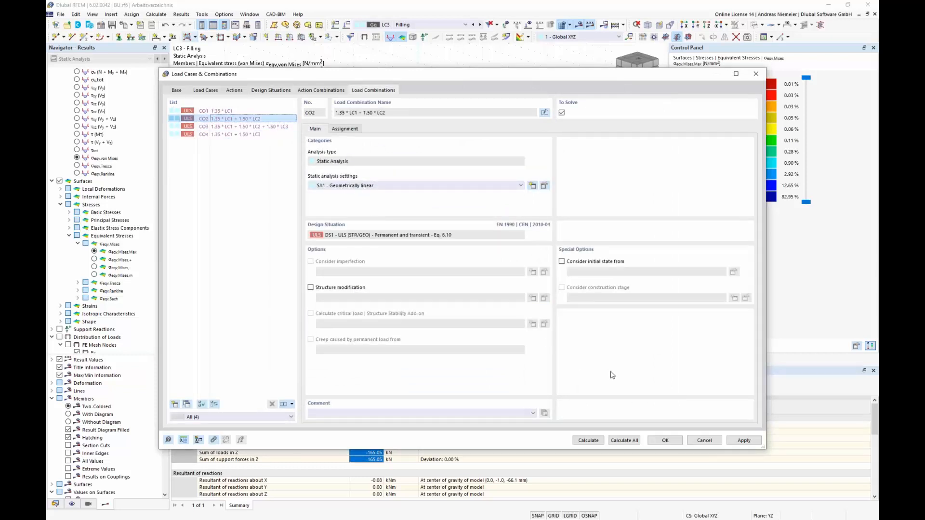
{"action": "left_click", "coordinate": [676, 441]}
Step: Show the Stress-Strain Analysis input data table listing the design situations to analyze
{"action": "scroll", "coordinate": [621, 316], "scroll_direction": "up", "scroll_amount": 2}
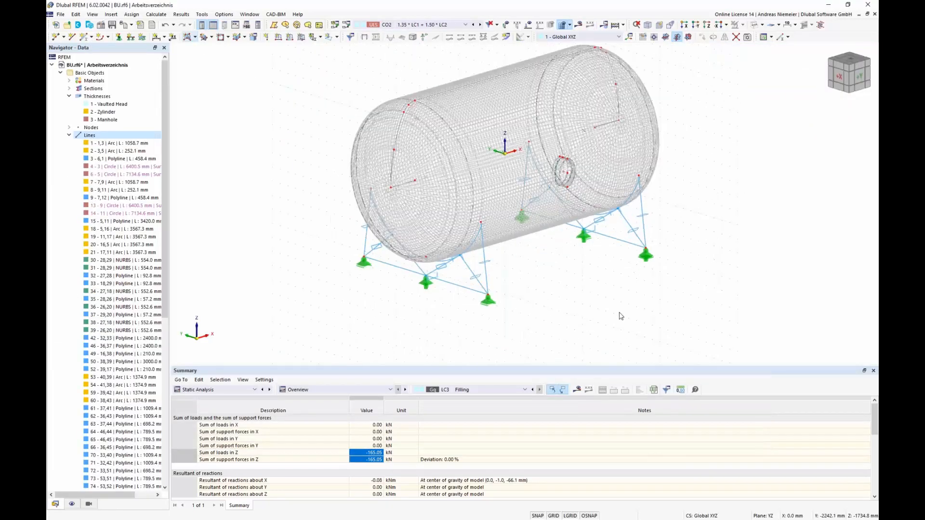
{"action": "middle_click_drag", "start_coordinate": [620, 316], "coordinate": [587, 324]}
{"action": "mouse_move", "coordinate": [587, 324]}
{"action": "middle_mouse_down", "text": "ctrl"}
{"action": "mouse_move", "coordinate": [521, 267]}
{"action": "mouse_move", "coordinate": [586, 337]}
{"action": "middle_mouse_up", "text": "ctrl"}
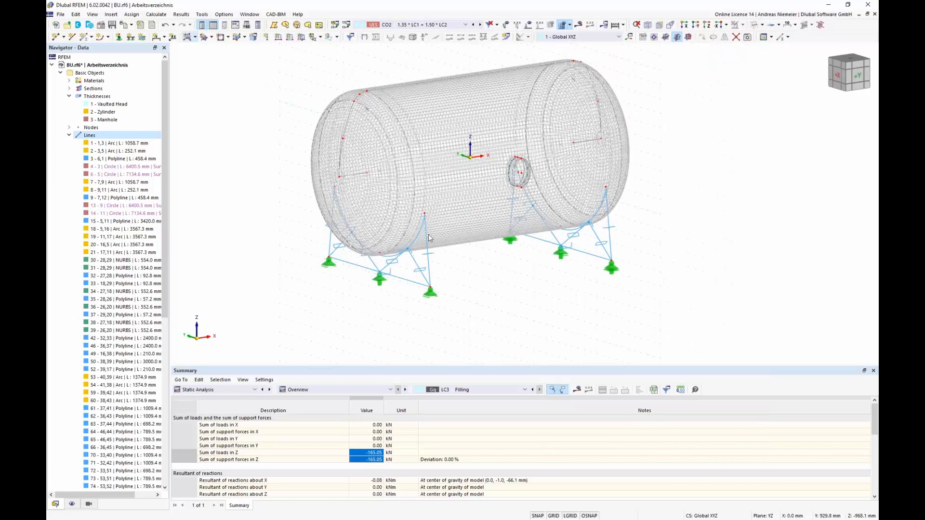
{"action": "left_click", "coordinate": [248, 390]}
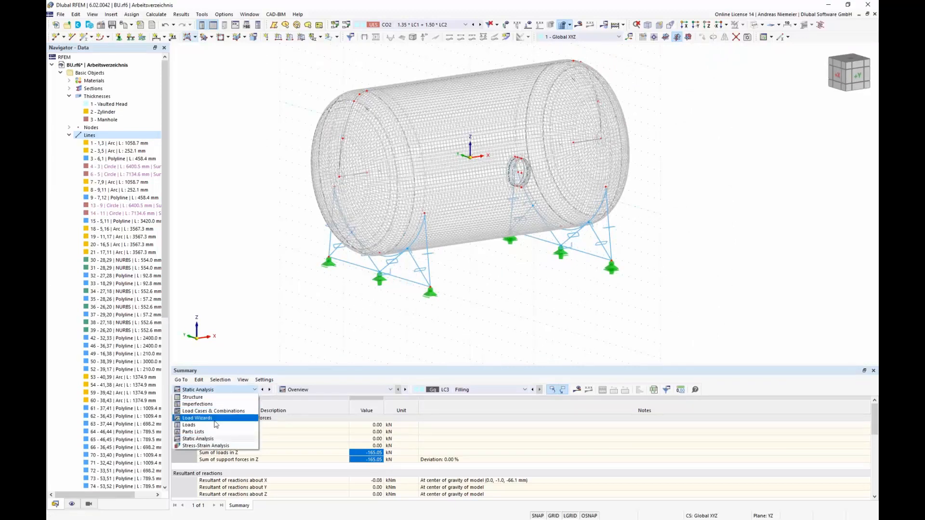
{"action": "left_click", "coordinate": [207, 446]}
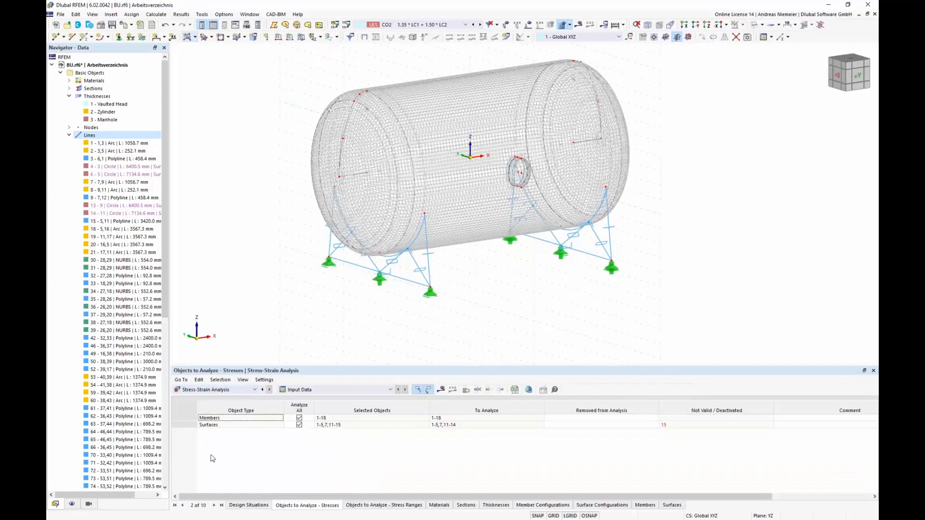
{"action": "left_click", "coordinate": [249, 505]}
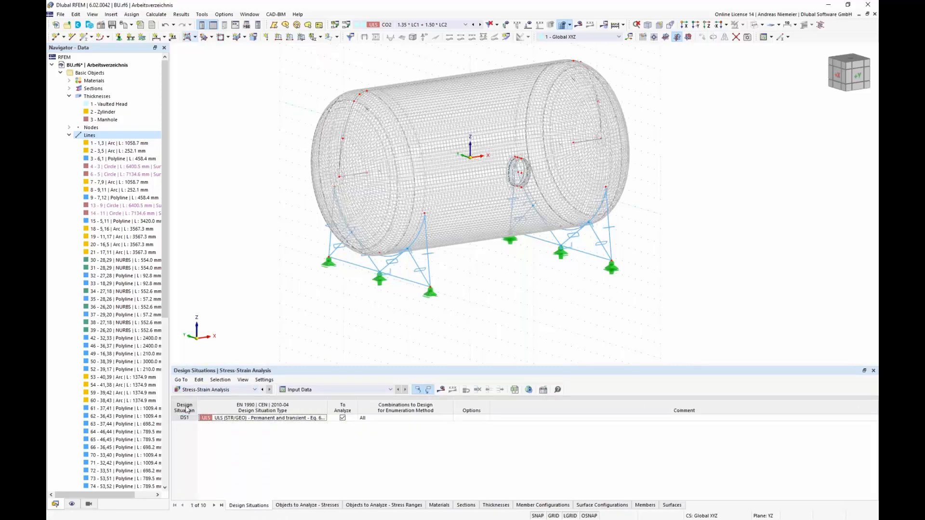
Step: Switch Stress-Strain Analysis off for design situation DS1, apply it, then reactivate it and confirm
{"action": "left_click", "coordinate": [345, 25]}
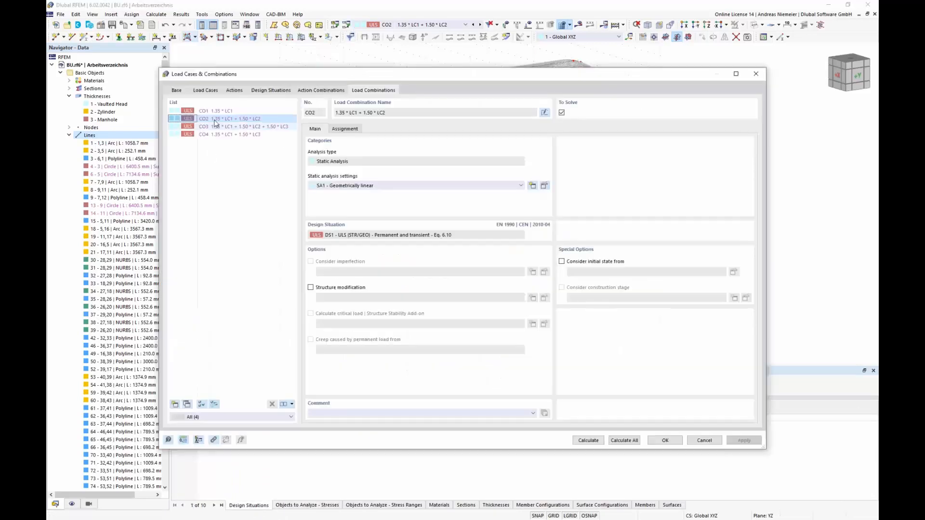
{"action": "left_click", "coordinate": [271, 90]}
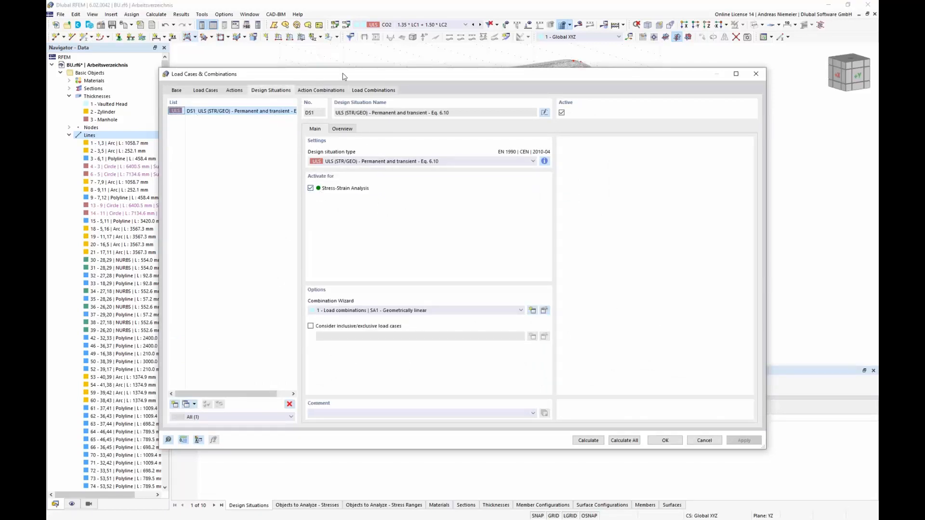
{"action": "left_click_drag", "start_coordinate": [343, 76], "coordinate": [360, 18]}
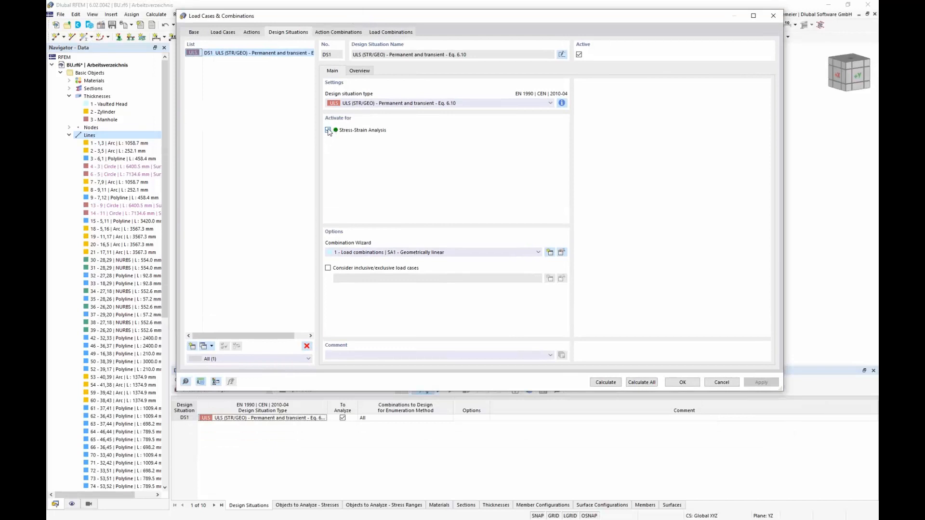
{"action": "left_click", "coordinate": [328, 130]}
{"action": "left_click", "coordinate": [762, 382]}
{"action": "left_click", "coordinate": [328, 130]}
{"action": "left_click", "coordinate": [760, 382]}
{"action": "left_click", "coordinate": [682, 382]}
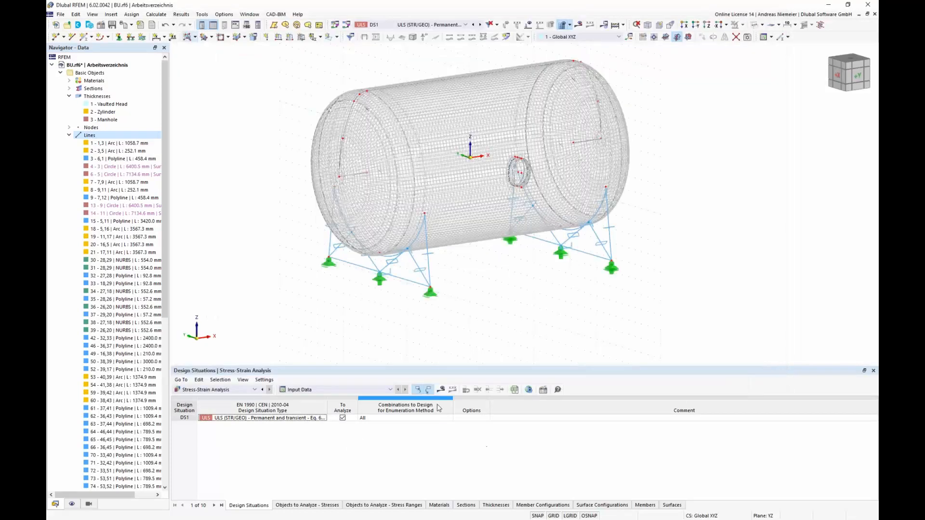
Step: Run the Stress-Strain Analysis calculation and view the resulting stresses on the whole tank
{"action": "left_click", "coordinate": [443, 391]}
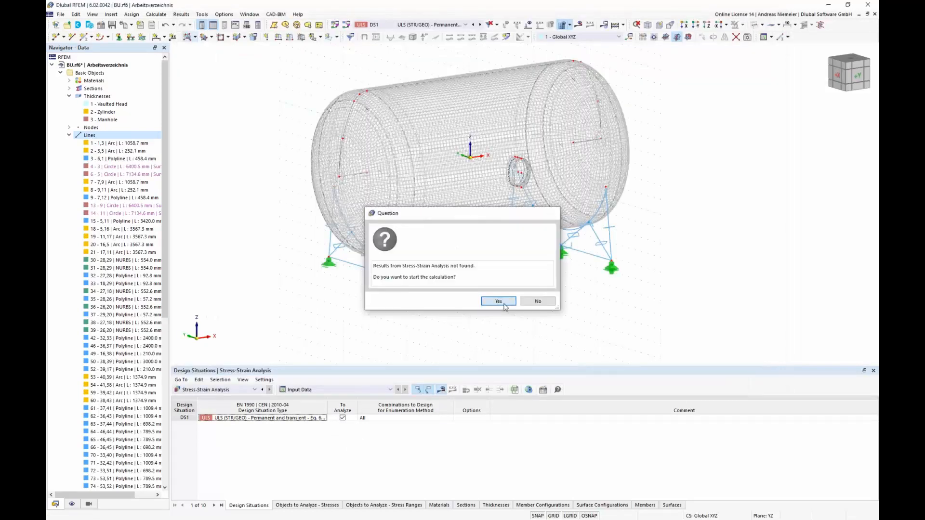
{"action": "left_click", "coordinate": [501, 302]}
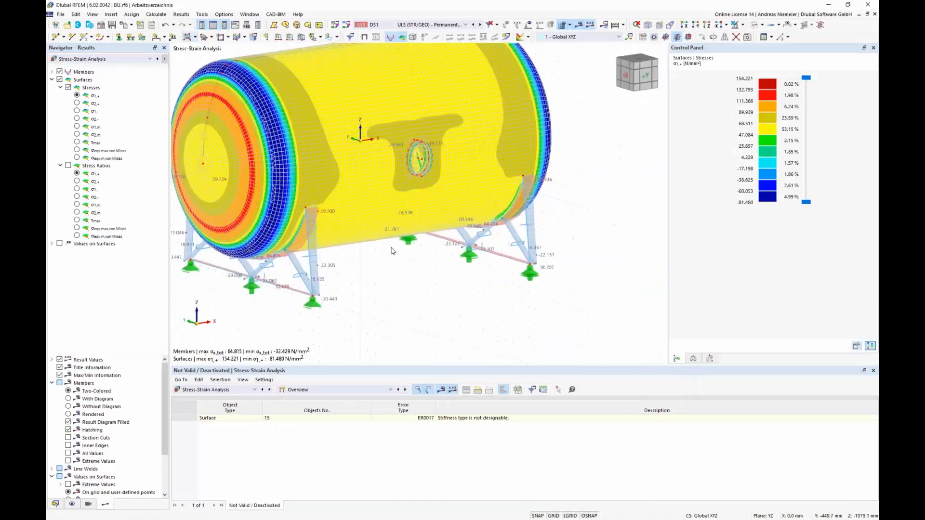
{"action": "middle_click_drag", "start_coordinate": [392, 248], "coordinate": [384, 229]}
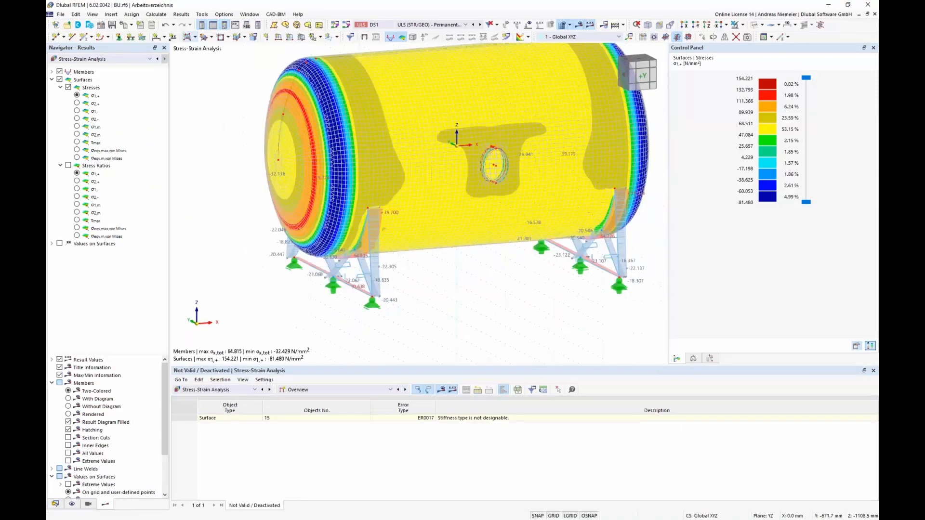
{"action": "scroll", "coordinate": [471, 275], "scroll_direction": "down", "scroll_amount": 1}
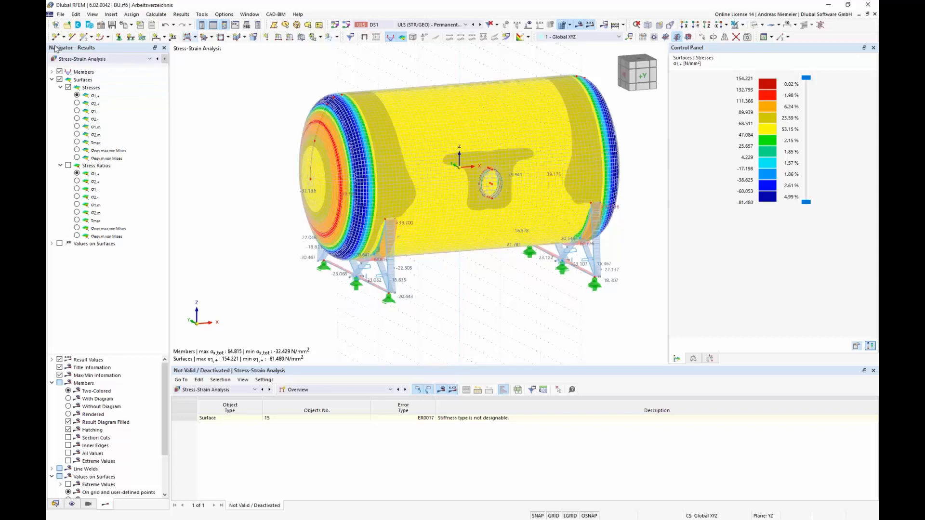
Step: Hide the surface results and examine only the member stresses σx,tot on the saddle frames
{"action": "left_click", "coordinate": [52, 80]}
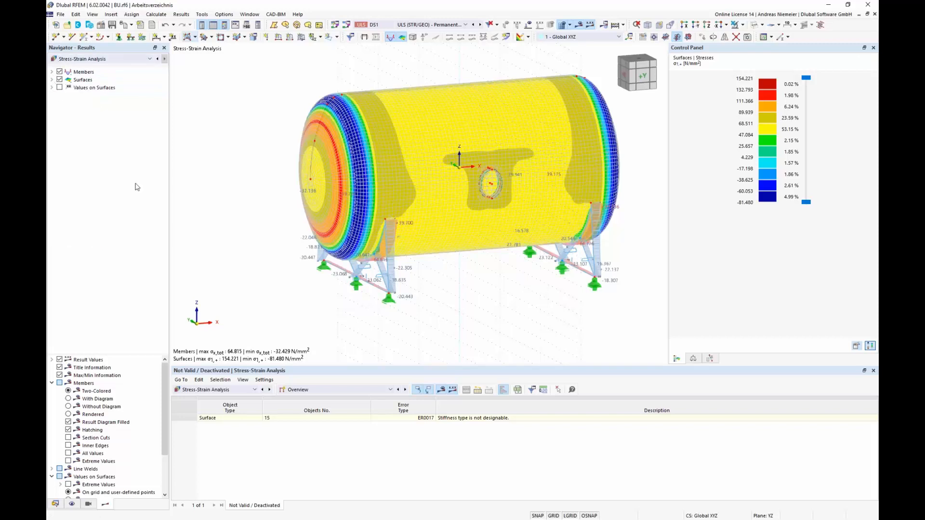
{"action": "left_click", "coordinate": [75, 59]}
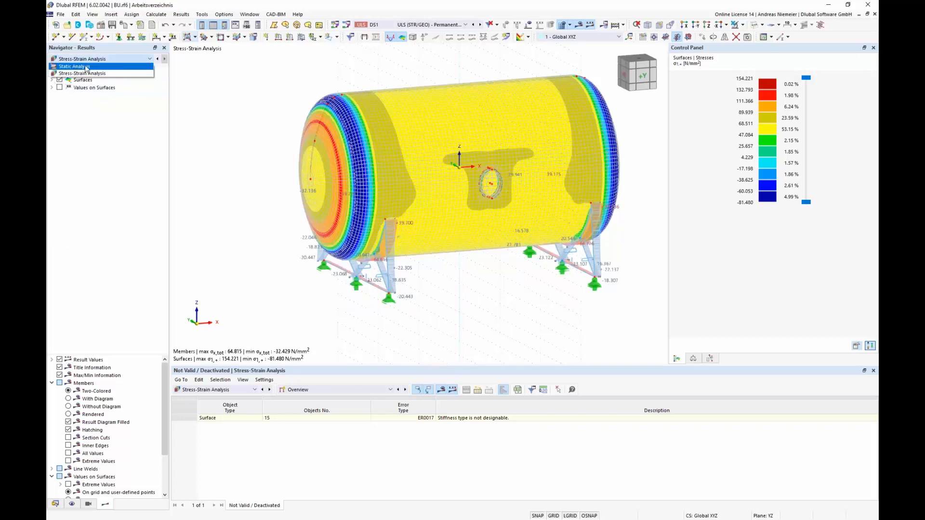
{"action": "left_click", "coordinate": [88, 74]}
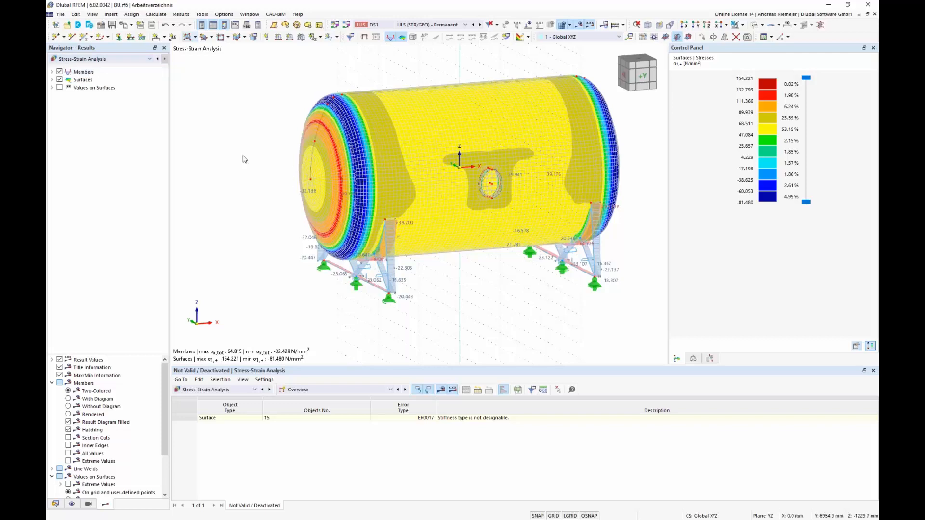
{"action": "left_click", "coordinate": [52, 72]}
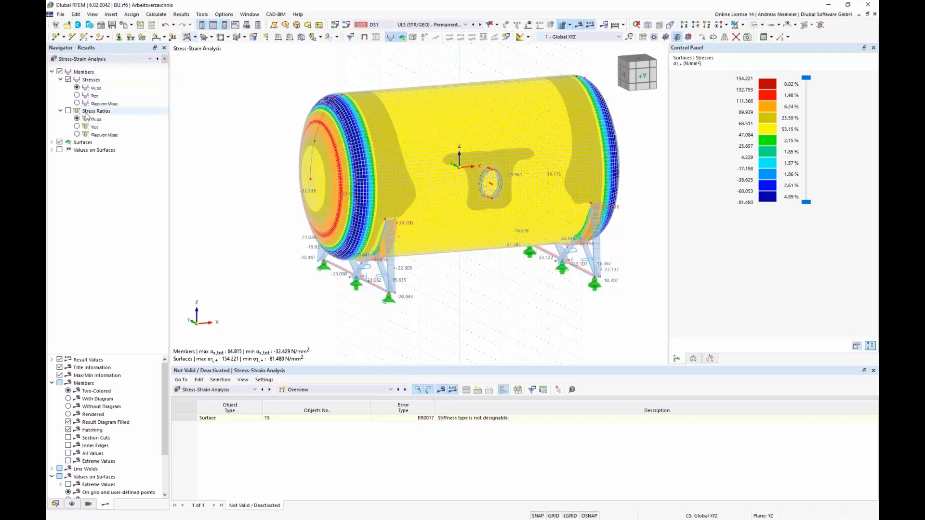
{"action": "left_click", "coordinate": [59, 143]}
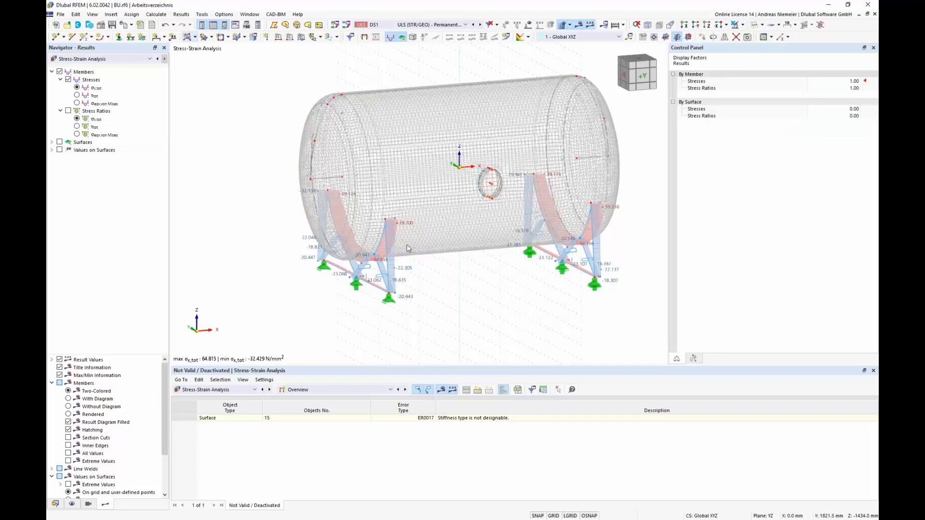
{"action": "scroll", "coordinate": [407, 248], "scroll_direction": "up", "scroll_amount": 3}
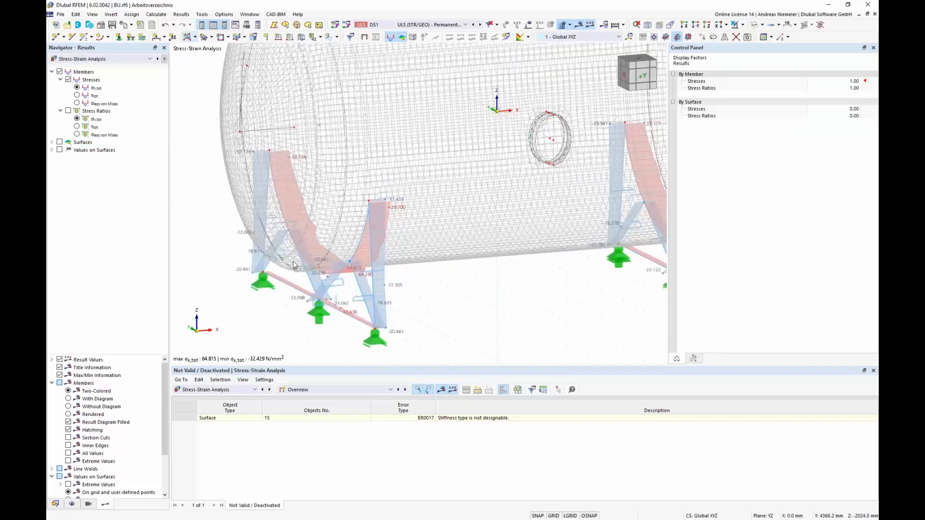
{"action": "scroll", "coordinate": [295, 264], "scroll_direction": "down", "scroll_amount": 3}
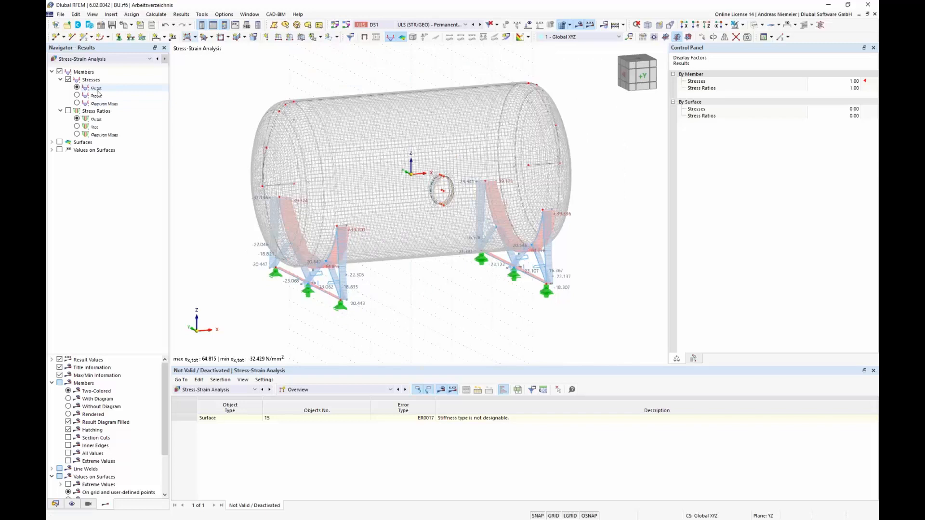
Step: Display the members' τtot and equivalent von Mises stresses, followed by their stress ratios
{"action": "left_click", "coordinate": [77, 96]}
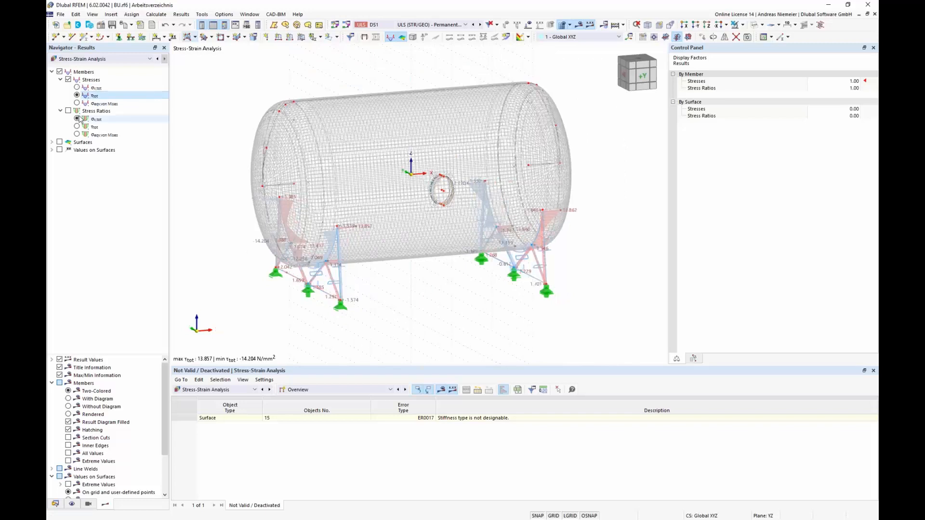
{"action": "left_click", "coordinate": [77, 103]}
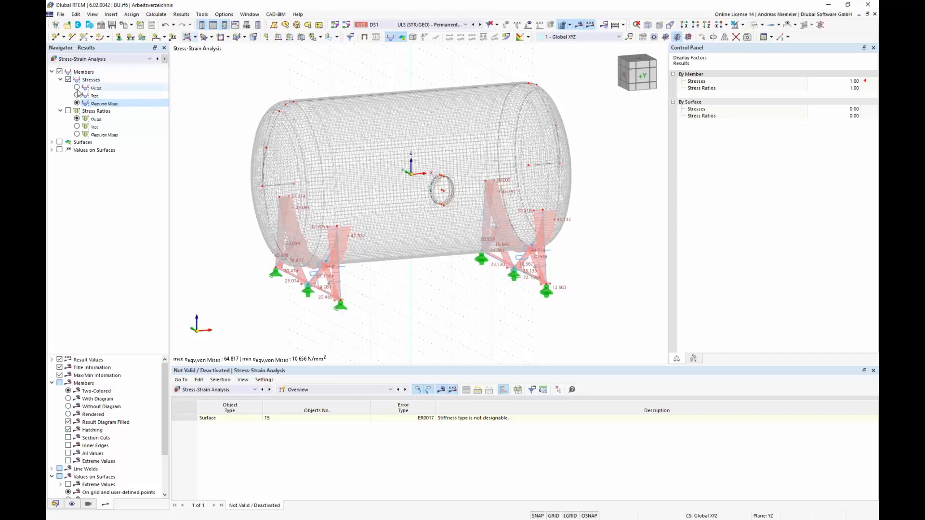
{"action": "left_click", "coordinate": [94, 110]}
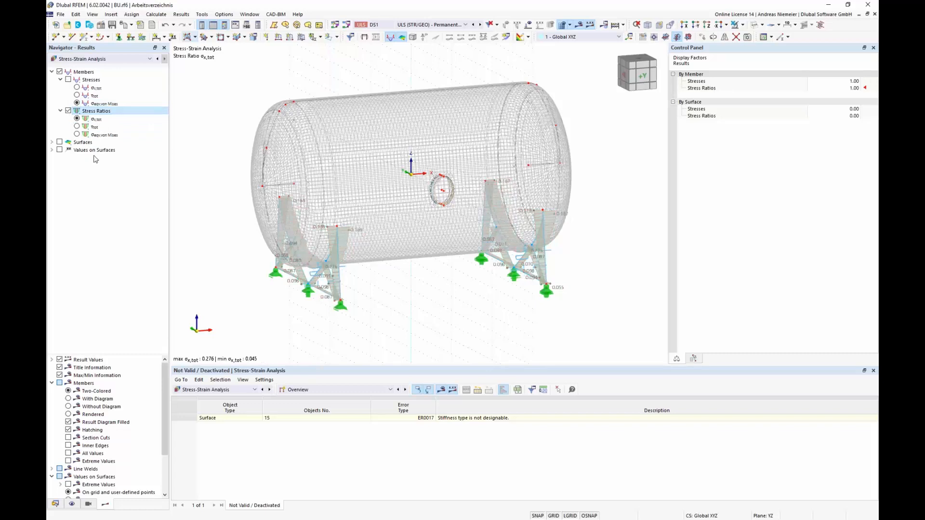
Step: Replace the member results with the surface stresses and switch the display to the surface stress ratios
{"action": "left_click", "coordinate": [60, 72]}
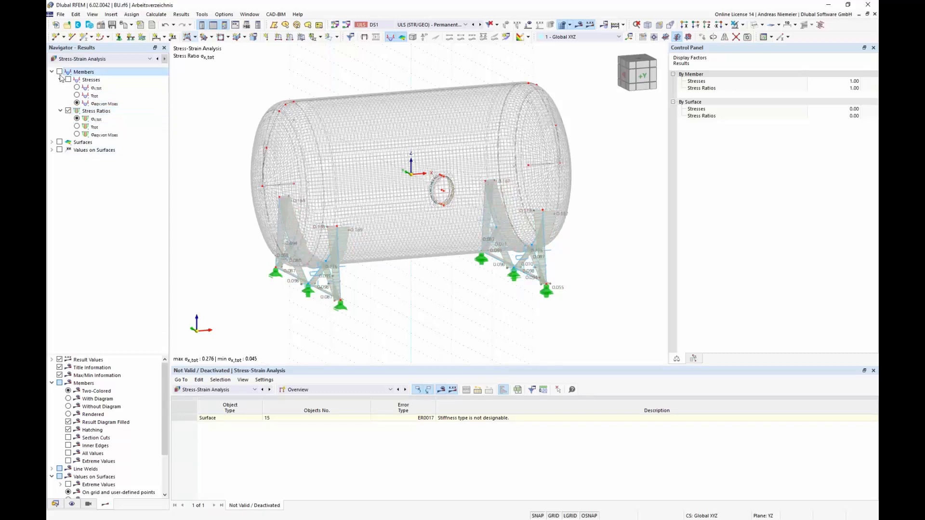
{"action": "left_click", "coordinate": [59, 142]}
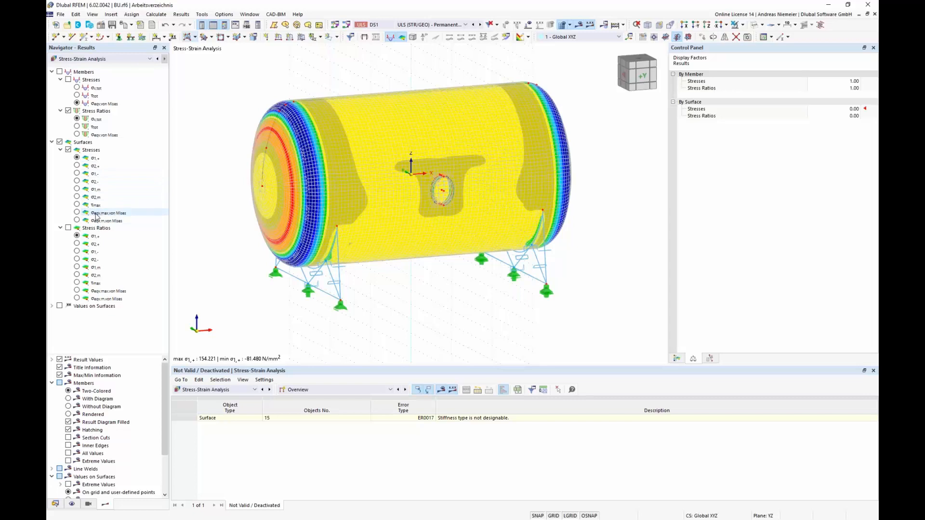
{"action": "left_click", "coordinate": [68, 229]}
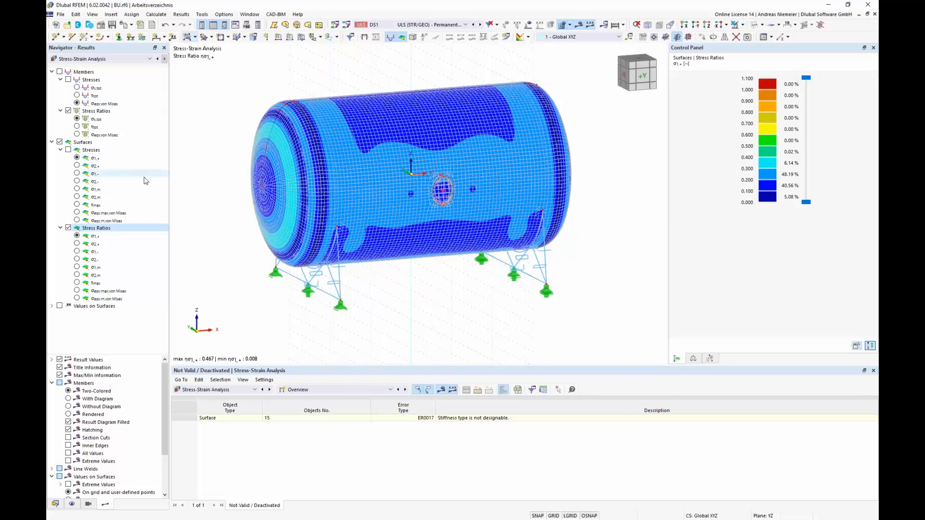
{"action": "left_click", "coordinate": [52, 142]}
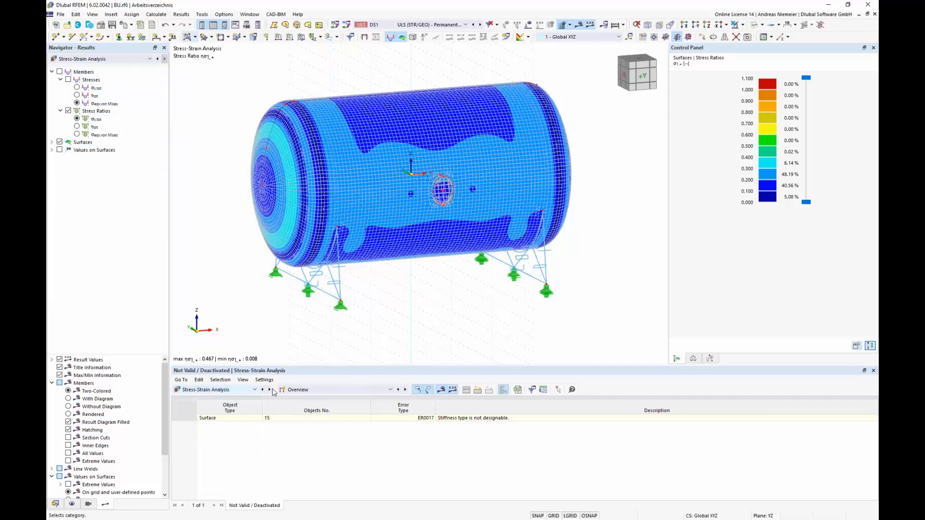
Step: In the Default member configuration of the Stress-Strain input data, deselect all stresses to calculate except σeqv,von Mises
{"action": "left_click", "coordinate": [288, 390]}
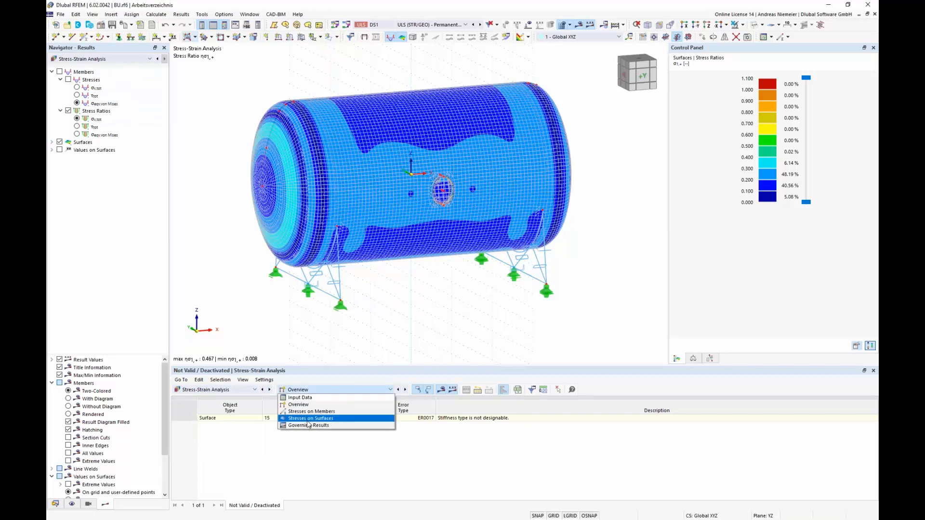
{"action": "left_click", "coordinate": [317, 398]}
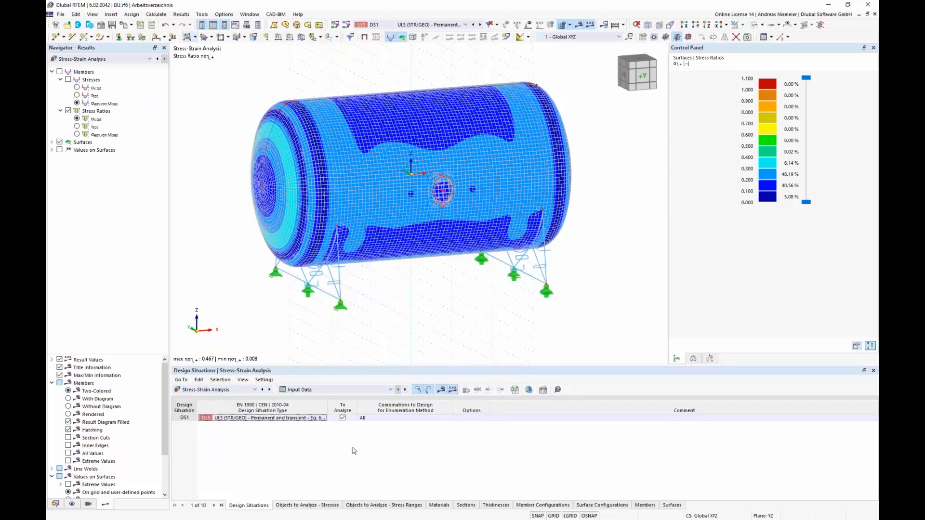
{"action": "left_click", "coordinate": [542, 505]}
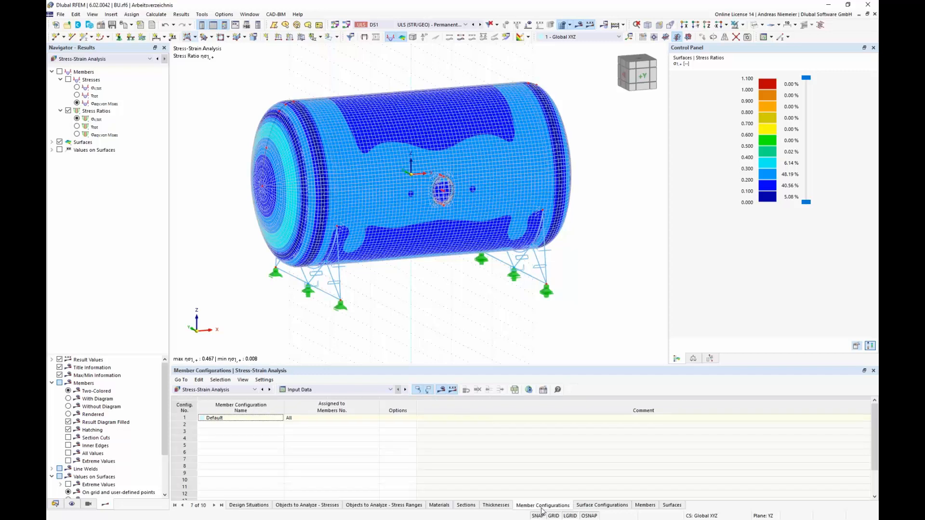
{"action": "left_click", "coordinate": [541, 392]}
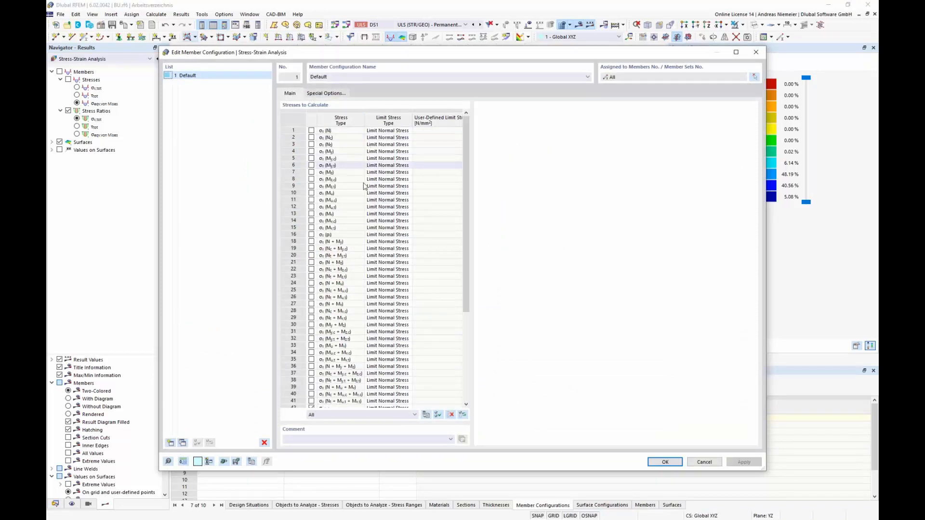
{"action": "scroll", "coordinate": [385, 154], "scroll_direction": "down", "scroll_amount": 7}
{"action": "scroll", "coordinate": [438, 180], "scroll_direction": "up", "scroll_amount": 7}
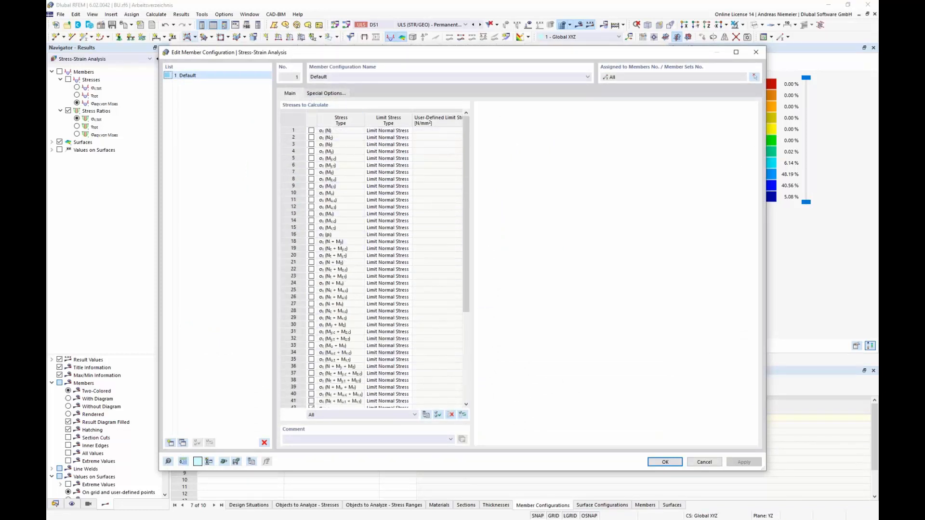
{"action": "left_click", "coordinate": [343, 146]}
{"action": "scroll", "coordinate": [366, 310], "scroll_direction": "down", "scroll_amount": 6}
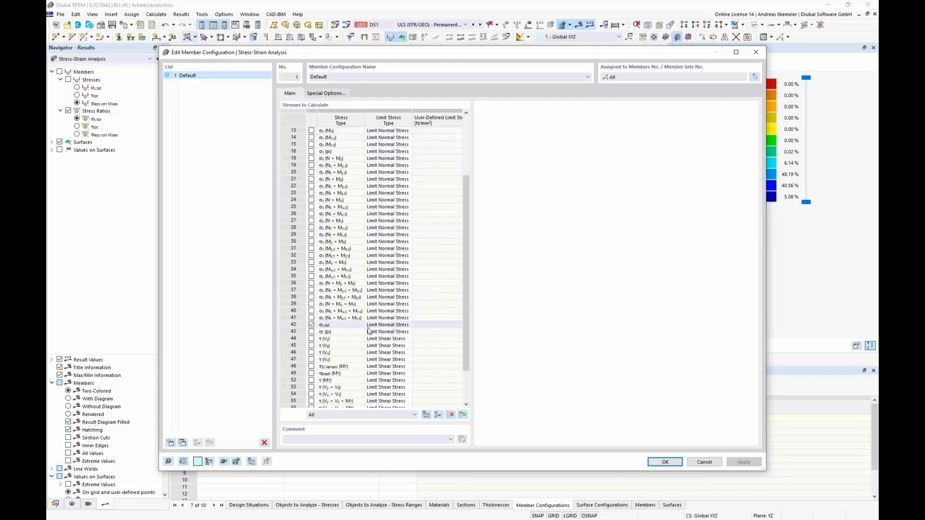
{"action": "left_click", "coordinate": [450, 414]}
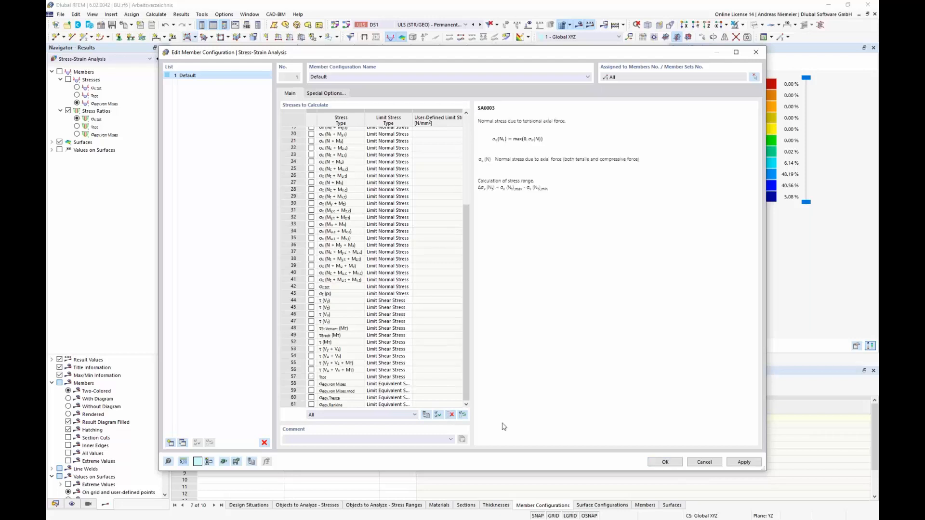
{"action": "left_click", "coordinate": [311, 384]}
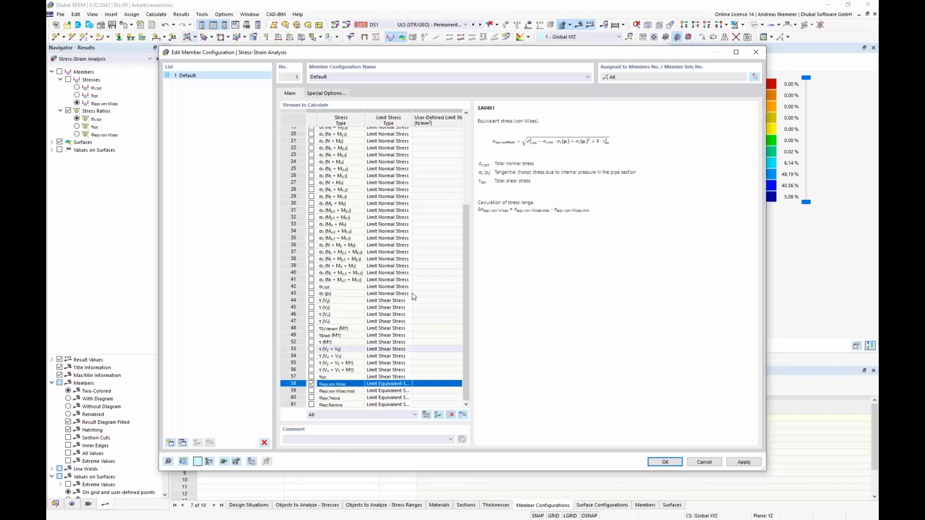
Step: Set the members' von Mises limit stress type to User with 280 N/mm², and accept deleting the existing Stress-Strain results
{"action": "left_click", "coordinate": [401, 385]}
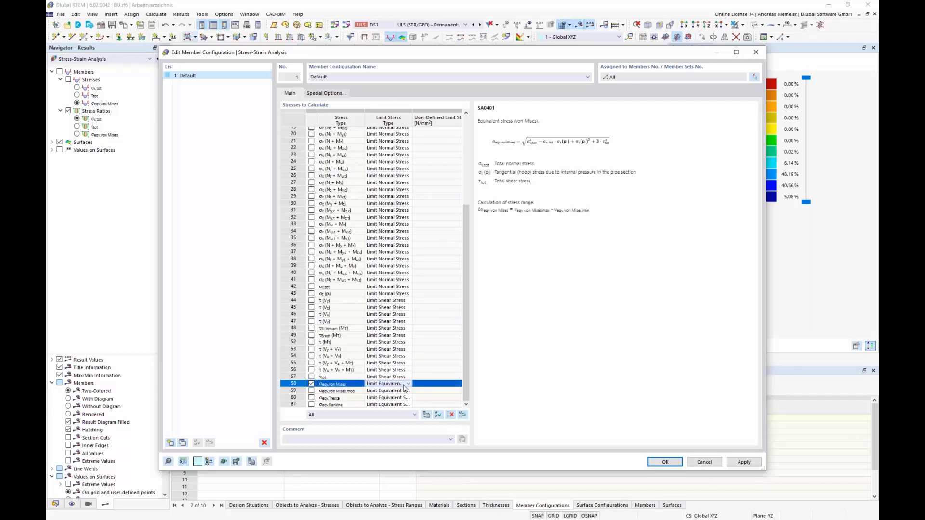
{"action": "left_click", "coordinate": [409, 384]}
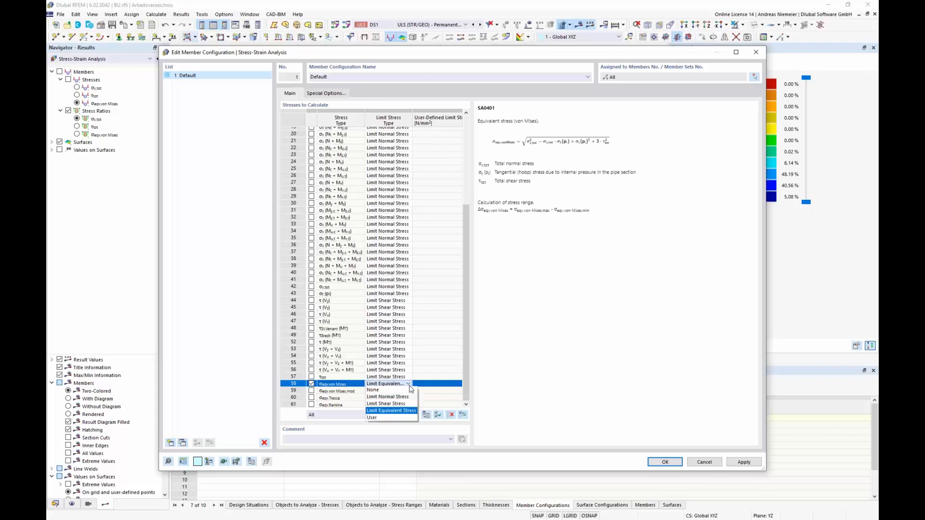
{"action": "left_click", "coordinate": [388, 418]}
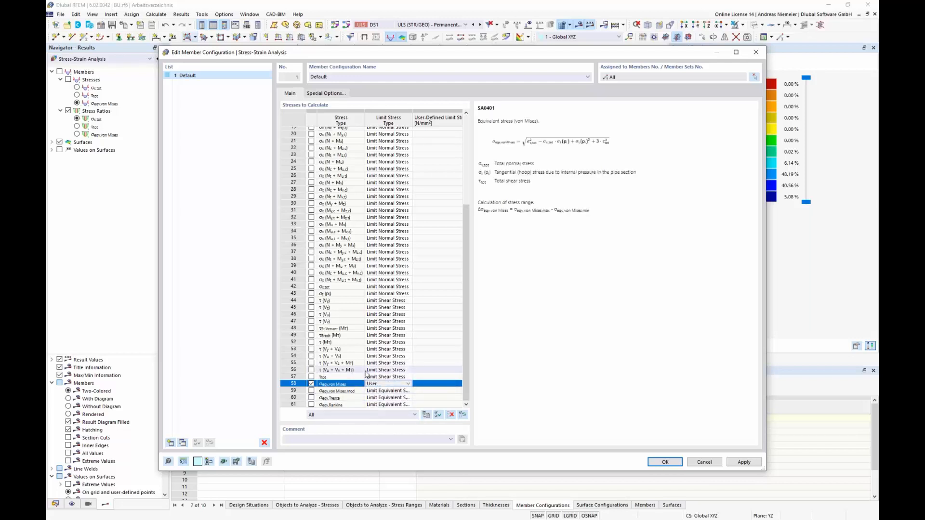
{"action": "left_click", "coordinate": [432, 385]}
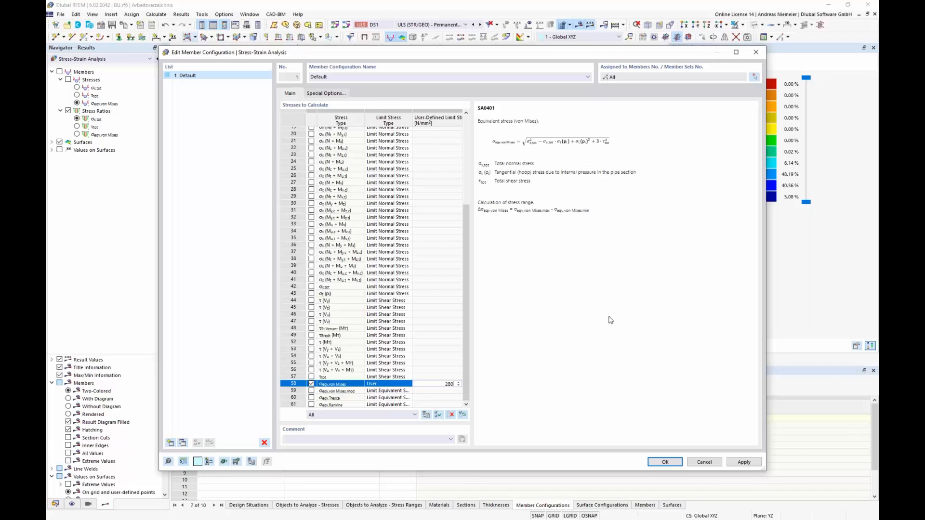
{"action": "left_click", "coordinate": [665, 462]}
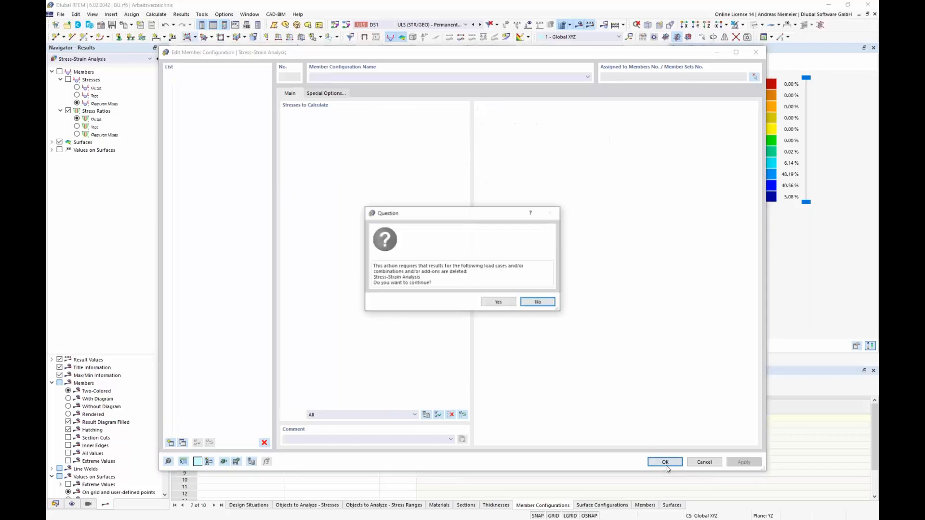
{"action": "left_click", "coordinate": [504, 303]}
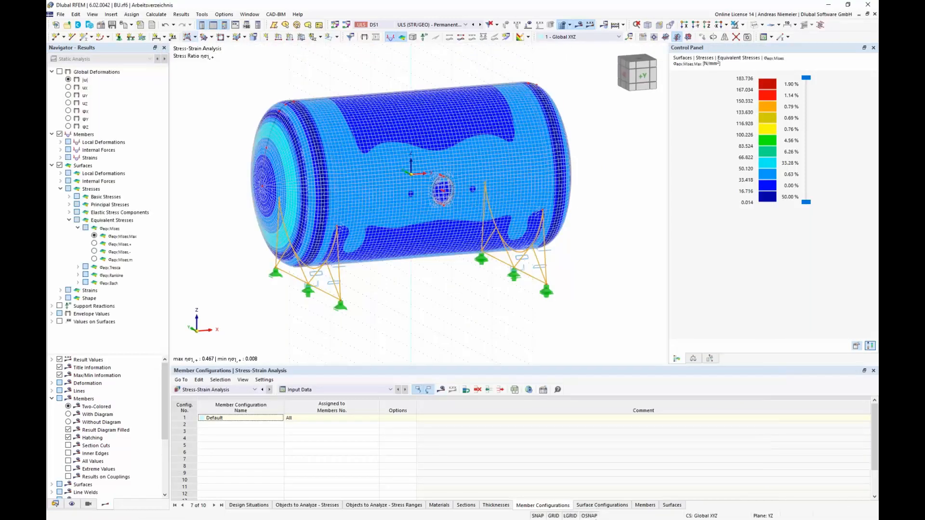
Step: In the Default surface configuration, clear all stresses to calculate and enable only σeqv,max,von Mises
{"action": "left_click", "coordinate": [602, 506]}
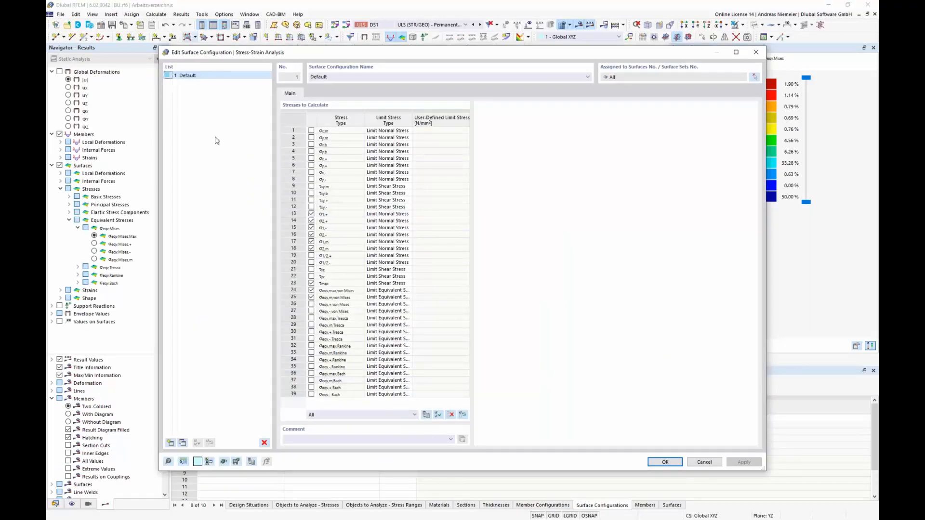
{"action": "left_click", "coordinate": [451, 414]}
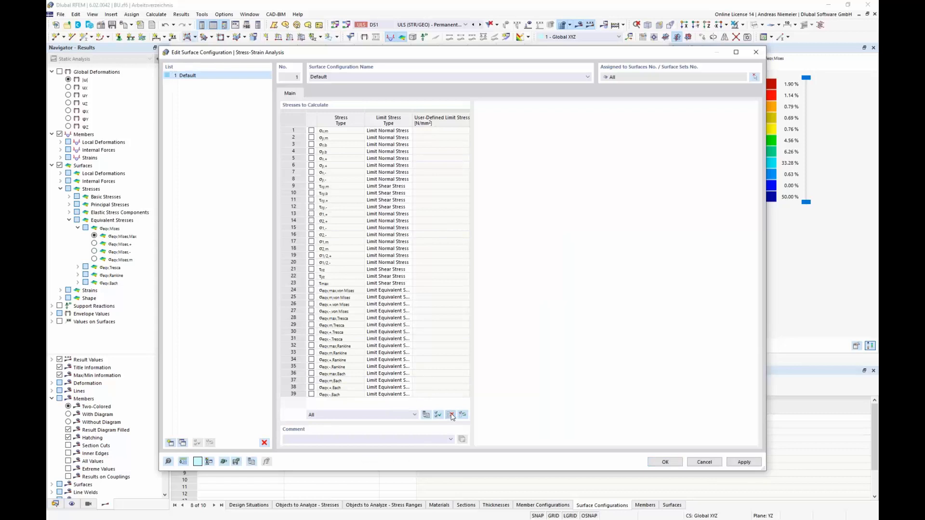
{"action": "left_click", "coordinate": [312, 290]}
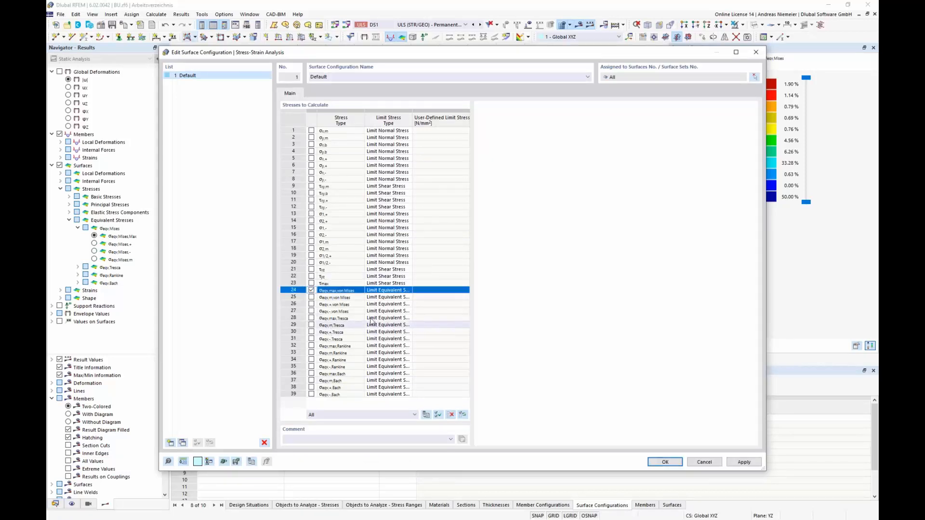
Step: Set the surfaces' σeqv,max,von Mises limit stress type to User with 280 N/mm² and accept the surface configuration
{"action": "left_click", "coordinate": [407, 290]}
{"action": "left_click", "coordinate": [408, 290]}
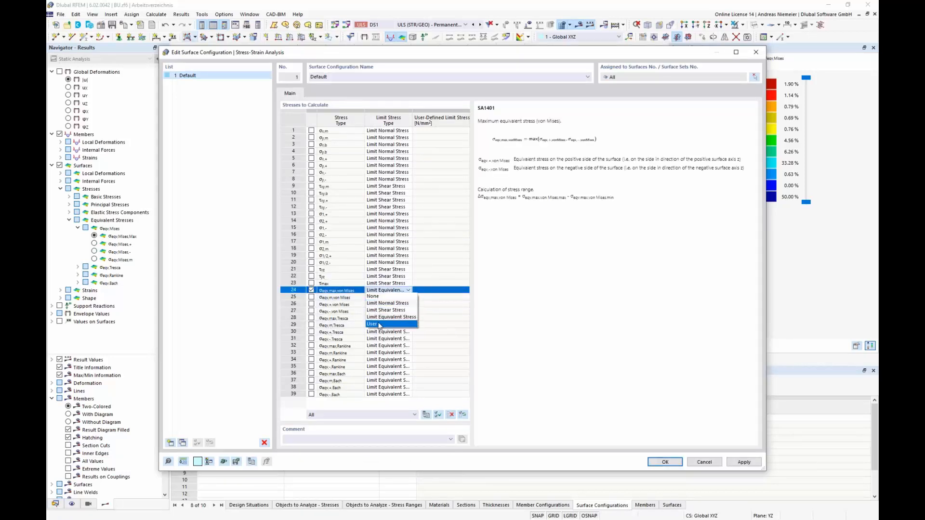
{"action": "left_click", "coordinate": [378, 324]}
{"action": "type", "text": "2"}
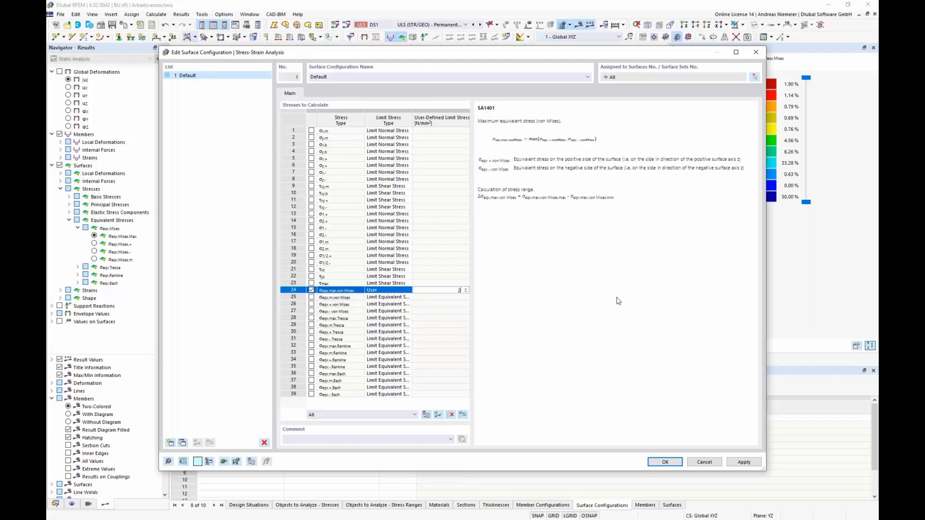
{"action": "type", "text": "80"}
{"action": "key", "text": "Return"}
{"action": "left_click", "coordinate": [665, 463]}
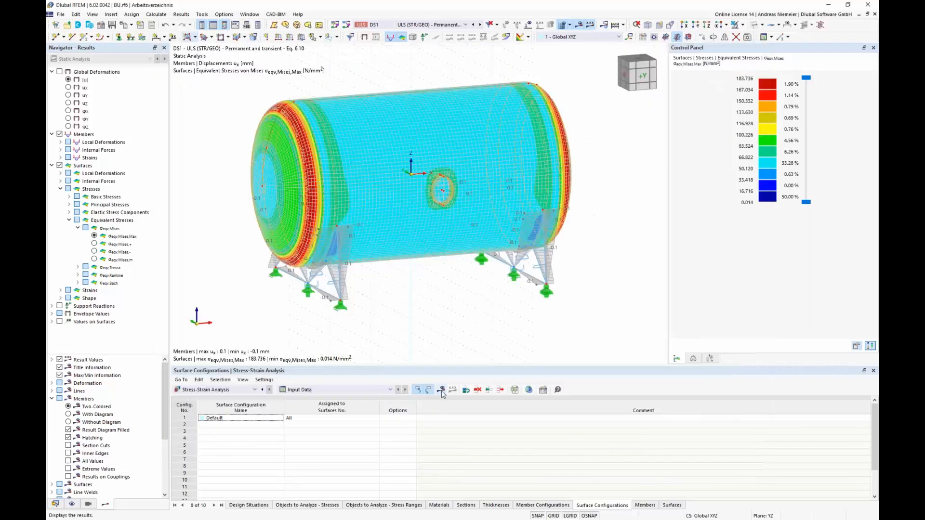
Step: Calculate the Stress-Strain Analysis with the updated configurations and display its results
{"action": "left_click", "coordinate": [440, 389]}
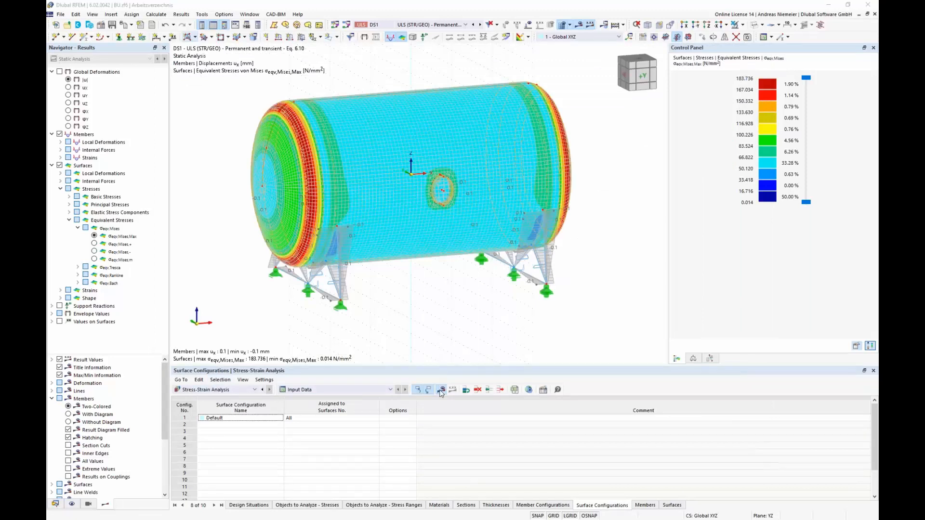
{"action": "left_click", "coordinate": [498, 302]}
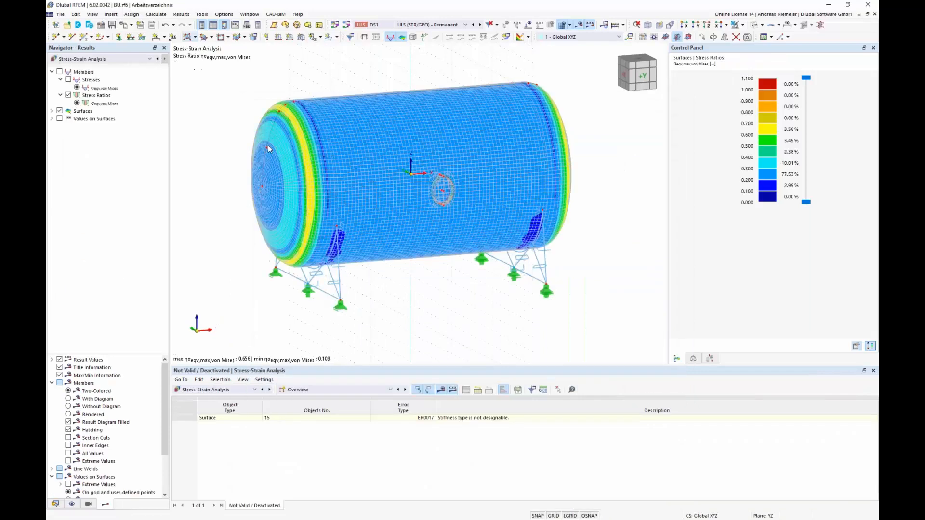
{"action": "middle_click_drag", "start_coordinate": [387, 278], "coordinate": [384, 284]}
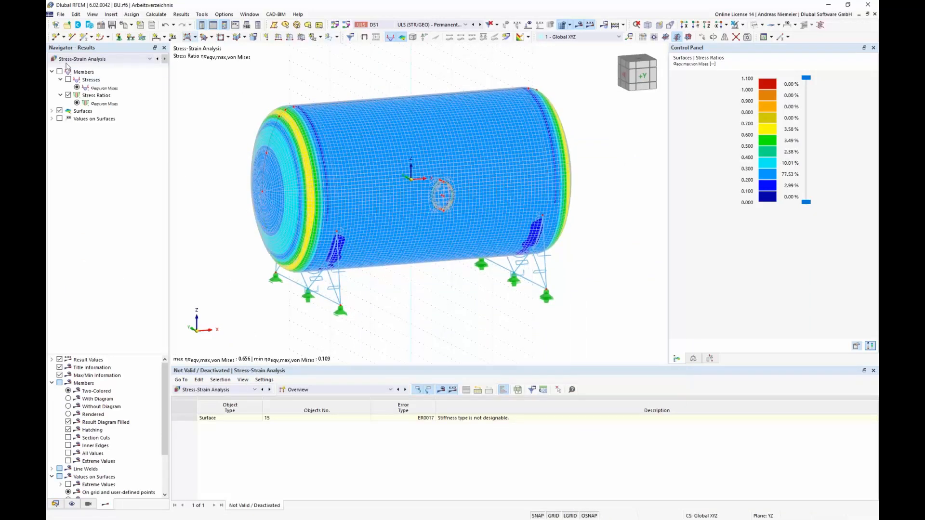
Step: Inspect the members' von Mises stresses, then show the members' stress ratios together with the surface stress ratios
{"action": "left_click", "coordinate": [103, 89]}
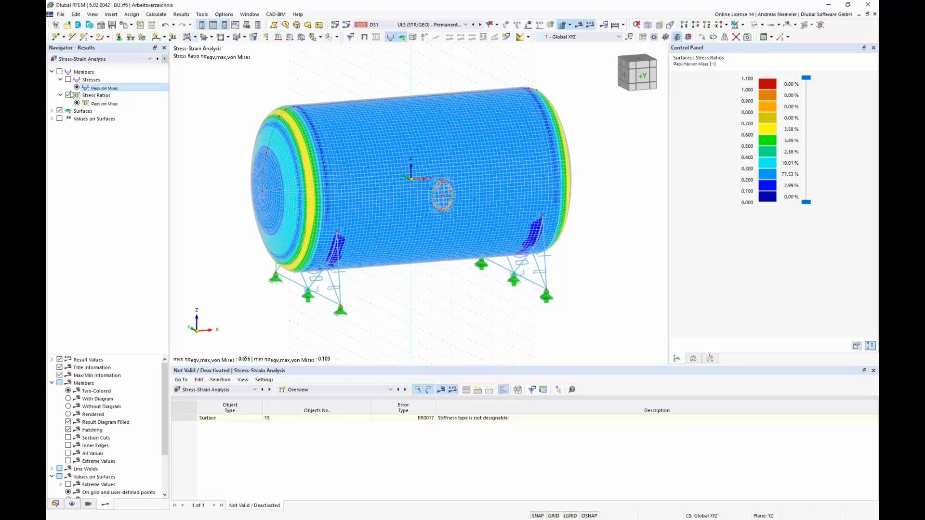
{"action": "left_click", "coordinate": [69, 79]}
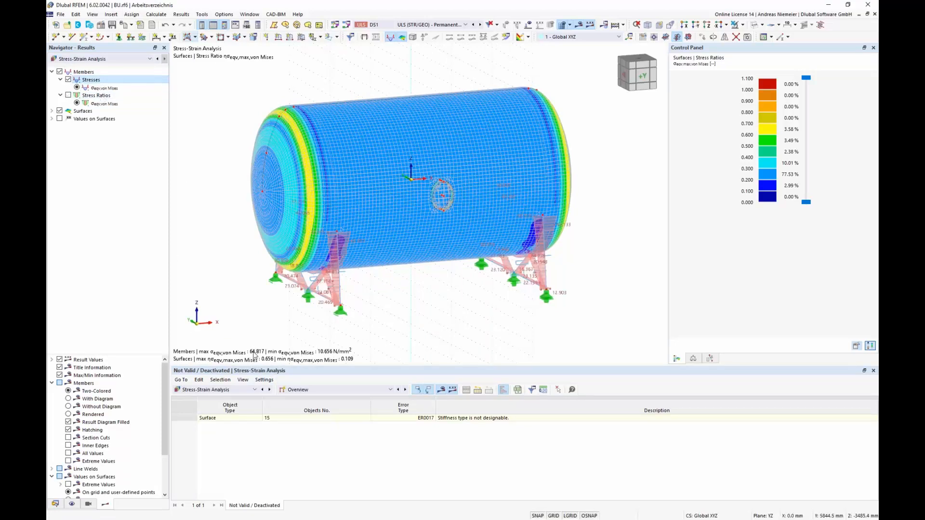
{"action": "left_click", "coordinate": [426, 24]}
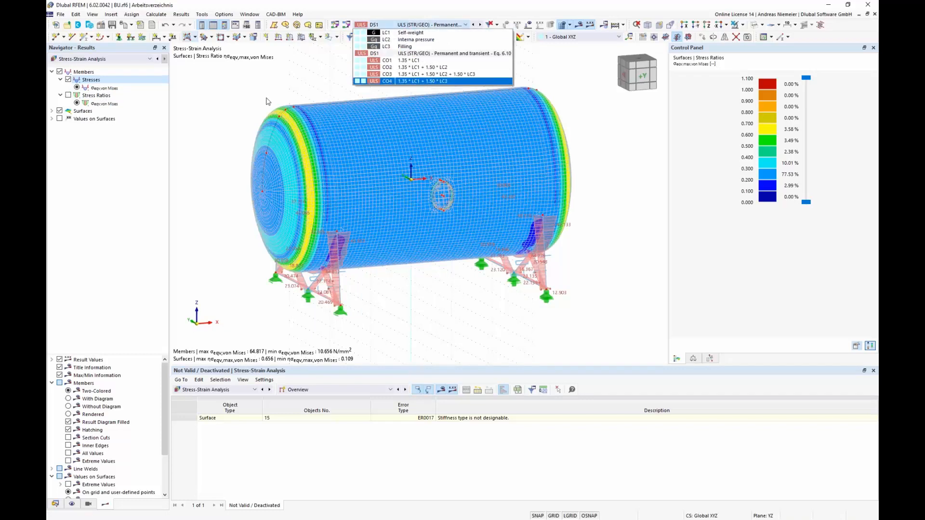
{"action": "left_click", "coordinate": [246, 94]}
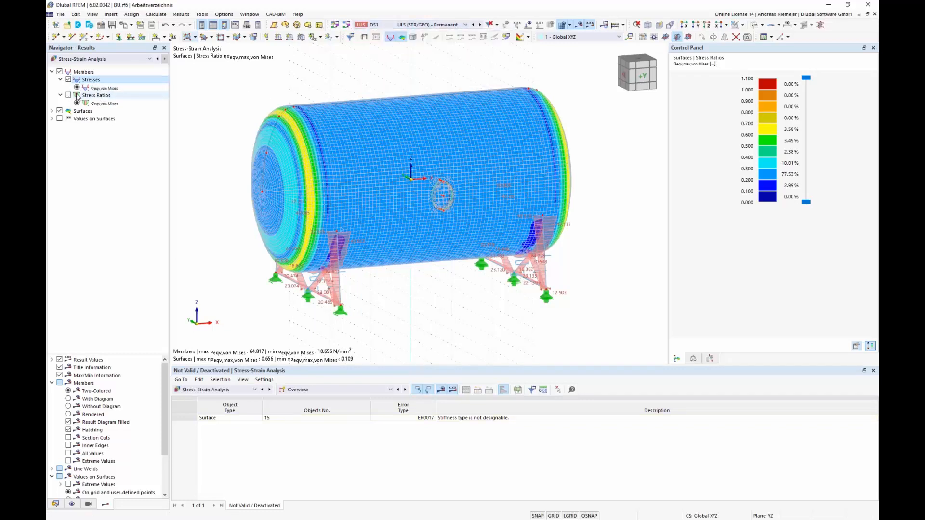
{"action": "left_click", "coordinate": [77, 96]}
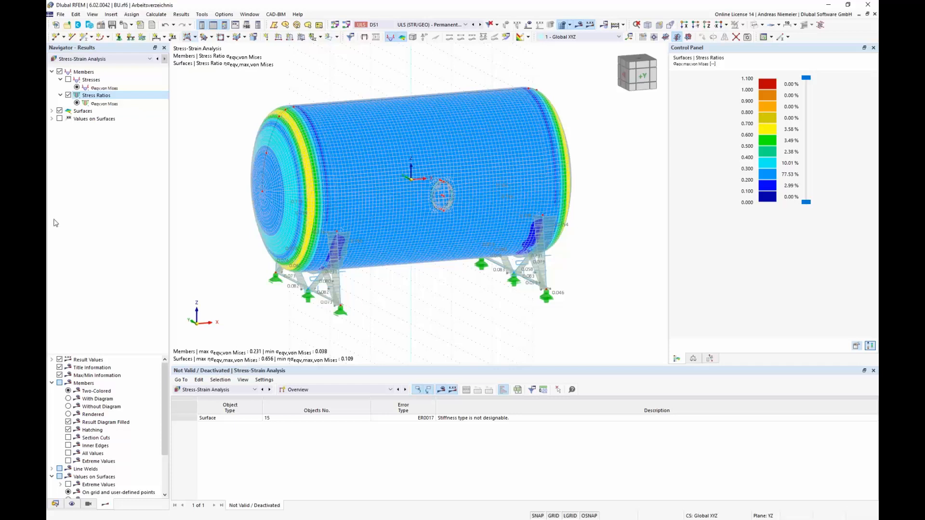
{"action": "left_click", "coordinate": [51, 110]}
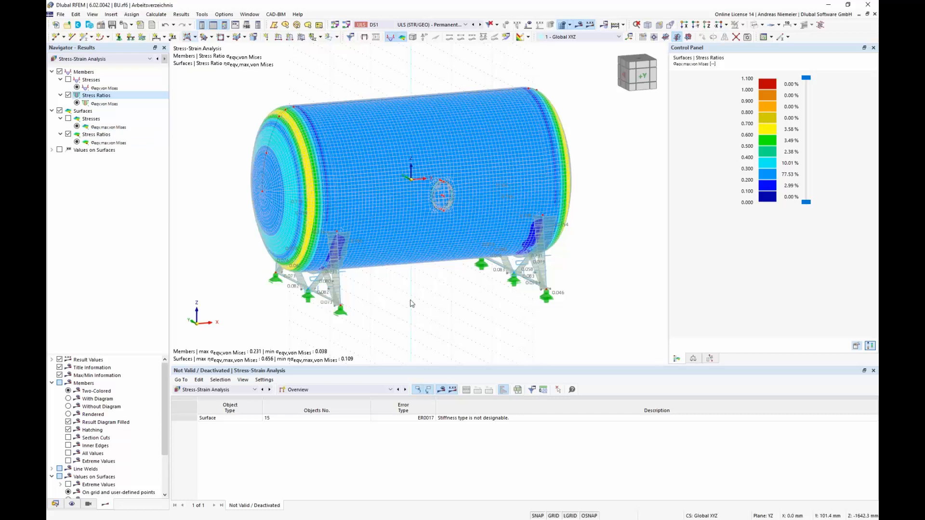
{"action": "middle_click_drag", "start_coordinate": [492, 280], "coordinate": [511, 273]}
{"action": "mouse_move", "coordinate": [510, 273]}
{"action": "middle_mouse_down", "text": "ctrl"}
{"action": "mouse_move", "coordinate": [403, 268]}
{"action": "mouse_move", "coordinate": [518, 288]}
{"action": "middle_mouse_up", "text": "ctrl"}
{"action": "middle_click_drag", "start_coordinate": [517, 288], "coordinate": [513, 293]}
{"action": "scroll", "coordinate": [513, 293], "scroll_direction": "up", "scroll_amount": 1}
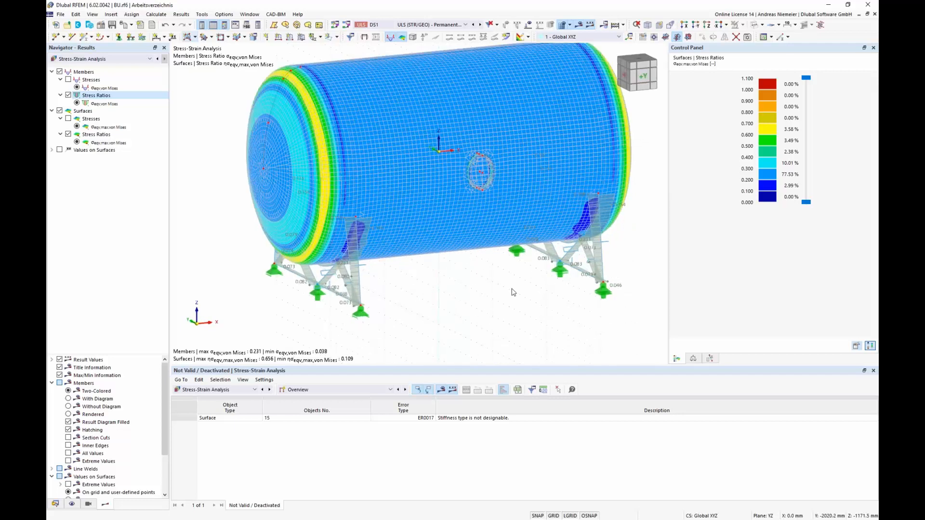
Step: Return to the Stress-Strain input data and review which surfaces are selected and excluded under the objects to analyze for stresses
{"action": "left_click", "coordinate": [312, 392]}
{"action": "left_click", "coordinate": [303, 399]}
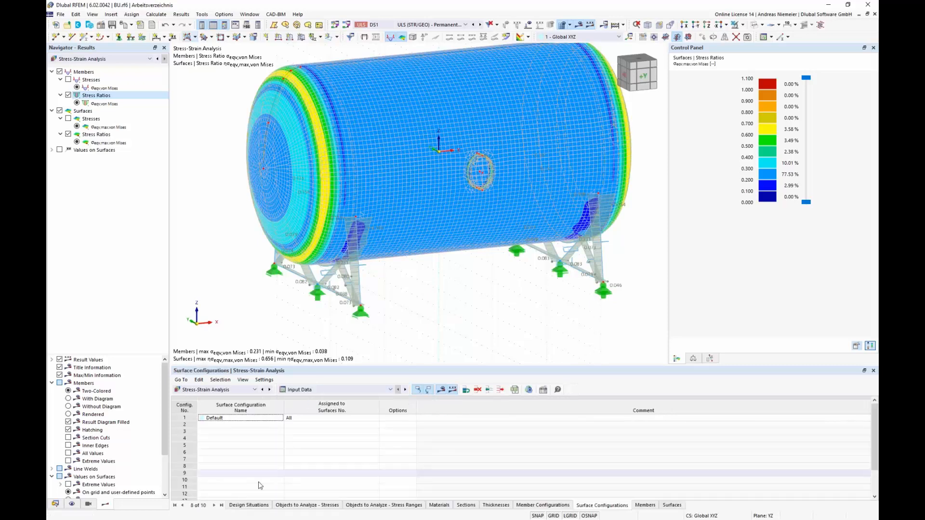
{"action": "left_click", "coordinate": [291, 505]}
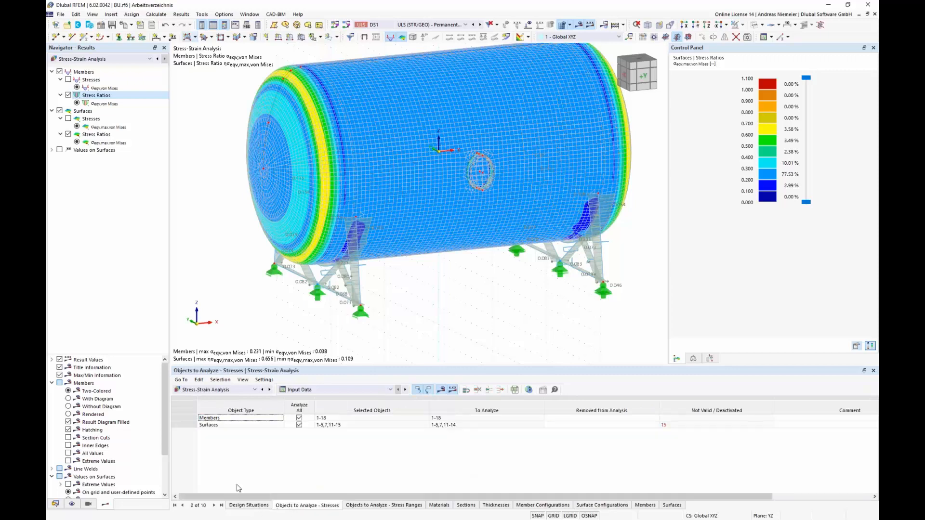
{"action": "left_click", "coordinate": [211, 426]}
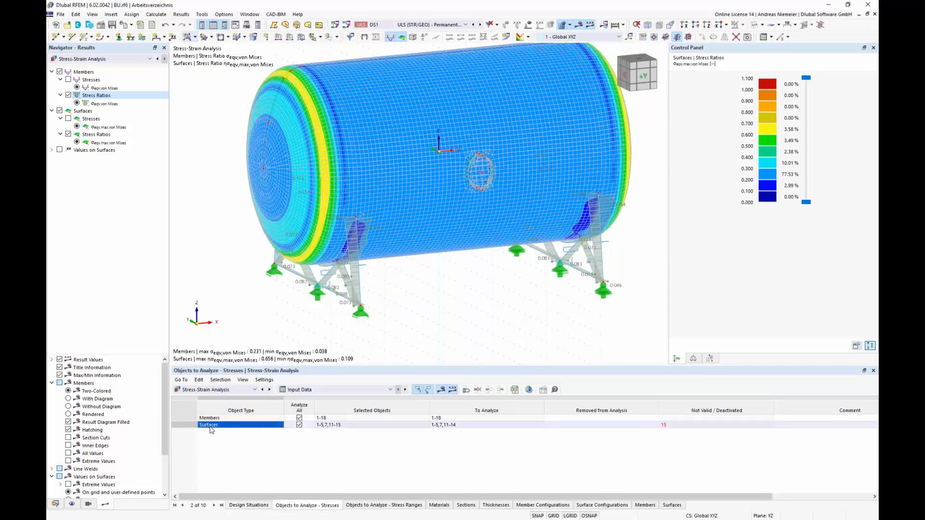
{"action": "left_click", "coordinate": [216, 443]}
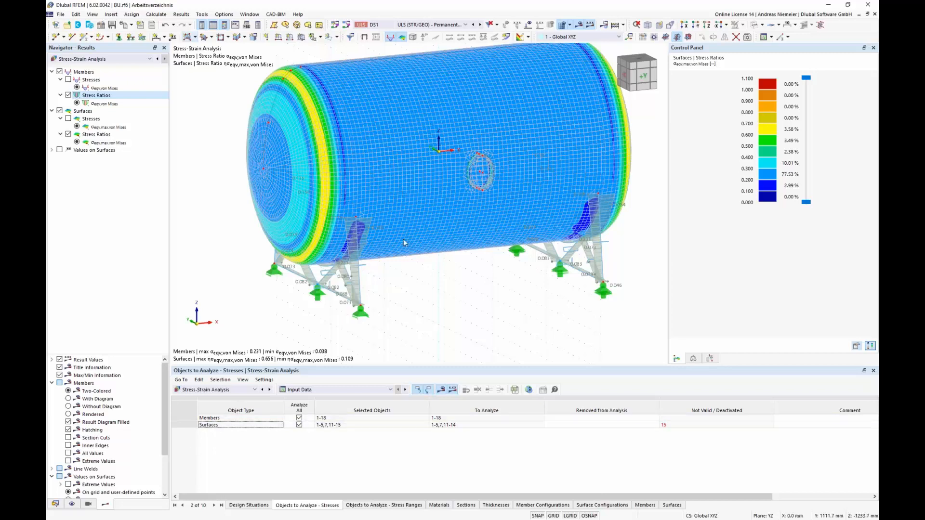
{"action": "scroll", "coordinate": [403, 239], "scroll_direction": "down", "scroll_amount": 3}
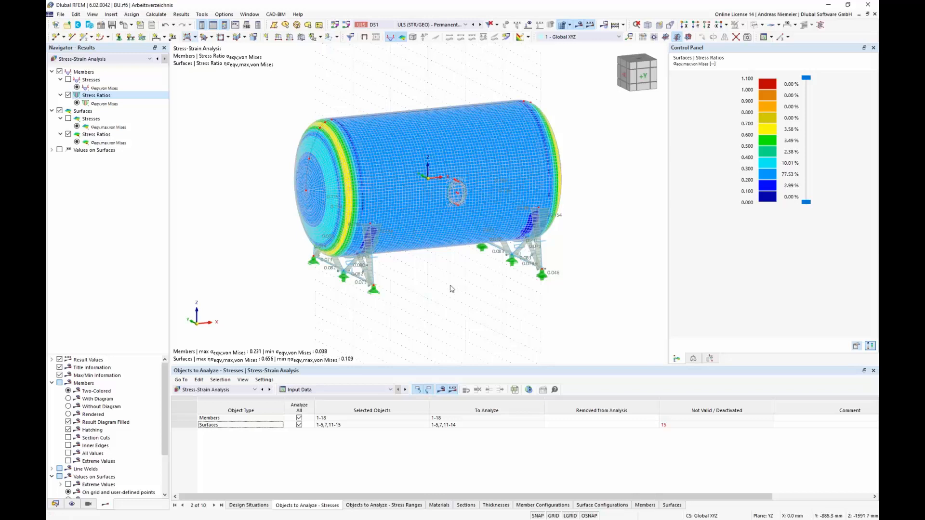
Step: Collapse the basic objects in the model data tree and create a new line welded joint under the types for lines
{"action": "left_click", "coordinate": [54, 504]}
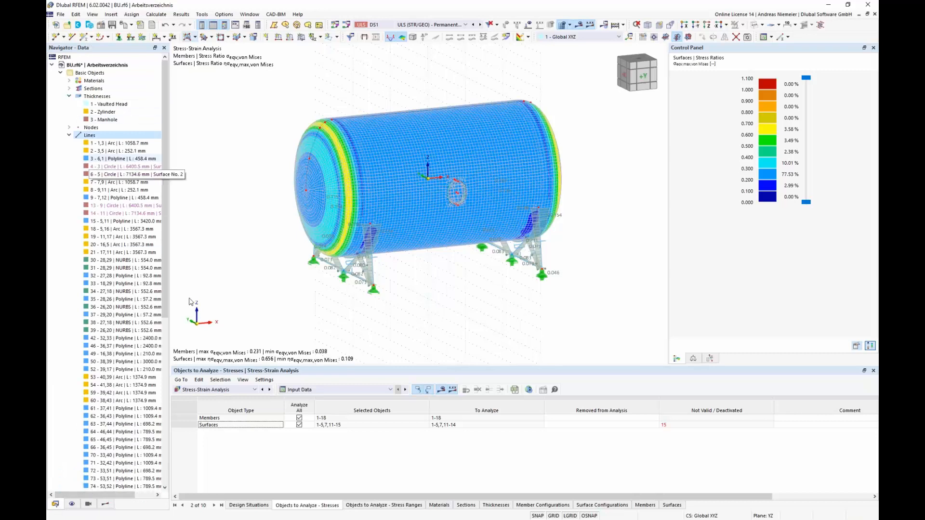
{"action": "left_click", "coordinate": [69, 96]}
{"action": "left_click", "coordinate": [69, 112]}
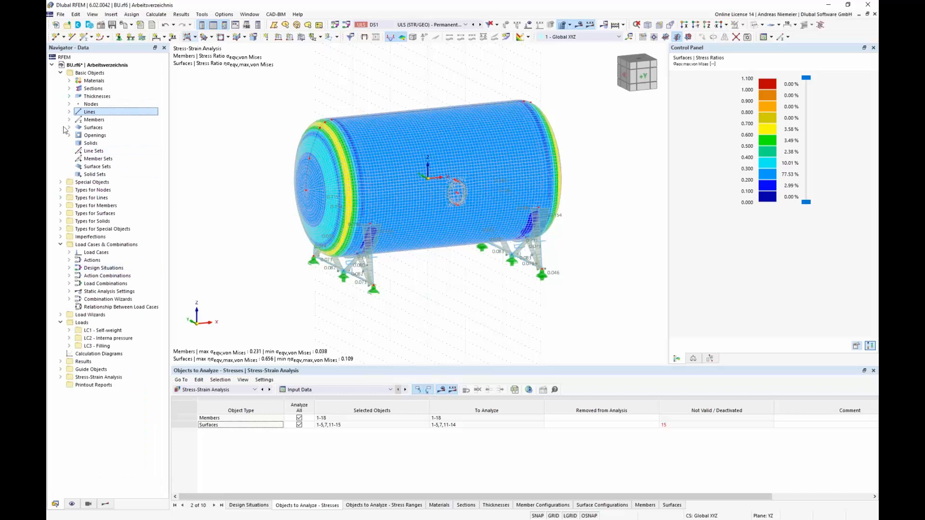
{"action": "left_click", "coordinate": [60, 73]}
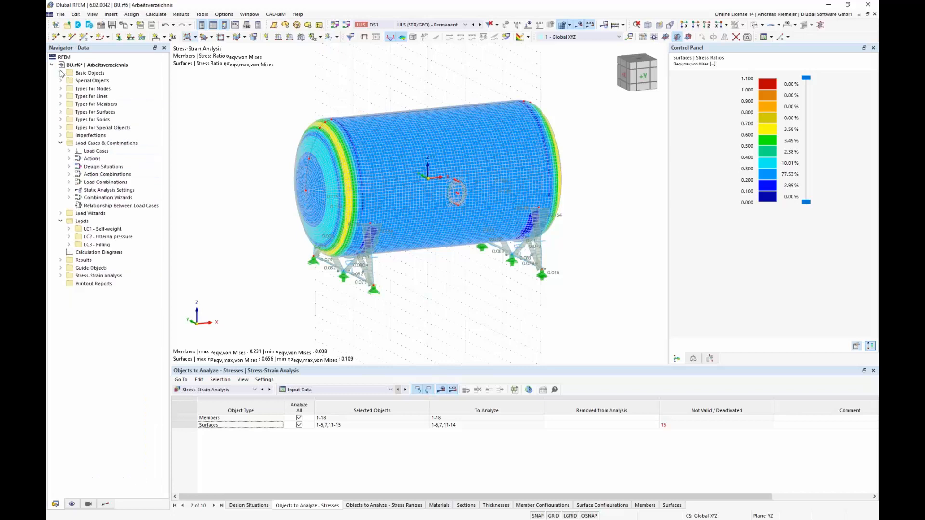
{"action": "left_click", "coordinate": [61, 97]}
{"action": "left_click", "coordinate": [89, 128]}
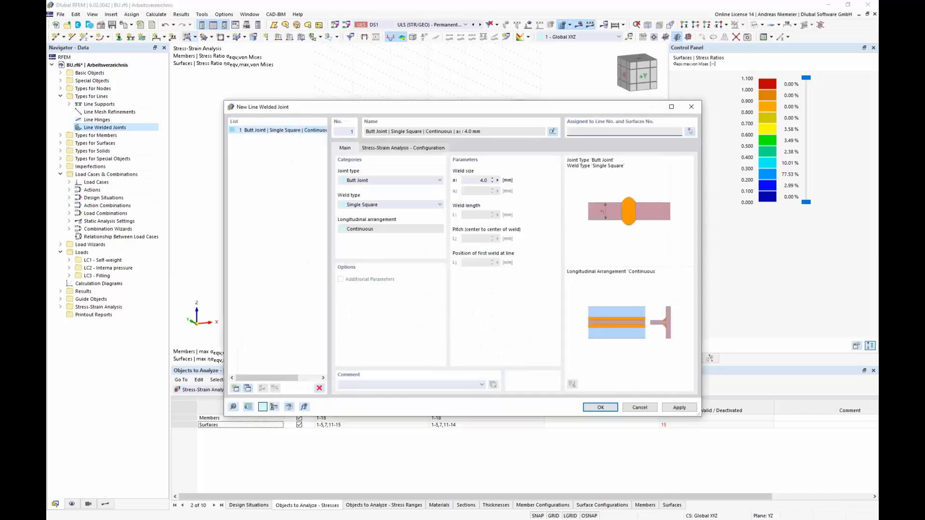
Step: Look through the available joint types, keep Butt Joint with a Single Square weld, and set the weld size to 26 mm
{"action": "left_click", "coordinate": [436, 182]}
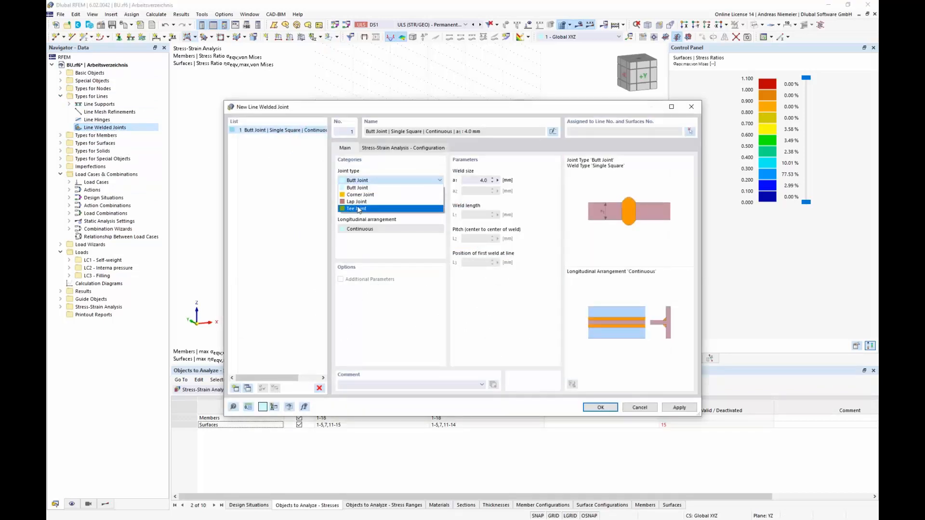
{"action": "left_click", "coordinate": [358, 195]}
{"action": "key", "text": "Down"}
{"action": "key", "text": "Down"}
{"action": "key", "text": "Up"}
{"action": "key", "text": "Up"}
{"action": "key", "text": "Up"}
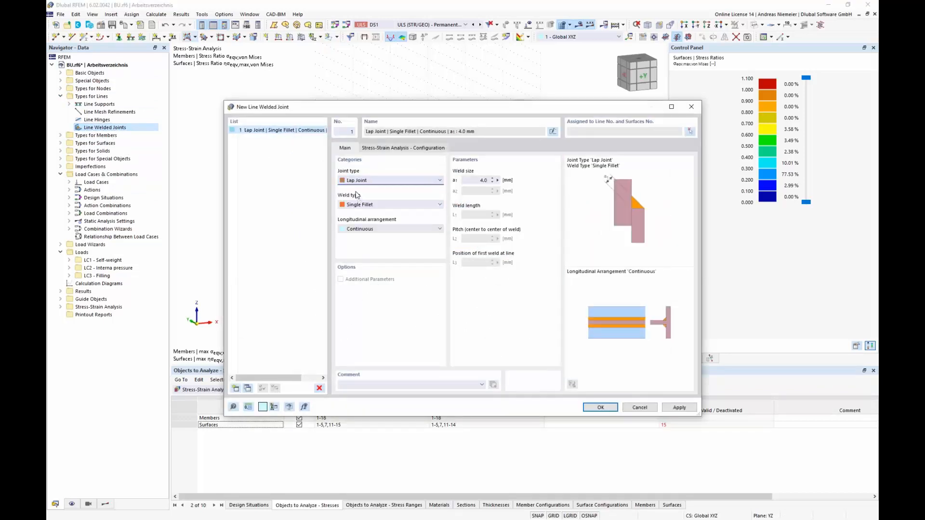
{"action": "left_click", "coordinate": [480, 180]}
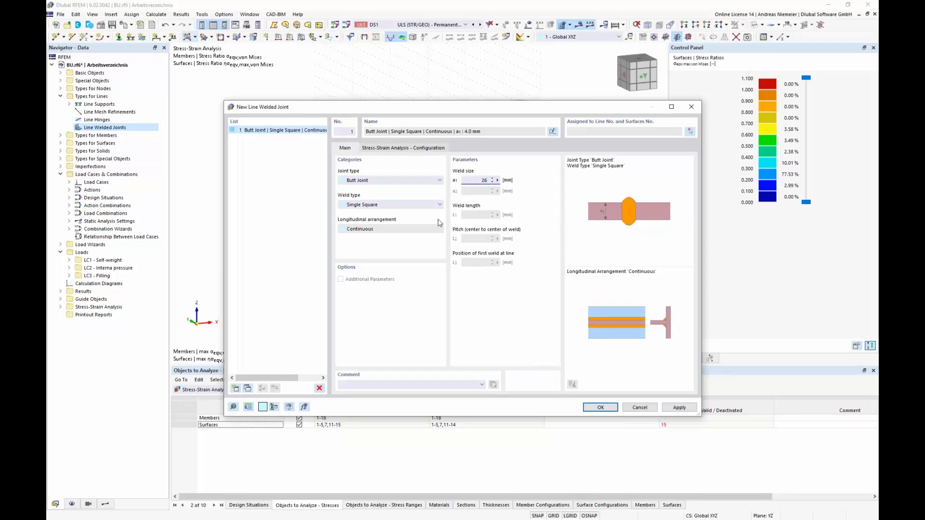
Step: In the joint's Default Stress-Strain configuration, deselect σw, τw, the ±45° perpendicular stresses, the parallel shear stress and both ±45° equivalent stresses
{"action": "left_click", "coordinate": [419, 148]}
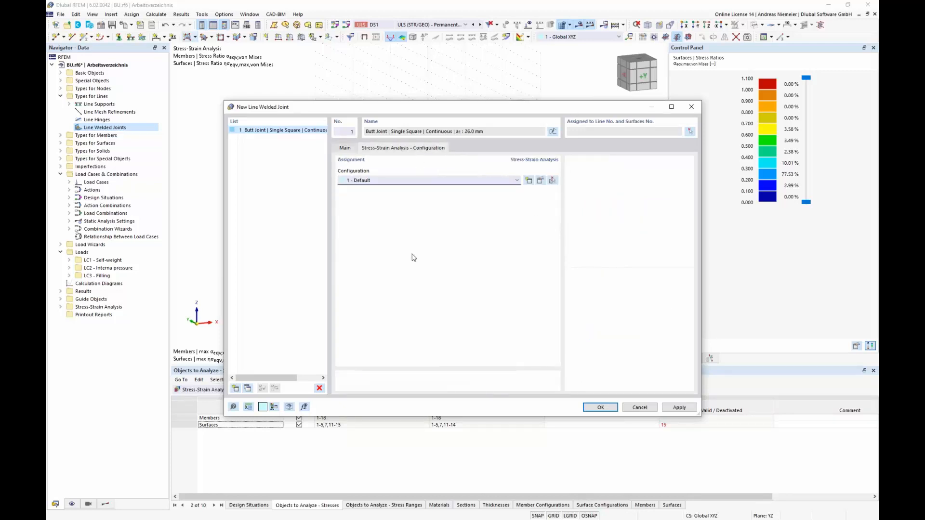
{"action": "left_click", "coordinate": [539, 183]}
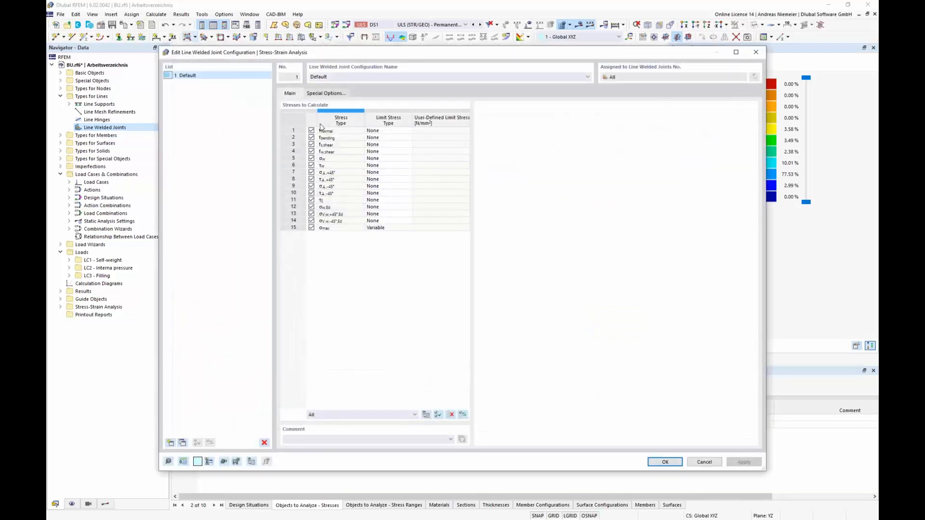
{"action": "left_click", "coordinate": [311, 158]}
{"action": "left_click", "coordinate": [311, 165]}
{"action": "left_click", "coordinate": [312, 172]}
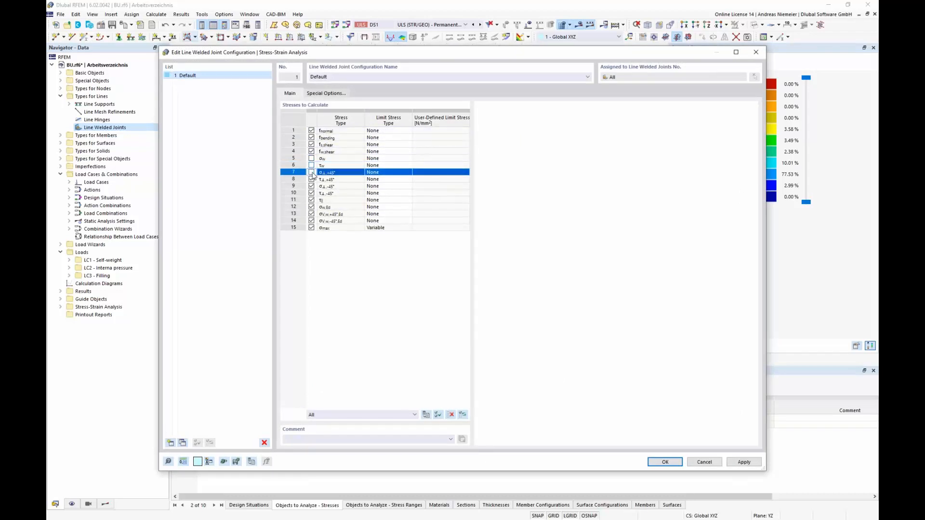
{"action": "left_click", "coordinate": [311, 179]}
{"action": "left_click", "coordinate": [311, 186]}
{"action": "left_click", "coordinate": [311, 192]}
{"action": "left_click", "coordinate": [312, 199]}
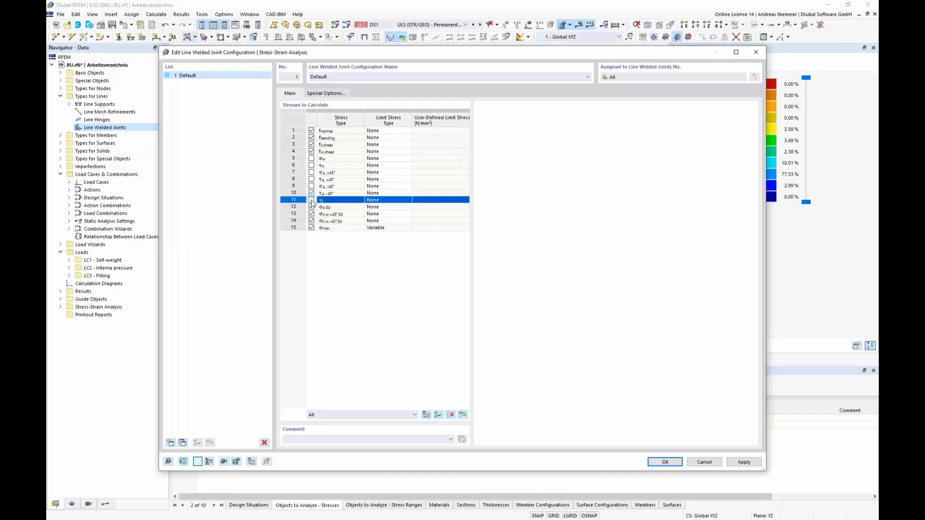
{"action": "left_click", "coordinate": [311, 193]}
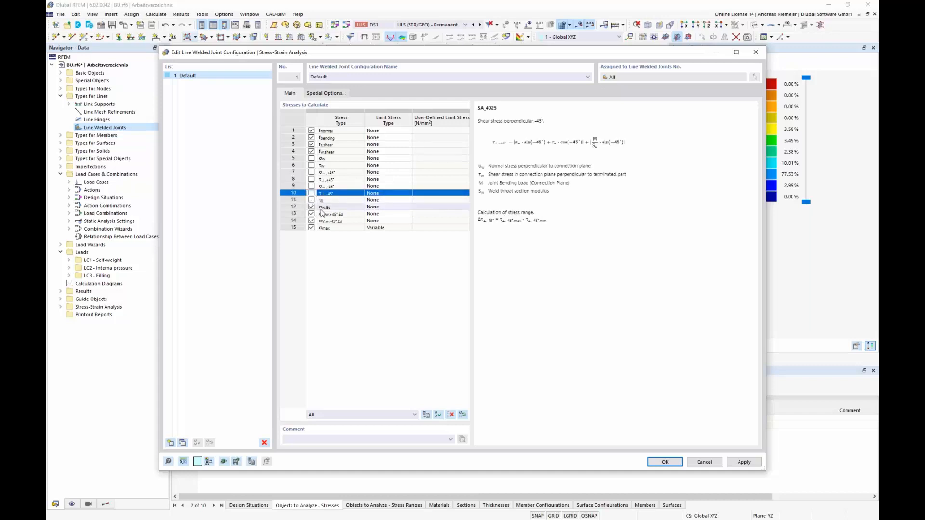
{"action": "left_click", "coordinate": [311, 213]}
{"action": "left_click", "coordinate": [311, 221]}
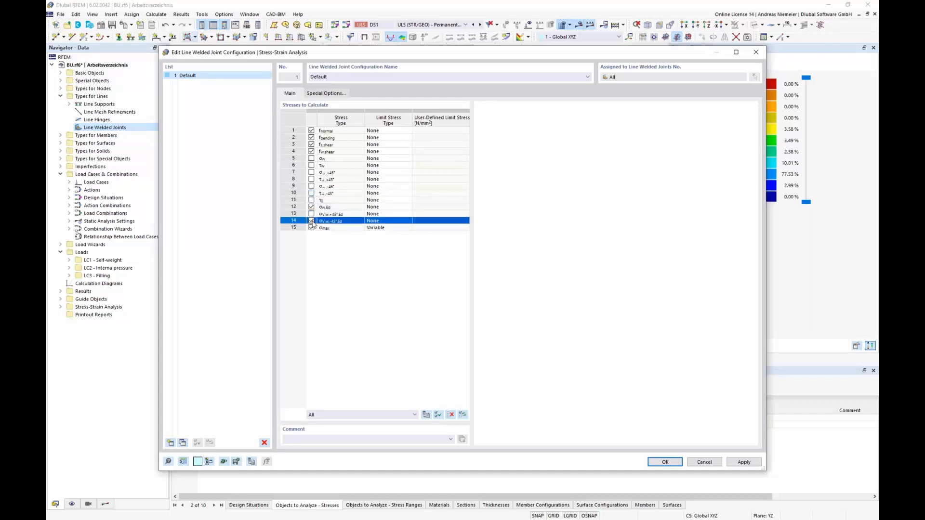
Step: Set the limit stress type of the weld throat stress σw,Ed to User with 280 N/mm², and open the configuration's special options
{"action": "left_click", "coordinate": [381, 206]}
{"action": "left_click", "coordinate": [391, 207]}
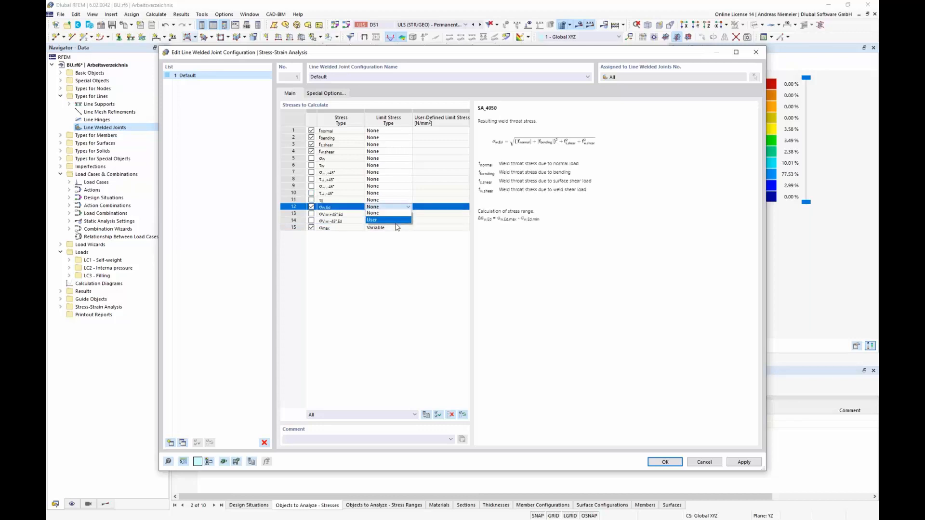
{"action": "left_click", "coordinate": [388, 220]}
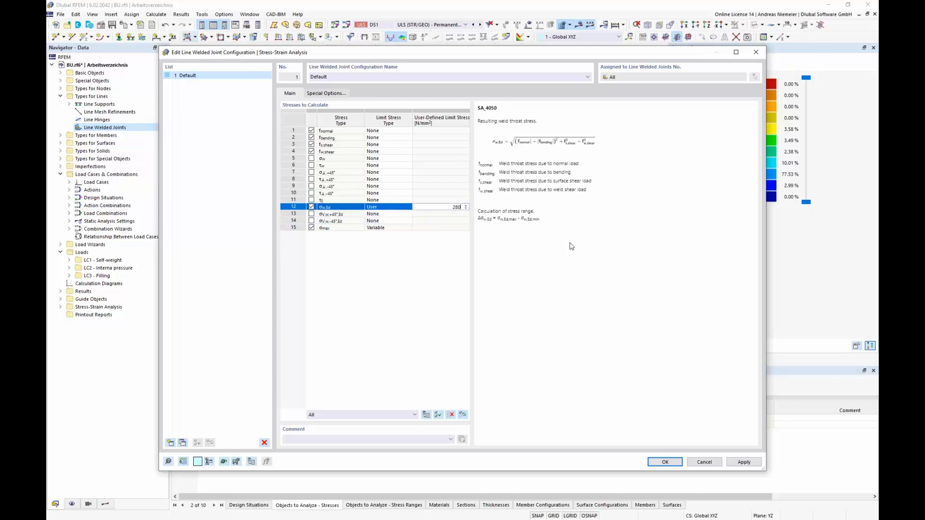
{"action": "left_click", "coordinate": [386, 316]}
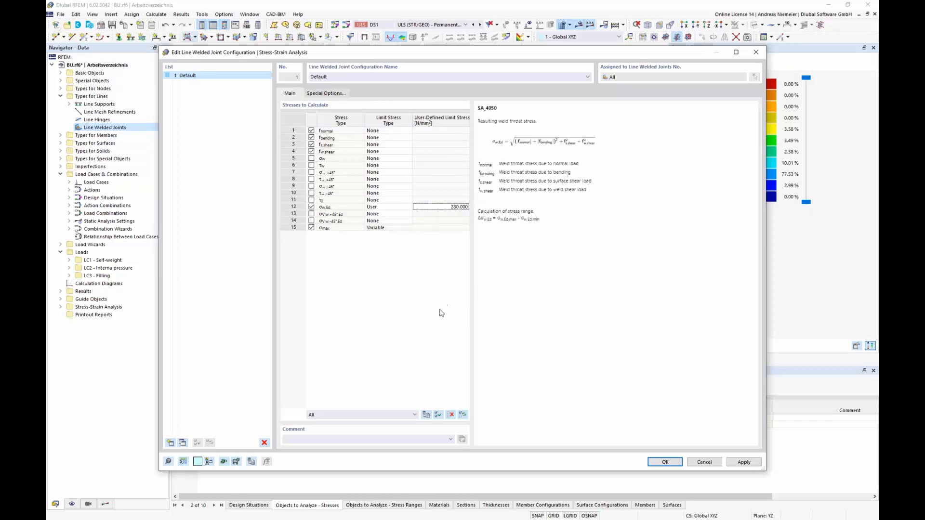
{"action": "left_click", "coordinate": [328, 94]}
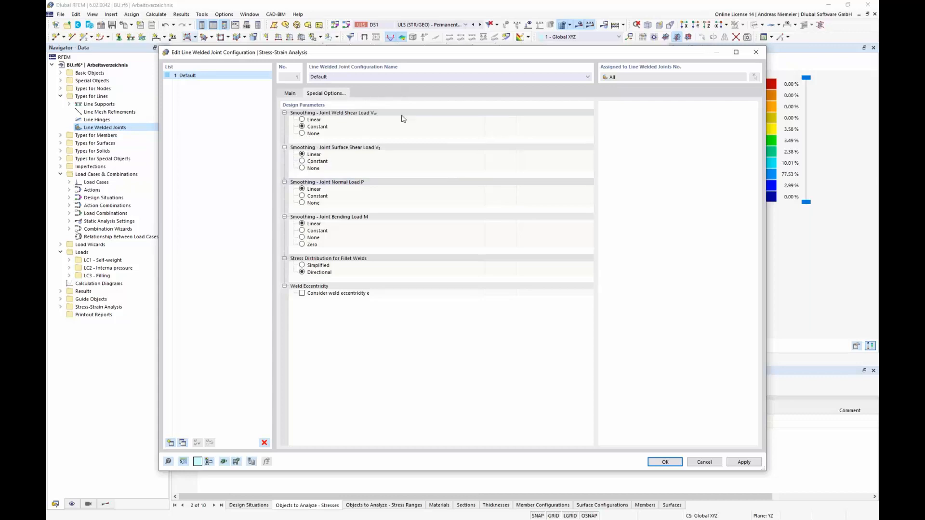
Step: Set all four smoothing options to None, use simplified fillet weld stress distribution, consider weld eccentricity, and start assigning the joint in the model
{"action": "left_click", "coordinate": [303, 133]}
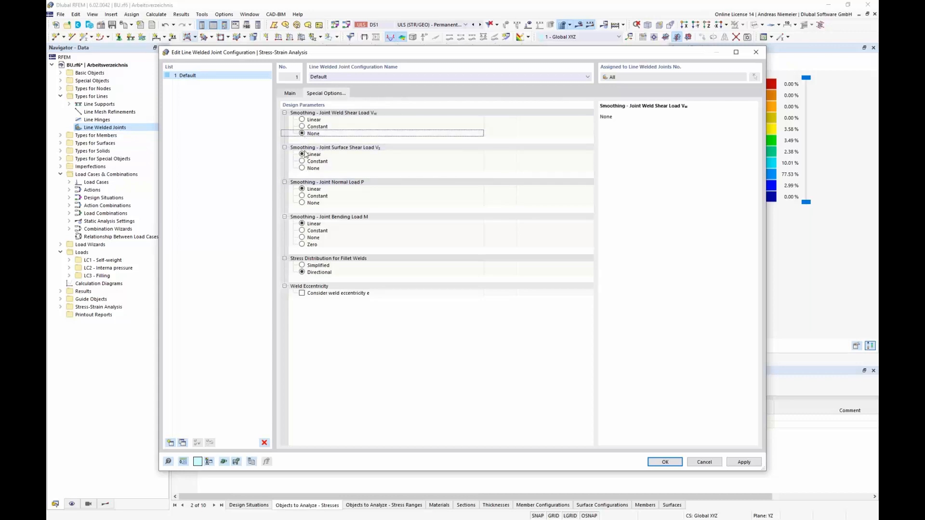
{"action": "left_click", "coordinate": [302, 168]}
{"action": "left_click", "coordinate": [302, 203]}
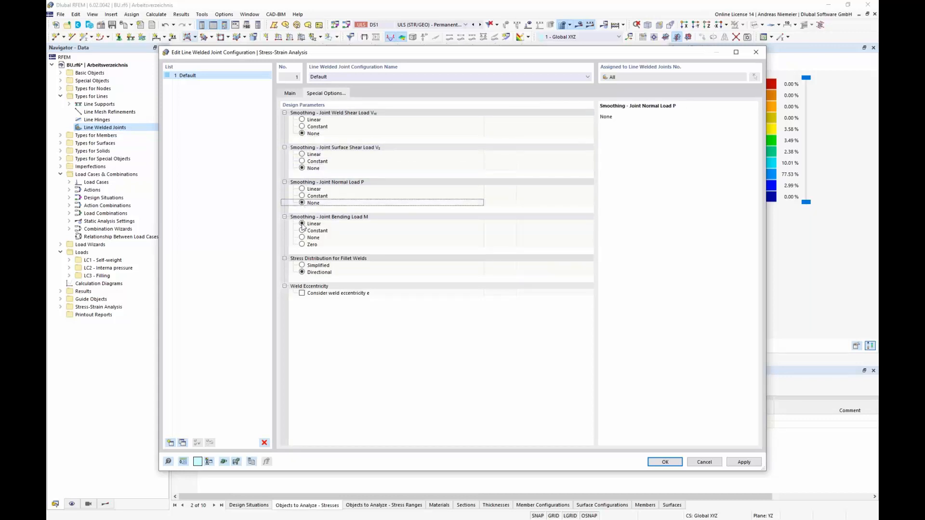
{"action": "left_click", "coordinate": [302, 237]}
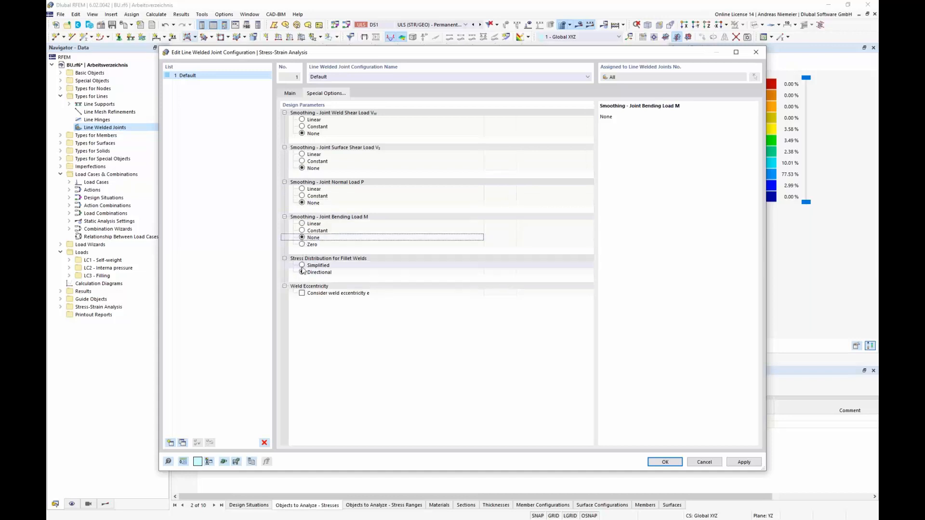
{"action": "left_click", "coordinate": [302, 265]}
{"action": "left_click", "coordinate": [302, 293]}
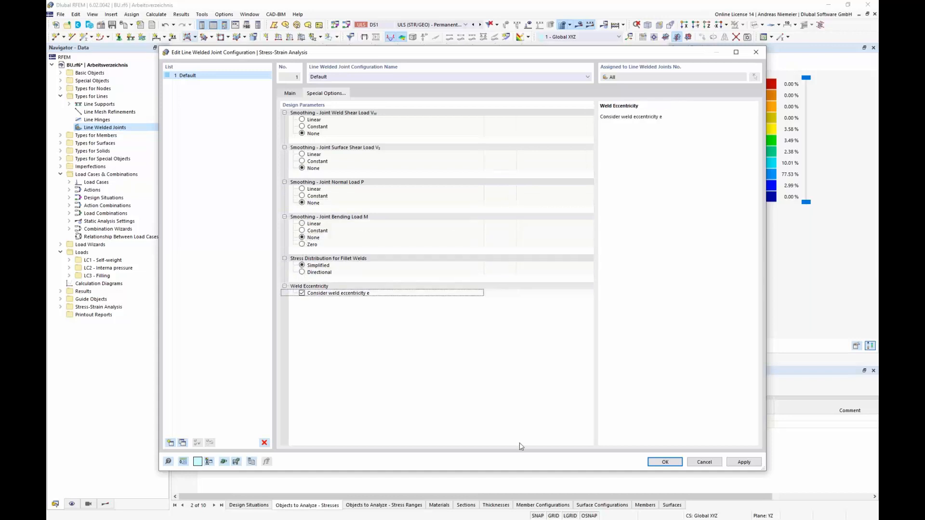
{"action": "left_click", "coordinate": [659, 462]}
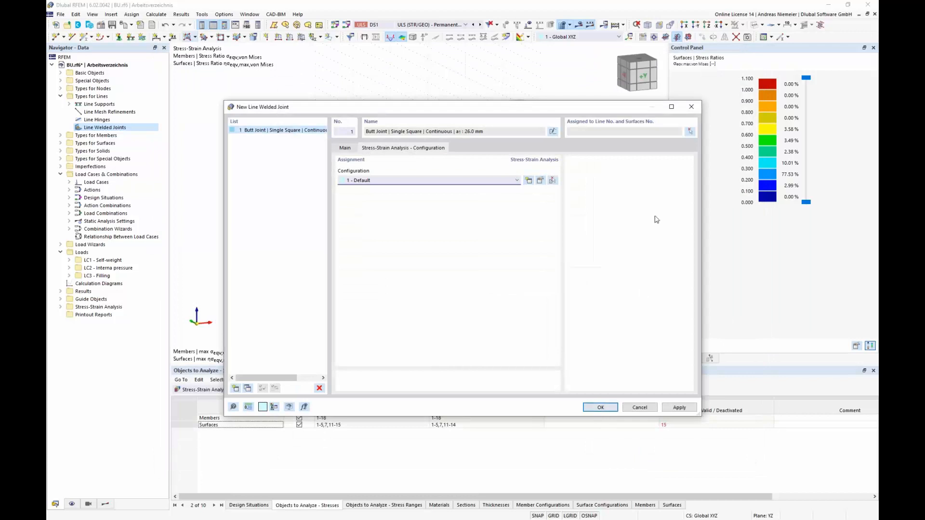
{"action": "left_click", "coordinate": [690, 131]}
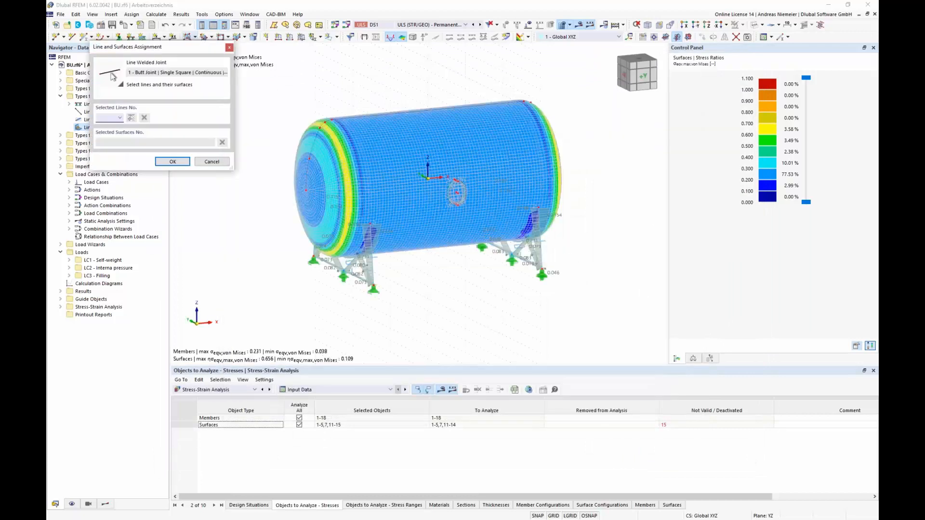
{"action": "scroll", "coordinate": [358, 115], "scroll_direction": "up", "scroll_amount": 3}
{"action": "left_click", "coordinate": [357, 115]}
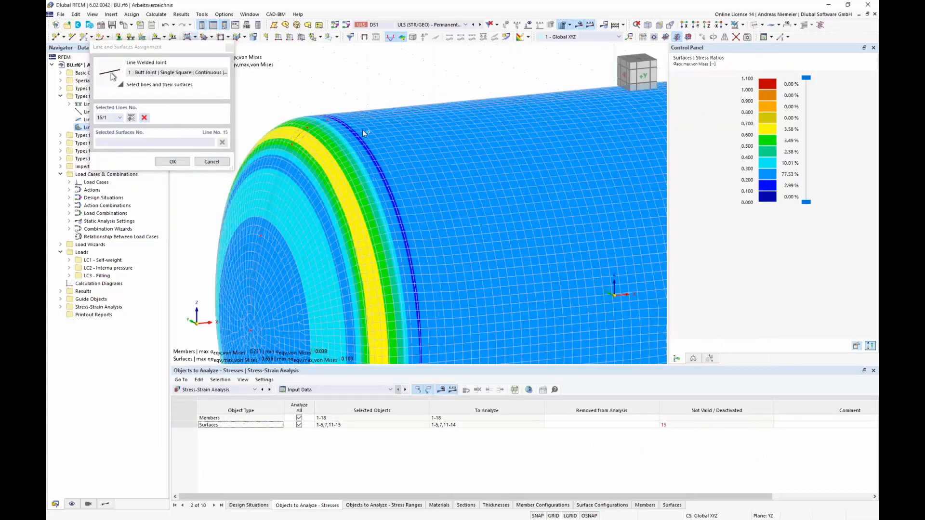
{"action": "scroll", "coordinate": [351, 122], "scroll_direction": "up", "scroll_amount": 2}
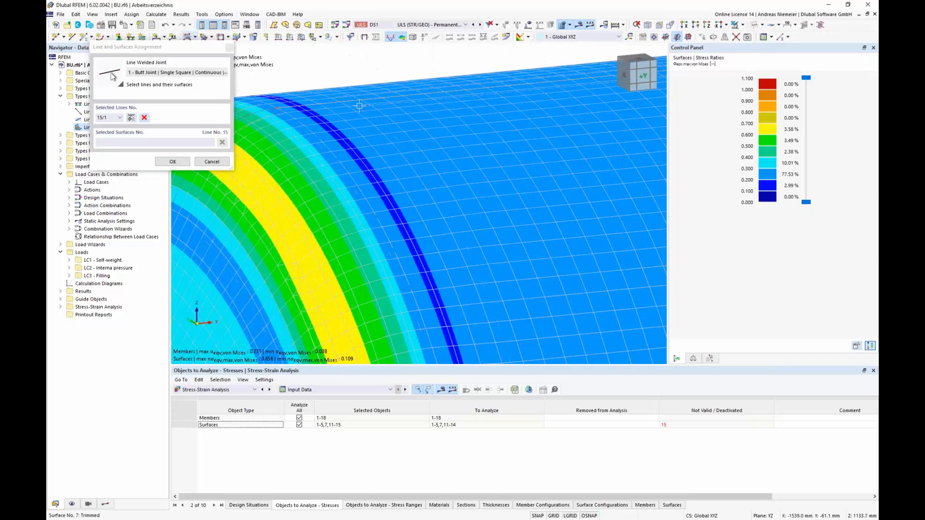
{"action": "left_click", "coordinate": [358, 104]}
{"action": "left_click", "coordinate": [352, 95]}
{"action": "left_click", "coordinate": [132, 118]}
Step: Assign the butt joint to the tank shell's longitudinal line No. 50 with surface 7
{"action": "scroll", "coordinate": [356, 116], "scroll_direction": "down", "scroll_amount": 6}
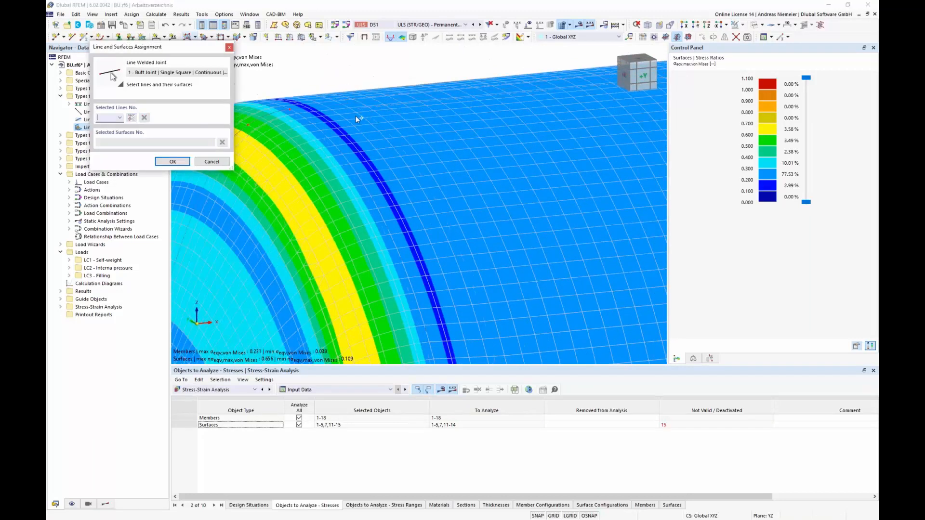
{"action": "middle_click_drag", "start_coordinate": [456, 253], "coordinate": [441, 253], "text": "ctrl"}
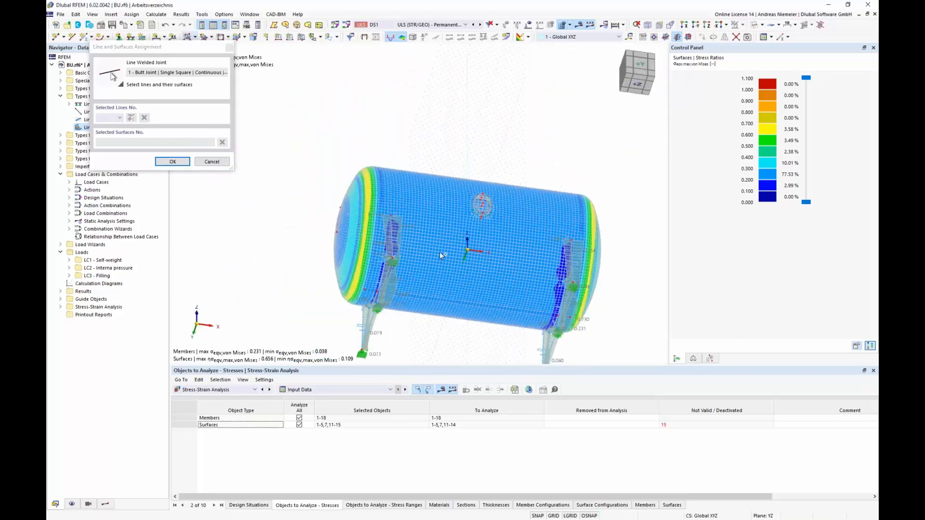
{"action": "scroll", "coordinate": [439, 307], "scroll_direction": "up", "scroll_amount": 6}
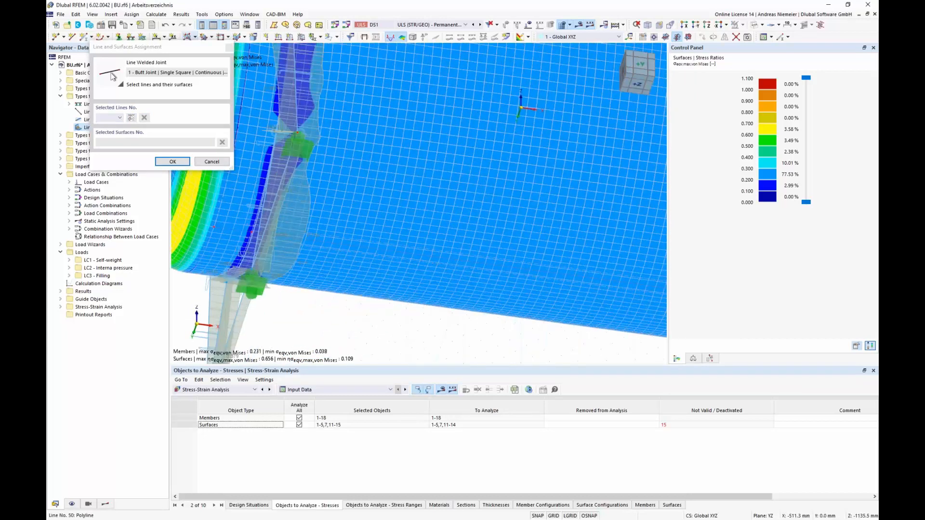
{"action": "left_click", "coordinate": [434, 255]}
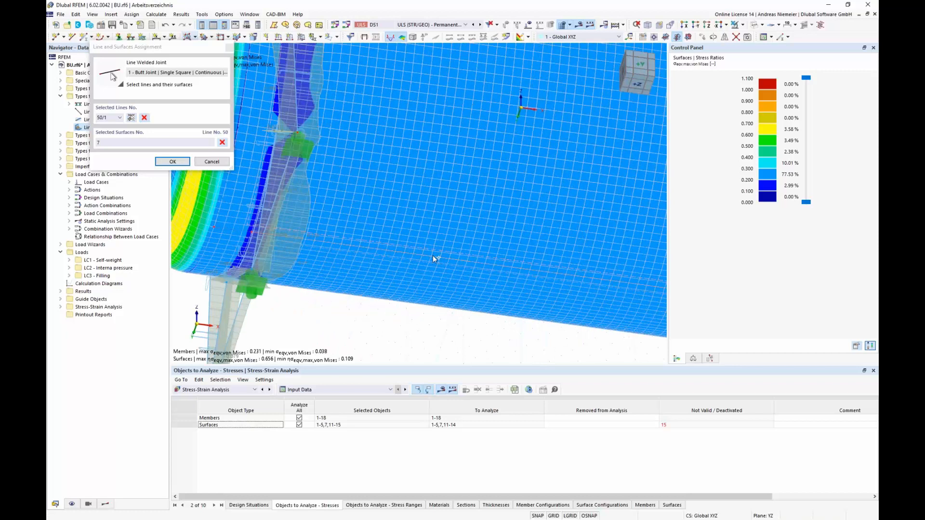
{"action": "left_click", "coordinate": [226, 229]}
{"action": "left_click", "coordinate": [173, 161]}
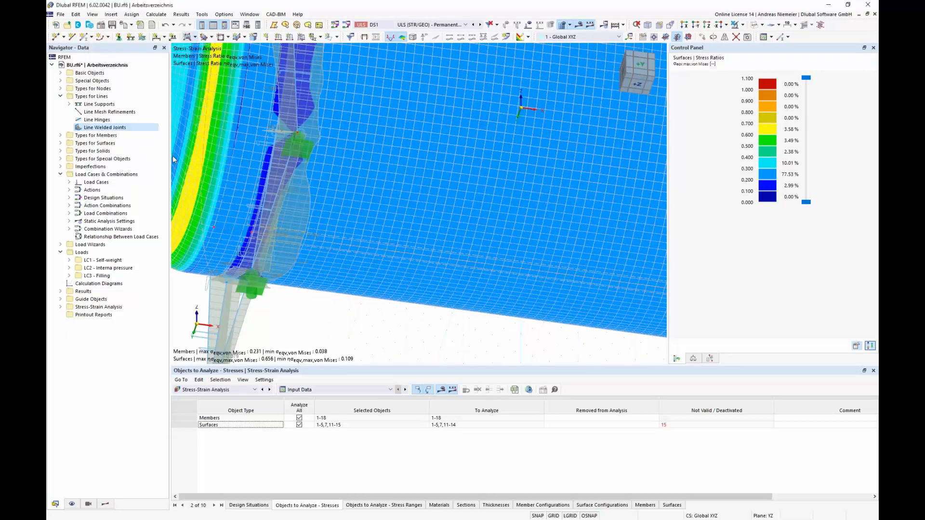
Step: Create the line welded joint, accept deletion of the existing stress-strain results, and recalculate the Stress-Strain Analysis
{"action": "left_click", "coordinate": [601, 407]}
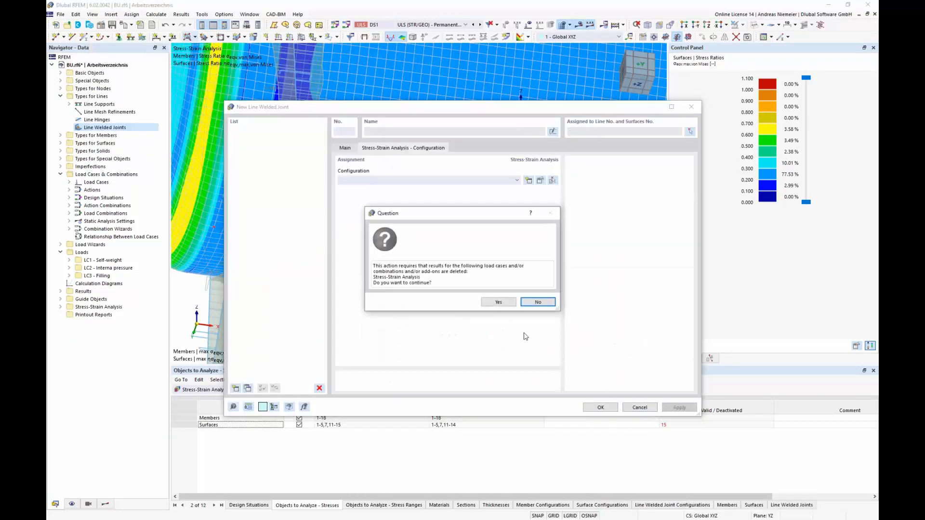
{"action": "left_click", "coordinate": [498, 302]}
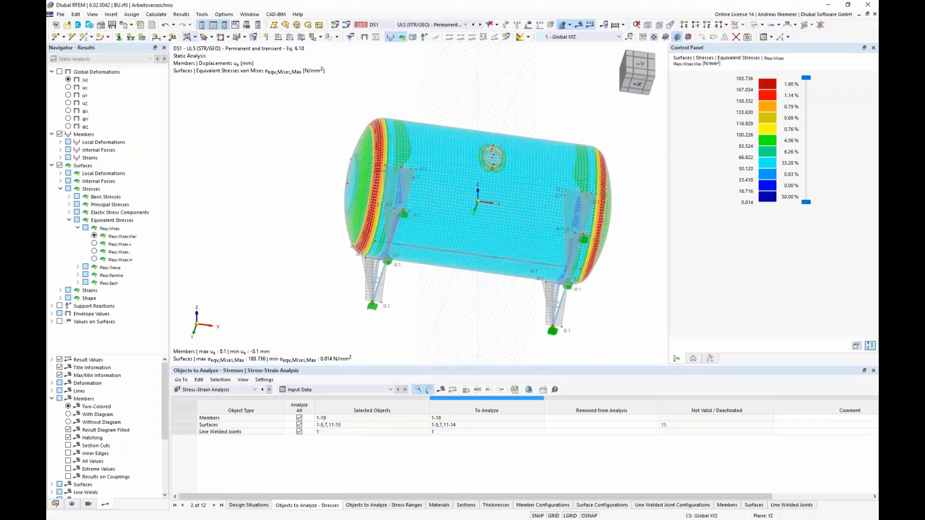
{"action": "left_click", "coordinate": [441, 390]}
{"action": "left_click", "coordinate": [495, 302]}
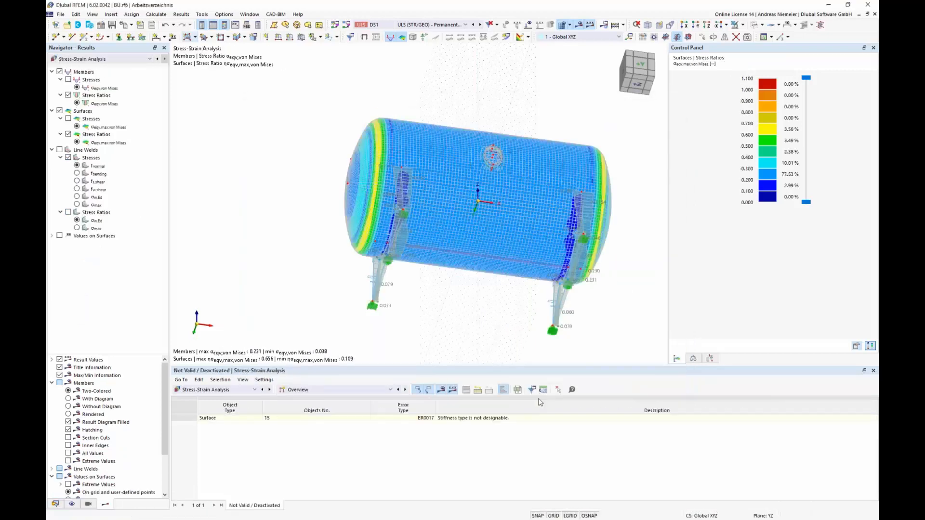
Step: Hide the member and surface results, show the line weld stresses, and switch the model to a wireframe display
{"action": "left_click", "coordinate": [52, 71]}
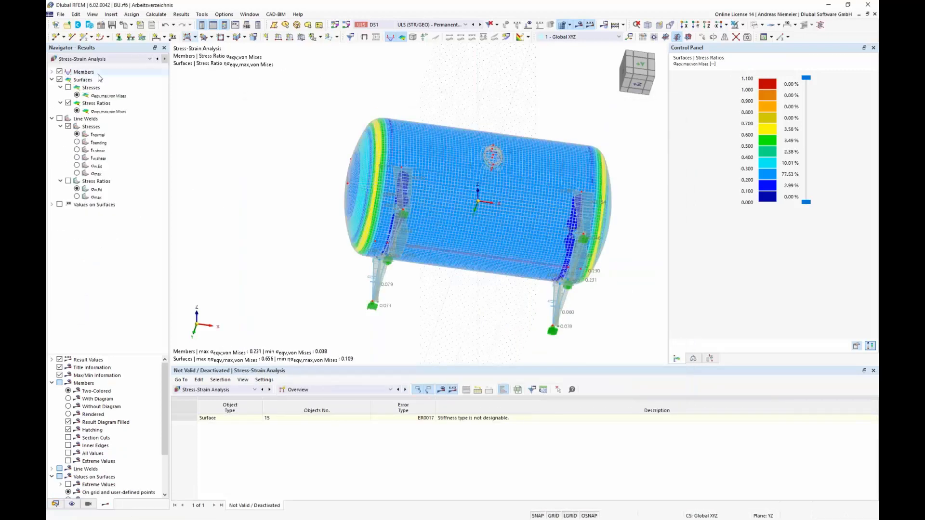
{"action": "left_click", "coordinate": [52, 79]}
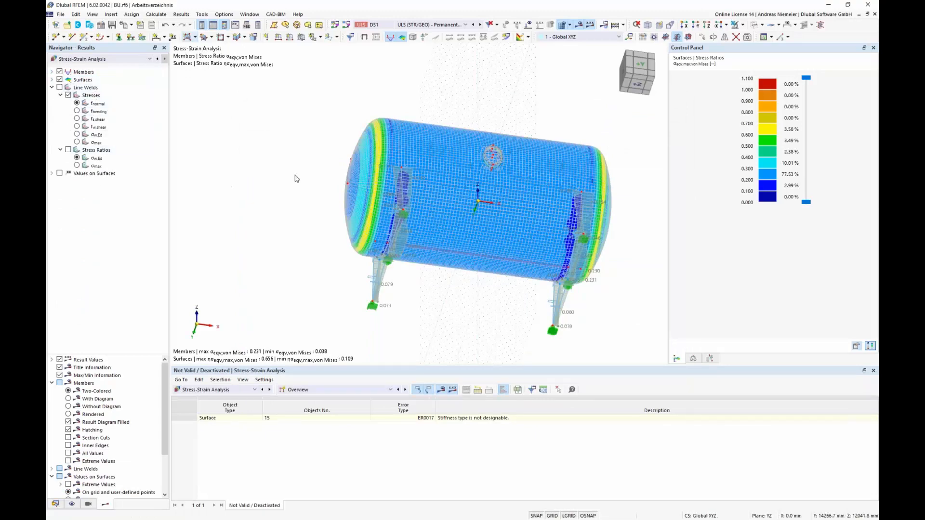
{"action": "left_click", "coordinate": [60, 79]}
{"action": "left_click", "coordinate": [60, 71]}
{"action": "left_click", "coordinate": [59, 87]}
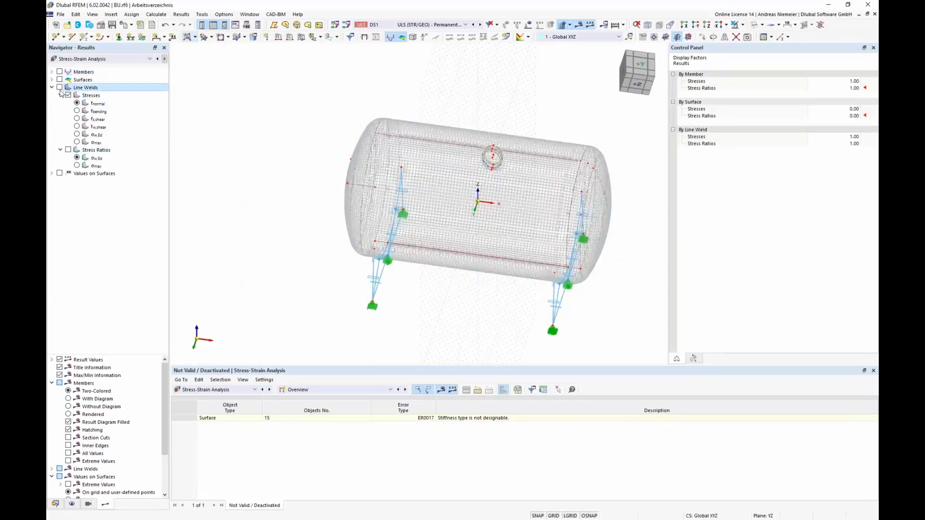
{"action": "middle_click_drag", "start_coordinate": [285, 200], "coordinate": [290, 304]}
{"action": "left_click", "coordinate": [562, 25]}
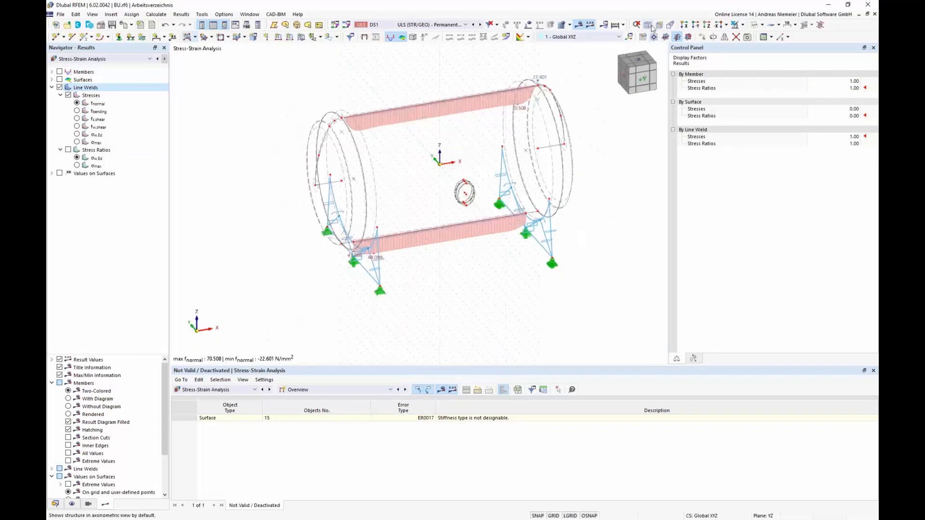
Step: Examine the normal and bending stress diagrams of the line welds along the tank shell
{"action": "left_click", "coordinate": [649, 25]}
{"action": "left_click", "coordinate": [654, 37]}
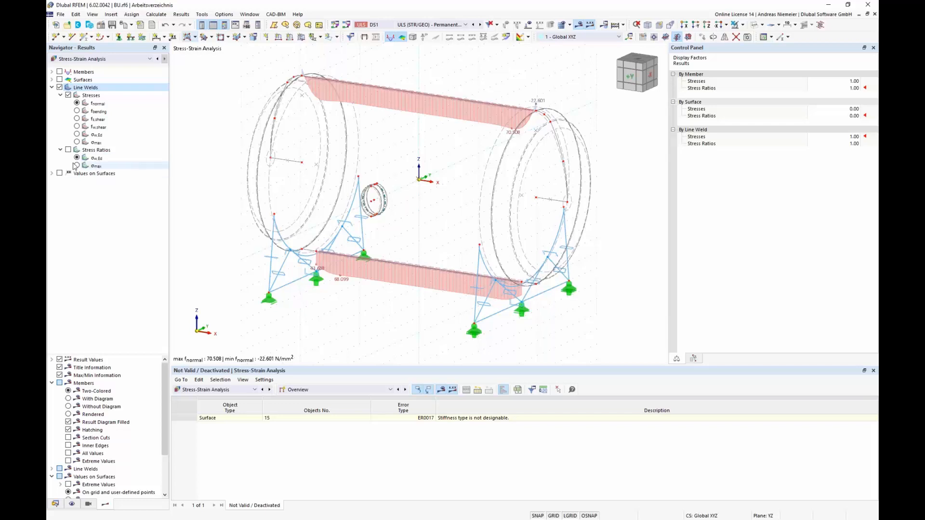
{"action": "left_click", "coordinate": [97, 103]}
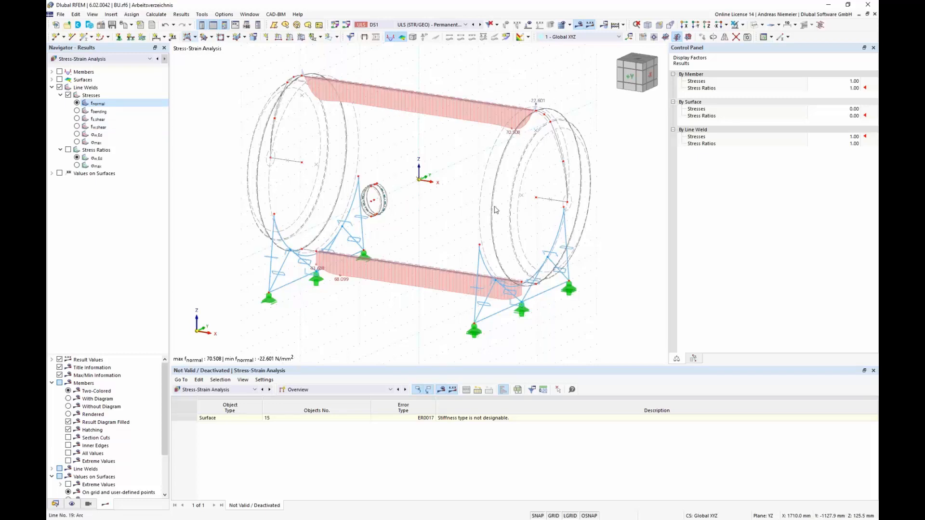
{"action": "left_click", "coordinate": [77, 111]}
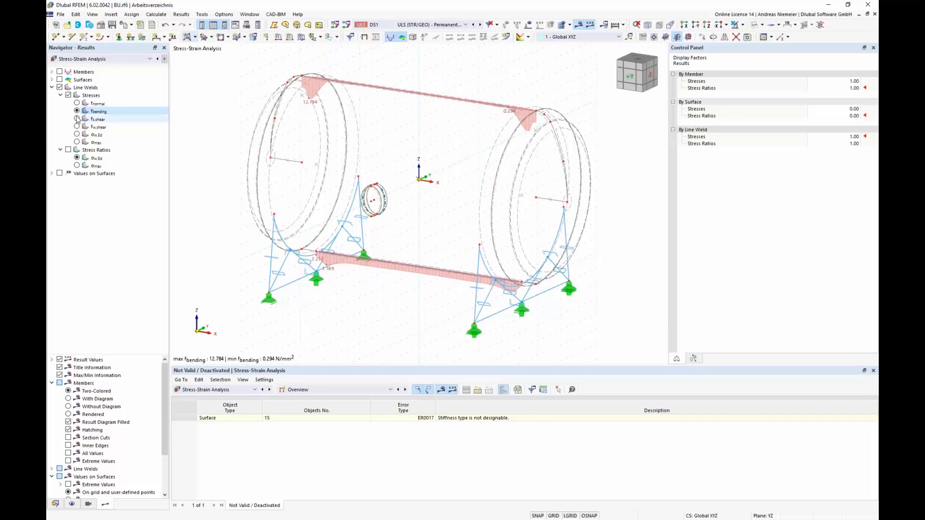
Step: Display the line welds' two shear stress components and equivalent stress σw,Ed in turn, followed by the σw,Ed stress ratio
{"action": "left_click", "coordinate": [96, 119]}
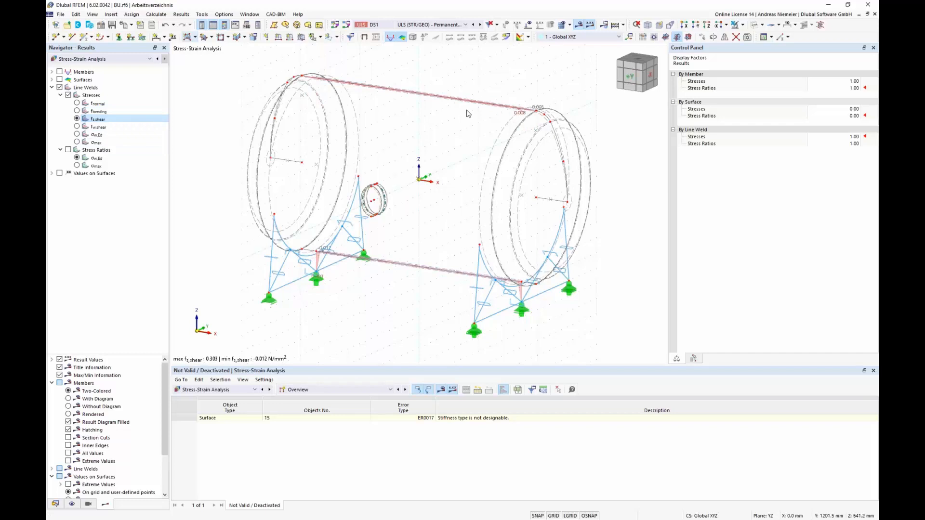
{"action": "left_click", "coordinate": [77, 126]}
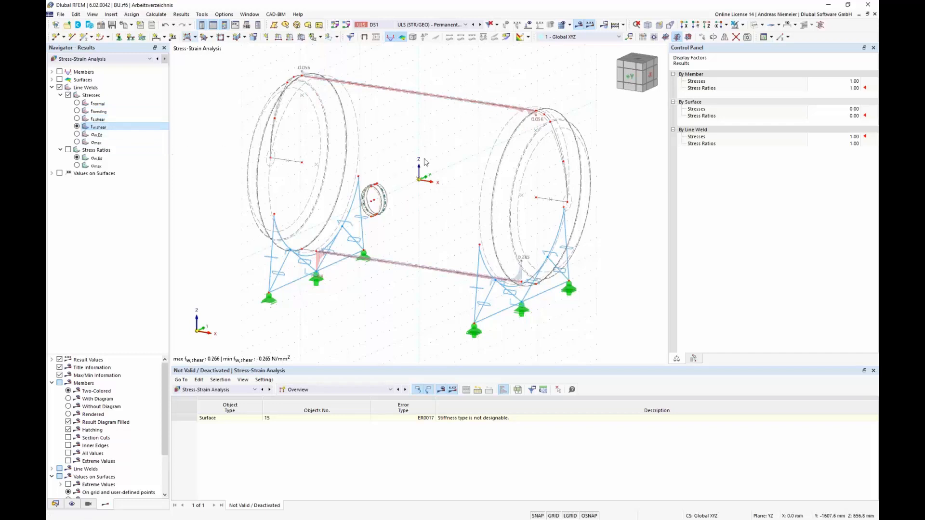
{"action": "left_click", "coordinate": [77, 135]}
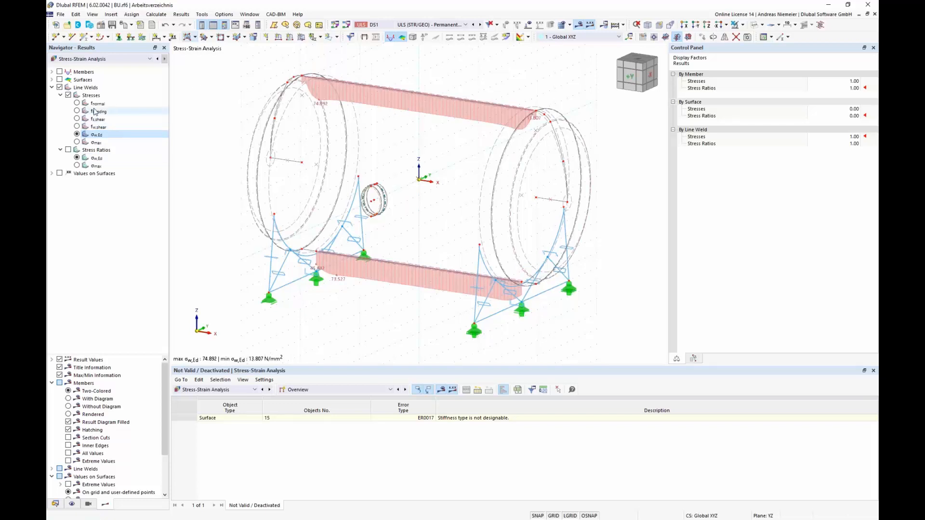
{"action": "left_click", "coordinate": [68, 150]}
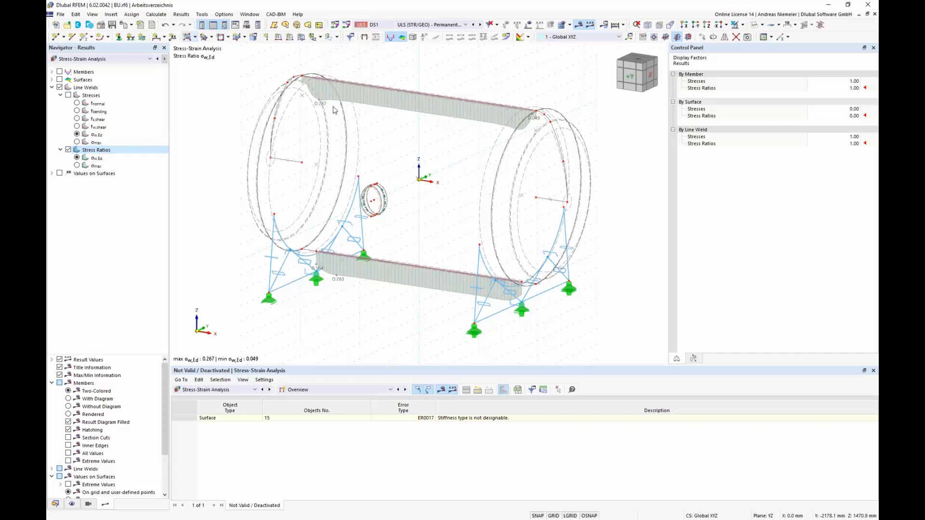
{"action": "left_click", "coordinate": [52, 87]}
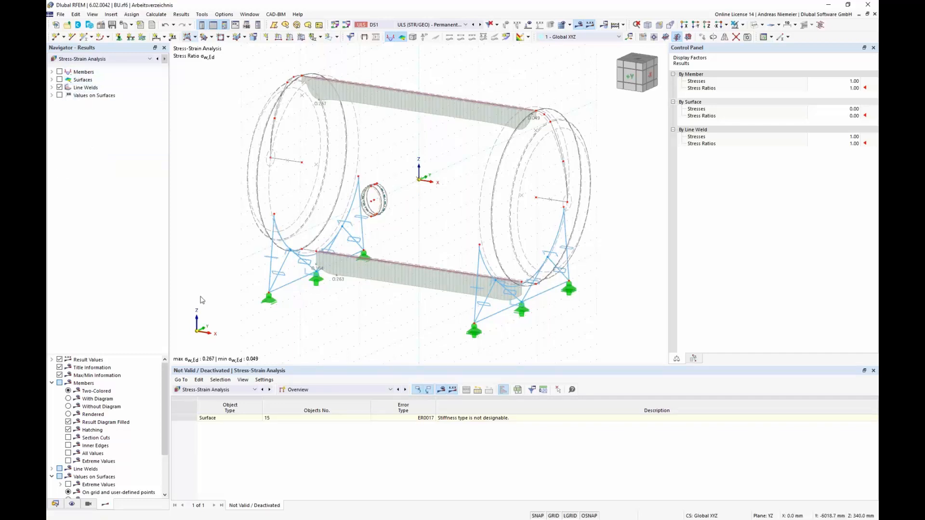
Step: Examine the existing stress, limit stress and stress ratio in the member stress results by design situation
{"action": "left_click", "coordinate": [341, 391]}
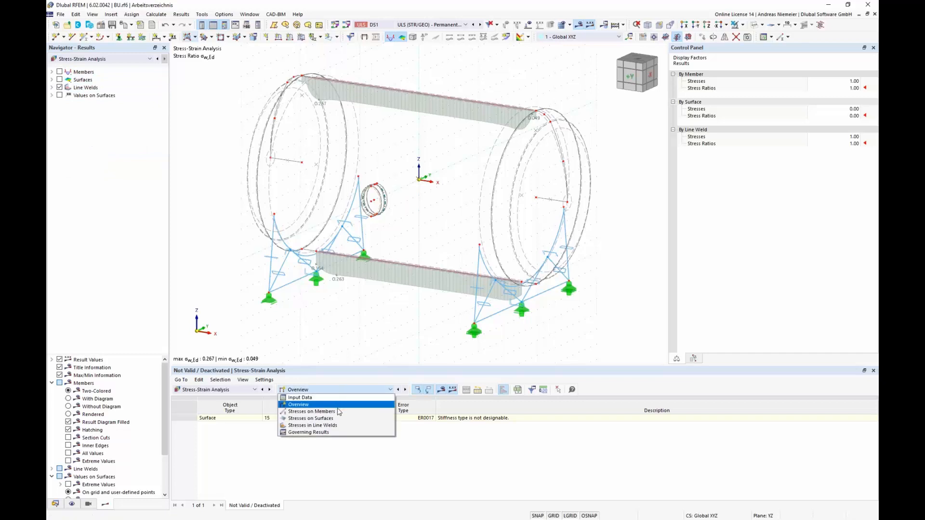
{"action": "left_click", "coordinate": [339, 412]}
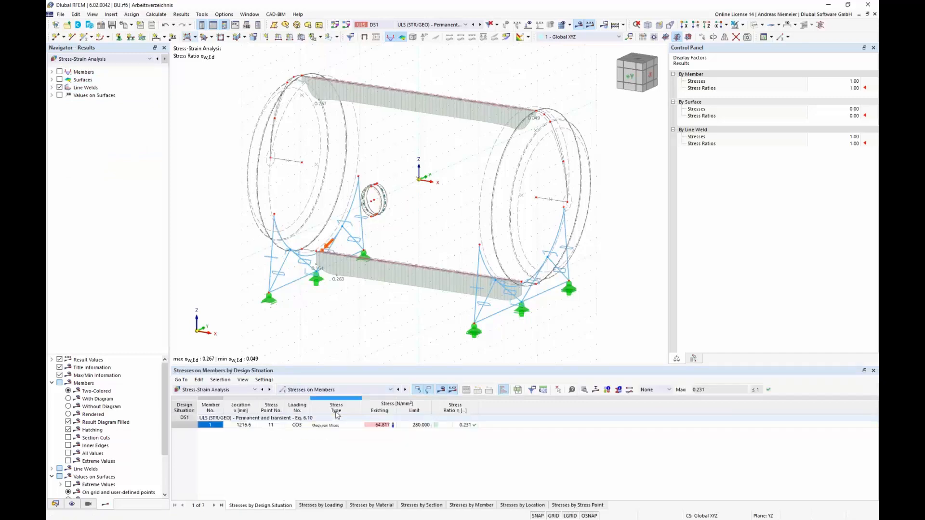
{"action": "left_click", "coordinate": [383, 425]}
{"action": "left_click", "coordinate": [421, 426]}
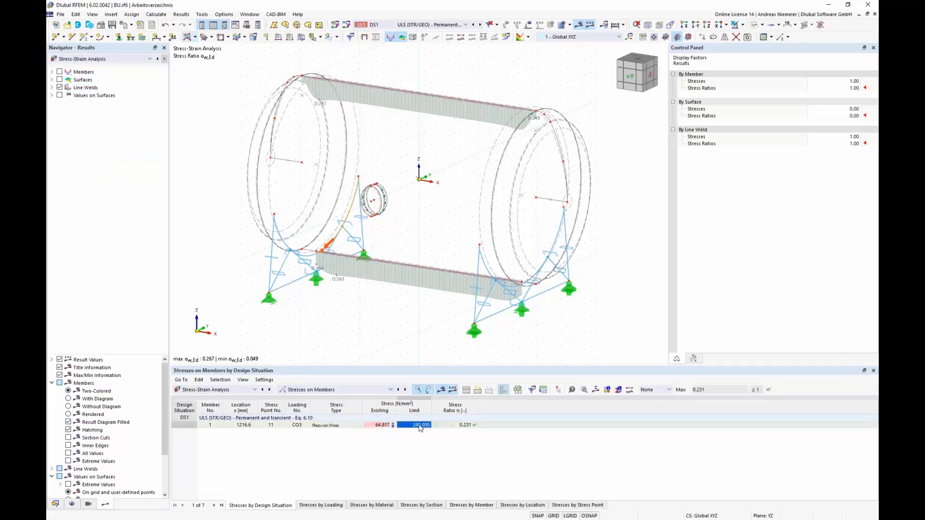
{"action": "left_click", "coordinate": [472, 426]}
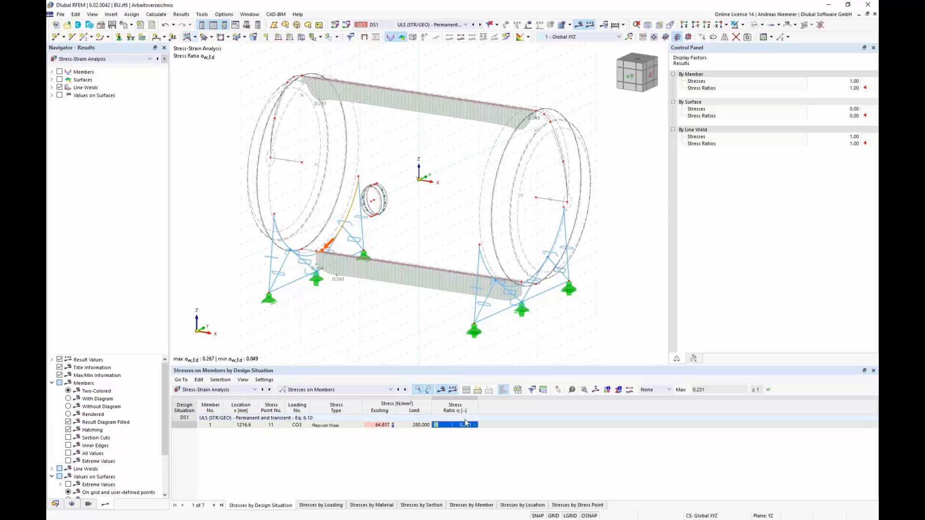
Step: Examine the existing stress, limit stress and stress ratio in the surface stress results by design situation
{"action": "left_click", "coordinate": [376, 390]}
{"action": "left_click", "coordinate": [338, 418]}
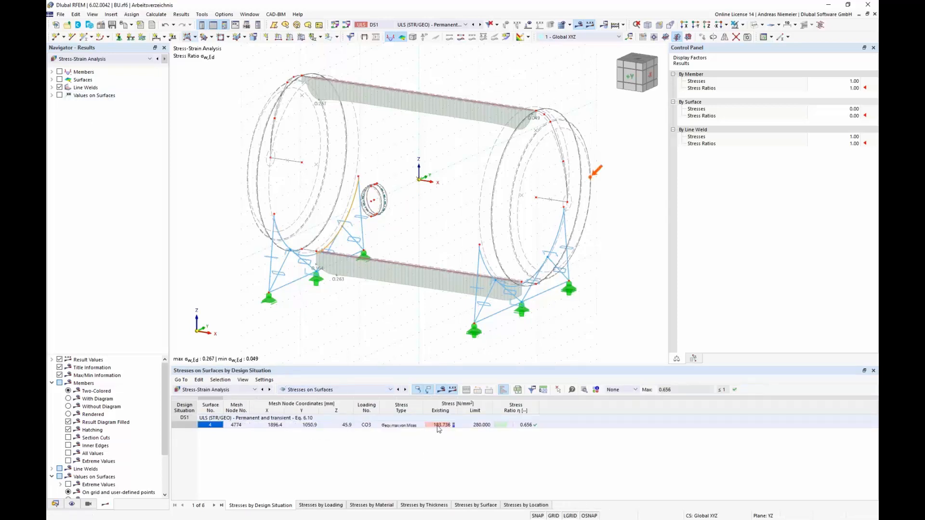
{"action": "left_click", "coordinate": [439, 425]}
{"action": "left_click", "coordinate": [480, 426]}
{"action": "left_click", "coordinate": [535, 426]}
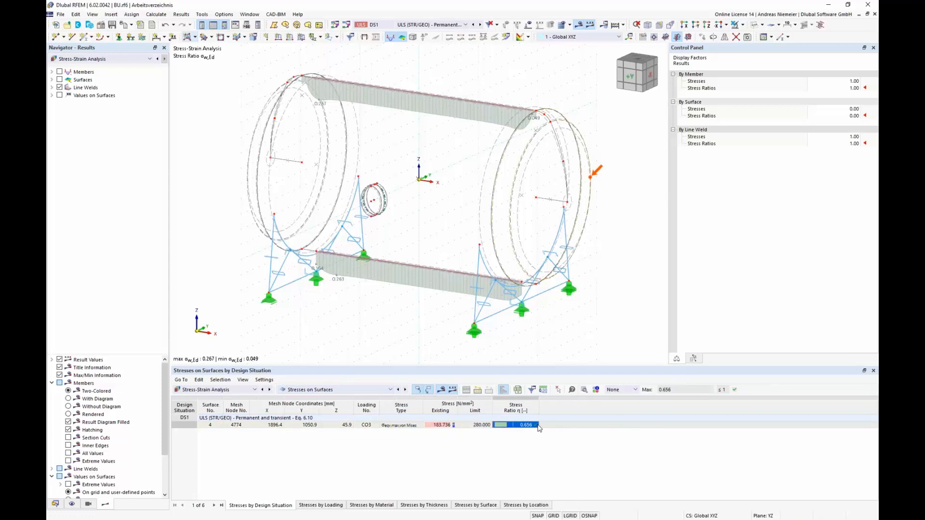
Step: Examine the stress components, equivalent stress and limit in the line weld stress results by design situation
{"action": "left_click", "coordinate": [337, 389]}
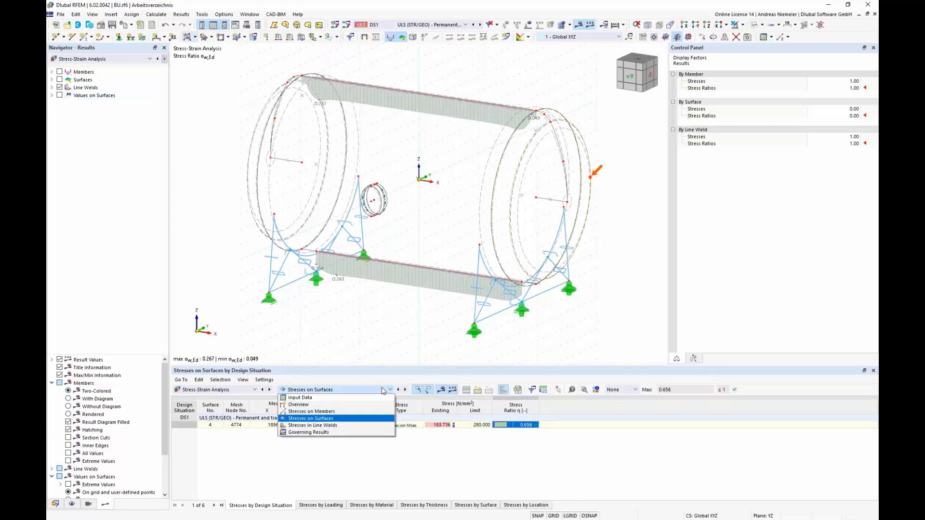
{"action": "left_click", "coordinate": [352, 426]}
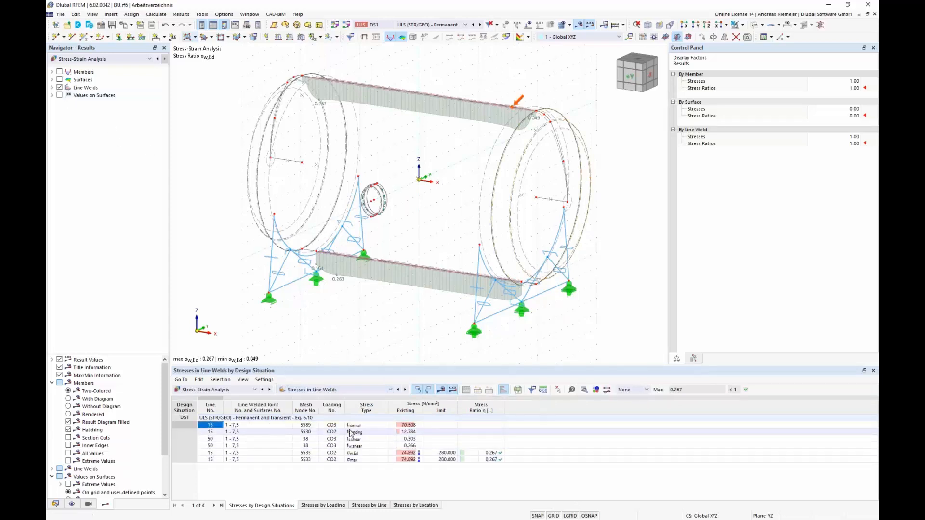
{"action": "left_click_drag", "start_coordinate": [353, 426], "coordinate": [355, 446]}
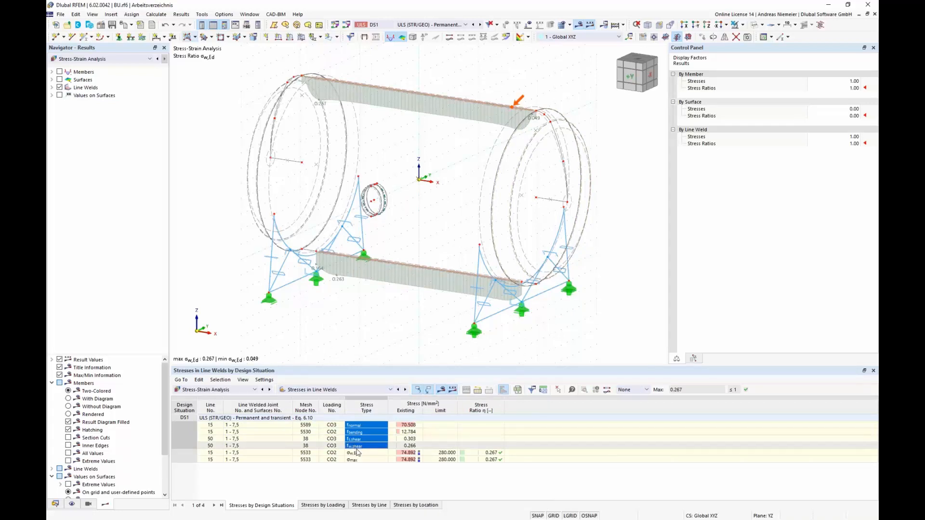
{"action": "left_click_drag", "start_coordinate": [407, 425], "coordinate": [410, 439]}
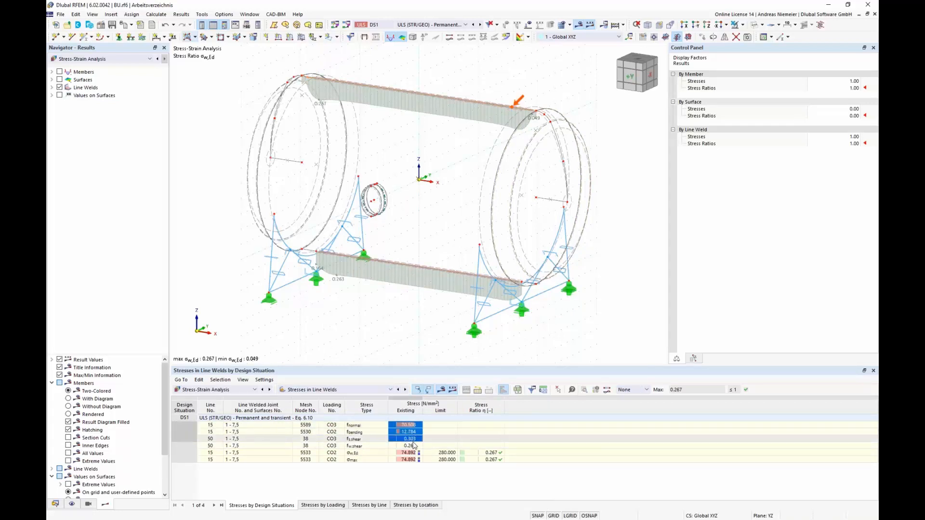
{"action": "left_click", "coordinate": [400, 453]}
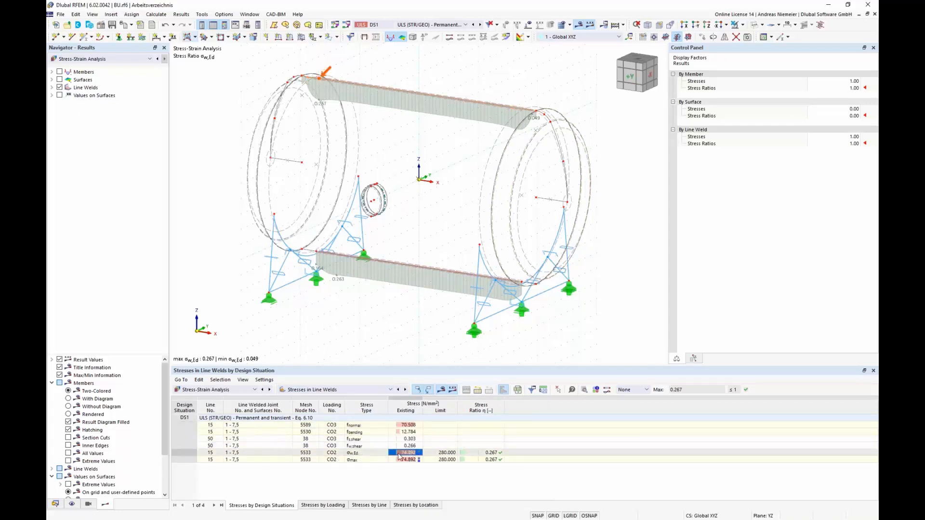
{"action": "left_click", "coordinate": [451, 454]}
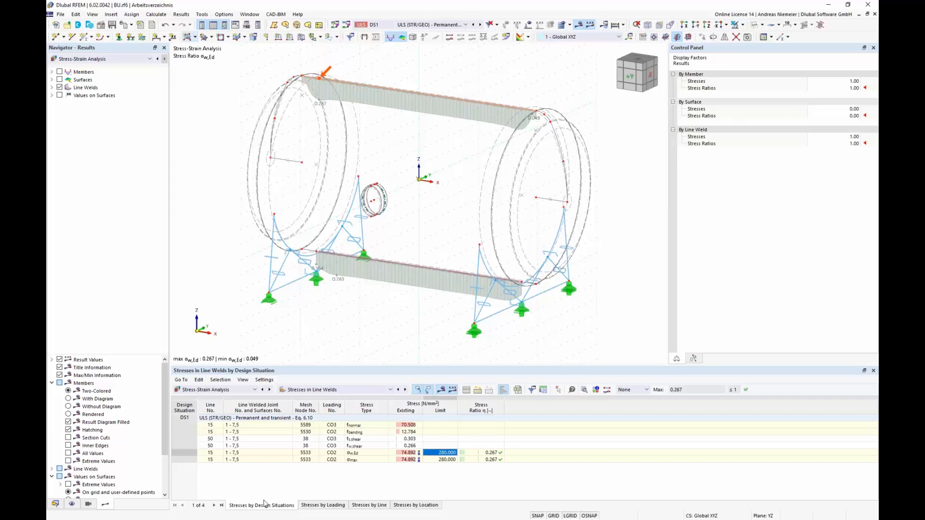
Step: Review the line weld stresses by loading and by line, enlarging the results table to read the governing load combinations
{"action": "left_click", "coordinate": [334, 506]}
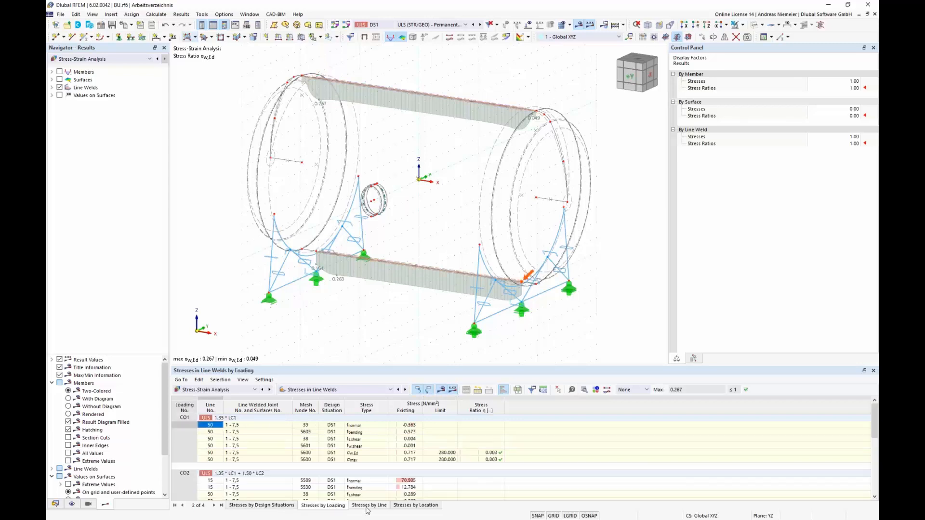
{"action": "left_click", "coordinate": [367, 506]}
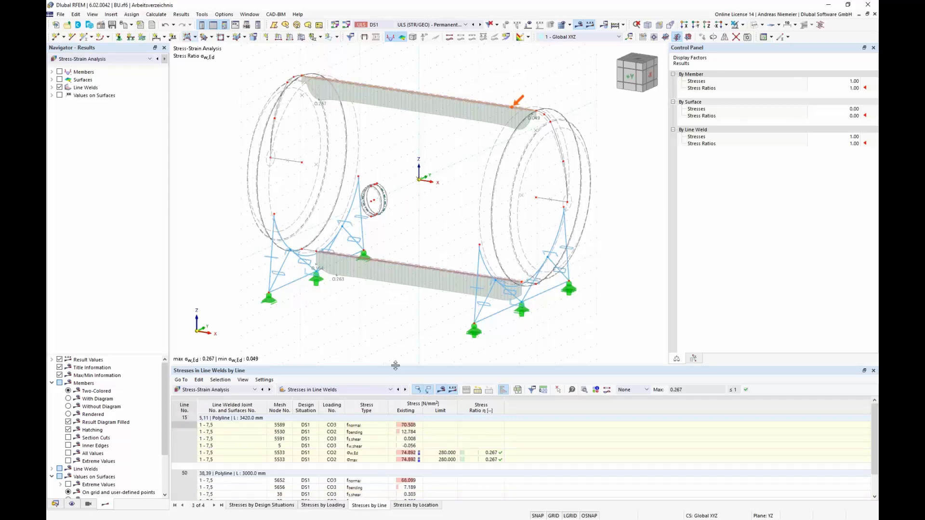
{"action": "left_click_drag", "start_coordinate": [395, 366], "coordinate": [404, 279]}
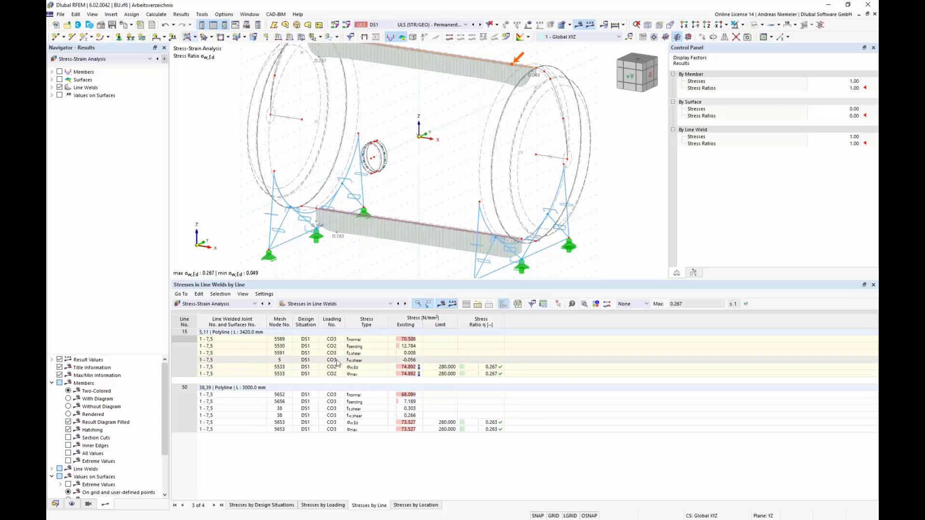
{"action": "mouse_move", "coordinate": [337, 362]}
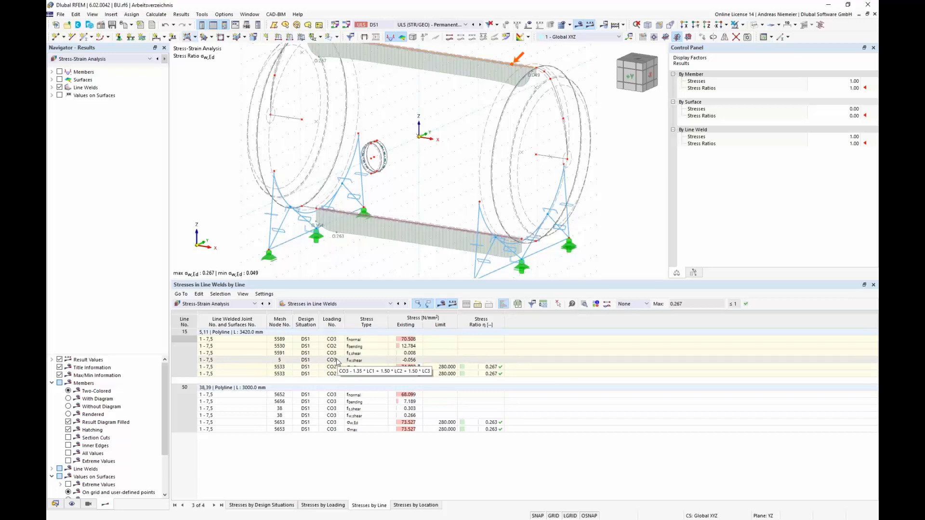
Step: Enable strain analysis in the global settings of the Stress-Strain Analysis input data
{"action": "left_click", "coordinate": [366, 304]}
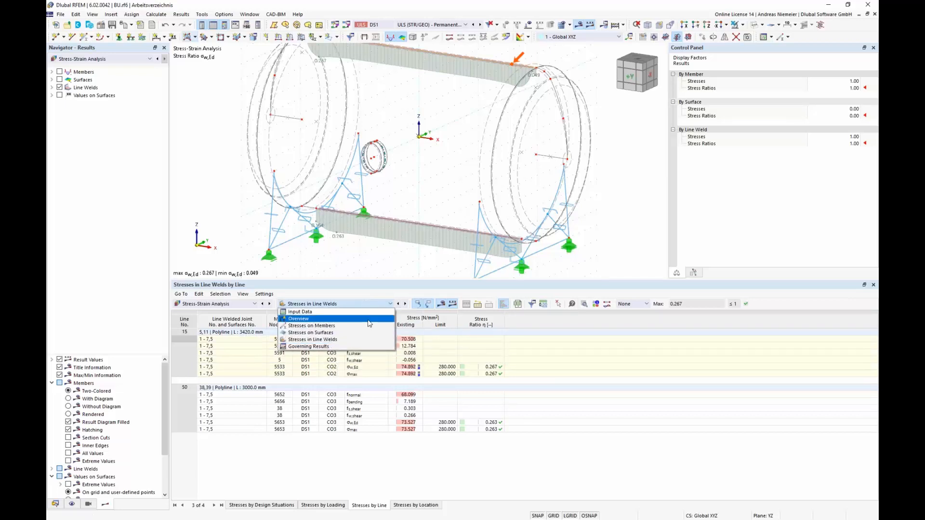
{"action": "left_click", "coordinate": [333, 312]}
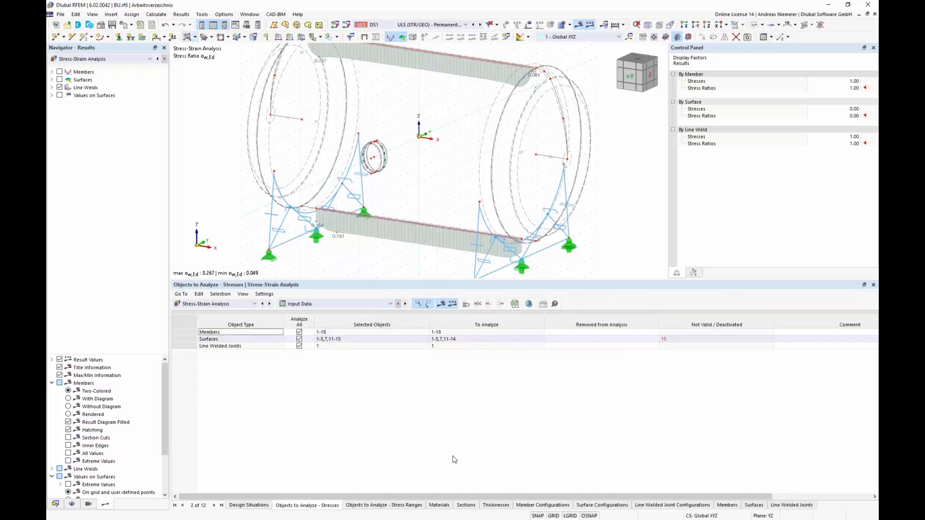
{"action": "left_click", "coordinate": [529, 304]}
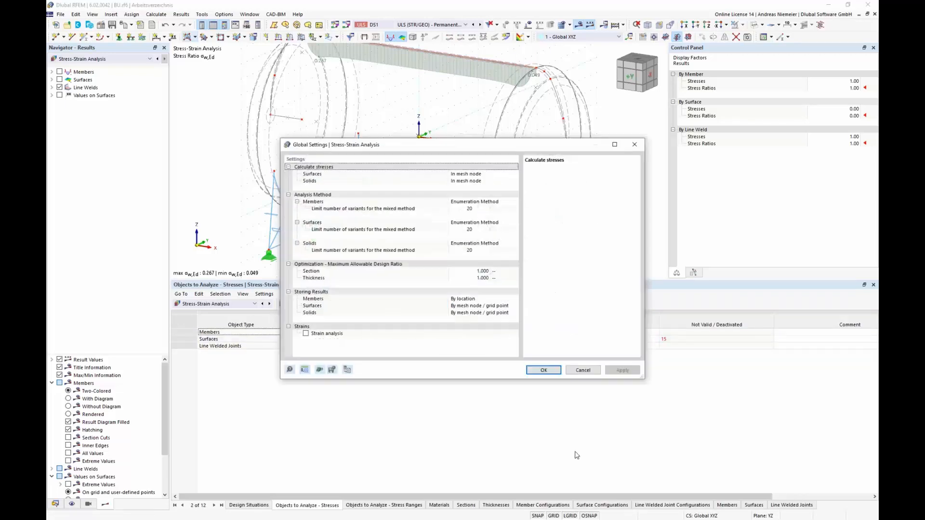
{"action": "left_click", "coordinate": [305, 333]}
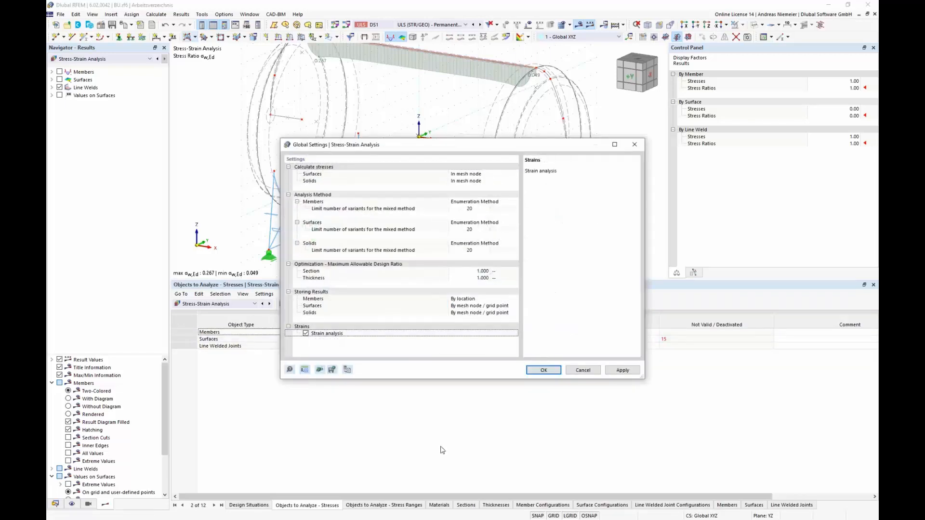
{"action": "left_click", "coordinate": [543, 370]}
{"action": "left_click", "coordinate": [499, 302]}
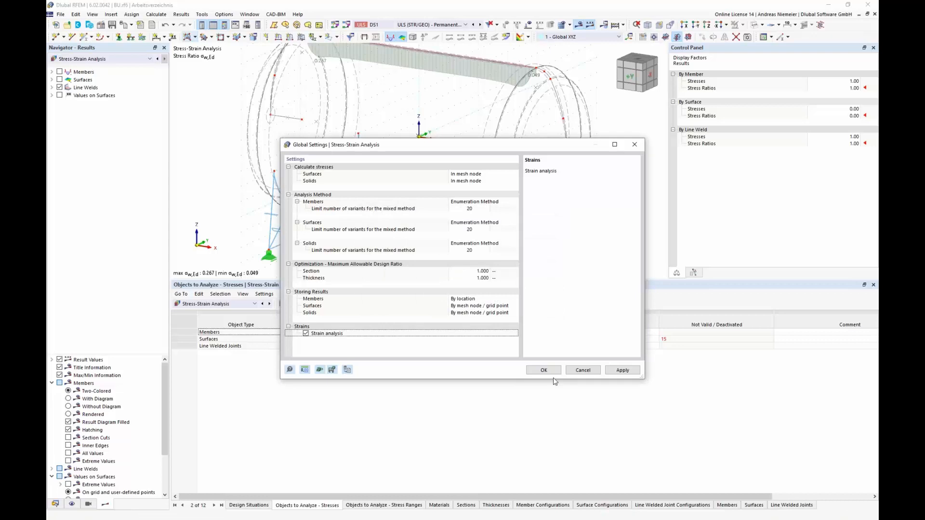
Step: Edit the Default surface configuration so that only the εMises strain is calculated, clearing all other strain types
{"action": "left_click", "coordinate": [616, 511]}
{"action": "left_click", "coordinate": [539, 307]}
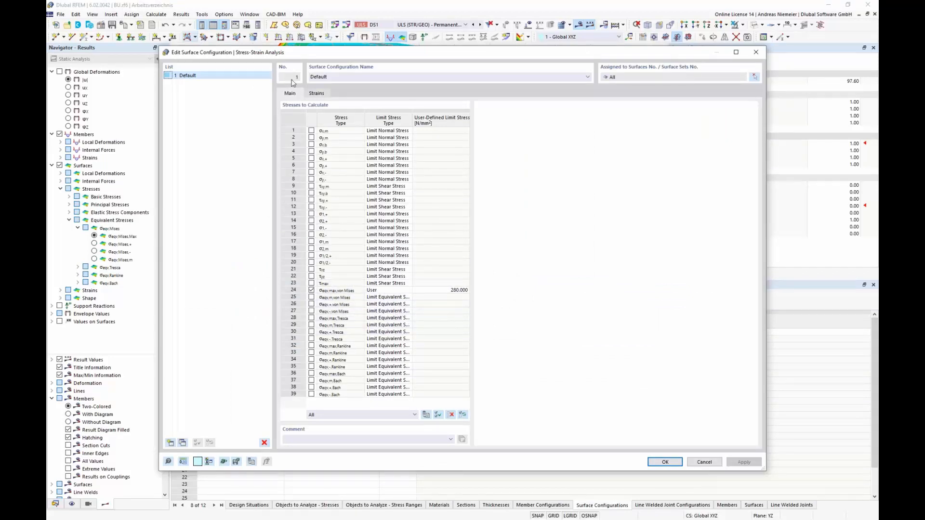
{"action": "left_click", "coordinate": [316, 93]}
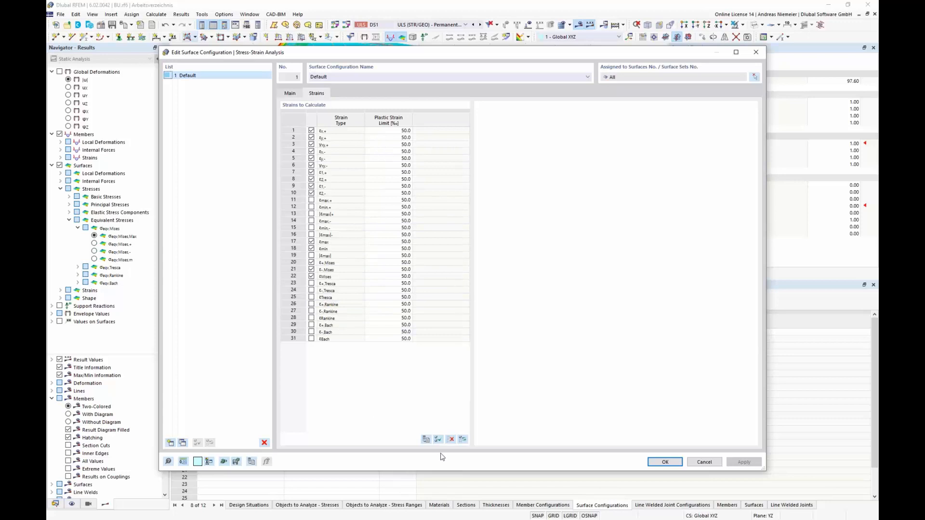
{"action": "left_click", "coordinate": [451, 439]}
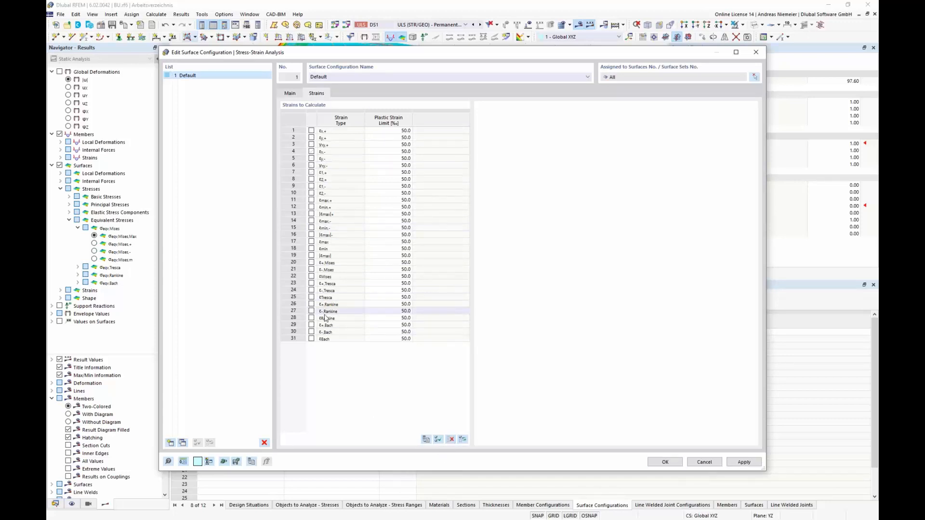
{"action": "left_click", "coordinate": [314, 277]}
{"action": "left_click", "coordinate": [312, 277]}
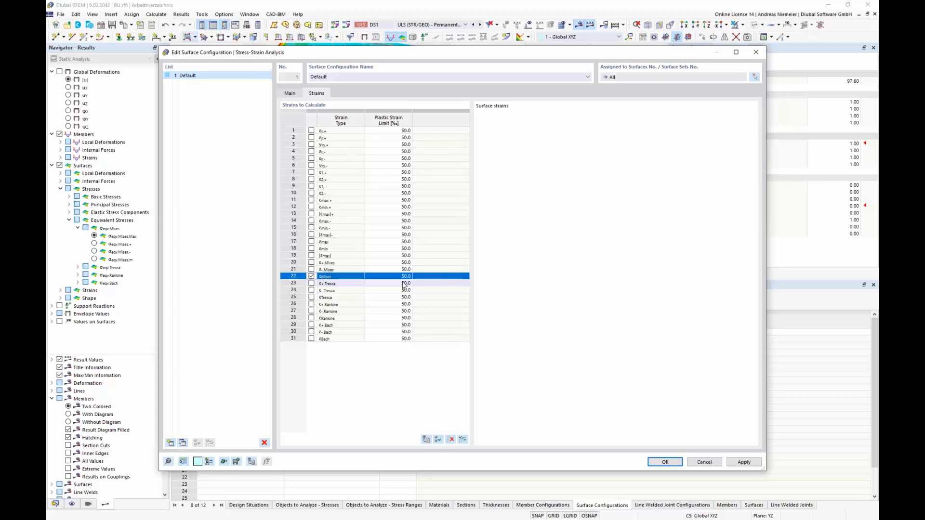
{"action": "left_click", "coordinate": [673, 464]}
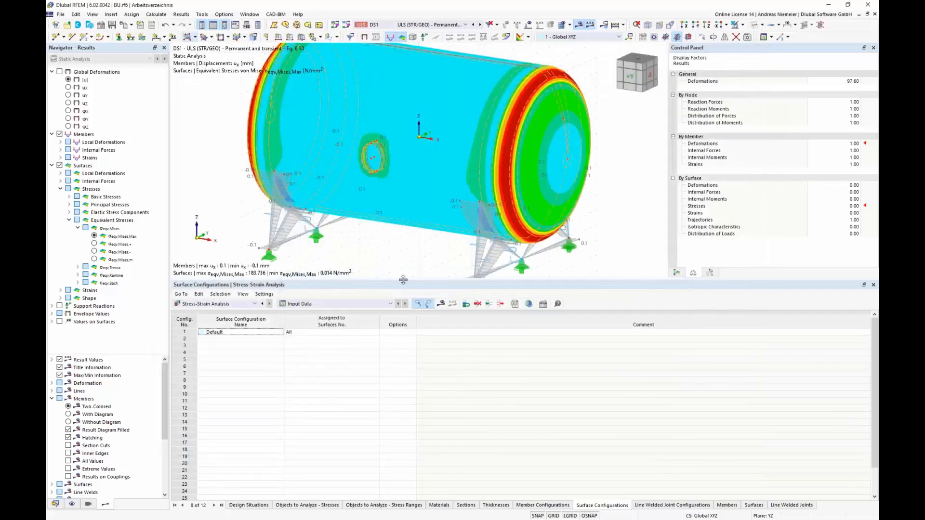
Step: Enlarge the model view, calculate the Stress-Strain Analysis results again and expand the member results
{"action": "left_click_drag", "start_coordinate": [403, 280], "coordinate": [404, 353]}
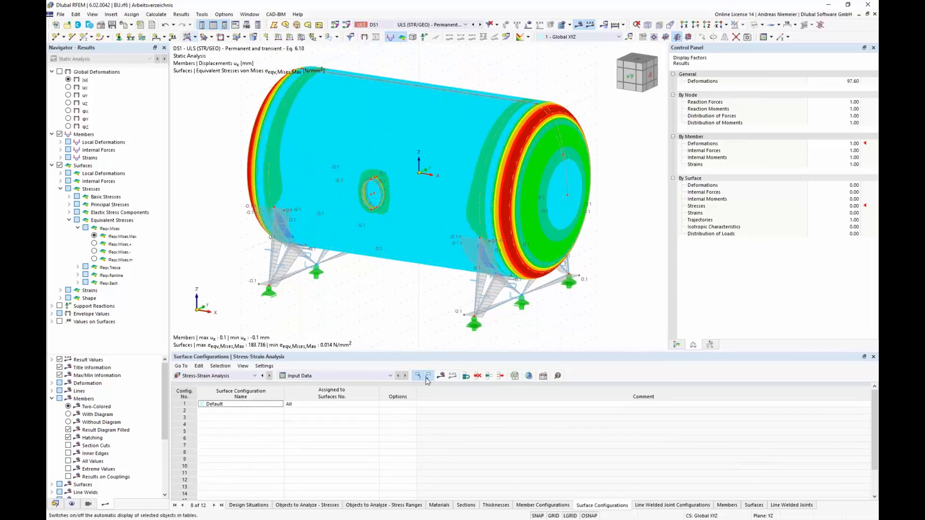
{"action": "left_click", "coordinate": [441, 376]}
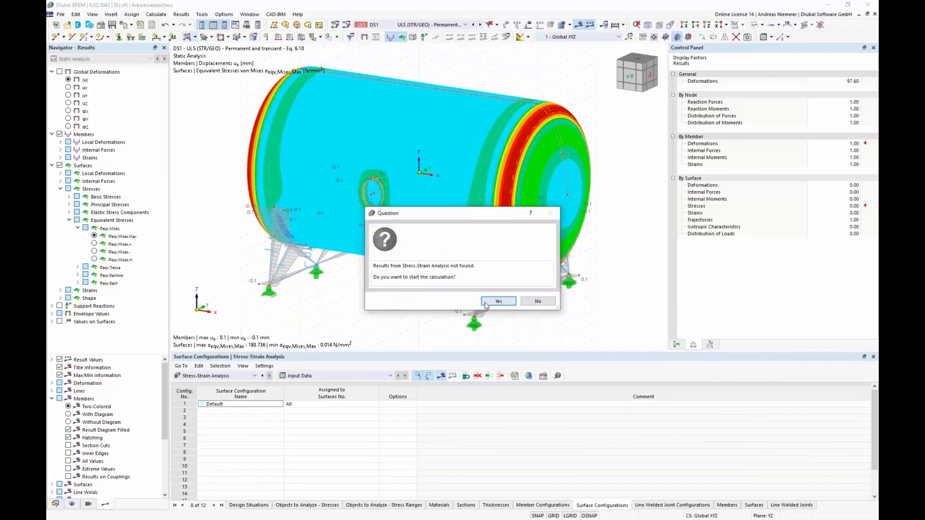
{"action": "left_click", "coordinate": [486, 304]}
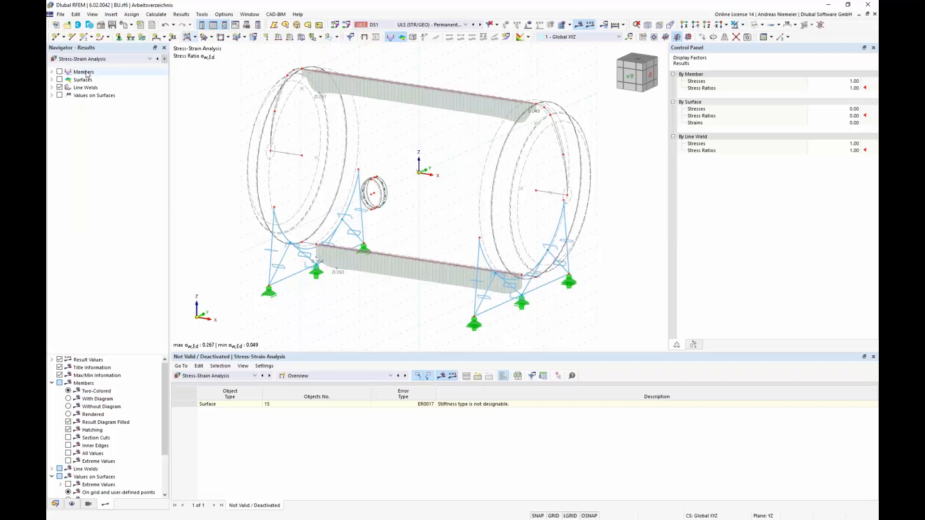
{"action": "left_click", "coordinate": [52, 72]}
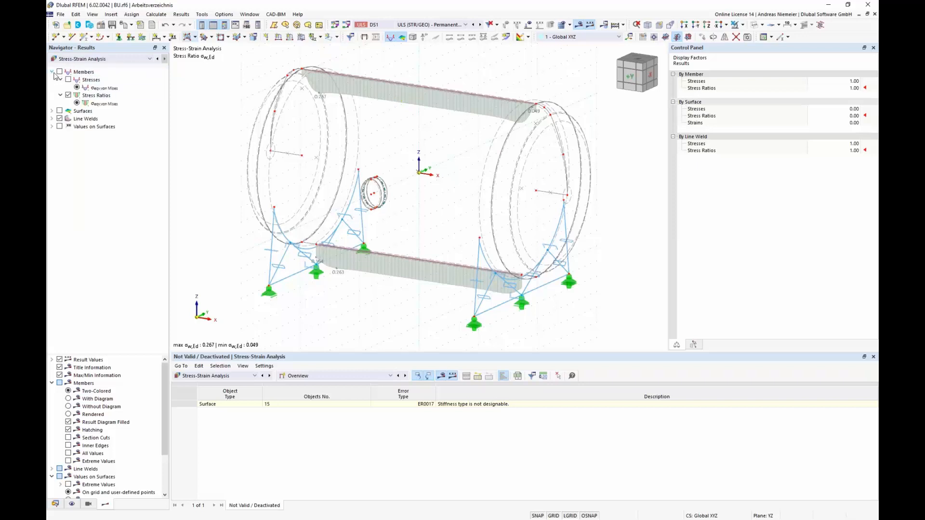
Step: Display the von Mises strains on the surfaces together with the strain colour scale
{"action": "left_click", "coordinate": [52, 73]}
{"action": "left_click", "coordinate": [52, 80]}
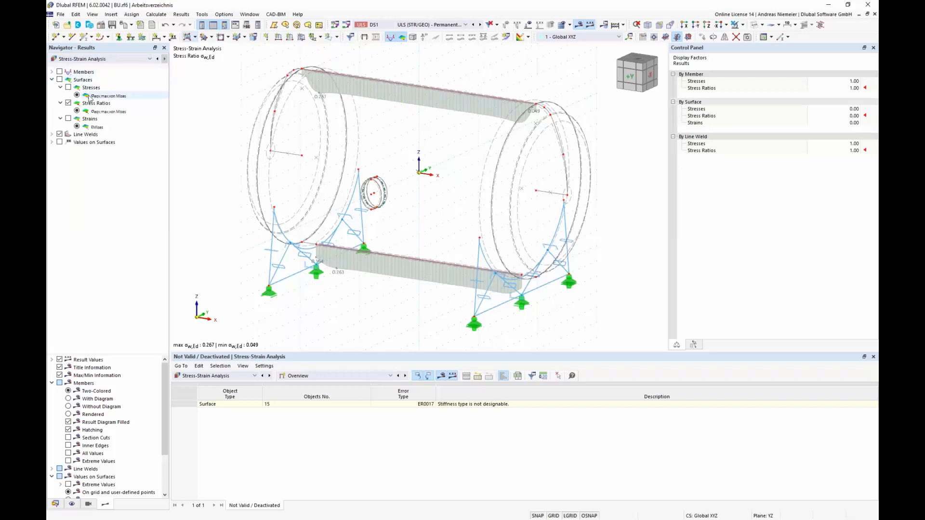
{"action": "left_click", "coordinate": [60, 80]}
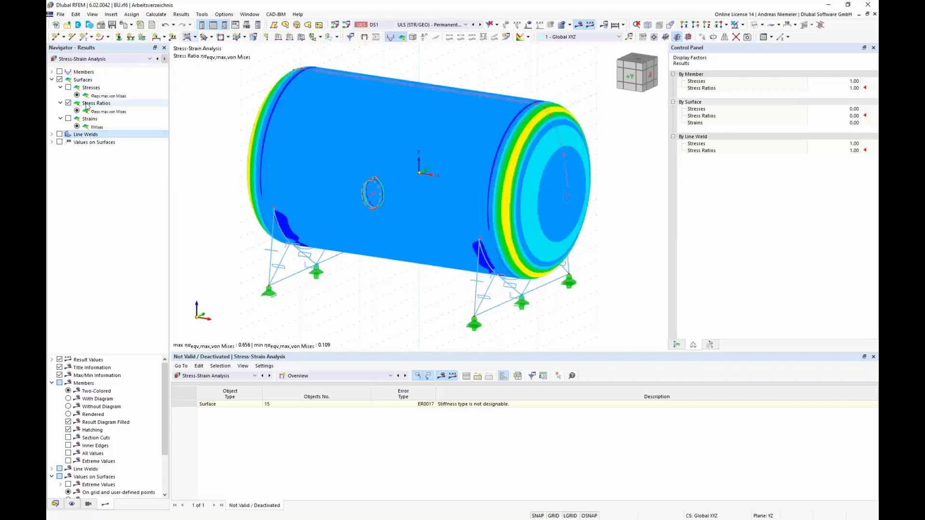
{"action": "left_click", "coordinate": [68, 119]}
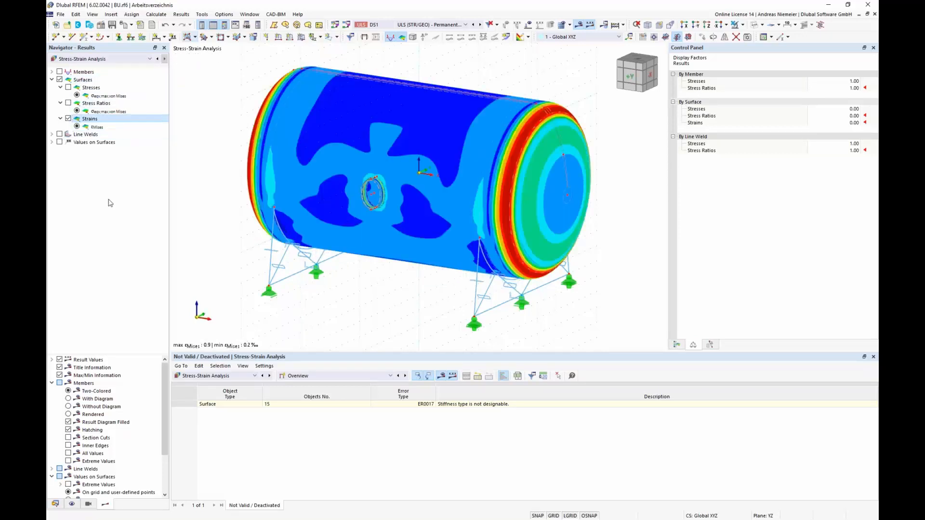
{"action": "middle_click_drag", "start_coordinate": [235, 308], "coordinate": [241, 298]}
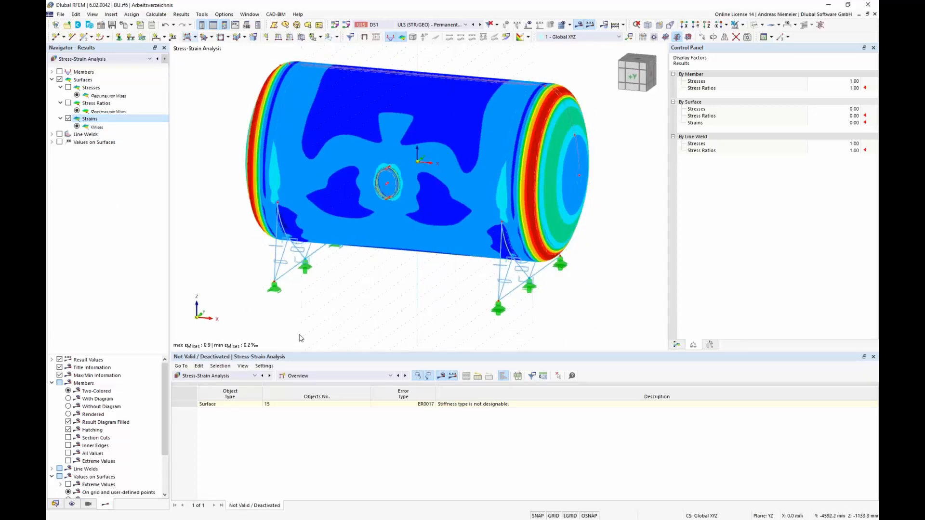
{"action": "left_click", "coordinate": [434, 24]}
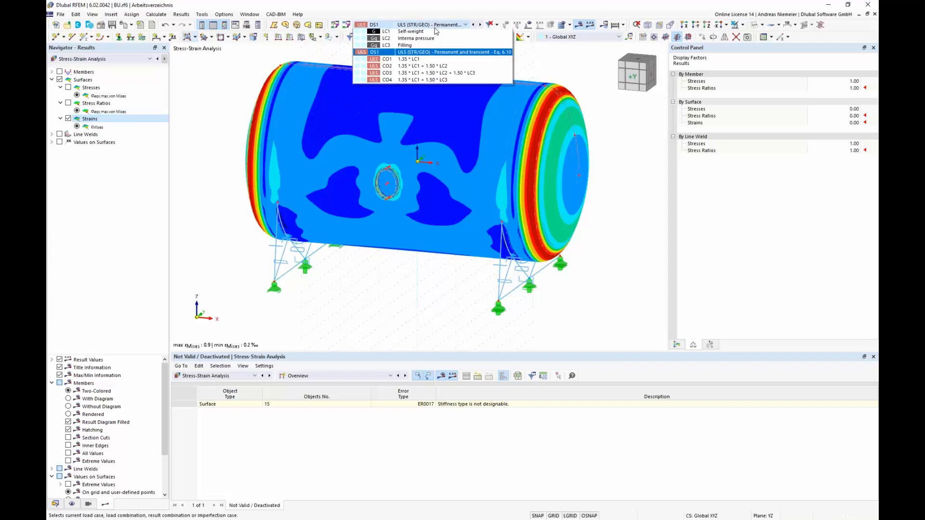
{"action": "left_click", "coordinate": [232, 117]}
{"action": "left_click", "coordinate": [677, 345]}
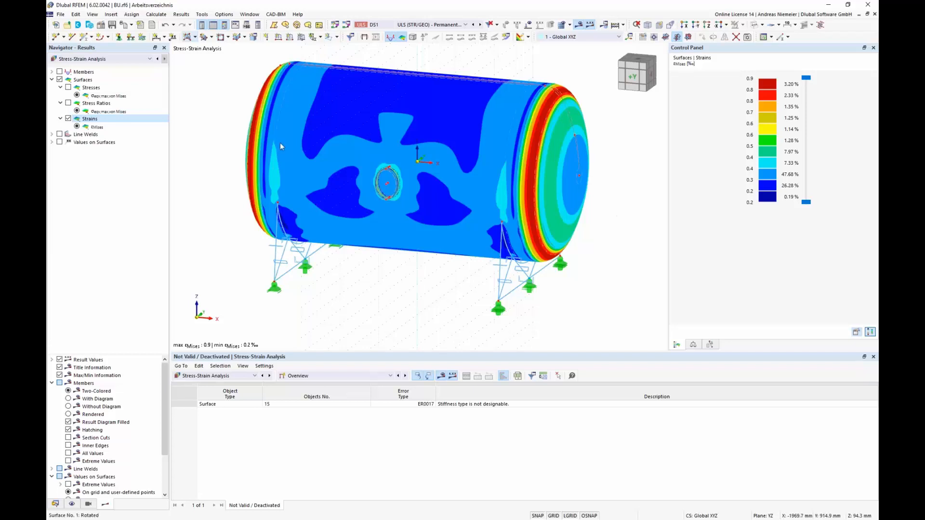
Step: Examine the surface strains by design situation in the results table, and display the equivalent von Mises stresses on the surfaces
{"action": "left_click", "coordinate": [332, 377]}
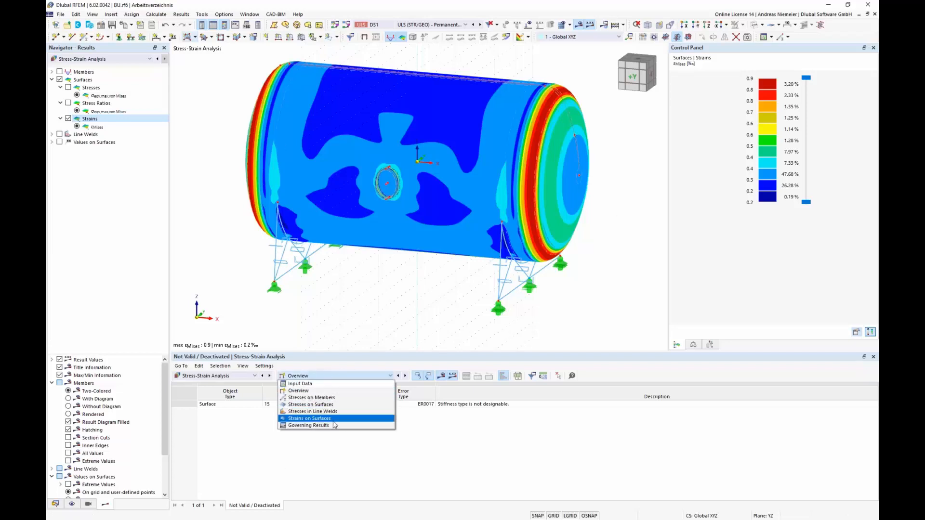
{"action": "left_click", "coordinate": [305, 419]}
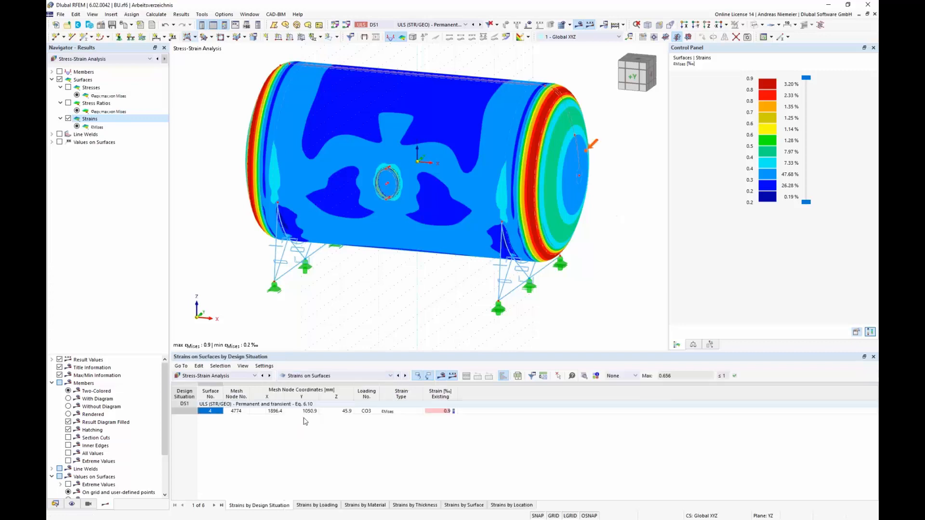
{"action": "left_click", "coordinate": [435, 412]}
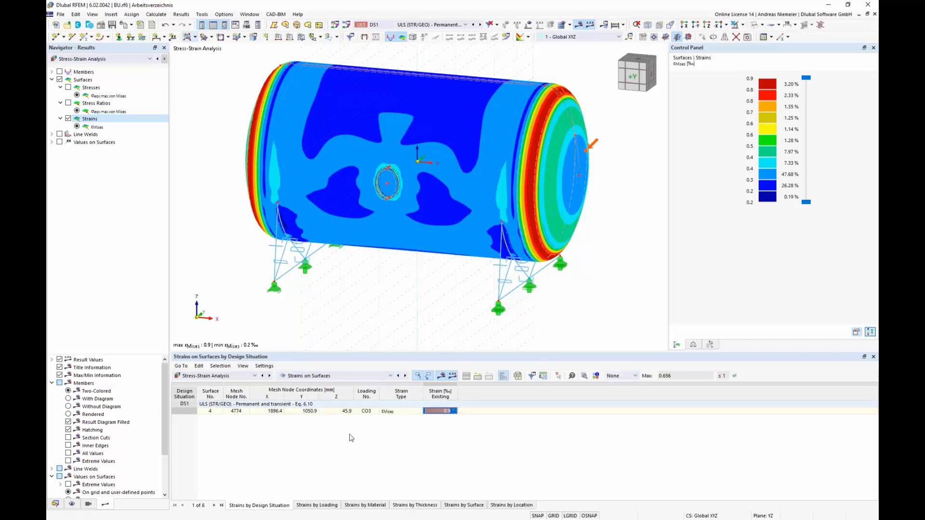
{"action": "left_click", "coordinate": [68, 87]}
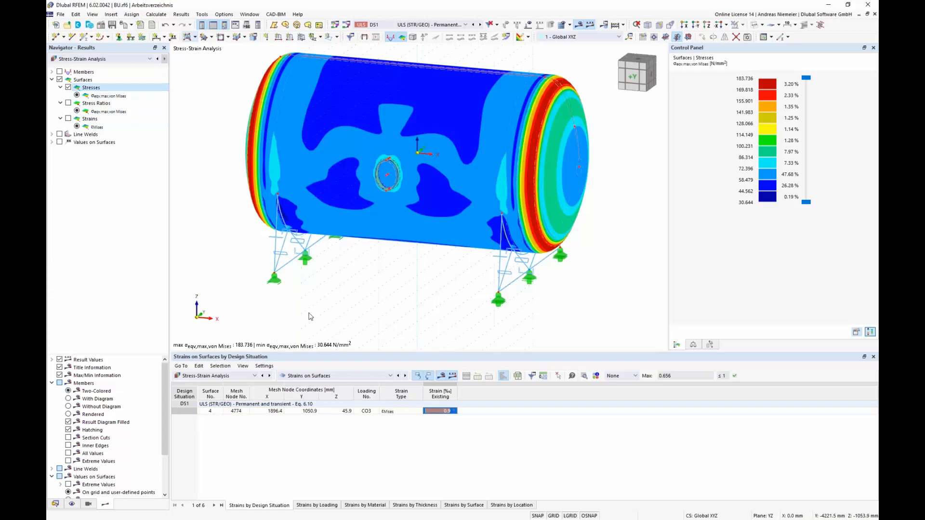
Step: Set the uniform surface load of load case LC2, internal pressure, to 2500 kN/m²
{"action": "left_click", "coordinate": [213, 376]}
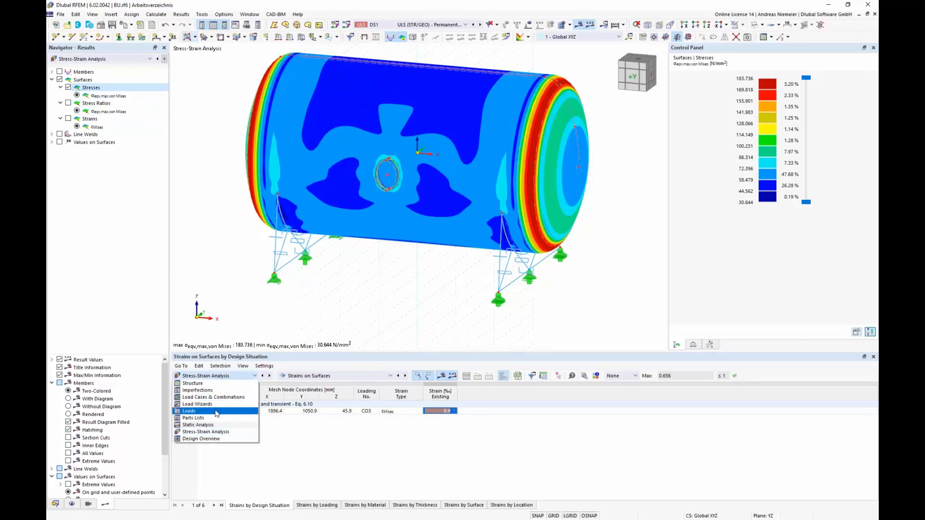
{"action": "left_click", "coordinate": [216, 412]}
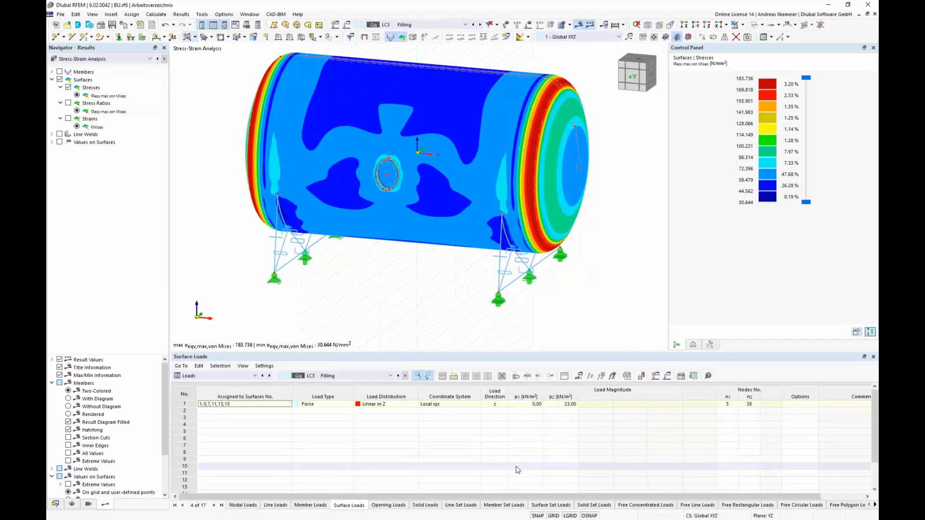
{"action": "left_click", "coordinate": [347, 375]}
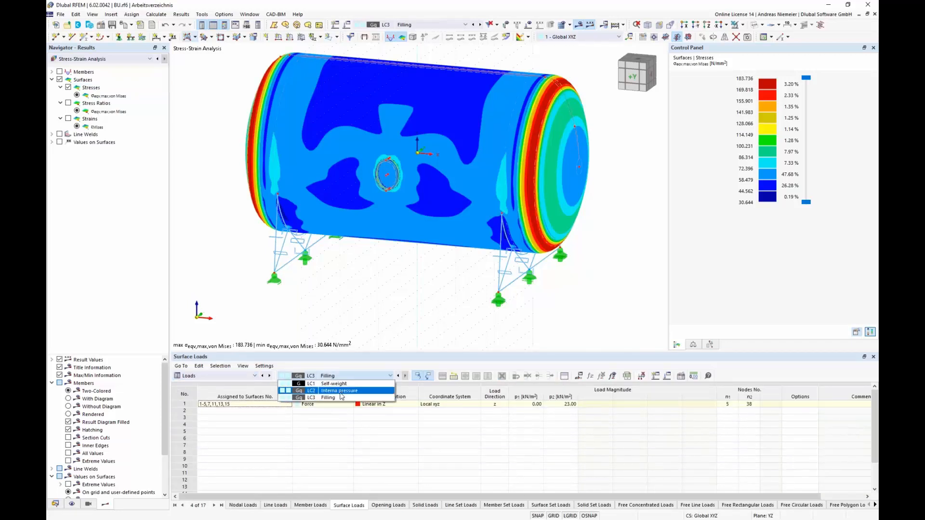
{"action": "left_click", "coordinate": [343, 392]}
{"action": "double_click", "coordinate": [528, 405]}
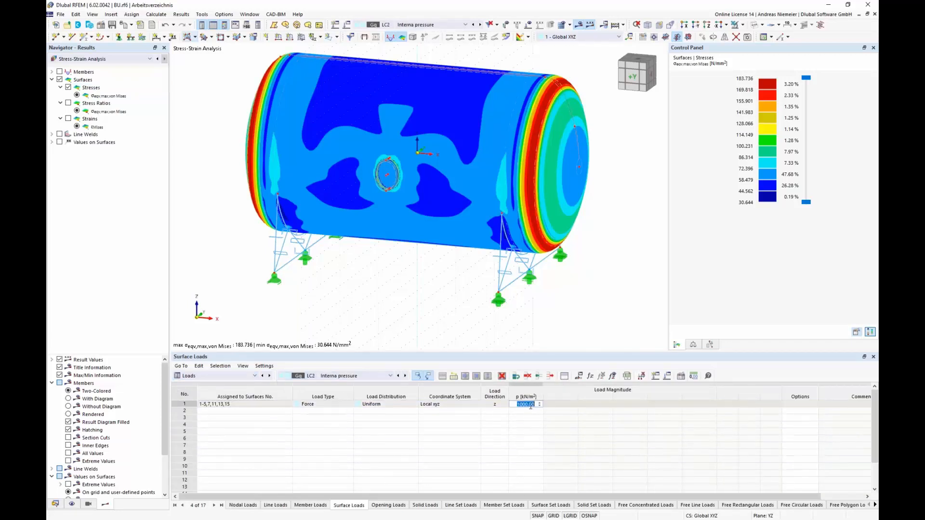
{"action": "left_click", "coordinate": [381, 172]}
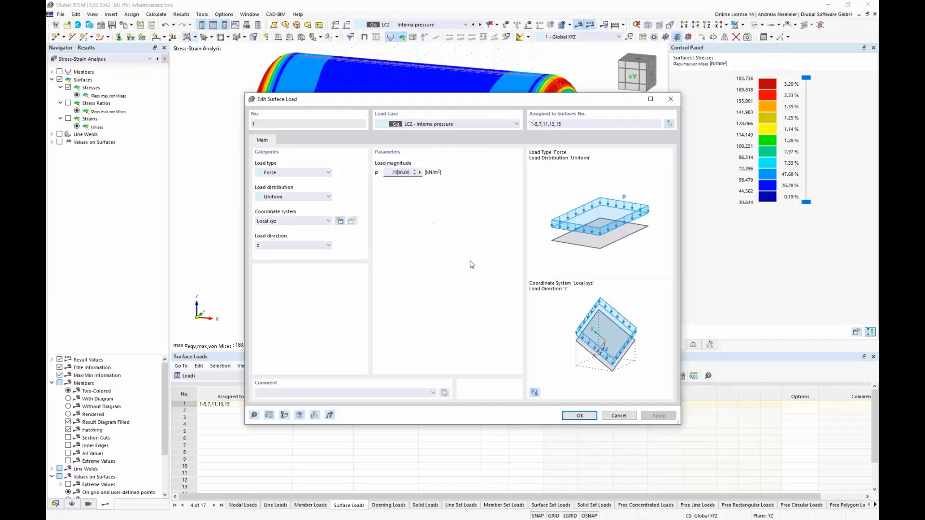
{"action": "type", "text": "25"}
{"action": "left_click", "coordinate": [580, 416]}
{"action": "left_click", "coordinate": [497, 324]}
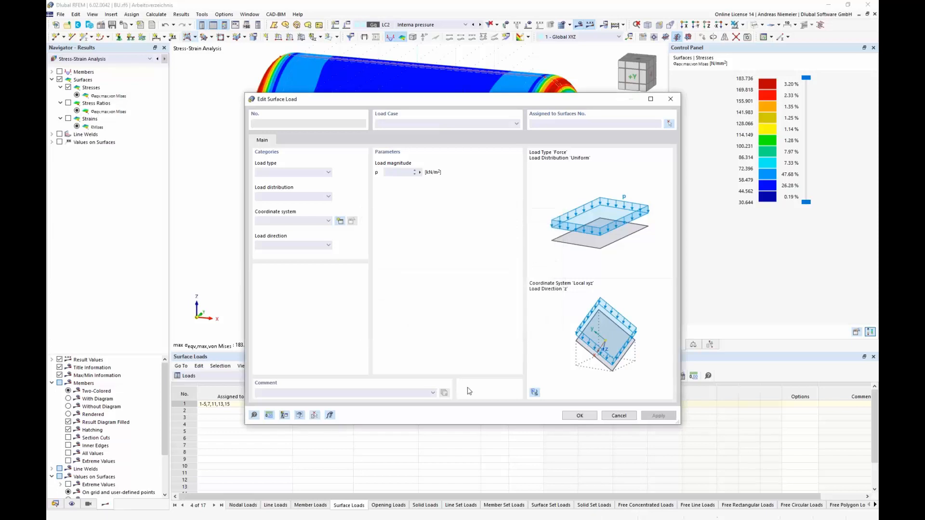
Step: Return to the Stress-Strain Analysis tables and recalculate the results
{"action": "left_click", "coordinate": [241, 376]}
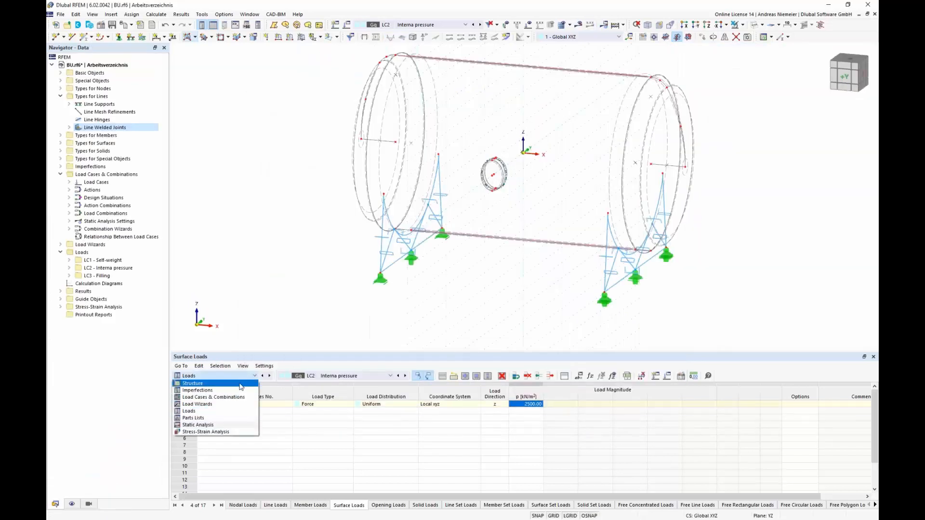
{"action": "left_click", "coordinate": [241, 432]}
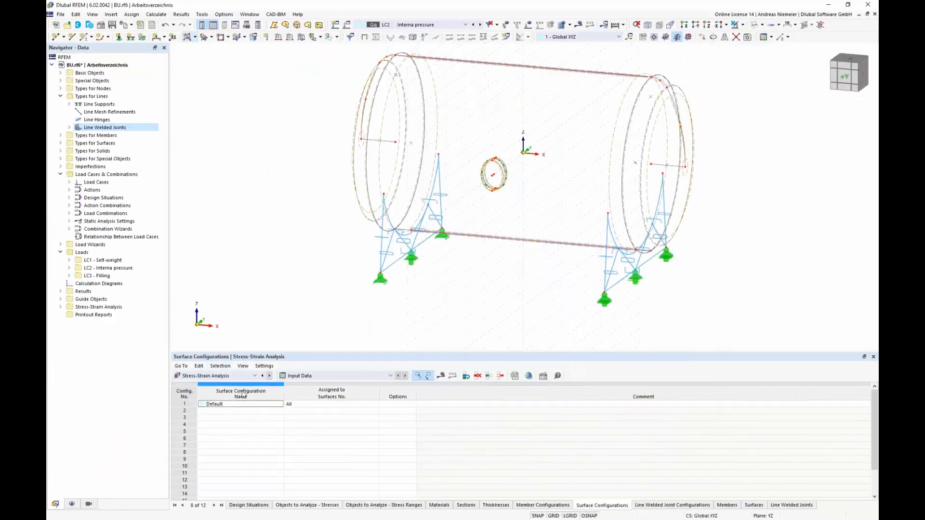
{"action": "left_click", "coordinate": [441, 375]}
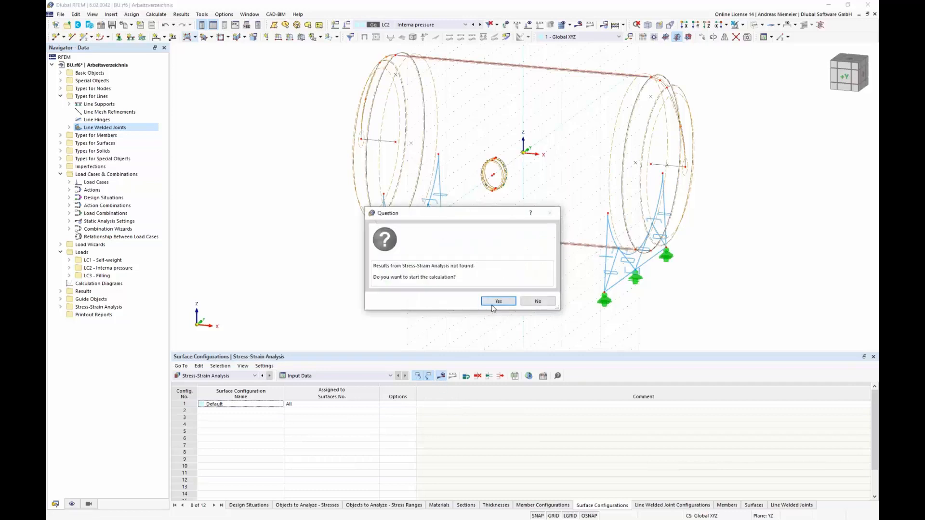
{"action": "left_click", "coordinate": [500, 302]}
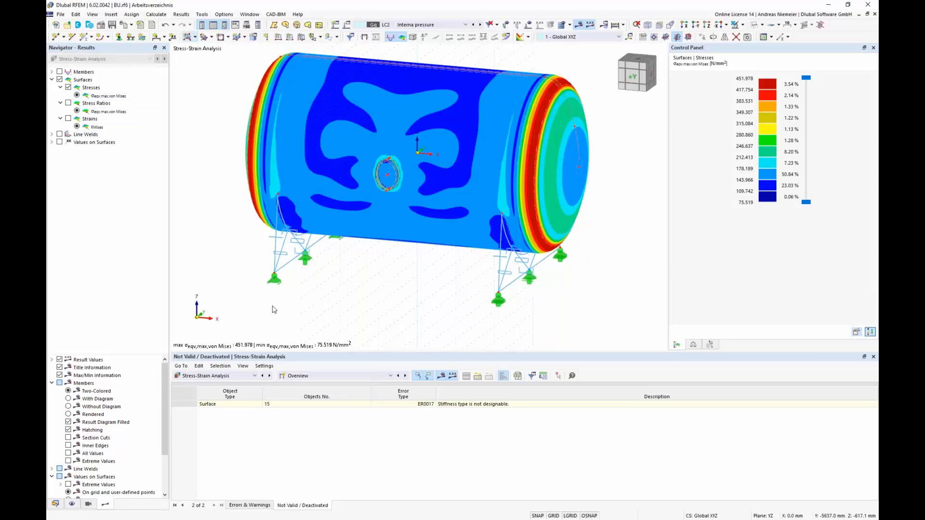
Step: Display the recalculated von Mises strains on the surfaces and examine them in the table by design situation
{"action": "left_click", "coordinate": [69, 119]}
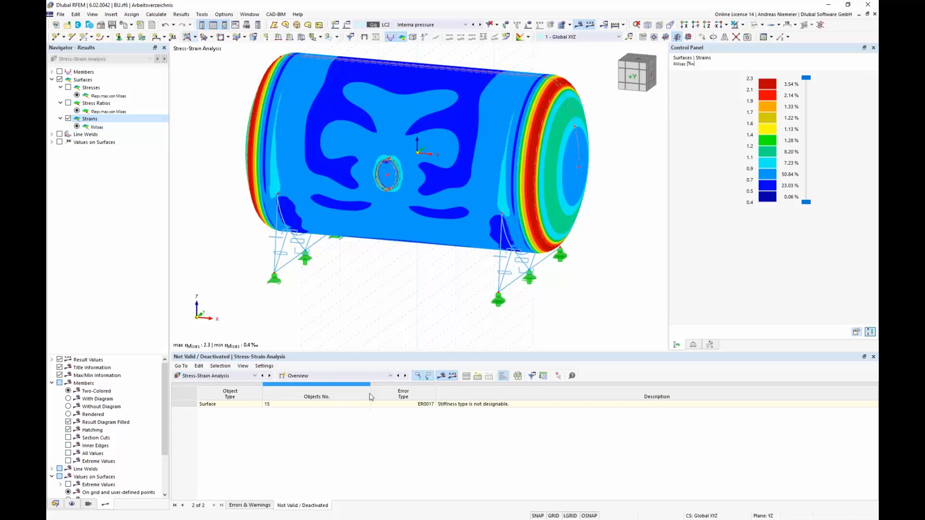
{"action": "left_click", "coordinate": [357, 376]}
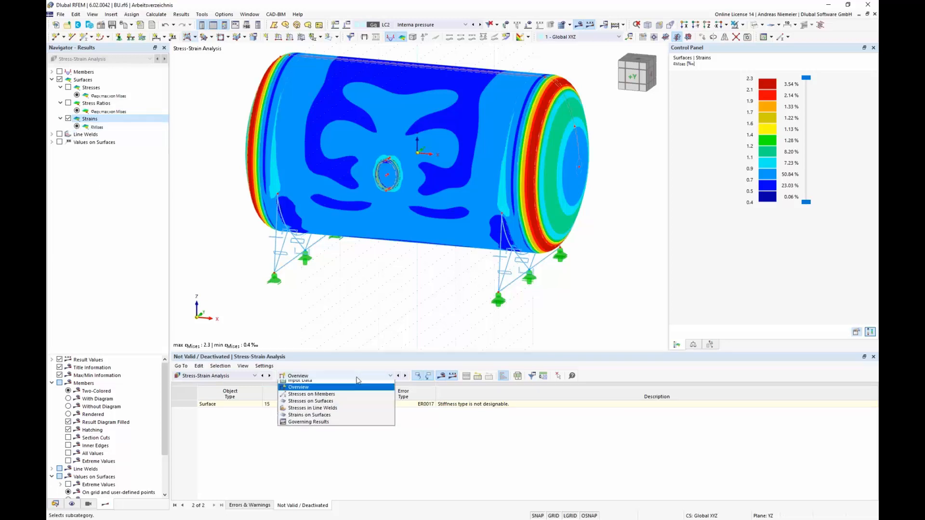
{"action": "left_click", "coordinate": [345, 419]}
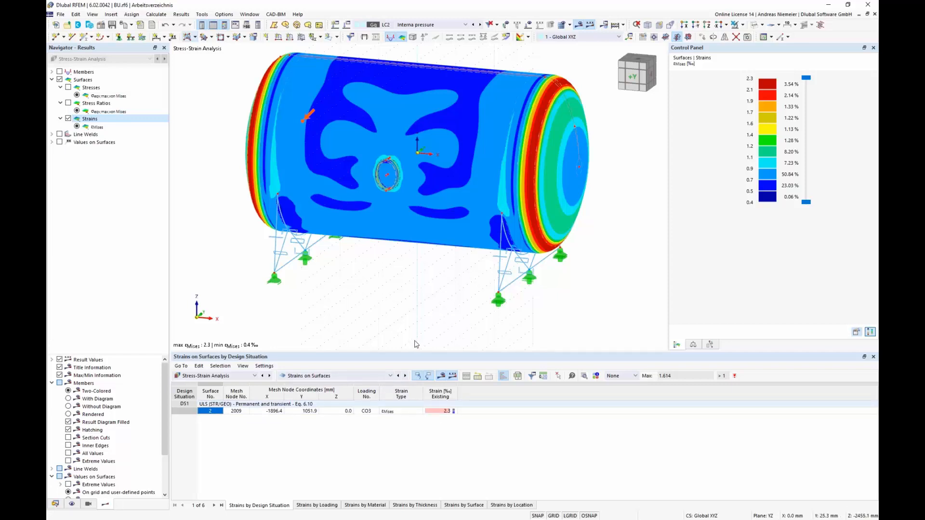
Step: Change the material model of X2CrNiN18-7 (P) 1.4318 to Isotropic | Nonlinear Elastic (Surfaces/Solids), accepting the deletion of all results
{"action": "left_click", "coordinate": [227, 376]}
{"action": "left_click", "coordinate": [225, 384]}
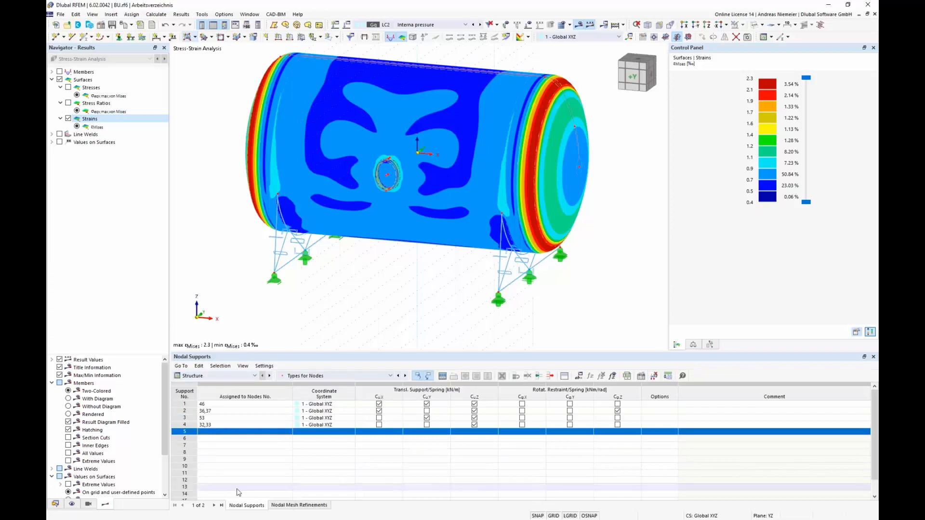
{"action": "left_click", "coordinate": [321, 375]}
{"action": "left_click", "coordinate": [321, 387]}
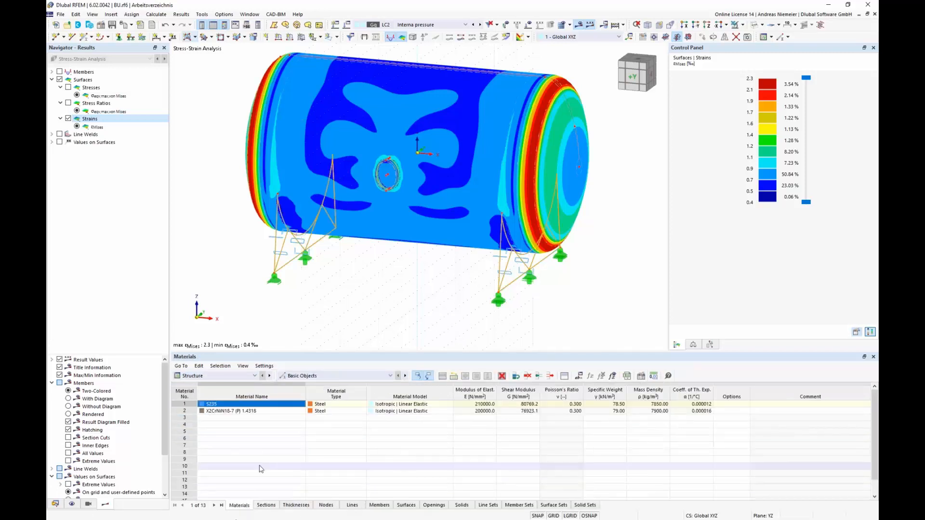
{"action": "left_click", "coordinate": [282, 410]}
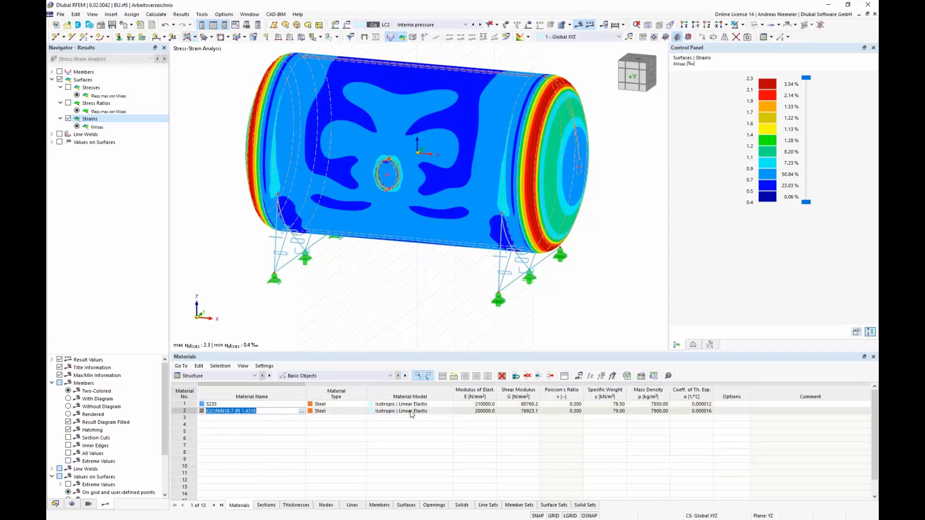
{"action": "left_click", "coordinate": [434, 412]}
{"action": "left_click", "coordinate": [449, 411]}
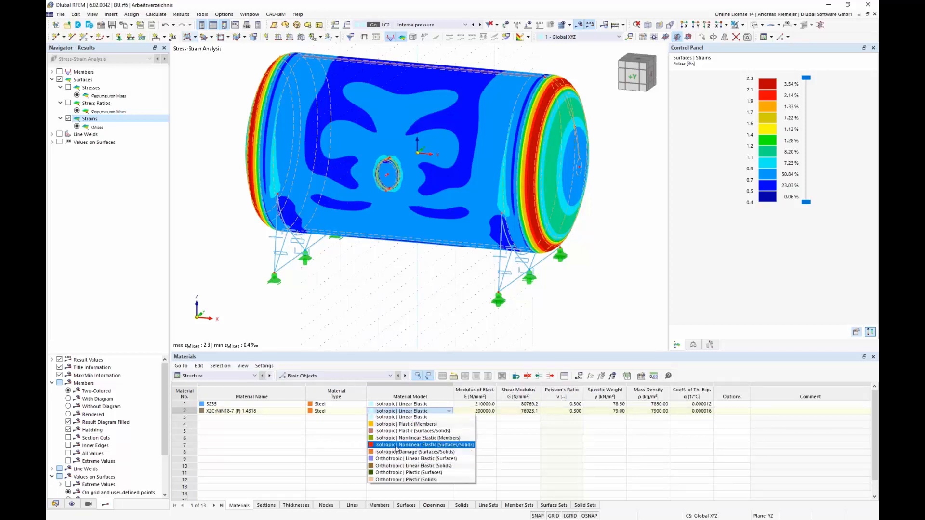
{"action": "left_click", "coordinate": [411, 446]}
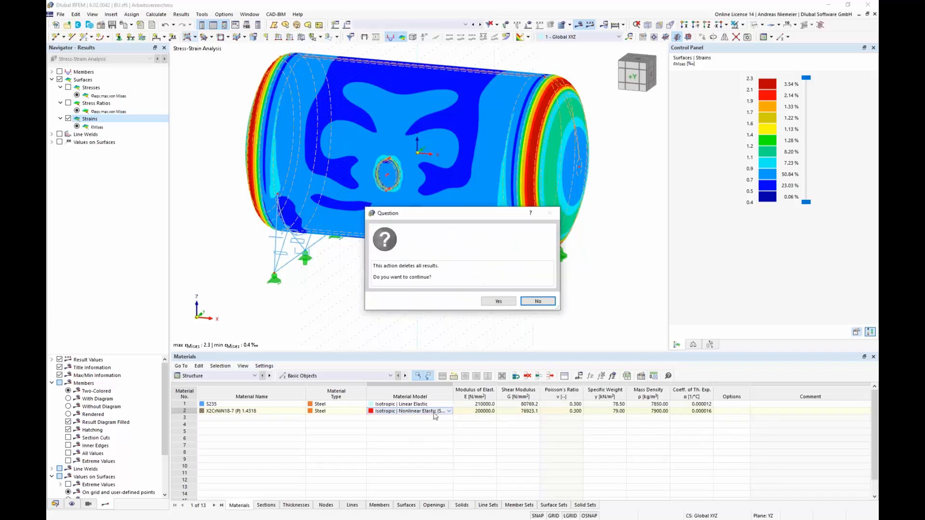
{"action": "left_click", "coordinate": [499, 301]}
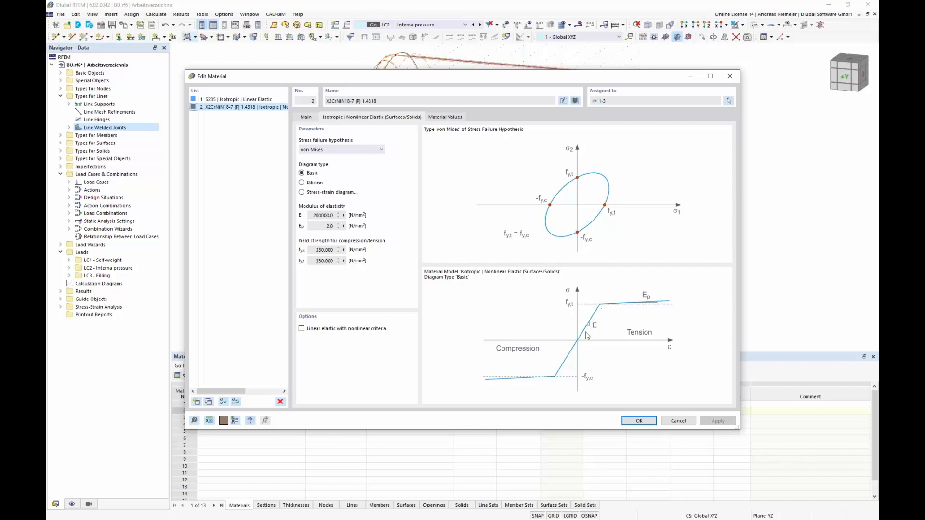
Step: Make X2CrNiN18-7 (P) 1.4318 a user-defined material and set its yield strength to 280 N/mm²
{"action": "left_click", "coordinate": [308, 117]}
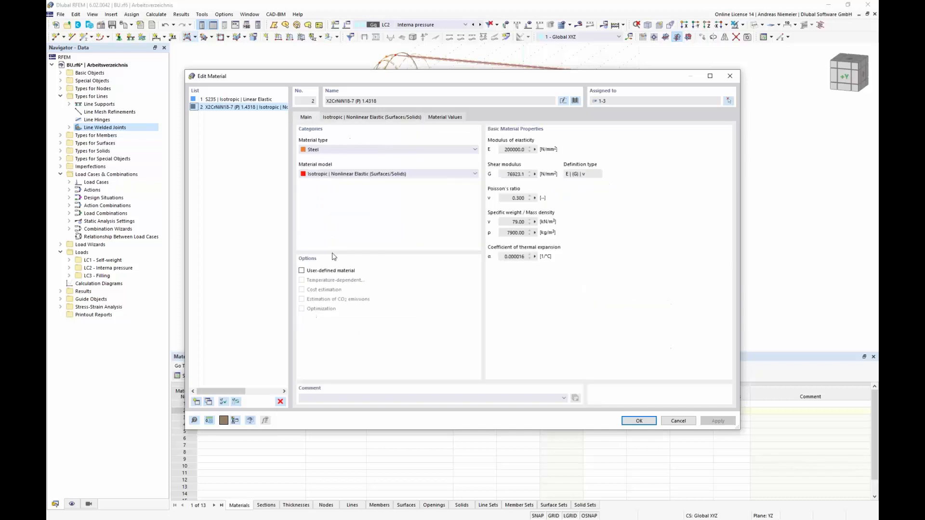
{"action": "left_click", "coordinate": [357, 117]}
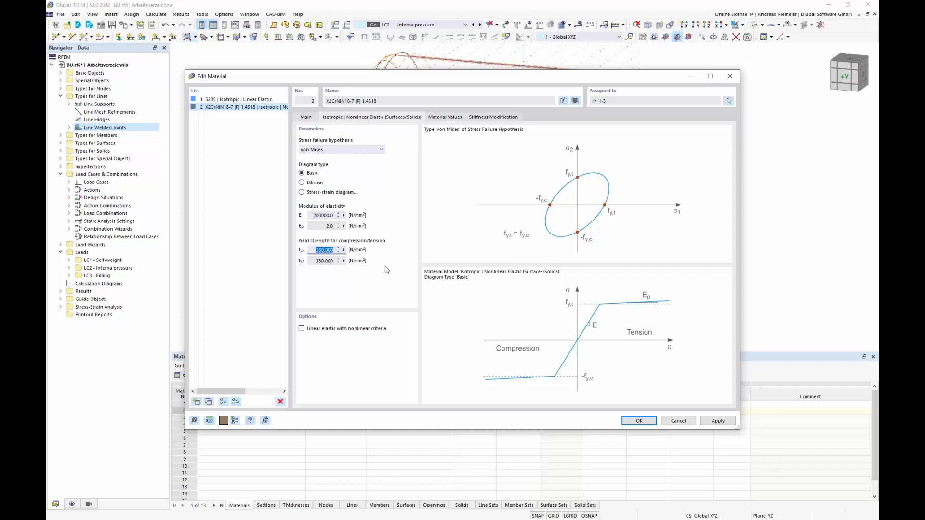
{"action": "type", "text": "280"}
{"action": "key", "text": "Tab"}
{"action": "left_click", "coordinate": [641, 421]}
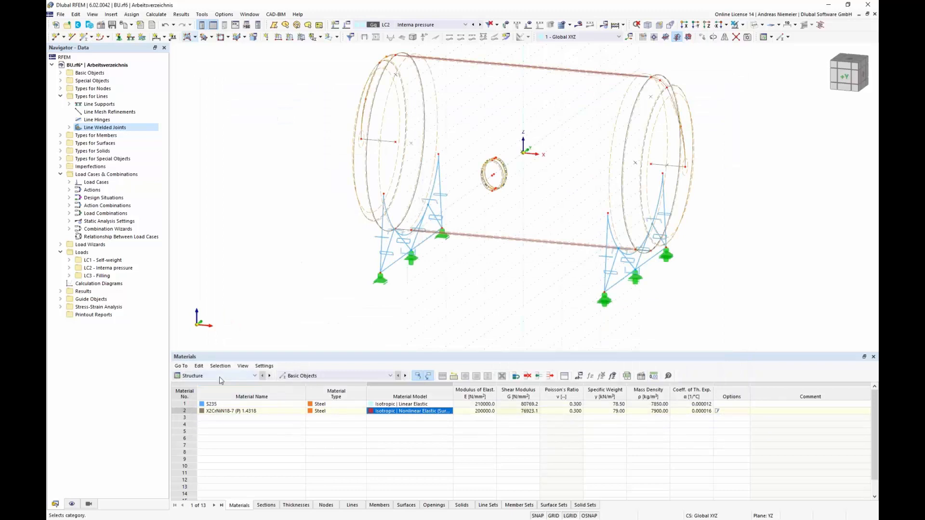
Step: Recalculate the Stress-Strain Analysis and display the plastic strains and the plastic strain ratio on the surfaces
{"action": "left_click", "coordinate": [622, 26]}
{"action": "left_click", "coordinate": [644, 38]}
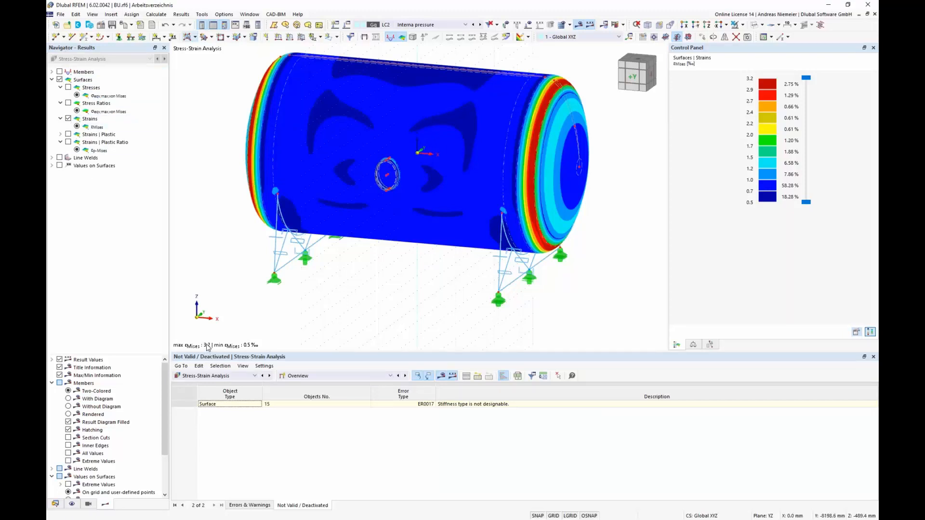
{"action": "left_click", "coordinate": [69, 135]}
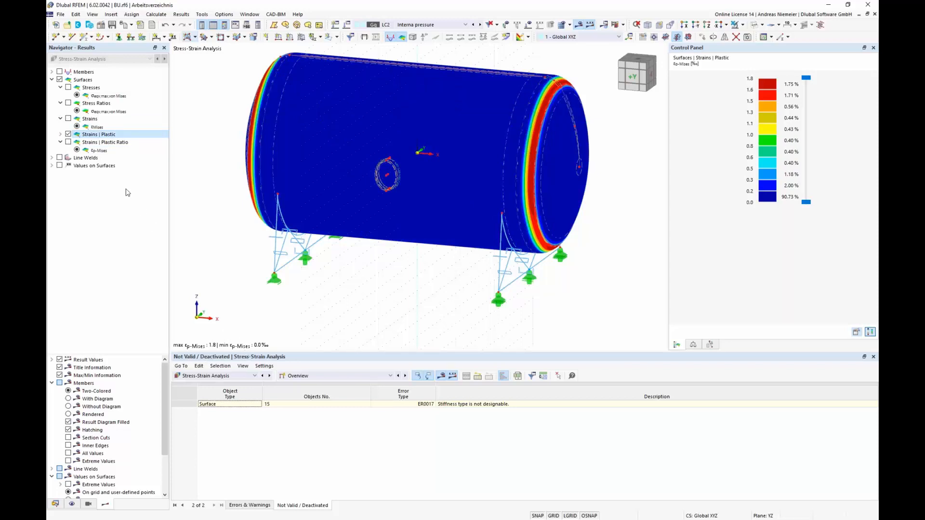
{"action": "left_click", "coordinate": [68, 143]}
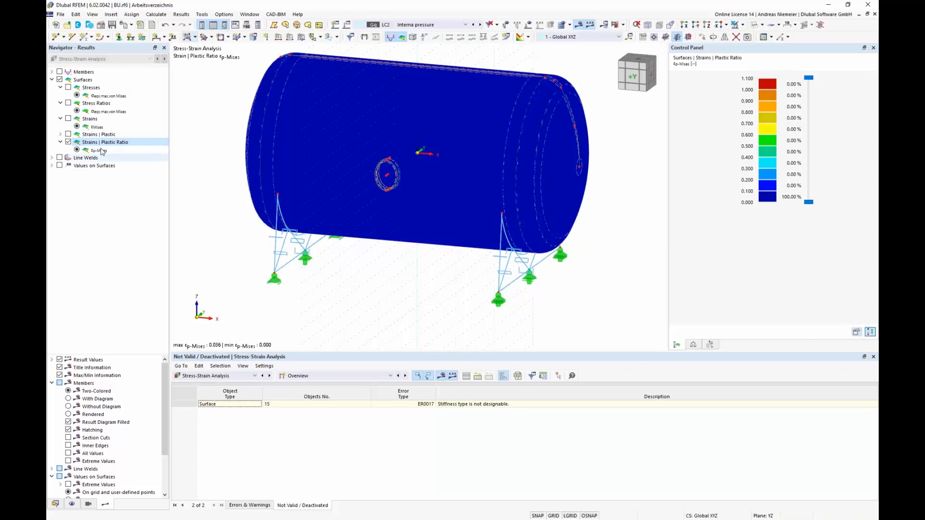
Step: Display the von Mises stresses, the strains and the plastic strains on the tank surfaces in turn
{"action": "left_click", "coordinate": [68, 87]}
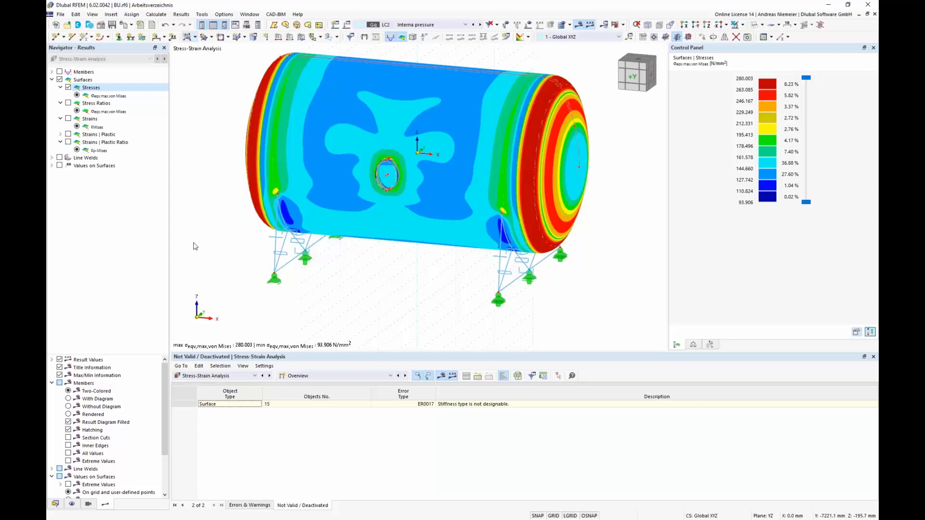
{"action": "left_click", "coordinate": [68, 119]}
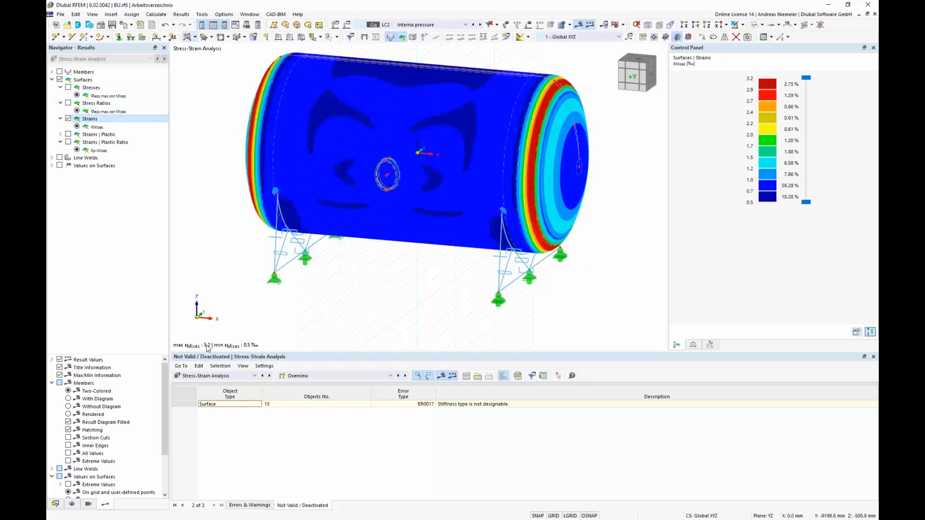
{"action": "left_click", "coordinate": [68, 134]}
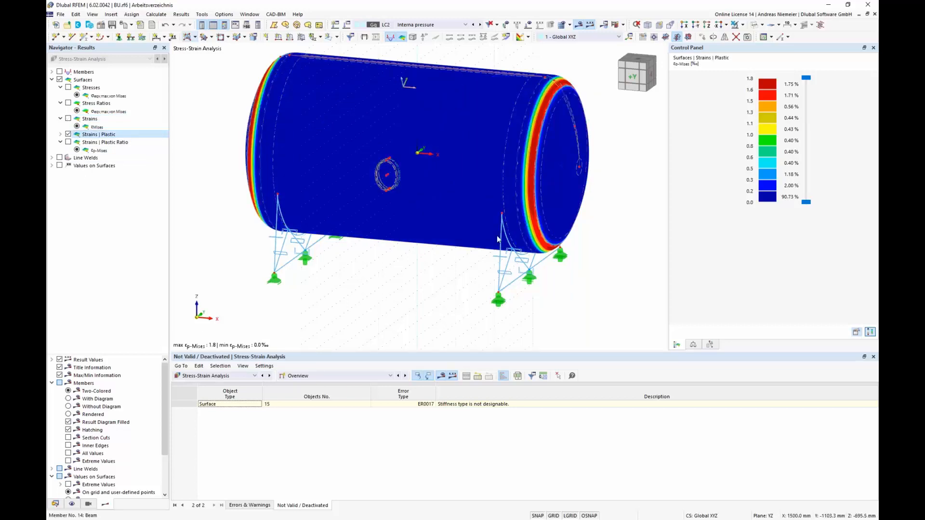
{"action": "middle_click_drag", "start_coordinate": [354, 303], "coordinate": [354, 290]}
{"action": "scroll", "coordinate": [355, 289], "scroll_direction": "down", "scroll_amount": 2}
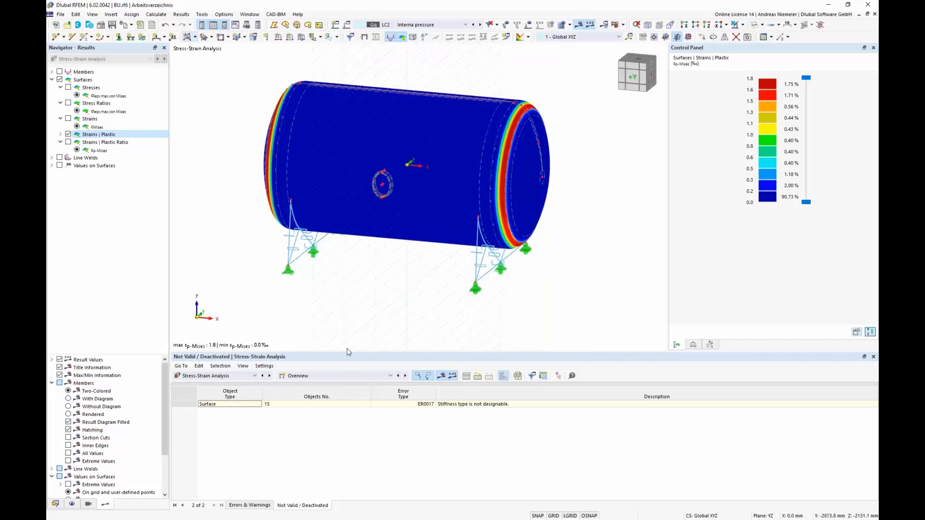
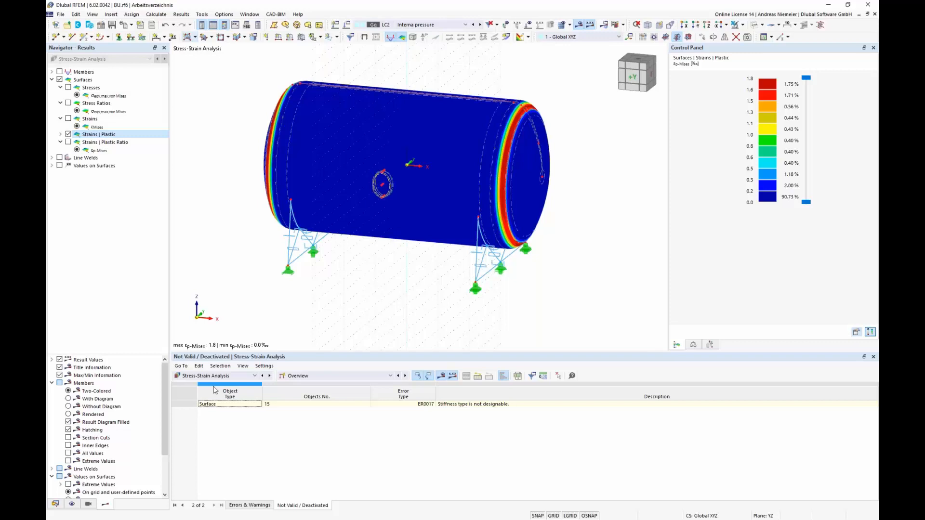
Step: Show the Stress-Strain Analysis input data table and display the member stress ratios instead of the surface results
{"action": "left_click", "coordinate": [312, 378]}
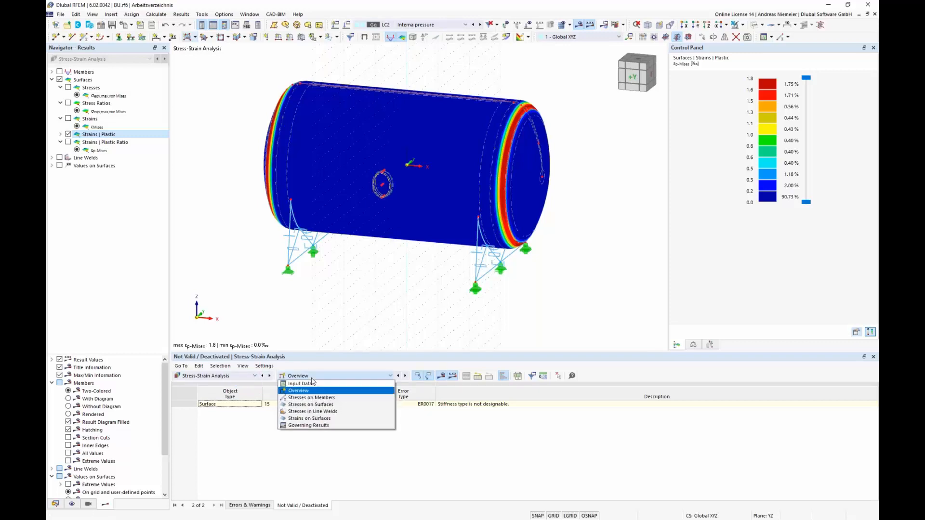
{"action": "left_click", "coordinate": [311, 384]}
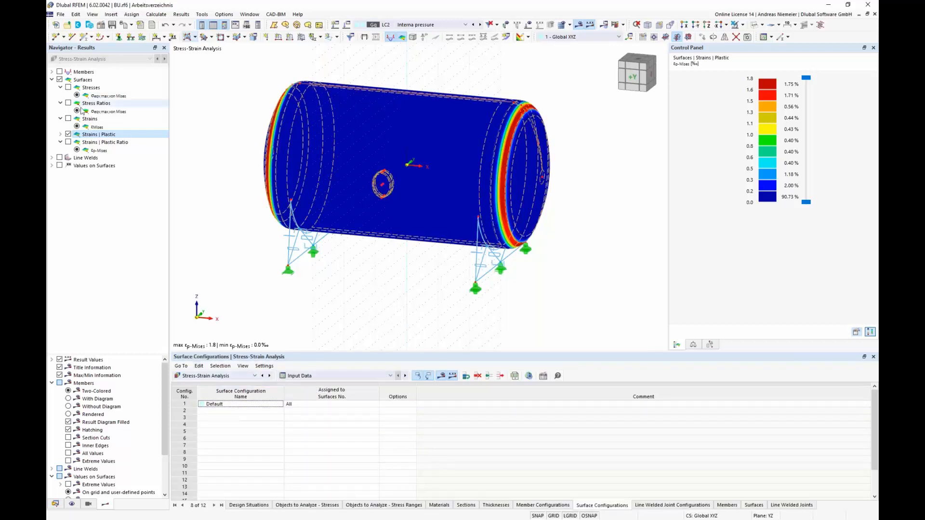
{"action": "left_click", "coordinate": [53, 80]}
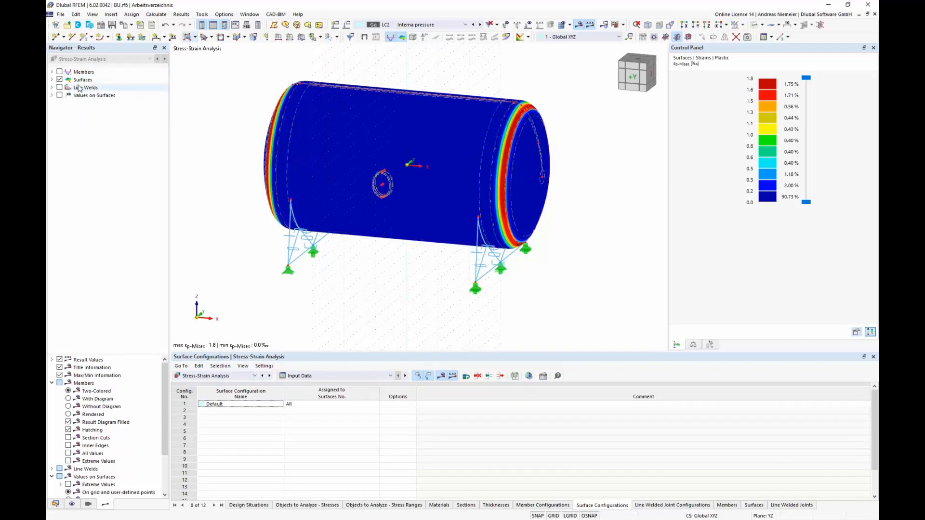
{"action": "left_click", "coordinate": [59, 80]}
{"action": "left_click", "coordinate": [59, 71]}
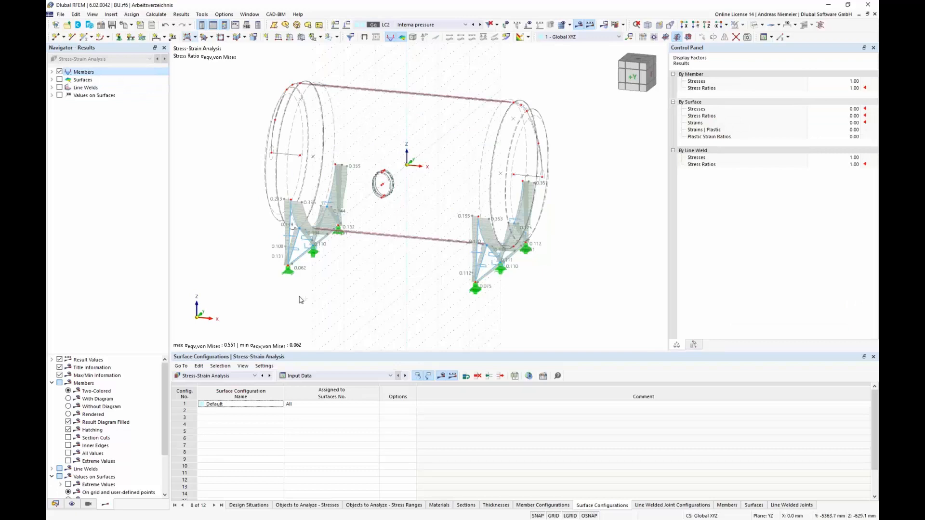
{"action": "scroll", "coordinate": [328, 299], "scroll_direction": "up", "scroll_amount": 2}
{"action": "middle_click_drag", "start_coordinate": [328, 299], "coordinate": [308, 284], "text": "ctrl"}
{"action": "scroll", "coordinate": [308, 285], "scroll_direction": "down", "scroll_amount": 1}
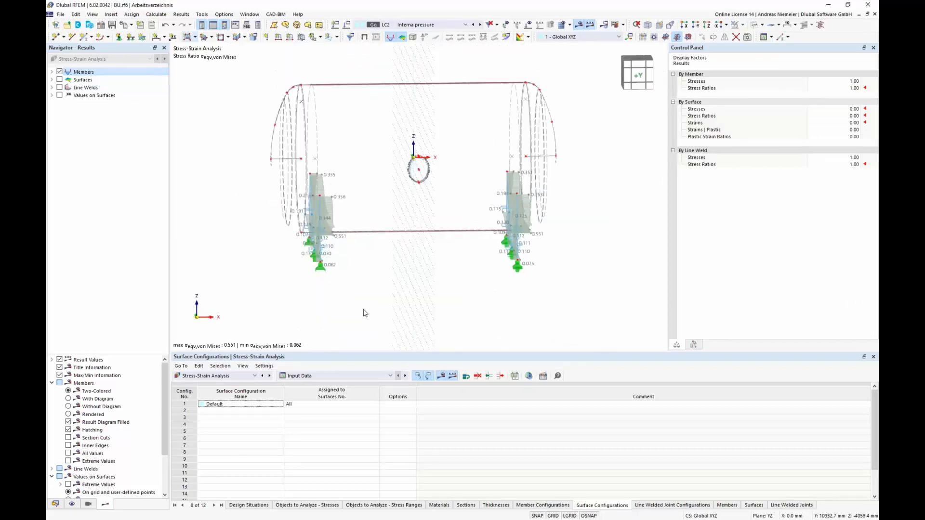
{"action": "mouse_move", "coordinate": [364, 311]}
{"action": "middle_mouse_down"}
{"action": "mouse_move", "coordinate": [456, 313]}
{"action": "mouse_move", "coordinate": [363, 311]}
{"action": "middle_mouse_up"}
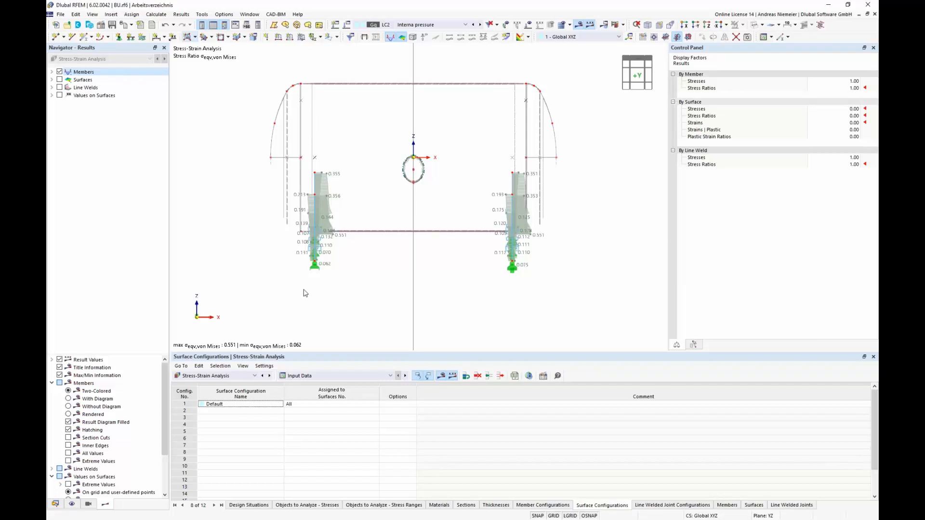
{"action": "middle_click_drag", "start_coordinate": [236, 277], "coordinate": [406, 307], "text": "ctrl"}
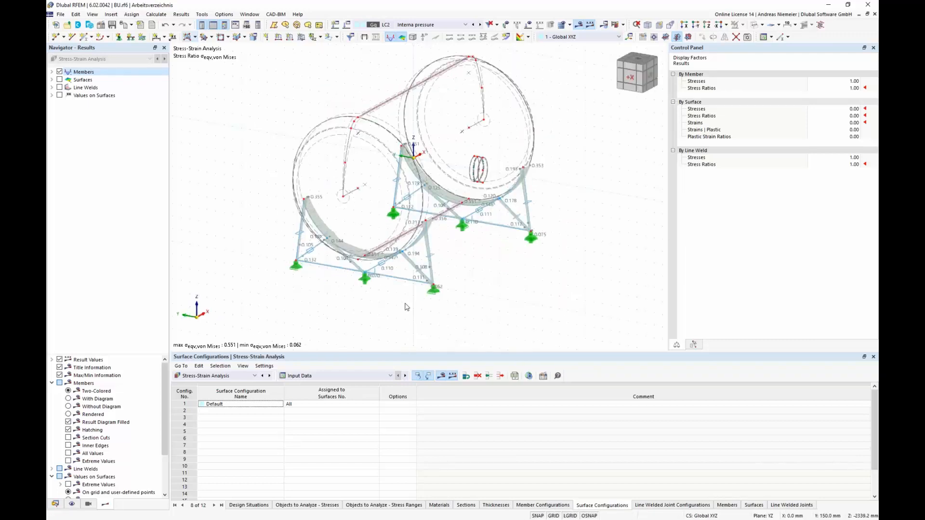
Step: Isolate the two straight base beams between the supports so only their stress ratios are displayed
{"action": "left_click", "coordinate": [399, 281]}
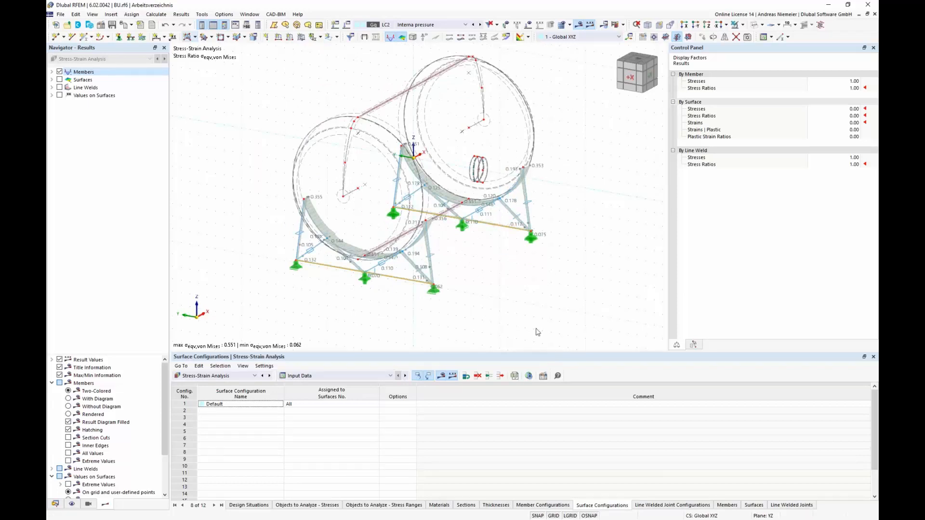
{"action": "left_click", "coordinate": [743, 26]}
{"action": "left_click", "coordinate": [737, 70]}
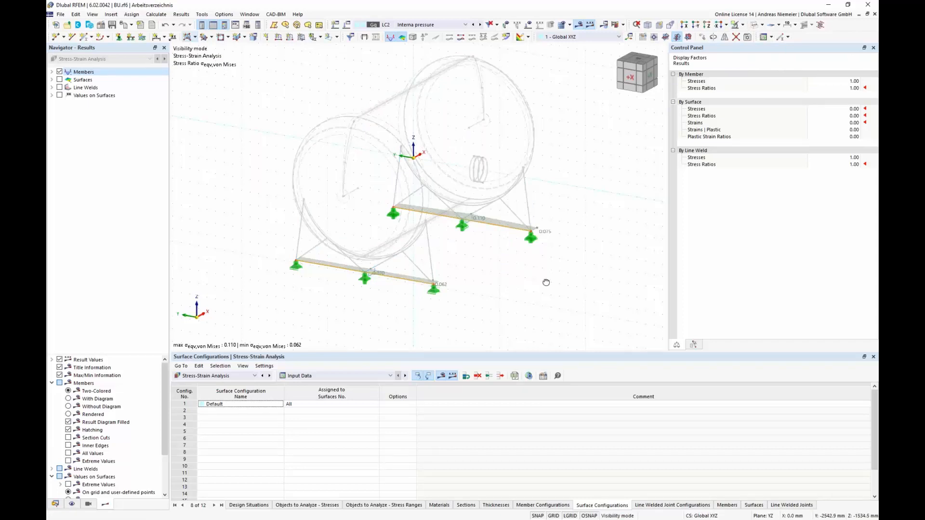
{"action": "middle_click_drag", "start_coordinate": [546, 282], "coordinate": [446, 289], "text": "ctrl"}
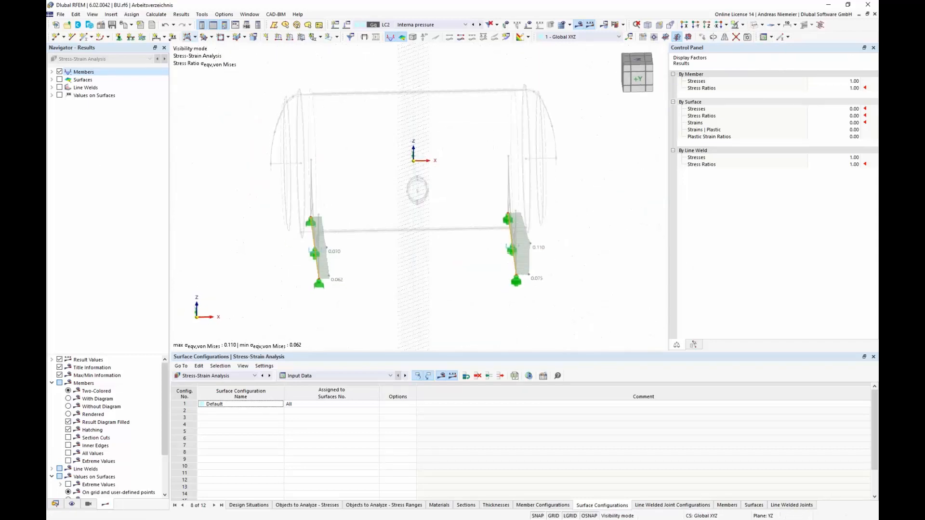
Step: List the stresses on members for the isolated base beams, sorted by member
{"action": "left_click", "coordinate": [52, 71]}
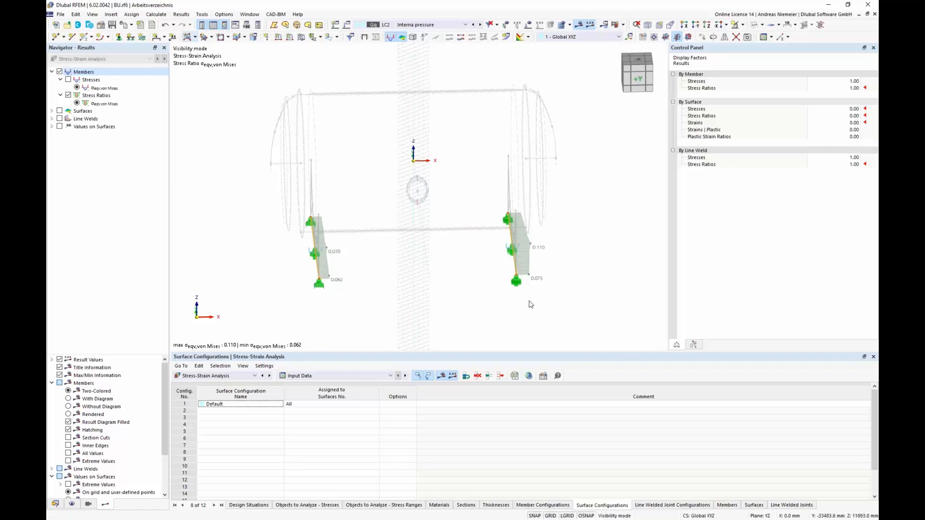
{"action": "left_click", "coordinate": [355, 376]}
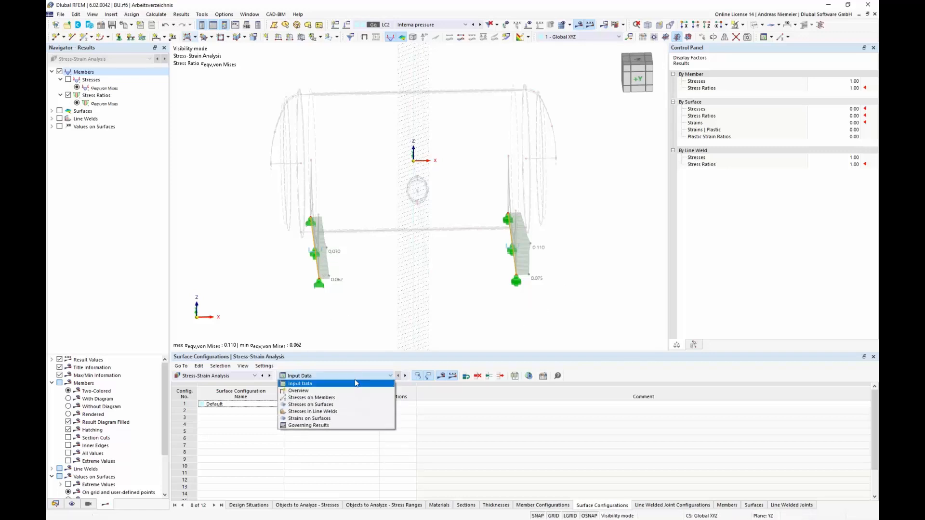
{"action": "left_click", "coordinate": [309, 398]}
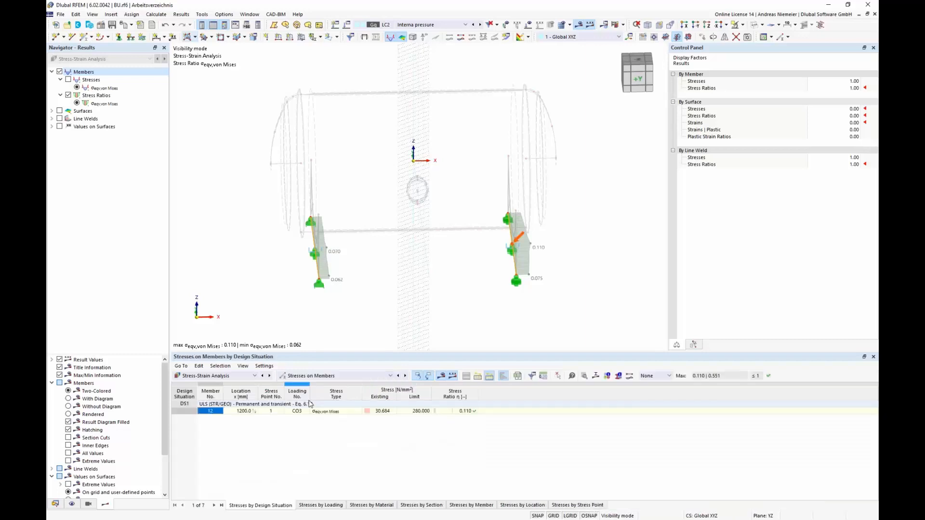
{"action": "left_click", "coordinate": [471, 505]}
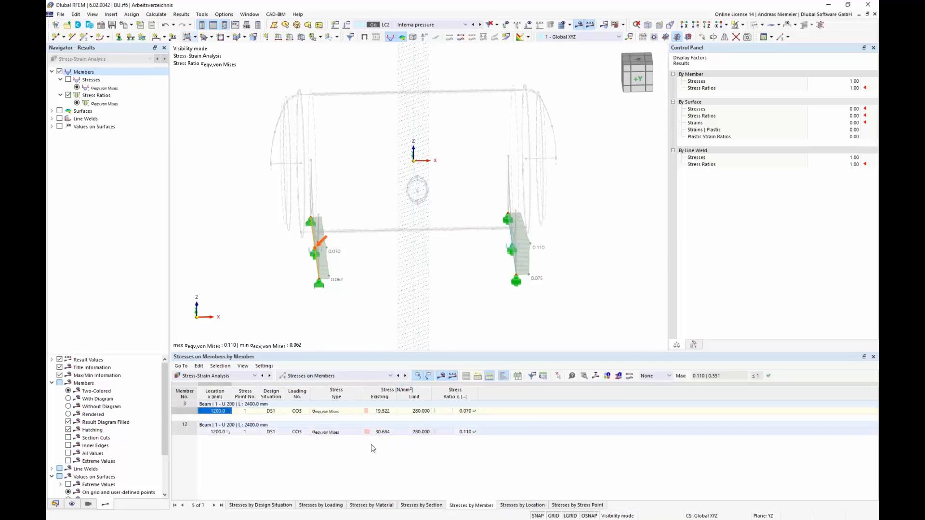
Step: Show all objects again and review the stresses by member for the whole model
{"action": "left_click", "coordinate": [743, 25]}
{"action": "left_click", "coordinate": [769, 81]}
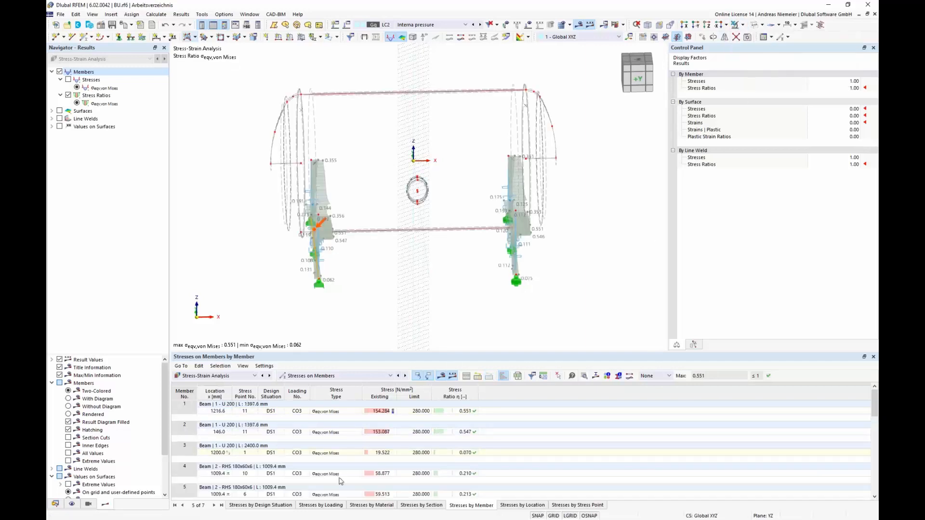
{"action": "scroll", "coordinate": [355, 447], "scroll_direction": "down", "scroll_amount": 5}
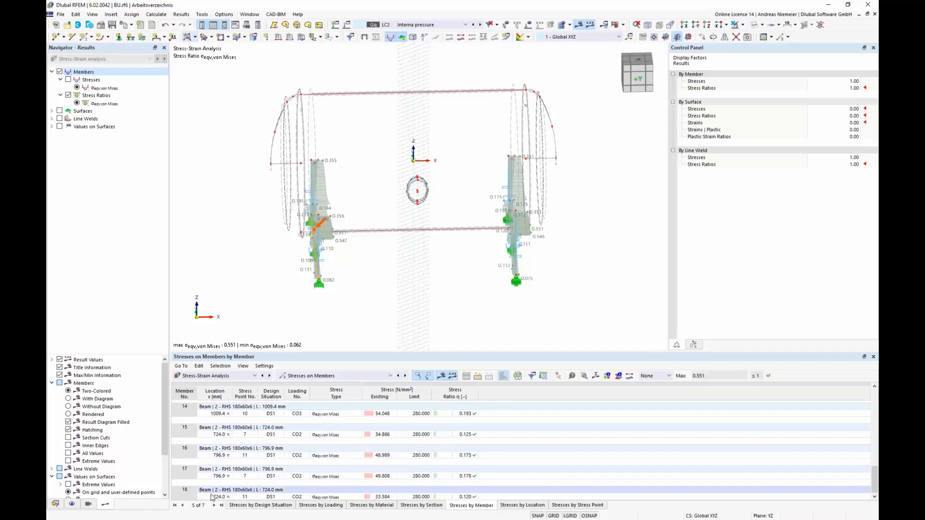
{"action": "left_click", "coordinate": [192, 498]}
{"action": "scroll", "coordinate": [432, 487], "scroll_direction": "up", "scroll_amount": 5}
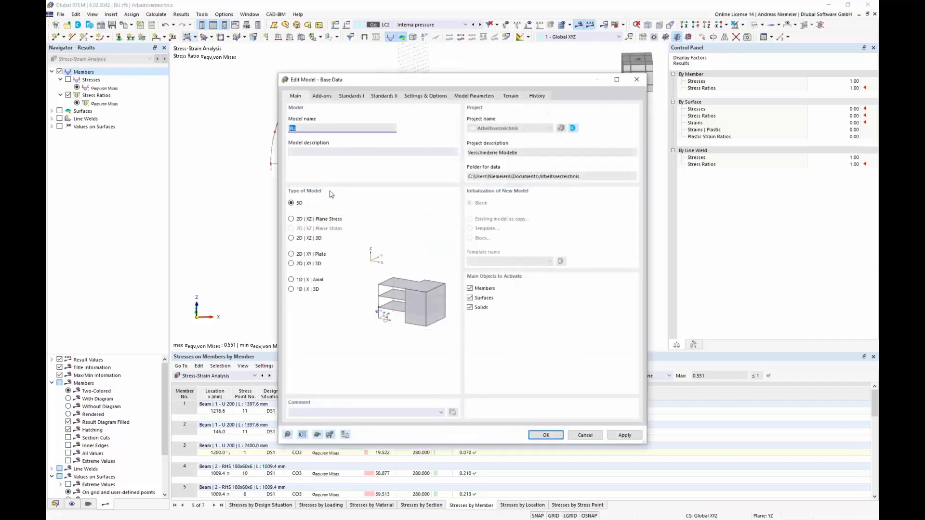
Step: Activate Member Representatives in the model's base data and list the representatives among the basic objects
{"action": "left_click", "coordinate": [412, 96]}
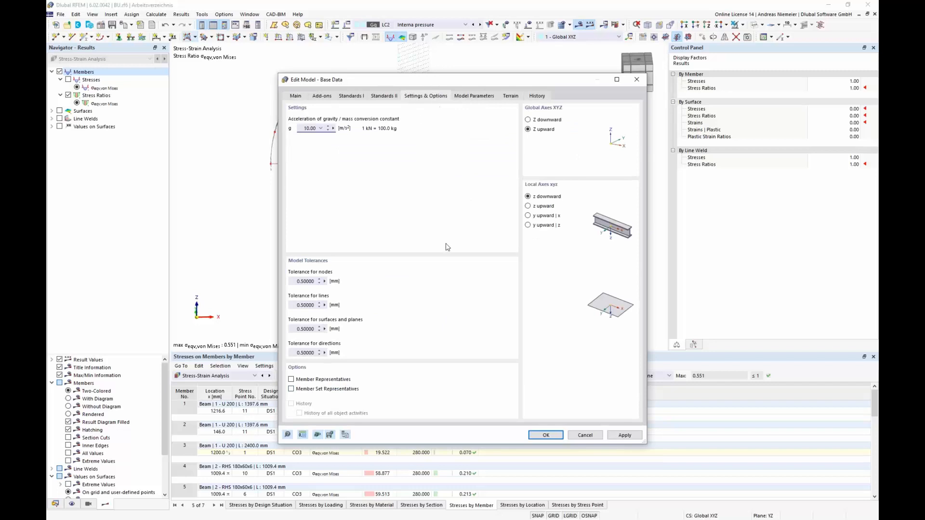
{"action": "left_click", "coordinate": [291, 380]}
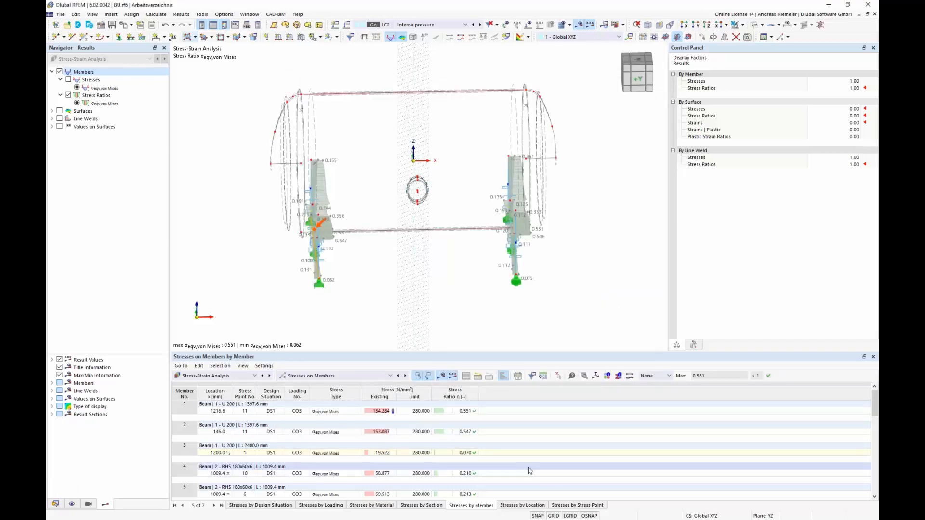
{"action": "left_click", "coordinate": [55, 504]}
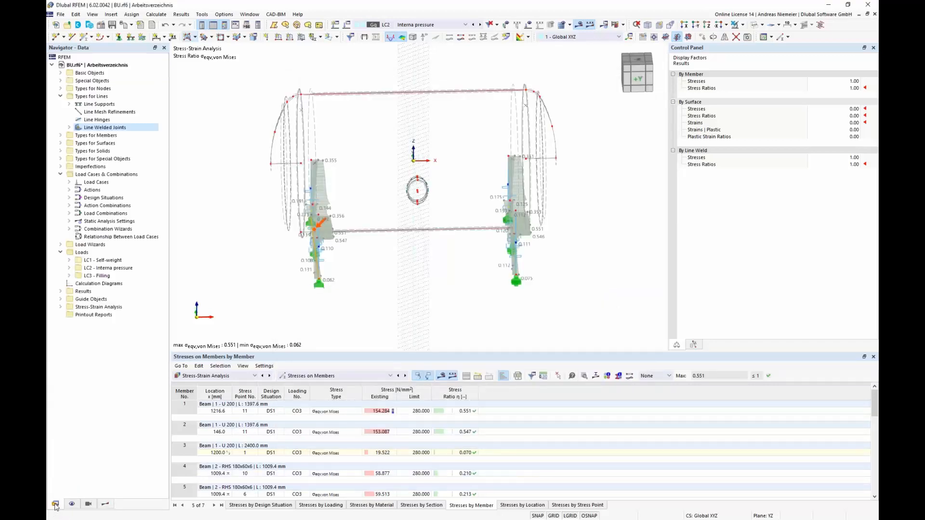
{"action": "left_click", "coordinate": [61, 97]}
{"action": "left_click", "coordinate": [60, 73]}
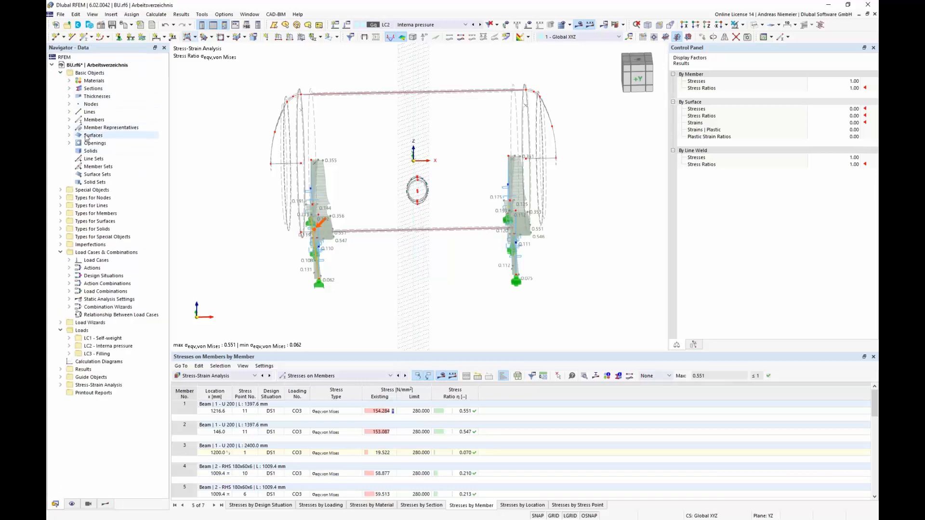
{"action": "left_click", "coordinate": [69, 128]}
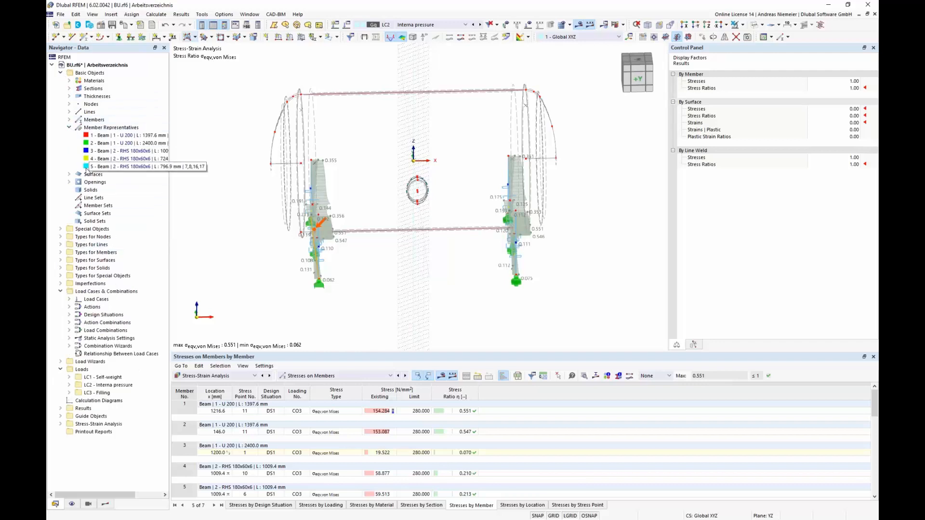
Step: Hide the results and highlight the members belonging to each of the five member representatives in turn
{"action": "left_click", "coordinate": [579, 25]}
{"action": "middle_click_drag", "start_coordinate": [316, 228], "coordinate": [413, 302], "text": "ctrl"}
{"action": "scroll", "coordinate": [413, 302], "scroll_direction": "up", "scroll_amount": 4}
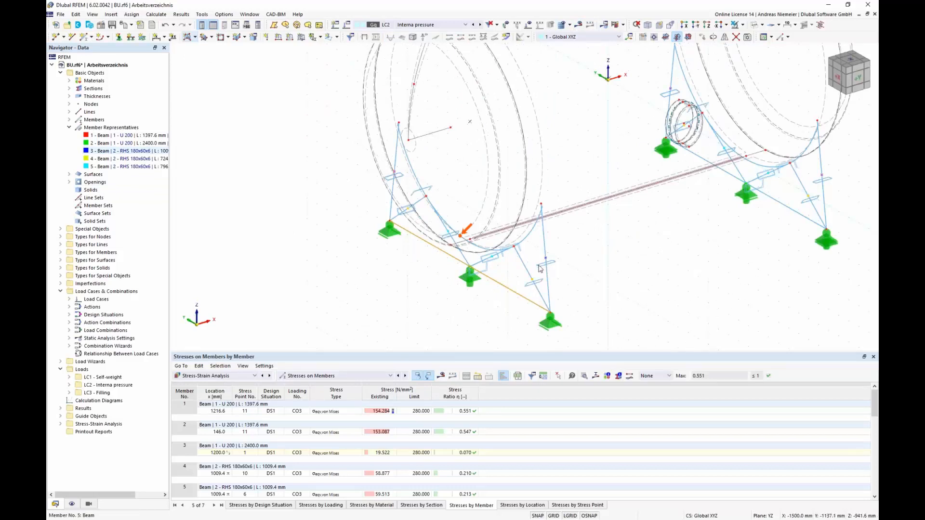
{"action": "left_click", "coordinate": [96, 135]}
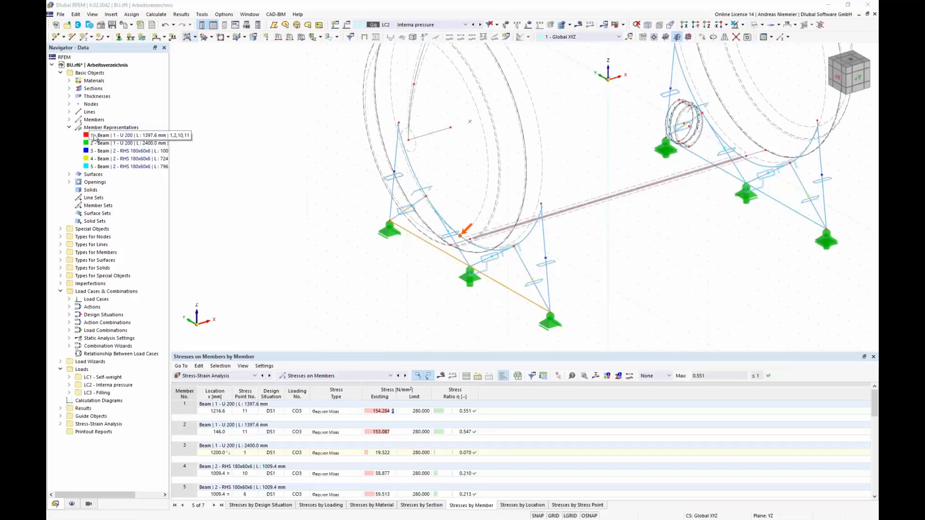
{"action": "scroll", "coordinate": [307, 274], "scroll_direction": "down", "scroll_amount": 1}
{"action": "scroll", "coordinate": [307, 274], "scroll_direction": "down", "scroll_amount": 1}
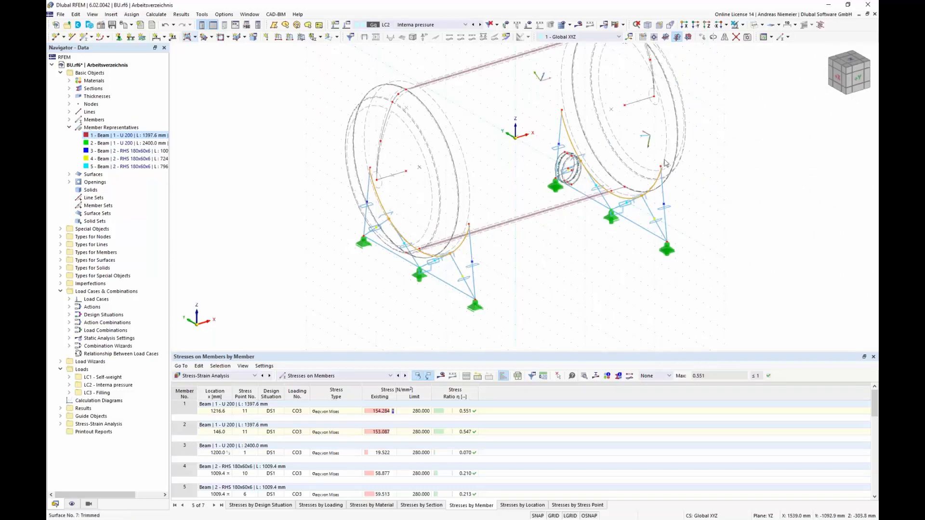
{"action": "left_click", "coordinate": [107, 143]}
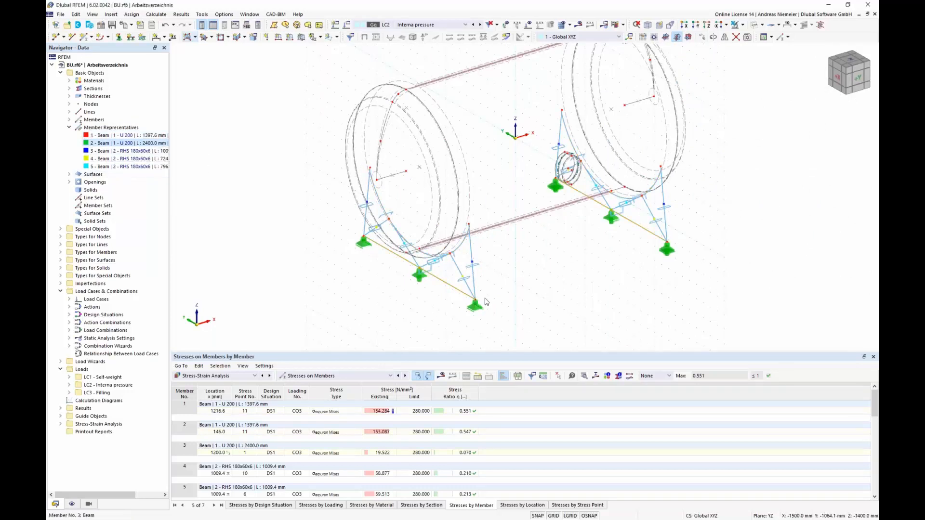
{"action": "left_click", "coordinate": [110, 151]}
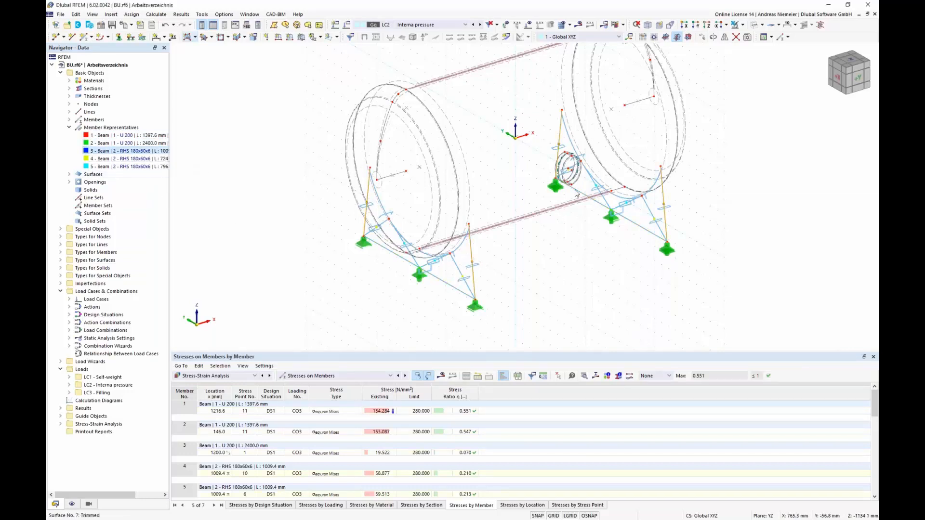
{"action": "left_click", "coordinate": [106, 158]}
{"action": "left_click", "coordinate": [103, 168]}
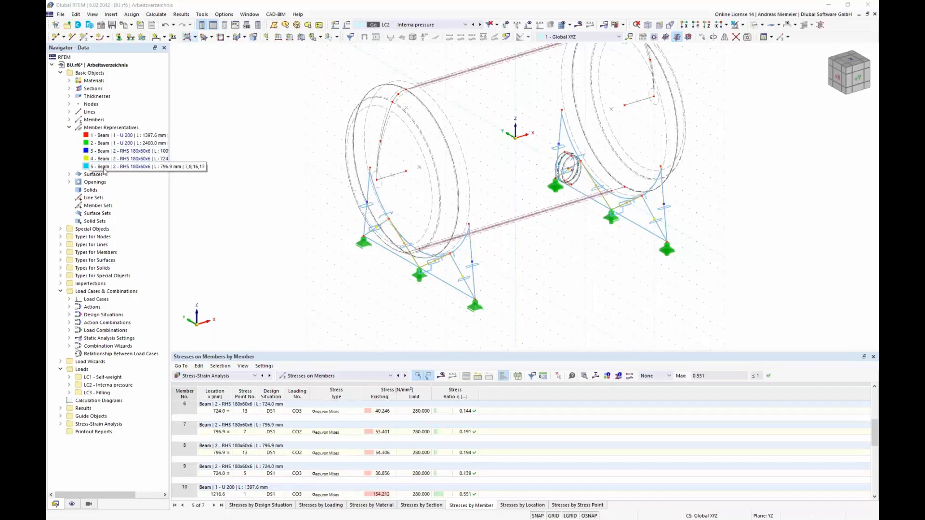
Step: Inspect the properties of the 2400 mm U 200 beam representative and list the individual members beside the representatives
{"action": "left_click", "coordinate": [103, 144]}
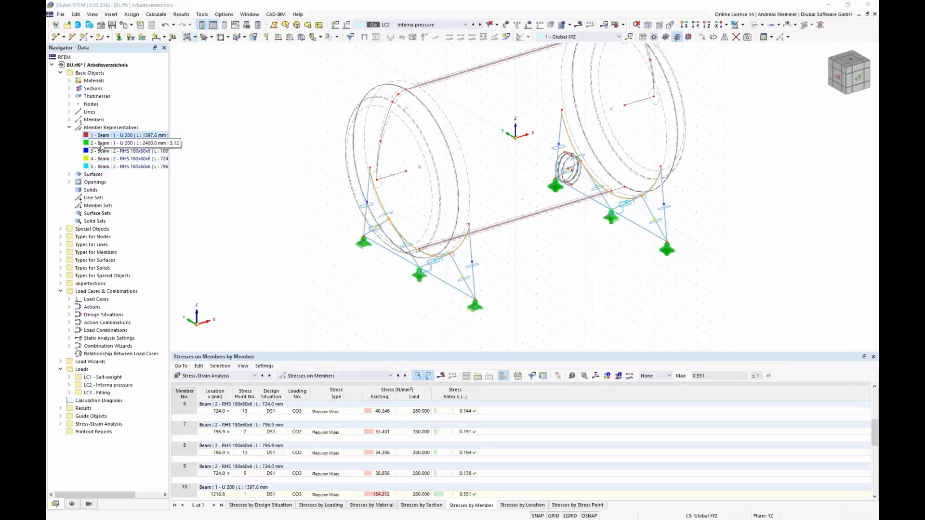
{"action": "double_click", "coordinate": [102, 145]}
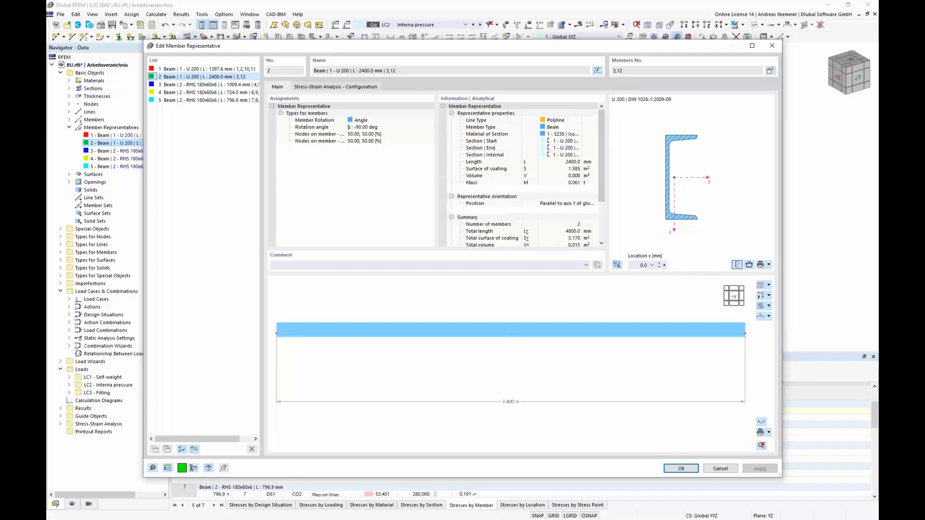
{"action": "left_click", "coordinate": [721, 469]}
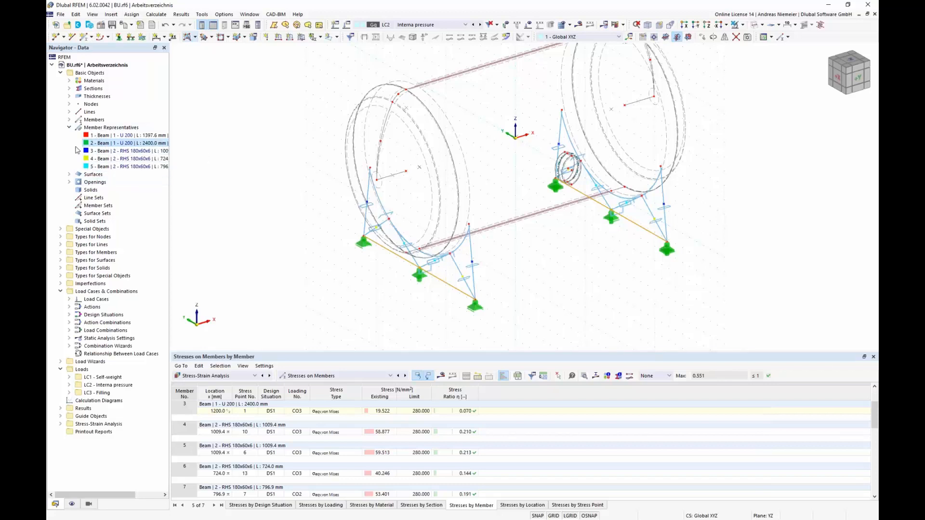
{"action": "left_click", "coordinate": [69, 119]}
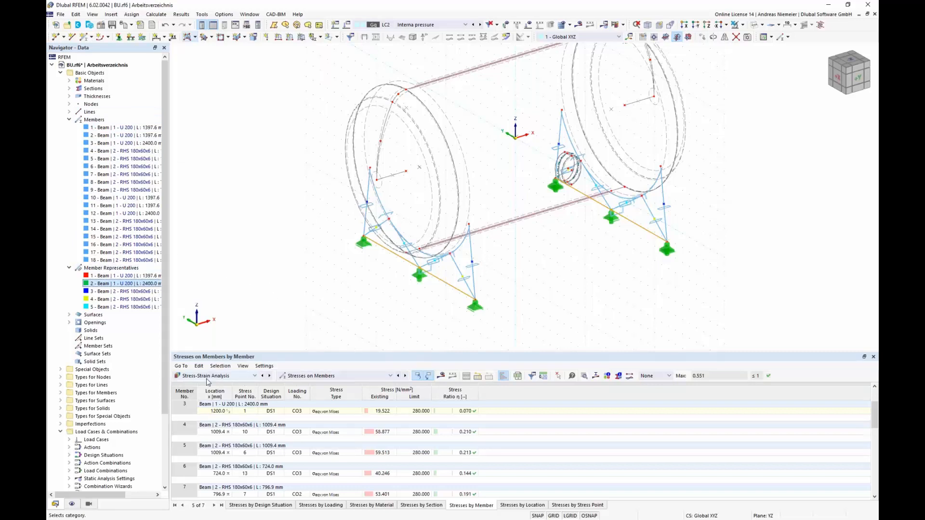
Step: Exclude the member representatives from the stress analysis objects, accepting deletion of the results, and include them again
{"action": "left_click", "coordinate": [309, 380]}
{"action": "left_click", "coordinate": [310, 385]}
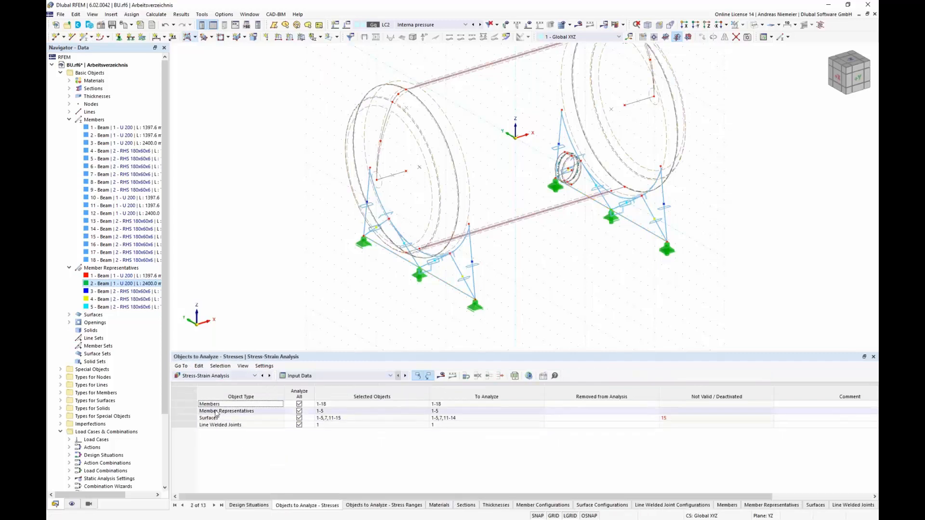
{"action": "left_click", "coordinate": [299, 411]}
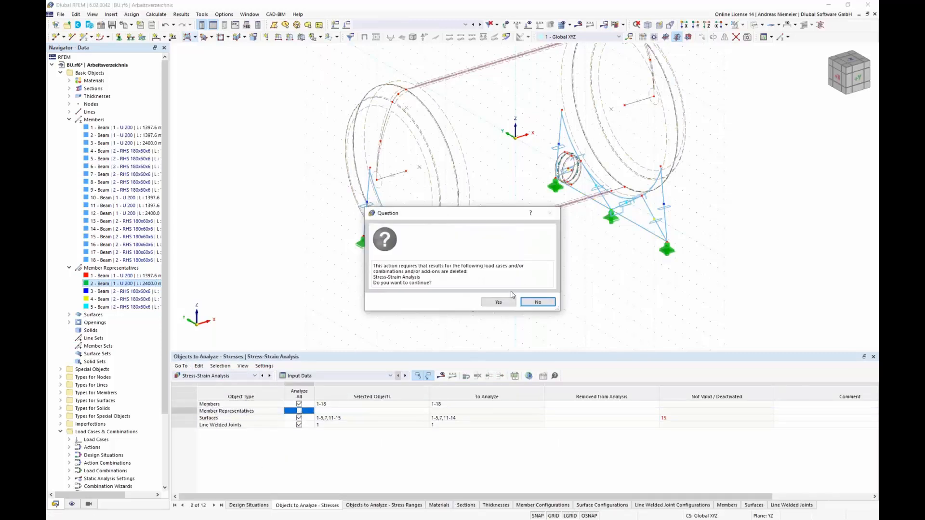
{"action": "left_click", "coordinate": [498, 302]}
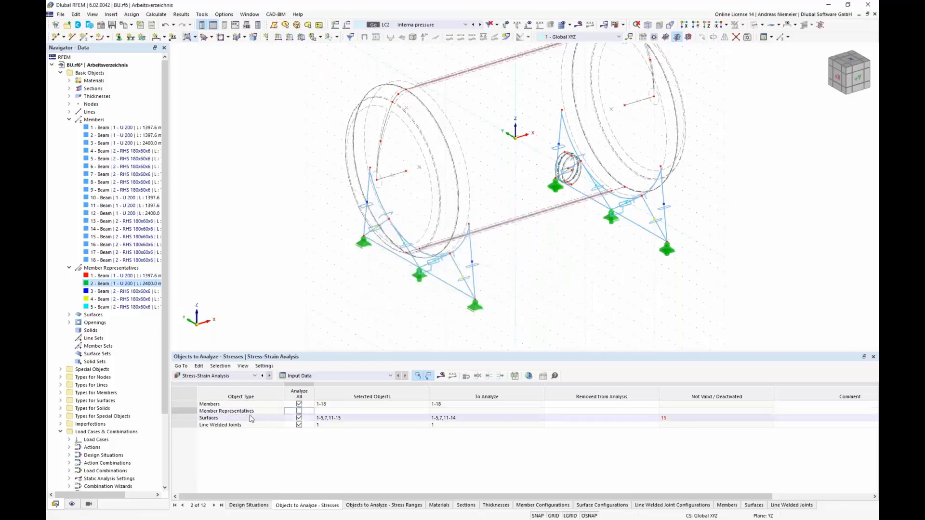
{"action": "left_click", "coordinate": [299, 411]}
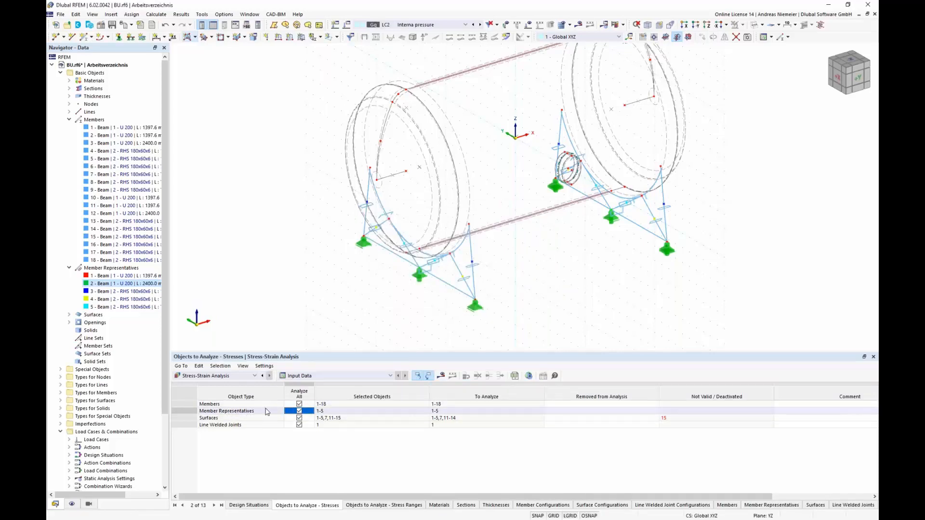
Step: Run the Stress-Strain Analysis and collapse the member result options
{"action": "left_click", "coordinate": [447, 373]}
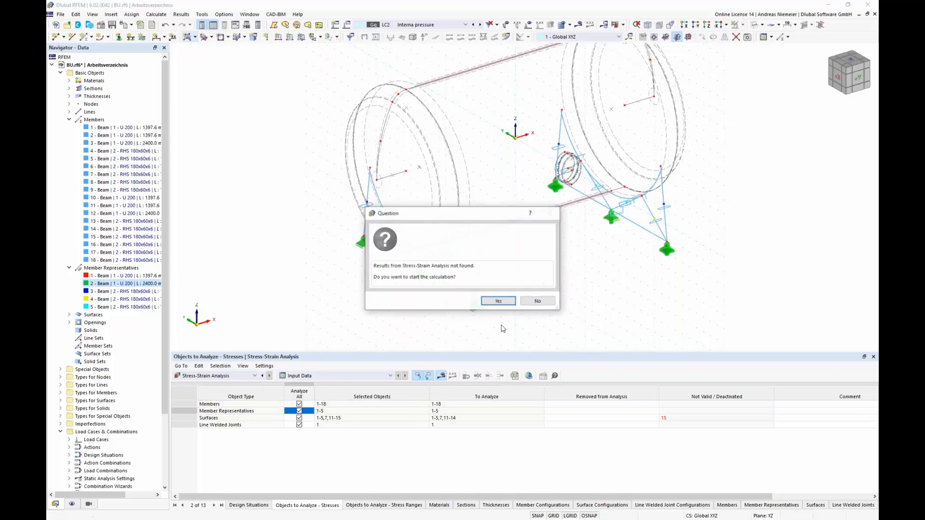
{"action": "left_click", "coordinate": [499, 303]}
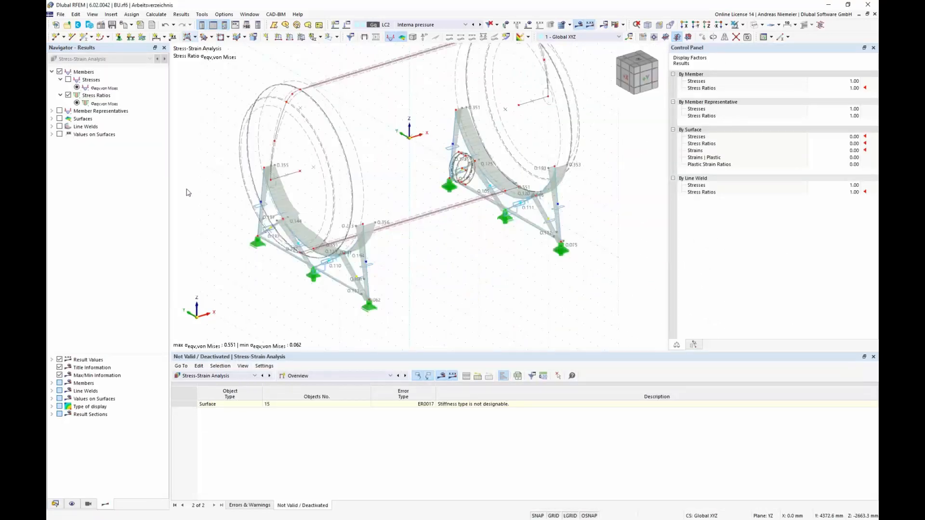
{"action": "left_click", "coordinate": [51, 72]}
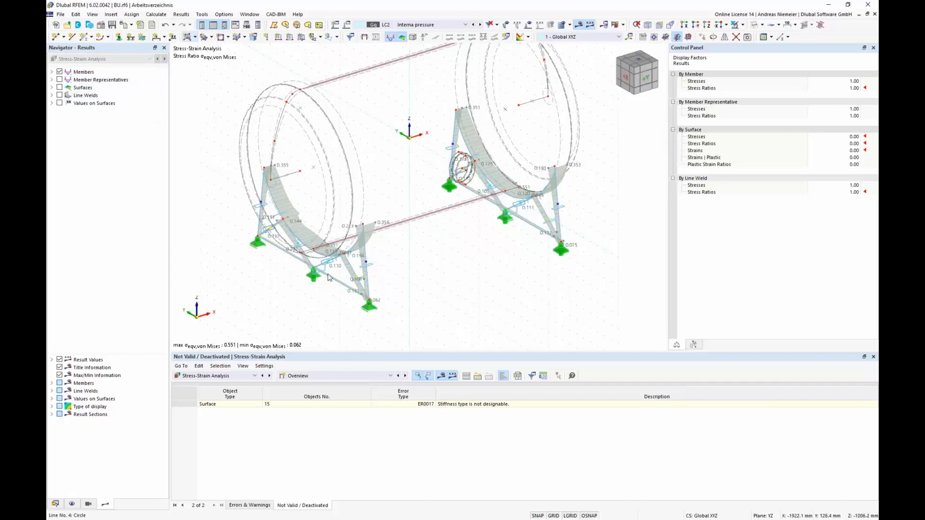
Step: Isolate the two base beams and examine their stress ratios by member
{"action": "middle_click_drag", "start_coordinate": [408, 323], "coordinate": [501, 307], "text": "ctrl"}
{"action": "scroll", "coordinate": [501, 305], "scroll_direction": "down", "scroll_amount": 1}
{"action": "left_click_drag", "start_coordinate": [482, 299], "coordinate": [456, 263]}
{"action": "left_click_drag", "start_coordinate": [574, 221], "coordinate": [564, 200], "text": "ctrl"}
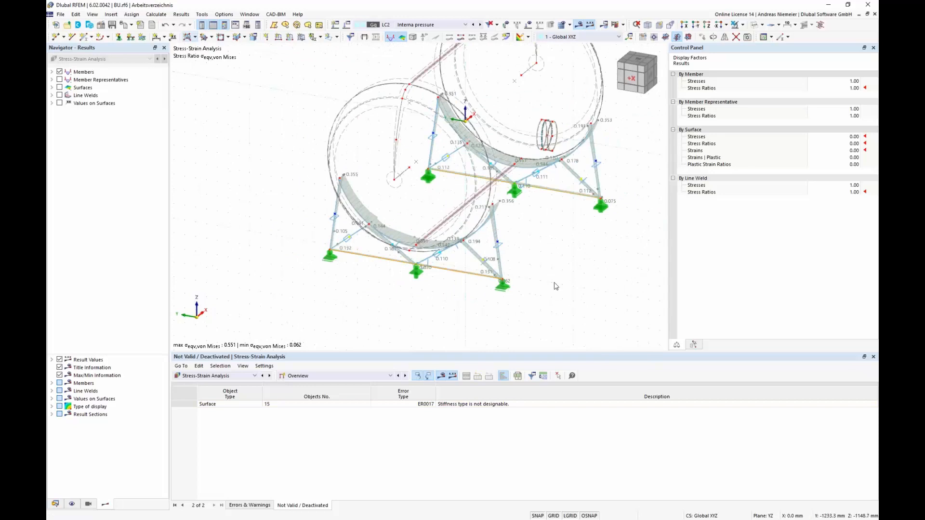
{"action": "left_click", "coordinate": [736, 25]}
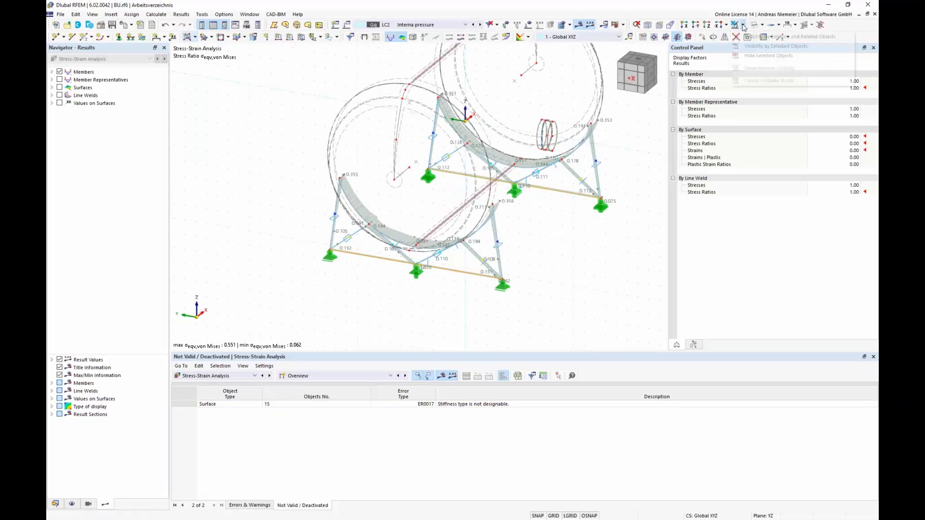
{"action": "middle_click_drag", "start_coordinate": [615, 215], "coordinate": [494, 246], "text": "ctrl"}
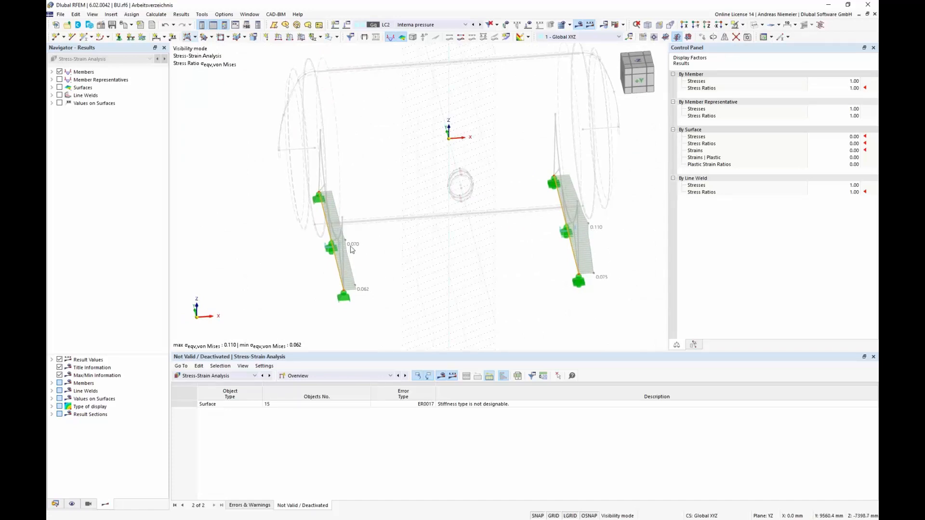
Step: Replace the member results with the von Mises stress ratios of the member representatives on the isolated base beams
{"action": "left_click", "coordinate": [52, 80]}
{"action": "left_click", "coordinate": [59, 79]}
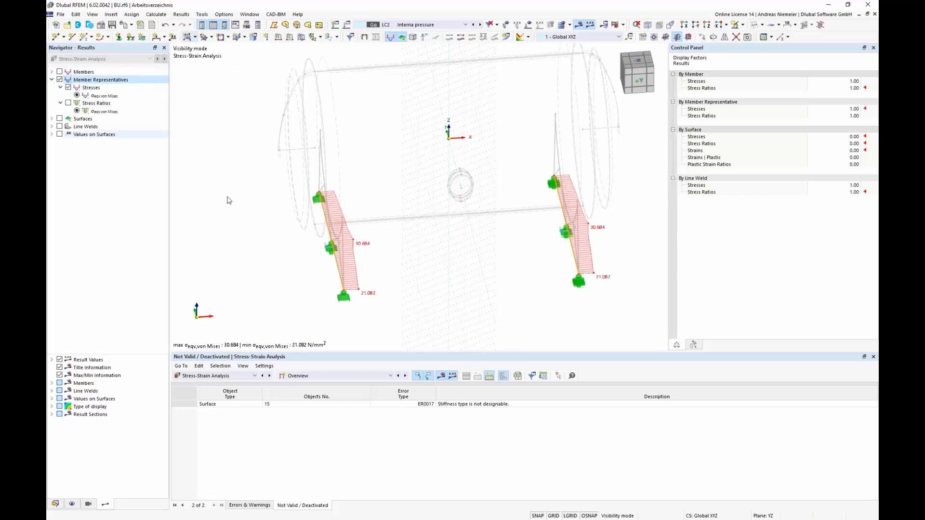
{"action": "left_click", "coordinate": [68, 103]}
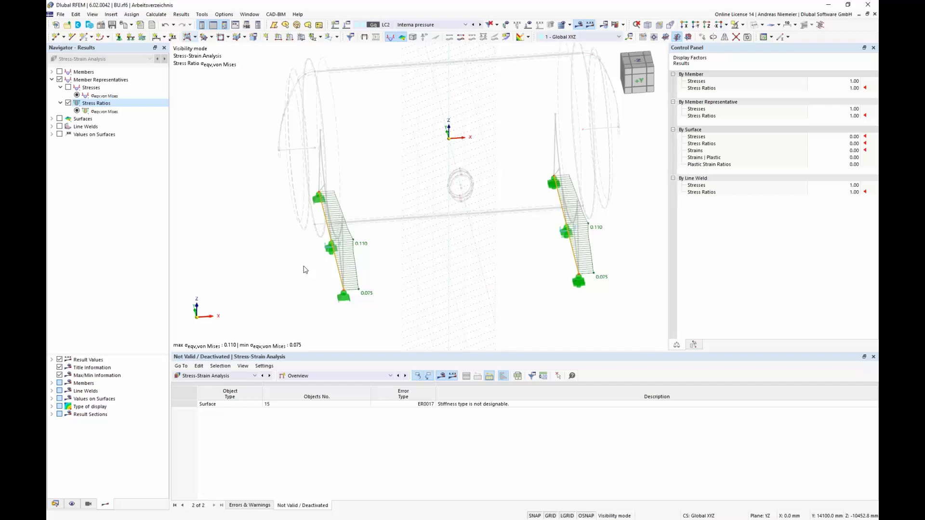
Step: List the stresses on member representatives for the isolated base beams, sorted by member representative
{"action": "left_click", "coordinate": [300, 379]}
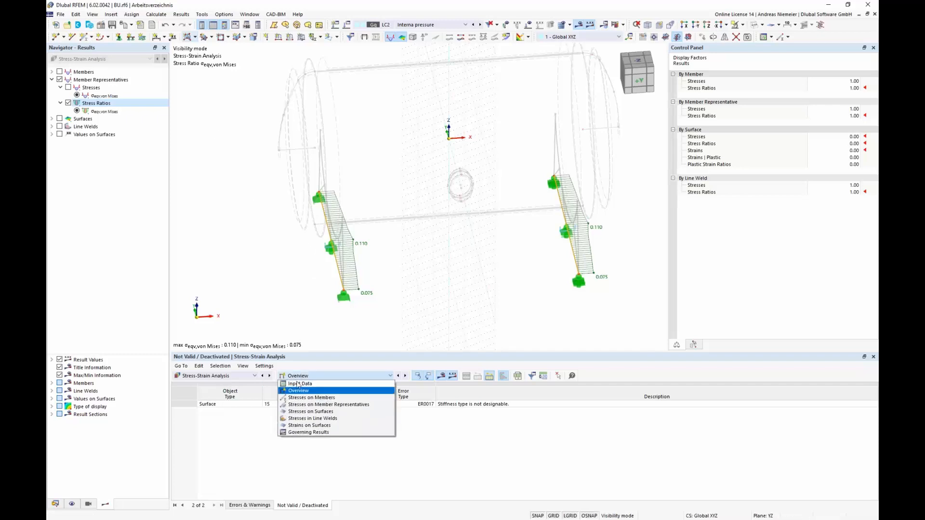
{"action": "left_click", "coordinate": [304, 409]}
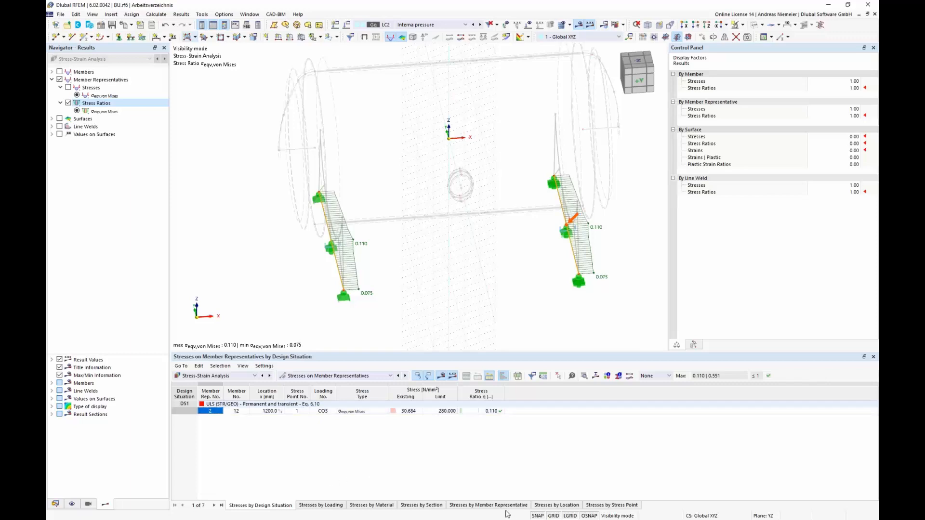
{"action": "left_click", "coordinate": [489, 505]}
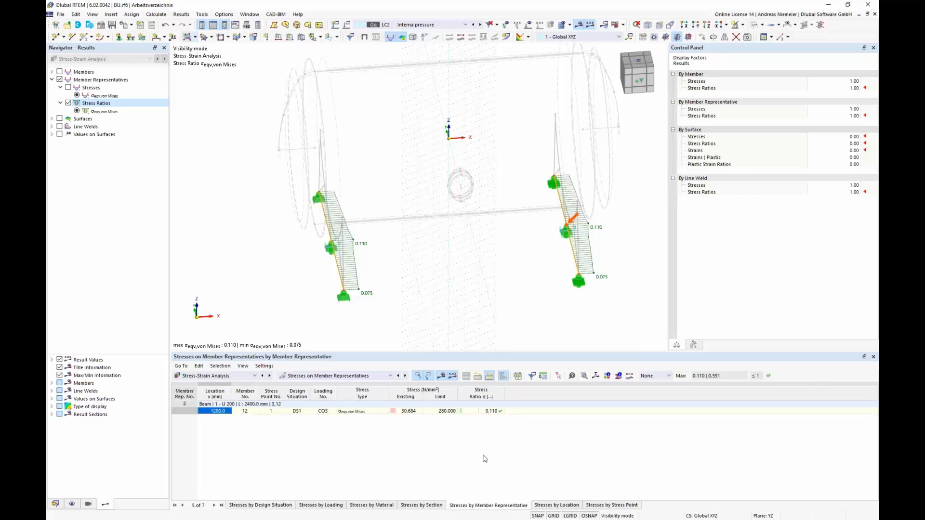
Step: Cancel the visibility mode, enlarge the results table and review the stress ratios of all member representatives
{"action": "left_click", "coordinate": [743, 25]}
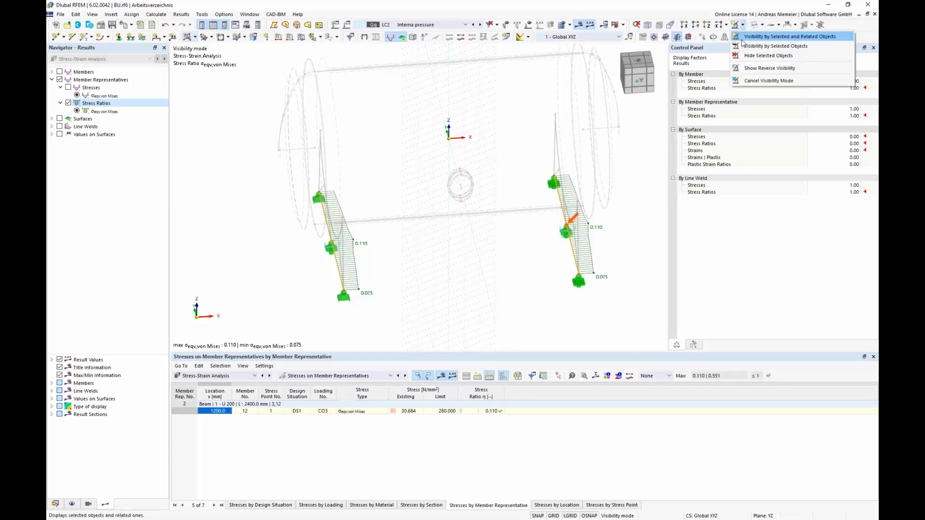
{"action": "left_click", "coordinate": [768, 80]}
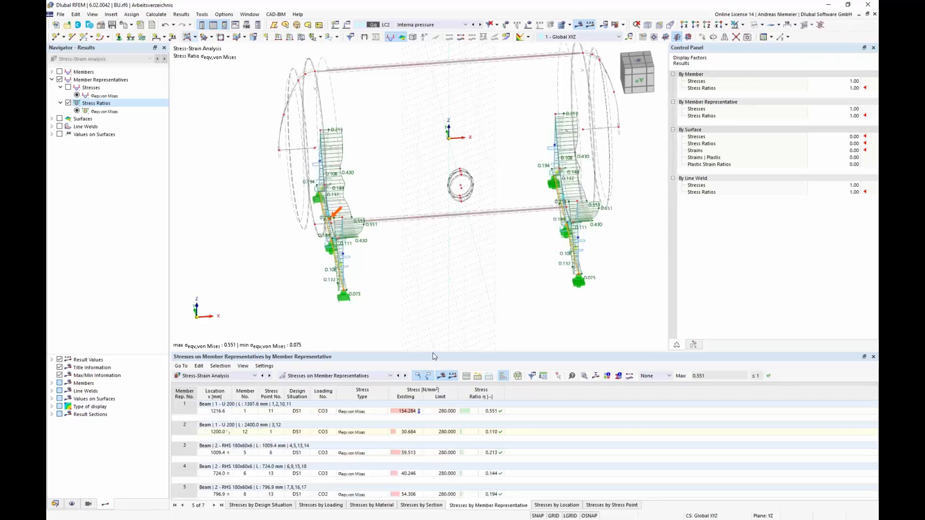
{"action": "left_click_drag", "start_coordinate": [435, 354], "coordinate": [435, 302]}
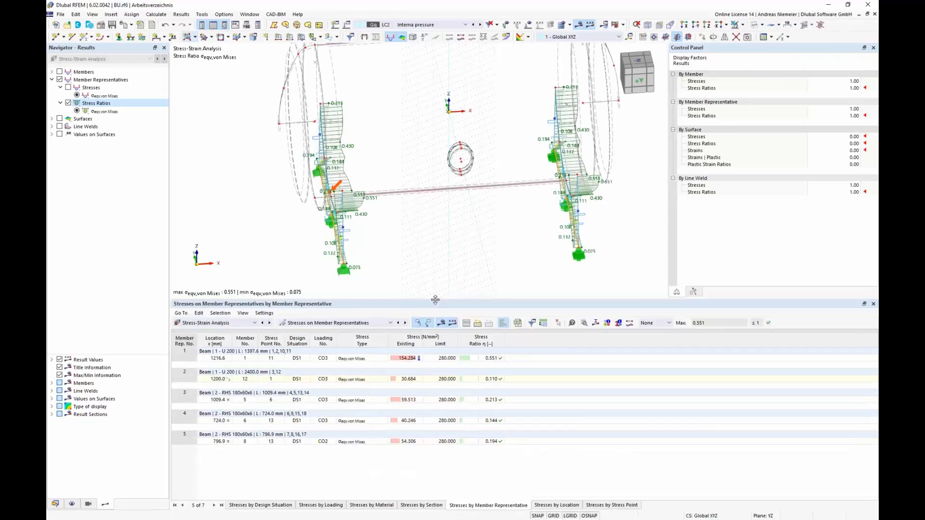
{"action": "left_click_drag", "start_coordinate": [484, 444], "coordinate": [485, 359]}
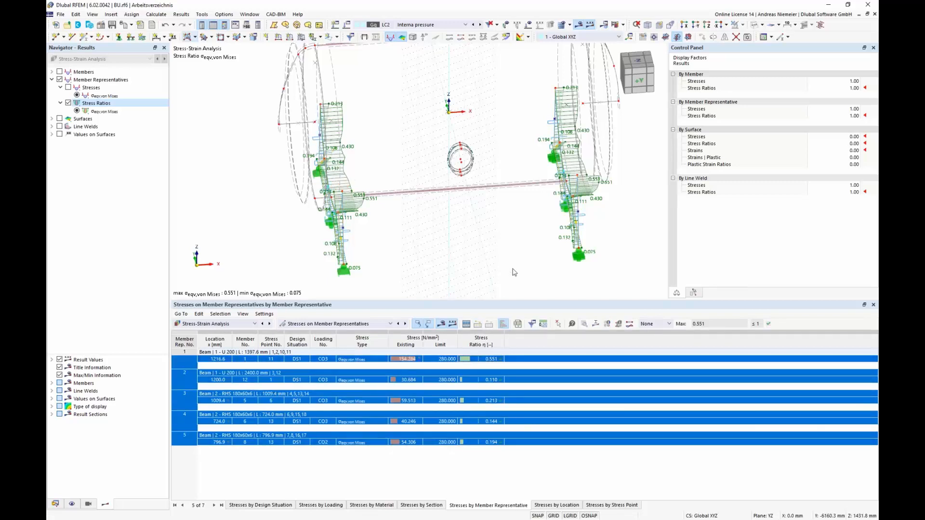
{"action": "left_click", "coordinate": [487, 403]}
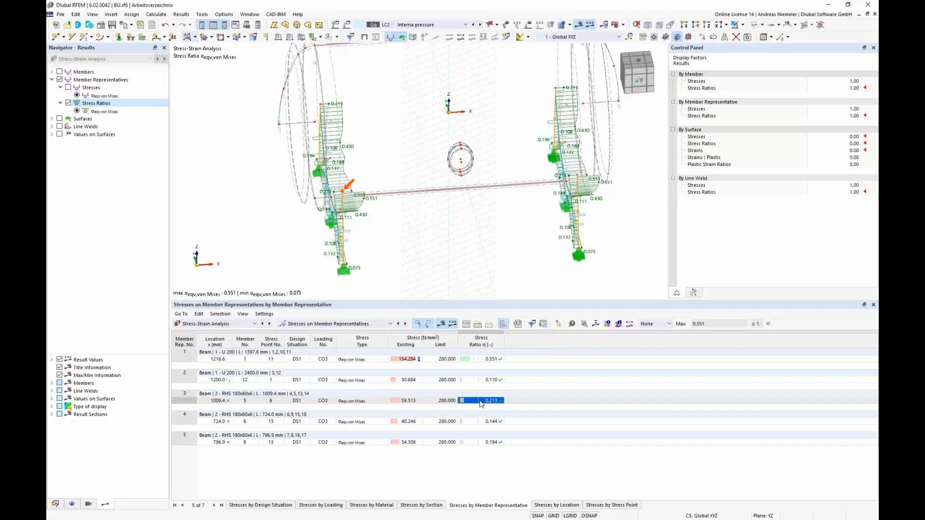
Step: Collapse the model's data tree and create a new printout report
{"action": "left_click", "coordinate": [56, 504]}
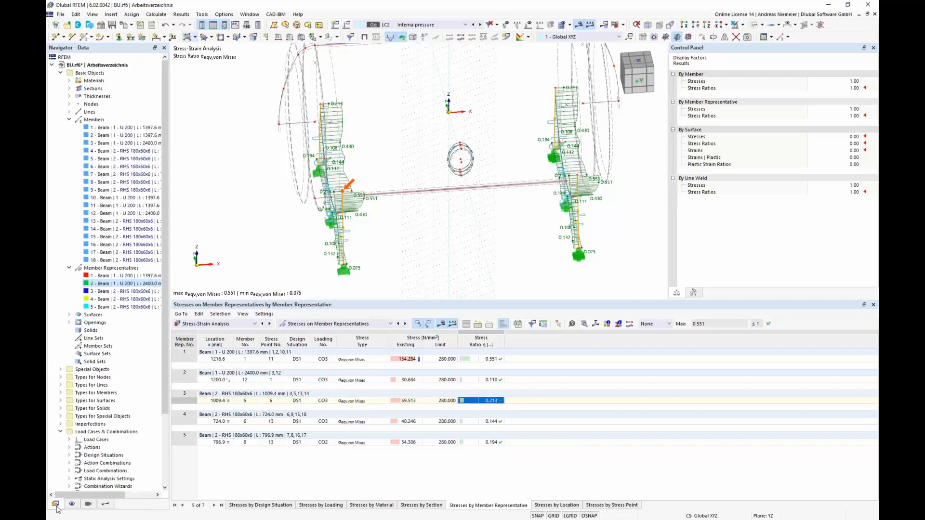
{"action": "right_click", "coordinate": [122, 82]}
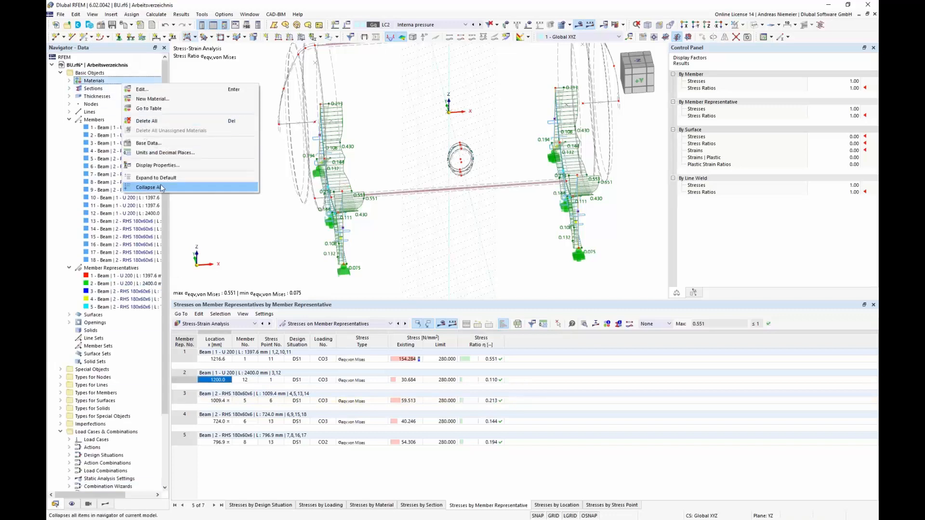
{"action": "left_click", "coordinate": [161, 188]}
{"action": "left_click", "coordinate": [97, 198]}
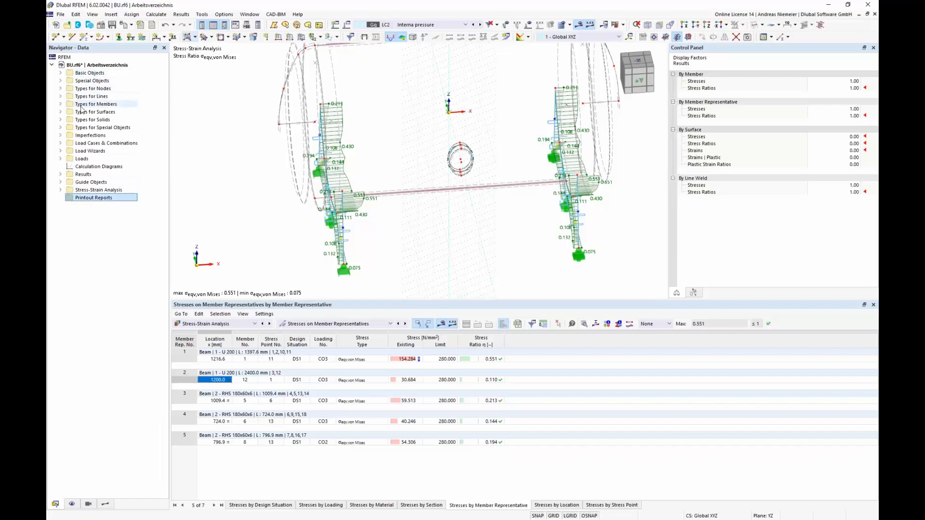
{"action": "right_click", "coordinate": [106, 203]}
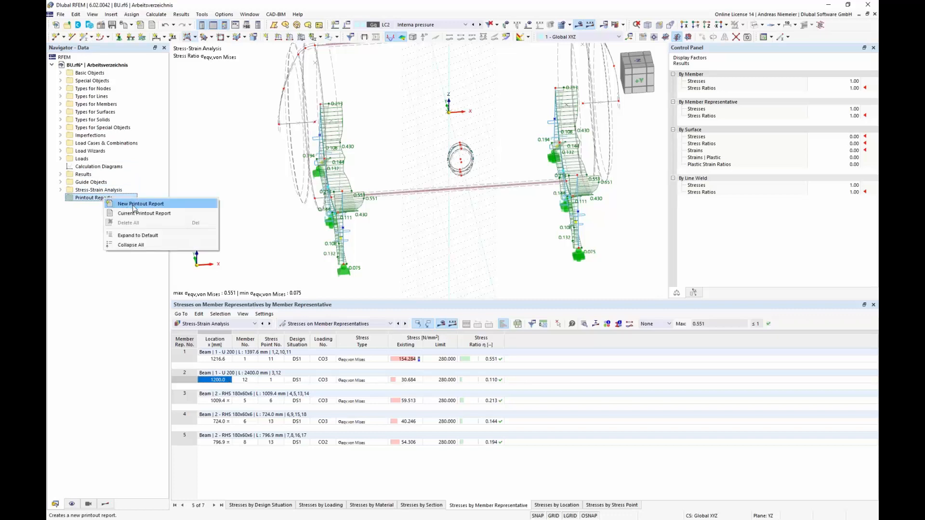
{"action": "left_click", "coordinate": [134, 207]}
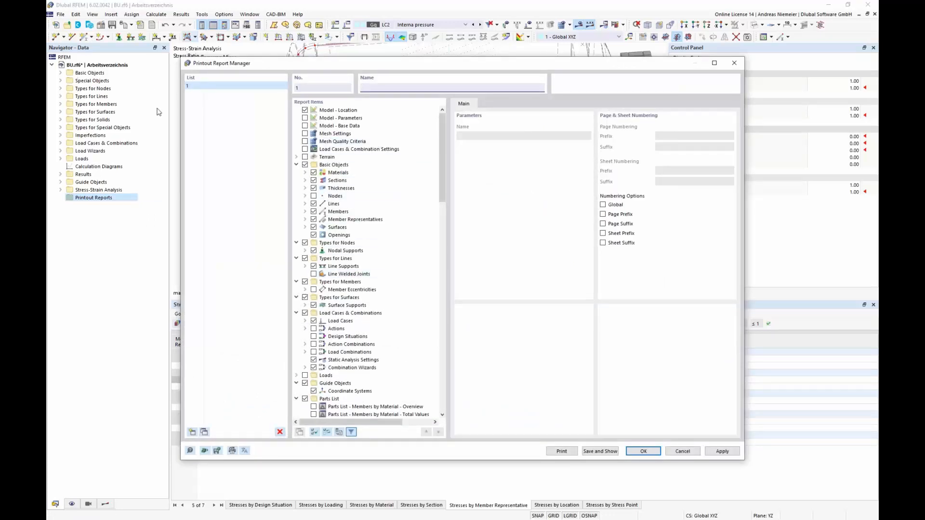
Step: Collapse all report items and exclude the Parts List from the printout report
{"action": "right_click", "coordinate": [413, 155]}
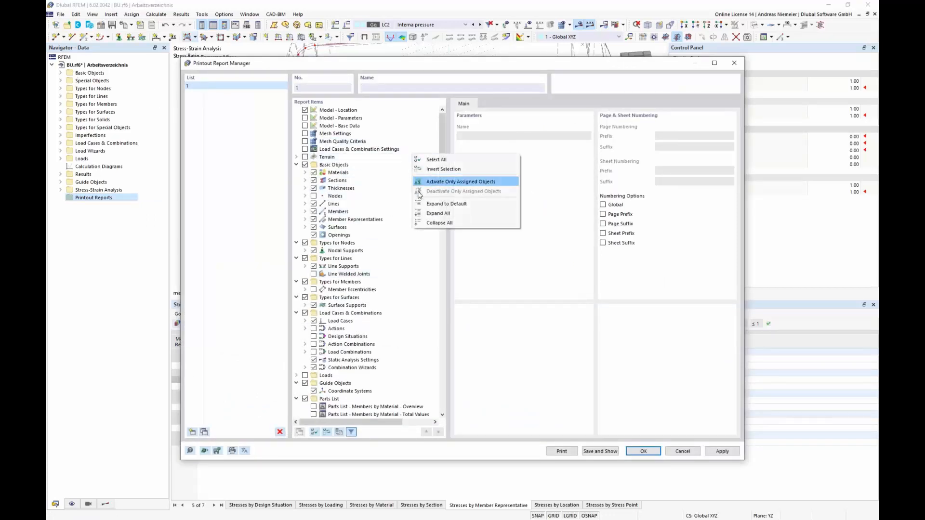
{"action": "left_click", "coordinate": [436, 223]}
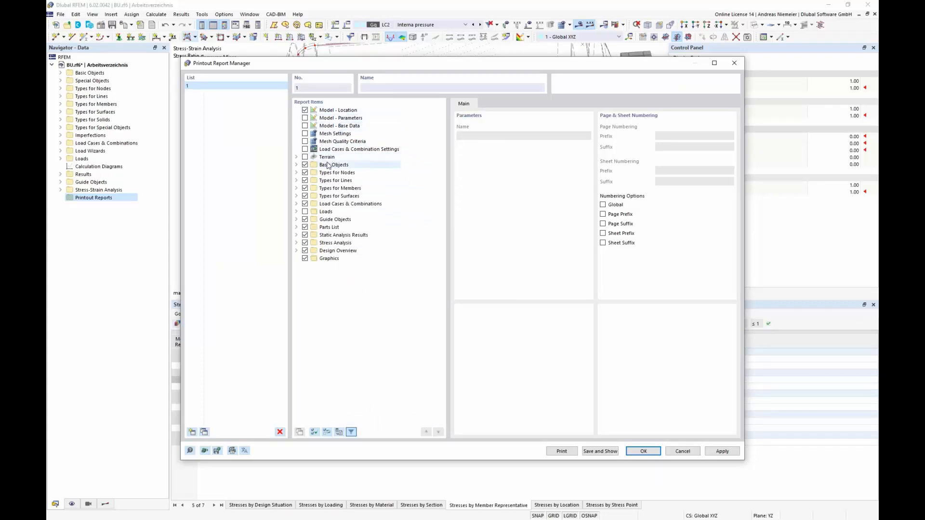
{"action": "left_click", "coordinate": [296, 164]}
{"action": "left_click", "coordinate": [296, 165]}
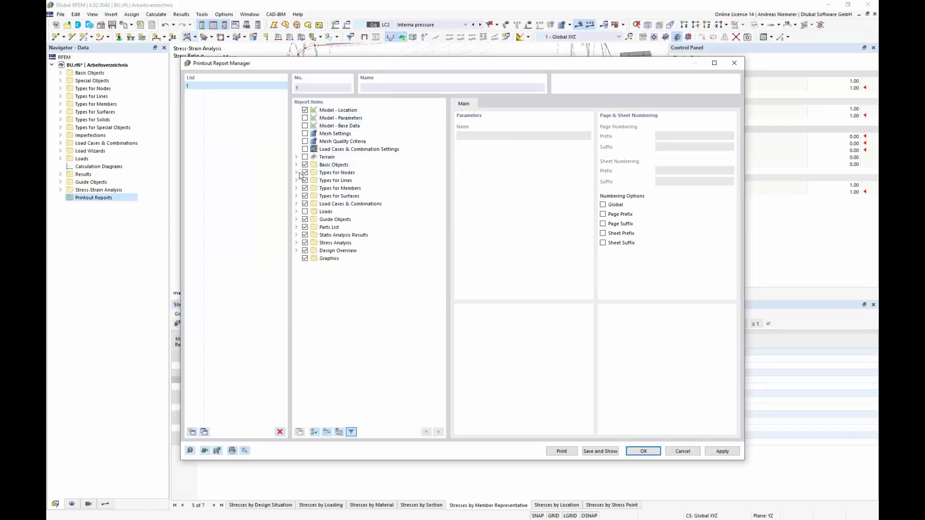
{"action": "left_click", "coordinate": [297, 227]}
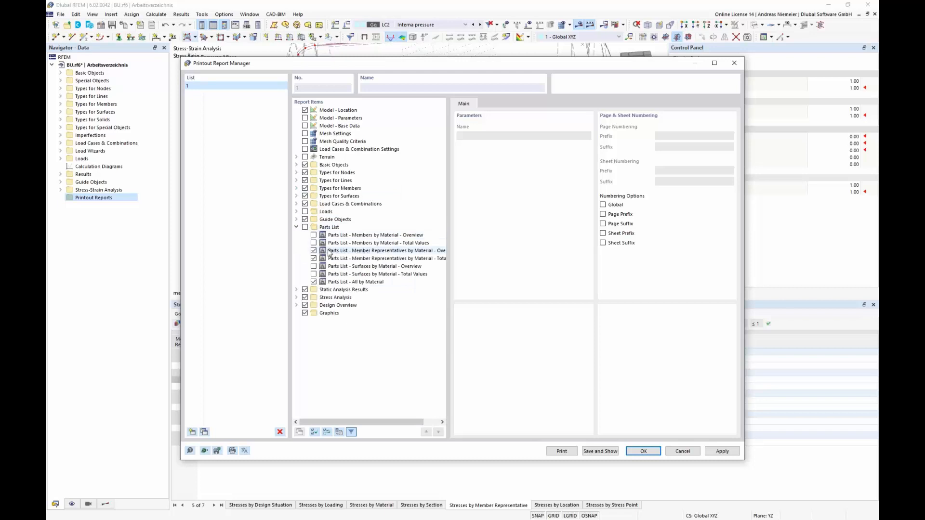
{"action": "left_click", "coordinate": [296, 227]}
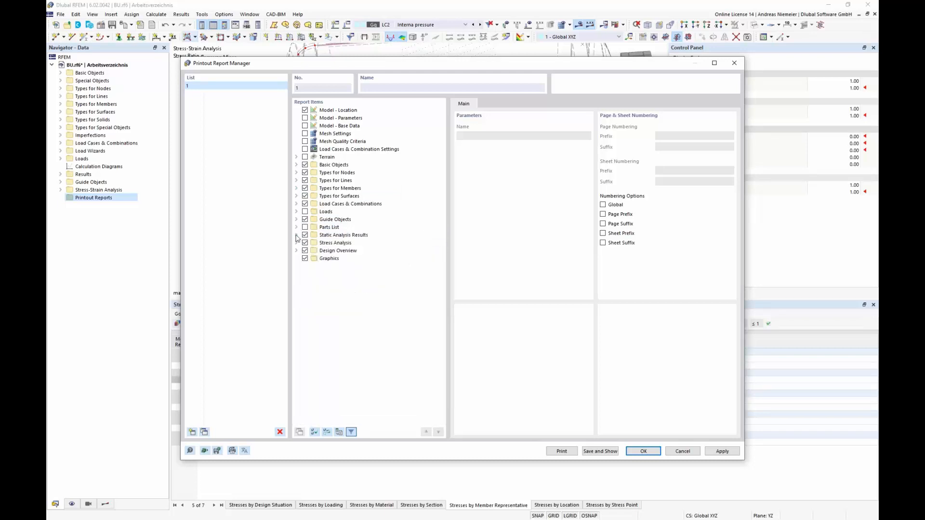
Step: In the static analysis results, exclude Members - Internal Forces by Section and keep Nodes - Support Forces selected for configuration
{"action": "left_click", "coordinate": [296, 235]}
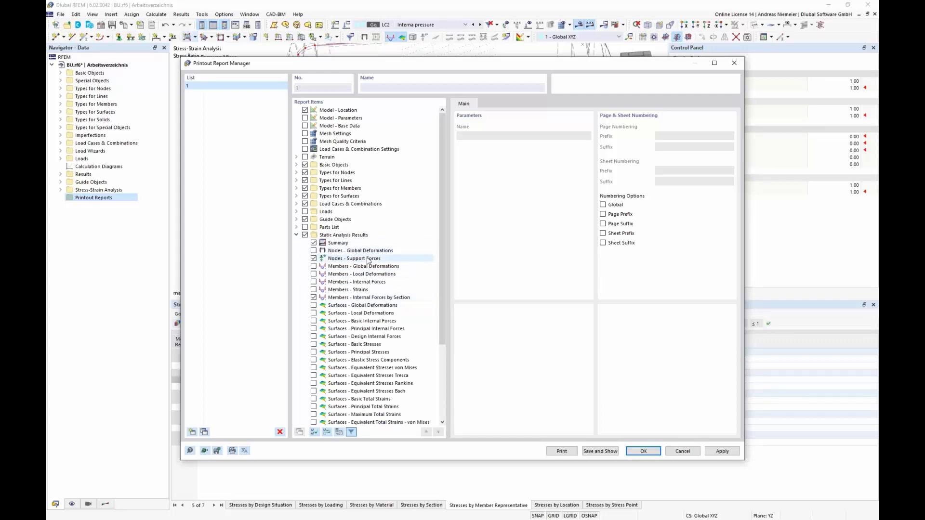
{"action": "scroll", "coordinate": [346, 325], "scroll_direction": "down", "scroll_amount": 4}
{"action": "scroll", "coordinate": [346, 328], "scroll_direction": "up", "scroll_amount": 4}
{"action": "left_click", "coordinate": [339, 261]}
{"action": "left_click", "coordinate": [314, 297]}
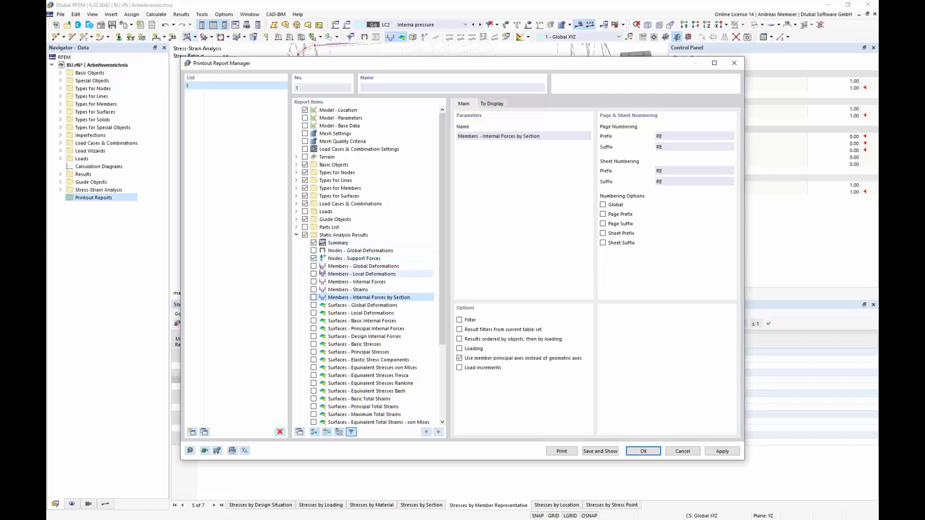
{"action": "left_click", "coordinate": [314, 260]}
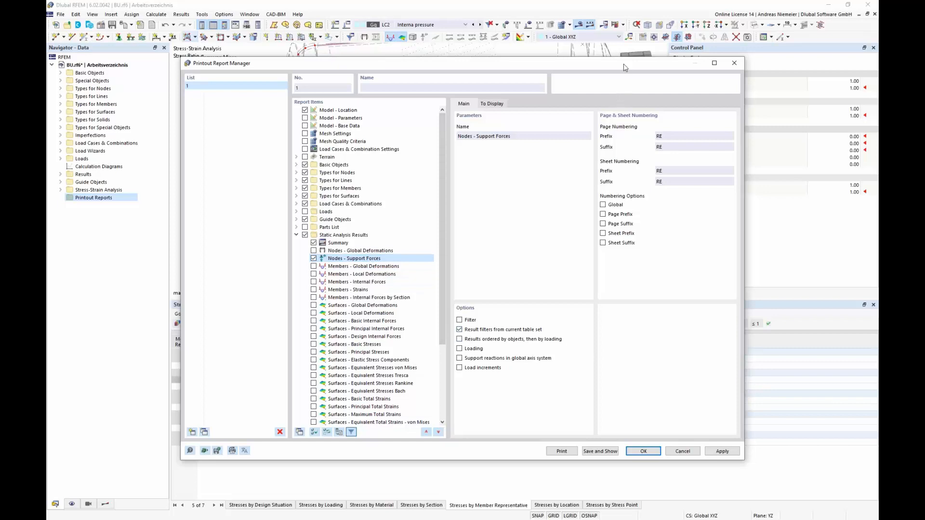
Step: For the nodal support forces, disable result filters from the current table set, enable loading selection and assign CO1 to CO4
{"action": "left_click_drag", "start_coordinate": [623, 63], "coordinate": [578, 72]}
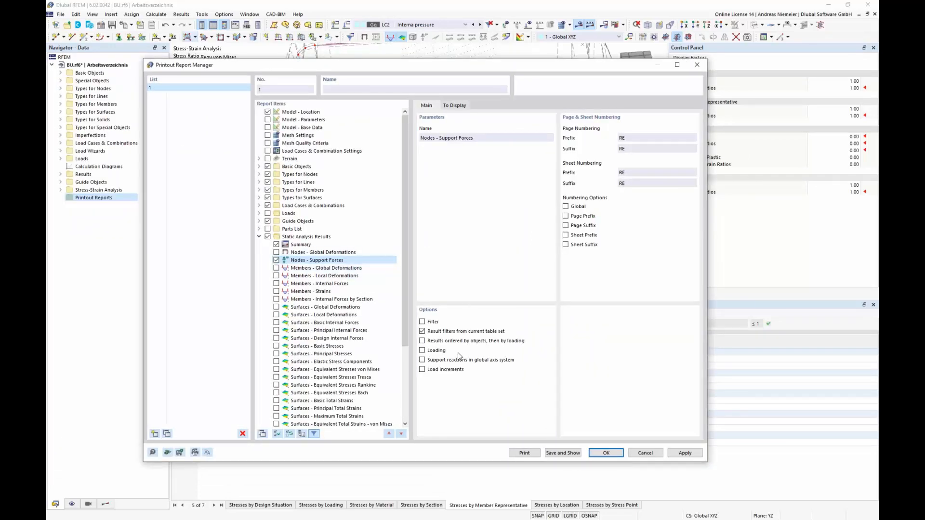
{"action": "left_click", "coordinate": [422, 331]}
{"action": "left_click", "coordinate": [422, 351]}
{"action": "left_click", "coordinate": [487, 106]}
{"action": "double_click", "coordinate": [487, 158]}
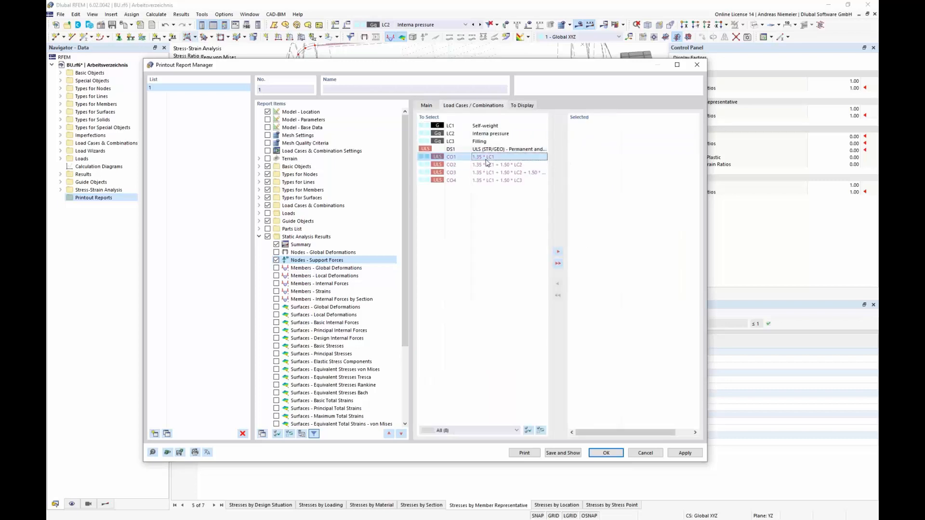
{"action": "double_click", "coordinate": [486, 159]}
{"action": "double_click", "coordinate": [487, 159]}
{"action": "double_click", "coordinate": [486, 159]}
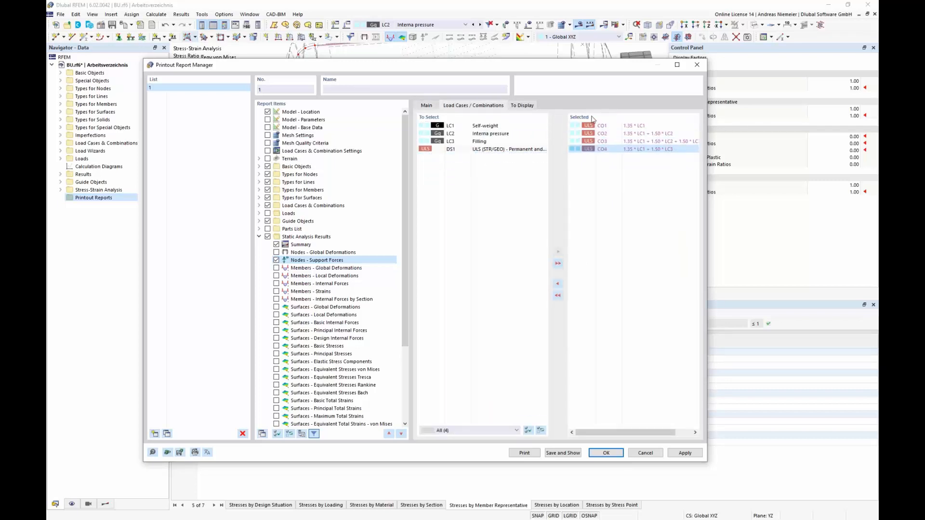
Step: Limit the nodal support force output to values and support forces, leaving out total max/min rows, load sums, support moments and node comments
{"action": "left_click", "coordinate": [522, 106]}
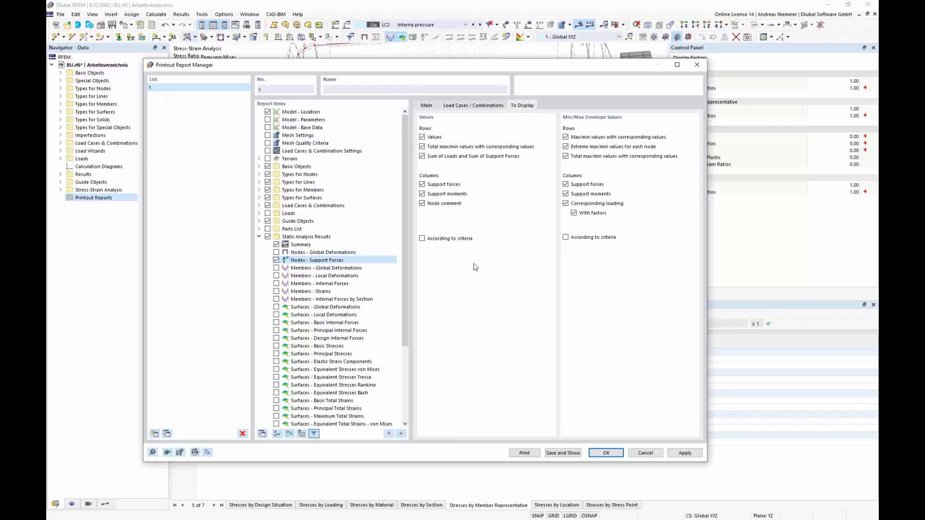
{"action": "left_click", "coordinate": [423, 147]}
{"action": "left_click", "coordinate": [423, 157]}
{"action": "left_click", "coordinate": [423, 203]}
{"action": "left_click", "coordinate": [259, 236]}
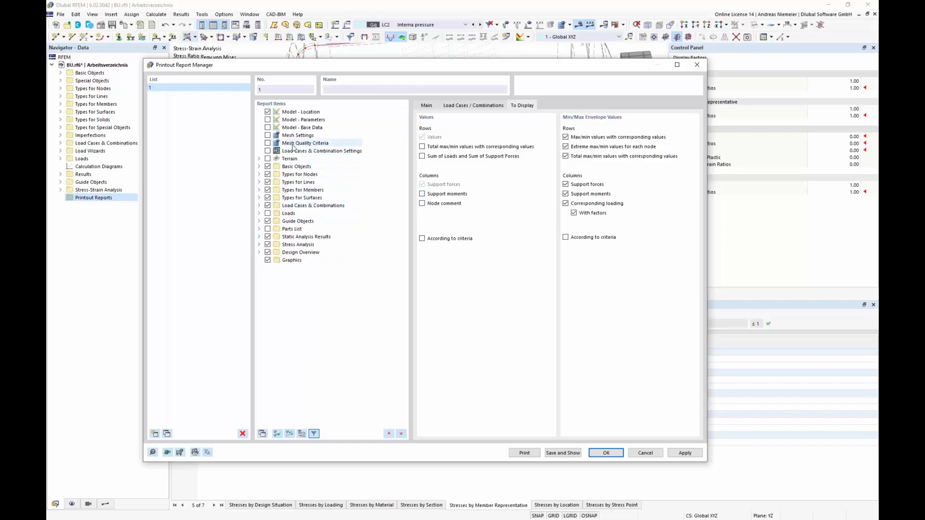
Step: In the stress analysis items, exclude Solid Configurations and include Line Welded Joint Configurations
{"action": "left_click", "coordinate": [260, 245]}
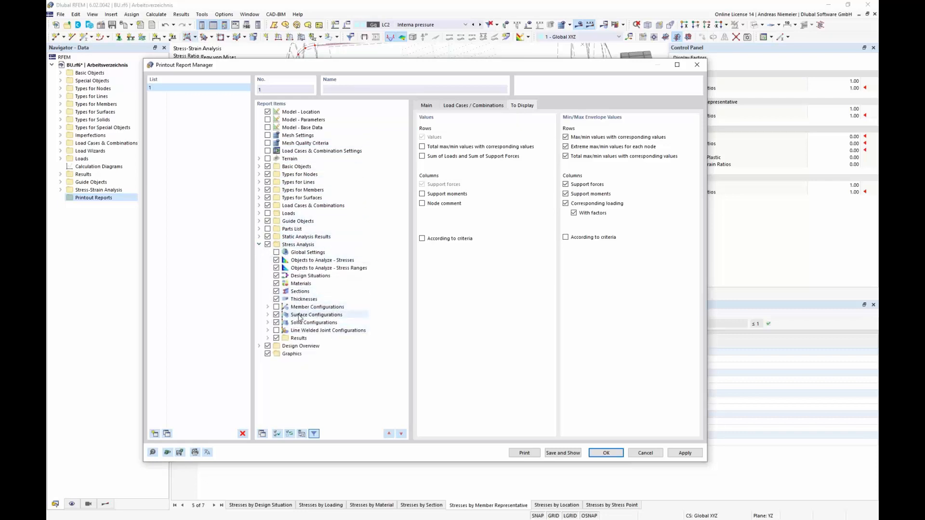
{"action": "left_click", "coordinate": [276, 323]}
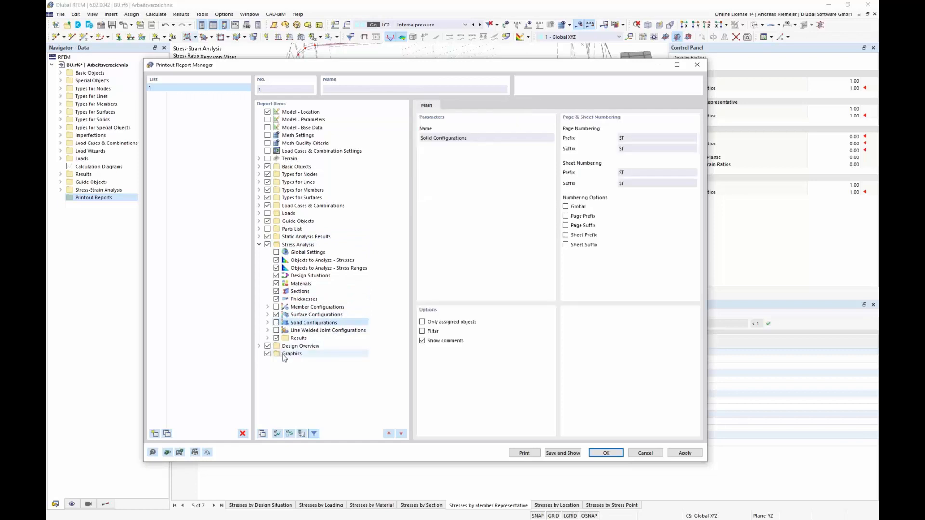
{"action": "left_click", "coordinate": [276, 330]}
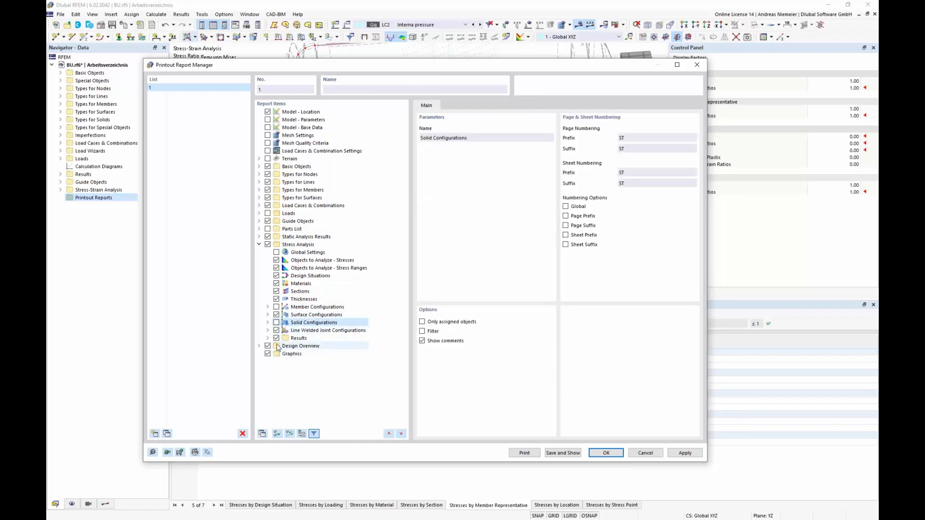
Step: Exclude Errors & Warnings, Not Valid / Deactivated and Stresses on Members by Section from the stress analysis results
{"action": "left_click", "coordinate": [269, 339]}
{"action": "scroll", "coordinate": [328, 216], "scroll_direction": "down", "scroll_amount": 10}
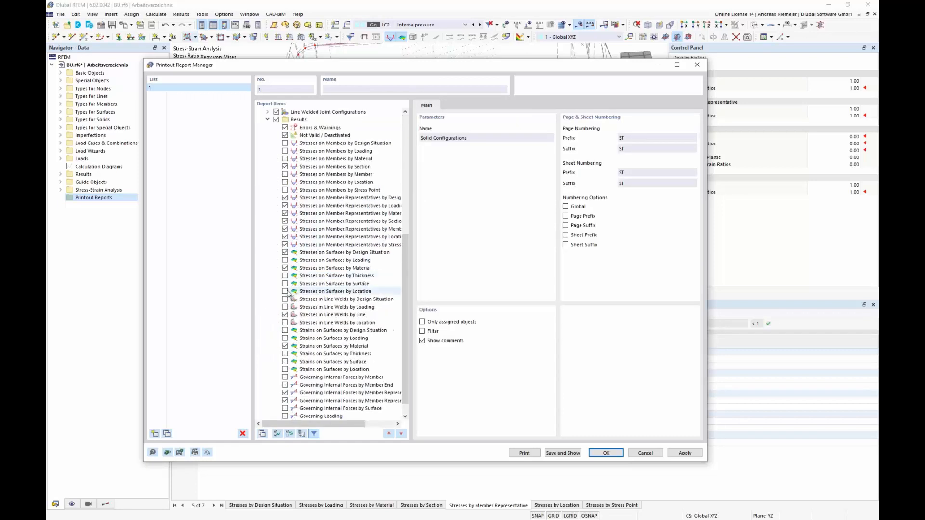
{"action": "scroll", "coordinate": [315, 188], "scroll_direction": "up", "scroll_amount": 4}
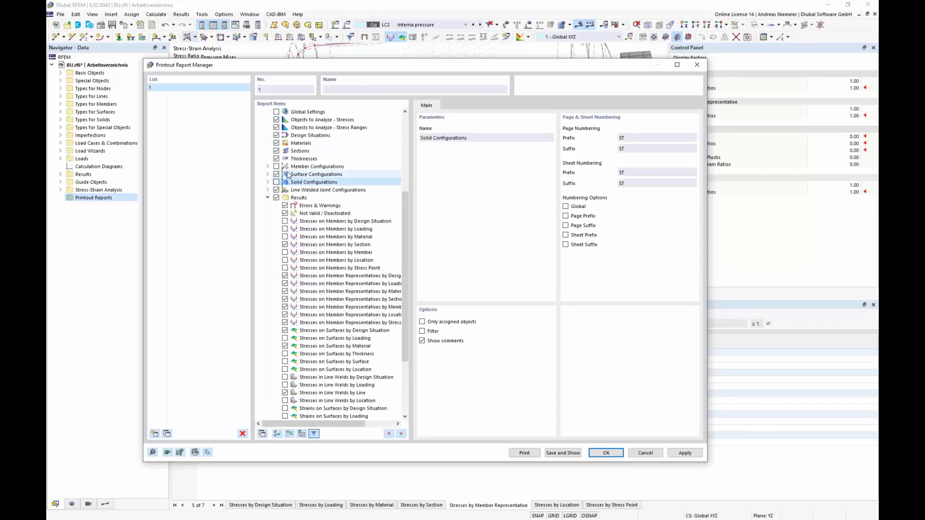
{"action": "scroll", "coordinate": [314, 187], "scroll_direction": "down", "scroll_amount": 2}
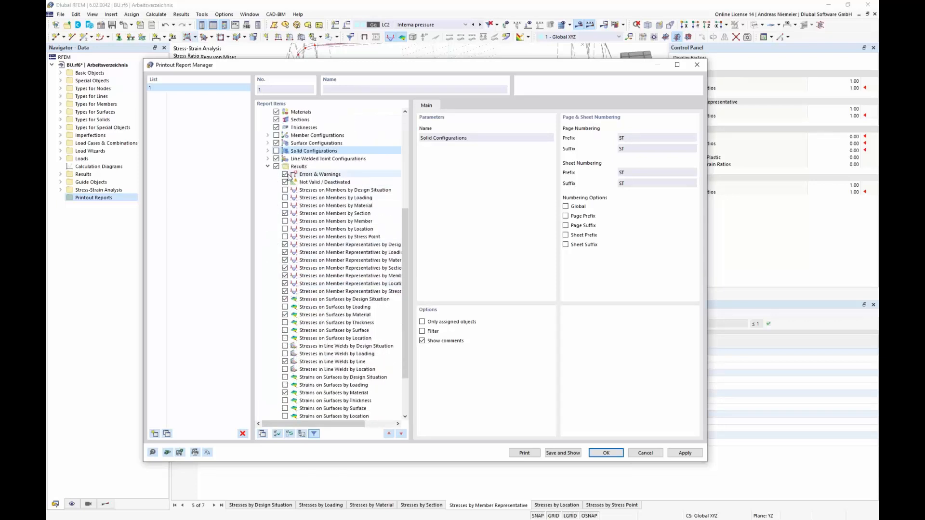
{"action": "left_click", "coordinate": [284, 182]}
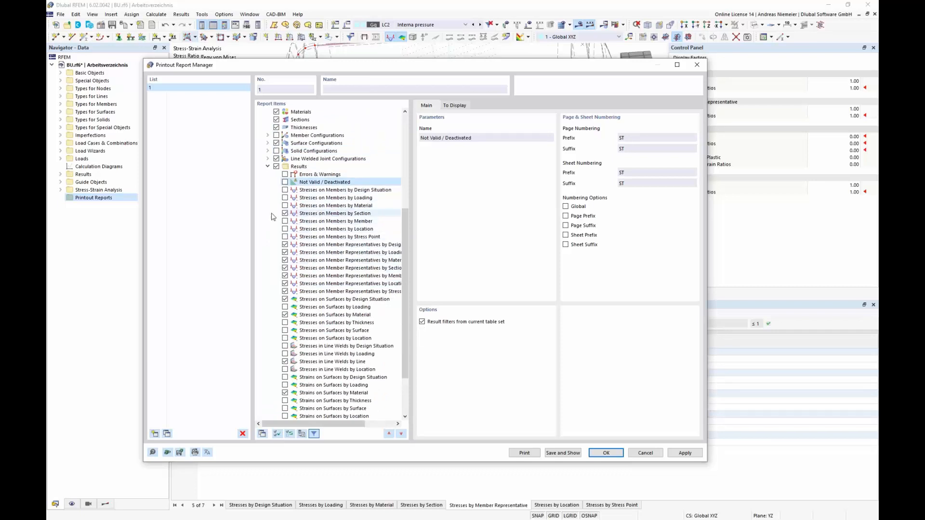
{"action": "left_click", "coordinate": [286, 213]}
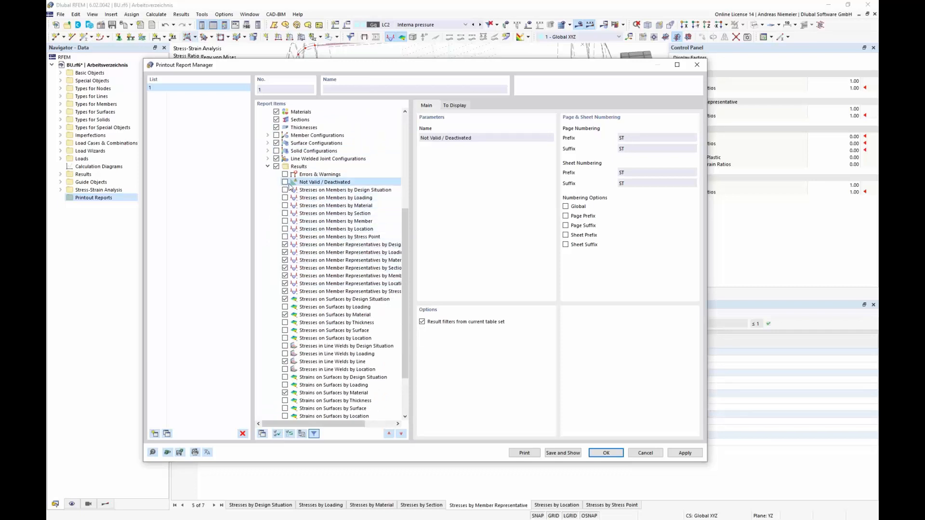
Step: Keep only the listing by member representative among the Stresses on Member Representatives result tables
{"action": "left_click", "coordinate": [285, 252]}
{"action": "left_click", "coordinate": [285, 245]}
{"action": "left_click", "coordinate": [285, 260]}
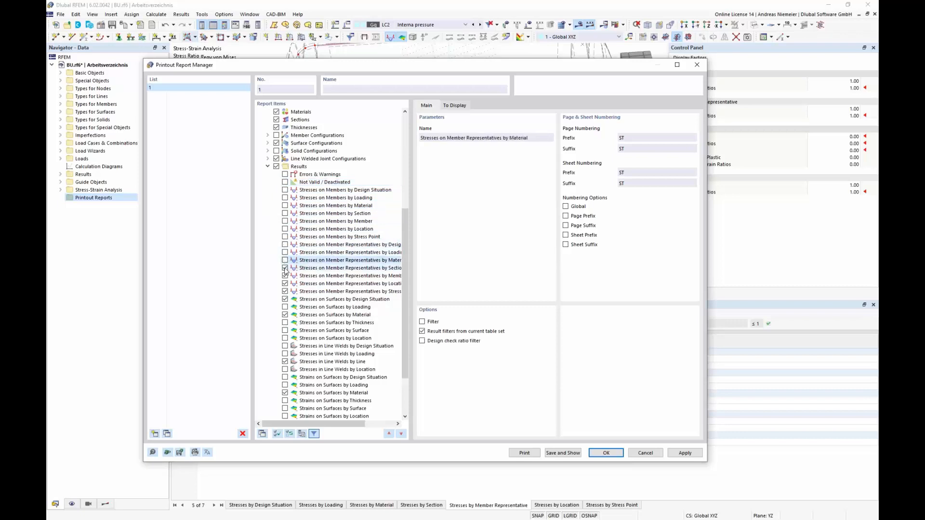
{"action": "left_click", "coordinate": [285, 276]}
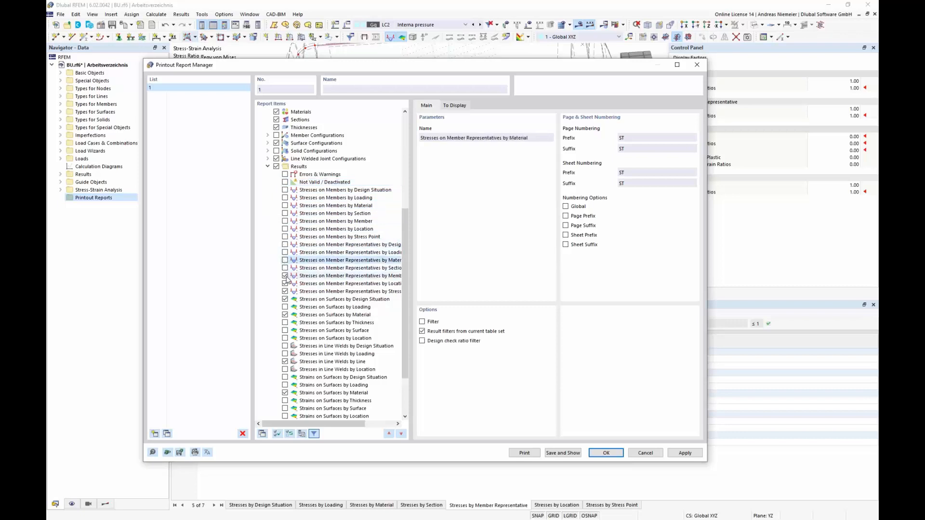
{"action": "left_click", "coordinate": [285, 283]}
{"action": "left_click", "coordinate": [347, 291]}
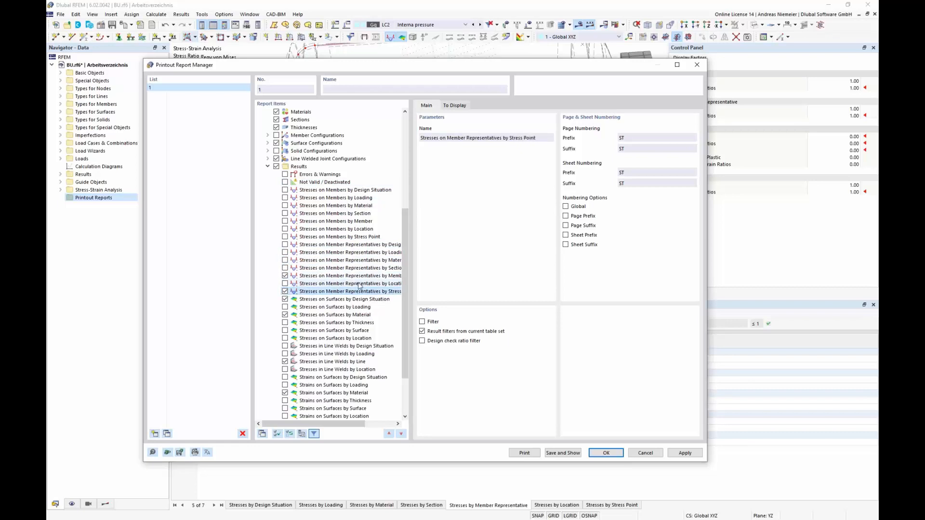
{"action": "mouse_move", "coordinate": [313, 424]}
{"action": "left_mouse_down"}
{"action": "mouse_move", "coordinate": [343, 423]}
{"action": "mouse_move", "coordinate": [314, 423]}
{"action": "left_mouse_up"}
{"action": "left_click", "coordinate": [371, 277]}
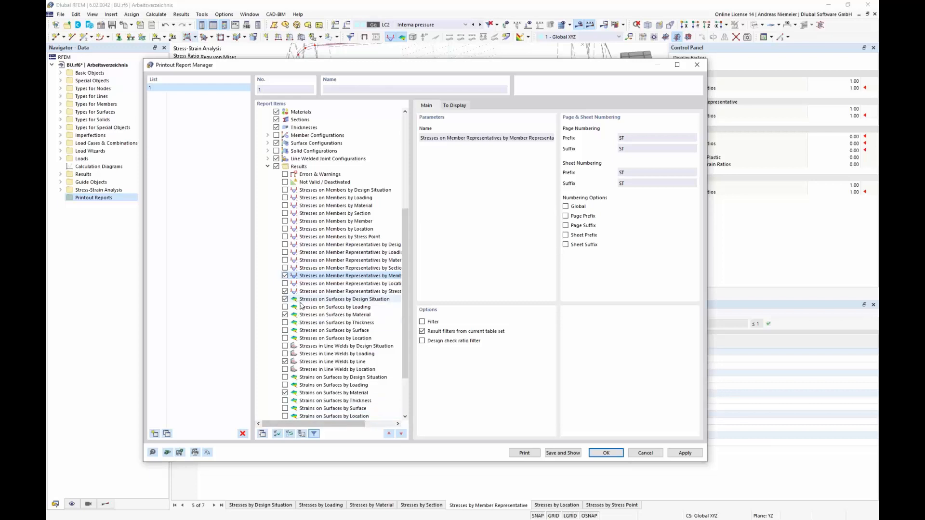
{"action": "left_click", "coordinate": [286, 291]}
Step: Output surface stresses and strains only by surface, excluding the listings by design situation and by material
{"action": "left_click", "coordinate": [285, 299]}
{"action": "left_click", "coordinate": [285, 315]}
{"action": "left_click", "coordinate": [284, 315]}
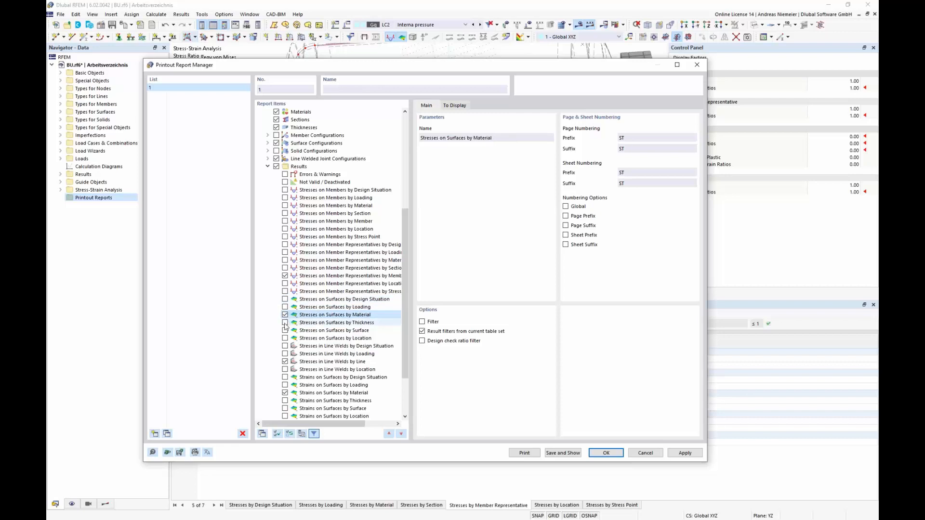
{"action": "left_click", "coordinate": [284, 331]}
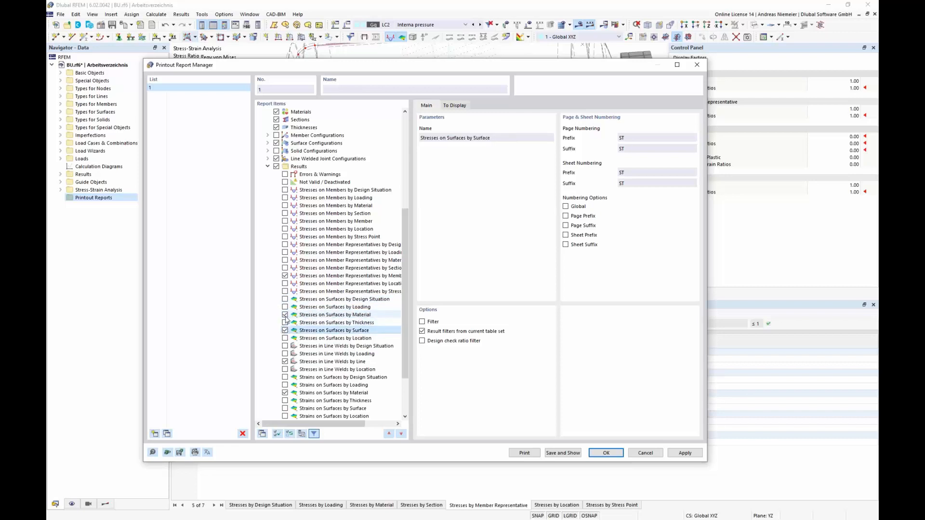
{"action": "left_click", "coordinate": [285, 315]}
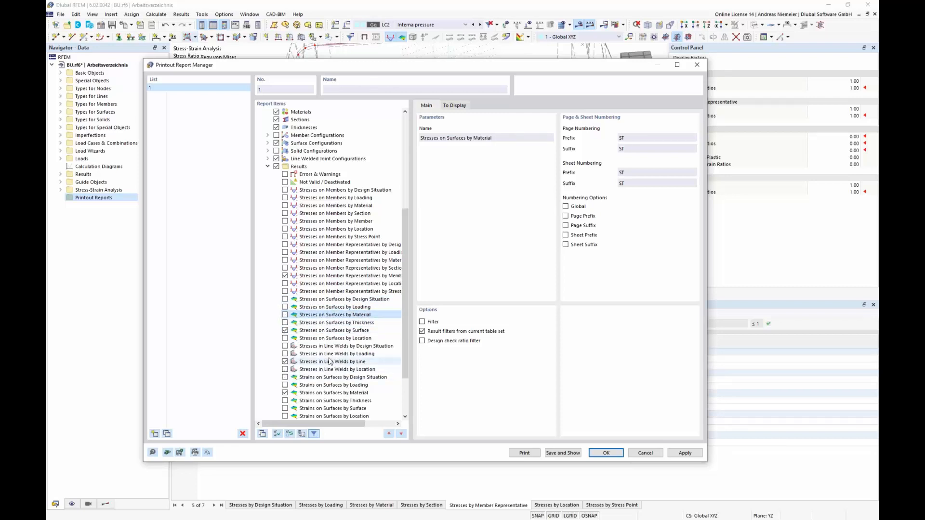
{"action": "left_click", "coordinate": [284, 408]}
{"action": "left_click", "coordinate": [285, 392]}
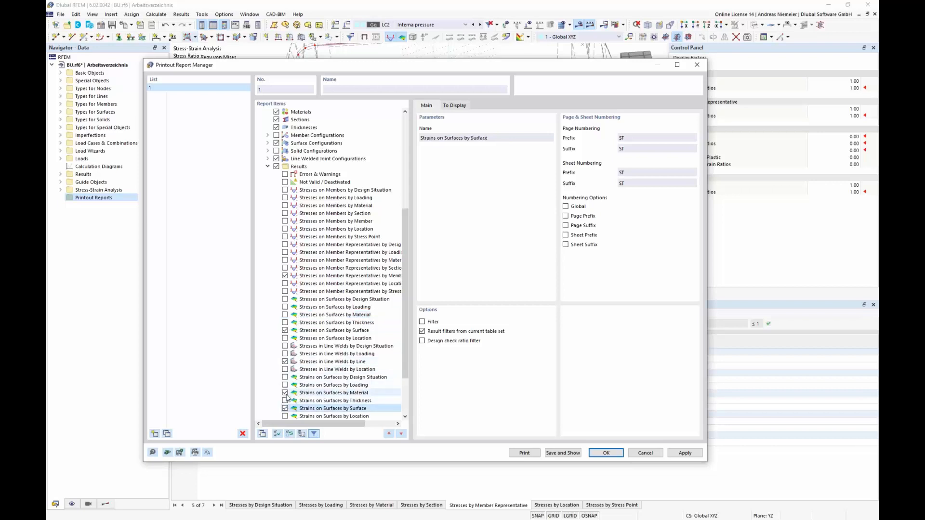
Step: Exclude the governing internal forces by member representative and by member representative end, and save and show the report
{"action": "scroll", "coordinate": [330, 344], "scroll_direction": "down", "scroll_amount": 3}
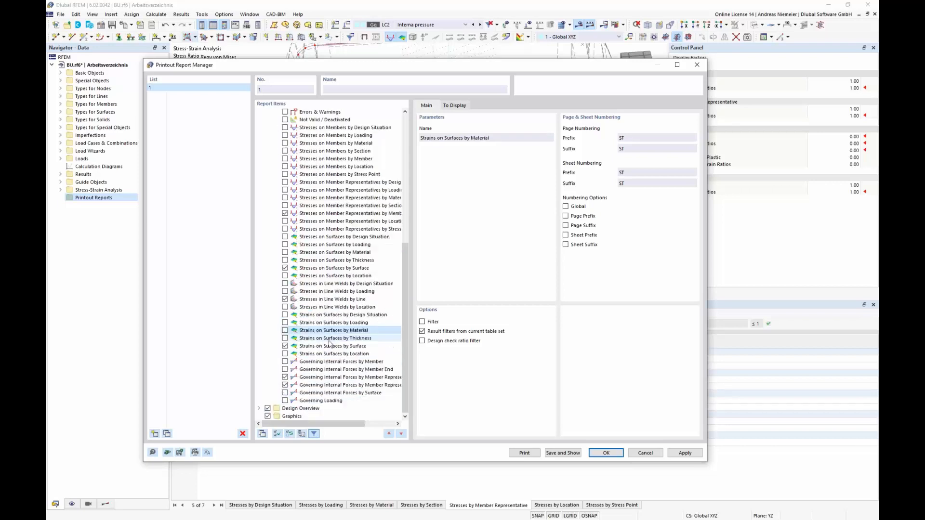
{"action": "left_click", "coordinate": [285, 385]}
{"action": "left_click", "coordinate": [284, 384]}
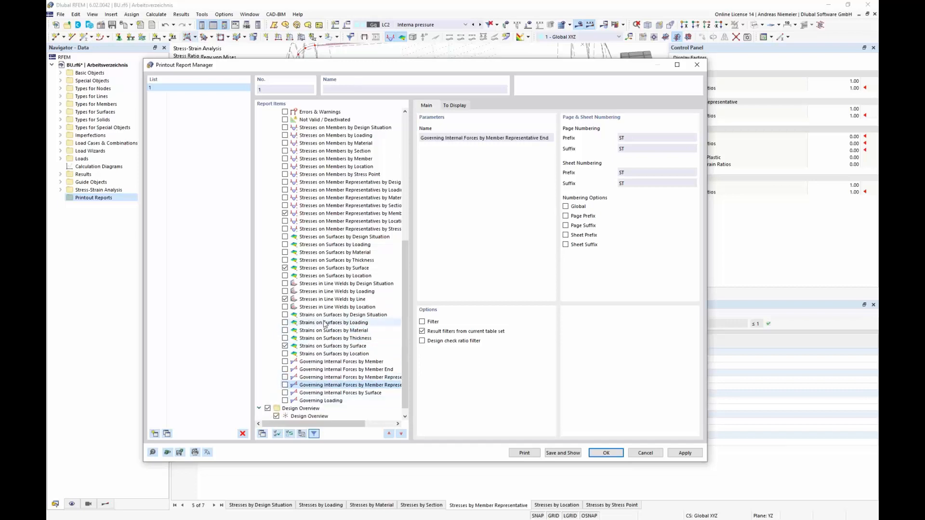
{"action": "left_click", "coordinate": [258, 408]}
{"action": "left_click", "coordinate": [563, 453]}
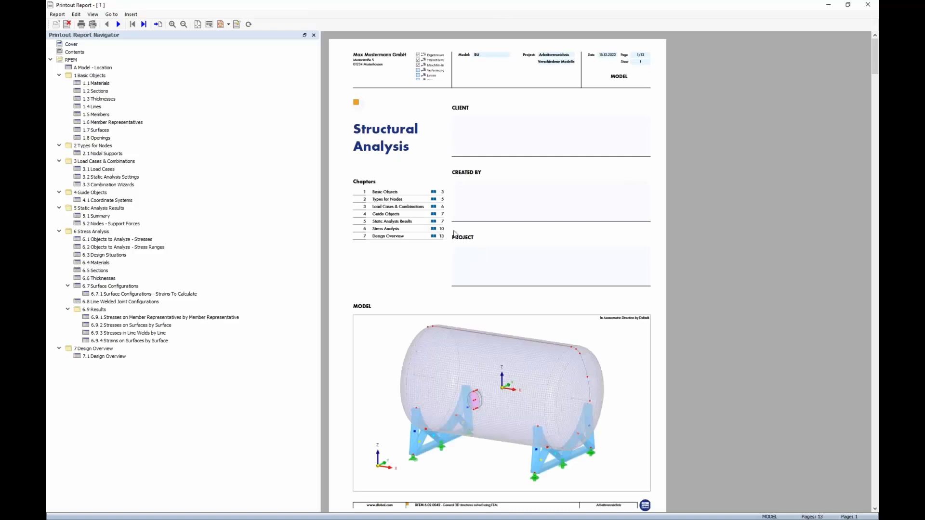
Step: Review the report's cover, contents and input tables, including materials, sections, lines, member representatives, surfaces and nodal supports, at page width
{"action": "scroll", "coordinate": [454, 234], "scroll_direction": "down", "scroll_amount": 2}
{"action": "scroll", "coordinate": [421, 338], "scroll_direction": "up", "scroll_amount": 2}
{"action": "scroll", "coordinate": [524, 274], "scroll_direction": "down", "scroll_amount": 8}
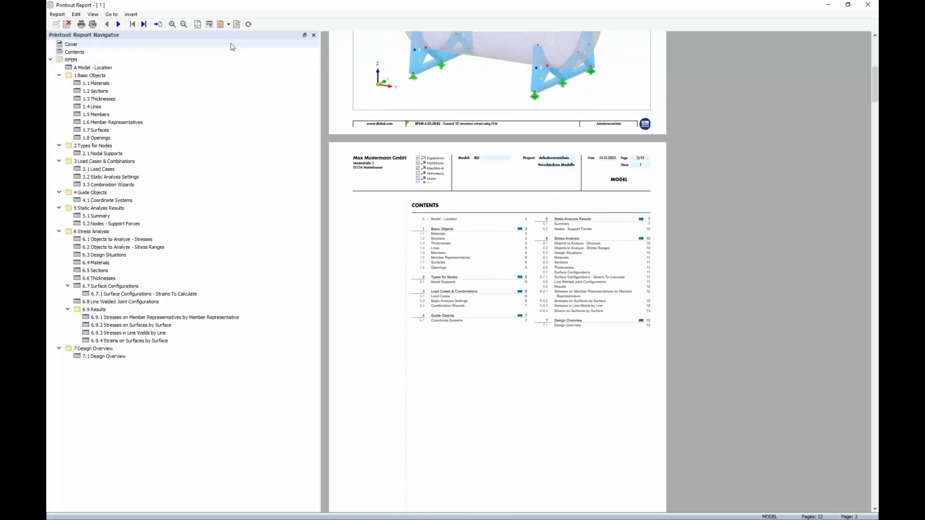
{"action": "left_click", "coordinate": [209, 25]}
{"action": "scroll", "coordinate": [530, 231], "scroll_direction": "down", "scroll_amount": 15}
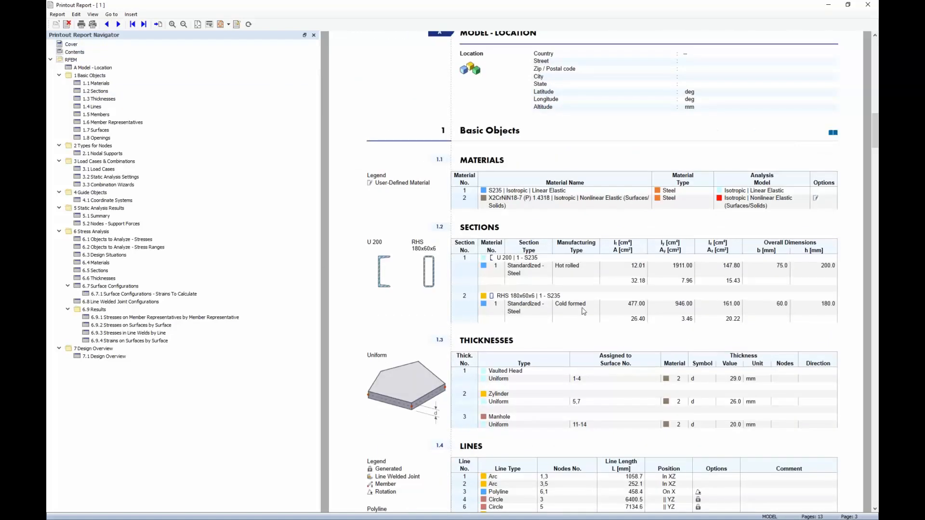
{"action": "scroll", "coordinate": [426, 310], "scroll_direction": "down", "scroll_amount": 5}
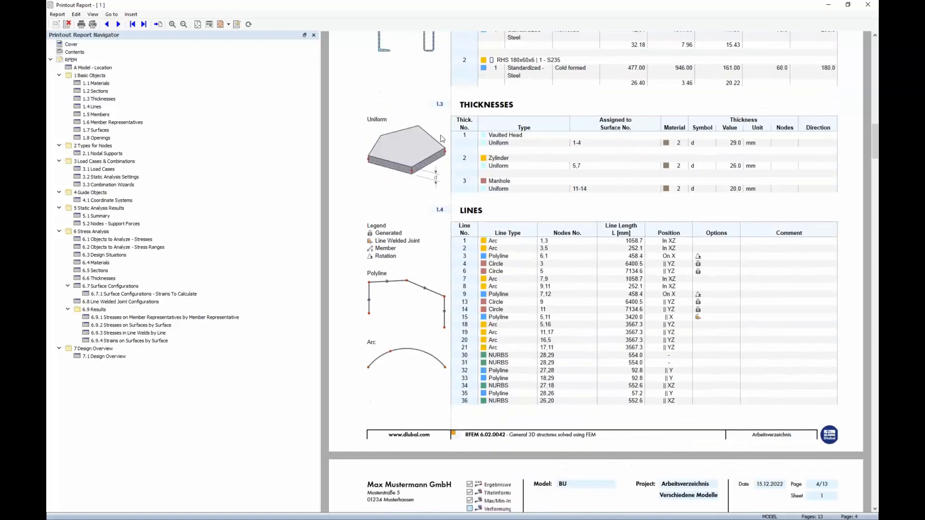
{"action": "scroll", "coordinate": [437, 181], "scroll_direction": "down", "scroll_amount": 5}
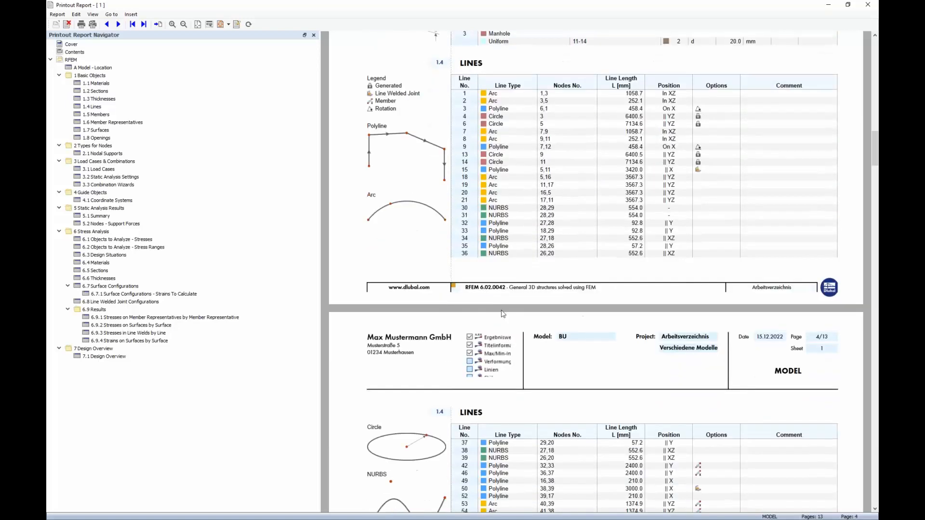
{"action": "scroll", "coordinate": [514, 242], "scroll_direction": "down", "scroll_amount": 15}
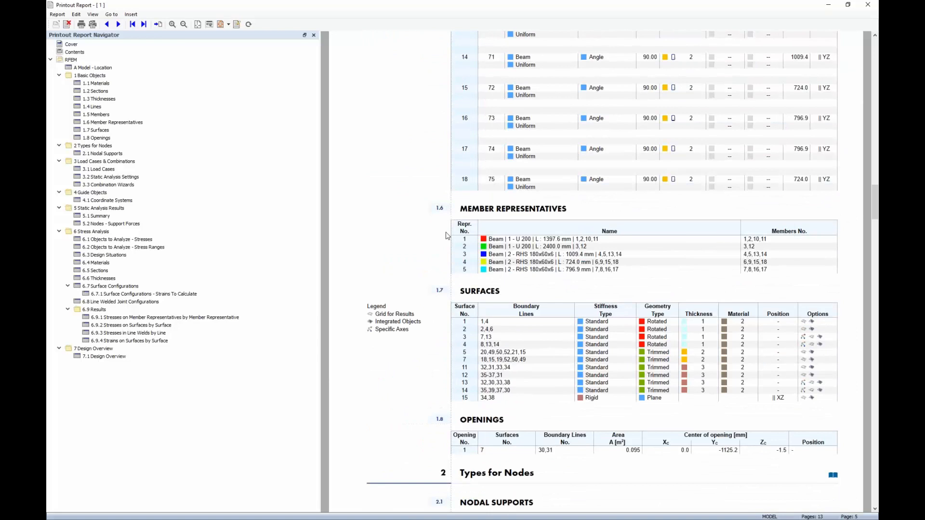
{"action": "scroll", "coordinate": [553, 321], "scroll_direction": "down", "scroll_amount": 3}
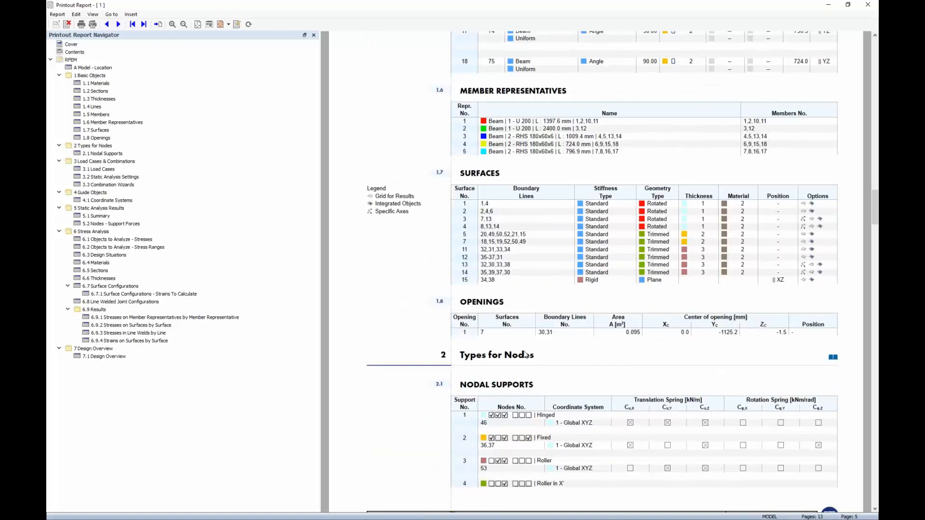
{"action": "scroll", "coordinate": [528, 353], "scroll_direction": "down", "scroll_amount": 1}
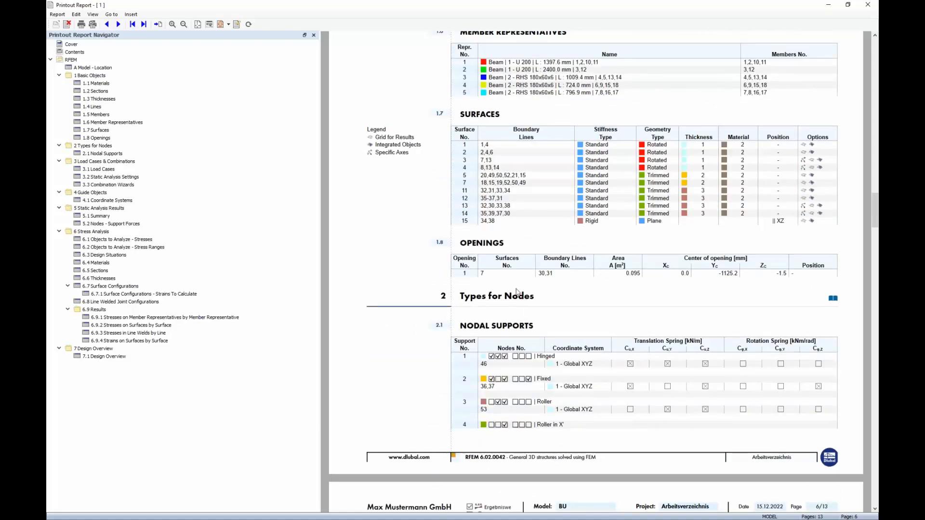
Step: Examine the report's static analysis summary, support forces, stresses on member representatives, surfaces and line welds, surface strains, and design overview
{"action": "left_click", "coordinate": [98, 208]}
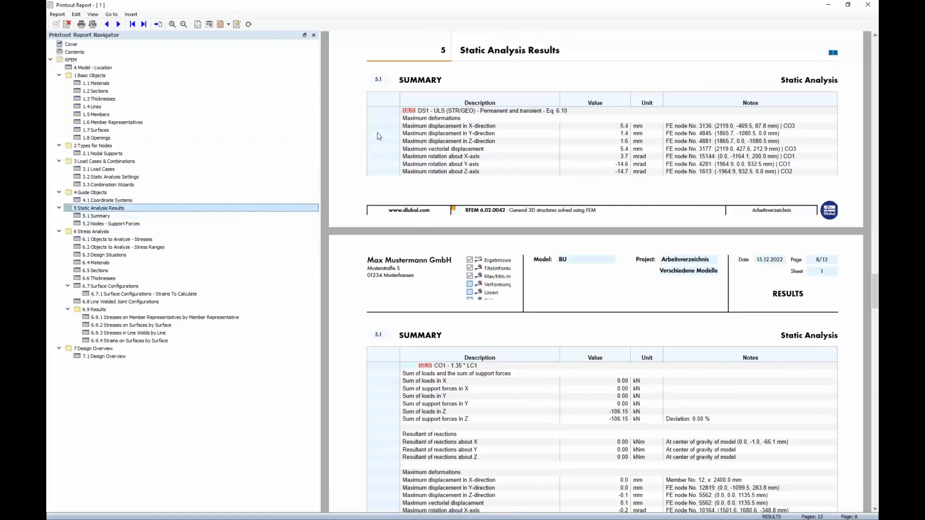
{"action": "left_click", "coordinate": [110, 223]}
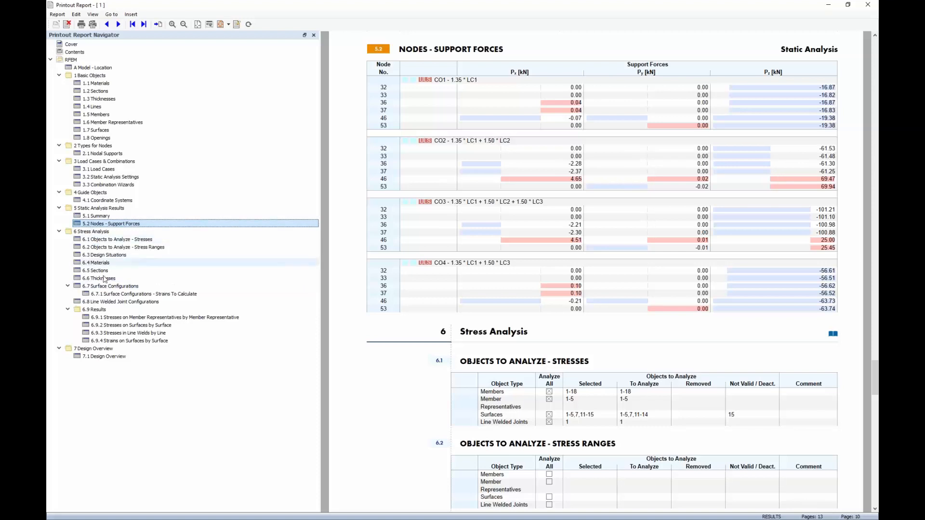
{"action": "left_click", "coordinate": [123, 318]}
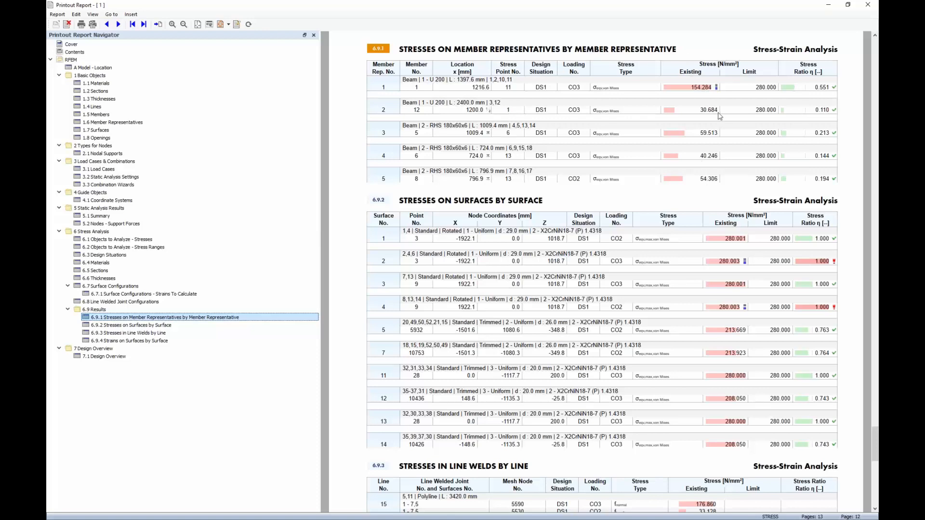
{"action": "scroll", "coordinate": [866, 346], "scroll_direction": "down", "scroll_amount": 3}
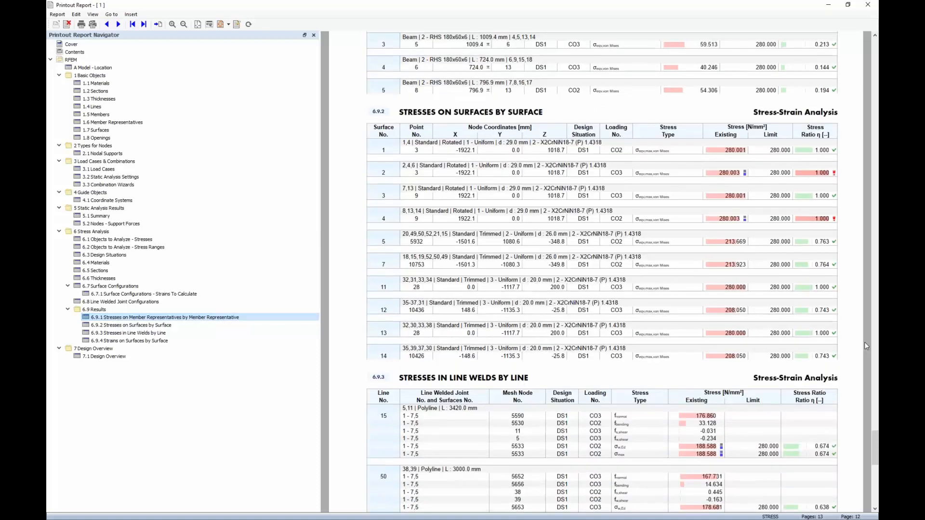
{"action": "scroll", "coordinate": [801, 163], "scroll_direction": "down", "scroll_amount": 4}
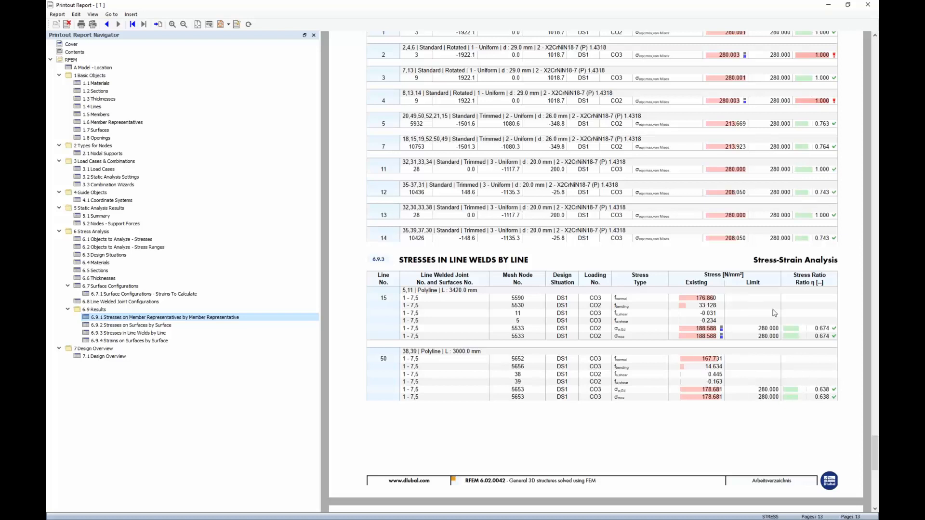
{"action": "scroll", "coordinate": [736, 299], "scroll_direction": "down", "scroll_amount": 18}
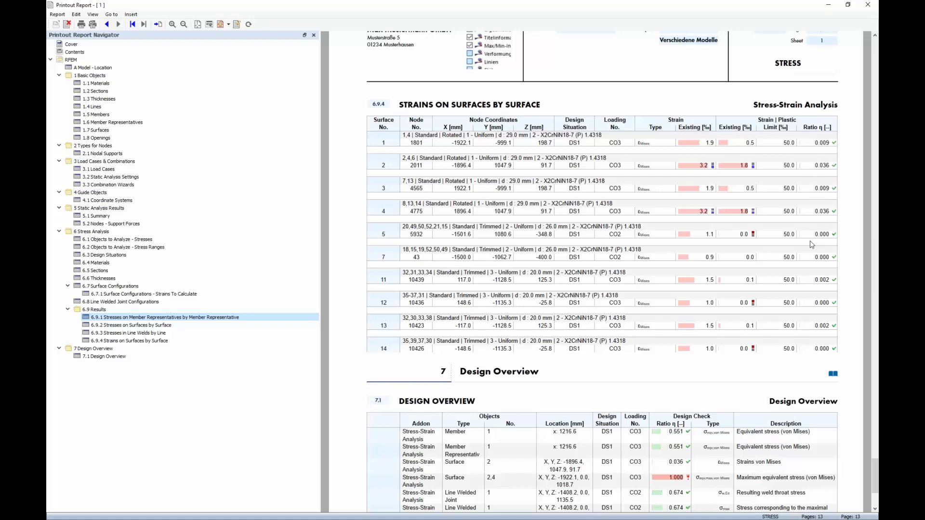
{"action": "scroll", "coordinate": [694, 87], "scroll_direction": "down", "scroll_amount": 4}
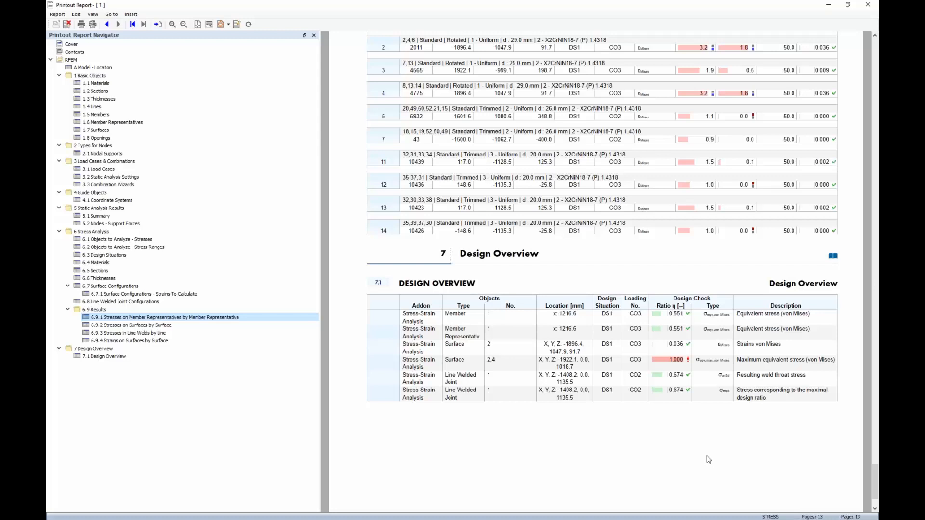
{"action": "scroll", "coordinate": [569, 315], "scroll_direction": "up", "scroll_amount": 20}
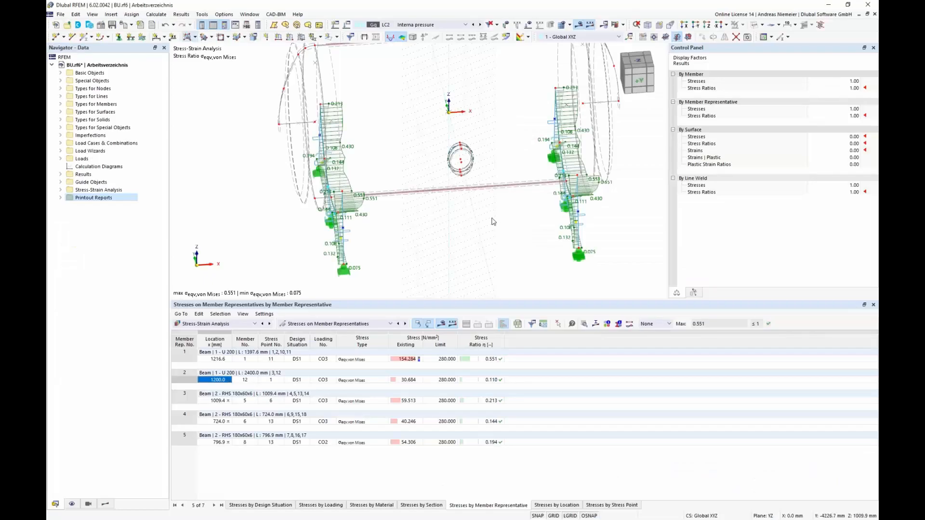
Step: Return to the model, enlarge the graphics area by shrinking the result table, and show the result display settings
{"action": "scroll", "coordinate": [491, 223], "scroll_direction": "down", "scroll_amount": 1}
{"action": "scroll", "coordinate": [475, 232], "scroll_direction": "up", "scroll_amount": 1}
{"action": "middle_click_drag", "start_coordinate": [454, 228], "coordinate": [426, 222]}
{"action": "scroll", "coordinate": [429, 225], "scroll_direction": "down", "scroll_amount": 1}
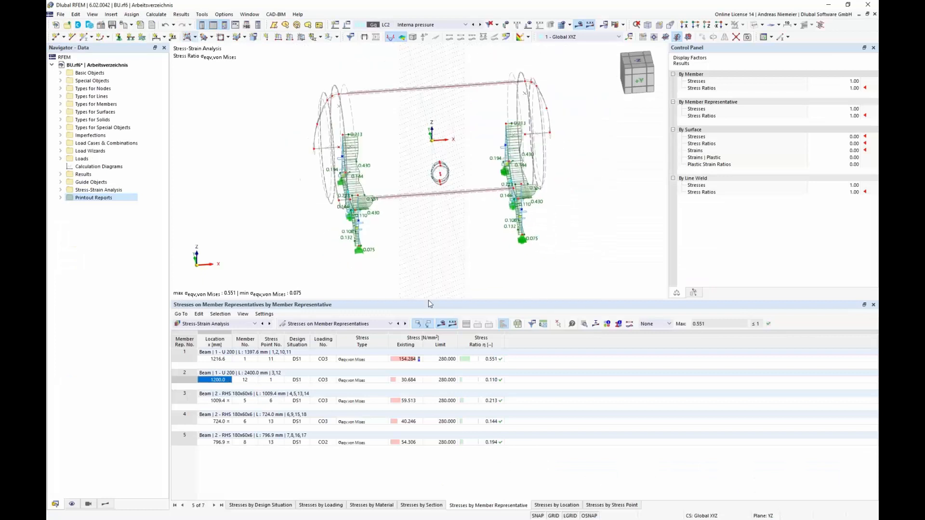
{"action": "left_click_drag", "start_coordinate": [428, 298], "coordinate": [429, 334]}
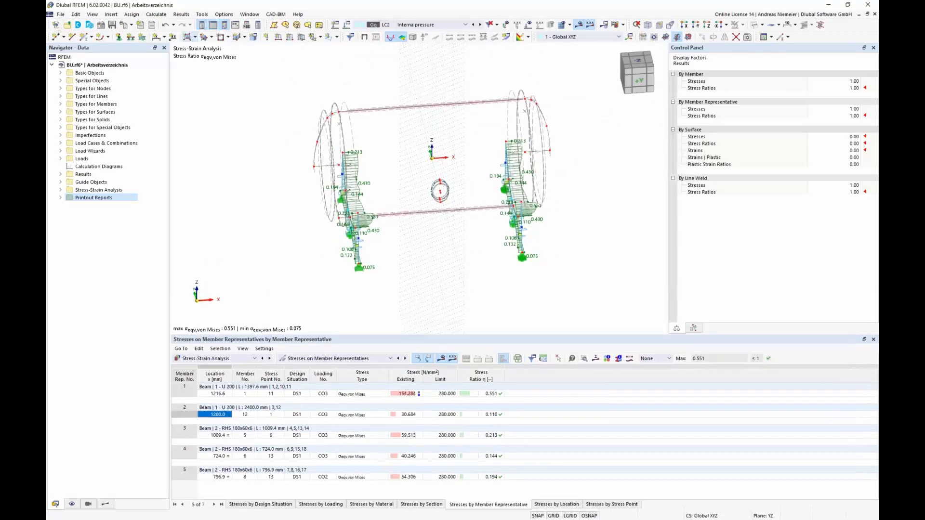
{"action": "left_click", "coordinate": [109, 507]}
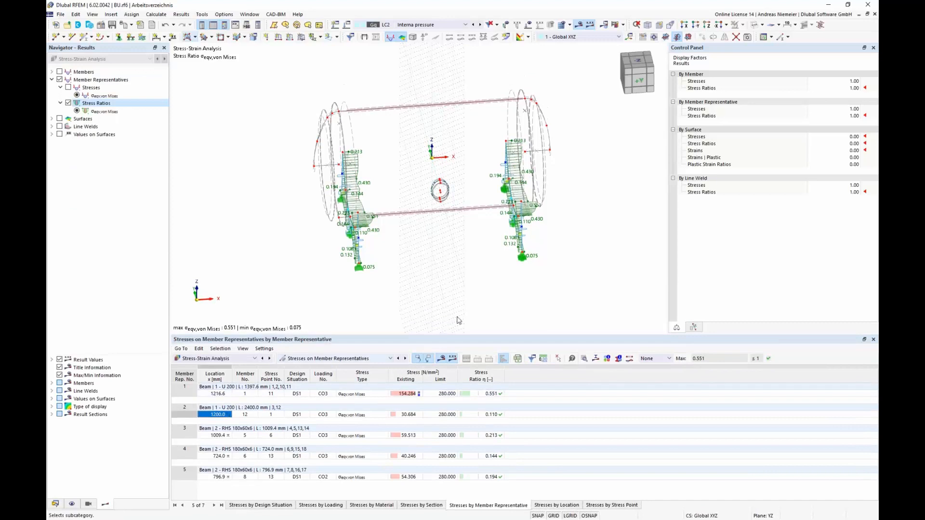
Step: Isolate the support frame at the tank's negative X end, viewed in the X direction, with member results displayed without diagram
{"action": "left_click", "coordinate": [645, 85]}
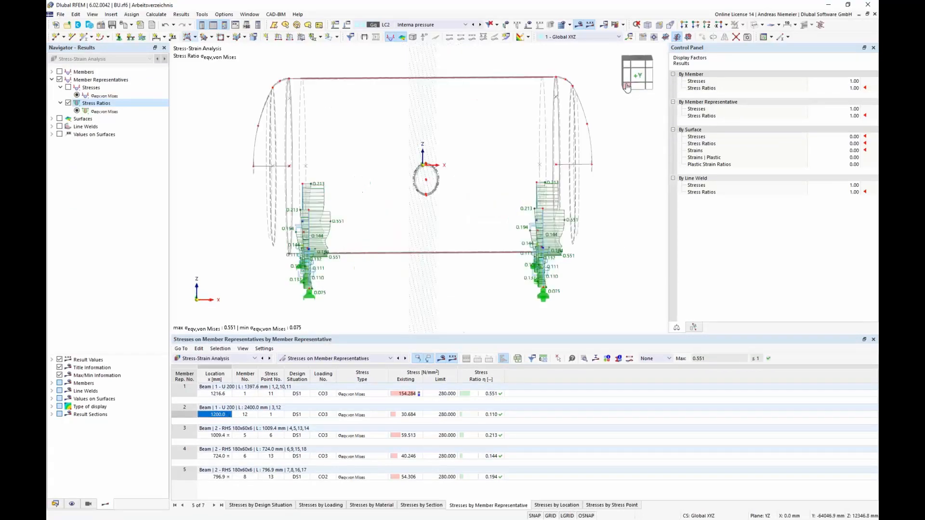
{"action": "scroll", "coordinate": [362, 188], "scroll_direction": "up", "scroll_amount": 1}
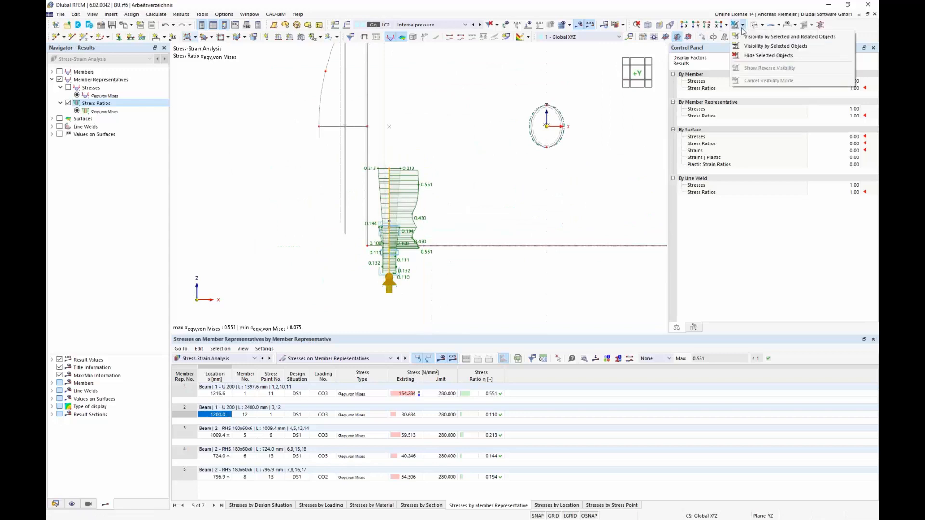
{"action": "left_click", "coordinate": [704, 37]}
{"action": "left_click", "coordinate": [635, 75]}
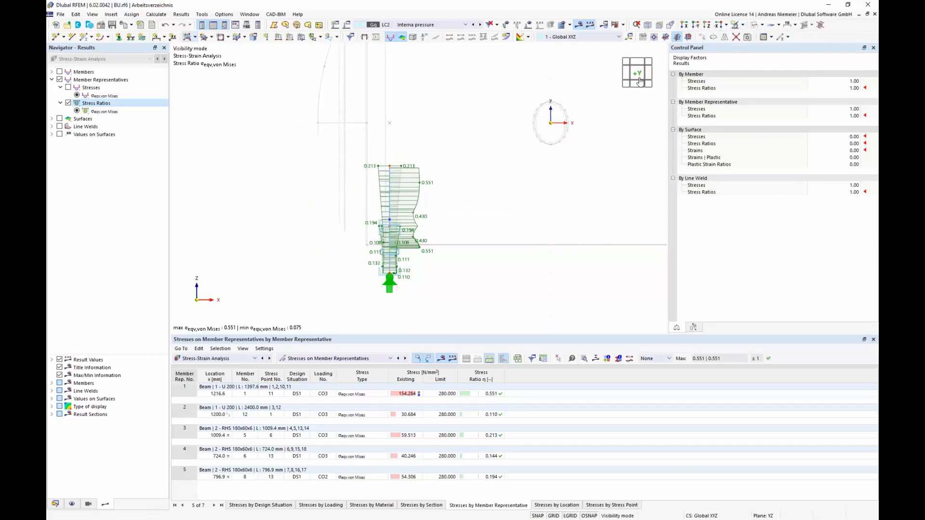
{"action": "left_click", "coordinate": [630, 77]}
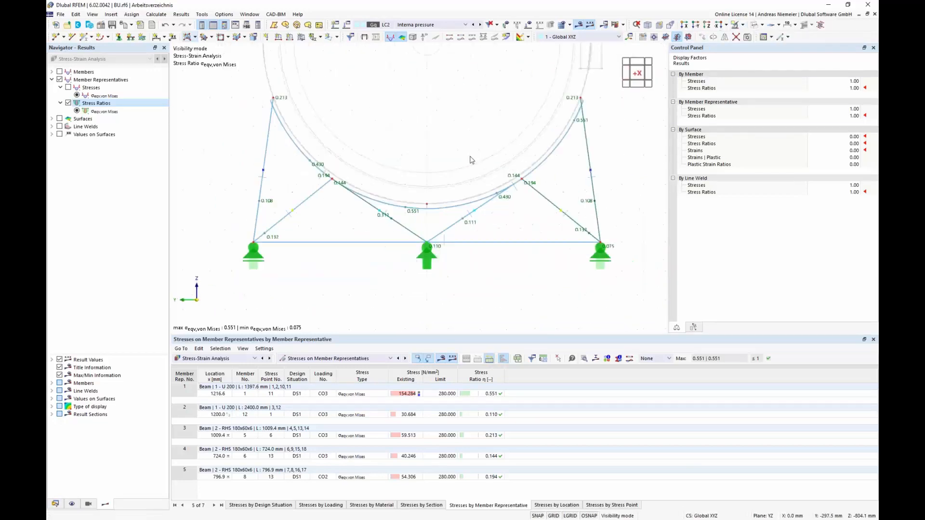
{"action": "left_click", "coordinate": [51, 383]}
{"action": "left_click", "coordinate": [68, 407]}
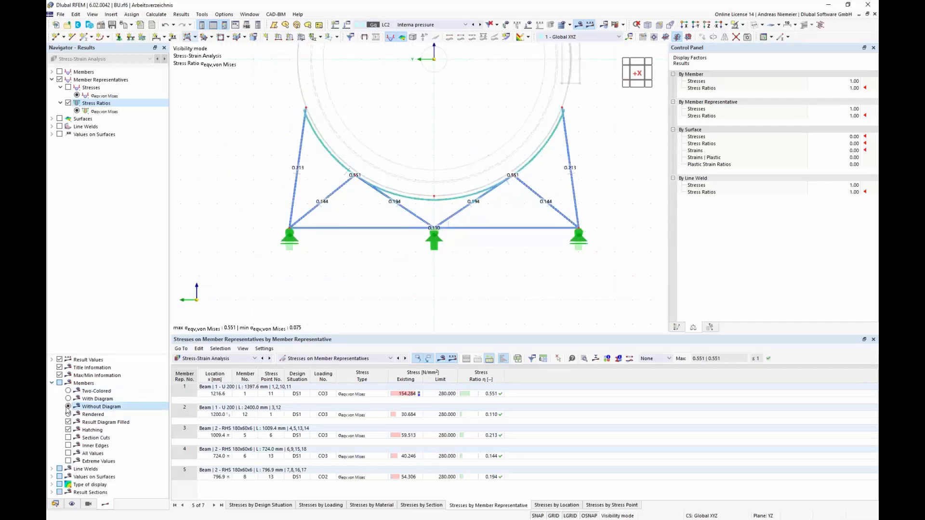
Step: Restrict the basic object numbering to member representatives and send the current stress ratio graphic to the printout report
{"action": "left_click", "coordinate": [71, 504]}
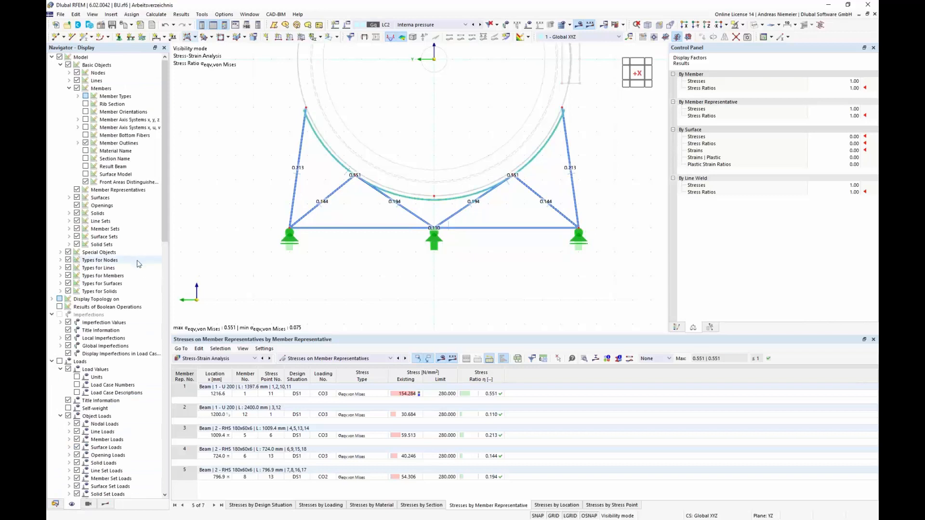
{"action": "scroll", "coordinate": [137, 275], "scroll_direction": "down", "scroll_amount": 10}
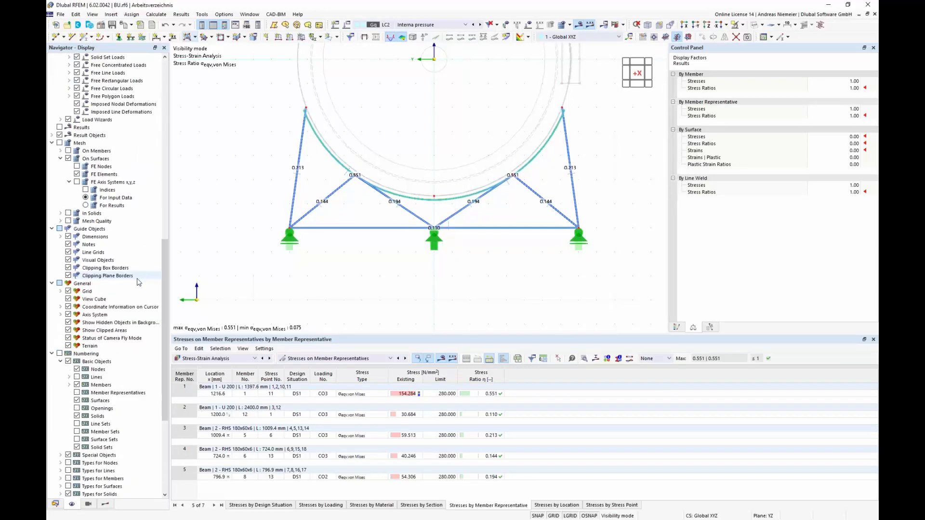
{"action": "left_click", "coordinate": [76, 447]}
{"action": "left_click", "coordinate": [77, 416]}
{"action": "left_click", "coordinate": [76, 400]}
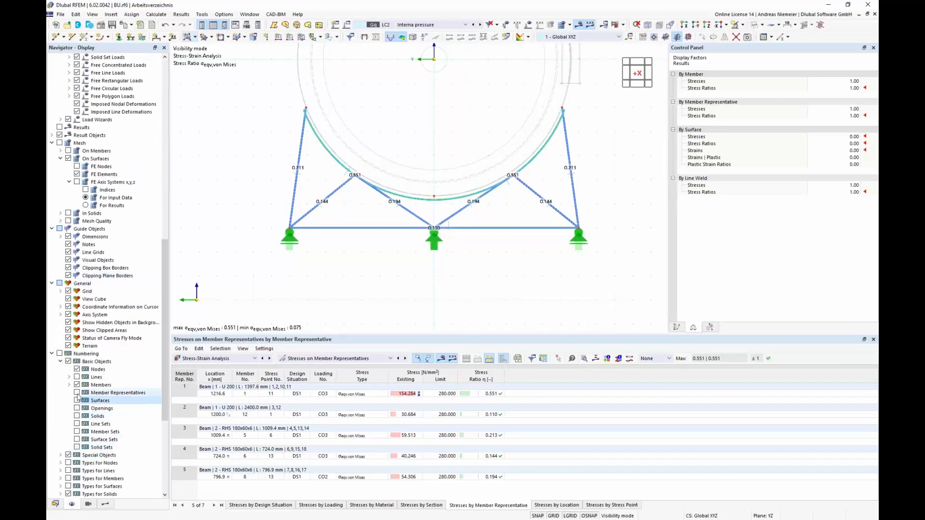
{"action": "left_click", "coordinate": [77, 392]}
{"action": "left_click", "coordinate": [77, 385]}
{"action": "left_click", "coordinate": [76, 369]}
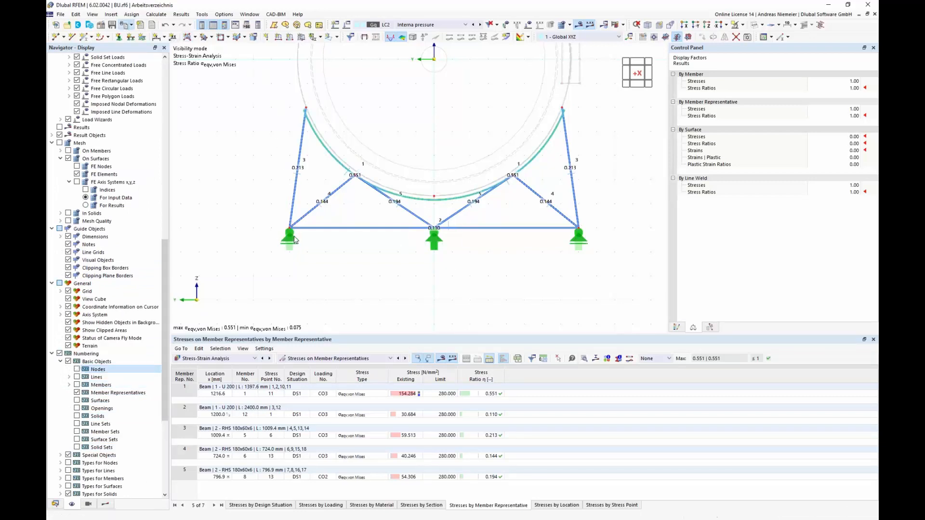
{"action": "left_click", "coordinate": [124, 25]}
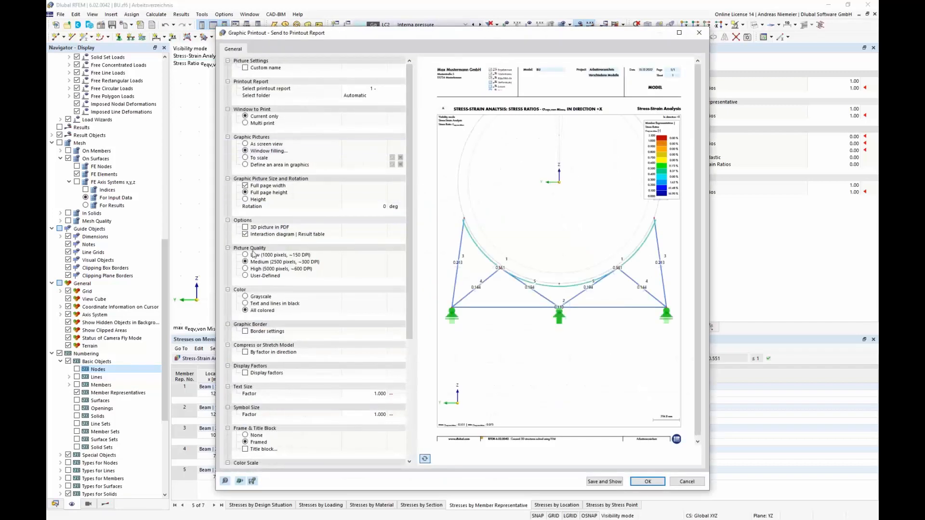
{"action": "left_click", "coordinate": [648, 482]}
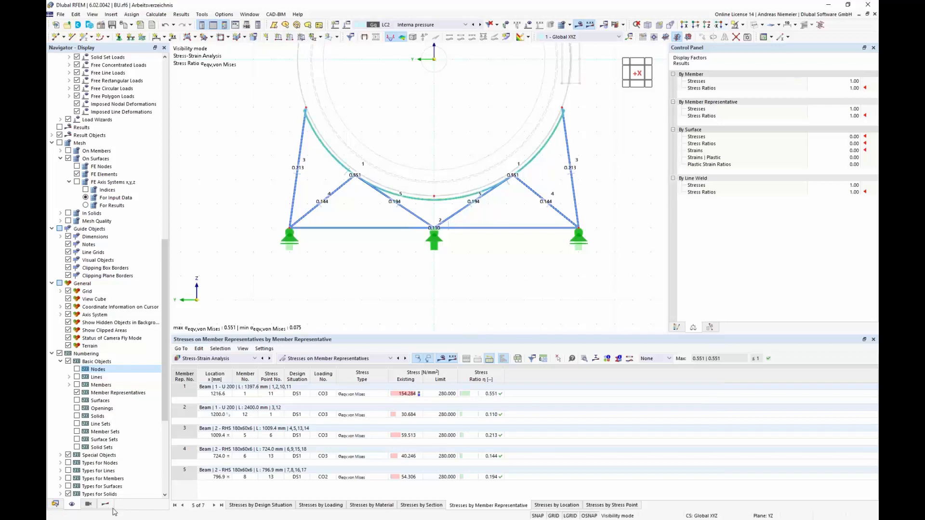
Step: Switch off the member representative results and display the equivalent stresses on surfaces instead
{"action": "left_click", "coordinate": [105, 504]}
{"action": "left_click", "coordinate": [59, 79]}
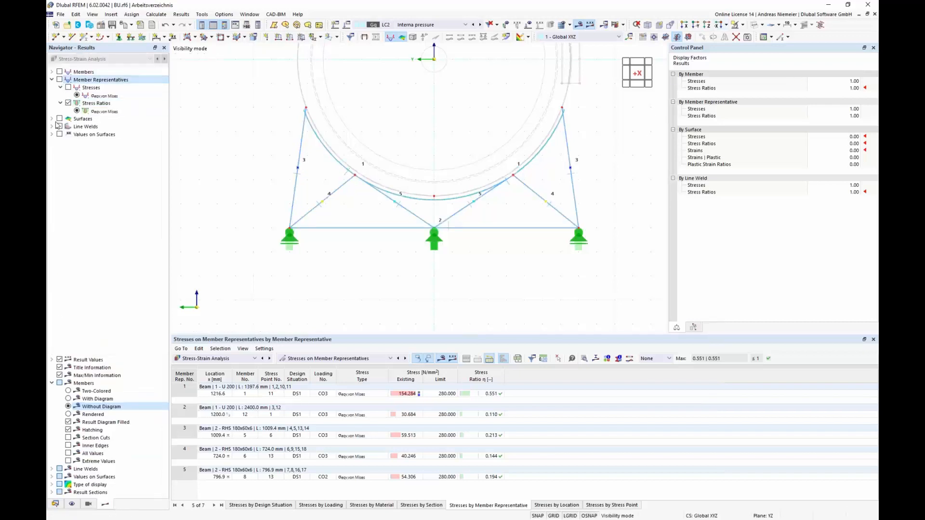
{"action": "left_click", "coordinate": [60, 119]}
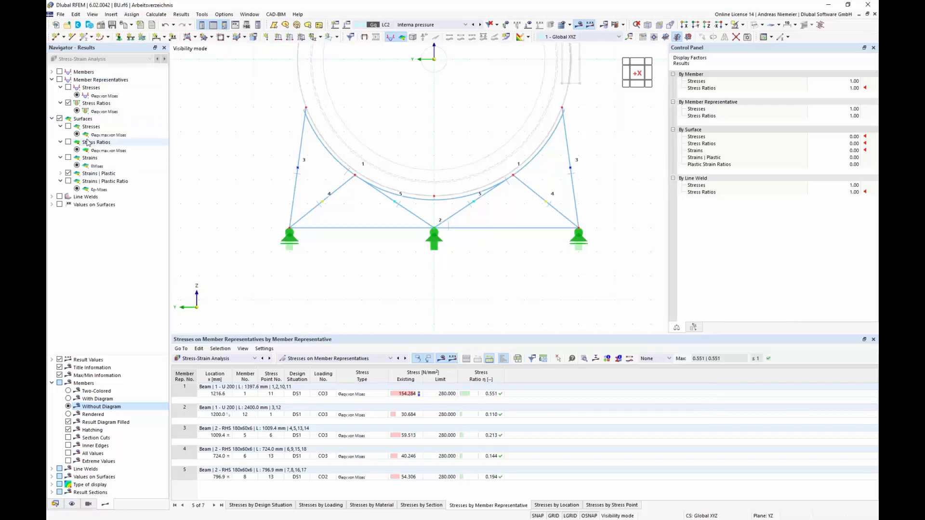
{"action": "left_click", "coordinate": [68, 127]}
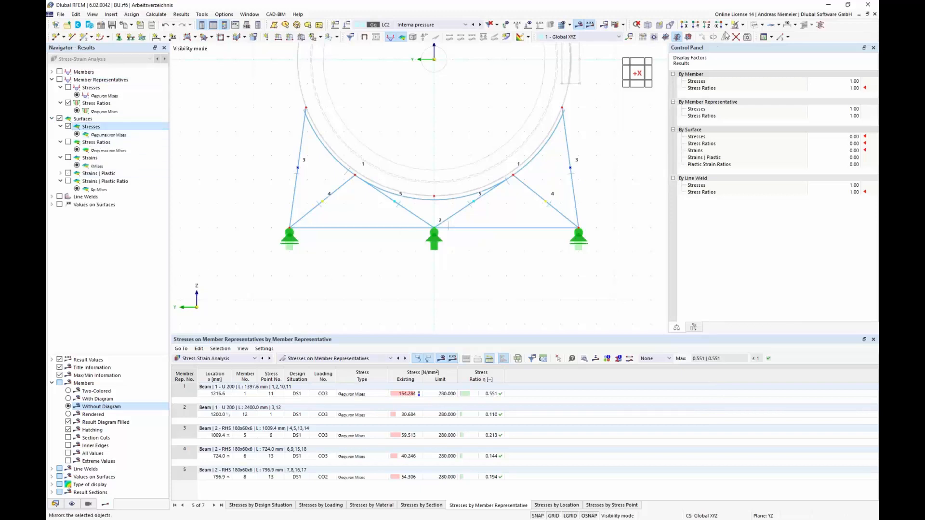
Step: Cancel the visibility mode and show the whole tank model in isometric view
{"action": "left_click", "coordinate": [742, 25]}
{"action": "left_click", "coordinate": [759, 81]}
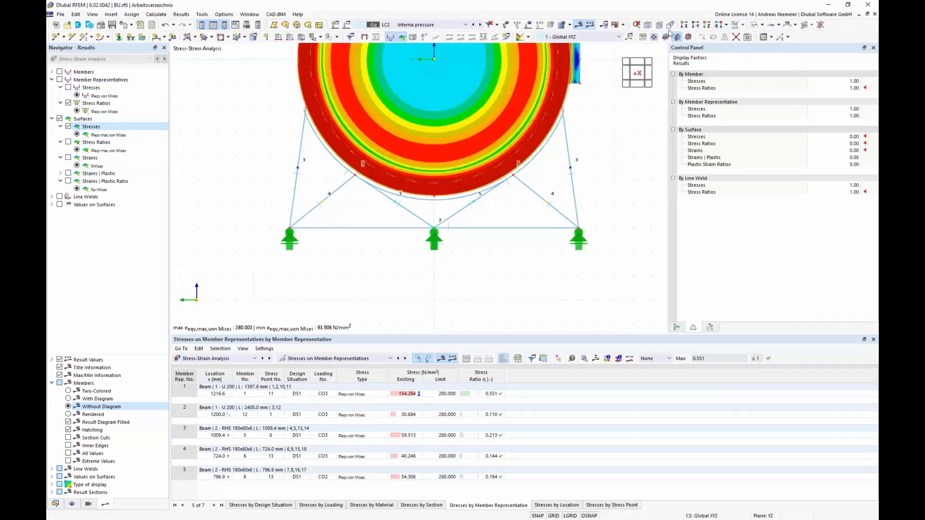
{"action": "left_click", "coordinate": [648, 25]}
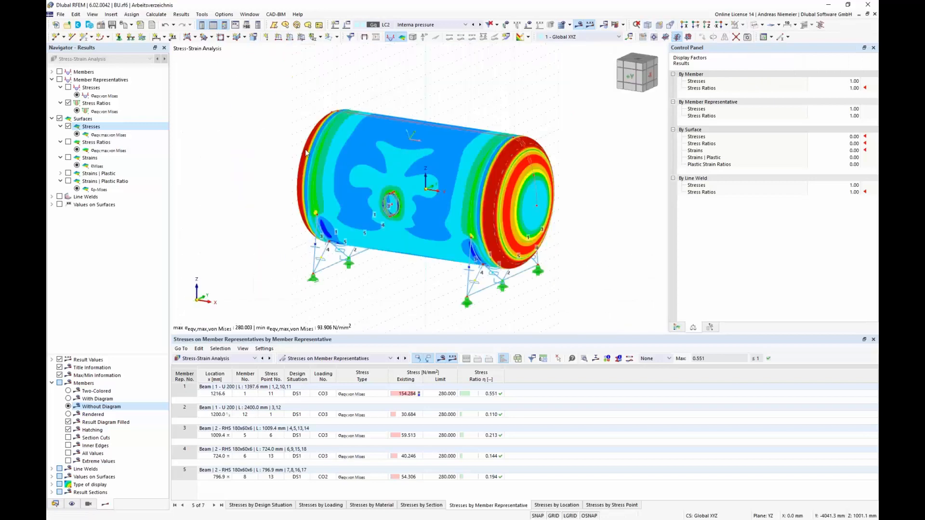
Step: Isolate the surfaces with the Vaulted Head thickness using the generated visibilities and return to the results display settings
{"action": "left_click", "coordinate": [90, 506]}
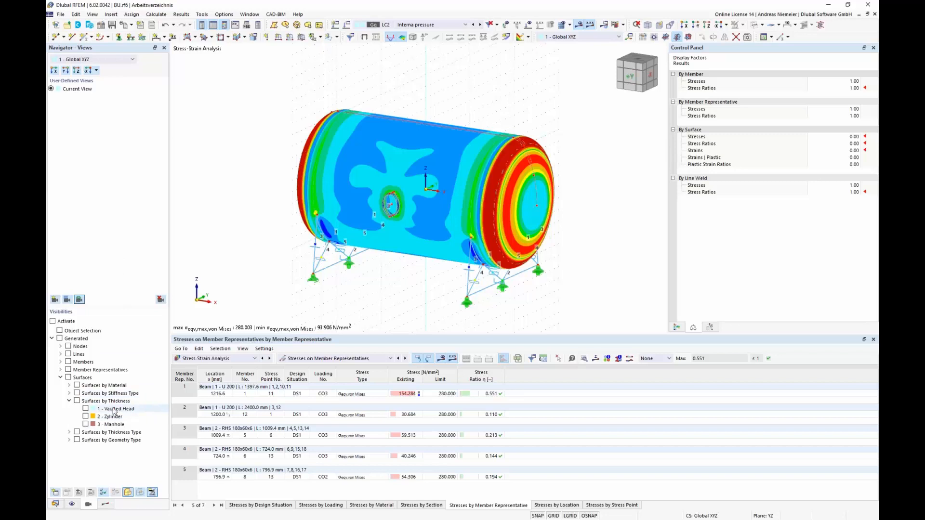
{"action": "left_click", "coordinate": [87, 409]}
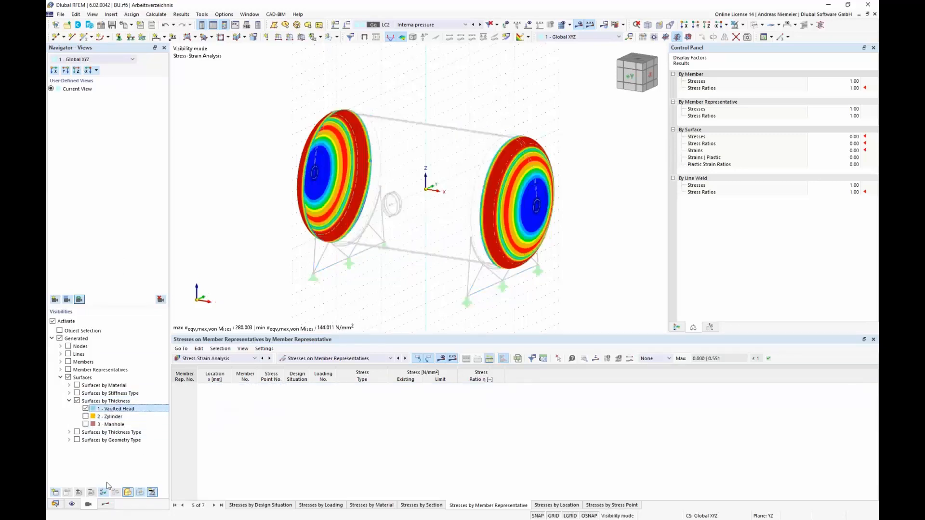
{"action": "left_click", "coordinate": [105, 504]}
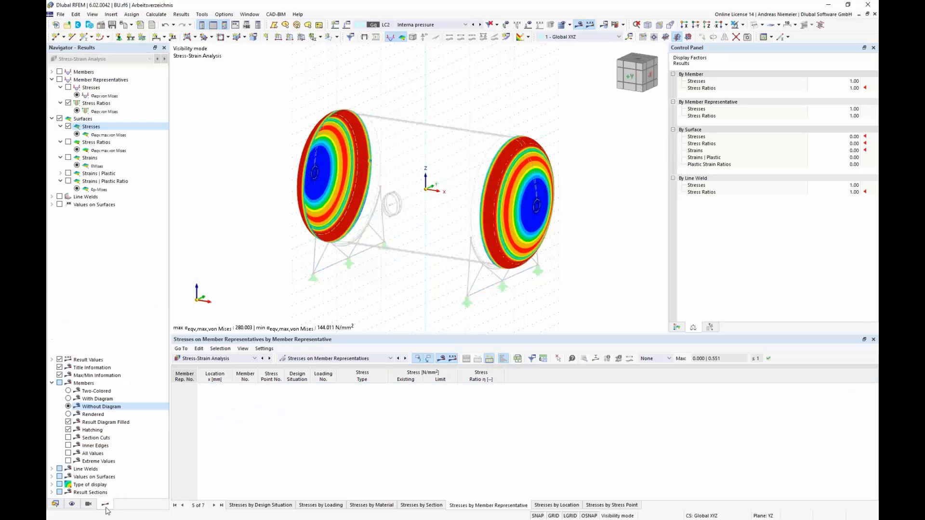
Step: Display only extreme values on the surfaces and send the vaulted heads' equivalent stress graphic to the printout report
{"action": "left_click", "coordinate": [60, 205]}
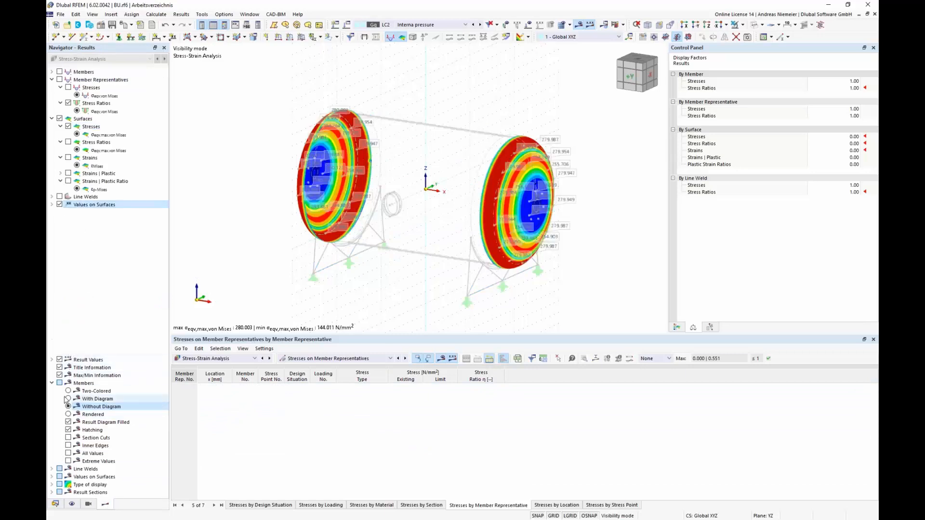
{"action": "left_click", "coordinate": [52, 383]}
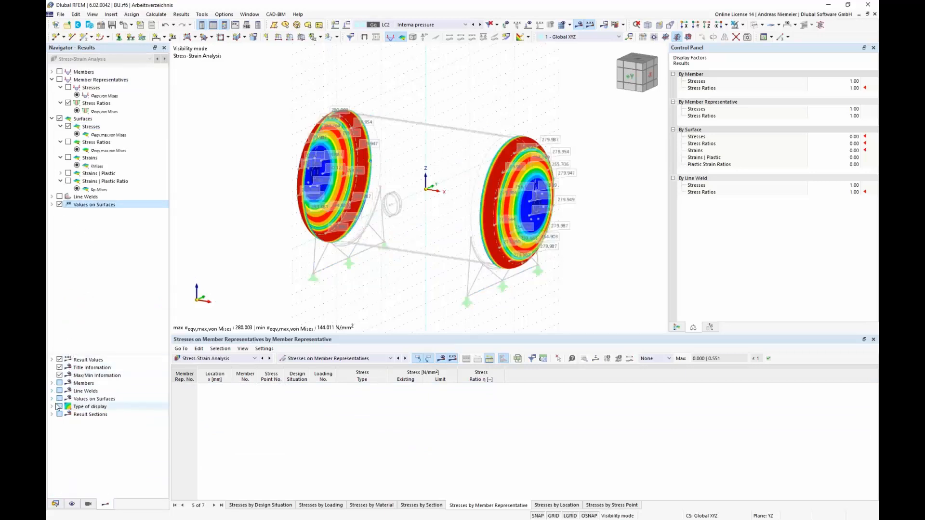
{"action": "left_click", "coordinate": [52, 399]}
{"action": "left_click", "coordinate": [68, 407]}
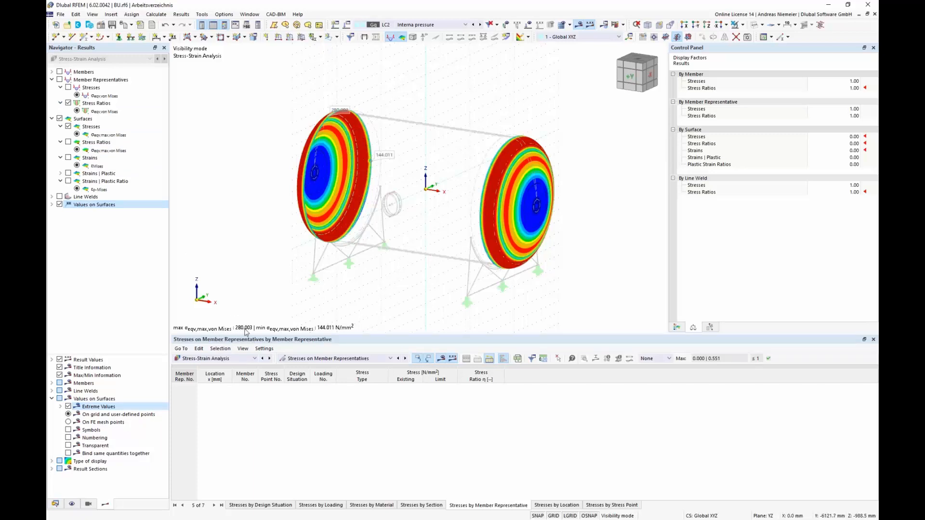
{"action": "left_click", "coordinate": [125, 27]}
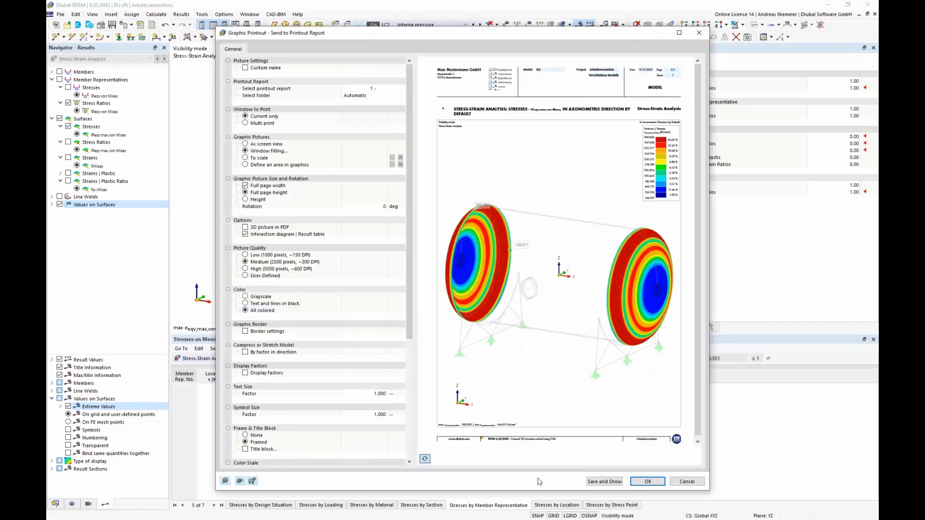
{"action": "left_click", "coordinate": [635, 484]}
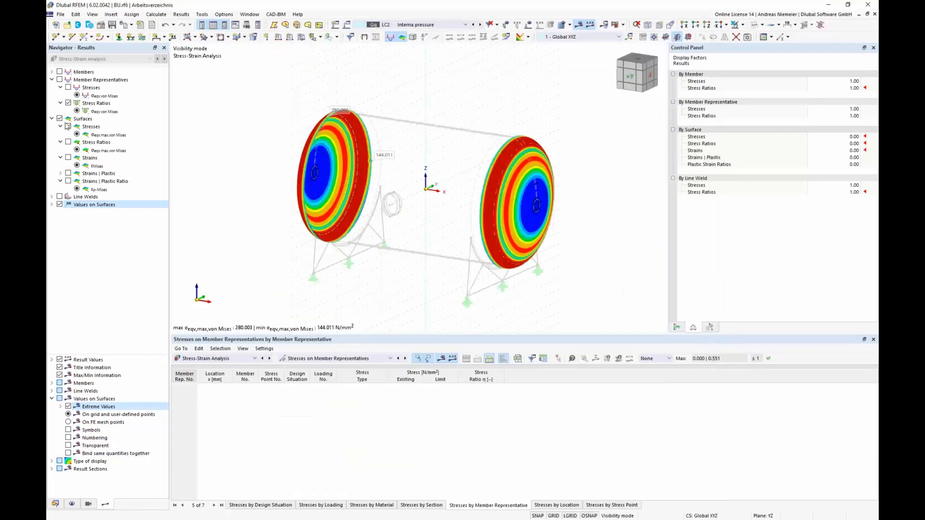
Step: Send the vaulted heads' surface strains graphic and plastic strain ratio graphic to the printout report
{"action": "left_click", "coordinate": [68, 126]}
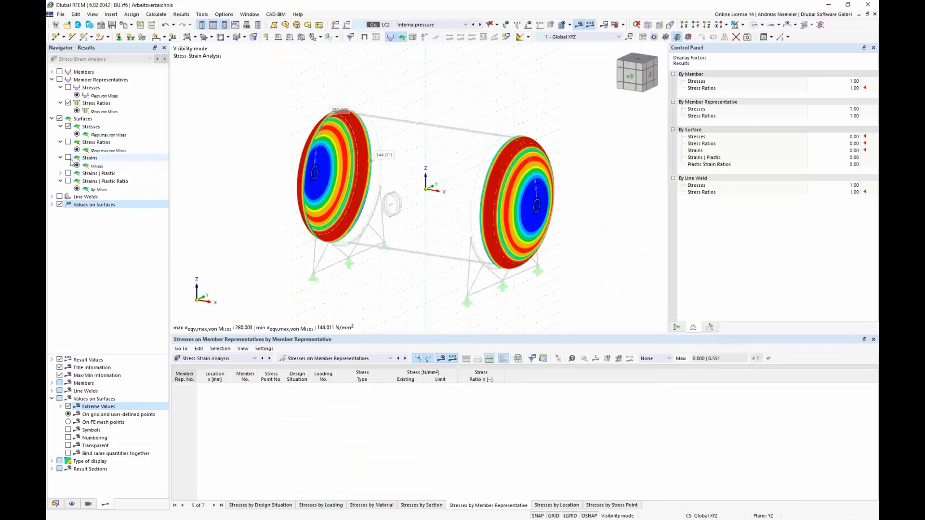
{"action": "left_click", "coordinate": [68, 158]}
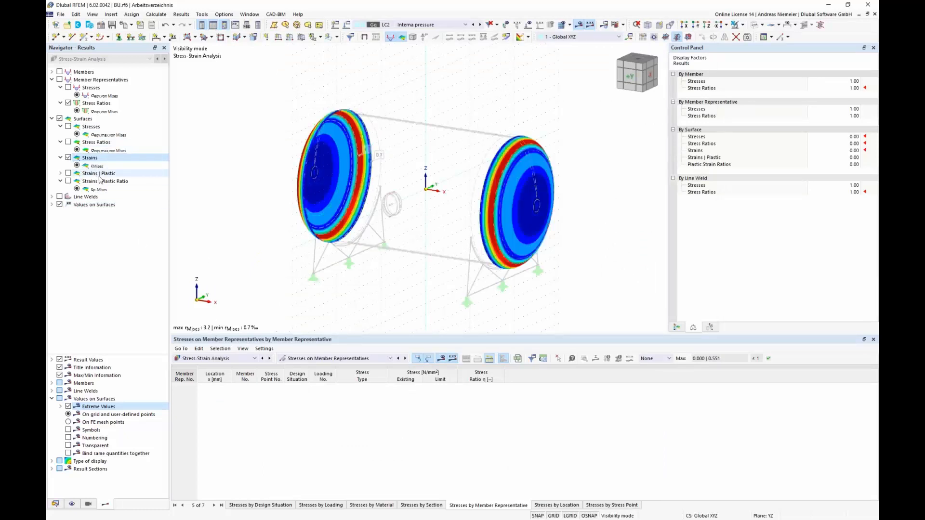
{"action": "left_click", "coordinate": [121, 27]}
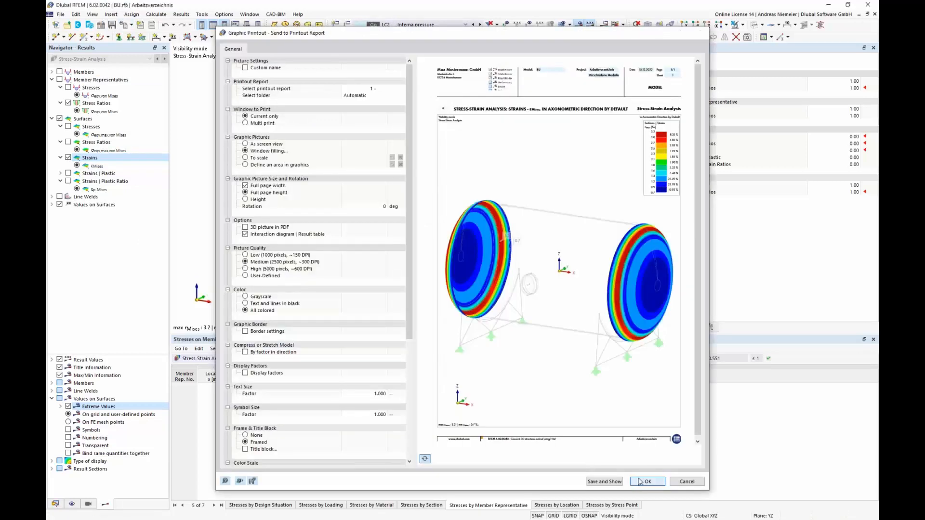
{"action": "left_click", "coordinate": [642, 481]}
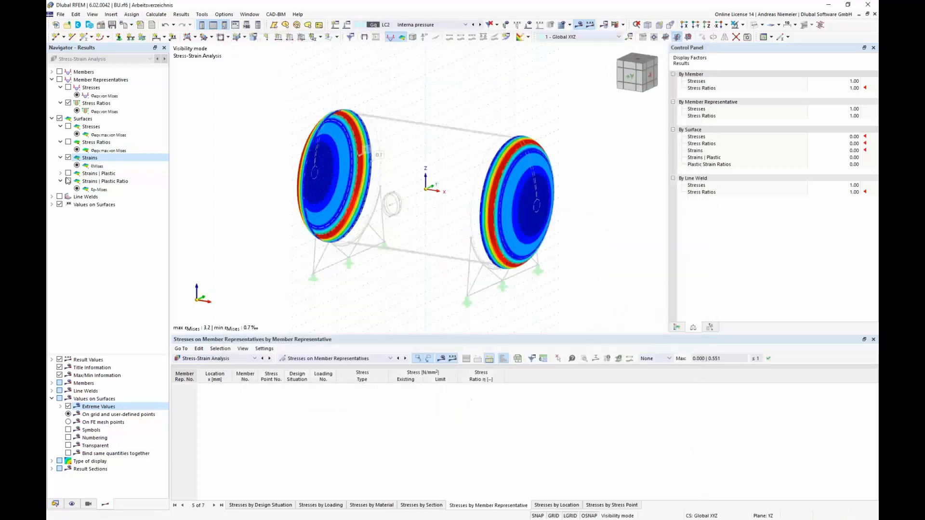
{"action": "left_click", "coordinate": [68, 182]}
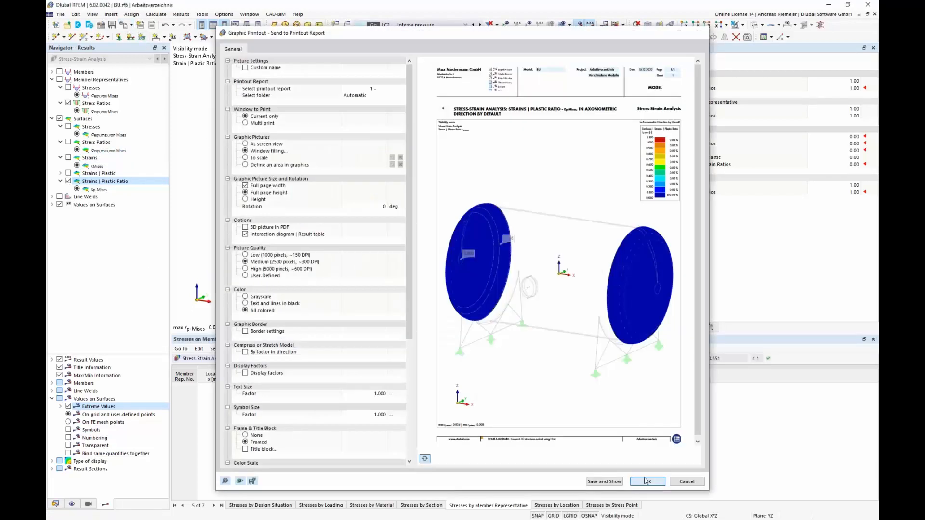
{"action": "left_click", "coordinate": [647, 481]}
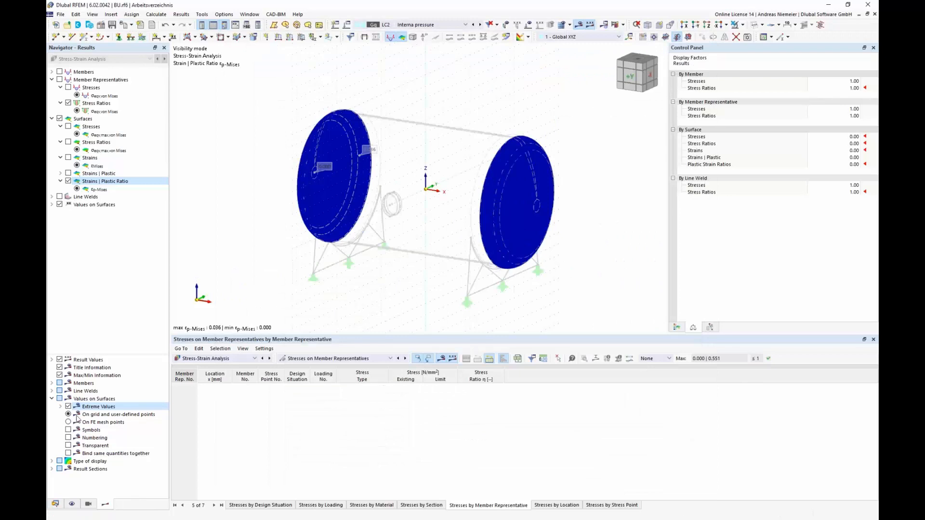
Step: Isolate the surfaces with the Zylinder thickness instead of the vaulted heads and display their equivalent stresses
{"action": "left_click", "coordinate": [88, 504]}
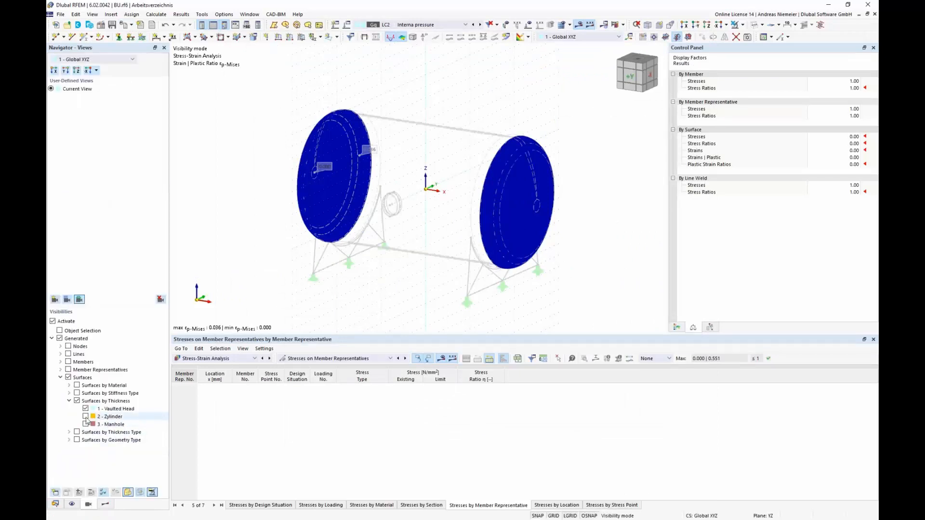
{"action": "left_click", "coordinate": [86, 417]}
{"action": "left_click", "coordinate": [86, 409]}
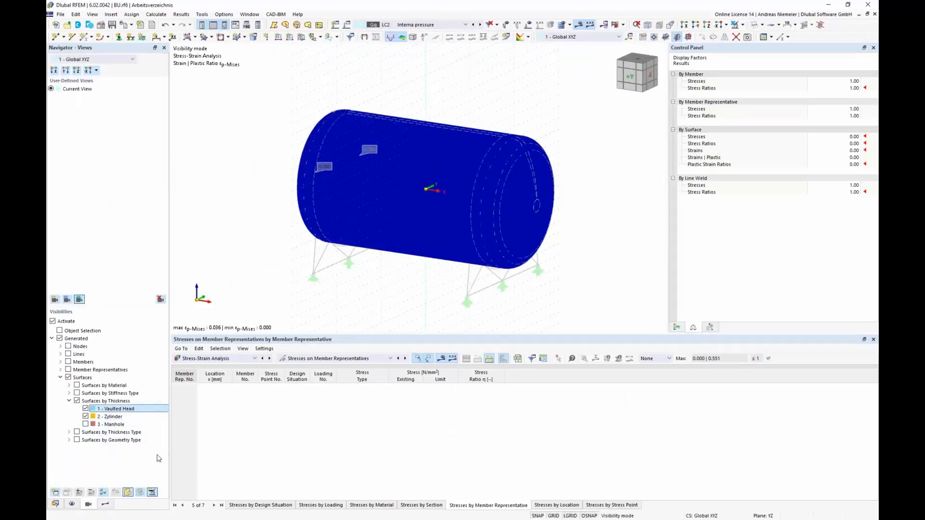
{"action": "left_click", "coordinate": [108, 509]}
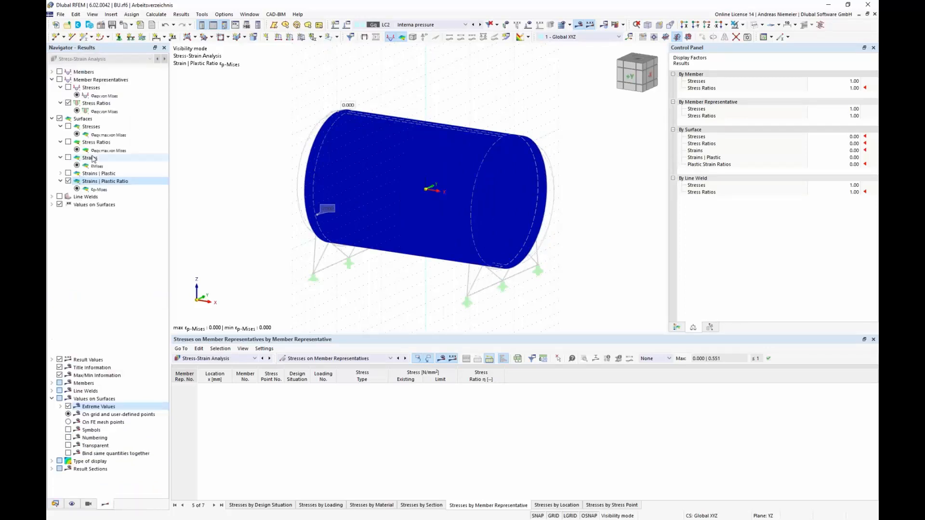
{"action": "left_click", "coordinate": [69, 127]}
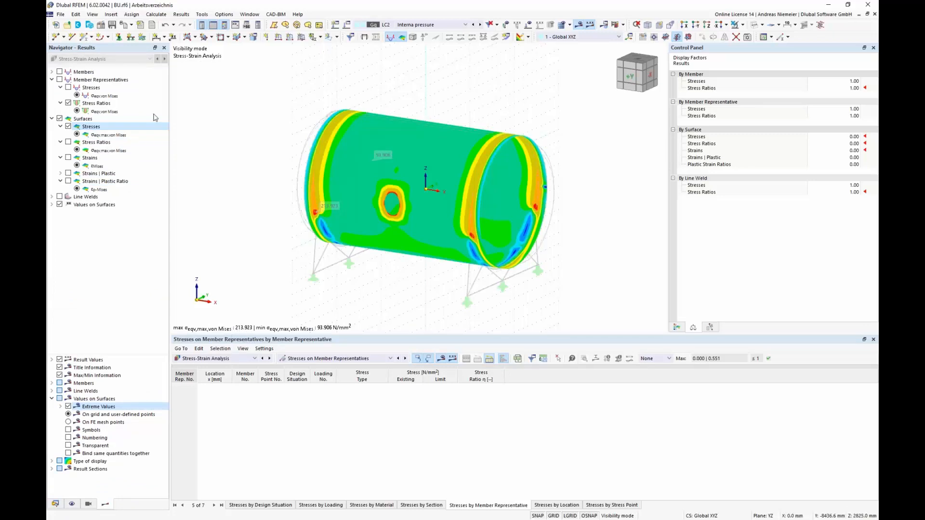
Step: Send the cylinder's equivalent stress graphic to the printout report with the 3D picture in PDF option enabled
{"action": "left_click", "coordinate": [125, 28]}
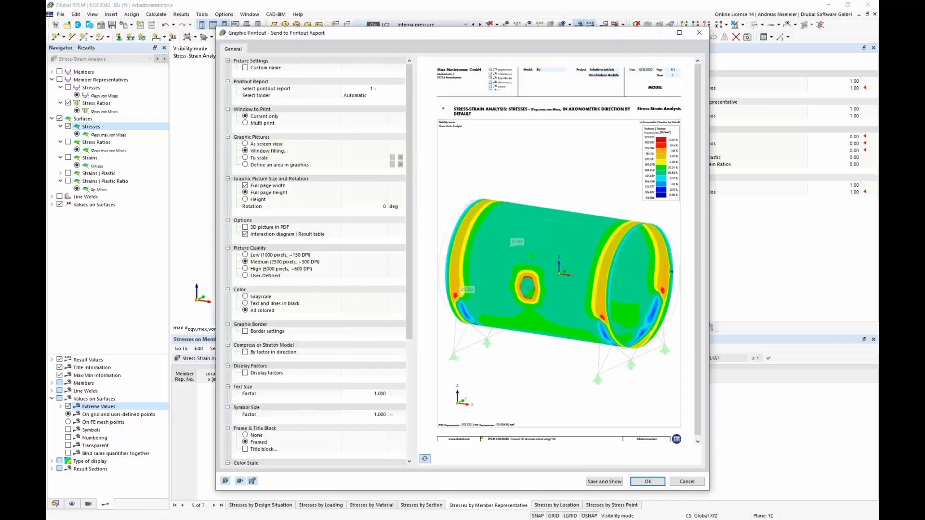
{"action": "left_click", "coordinate": [247, 229]}
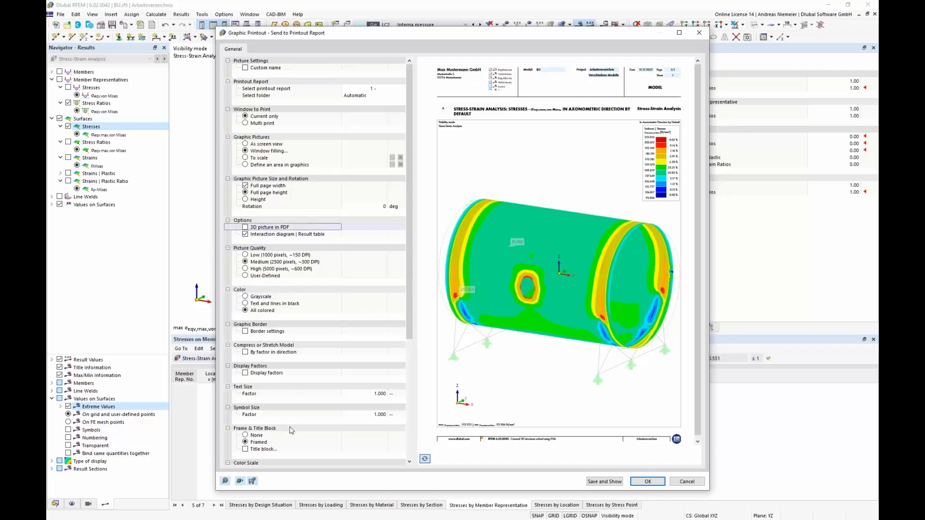
{"action": "key", "text": "space"}
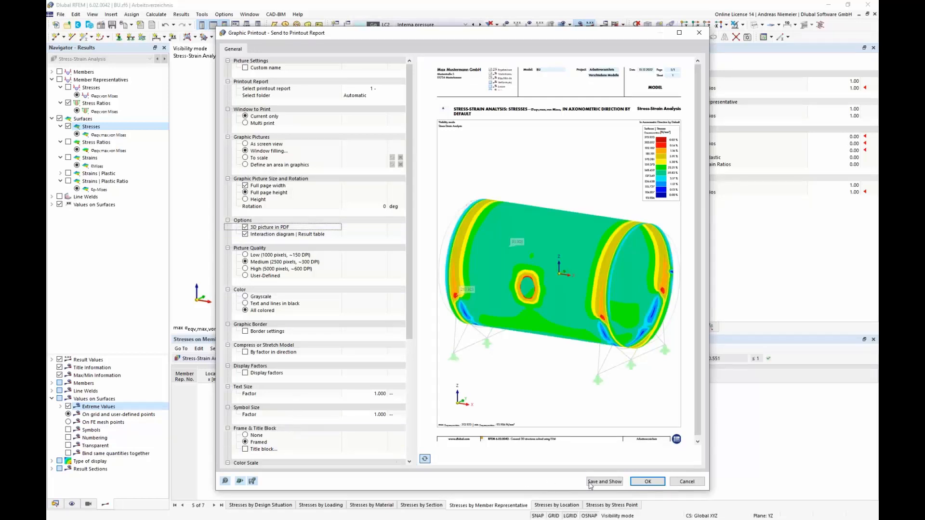
{"action": "left_click", "coordinate": [646, 482]}
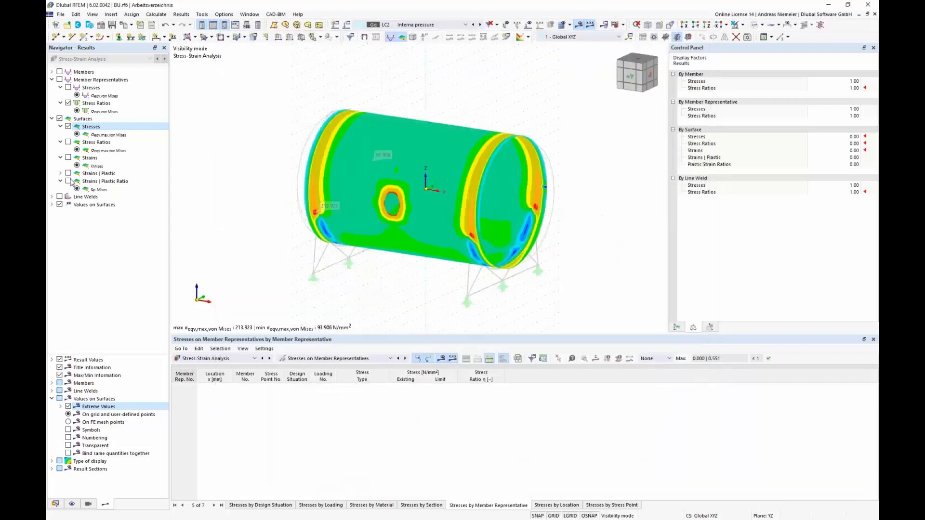
Step: Display the cylinder's surface stress ratios, save that graphic to the printout report as a 3D picture and show the report
{"action": "left_click", "coordinate": [68, 142]}
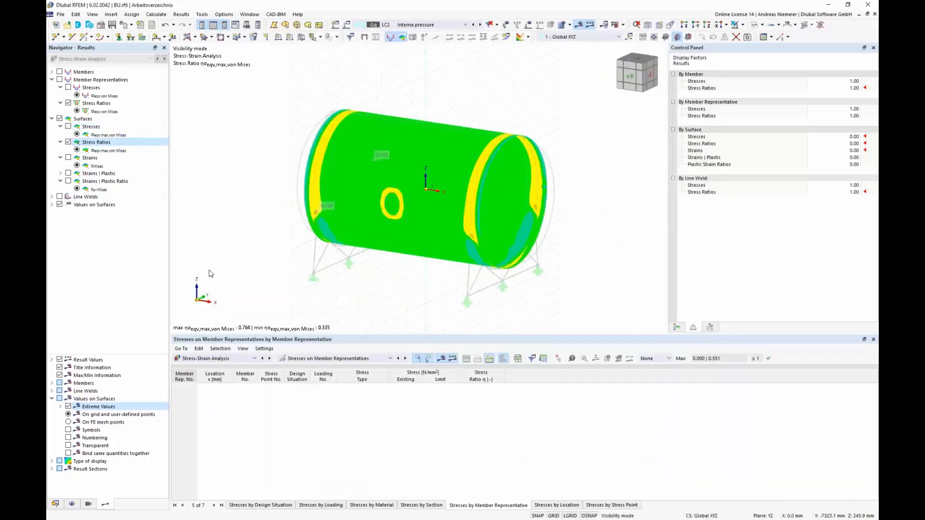
{"action": "left_click", "coordinate": [124, 25]}
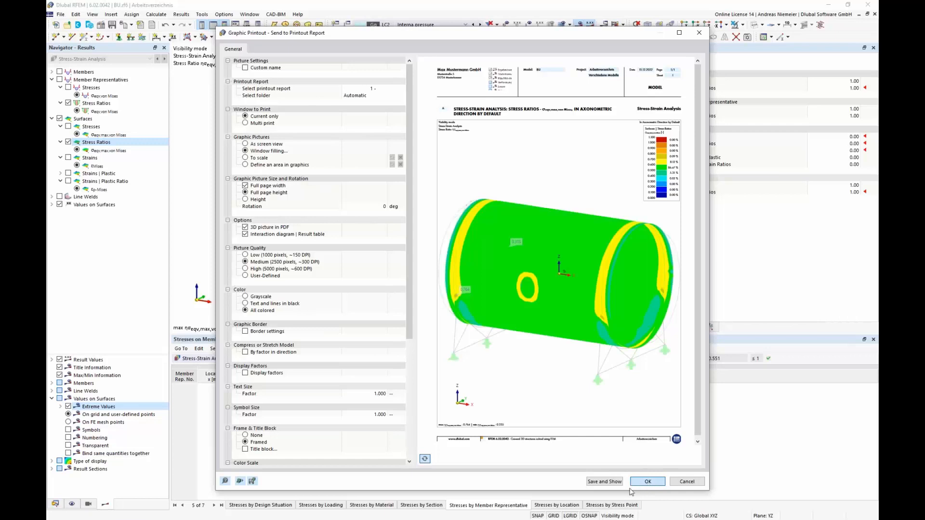
{"action": "left_click", "coordinate": [590, 482]}
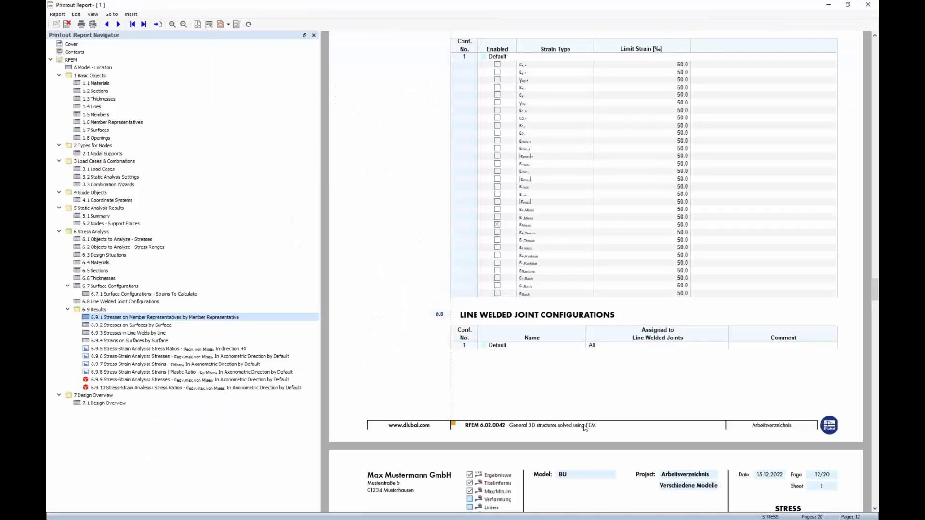
Step: Review the equivalent stress and strain graphics under the report's stress analysis results, fitting the whole page in view
{"action": "left_click", "coordinate": [121, 357]}
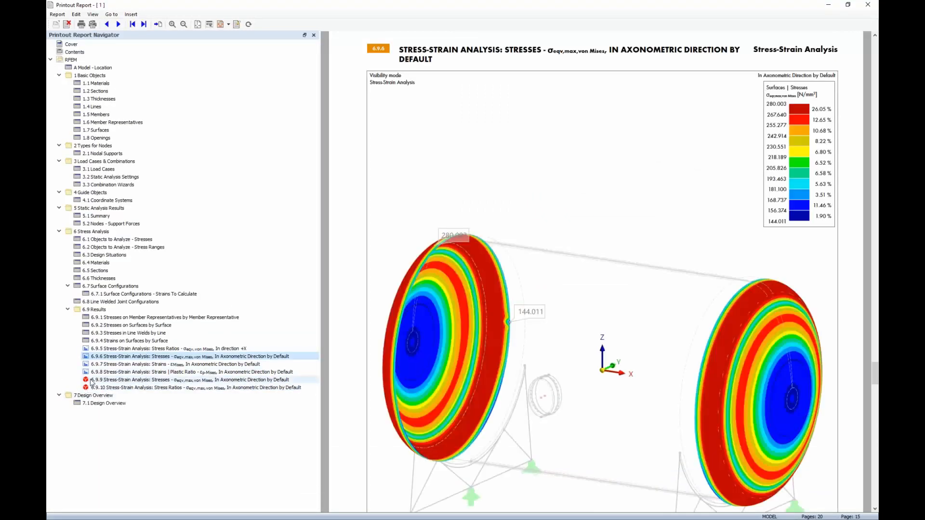
{"action": "left_click", "coordinate": [92, 380]}
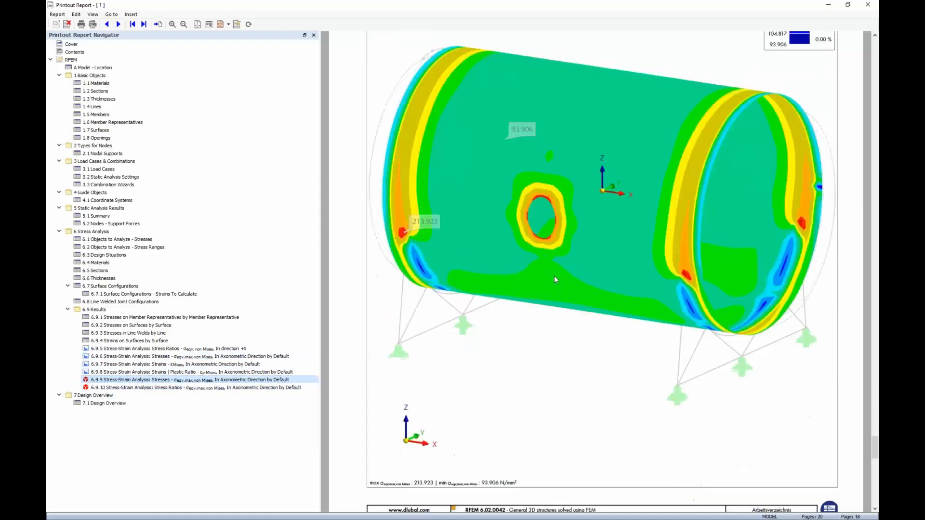
{"action": "left_click", "coordinate": [105, 365]}
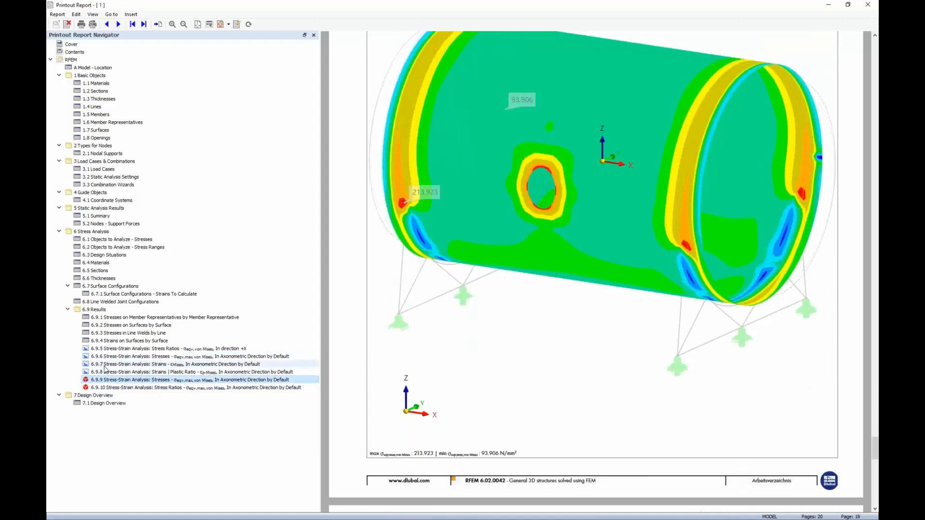
{"action": "scroll", "coordinate": [430, 287], "scroll_direction": "down", "scroll_amount": 3}
{"action": "scroll", "coordinate": [437, 262], "scroll_direction": "up", "scroll_amount": 5}
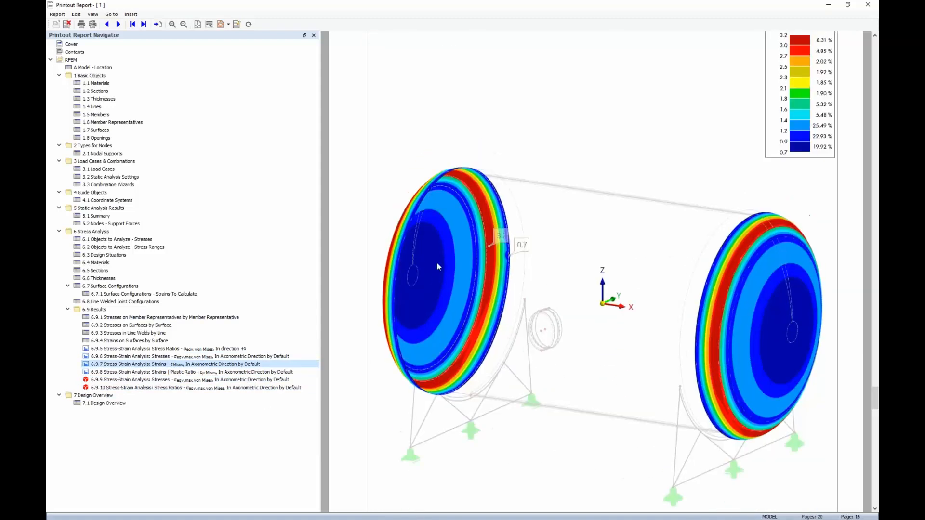
{"action": "left_click", "coordinate": [197, 24]}
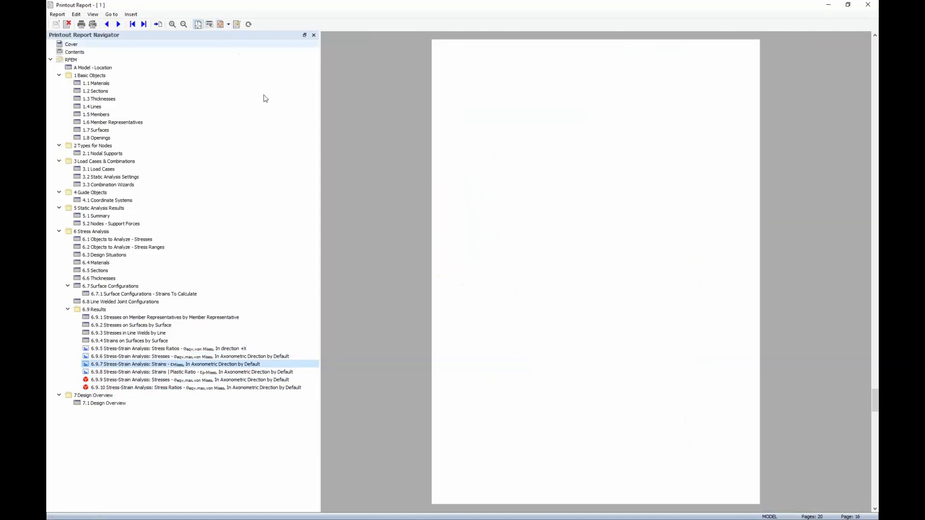
{"action": "left_click", "coordinate": [128, 379]}
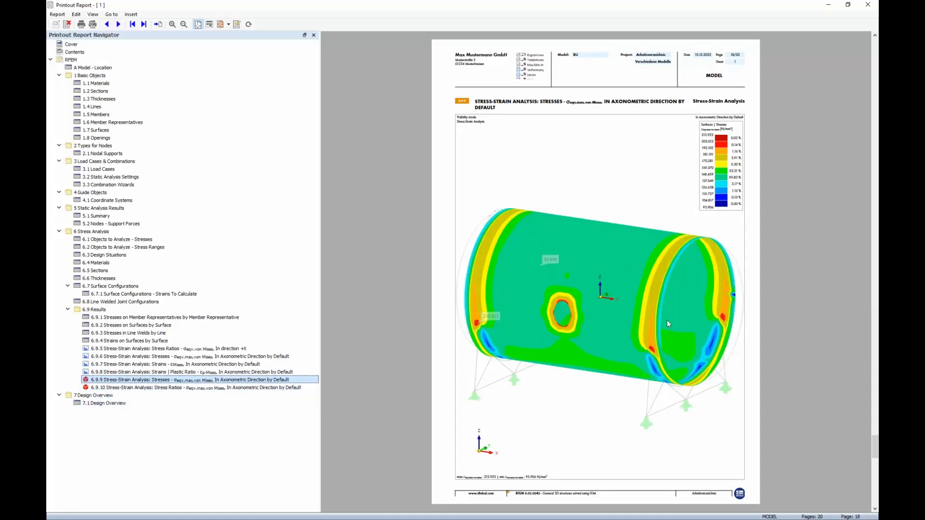
Step: Export the printout report to the Desktop as a PDF file named P
{"action": "left_click", "coordinate": [58, 14]}
{"action": "left_click", "coordinate": [87, 69]}
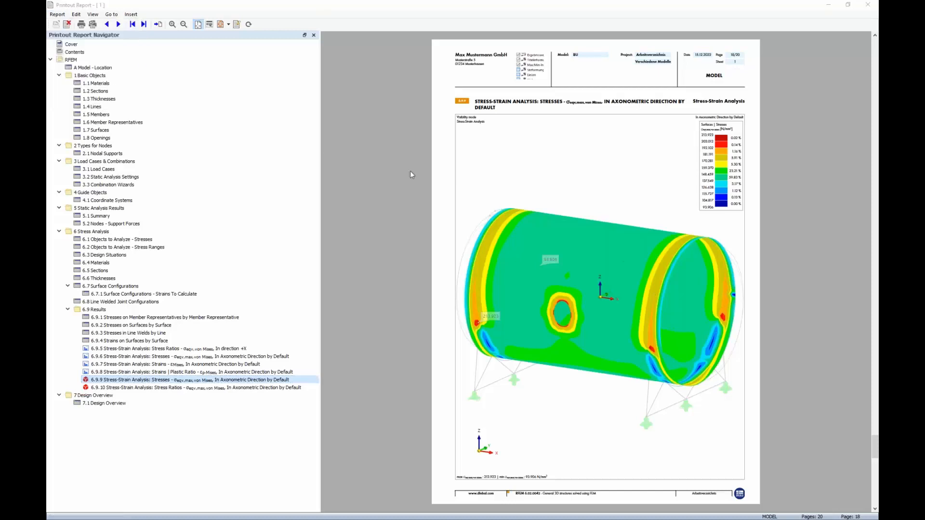
{"action": "left_click", "coordinate": [334, 246]}
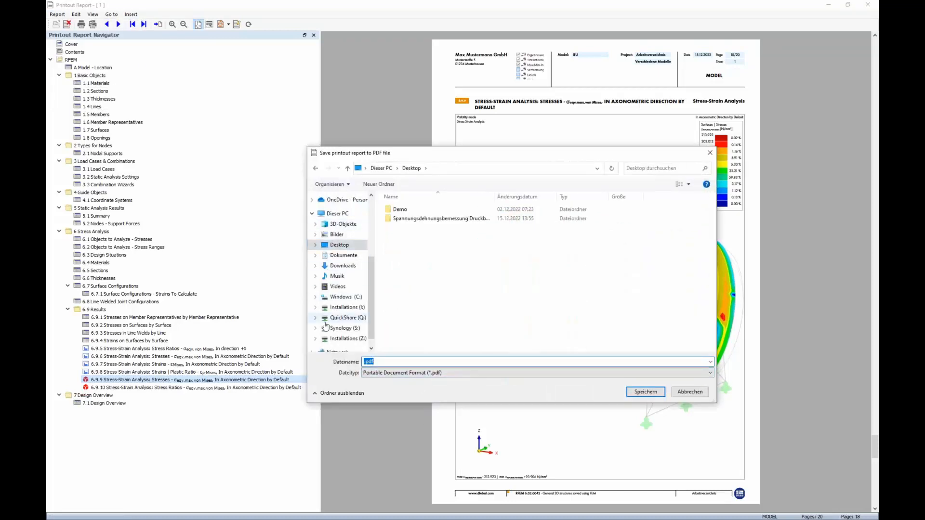
{"action": "type", "text": "P"}
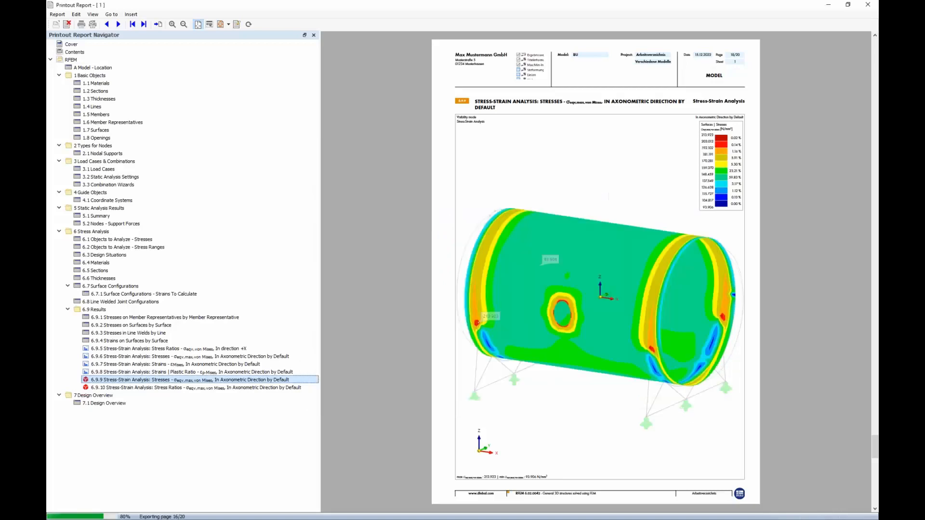
{"action": "key", "text": "Return"}
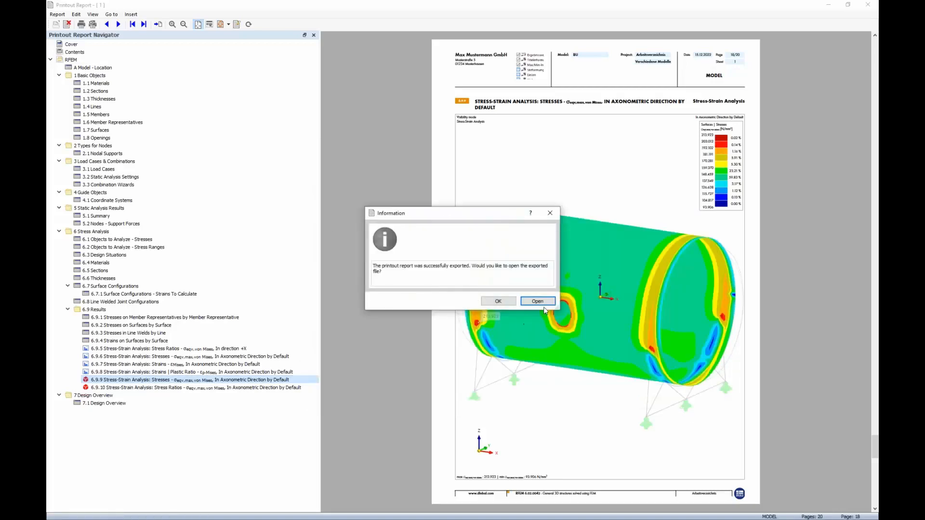
Step: Open the exported PDF, fit a full page in view and go to the cylinder's equivalent stress graphic on page 18
{"action": "left_click", "coordinate": [539, 302]}
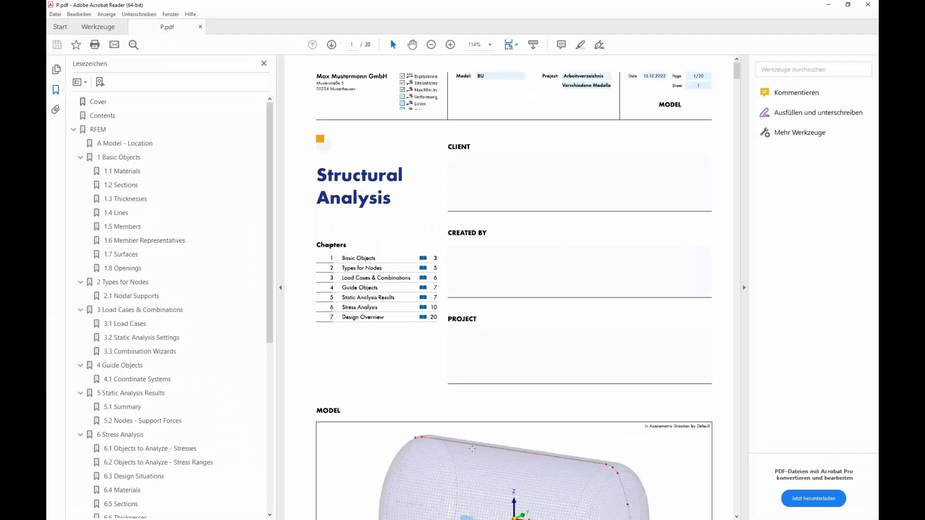
{"action": "left_click", "coordinate": [512, 47]}
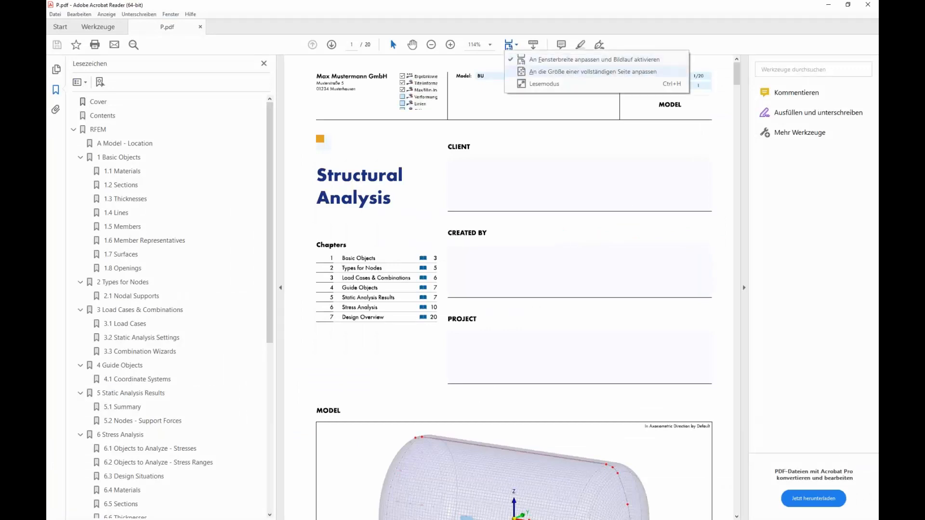
{"action": "left_click", "coordinate": [554, 72]}
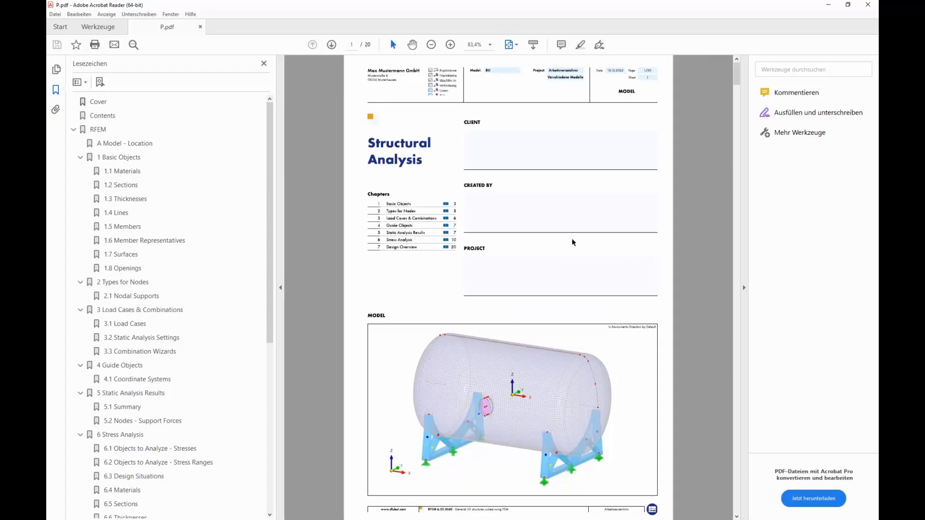
{"action": "scroll", "coordinate": [482, 189], "scroll_direction": "down", "scroll_amount": 7}
{"action": "scroll", "coordinate": [476, 195], "scroll_direction": "down", "scroll_amount": 12}
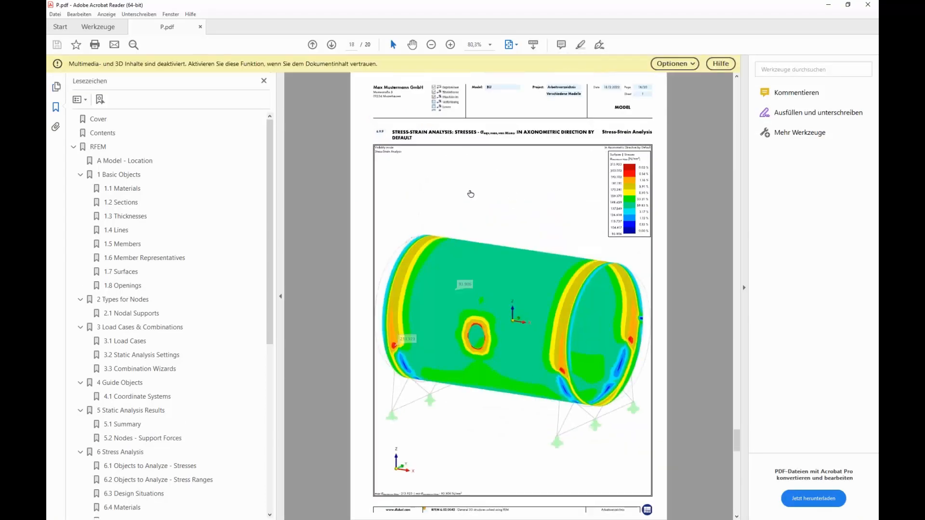
Step: Always trust this document for 3D content, activate and rotate the 3D stress graphic of the cylinder, and close the PDF
{"action": "left_click", "coordinate": [696, 62]}
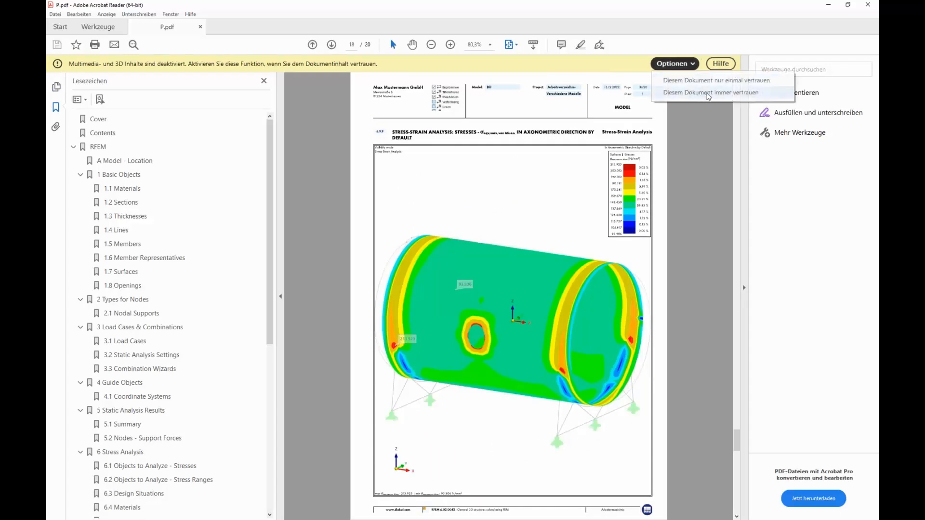
{"action": "left_click", "coordinate": [708, 93]}
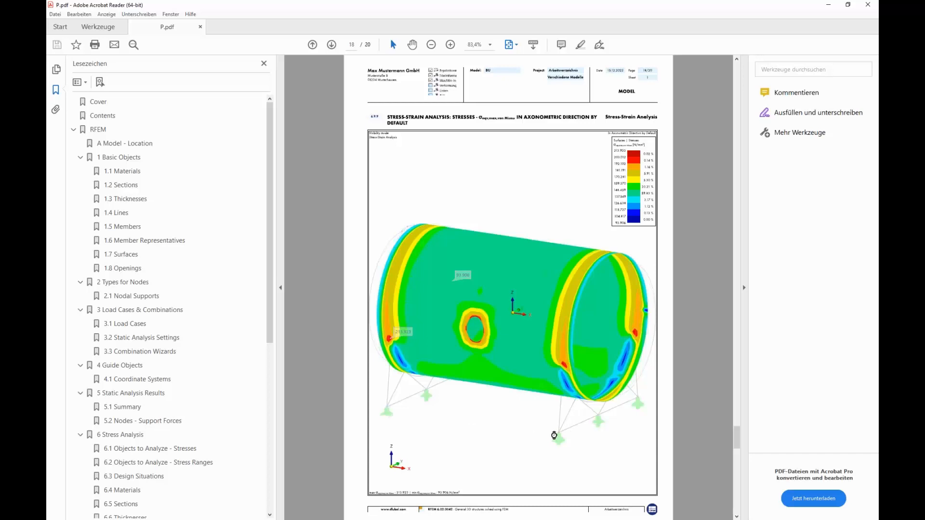
{"action": "left_click", "coordinate": [556, 435]}
{"action": "left_click_drag", "start_coordinate": [570, 426], "coordinate": [538, 465]}
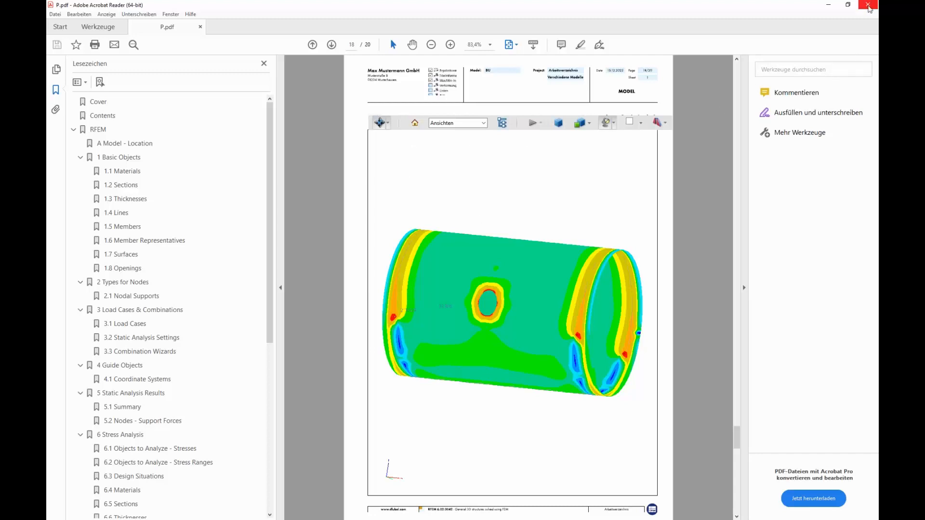
{"action": "left_click", "coordinate": [870, 5]}
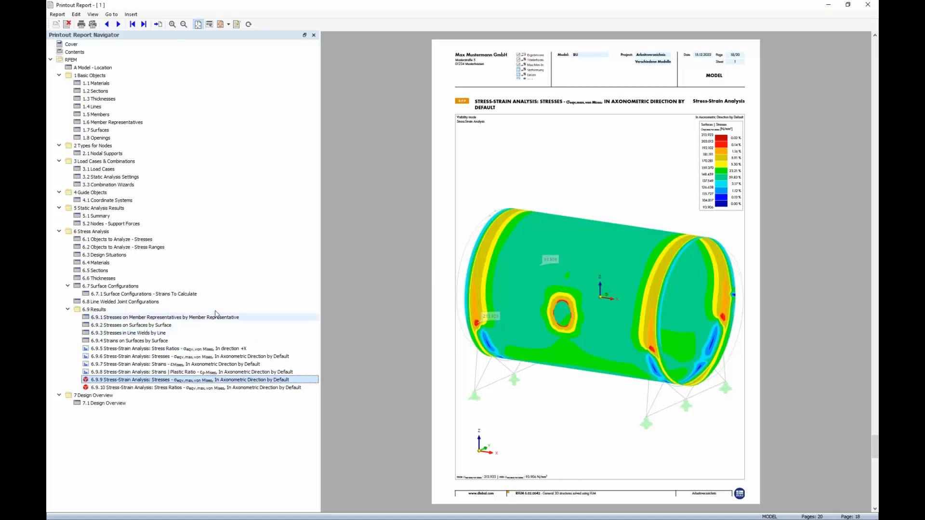
Step: Export the printout report to the Desktop as a web page (HTML) file named P
{"action": "left_click", "coordinate": [57, 14]}
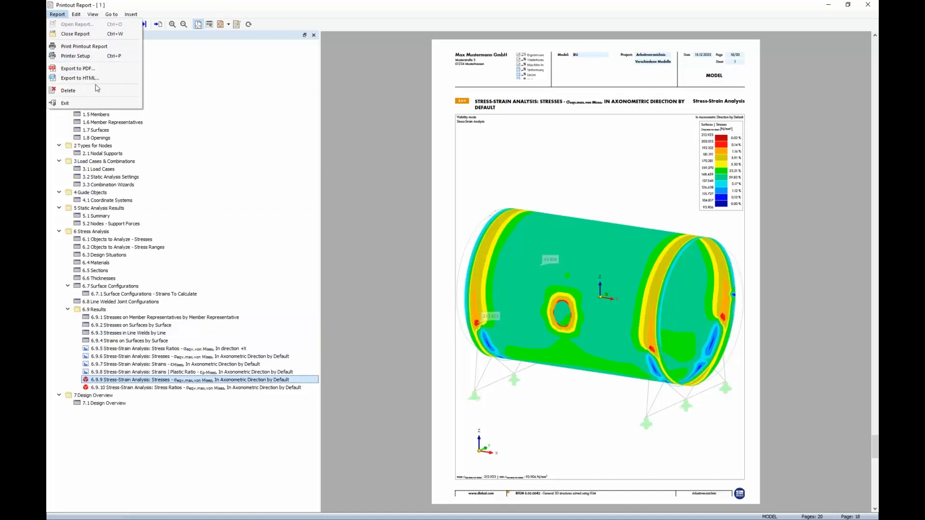
{"action": "left_click", "coordinate": [80, 78]}
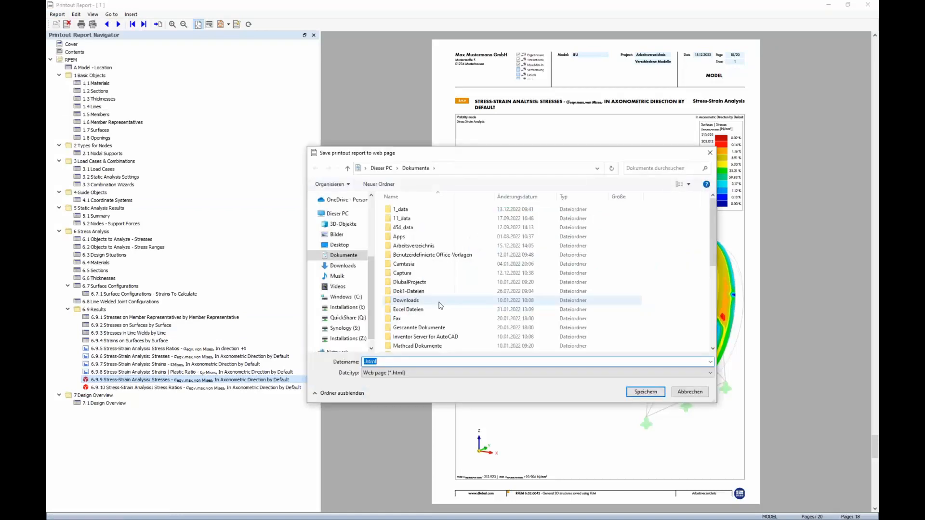
{"action": "left_click_drag", "start_coordinate": [371, 260], "coordinate": [371, 202]}
{"action": "left_click", "coordinate": [349, 215]}
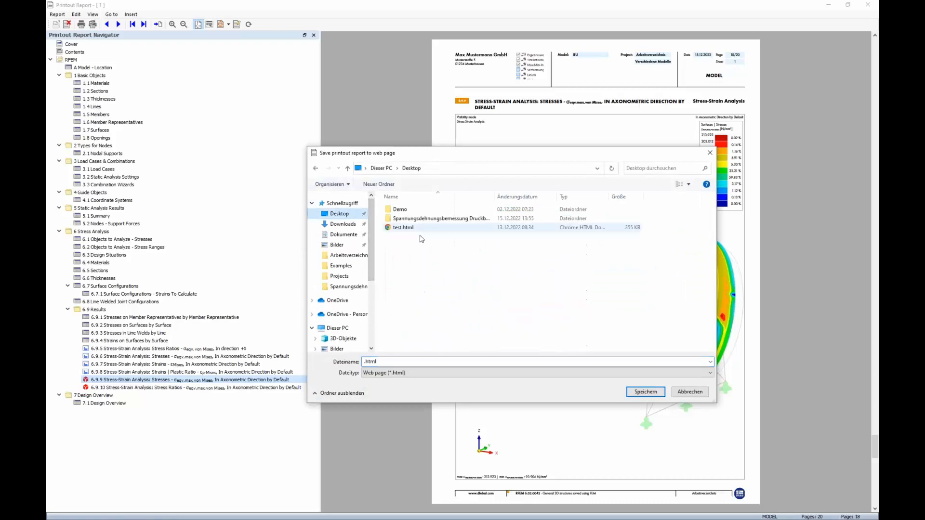
{"action": "left_click", "coordinate": [385, 362]}
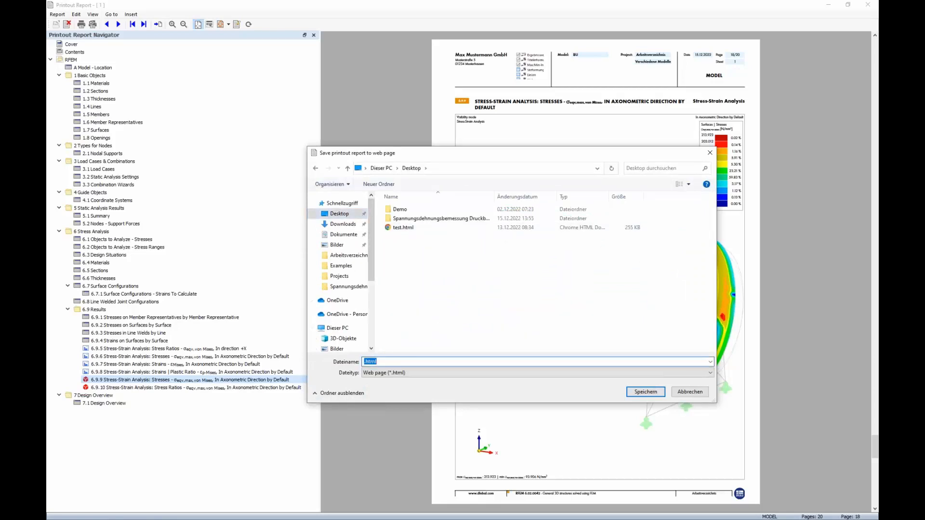
{"action": "type", "text": "P"}
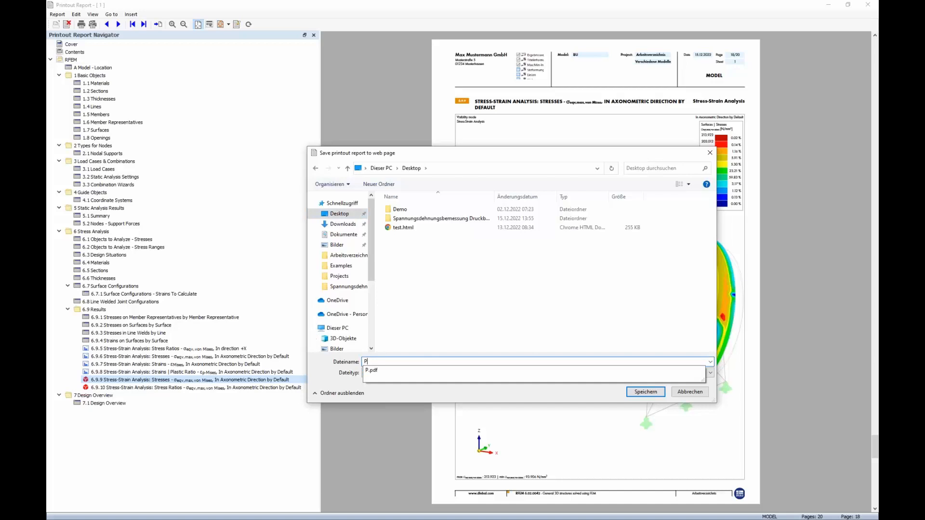
{"action": "left_click", "coordinate": [579, 400]}
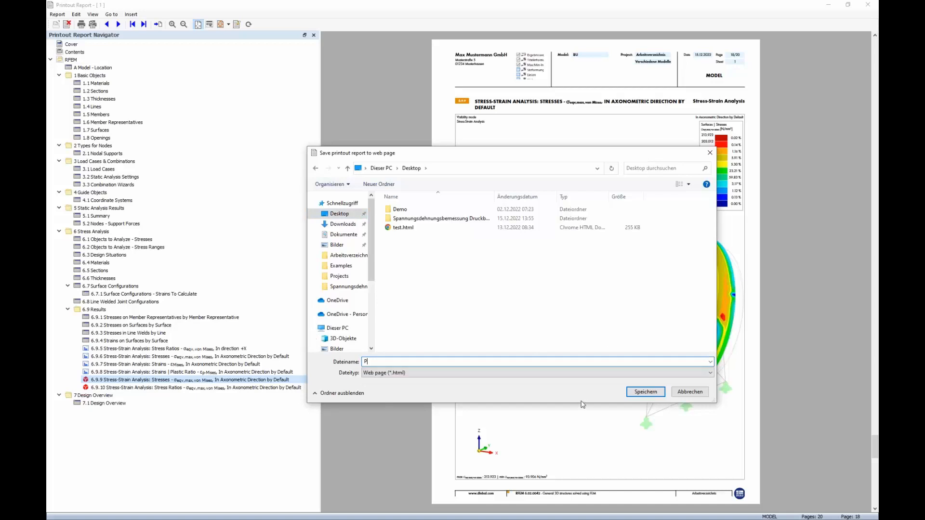
{"action": "left_click", "coordinate": [649, 393]}
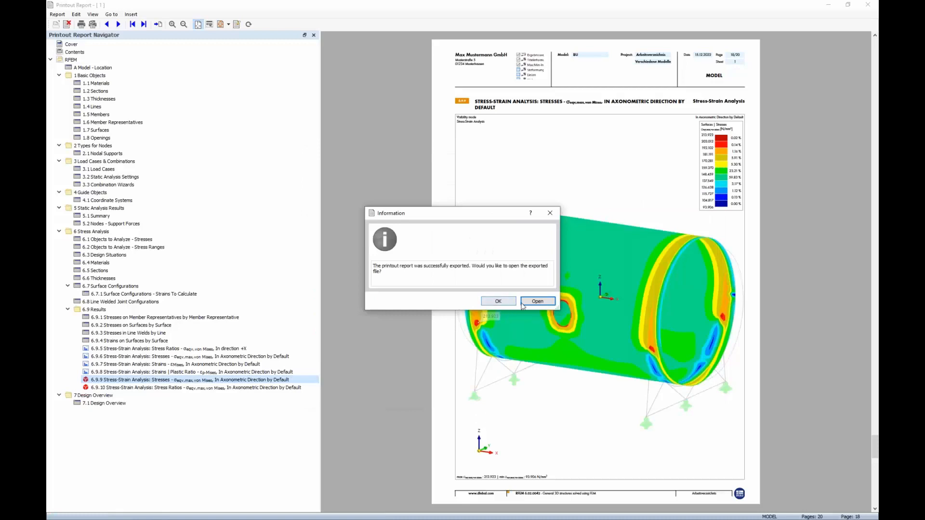
Step: Open the exported HTML report and look through its model picture, contents links and input data tables
{"action": "left_click", "coordinate": [536, 301]}
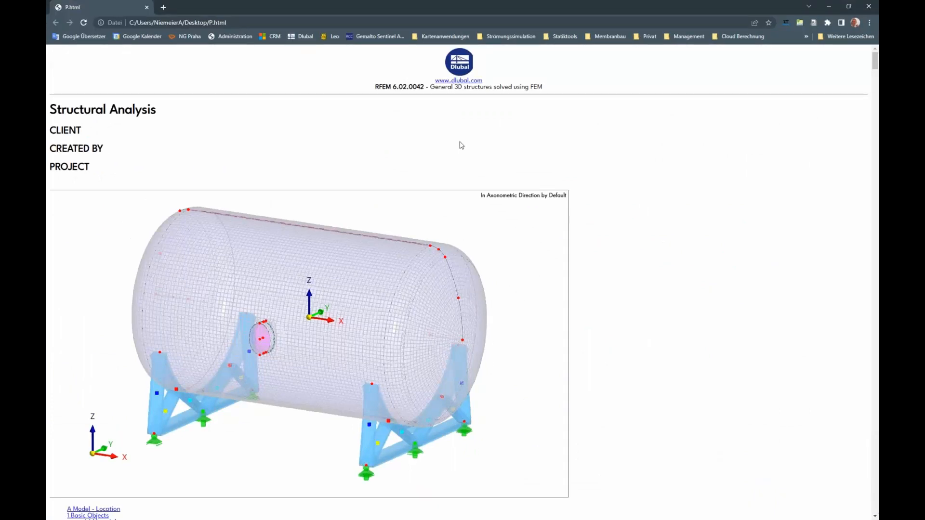
{"action": "scroll", "coordinate": [232, 130], "scroll_direction": "down", "scroll_amount": 5}
{"action": "scroll", "coordinate": [232, 137], "scroll_direction": "up", "scroll_amount": 3}
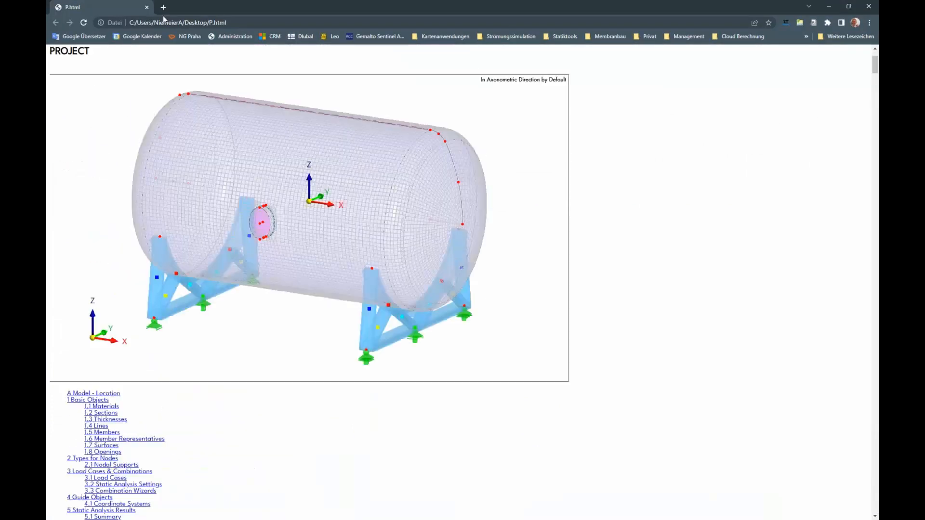
{"action": "scroll", "coordinate": [218, 113], "scroll_direction": "up", "scroll_amount": 3}
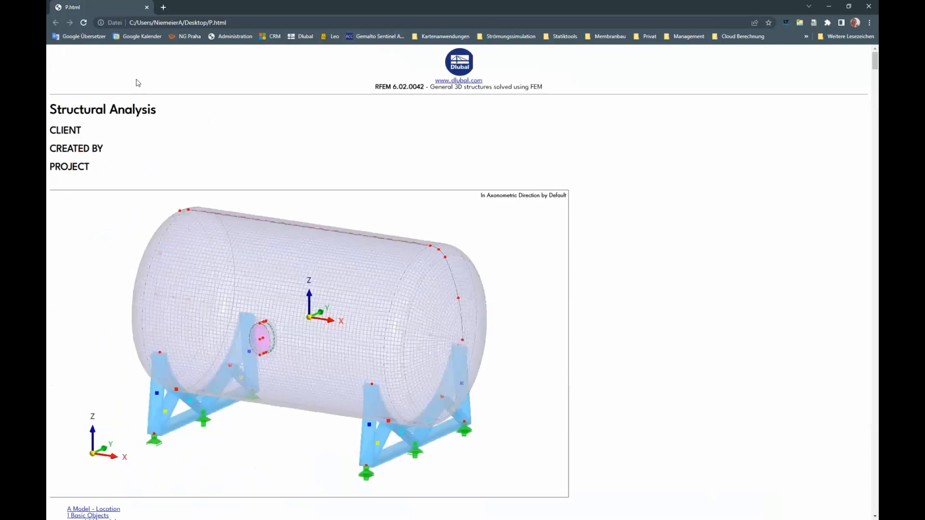
{"action": "scroll", "coordinate": [190, 155], "scroll_direction": "down", "scroll_amount": 3}
{"action": "scroll", "coordinate": [191, 155], "scroll_direction": "down", "scroll_amount": 20}
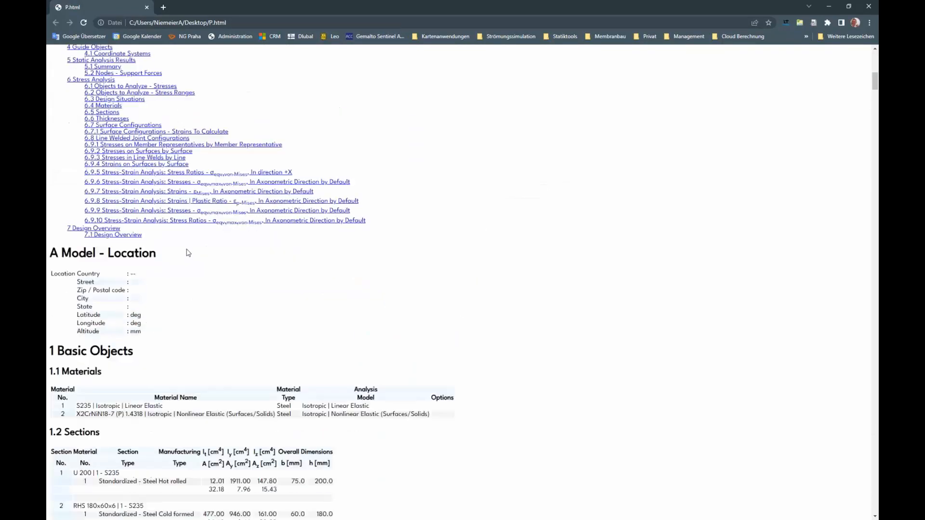
{"action": "scroll", "coordinate": [181, 354], "scroll_direction": "down", "scroll_amount": 15}
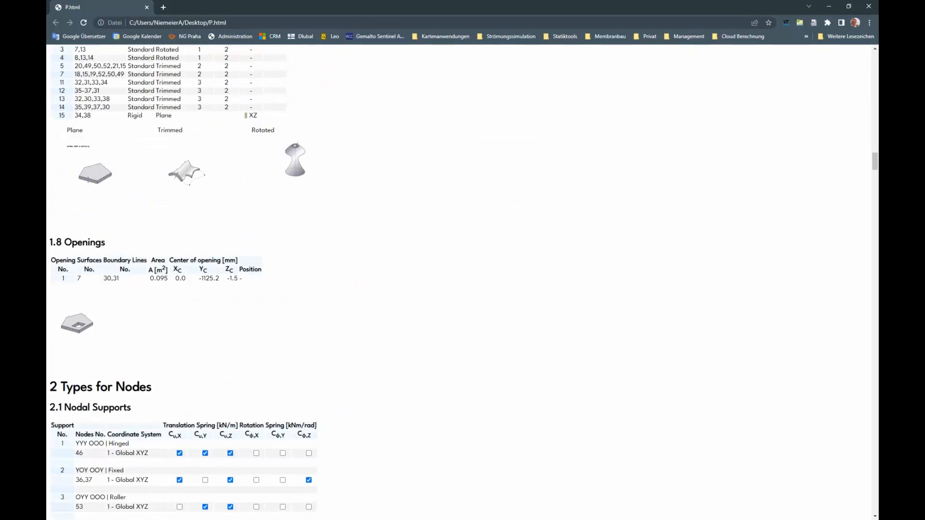
{"action": "scroll", "coordinate": [283, 293], "scroll_direction": "up", "scroll_amount": 20}
{"action": "scroll", "coordinate": [246, 314], "scroll_direction": "up", "scroll_amount": 20}
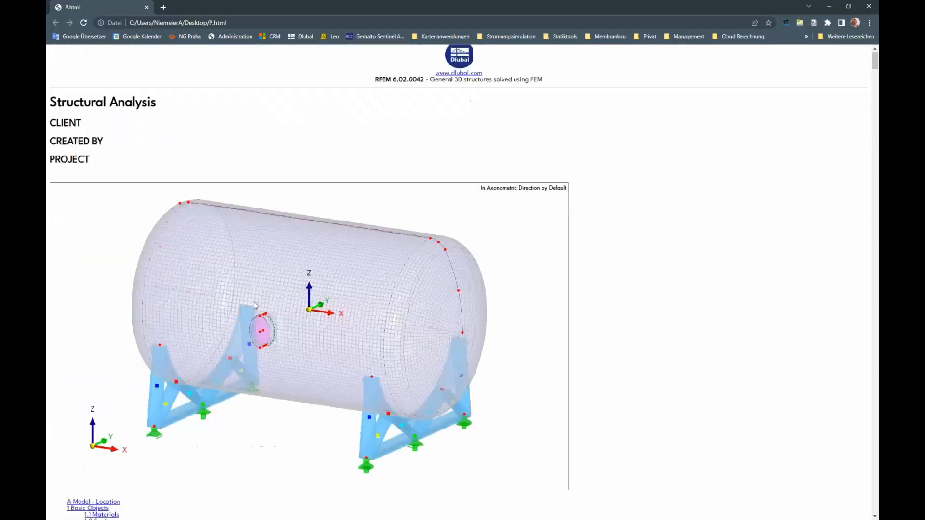
{"action": "scroll", "coordinate": [282, 274], "scroll_direction": "down", "scroll_amount": 5}
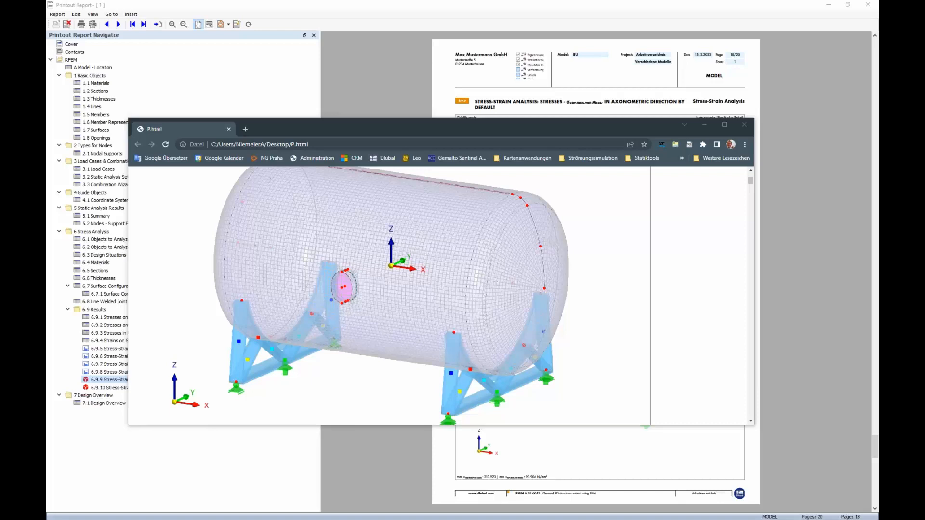
Step: Open the P_data folder on the Desktop and preview the exported stress and plastic strain ratio graphics
{"action": "left_click_drag", "start_coordinate": [46, 125], "coordinate": [332, 128]}
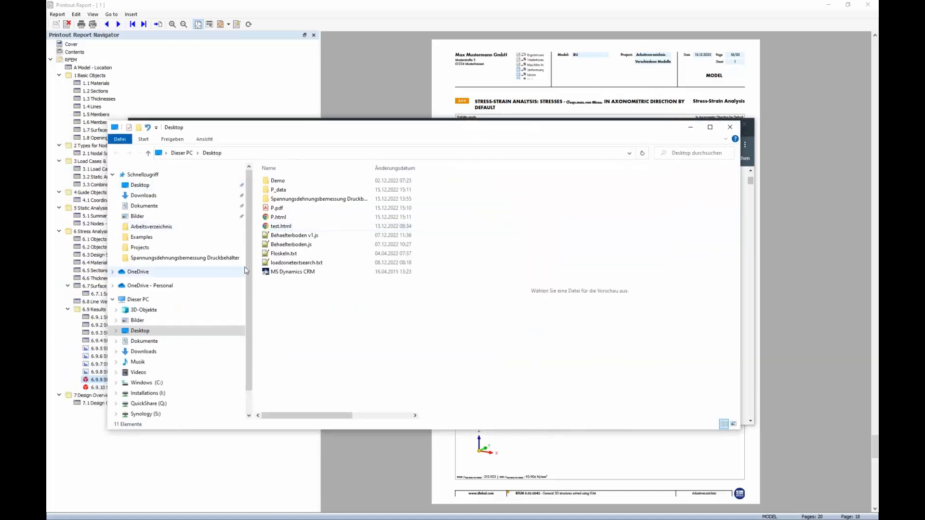
{"action": "double_click", "coordinate": [278, 189]}
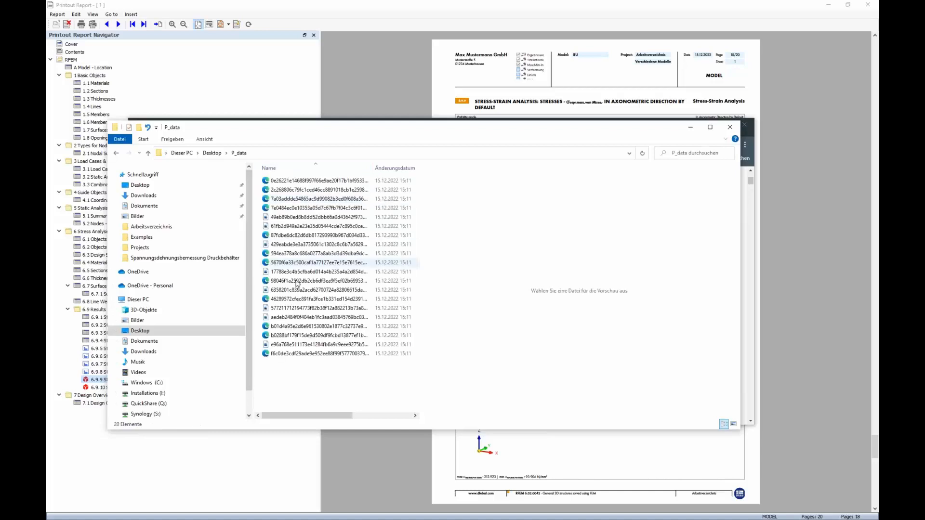
{"action": "left_click", "coordinate": [313, 217]}
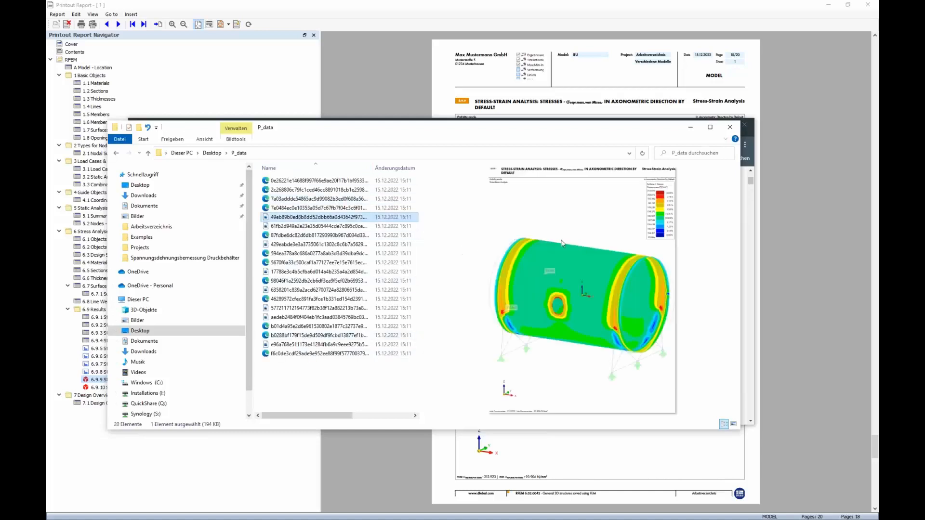
{"action": "left_click", "coordinate": [315, 226]}
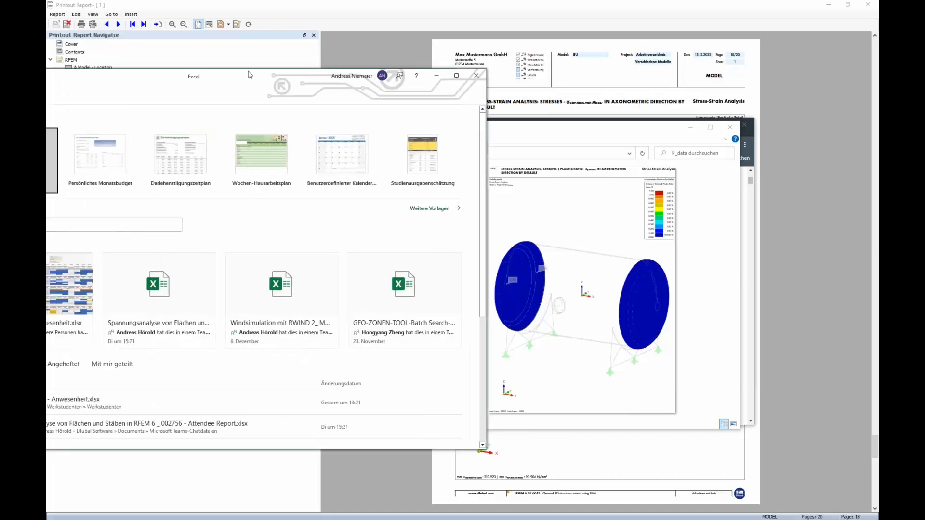
Step: Switch to Excel, open P.html from the Desktop and look through the report down to the materials and sections tables
{"action": "double_click", "coordinate": [396, 75]}
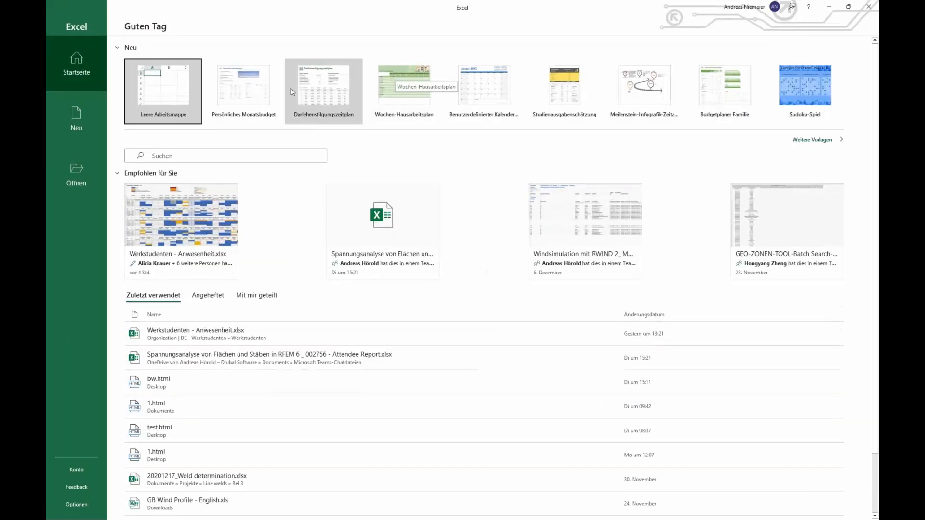
{"action": "left_click", "coordinate": [78, 172]}
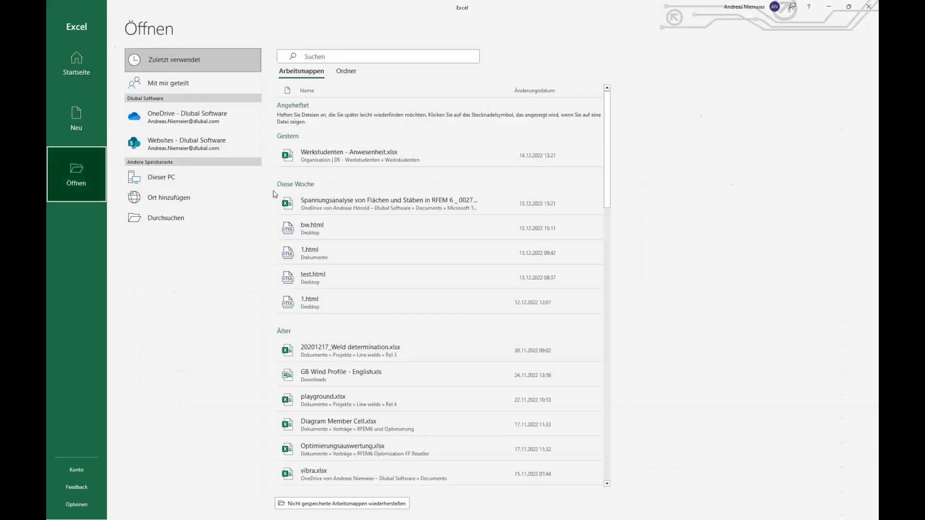
{"action": "left_click", "coordinate": [176, 224]}
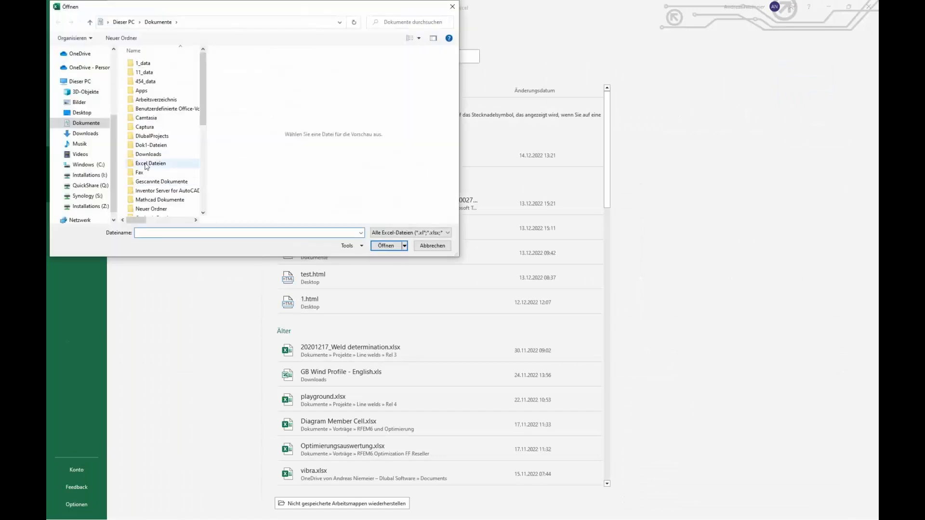
{"action": "scroll", "coordinate": [152, 90], "scroll_direction": "down", "scroll_amount": 3}
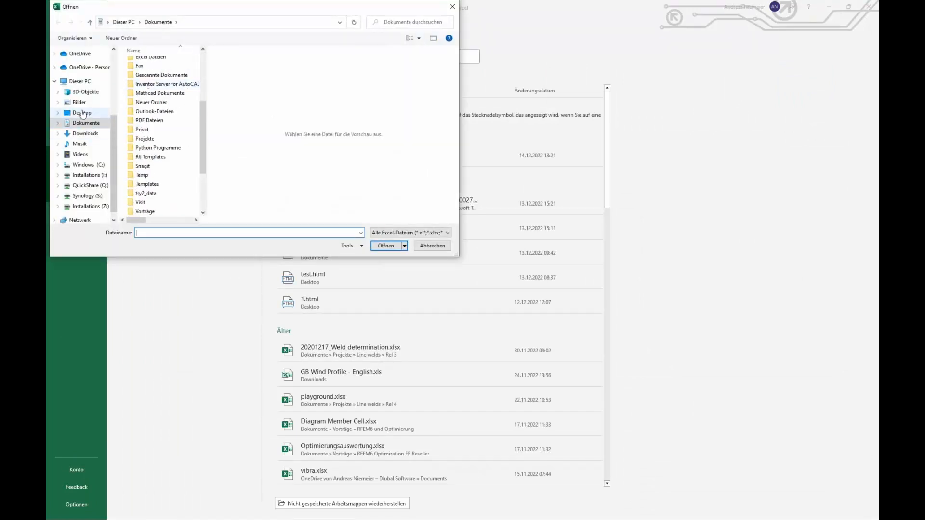
{"action": "left_click", "coordinate": [82, 112]}
{"action": "left_click", "coordinate": [143, 90]}
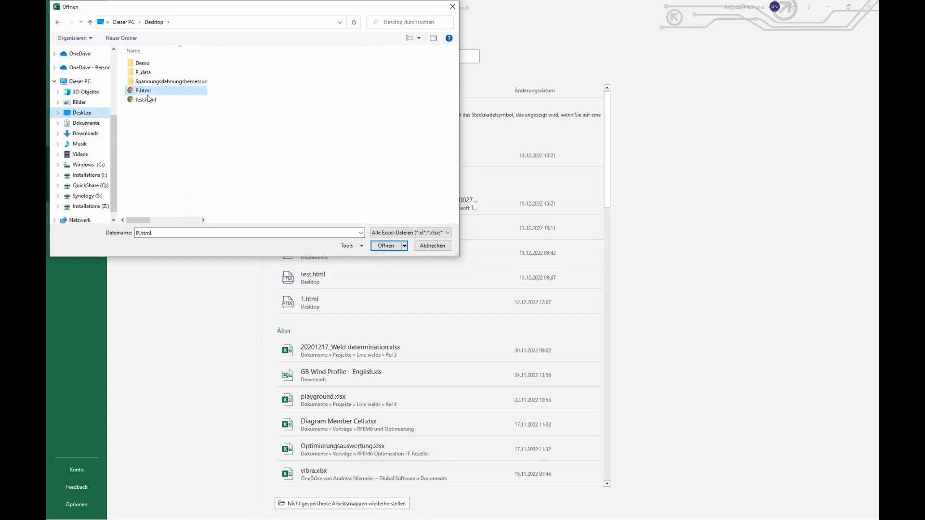
{"action": "left_click", "coordinate": [386, 245]}
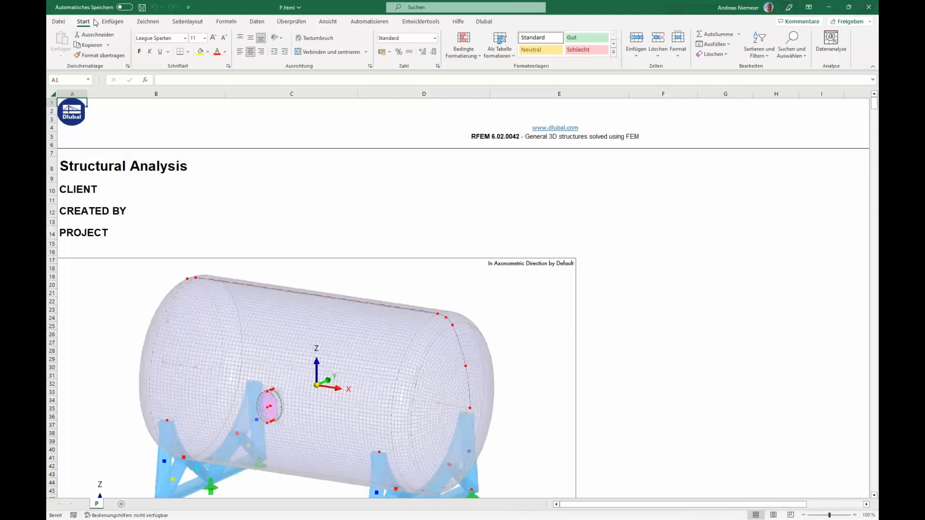
{"action": "scroll", "coordinate": [231, 198], "scroll_direction": "down", "scroll_amount": 15}
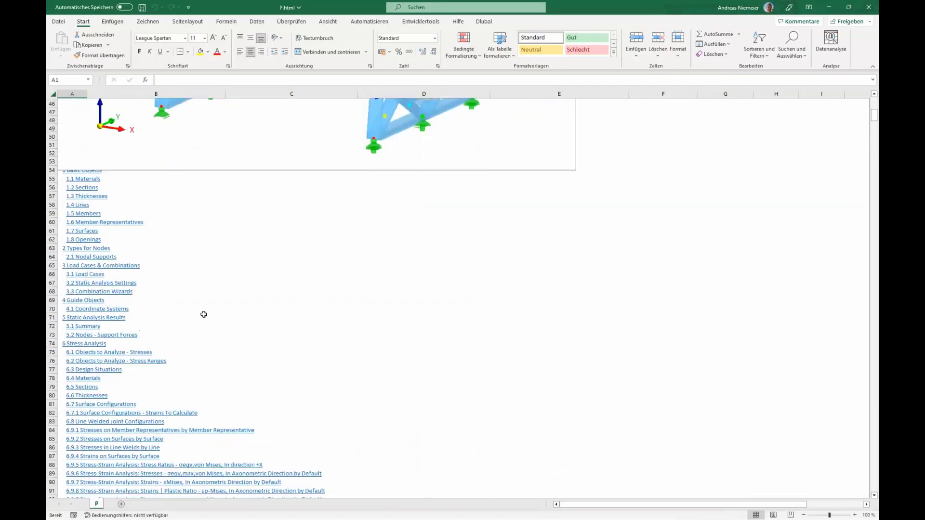
{"action": "scroll", "coordinate": [204, 314], "scroll_direction": "down", "scroll_amount": 14}
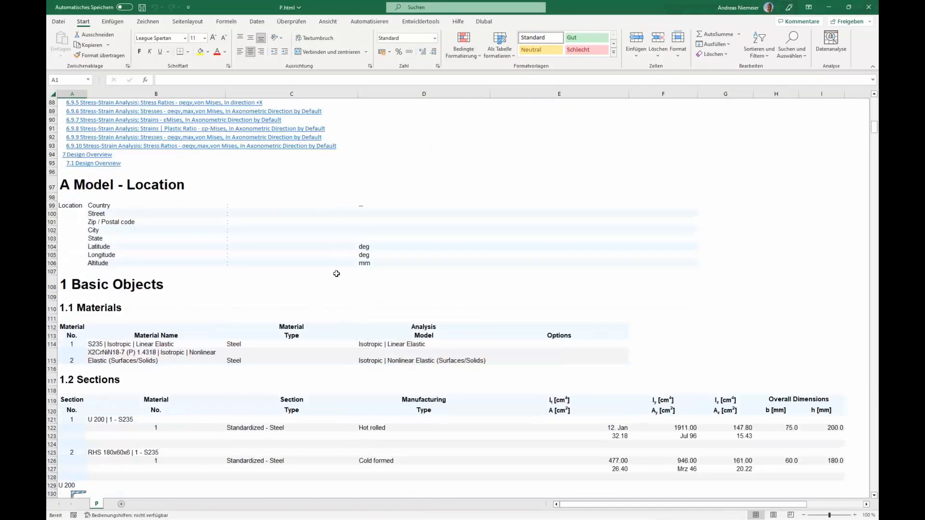
{"action": "scroll", "coordinate": [334, 269], "scroll_direction": "down", "scroll_amount": 3}
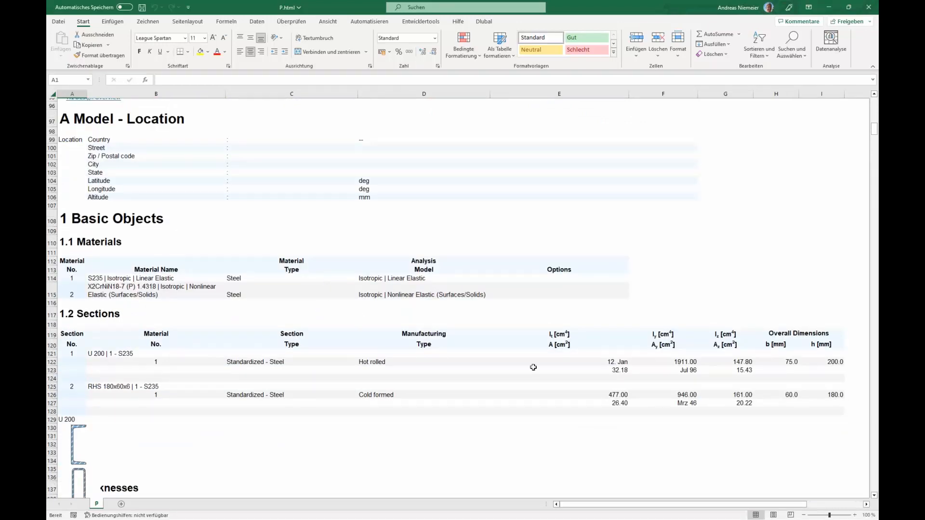
Step: Check the number values in the sections table of the report, including the torsion constant of U 200
{"action": "left_click_drag", "start_coordinate": [622, 362], "coordinate": [620, 405]}
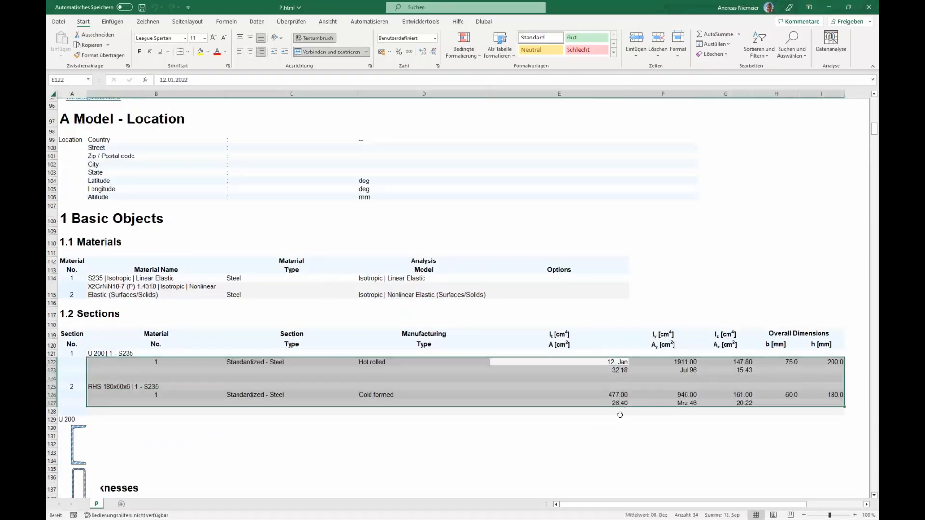
{"action": "left_click", "coordinate": [619, 409]}
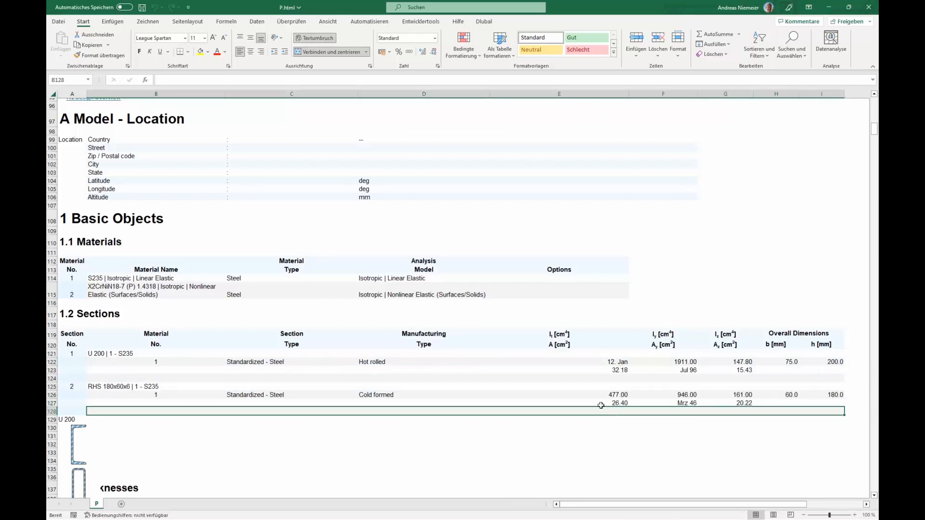
{"action": "left_click", "coordinate": [621, 362]}
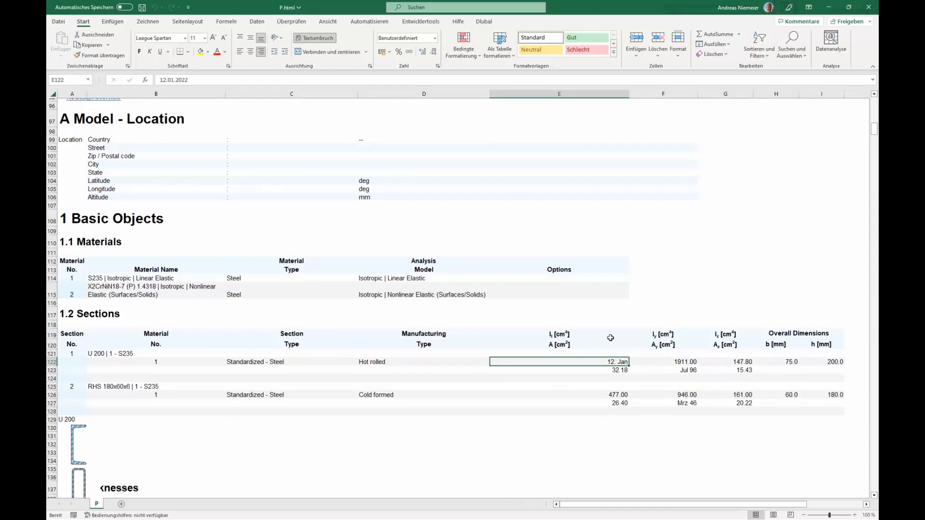
Step: Close P.html, then set Excel's decimal separator to a period and clear the period from the thousands separator in the advanced options
{"action": "left_click", "coordinate": [59, 21]}
{"action": "left_click", "coordinate": [74, 225]}
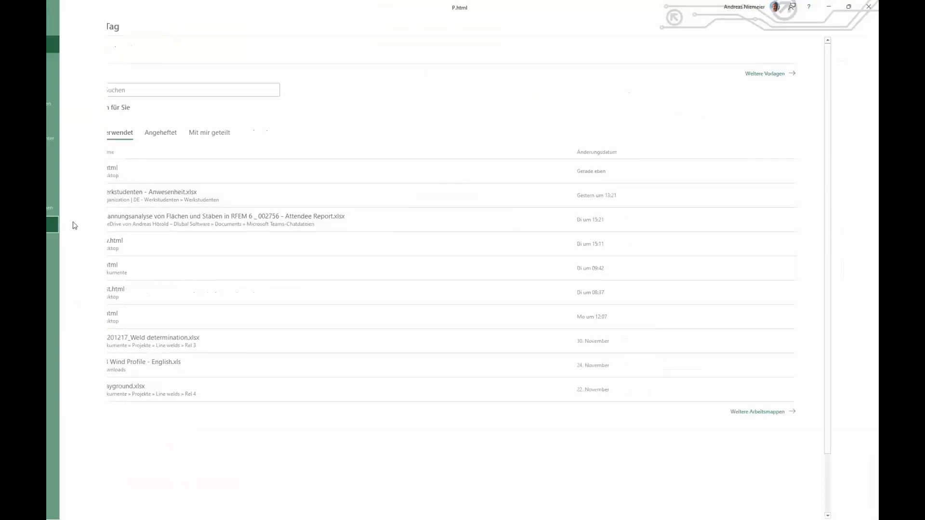
{"action": "left_click", "coordinate": [59, 21]}
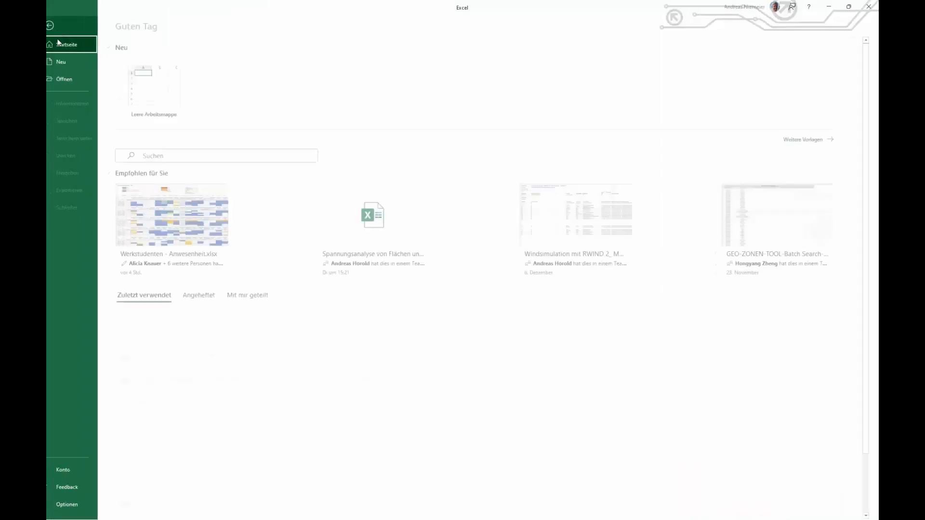
{"action": "left_click", "coordinate": [76, 506]}
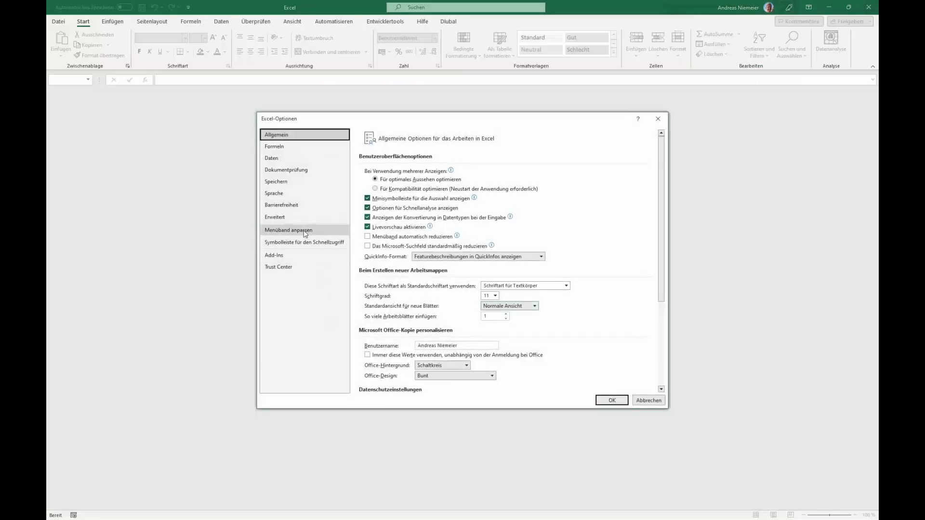
{"action": "left_click", "coordinate": [295, 219]}
{"action": "scroll", "coordinate": [412, 248], "scroll_direction": "down", "scroll_amount": 1}
{"action": "left_click", "coordinate": [437, 263]}
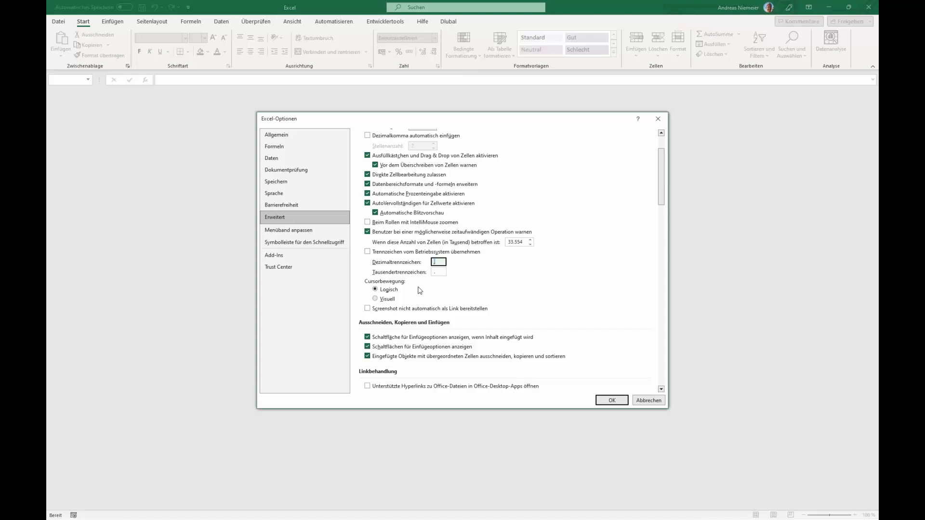
{"action": "left_click", "coordinate": [430, 271]}
{"action": "left_click", "coordinate": [614, 403]}
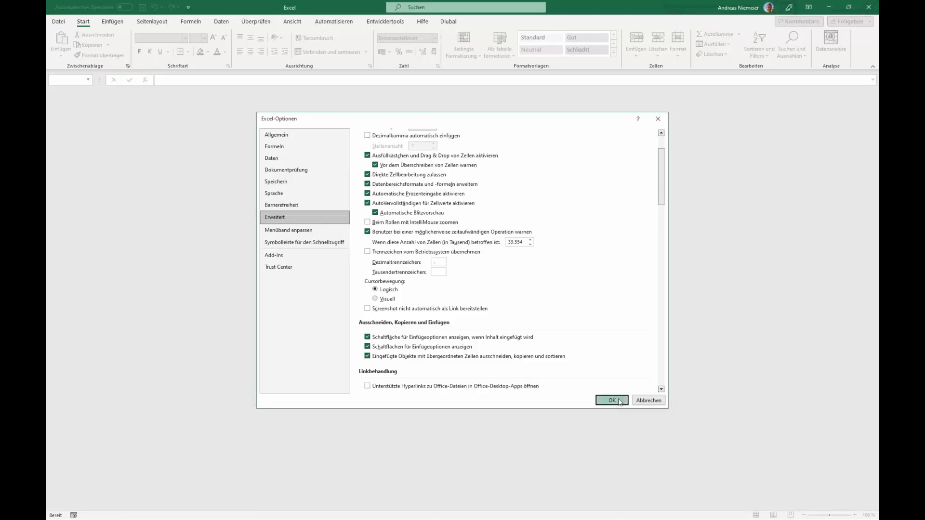
Step: Reopen P.html from the recently used files
{"action": "left_click", "coordinate": [59, 22]}
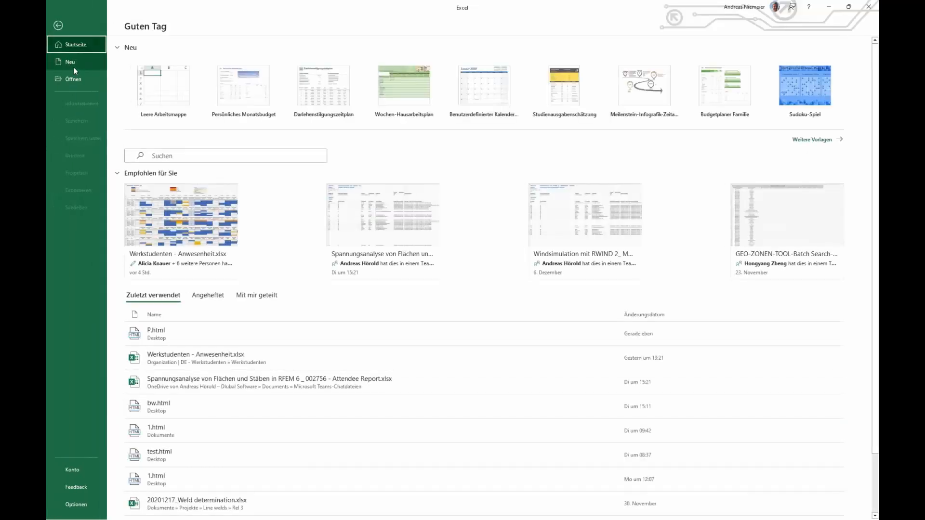
{"action": "left_click", "coordinate": [73, 79]}
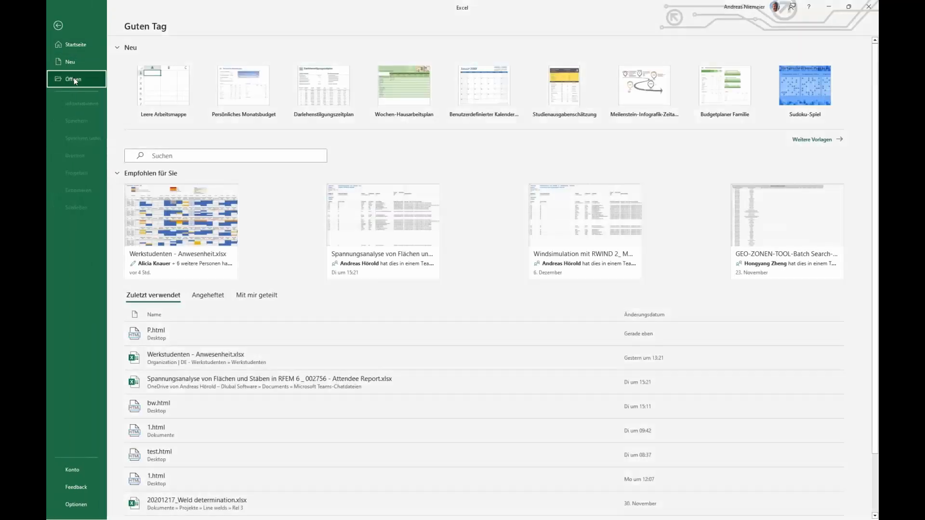
{"action": "left_click", "coordinate": [340, 163]}
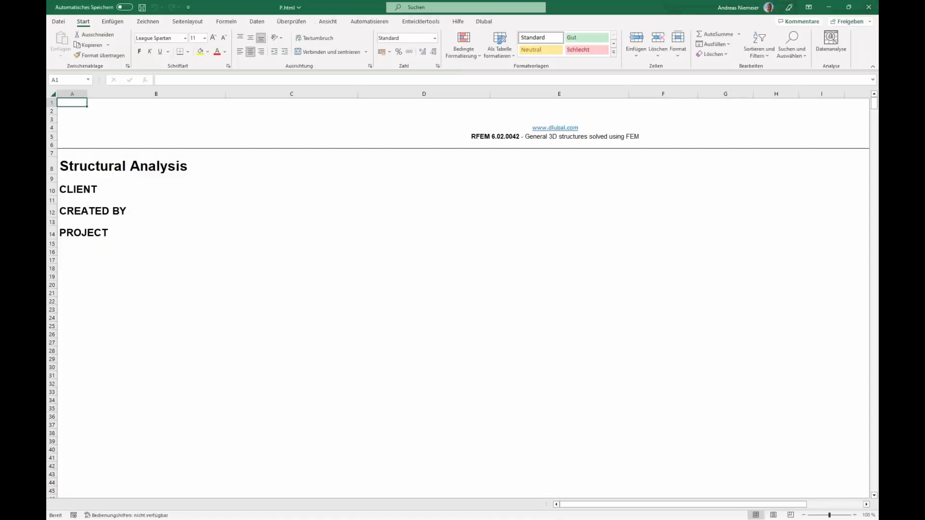
Step: Check the number values in the sections table and the line lengths in the 1.4 Lines table
{"action": "scroll", "coordinate": [445, 321], "scroll_direction": "down", "scroll_amount": 2}
{"action": "scroll", "coordinate": [443, 318], "scroll_direction": "down", "scroll_amount": 20}
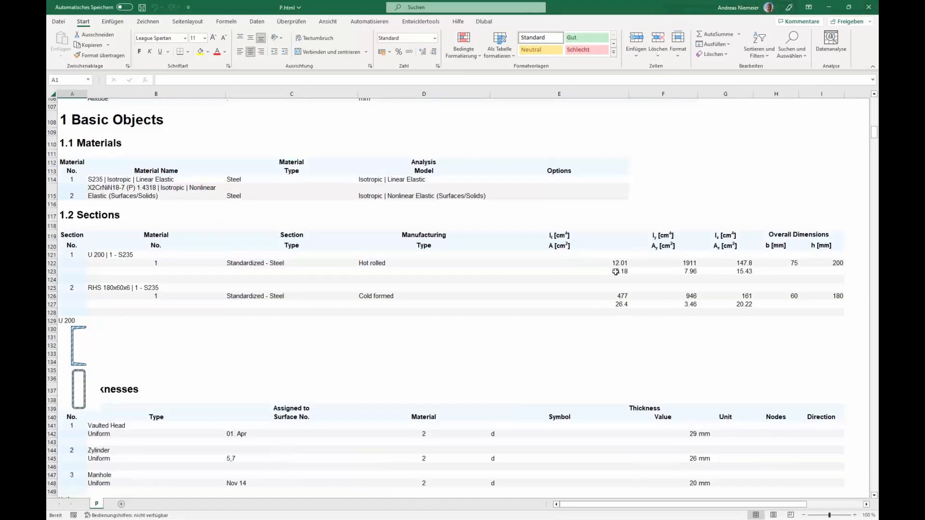
{"action": "left_click", "coordinate": [619, 269]}
{"action": "left_click_drag", "start_coordinate": [619, 270], "coordinate": [619, 302]}
{"action": "scroll", "coordinate": [574, 395], "scroll_direction": "down", "scroll_amount": 16}
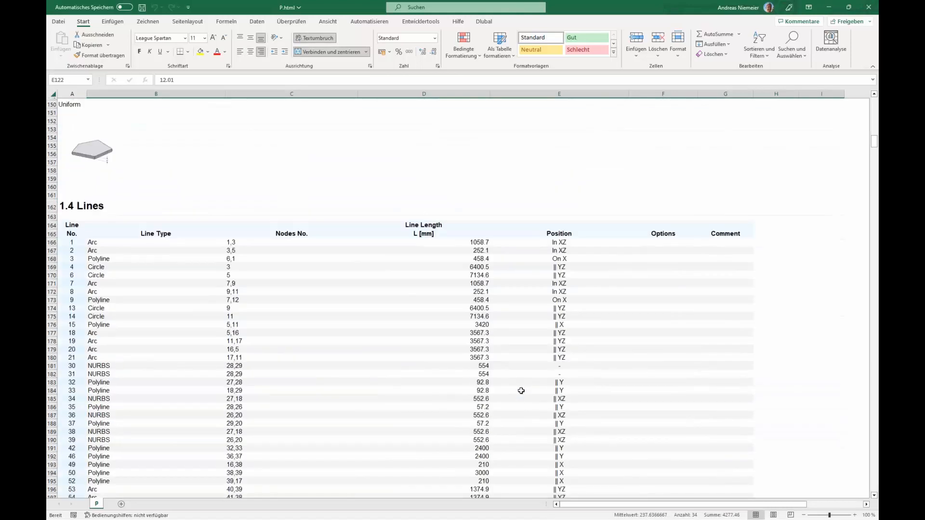
{"action": "left_click_drag", "start_coordinate": [477, 218], "coordinate": [486, 352]}
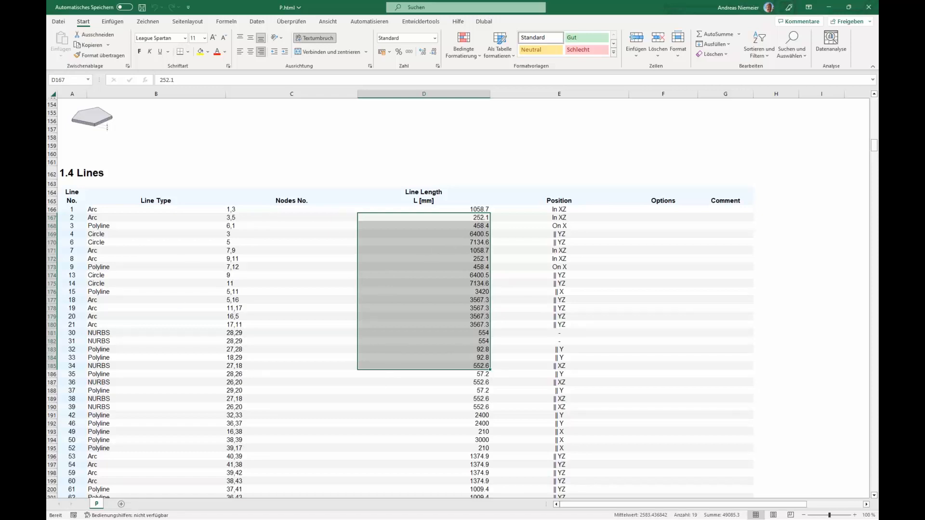
Step: Switch to the browser with the Dlubal website and change the site language to English
{"action": "key", "text": "alt+Tab"}
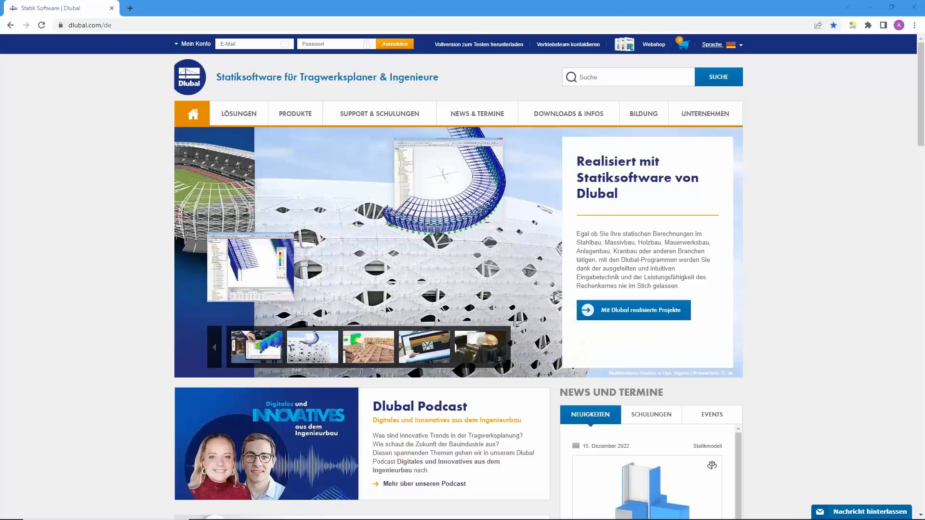
{"action": "mouse_move", "coordinate": [713, 44]}
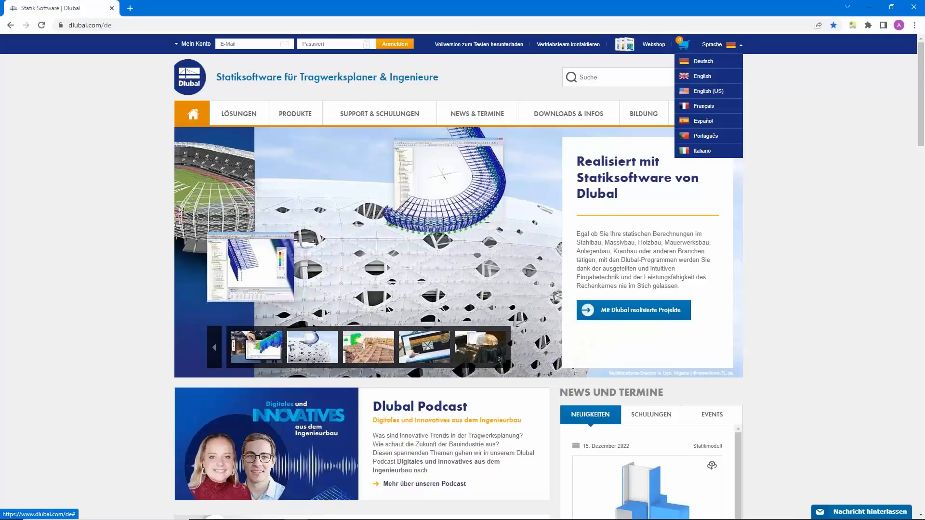
{"action": "left_click", "coordinate": [703, 77]}
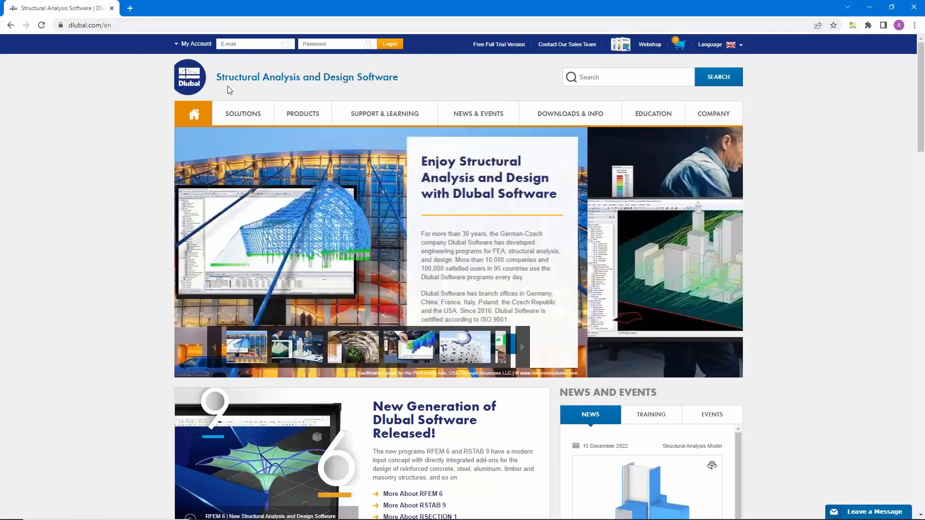
Step: Open the Webinars page under the website's events and look through the list down to the stress analysis webinar
{"action": "mouse_move", "coordinate": [478, 118]}
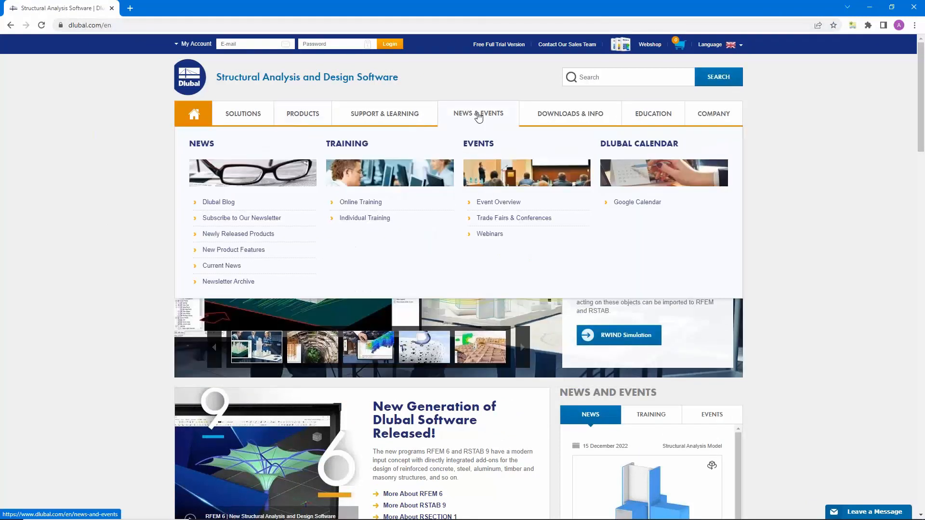
{"action": "left_click", "coordinate": [495, 235]}
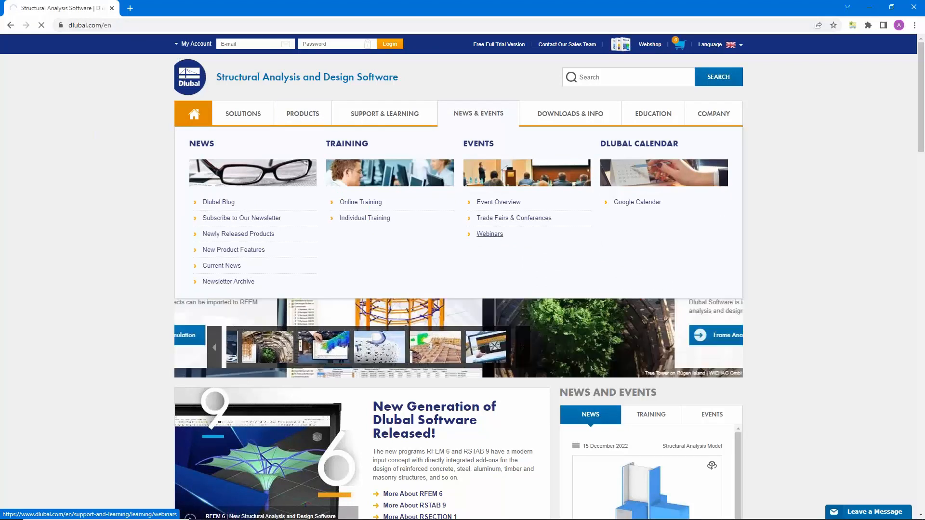
{"action": "scroll", "coordinate": [495, 237], "scroll_direction": "down", "scroll_amount": 1}
{"action": "scroll", "coordinate": [458, 277], "scroll_direction": "down", "scroll_amount": 5}
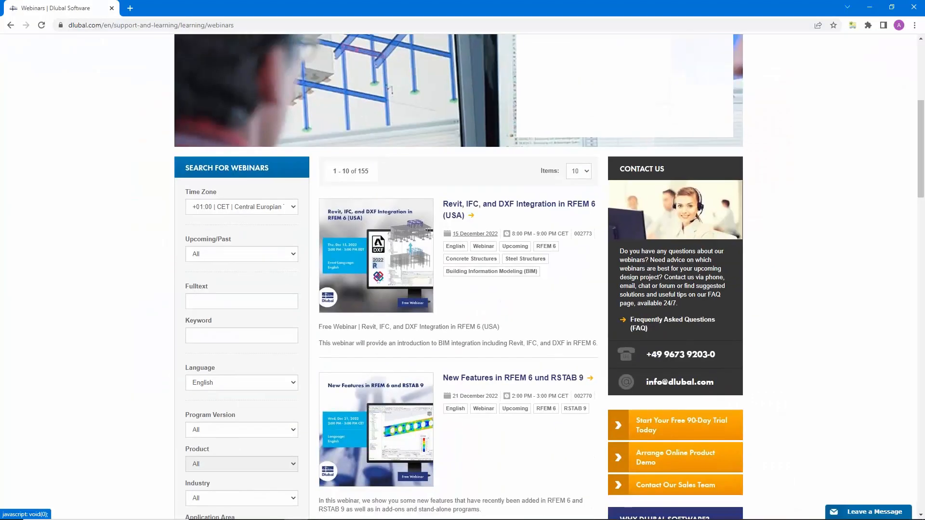
{"action": "scroll", "coordinate": [508, 251], "scroll_direction": "down", "scroll_amount": 3}
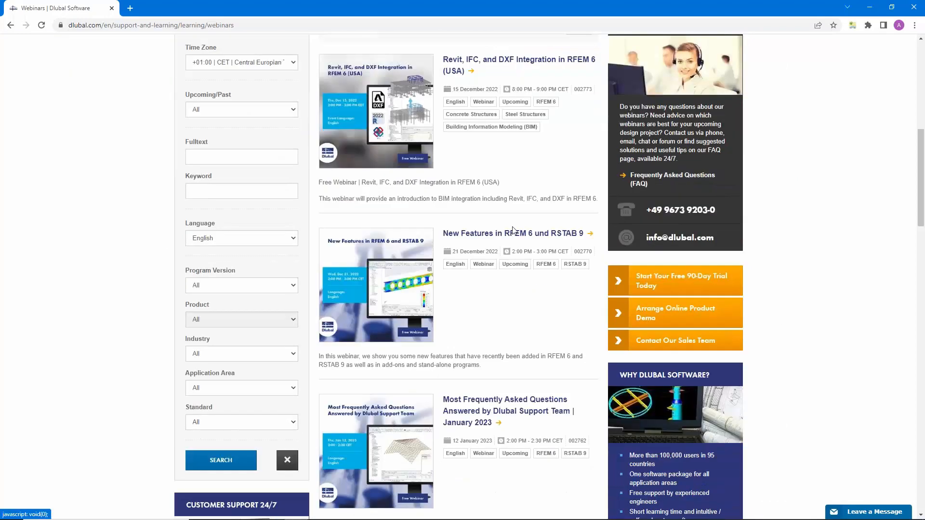
{"action": "scroll", "coordinate": [508, 251], "scroll_direction": "down", "scroll_amount": 1}
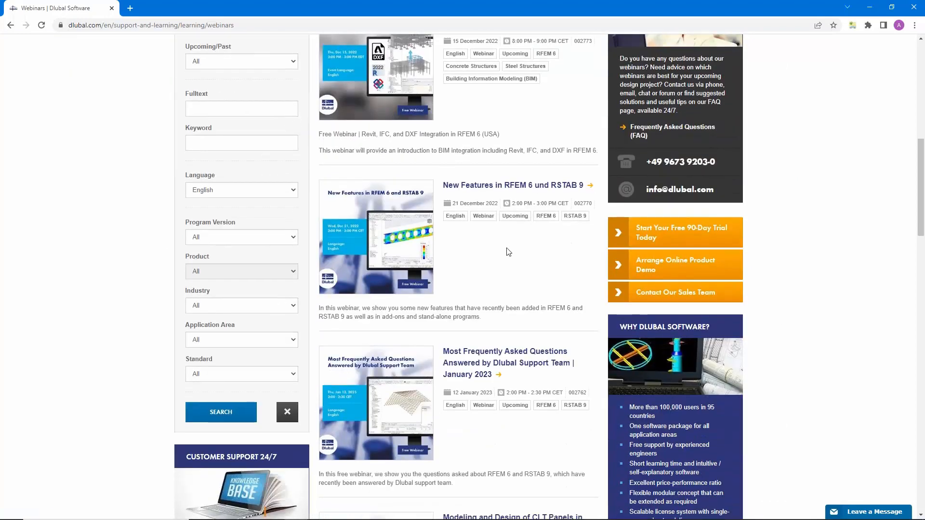
{"action": "scroll", "coordinate": [507, 252], "scroll_direction": "down", "scroll_amount": 1}
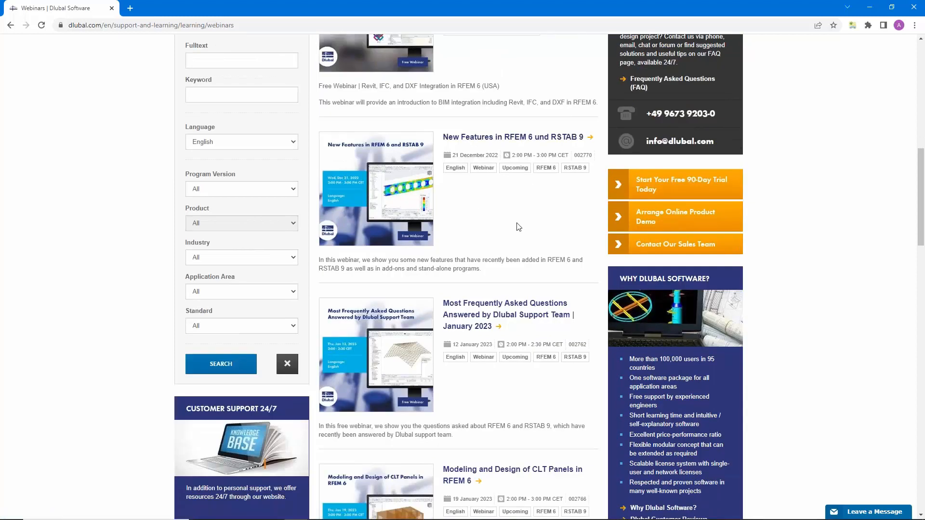
{"action": "scroll", "coordinate": [518, 227], "scroll_direction": "down", "scroll_amount": 4}
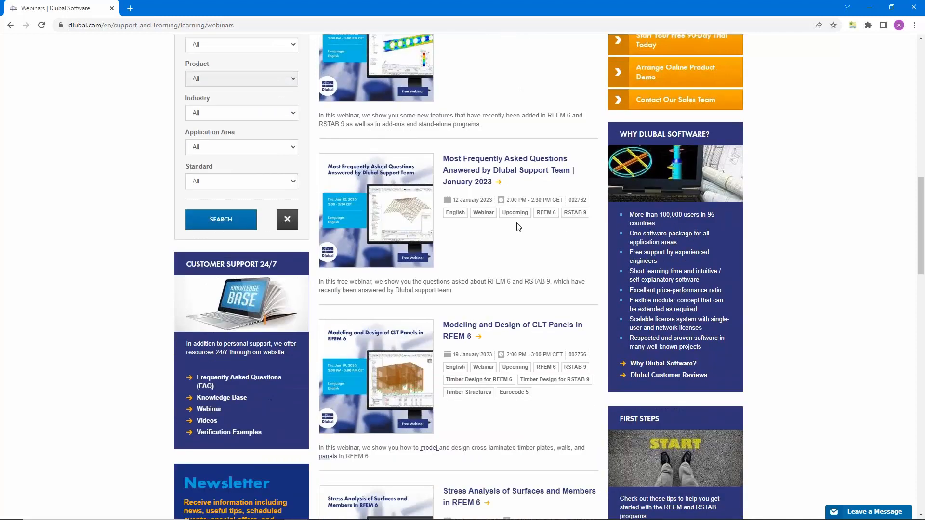
{"action": "scroll", "coordinate": [518, 227], "scroll_direction": "down", "scroll_amount": 5}
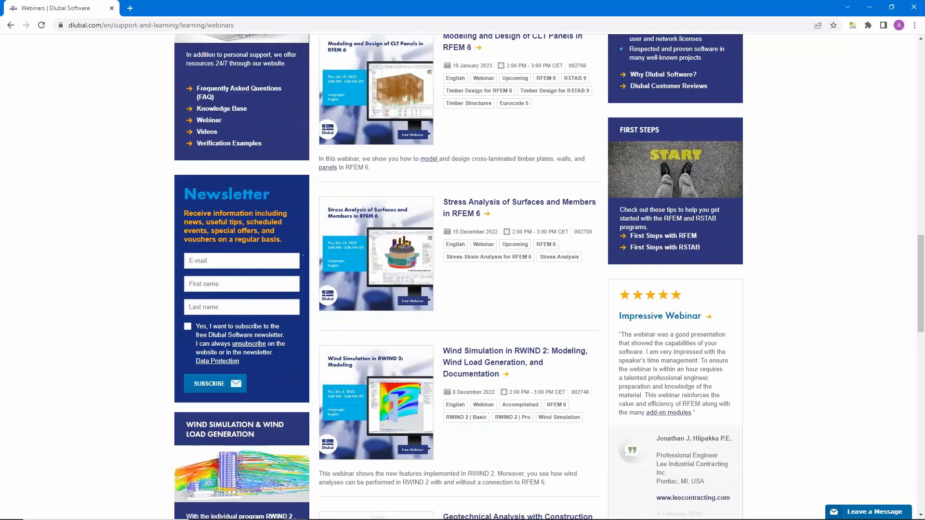
Step: Open the Stress Analysis of Surfaces and Members in RFEM 6 webinar page and look through its schedule, videos and downloadable models
{"action": "left_click", "coordinate": [464, 207]}
{"action": "scroll", "coordinate": [464, 206], "scroll_direction": "down", "scroll_amount": 6}
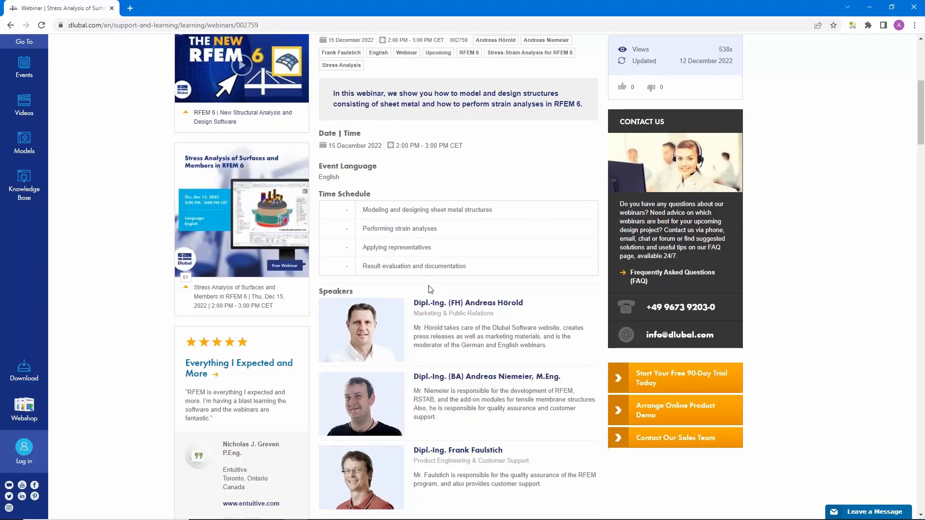
{"action": "scroll", "coordinate": [396, 275], "scroll_direction": "down", "scroll_amount": 15}
{"action": "scroll", "coordinate": [247, 284], "scroll_direction": "down", "scroll_amount": 10}
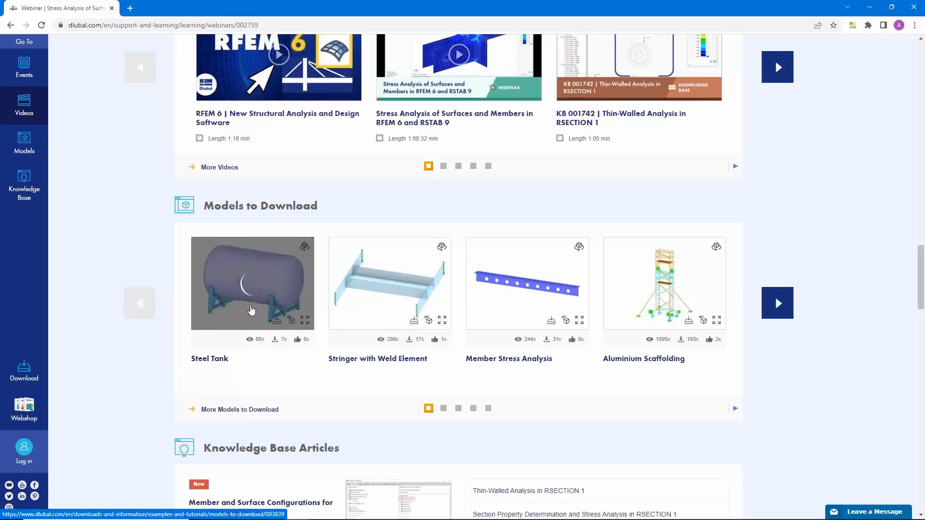
{"action": "scroll", "coordinate": [448, 310], "scroll_direction": "up", "scroll_amount": 1}
{"action": "scroll", "coordinate": [375, 302], "scroll_direction": "up", "scroll_amount": 20}
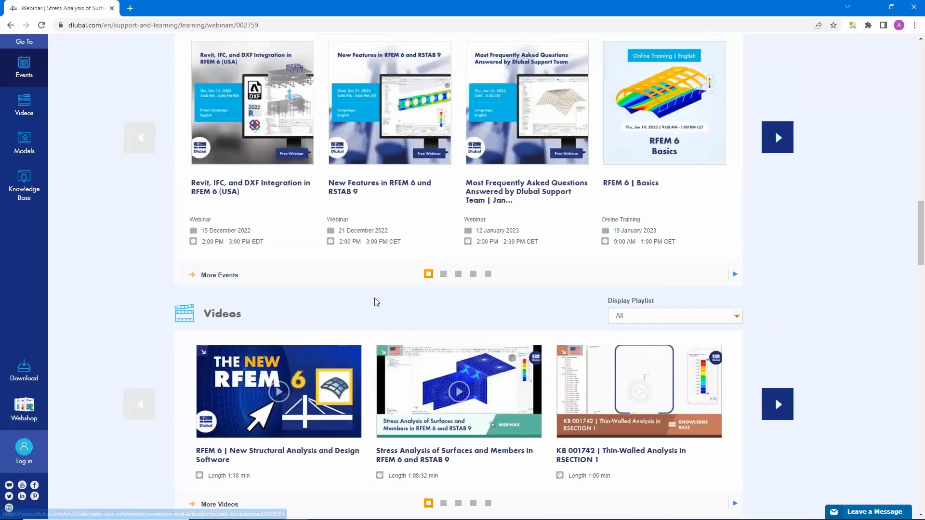
{"action": "scroll", "coordinate": [376, 302], "scroll_direction": "up", "scroll_amount": 5}
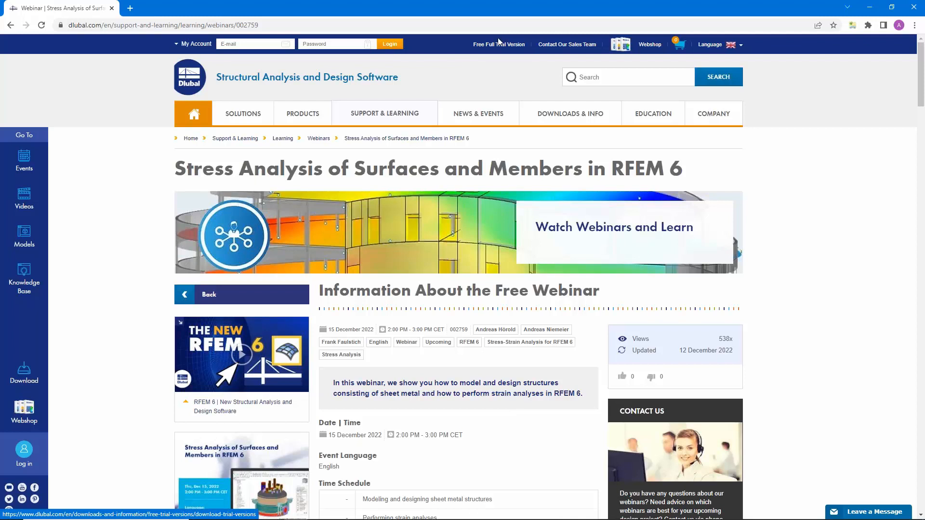
Step: Open the Free Full Trial Version page and look through the available program downloads
{"action": "left_click", "coordinate": [499, 41]}
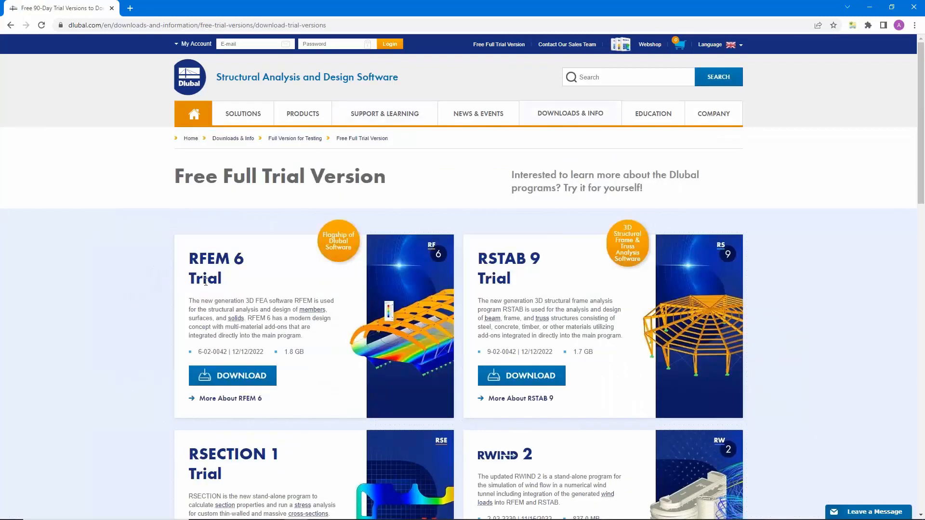
{"action": "scroll", "coordinate": [207, 299], "scroll_direction": "down", "scroll_amount": 5}
{"action": "scroll", "coordinate": [250, 248], "scroll_direction": "up", "scroll_amount": 3}
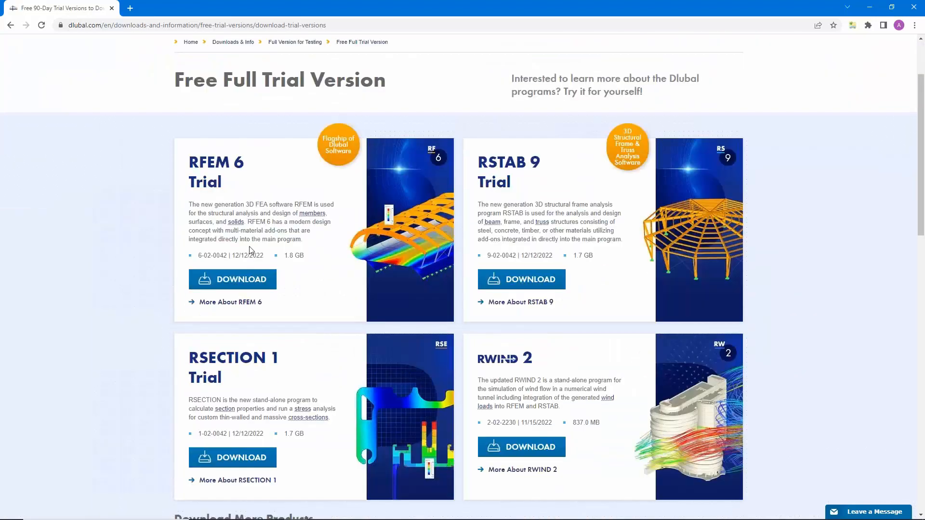